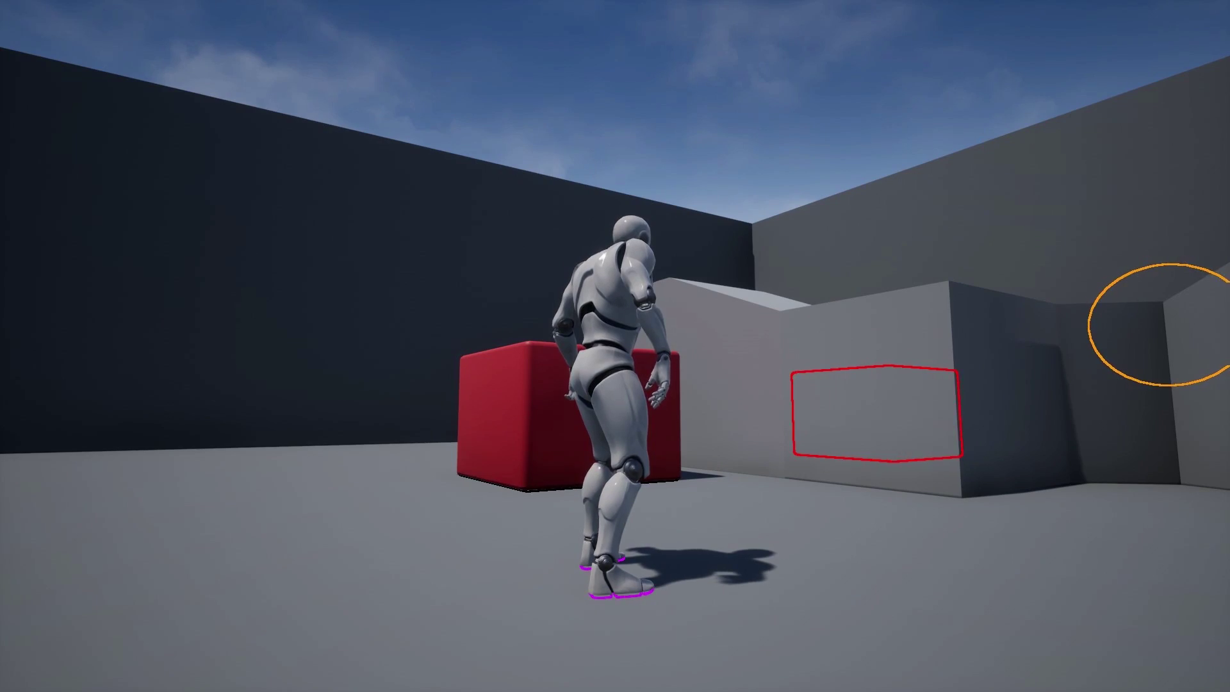
Step: End the play session and fly around the level to examine the coloured outlines of the cubes, sphere and character behind walls
key(d)
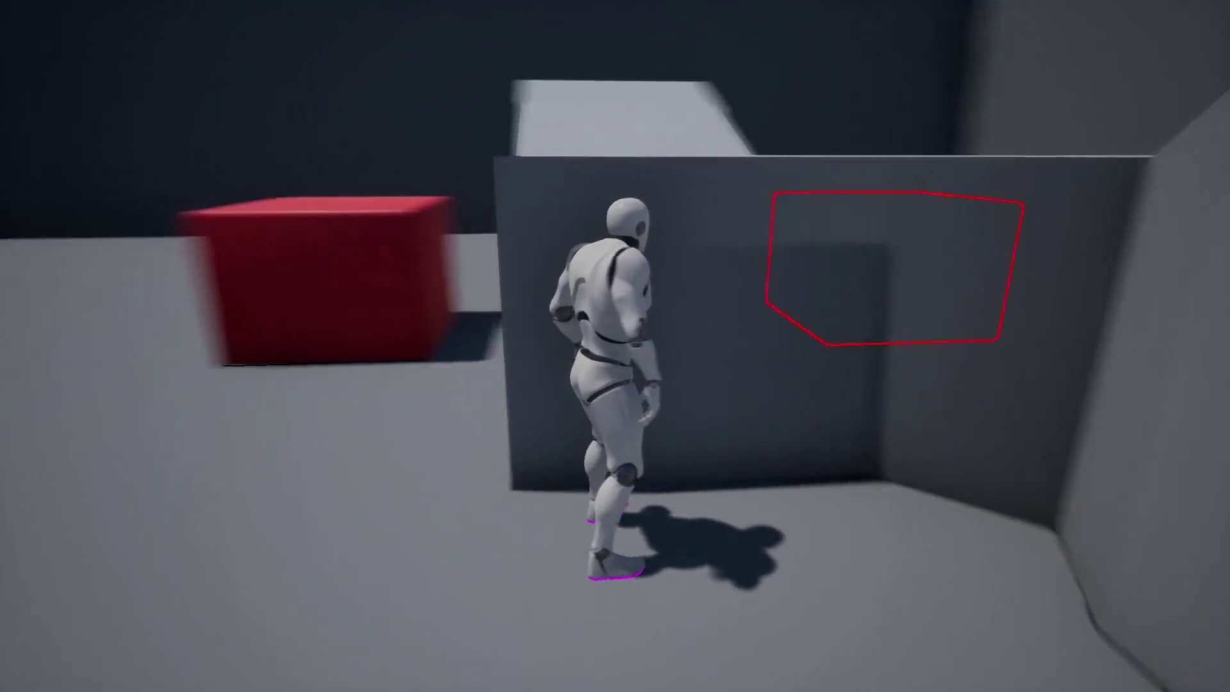
key(Escape)
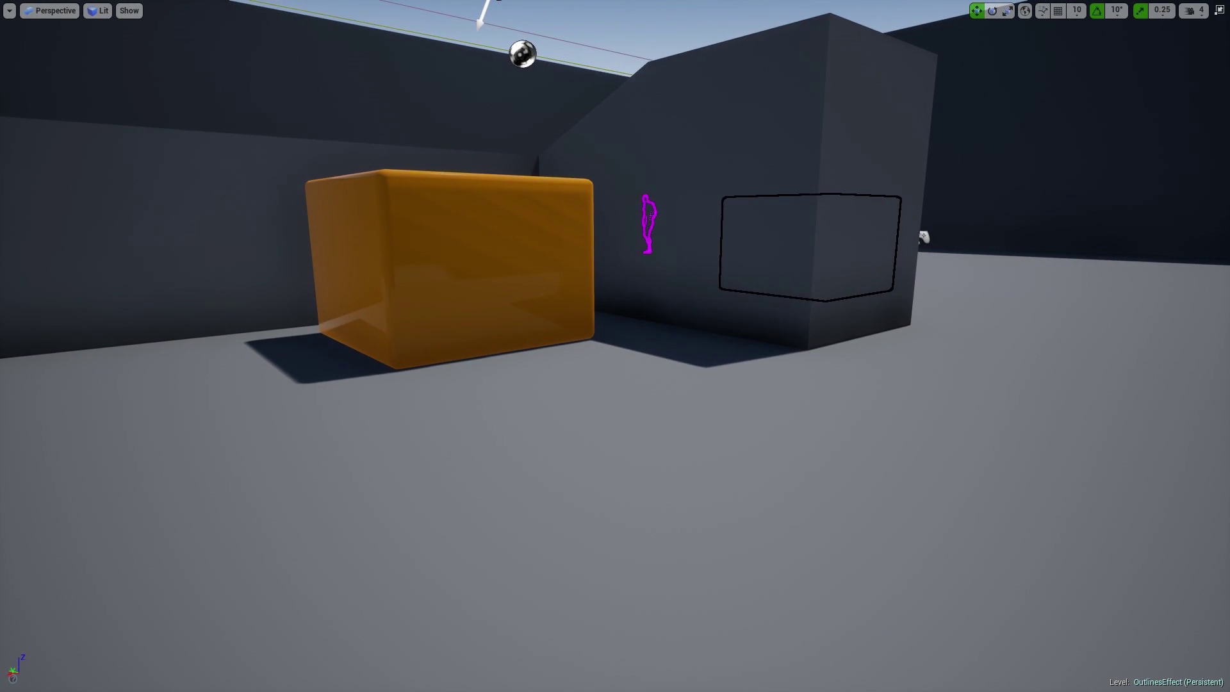
right_drag(615, 346, 589, 327)
key(d)
key(w)
key(e)
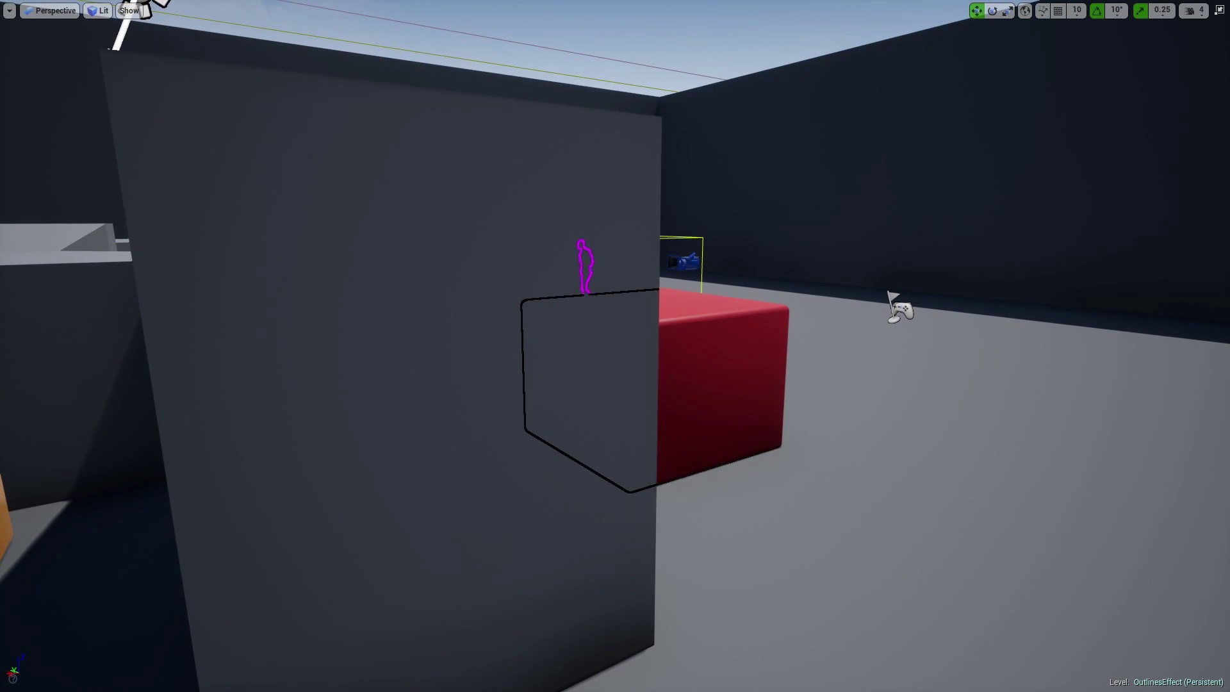
key(q)
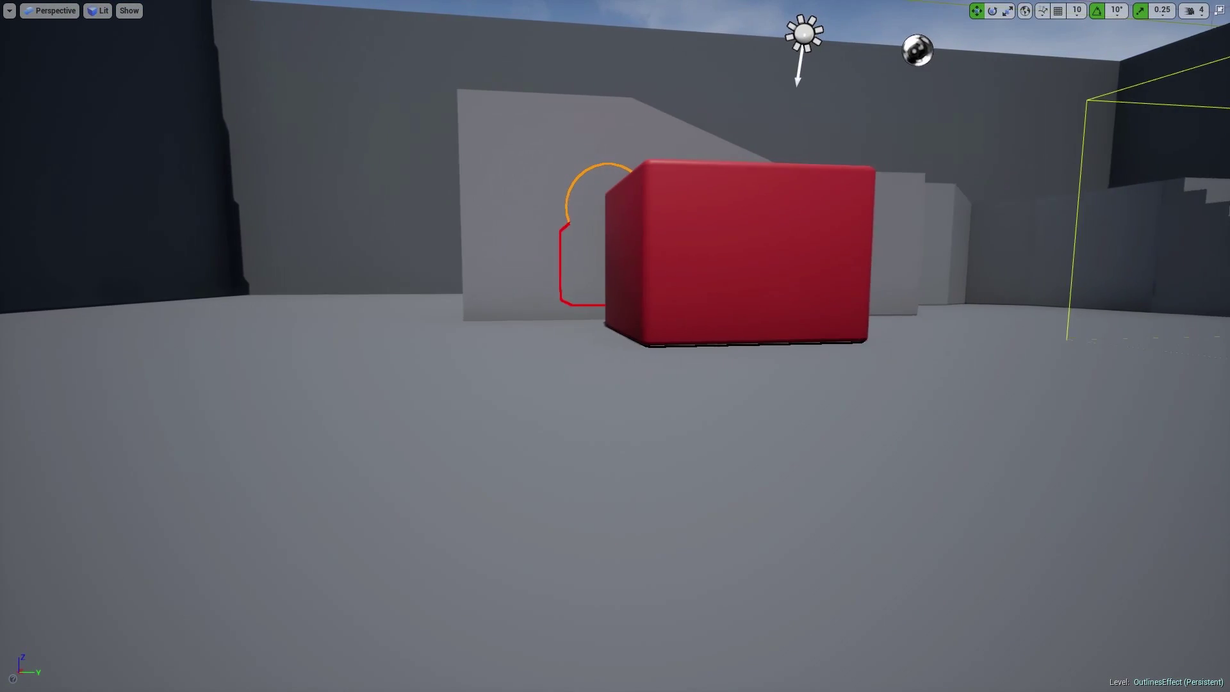
key(q)
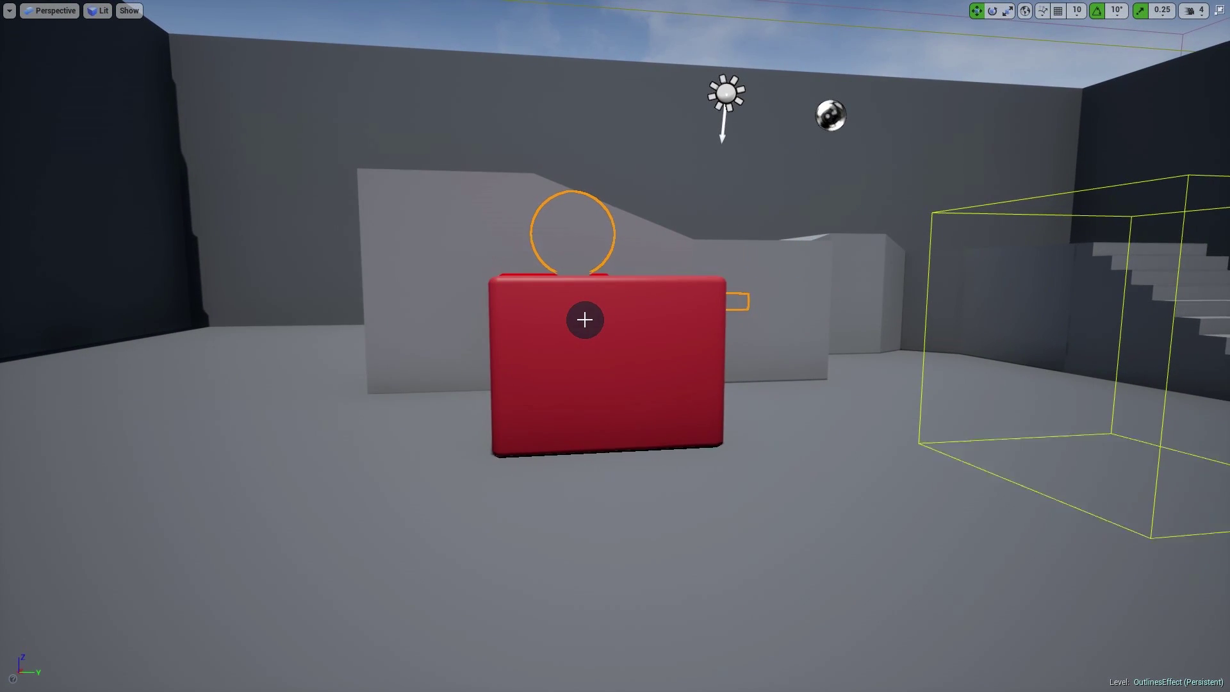
right_drag(582, 318, 585, 318)
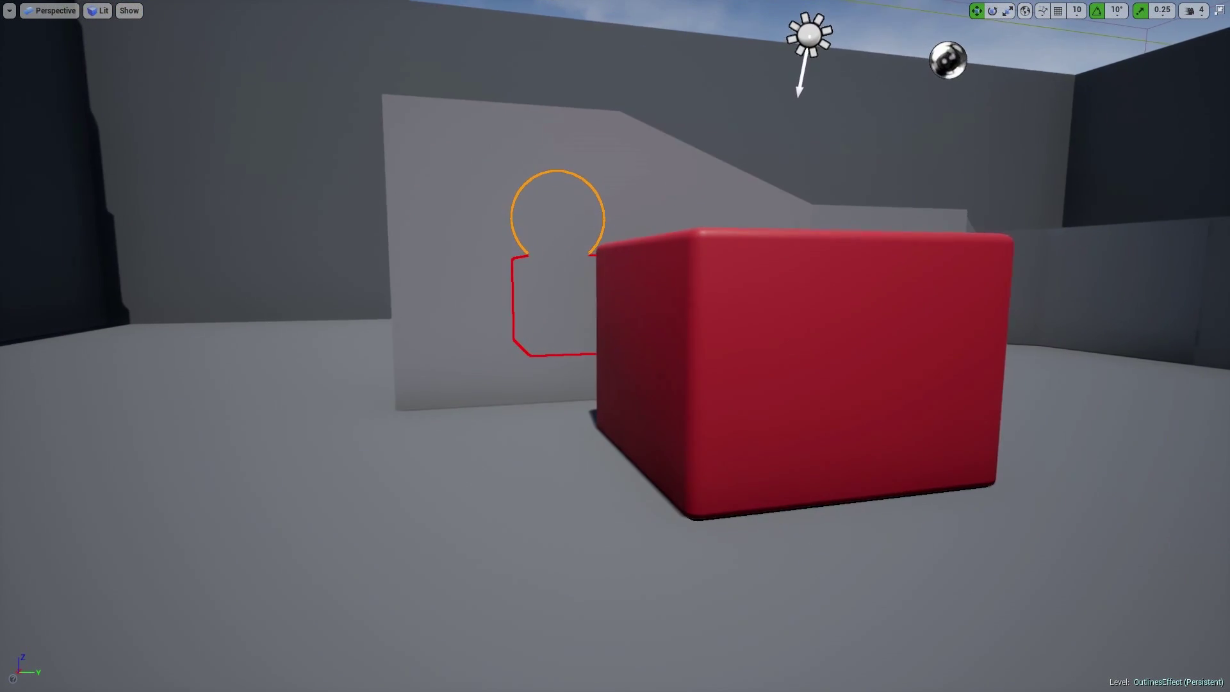
mouse_move(585, 319)
middle_down()
mouse_move(649, 319)
mouse_move(650, 378)
mouse_move(586, 383)
mouse_move(585, 343)
middle_up()
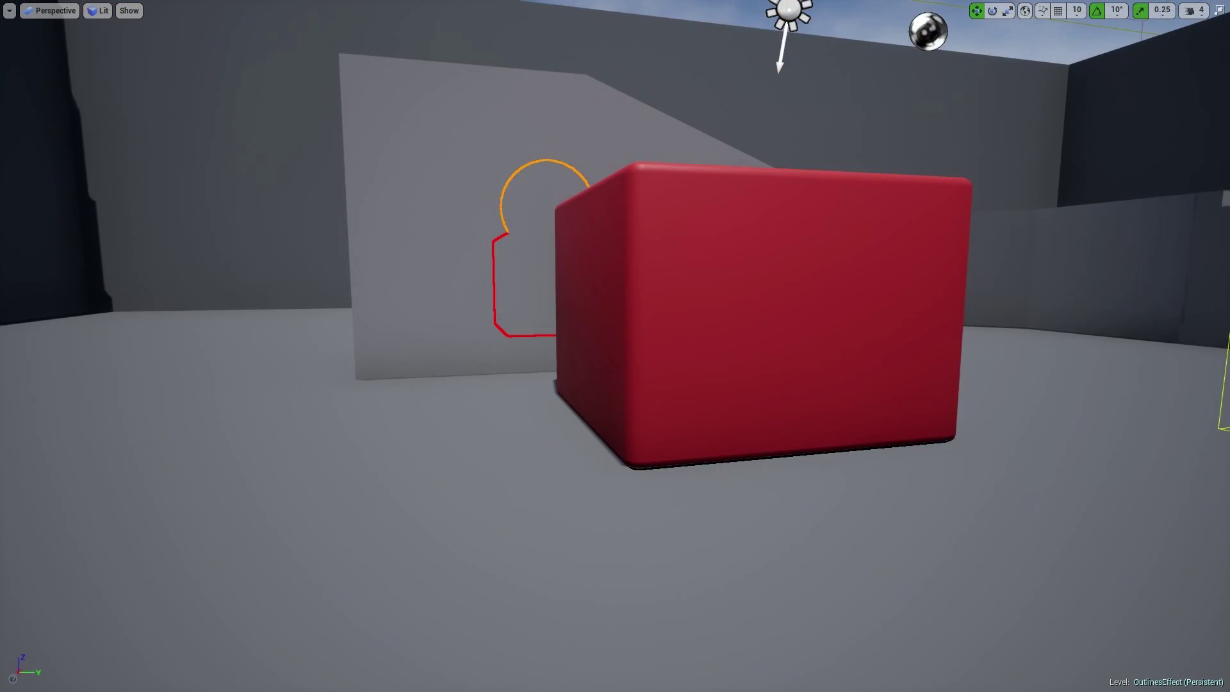
key(e)
key(q)
key(e)
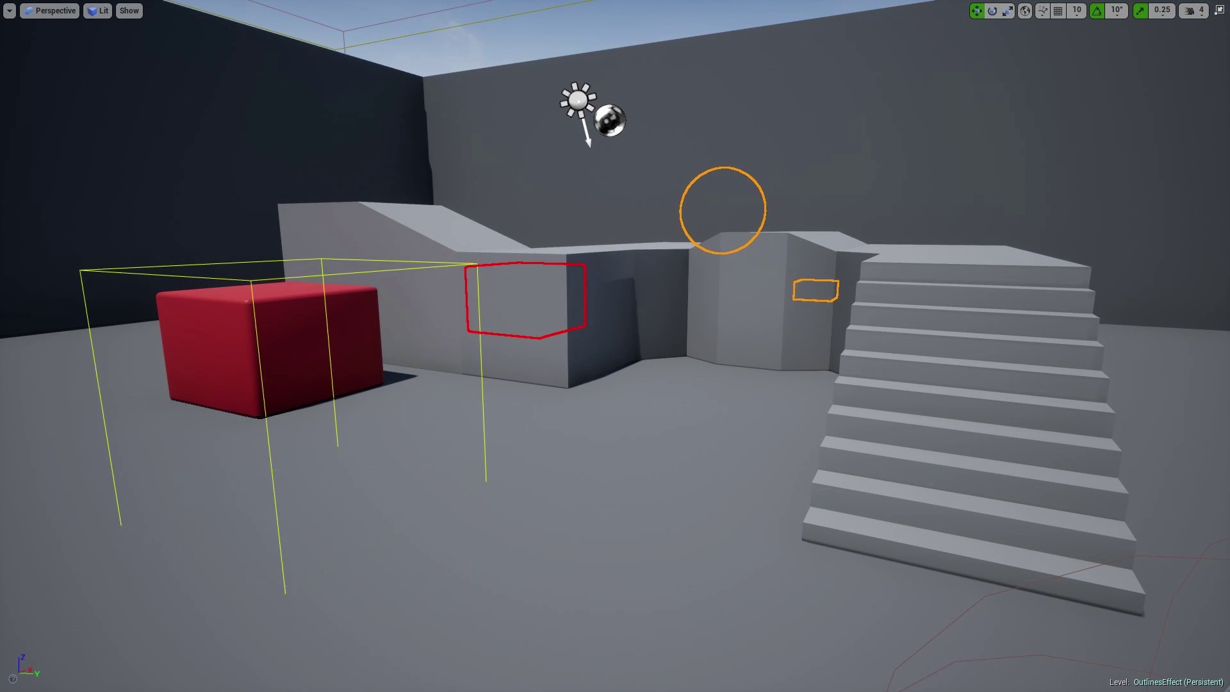
right_drag(615, 346, 620, 350)
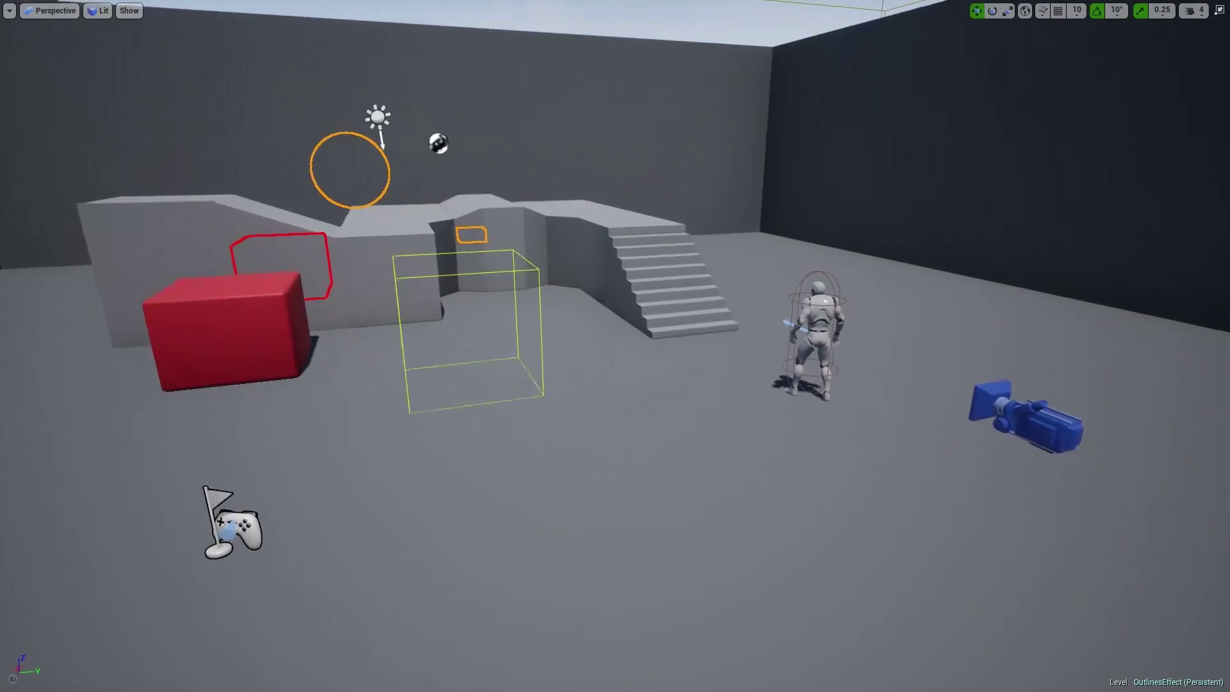
key(a)
right_drag(615, 346, 647, 344)
key(w)
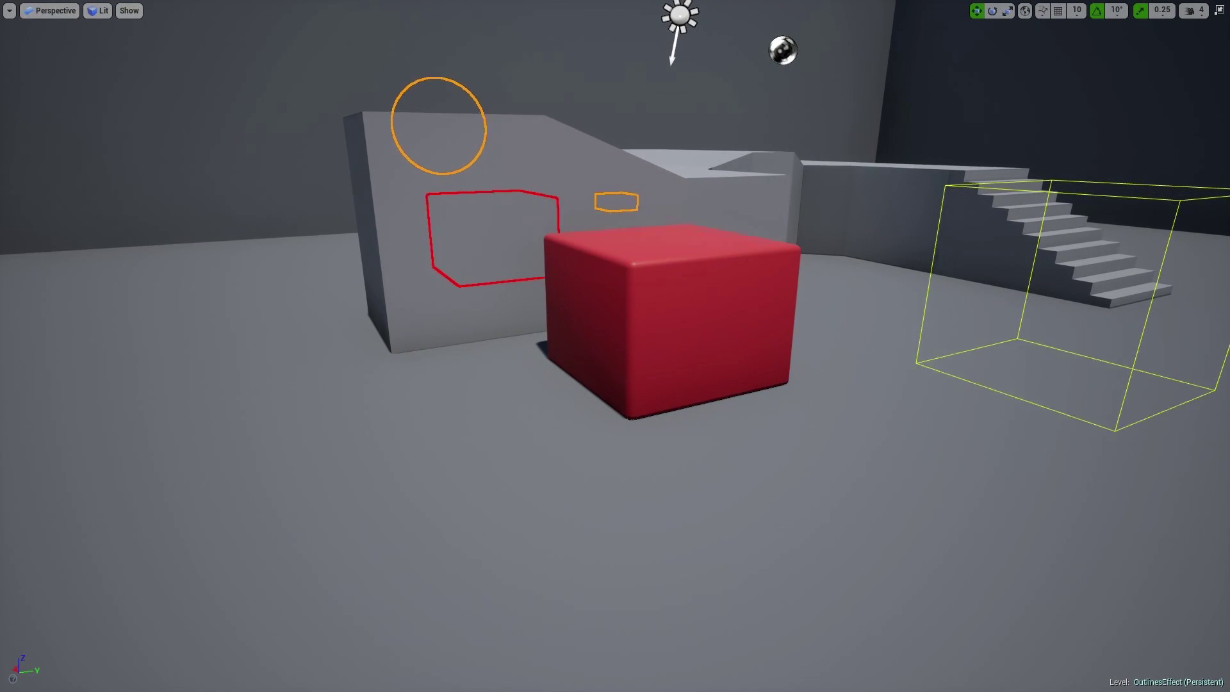
right_drag(585, 320, 622, 242)
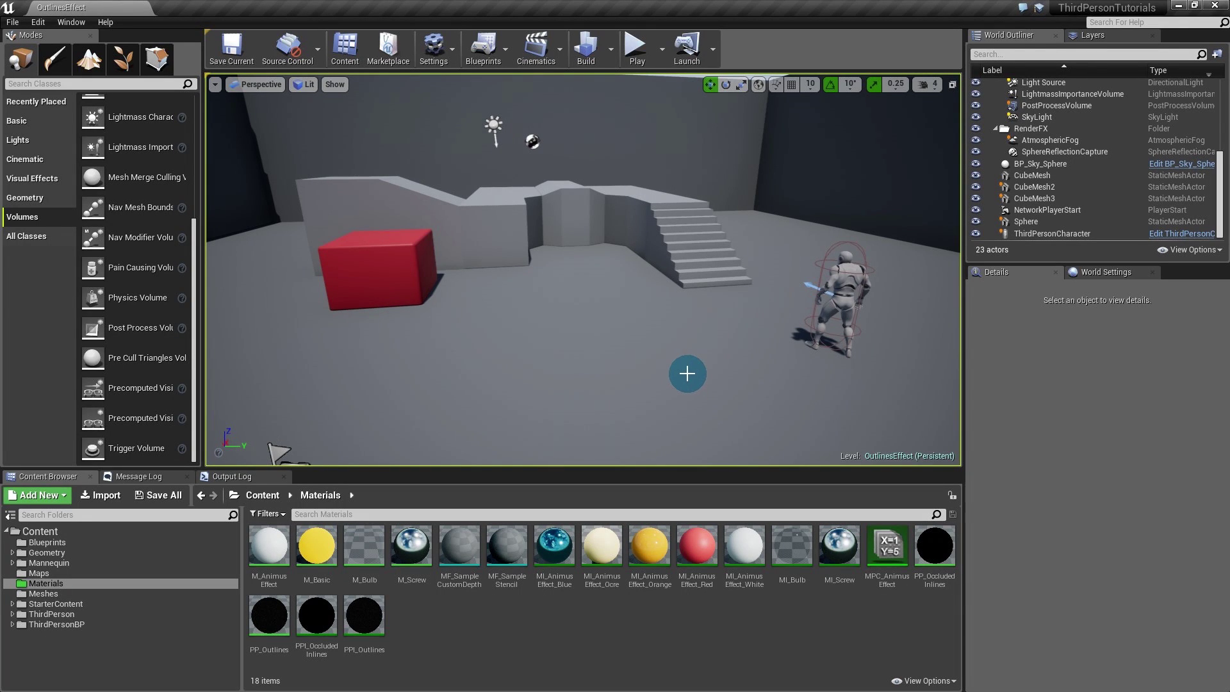
Step: Check in the project's Rendering settings that Custom Depth-Stencil Pass is Enabled with Stencil, and close the settings
mouse_move(661, 280)
right_down()
mouse_move(683, 290)
mouse_move(601, 310)
right_up()
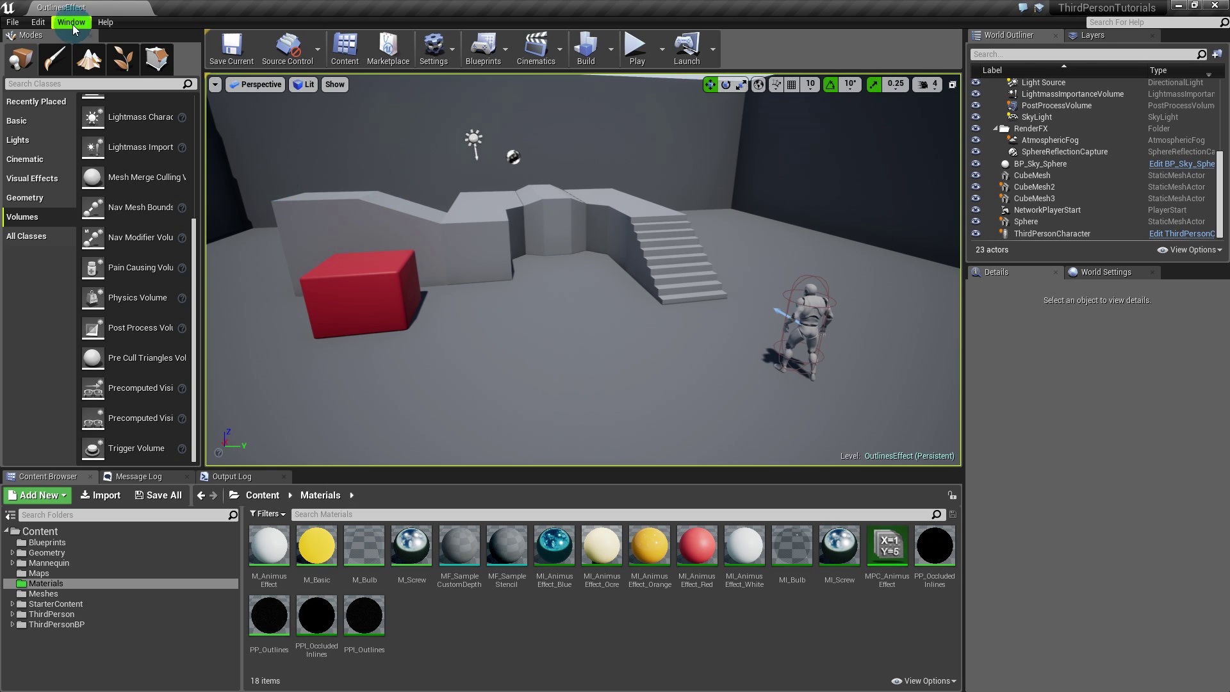
click(38, 21)
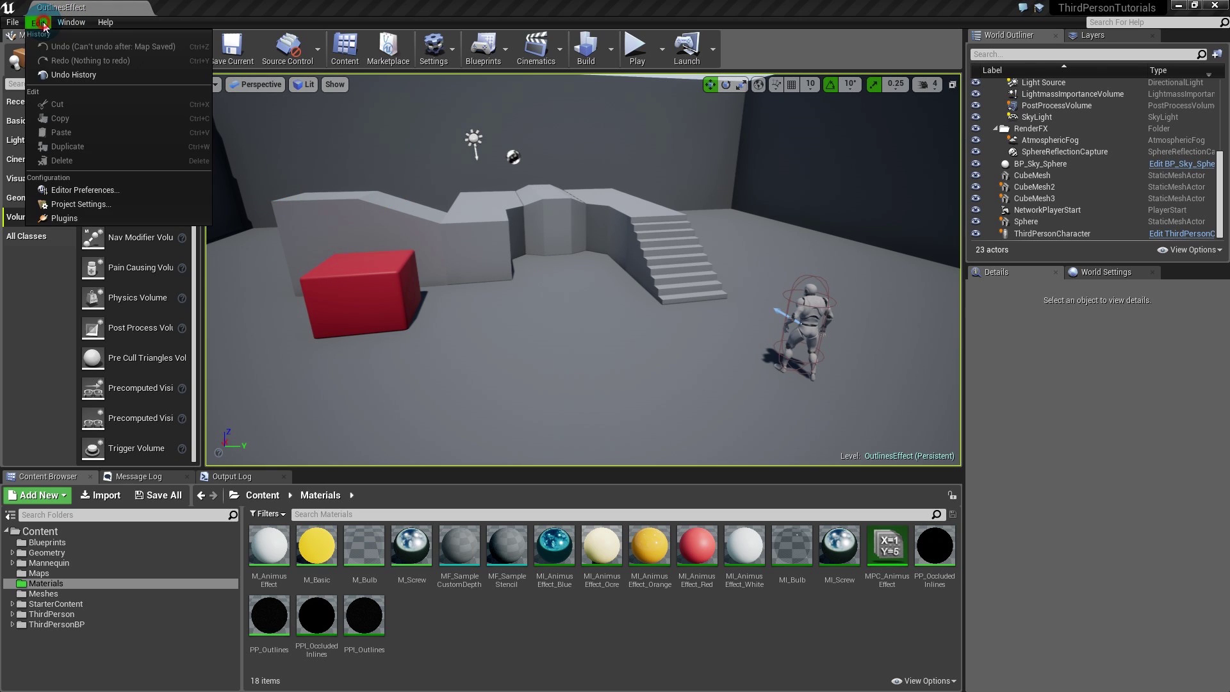
click(101, 205)
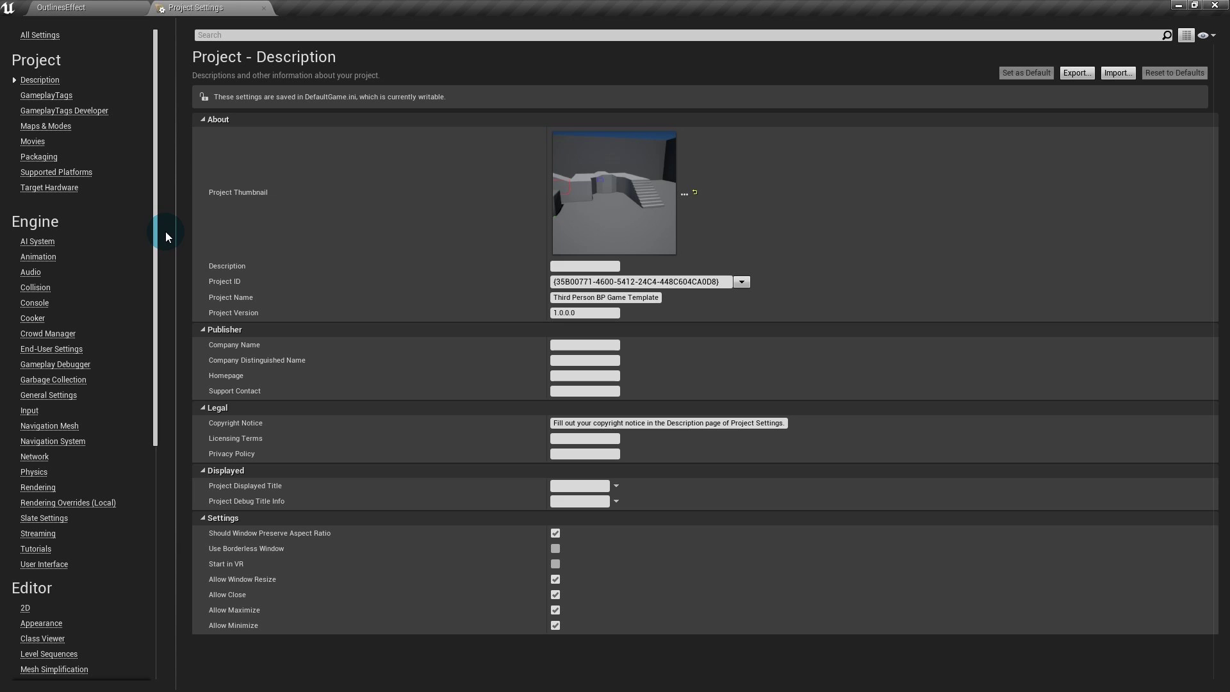
click(45, 488)
scroll(375, 544, down, 10)
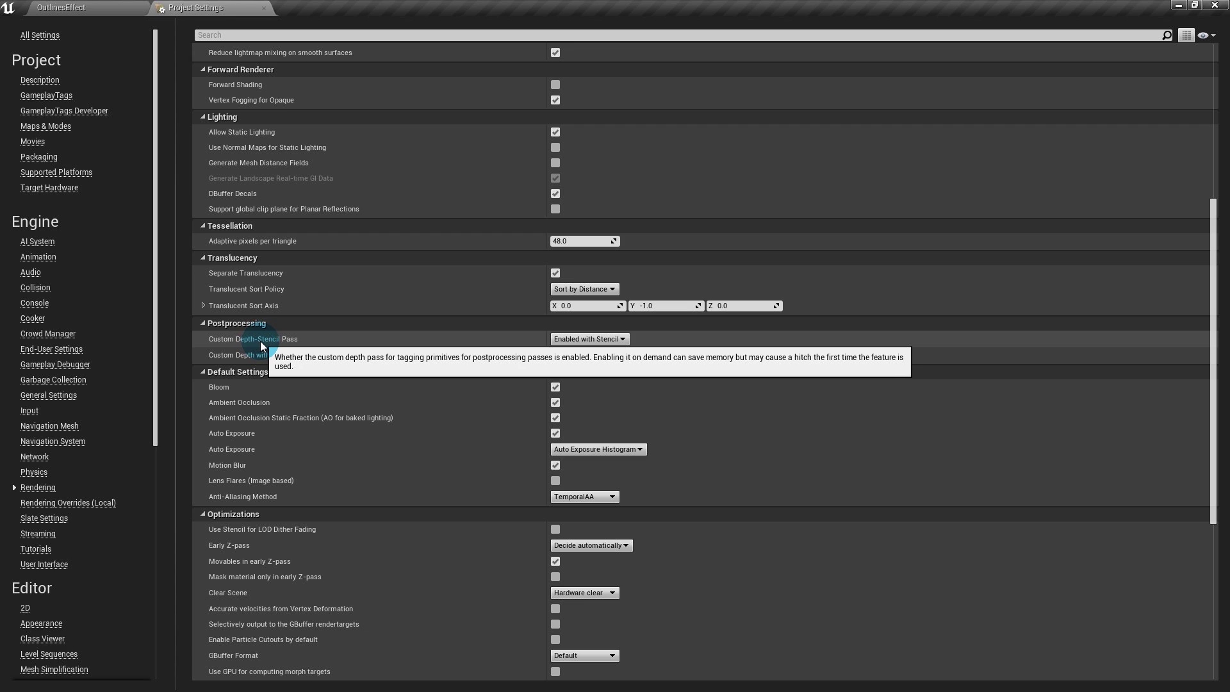
click(601, 338)
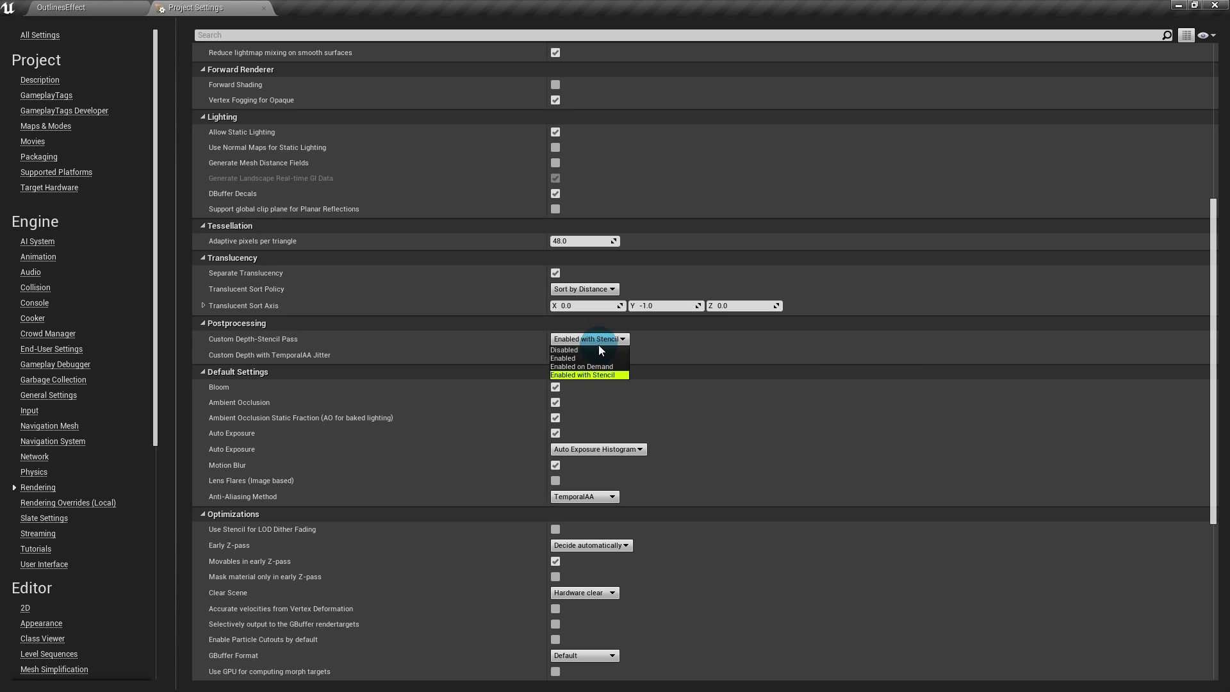
click(598, 345)
middle_click(231, 7)
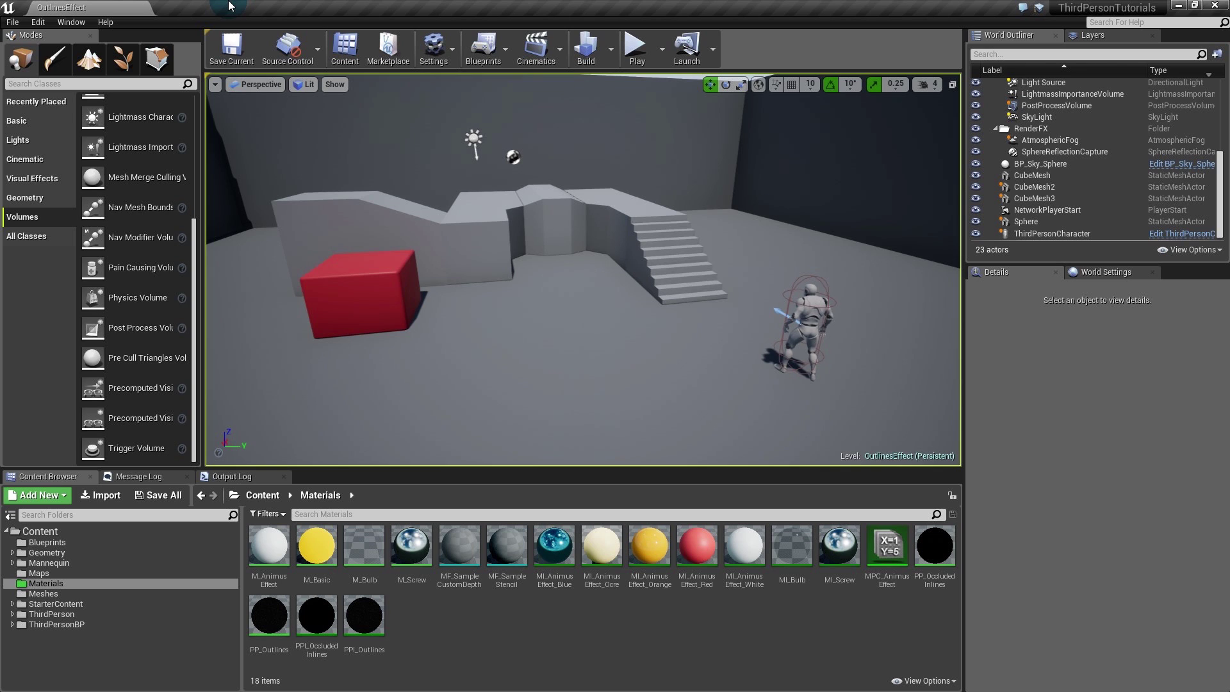
Step: Select the red cube and inspect its Render CustomDepth Pass and CustomDepth Stencil Value among the advanced rendering properties
click(340, 303)
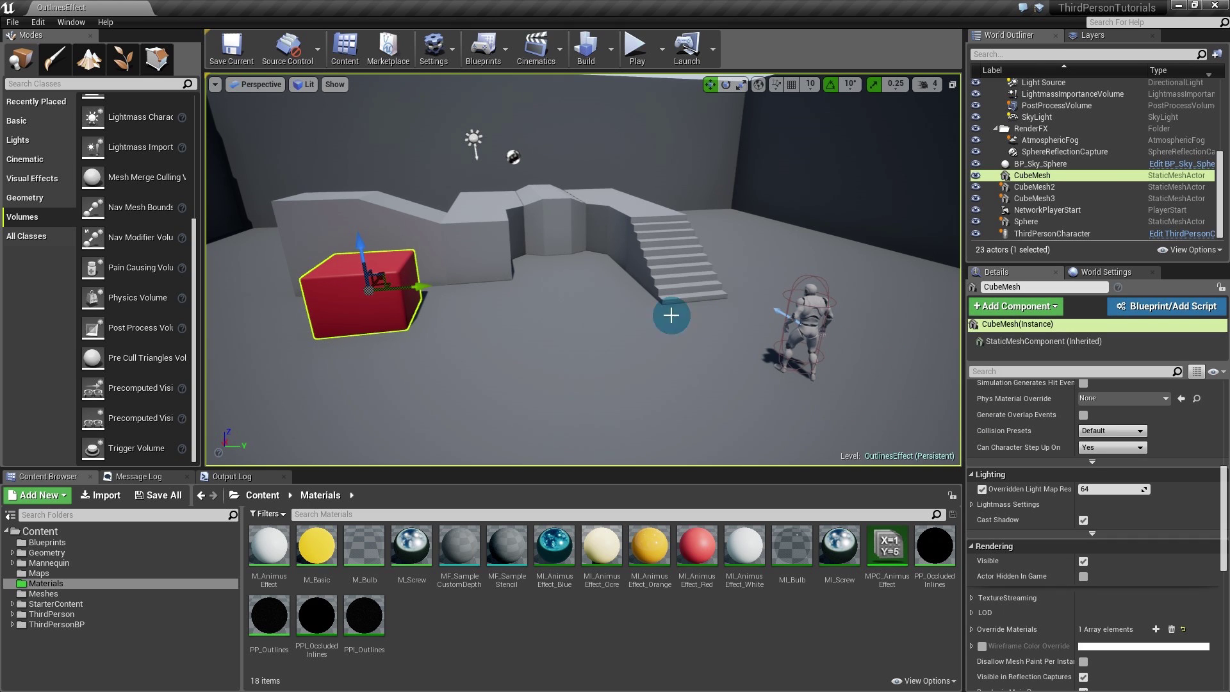
scroll(1029, 448, up, 3)
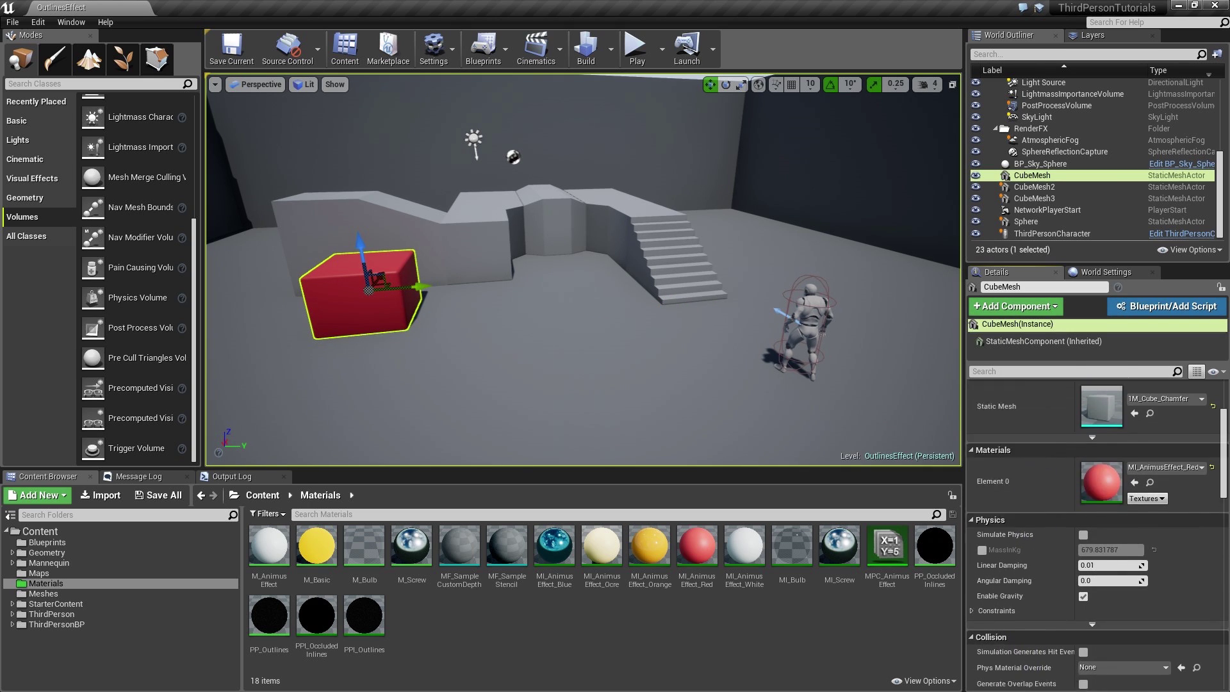
scroll(987, 474, down, 5)
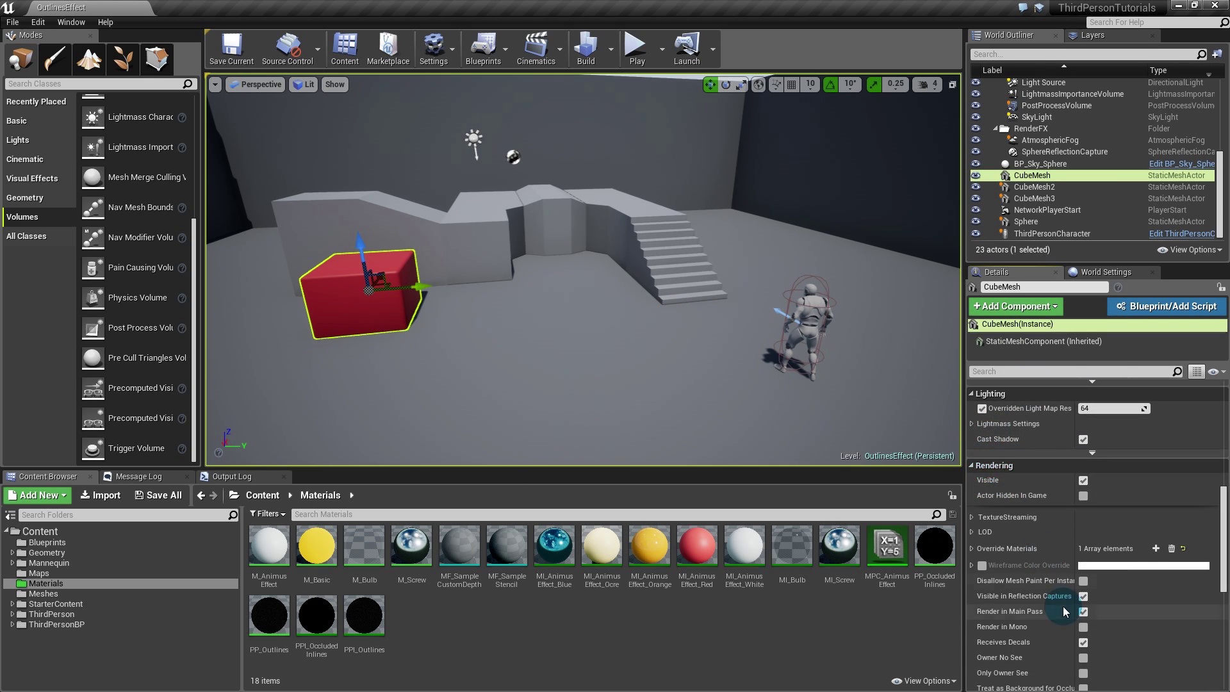
scroll(1064, 468, down, 4)
scroll(1063, 468, down, 2)
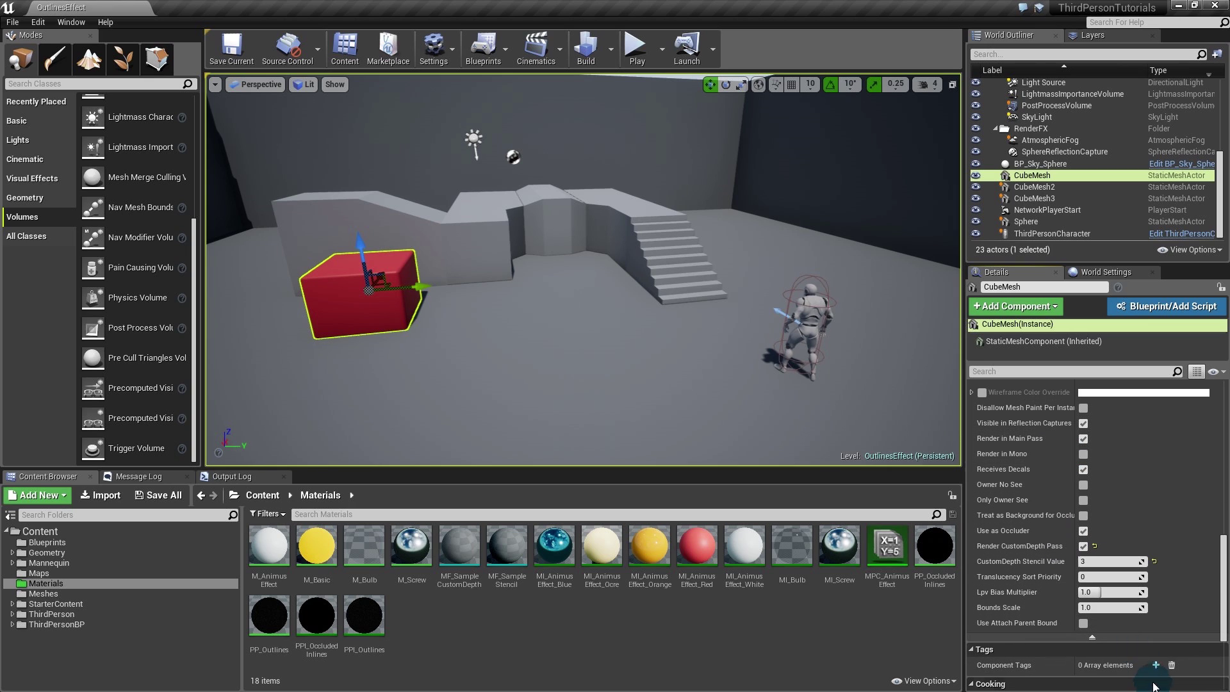
click(1113, 638)
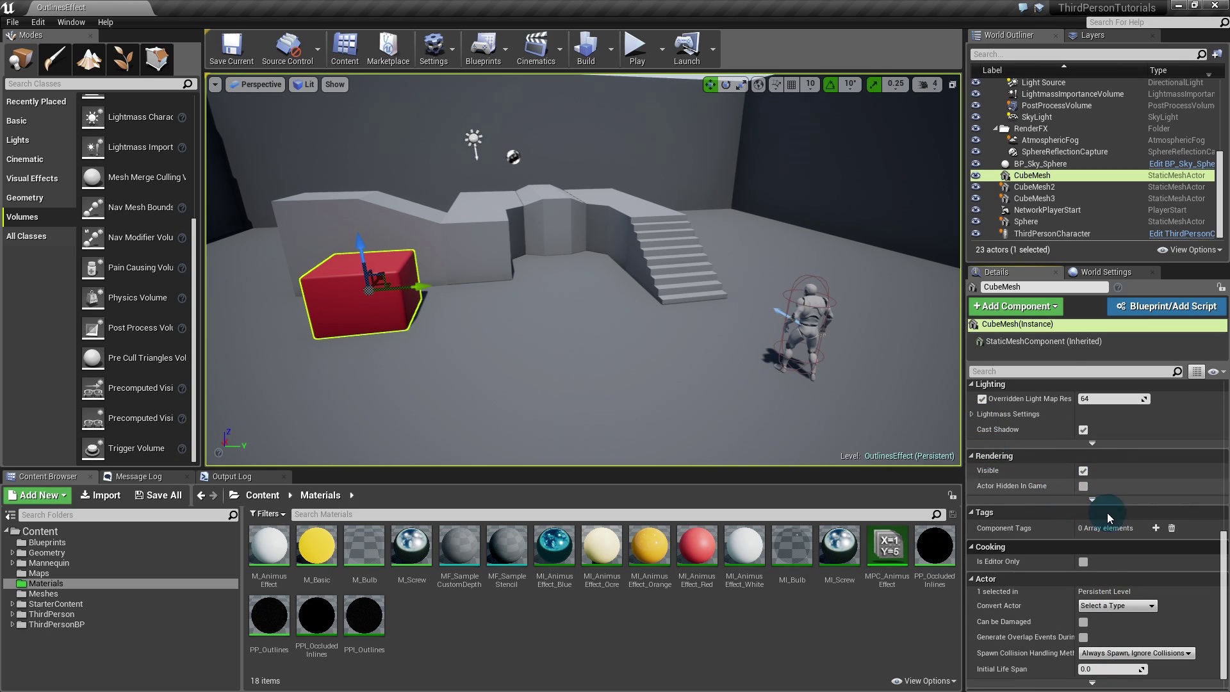
click(1093, 500)
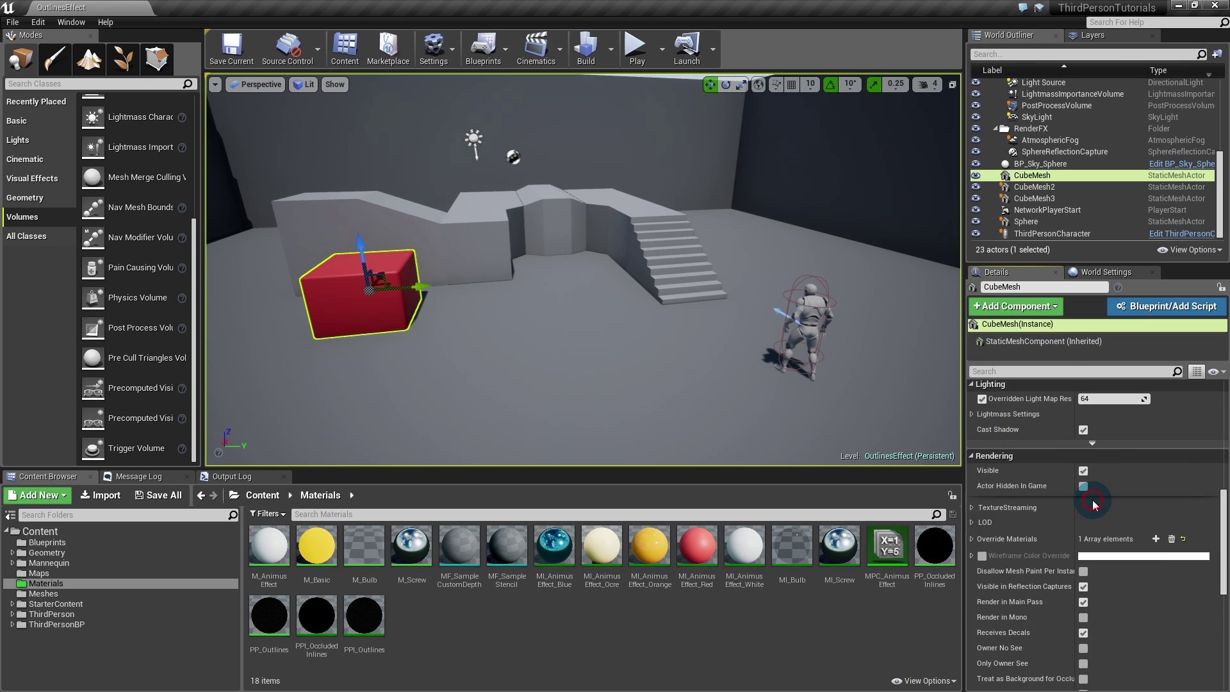
scroll(1109, 659, down, 4)
scroll(1109, 567, down, 4)
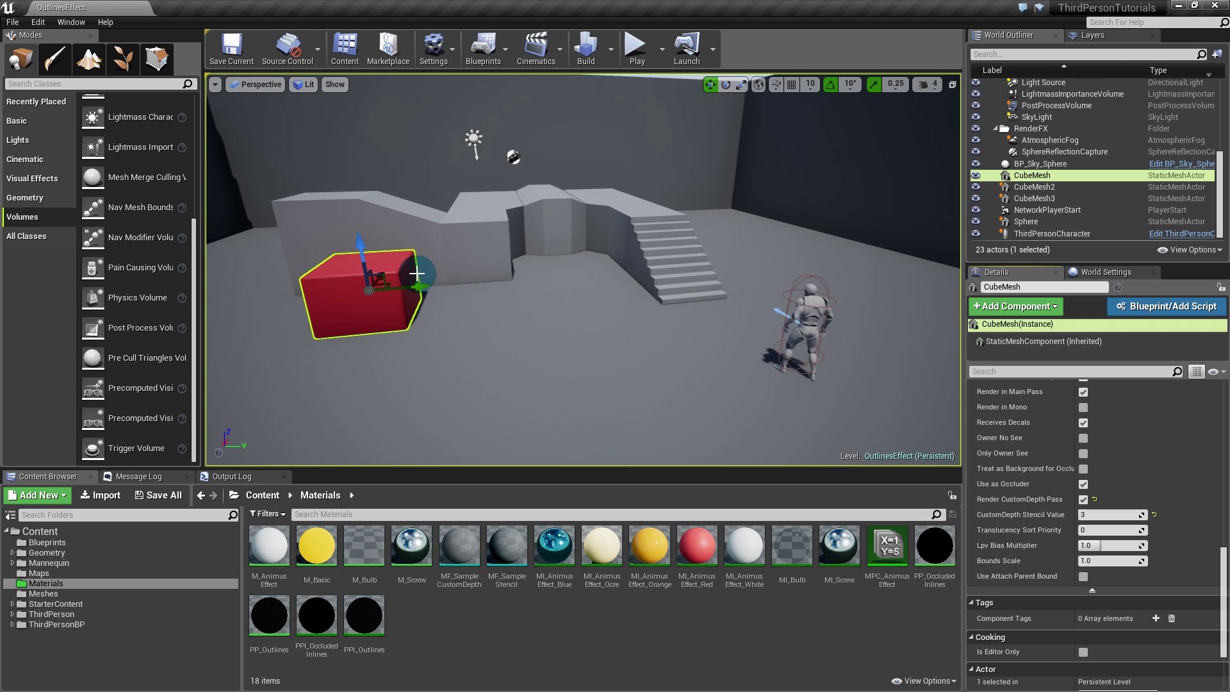
Step: Select the third-person character's inherited Mesh component and inspect its custom depth pass and stencil value
right_drag(463, 210, 438, 237)
key(e)
key(w)
key(s)
key(s)
mouse_move(566, 244)
right_down()
mouse_move(570, 215)
mouse_move(573, 246)
mouse_move(580, 228)
right_up()
key(w)
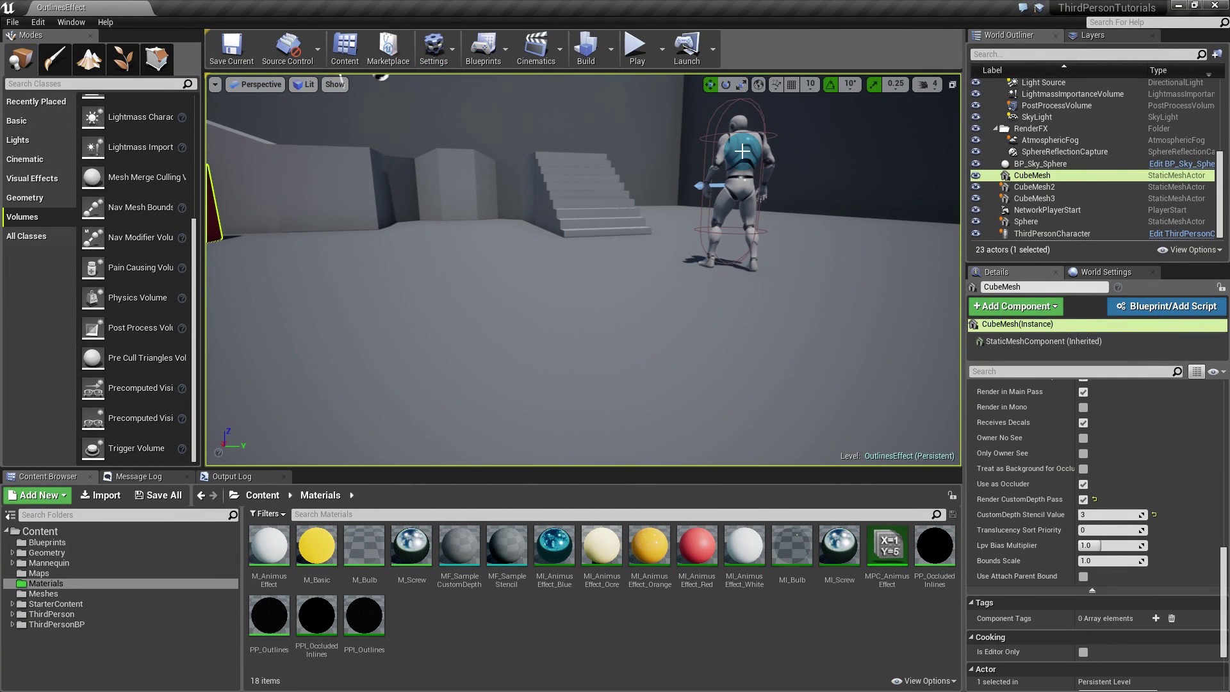
click(742, 152)
click(1020, 352)
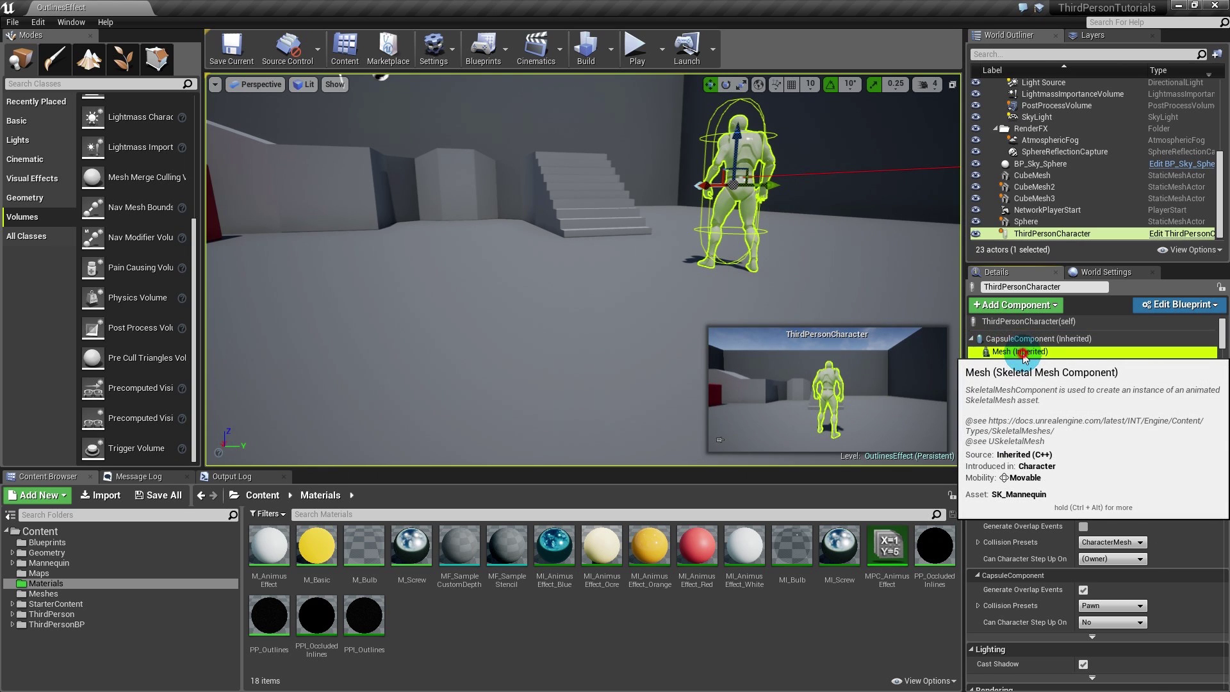
scroll(1025, 481, down, 10)
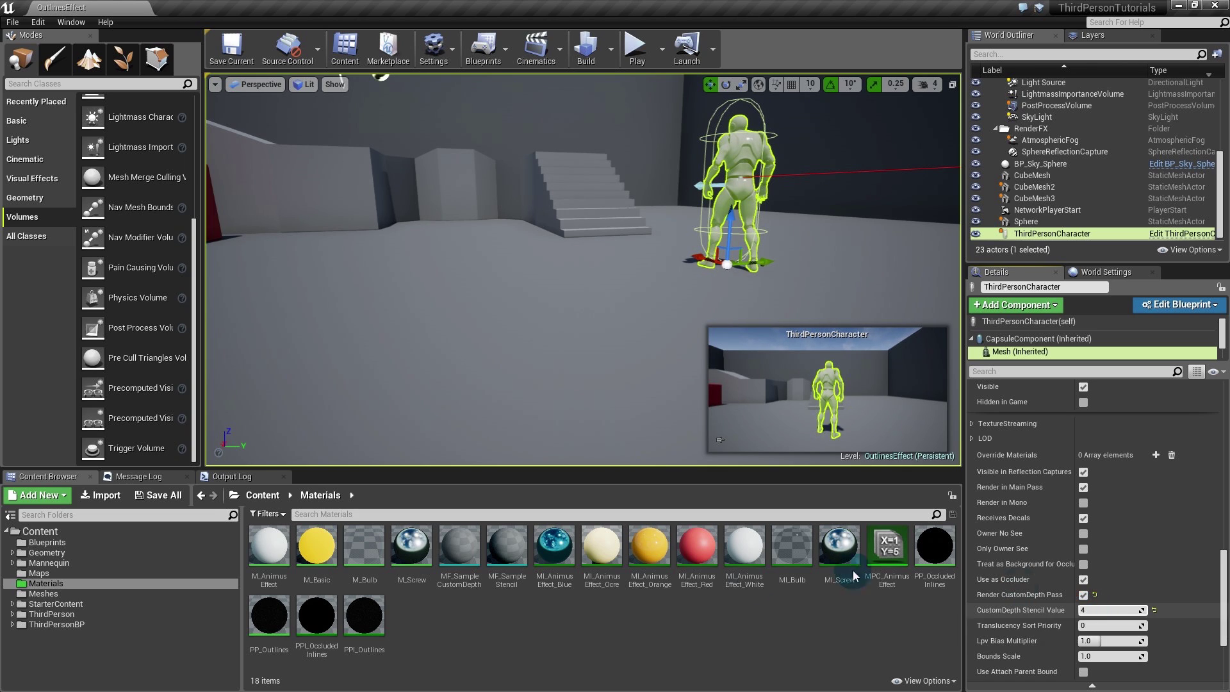
Step: Clear the selection and create a new material named PP_OutlineTut in the Materials folder
mouse_move(588, 257)
right_down()
mouse_move(567, 304)
mouse_move(585, 255)
right_up()
click(704, 376)
click(657, 643)
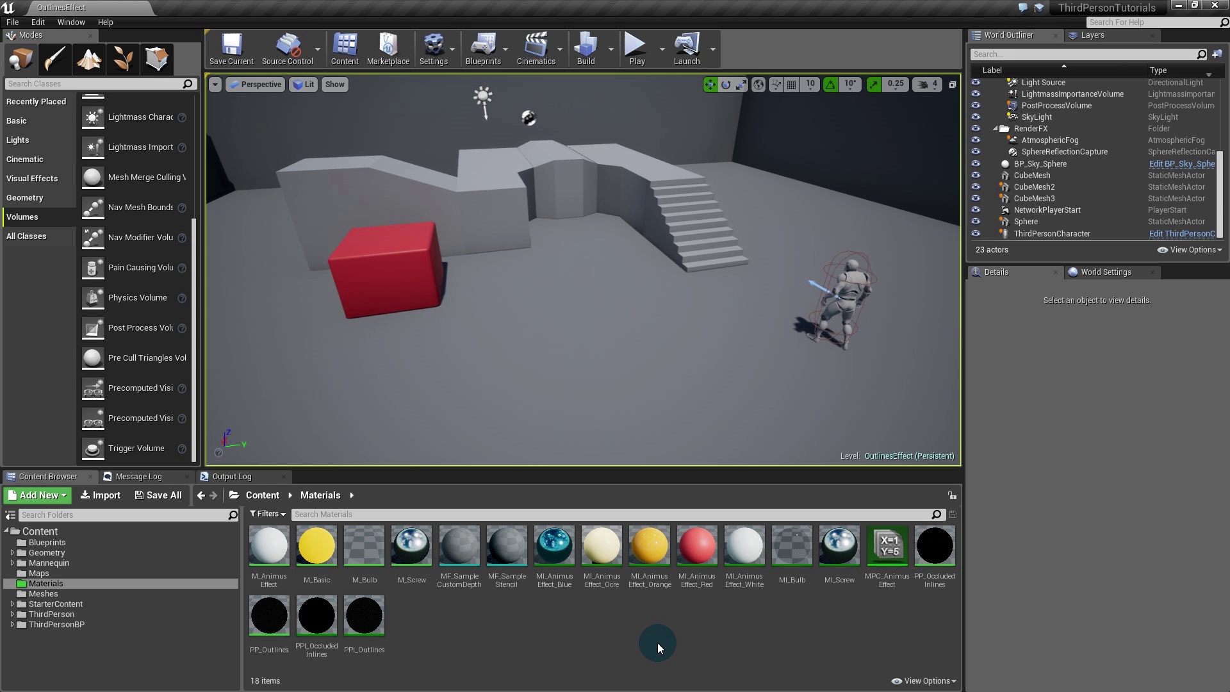
right_click(658, 643)
click(705, 433)
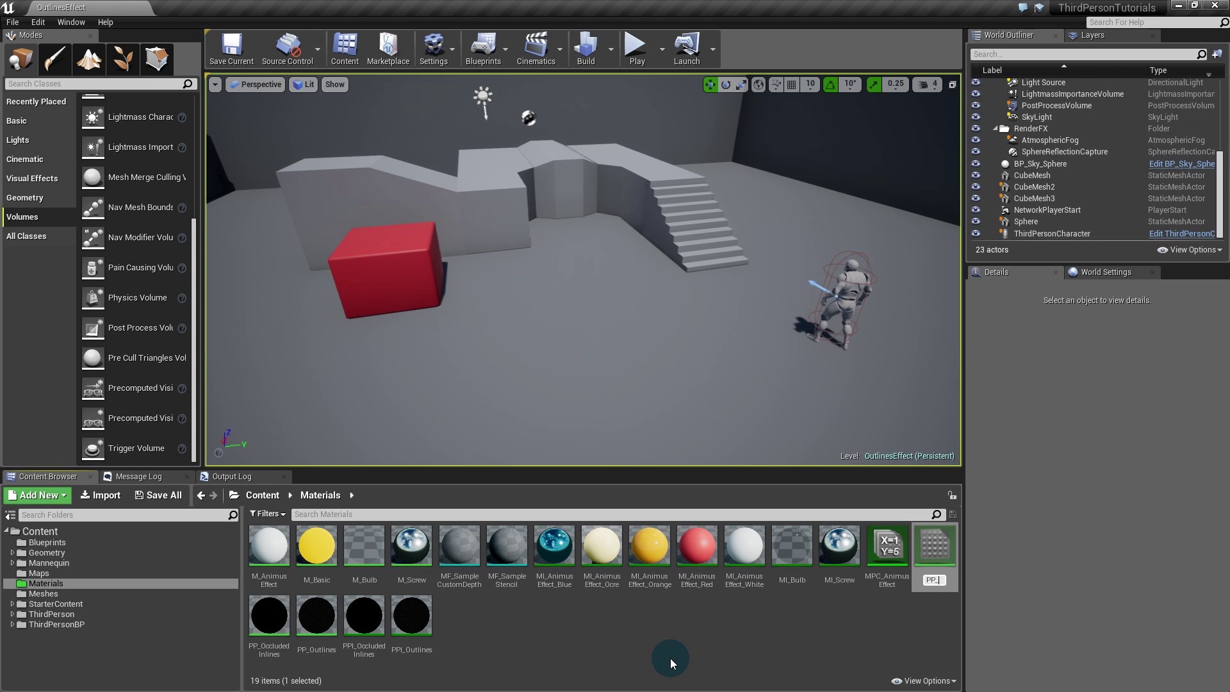
text(PP_OutlineTut)
key(Return)
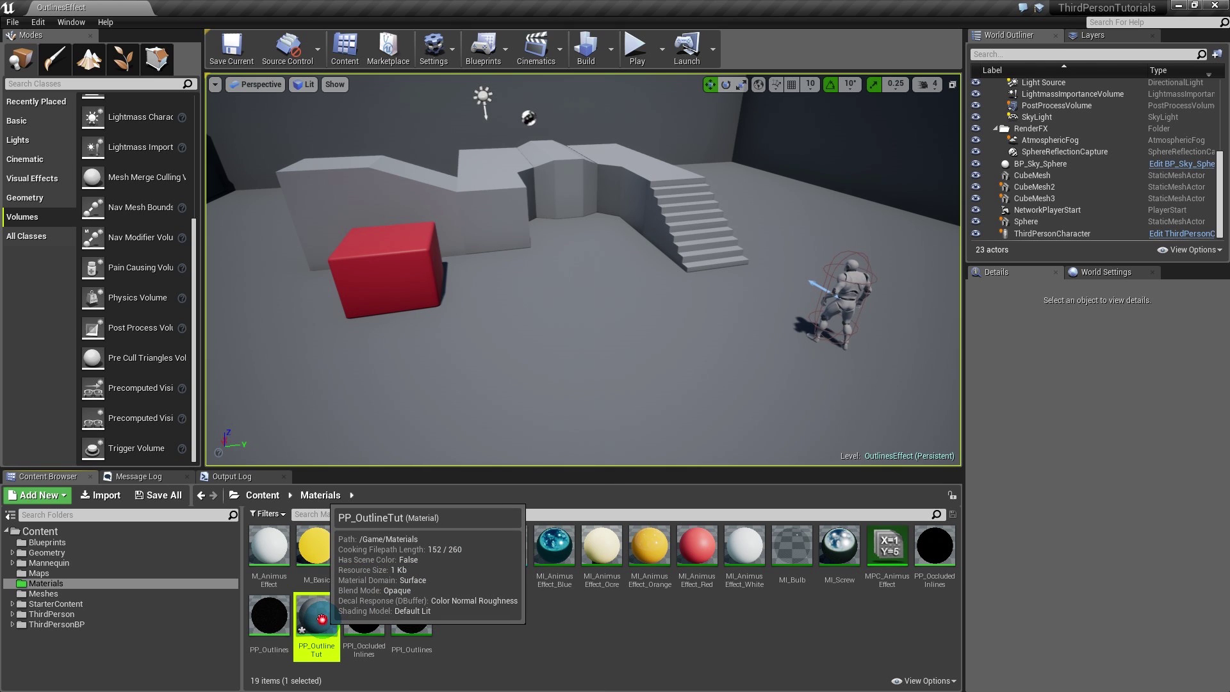
Step: Open the PP_OutlineTut material and set its Material Domain to Post Process
double_click(322, 619)
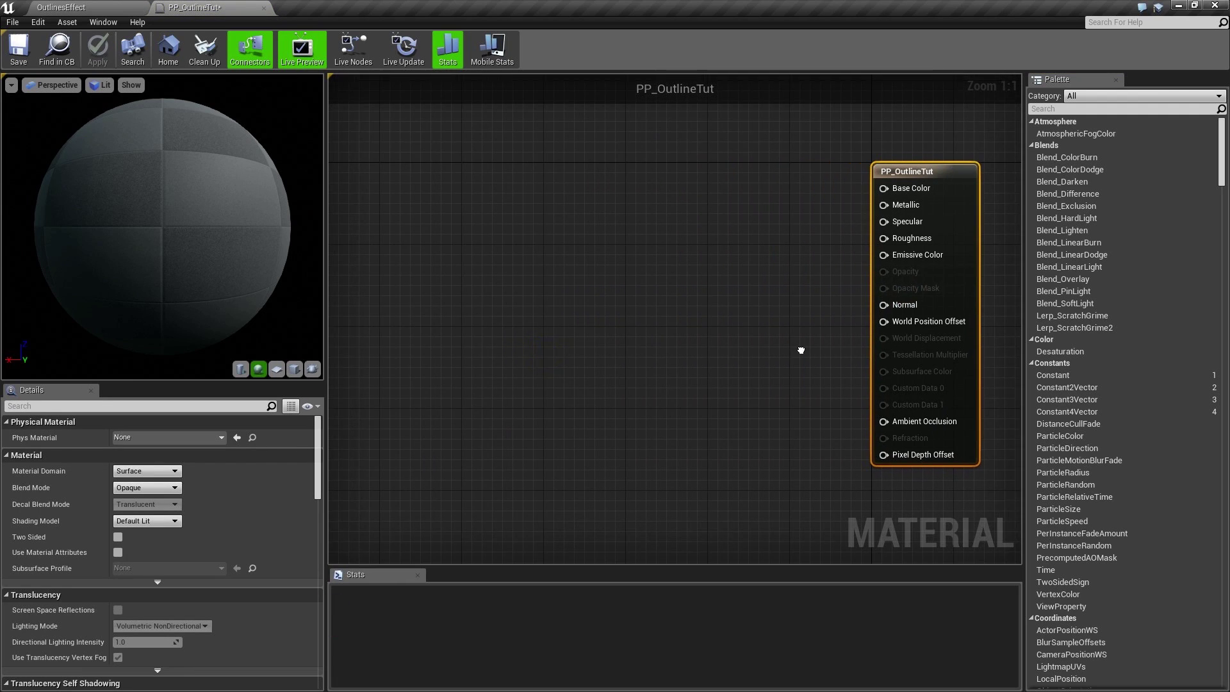
right_drag(801, 351, 756, 283)
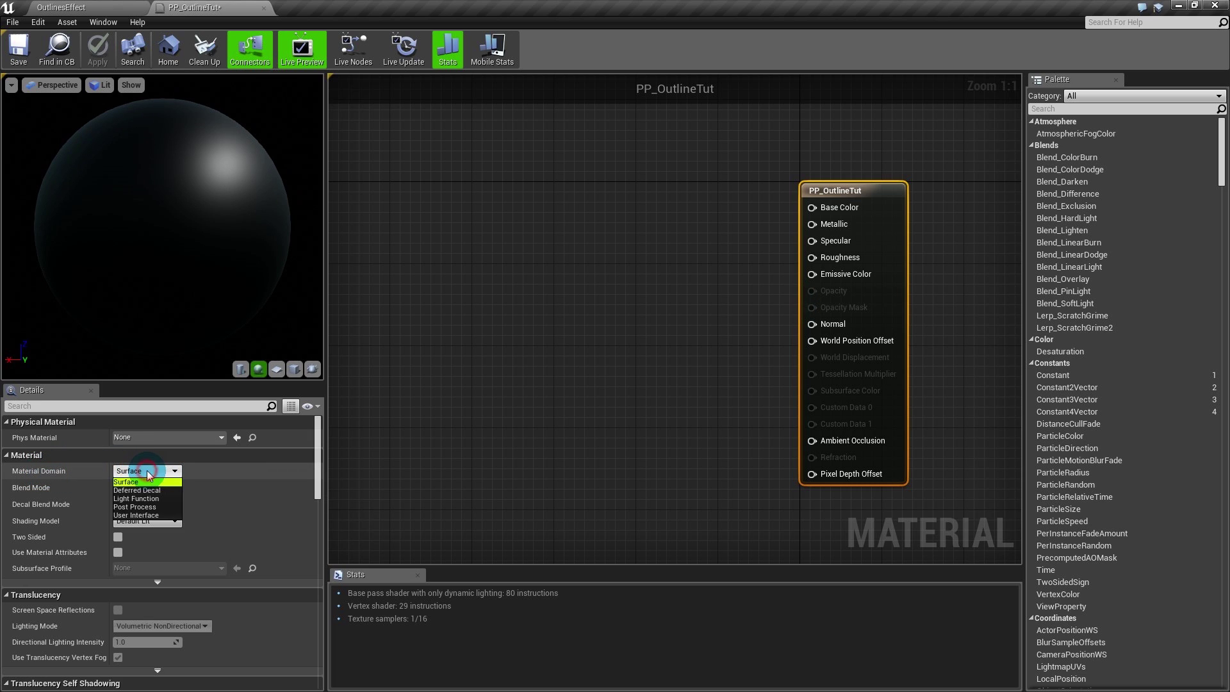
click(145, 507)
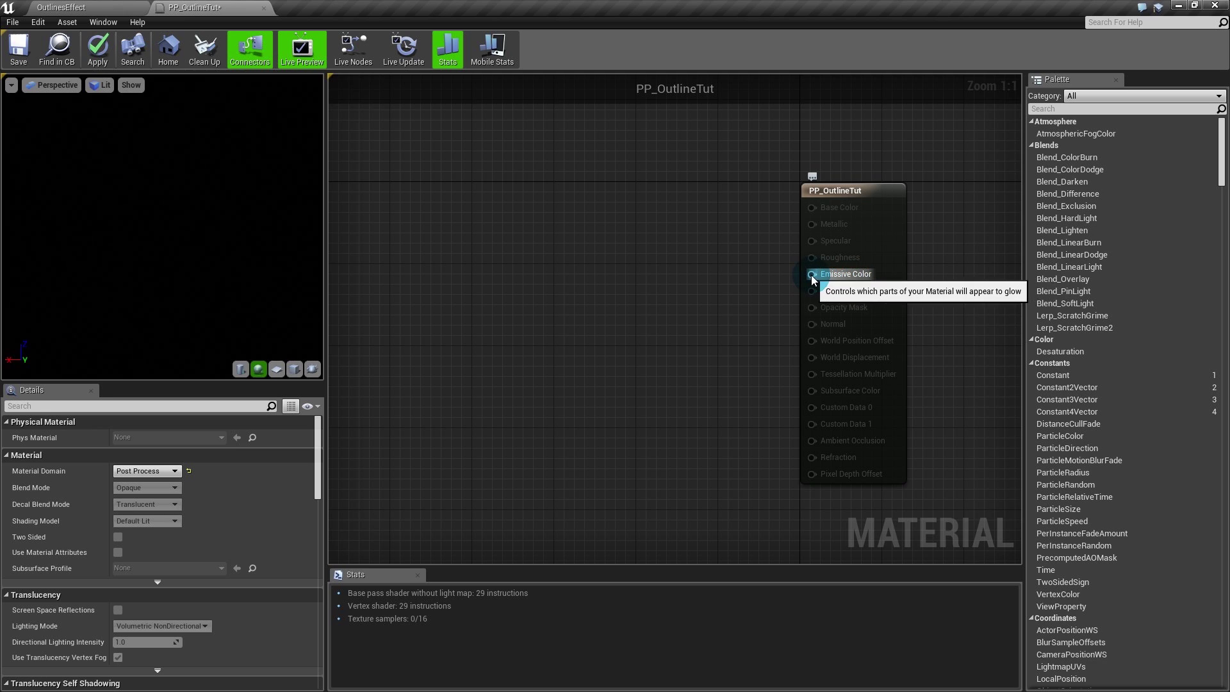
Step: Add a SceneTexture node to the material graph, to the left of the PP_OutlineTut output node
right_click(490, 203)
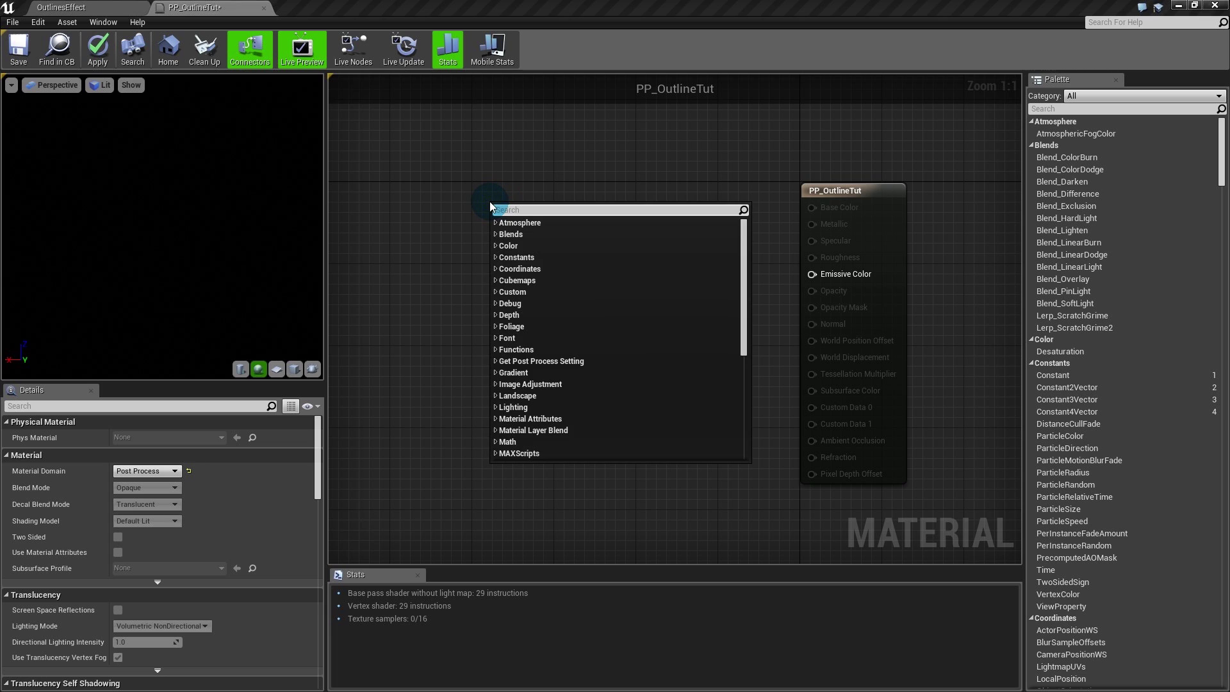
text(scenete)
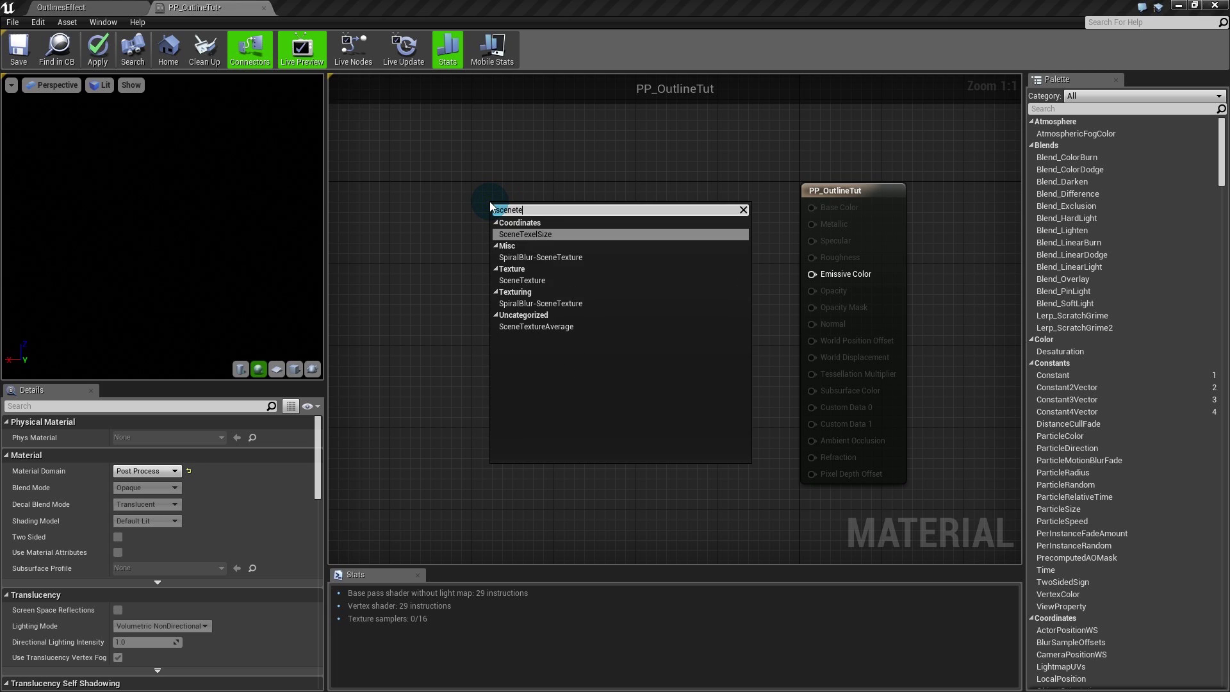
key(Down)
key(Down)
key(Down)
key(Up)
key(Return)
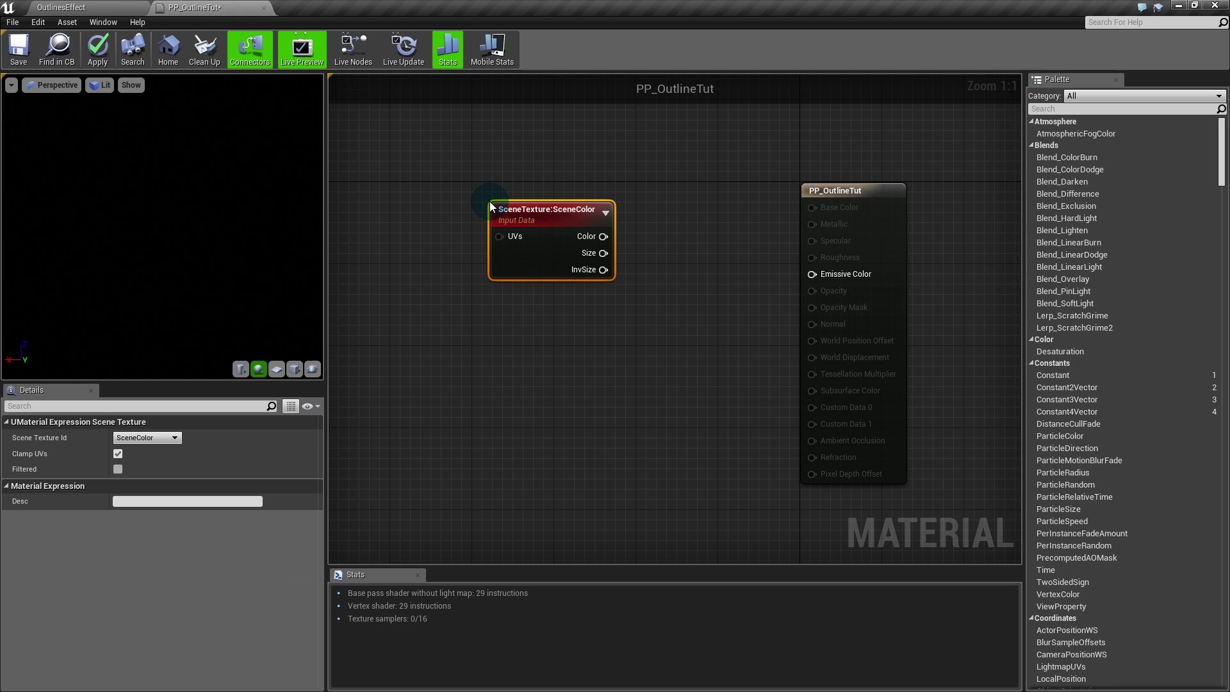
drag(551, 214, 486, 200)
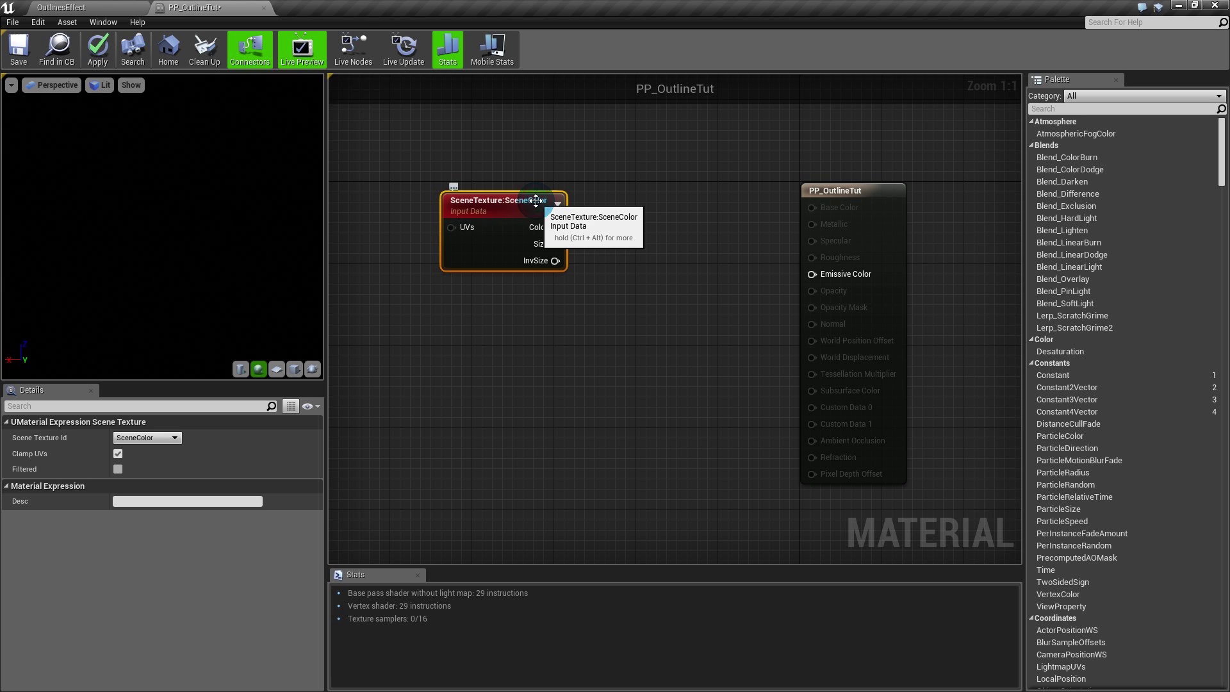
Step: Set the SceneTexture node's Scene Texture Id to PostProcessInput0 and move the node farther from the output node
click(157, 438)
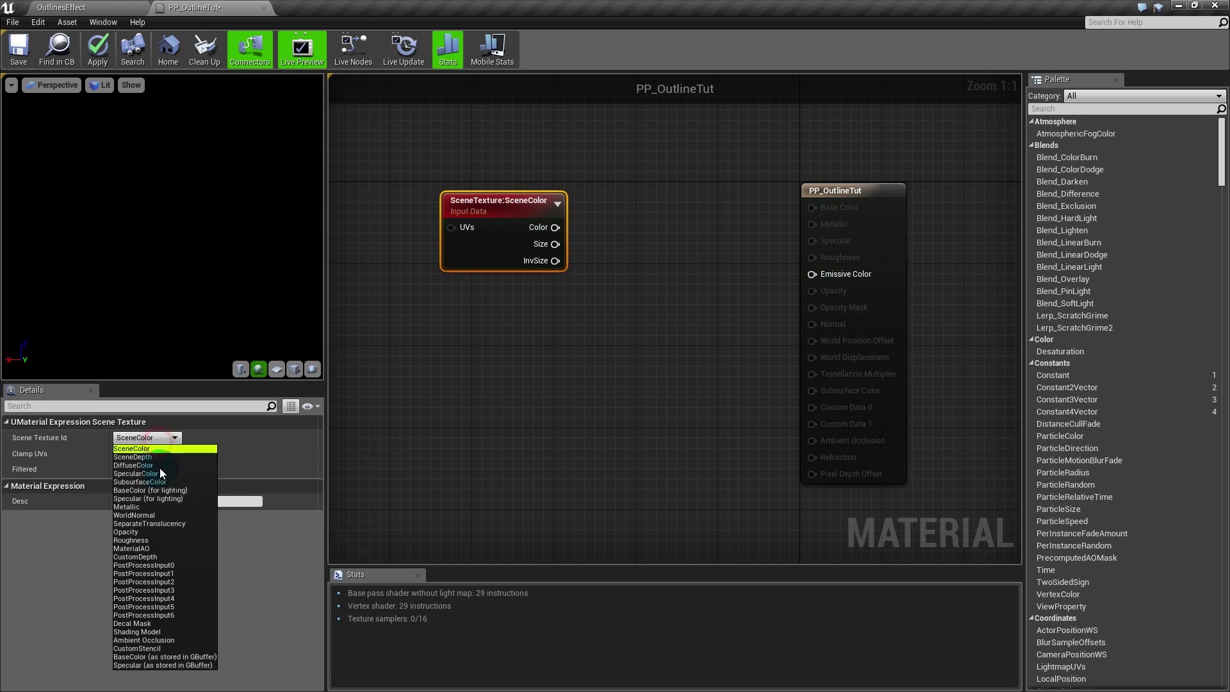
click(144, 565)
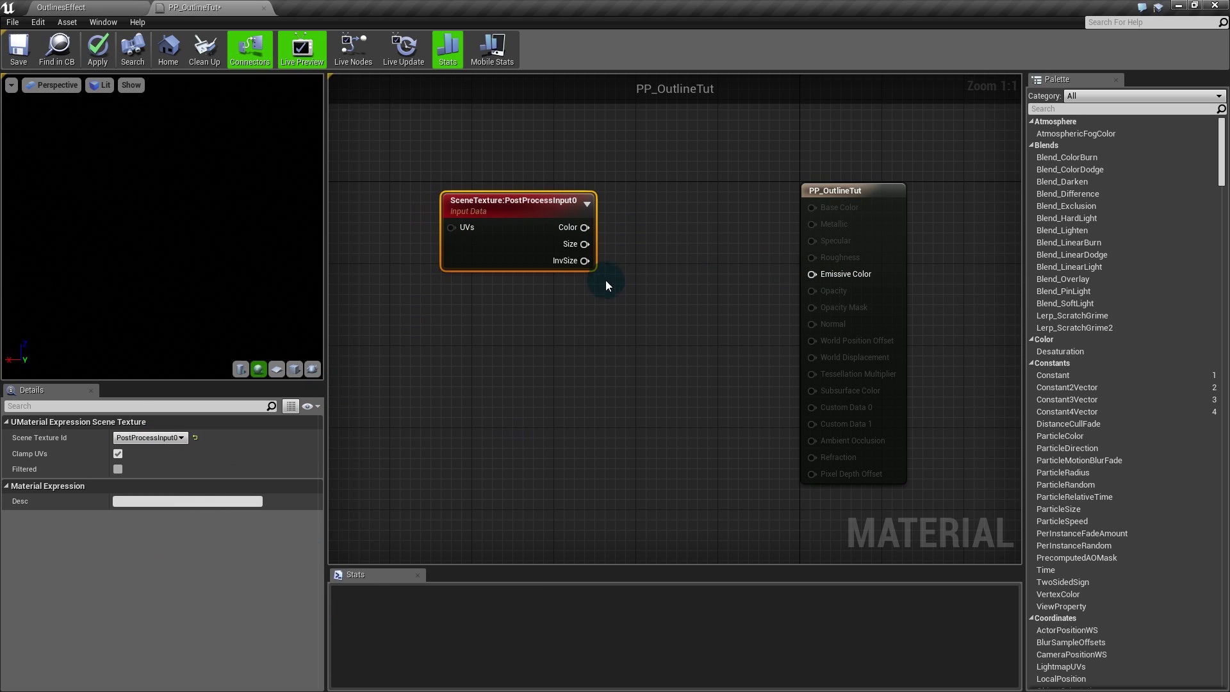
drag(528, 237, 476, 238)
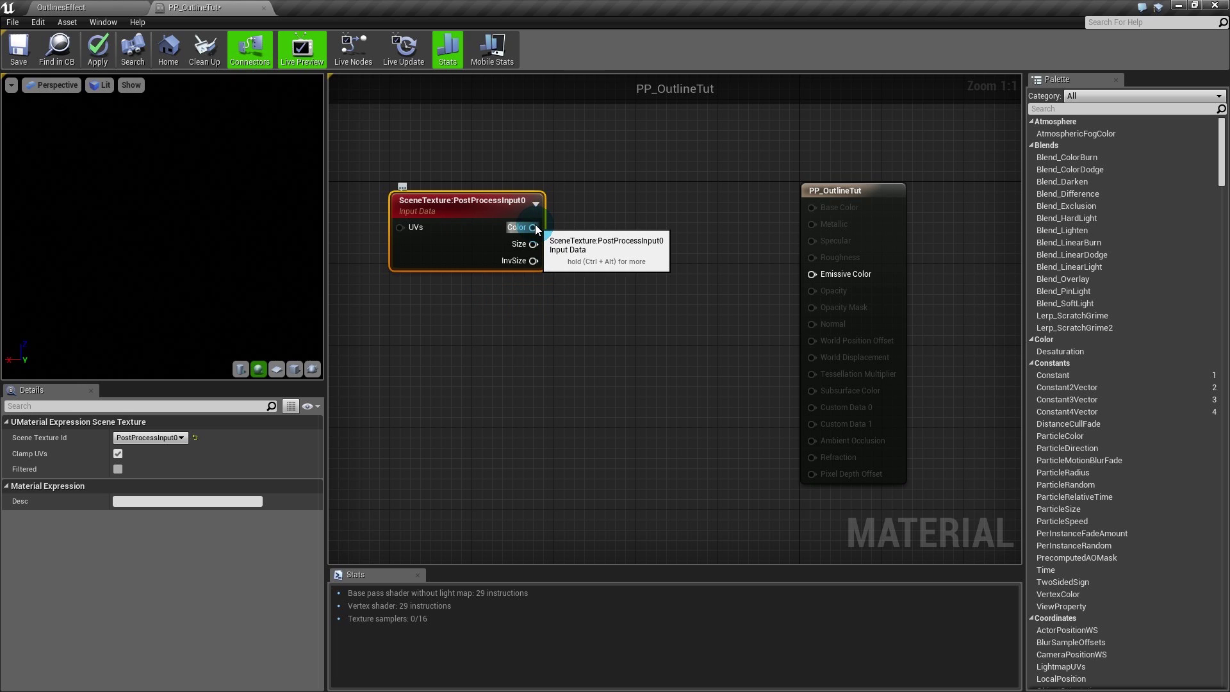
Step: Add a Multiply node and a Constant3Vector node with the cyan color 0, 0.734, 1
key(m)
click(639, 247)
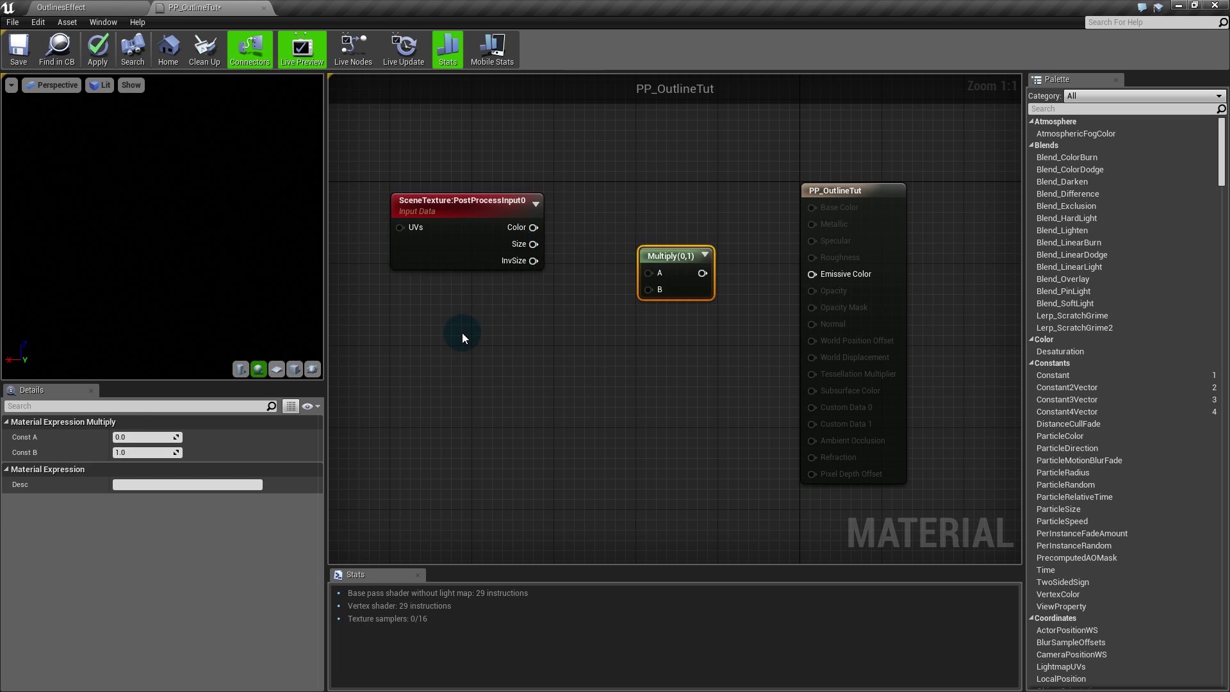
key(3)
click(460, 330)
double_click(503, 349)
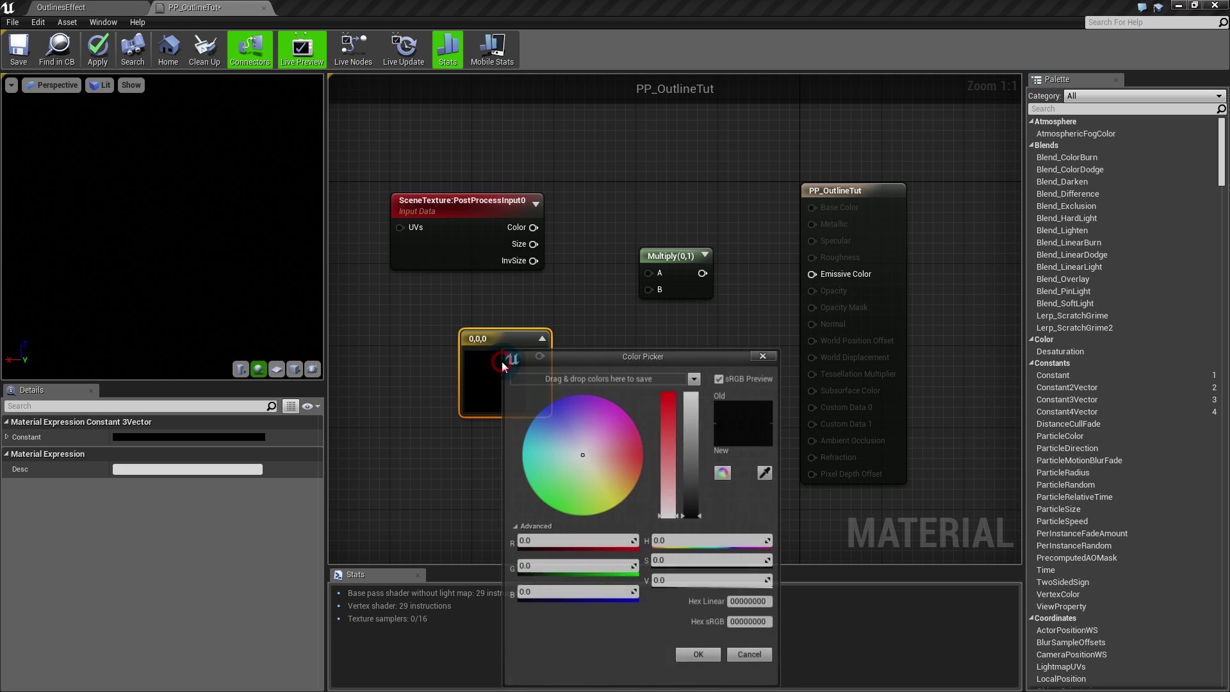
drag(583, 476, 516, 436)
drag(696, 405, 694, 392)
click(705, 660)
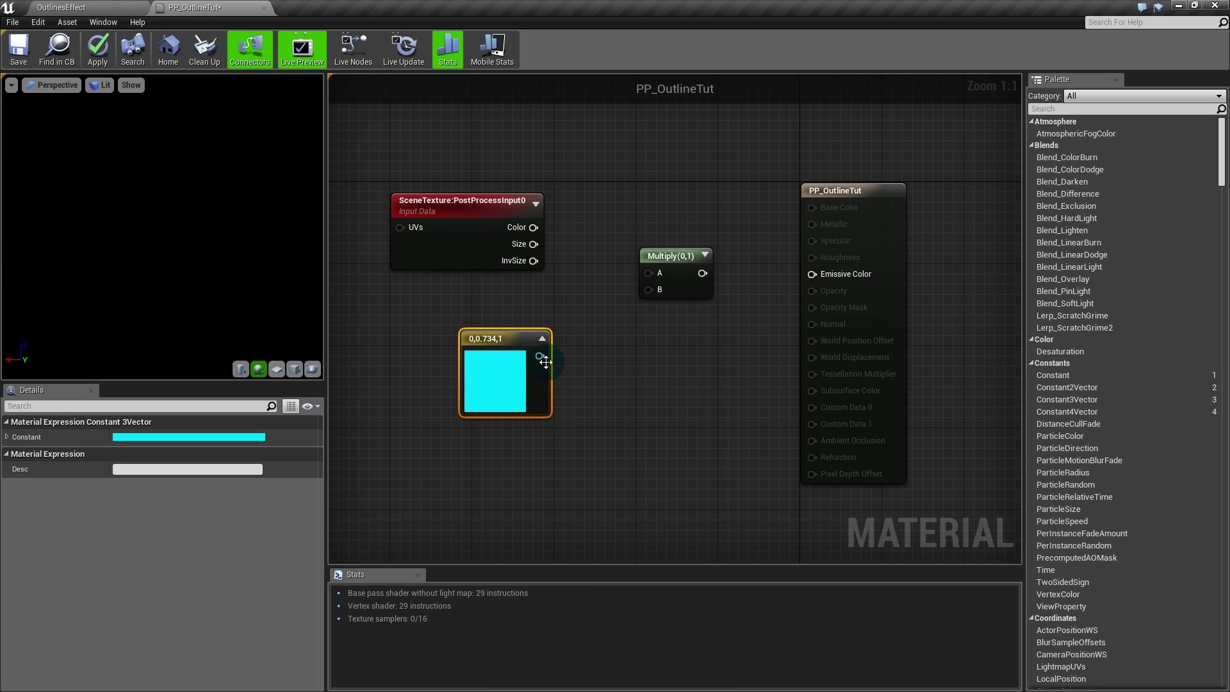
Step: Wire the SceneTexture Color and the cyan constant into Multiply's A and B inputs, with Multiply feeding Emissive Color
drag(539, 357, 813, 275)
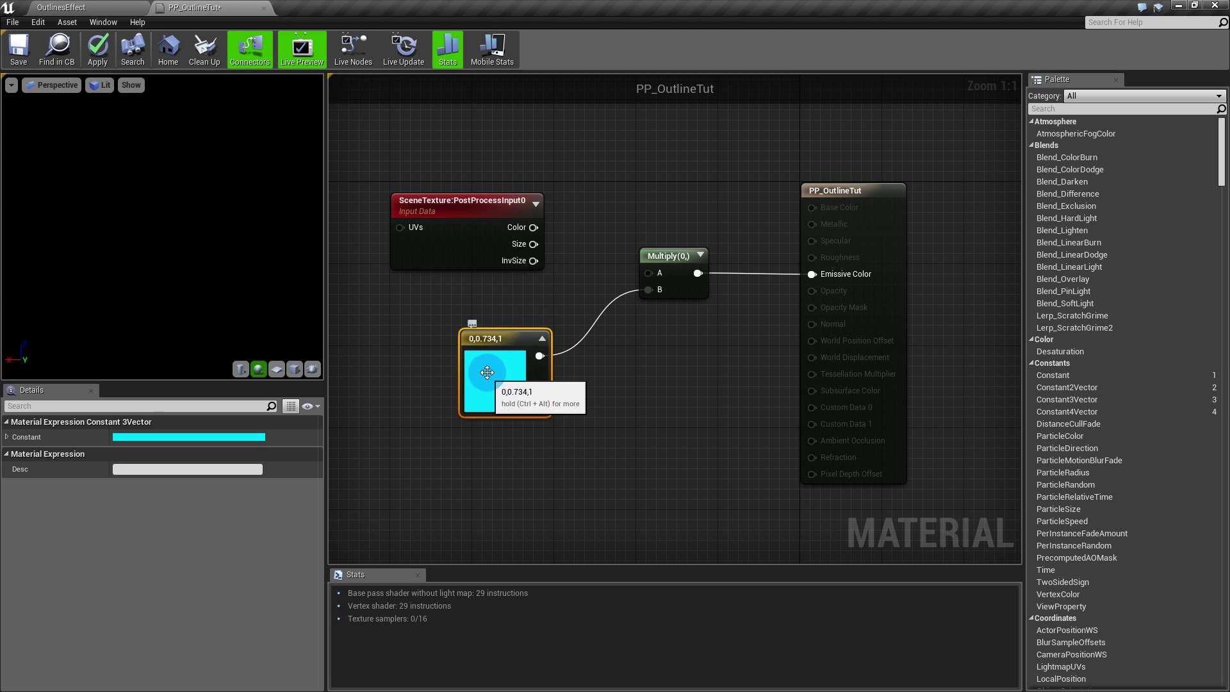
drag(531, 229, 653, 273)
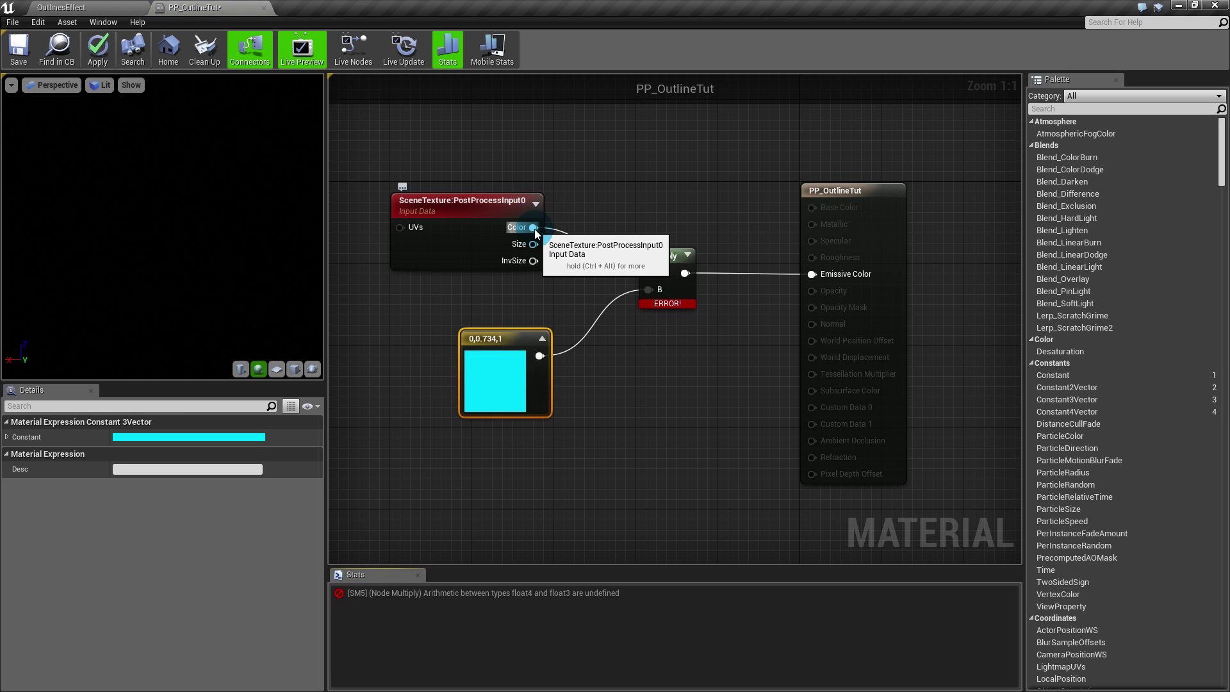
click(477, 250)
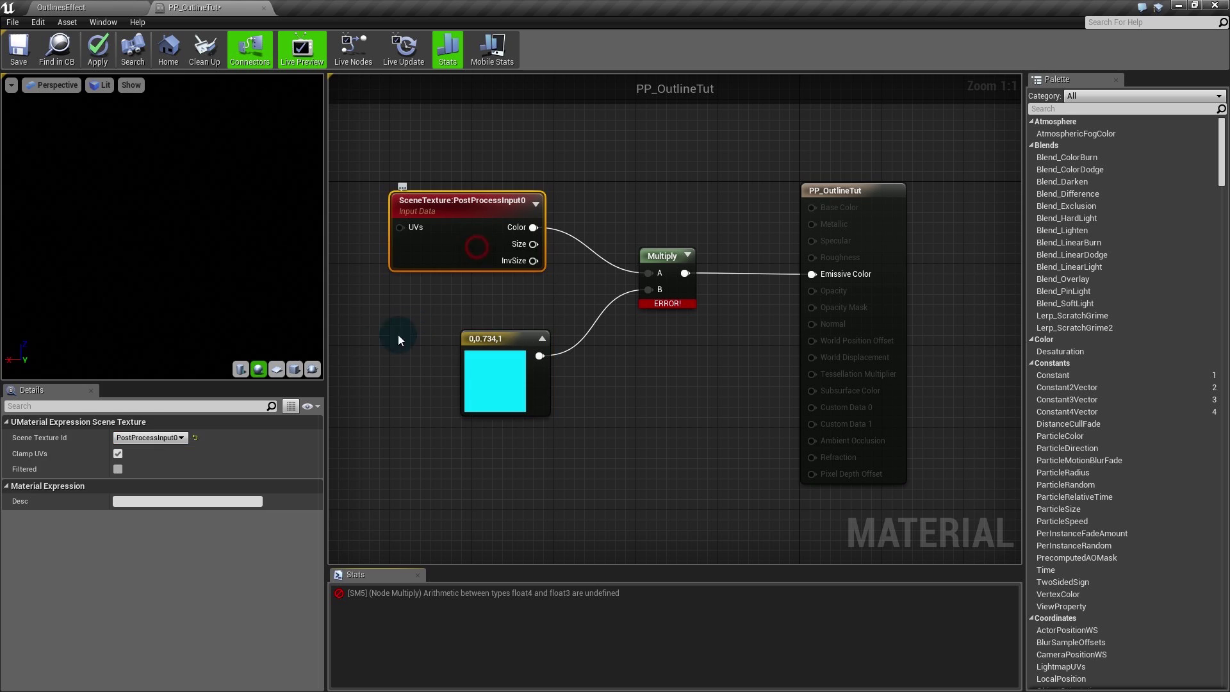
click(173, 440)
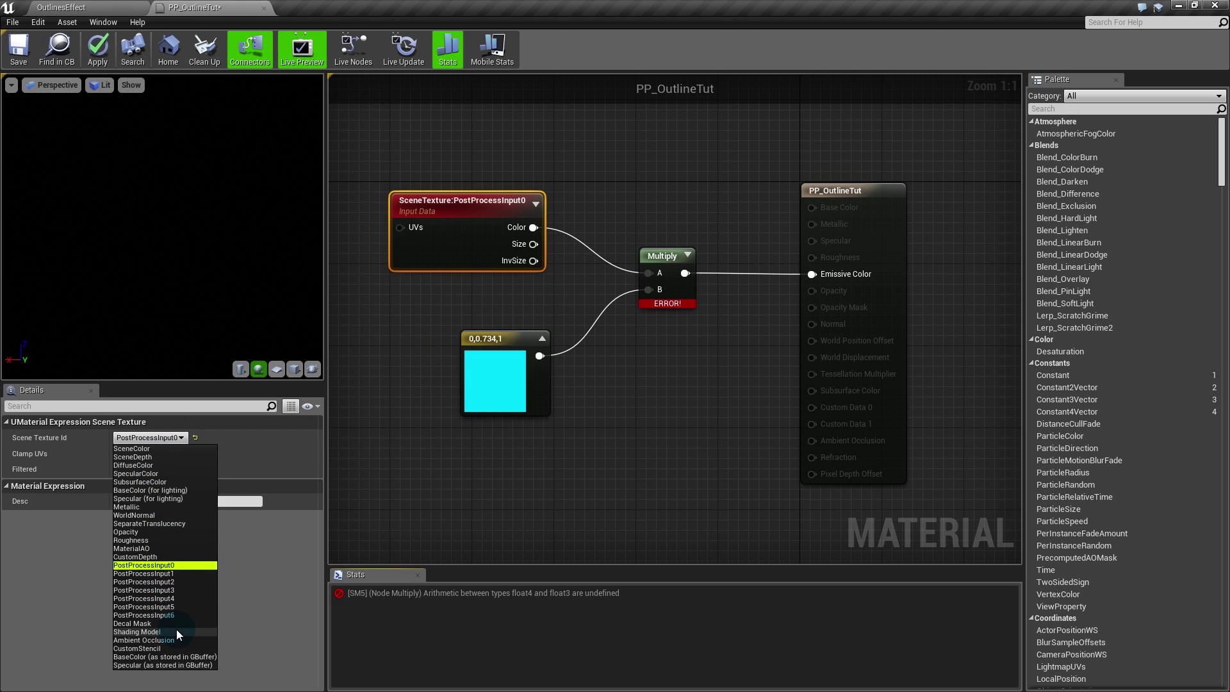
click(469, 239)
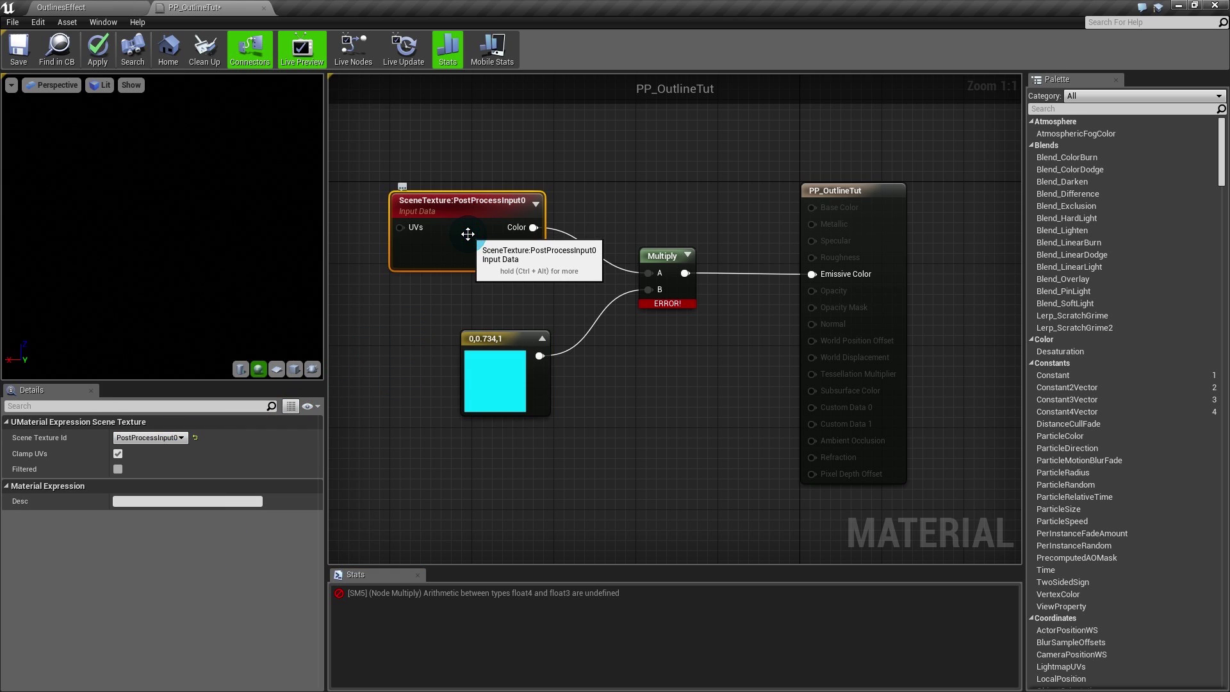
Step: Insert a ComponentMask with R, G and B enabled between the SceneTexture's Color output and Multiply's A input
drag(481, 242, 529, 227)
text(compone)
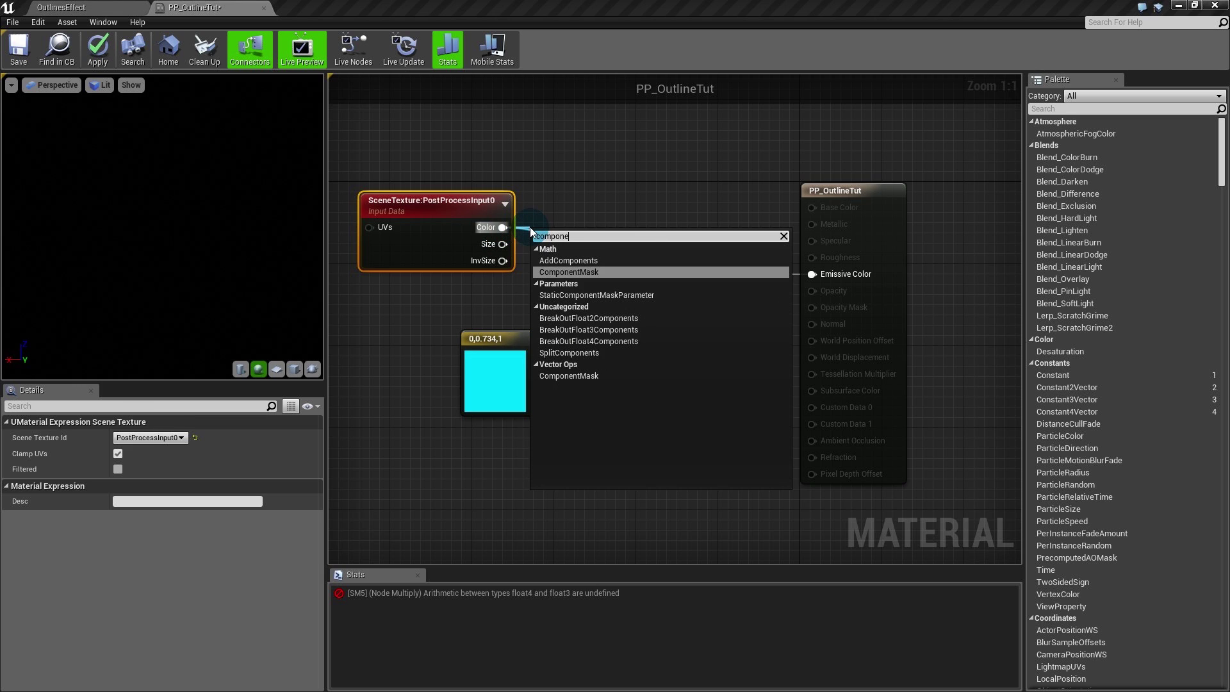
key(Return)
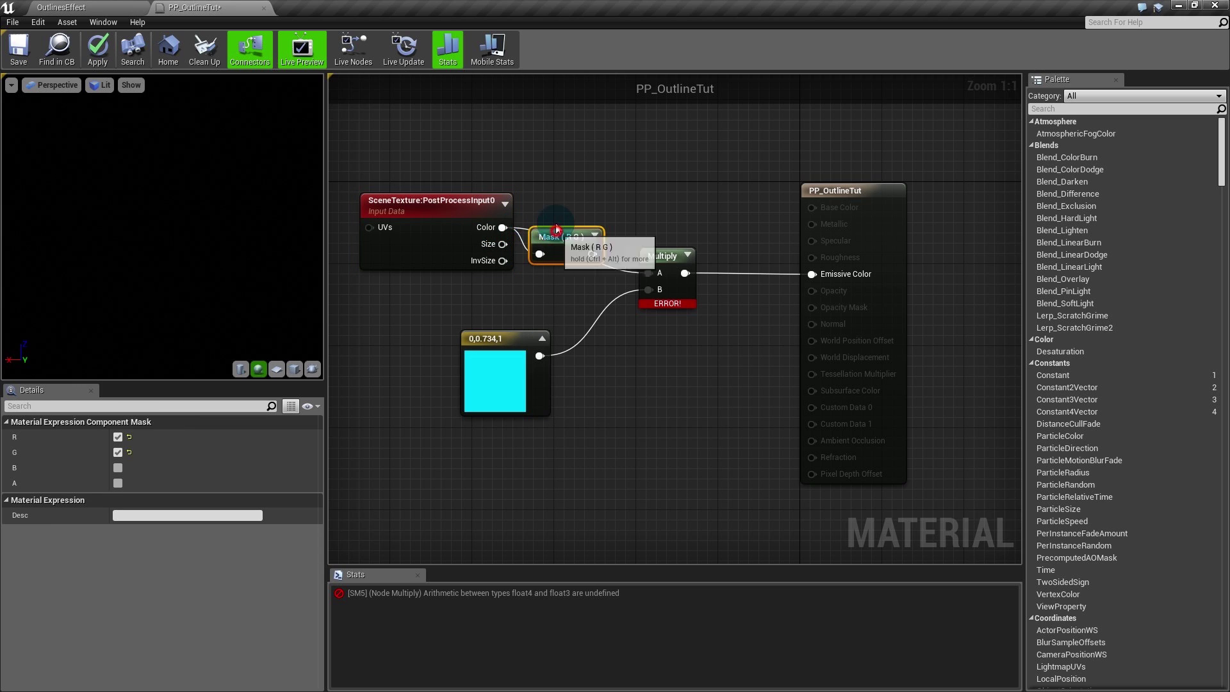
drag(551, 236, 554, 212)
click(120, 468)
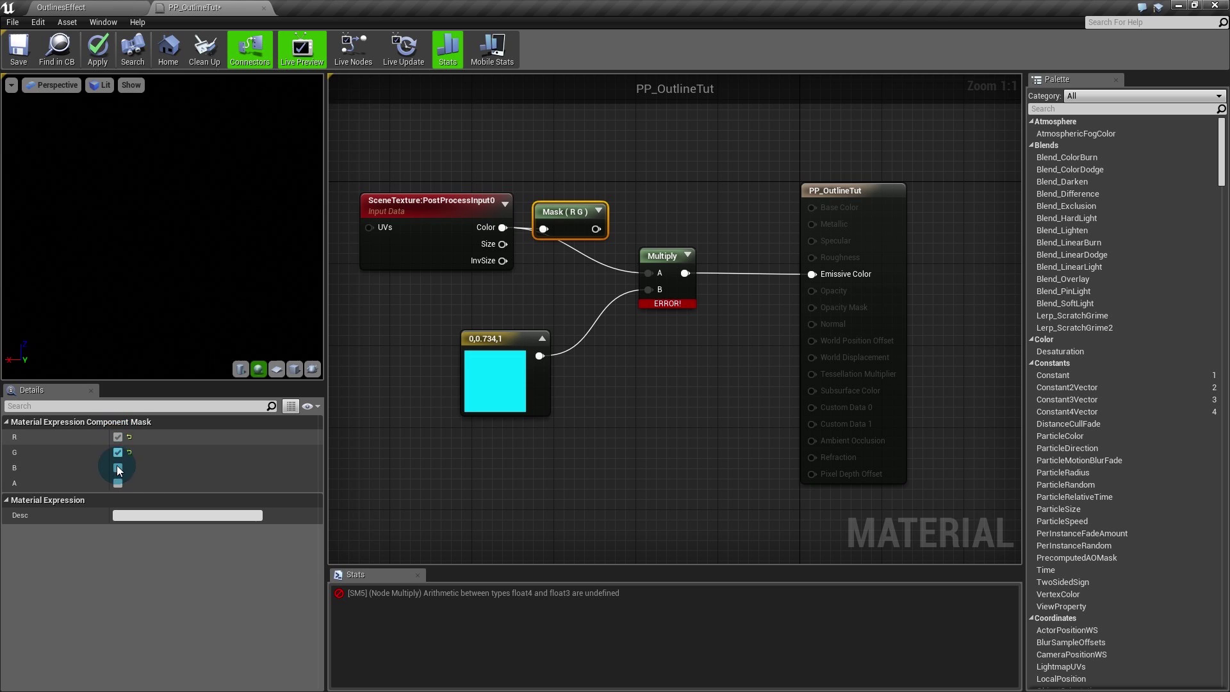
drag(603, 230, 687, 265)
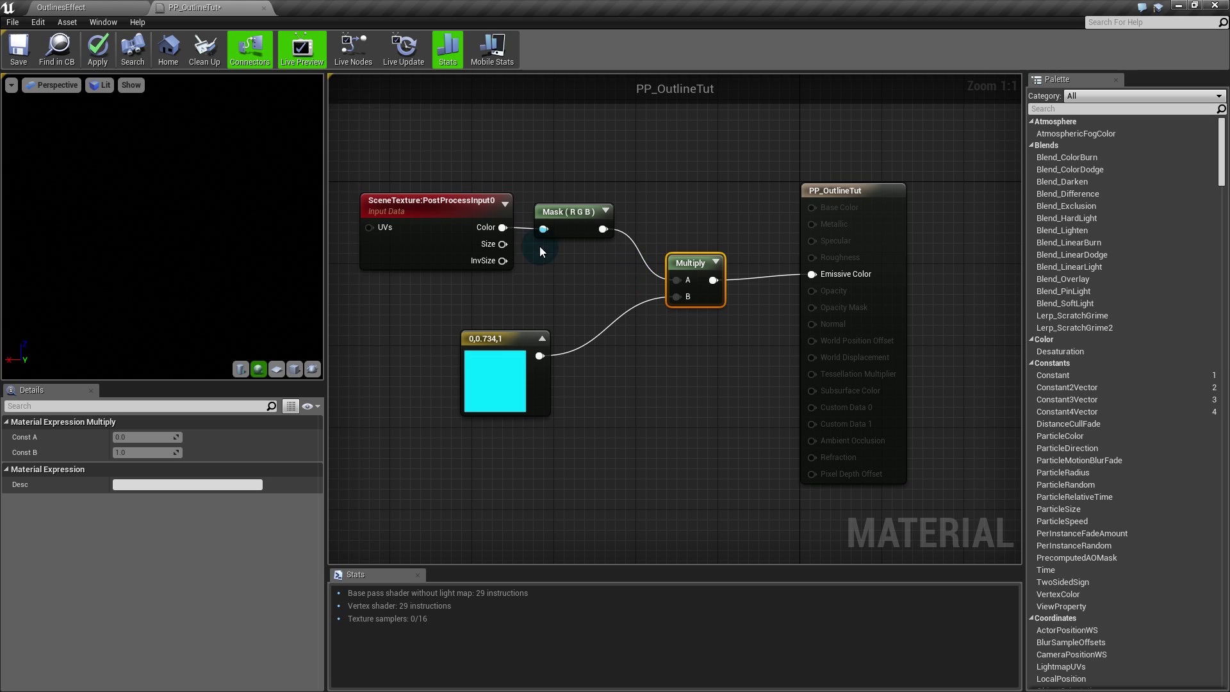
Step: Try feeding the SceneTexture's Color straight into Multiply's A input, and reconnect the RGB mask in its place
drag(503, 228, 677, 280)
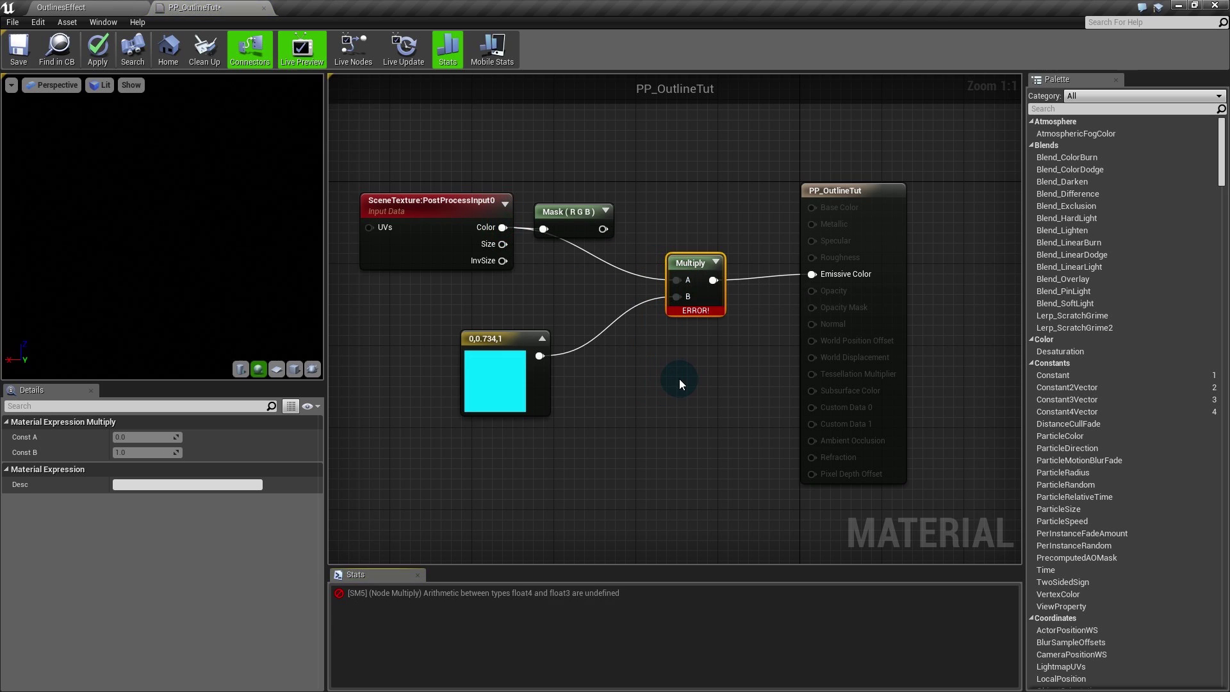
mouse_move(697, 311)
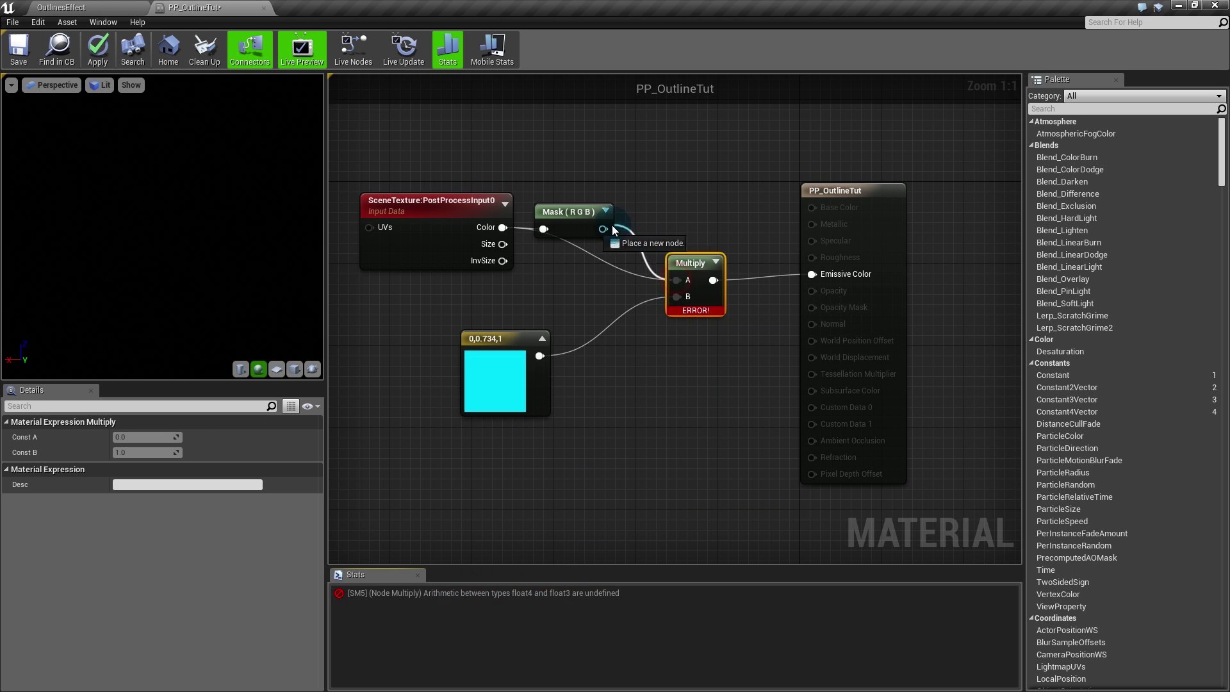
drag(613, 231, 676, 280)
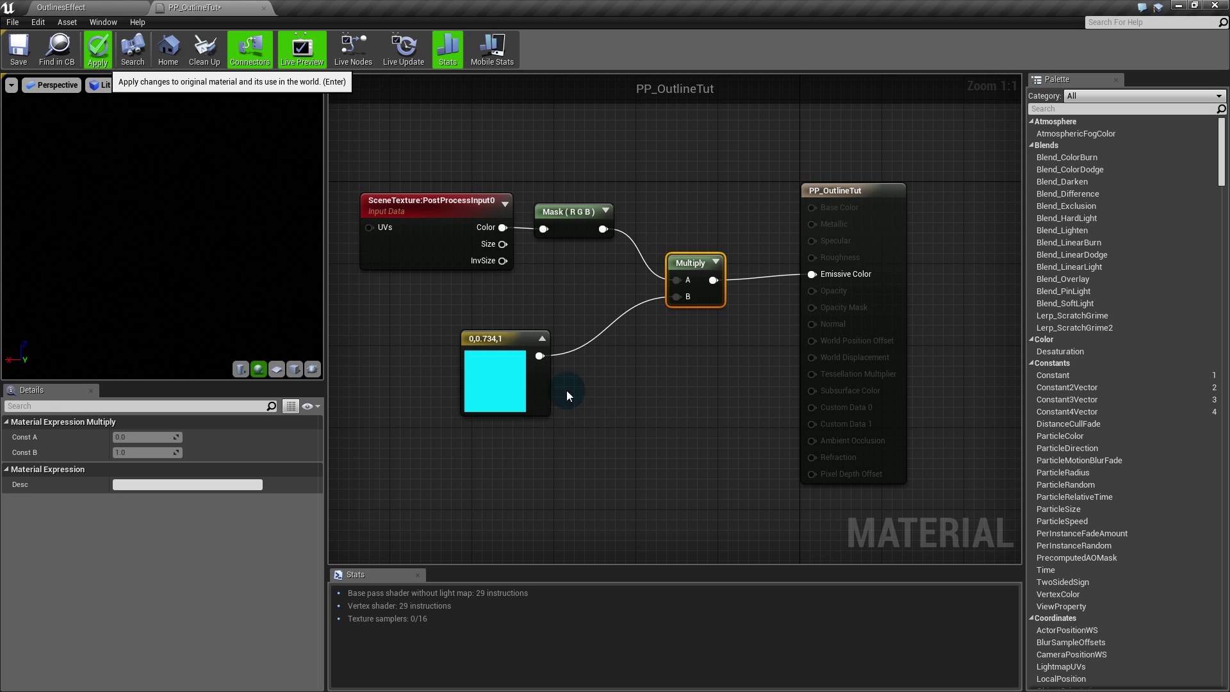
Step: Return to the OutlinesEffect level and place a Post Process Volume on the floor between the red cube and the character
click(61, 7)
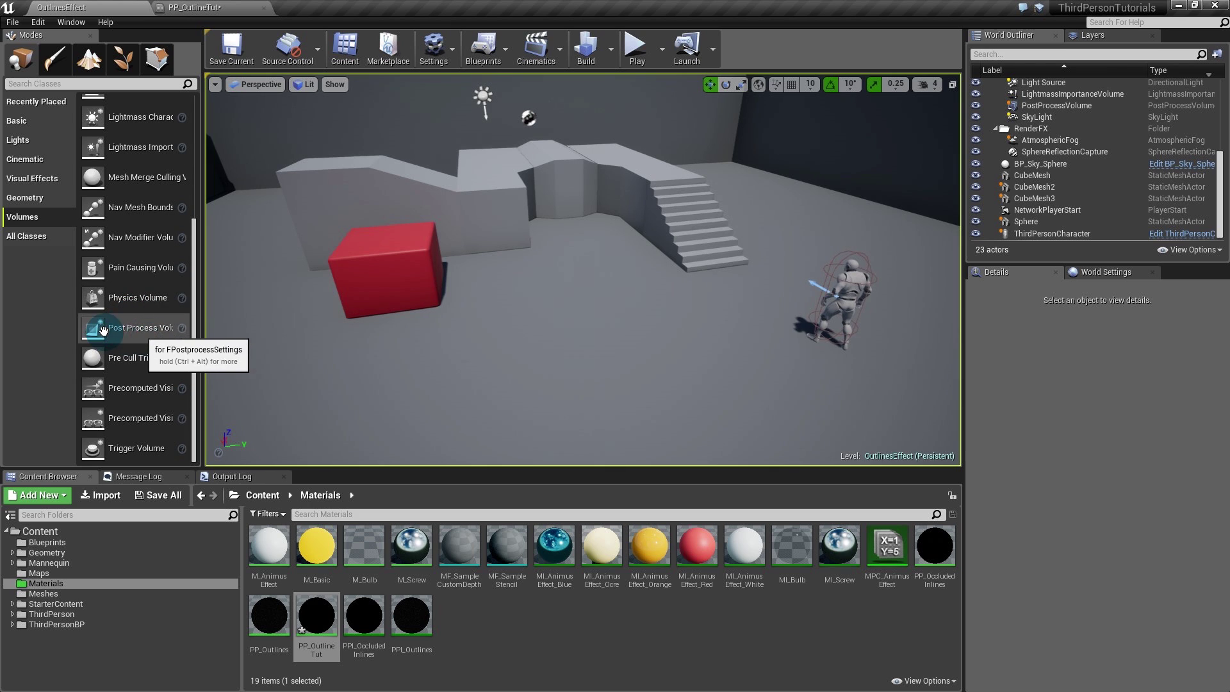
drag(137, 327, 564, 316)
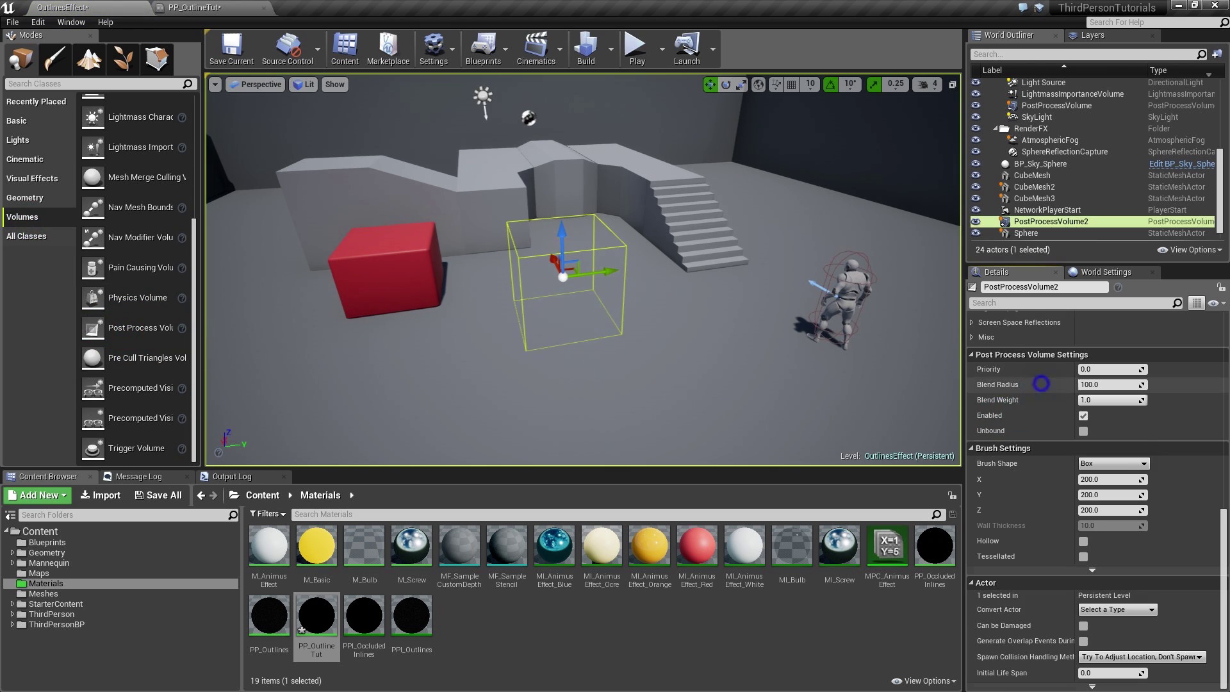
scroll(1044, 599, down, 3)
scroll(1044, 597, up, 5)
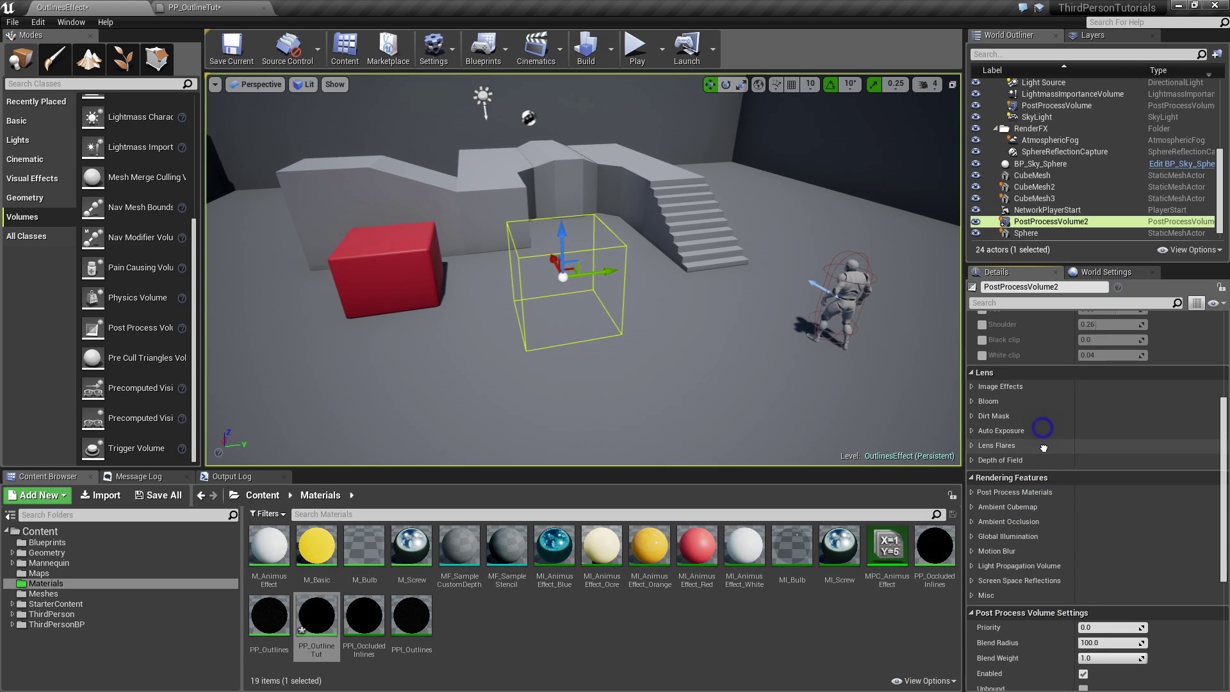
scroll(1045, 576, up, 1)
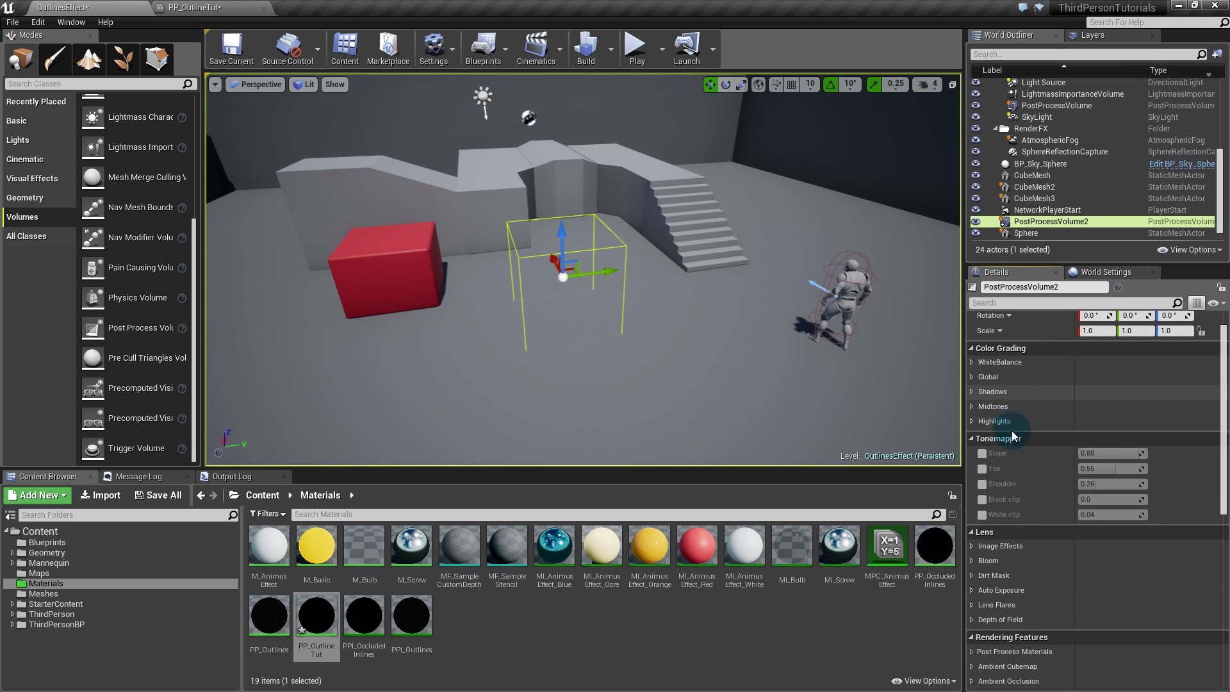
Step: Enable the volume's Global Saturation override in Color Grading and set it to 0.0
click(983, 377)
click(980, 395)
click(989, 394)
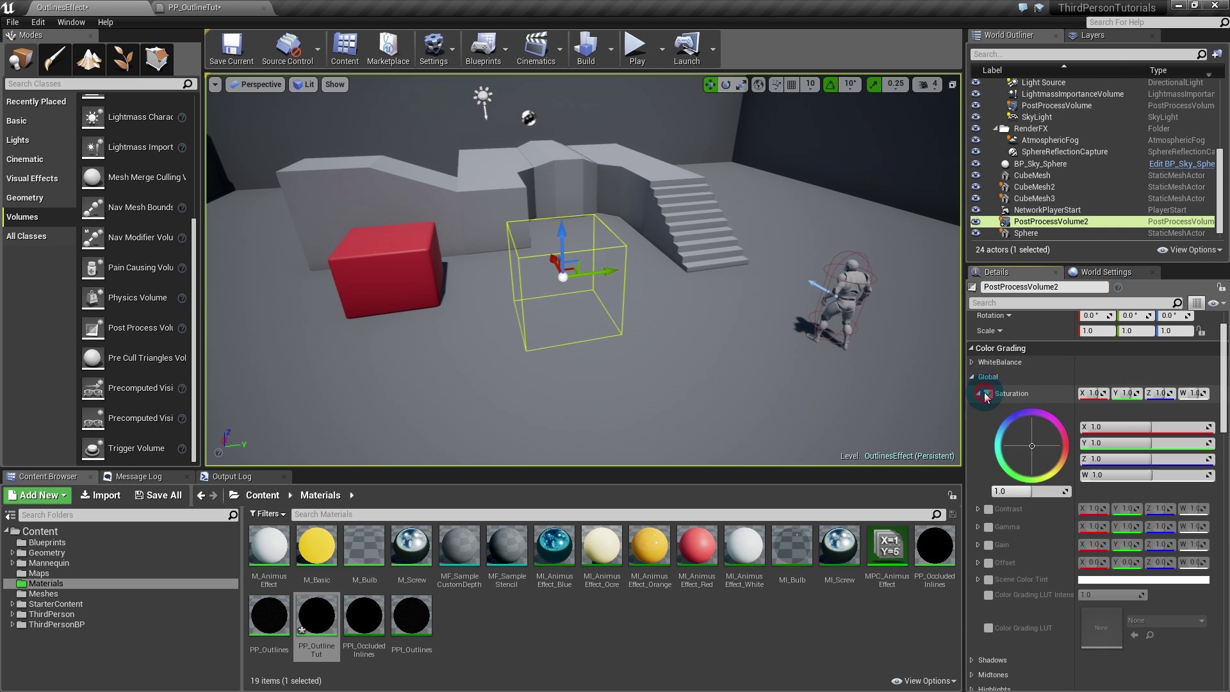
click(1024, 490)
drag(1023, 491, 999, 491)
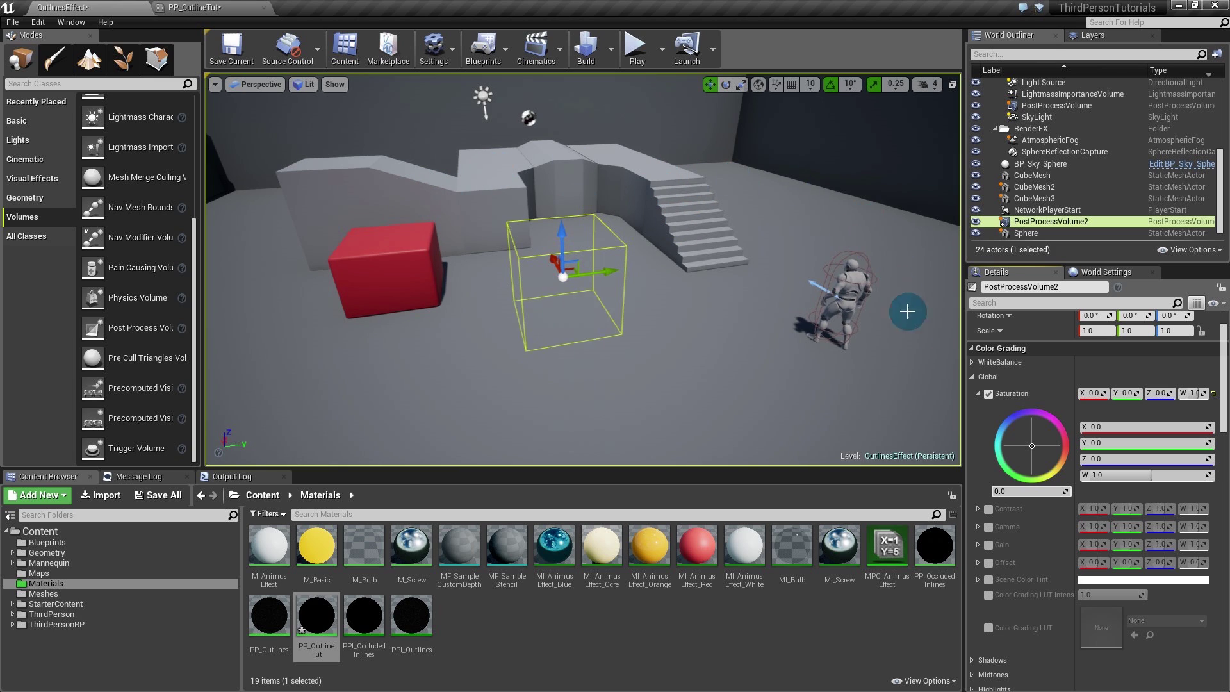
Step: Preview the effect by flying through the post process volume, and enable its Unbound option
scroll(1038, 391, down, 10)
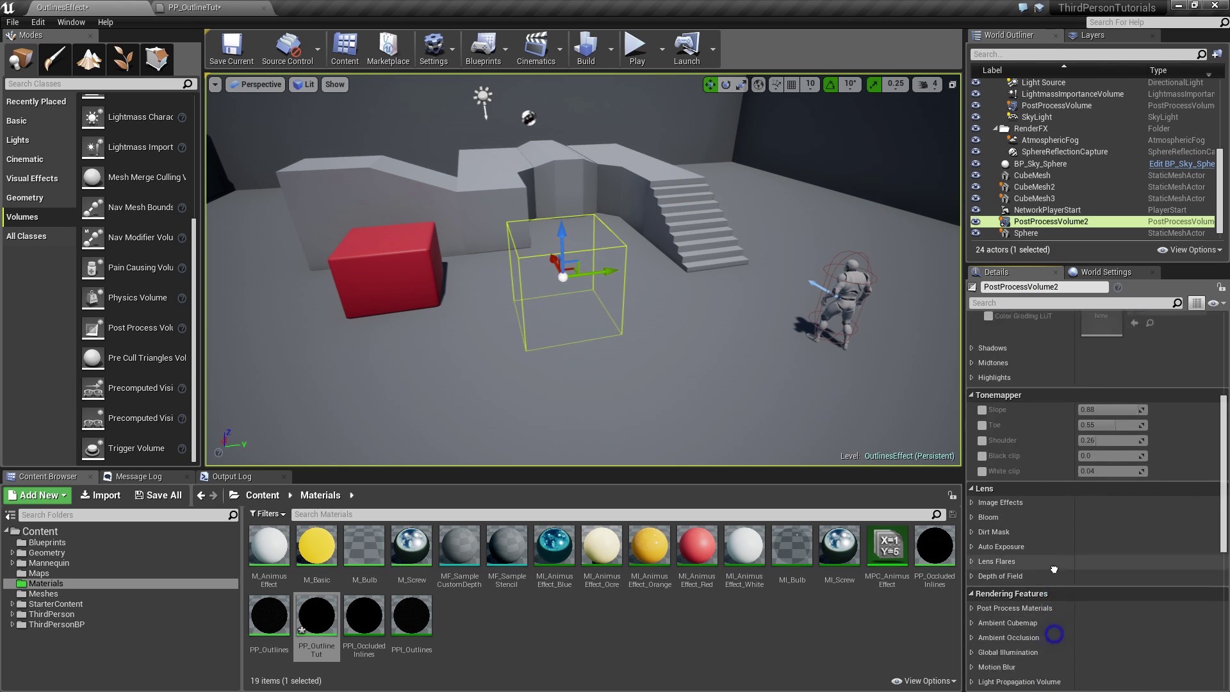
scroll(1054, 388, down, 5)
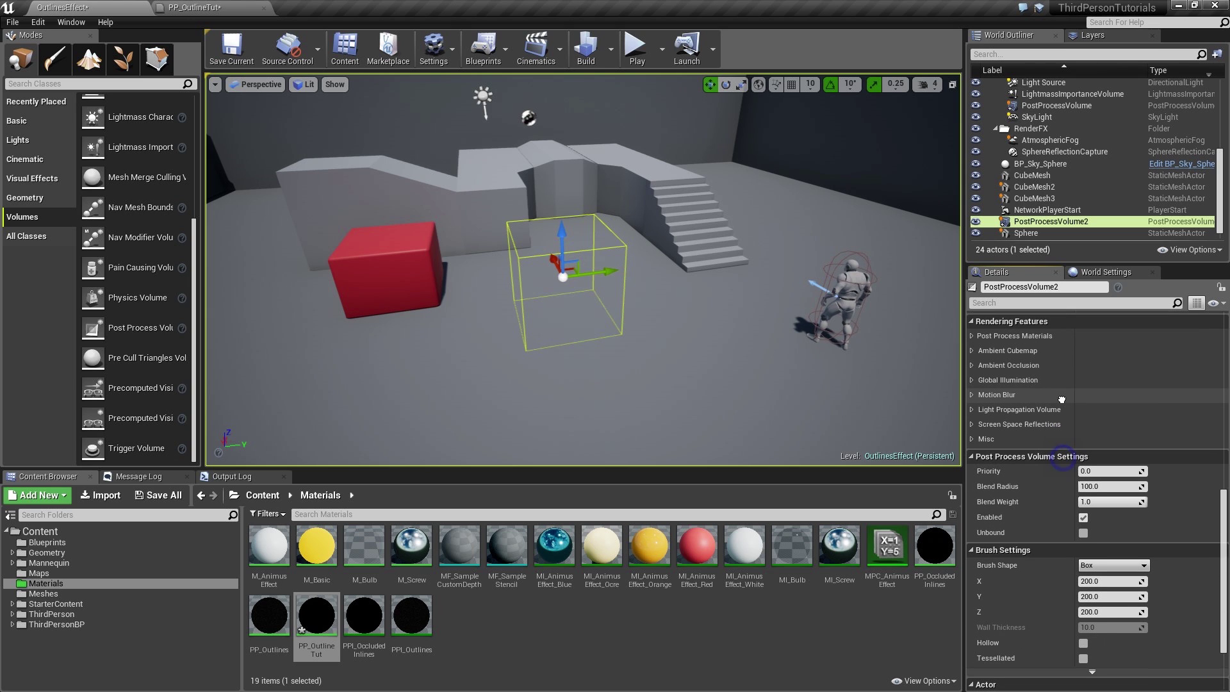
right_drag(496, 260, 544, 240)
key(w)
key(w)
key(s)
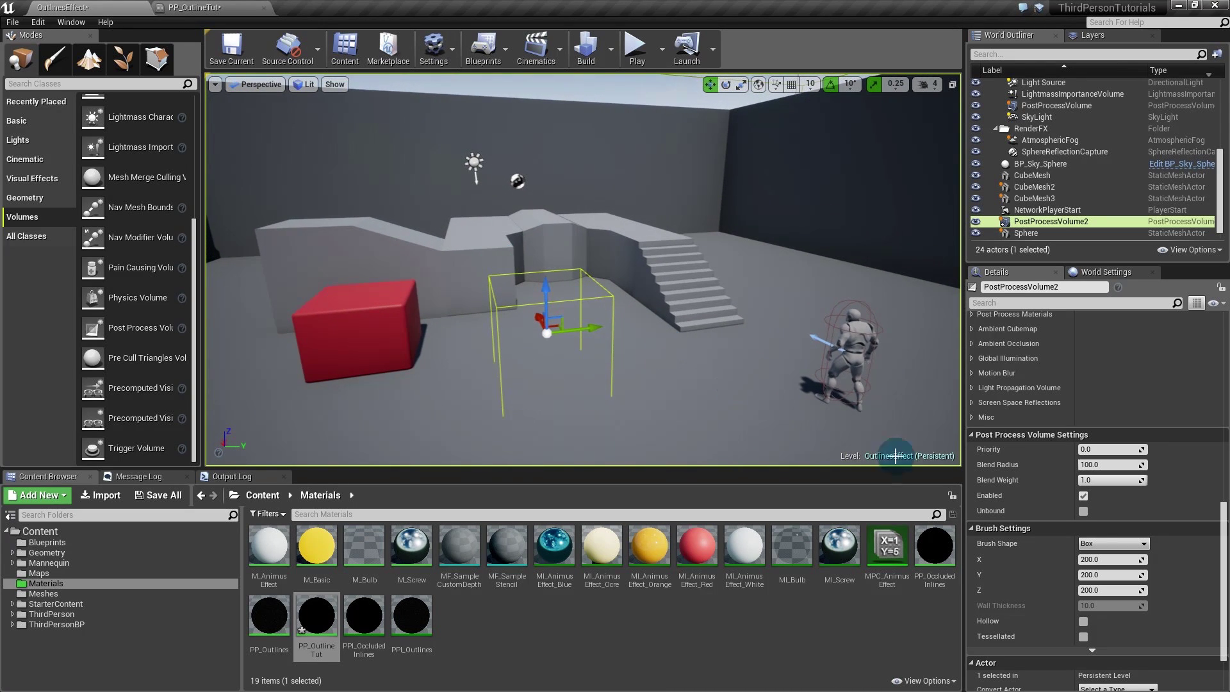
click(1082, 511)
mouse_move(603, 212)
right_down()
mouse_move(359, 221)
mouse_move(596, 218)
right_up()
Step: Turn off the volume's Global Saturation override and collapse the Global color grading settings
right_drag(1130, 402, 1126, 685)
right_drag(1073, 486, 1056, 621)
click(989, 370)
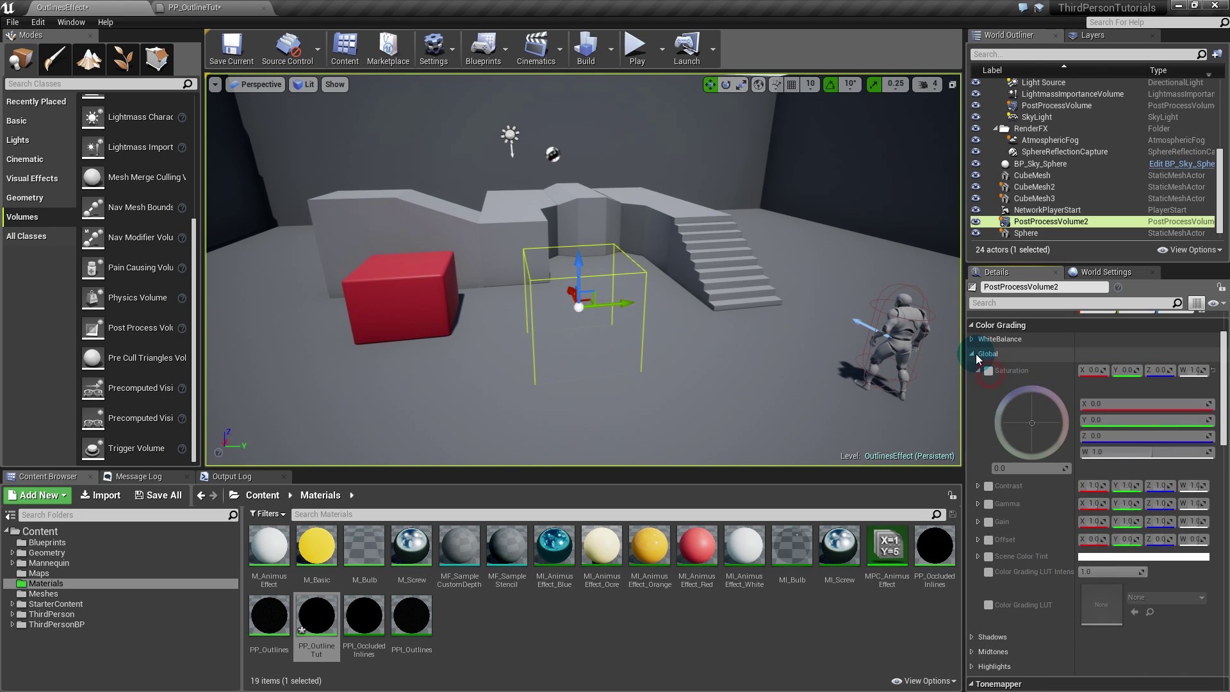
click(972, 353)
Step: Add an asset reference element to the volume's Post Process Materials array and assign the PP_OutlineTut material to it
right_drag(1060, 583, 1060, 329)
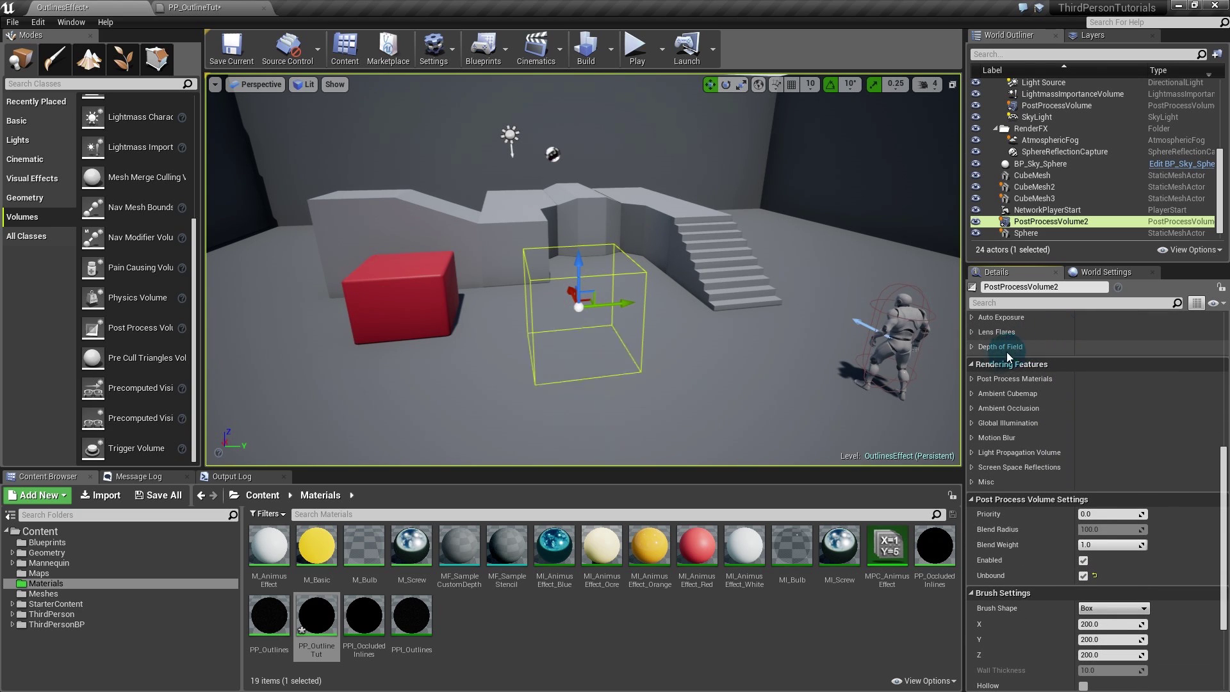
click(972, 379)
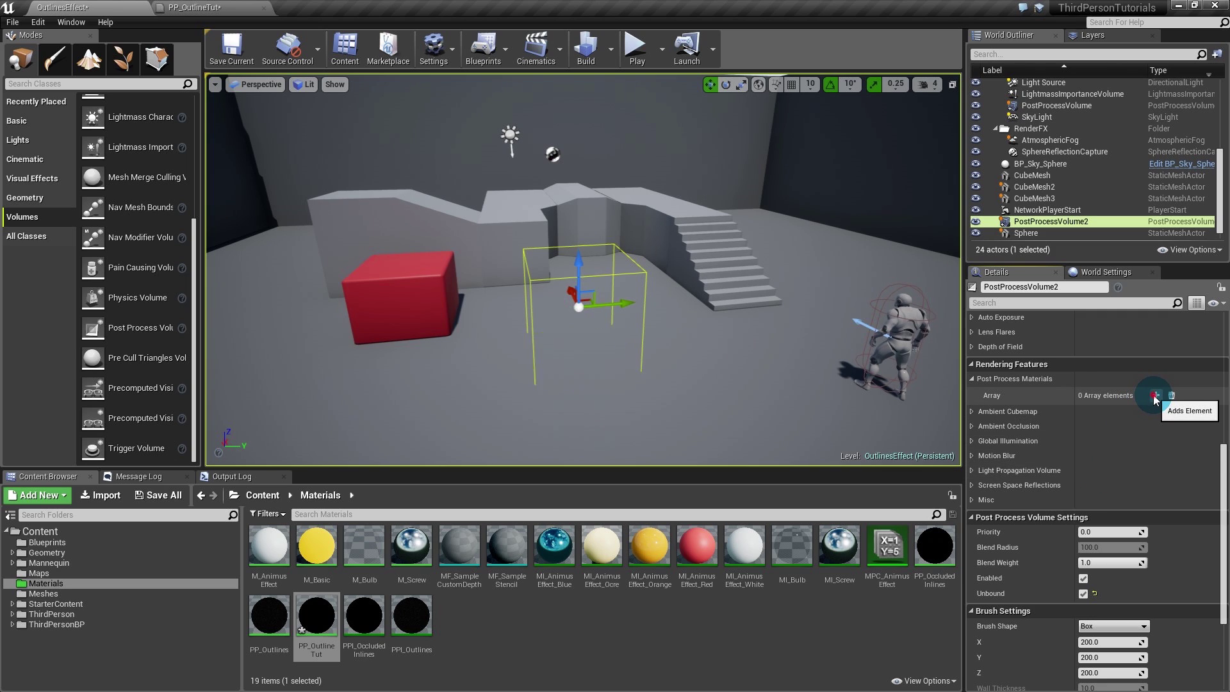
click(1155, 396)
click(1120, 417)
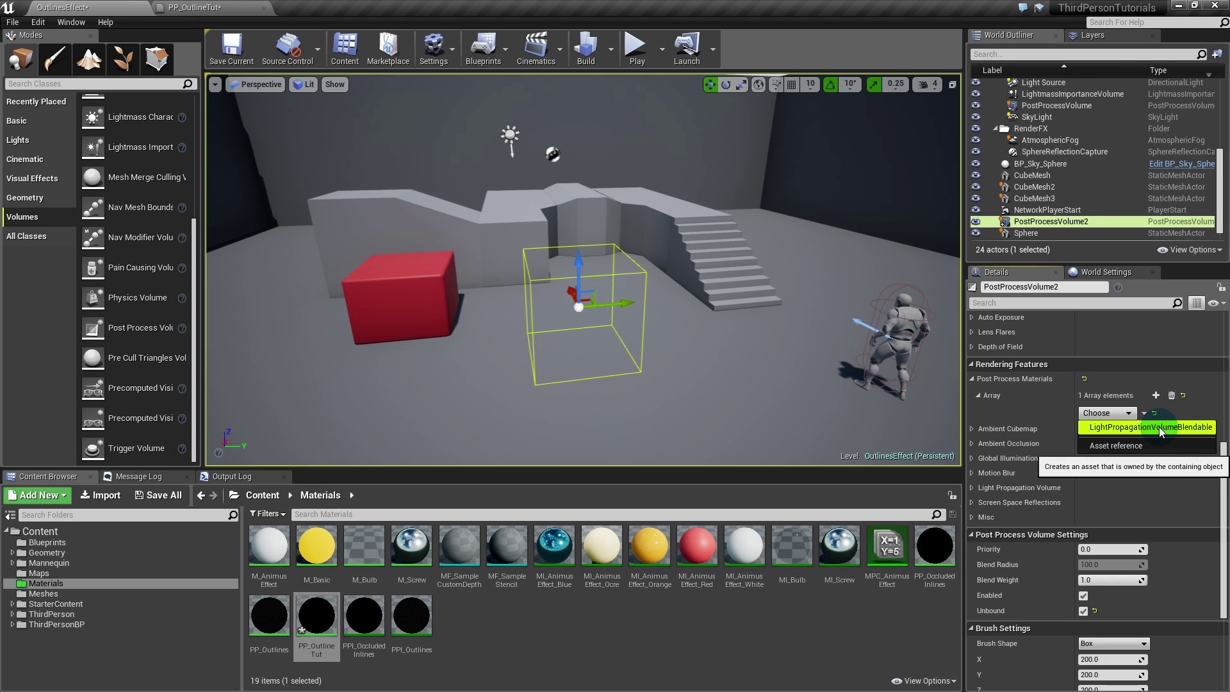
click(1132, 445)
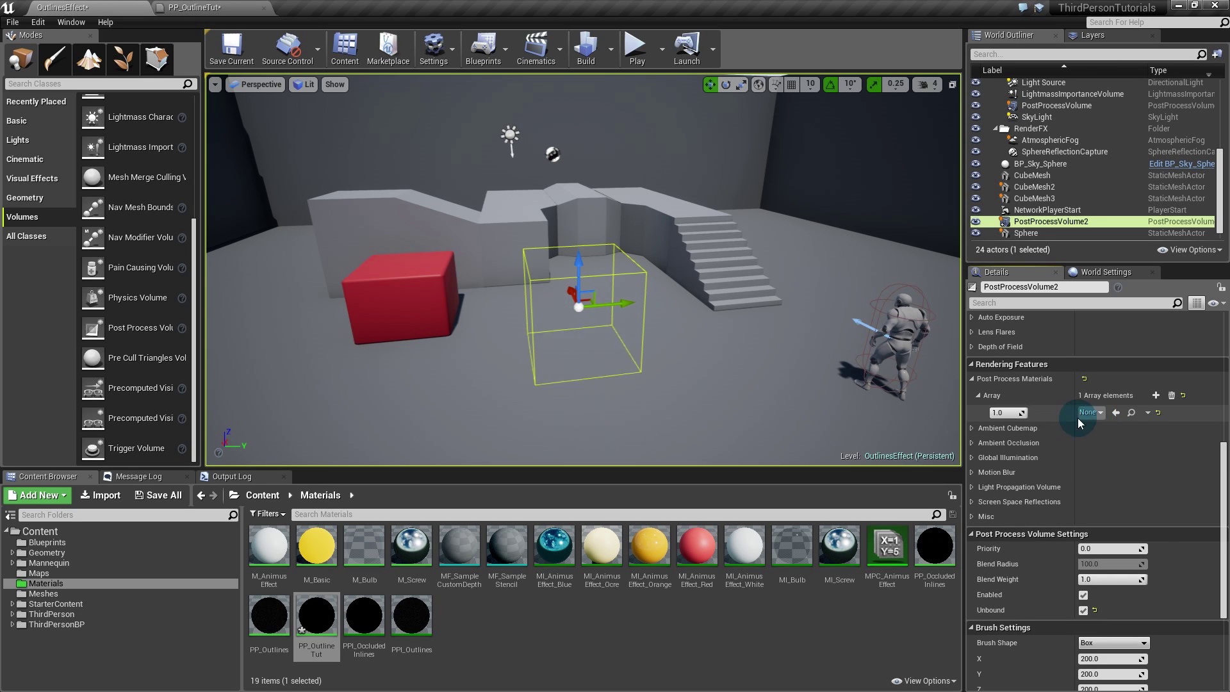
click(1102, 417)
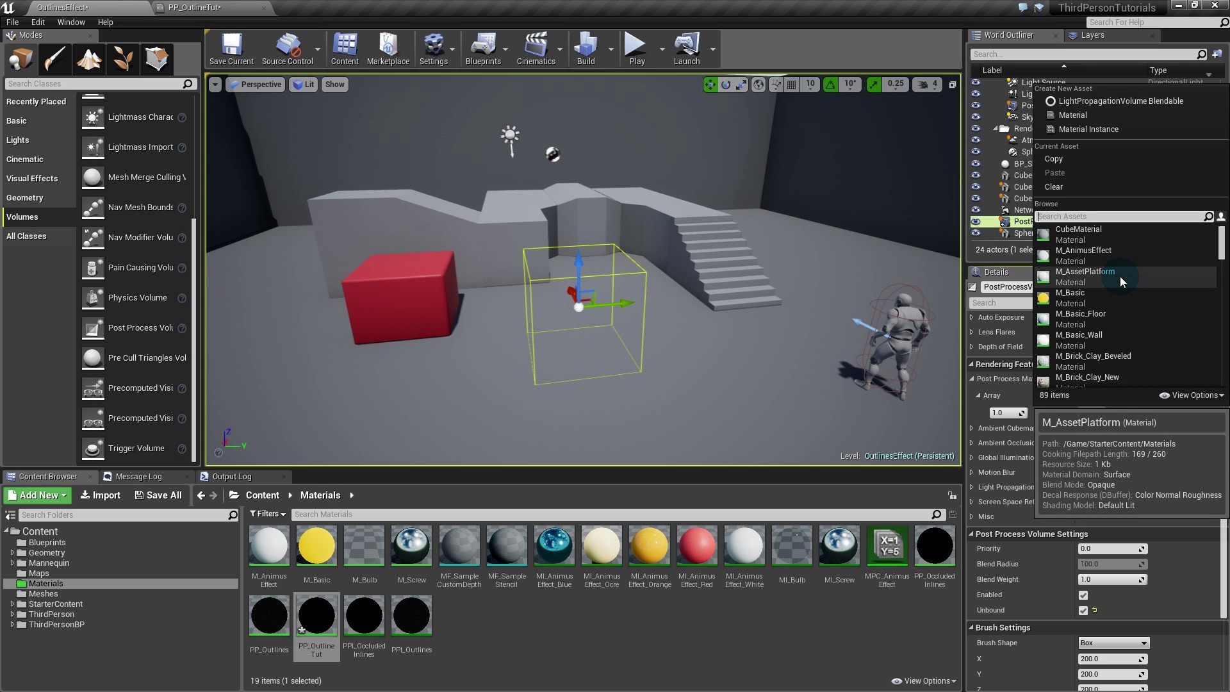
text(pp_outline)
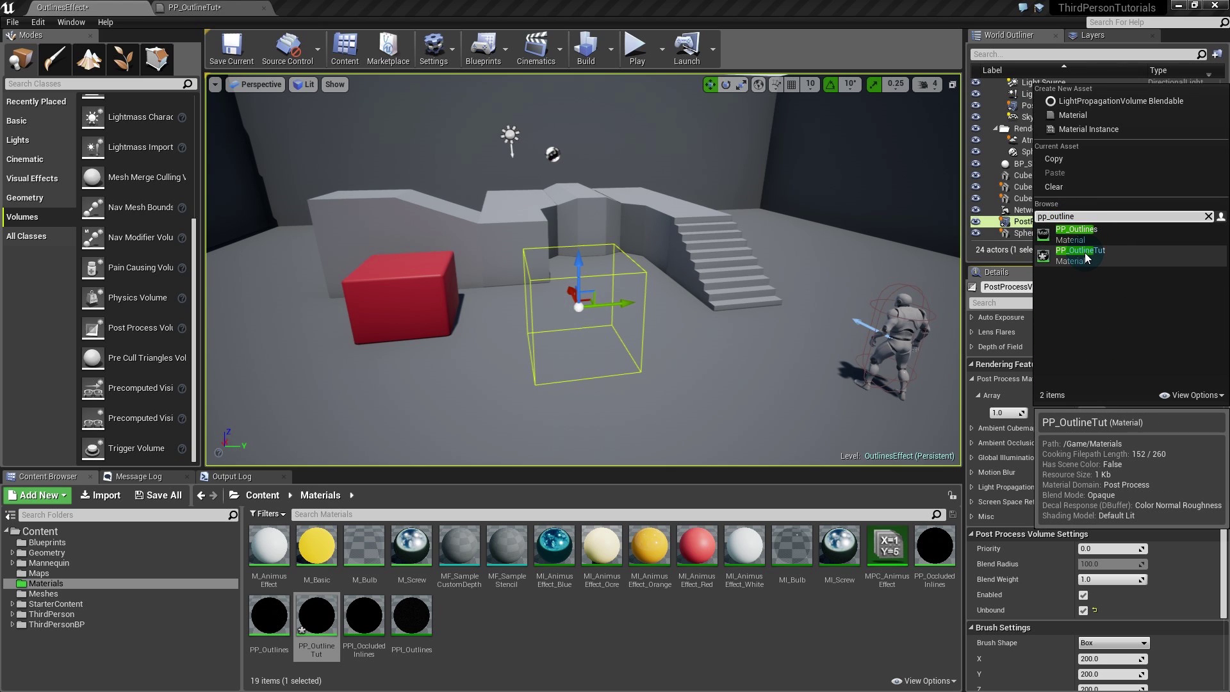
click(1085, 256)
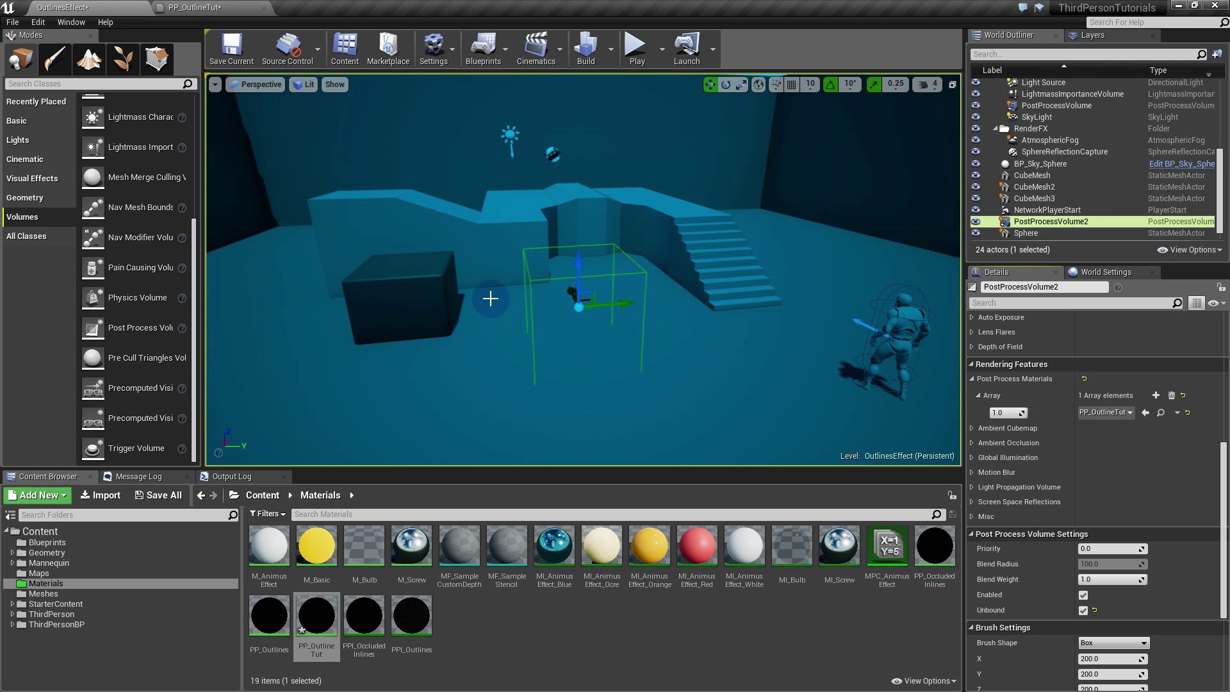
Step: In the PP_OutlineTut material, delete the Mask, Multiply and colour constant nodes, and move the SceneTexture node farther from the output node
click(232, 7)
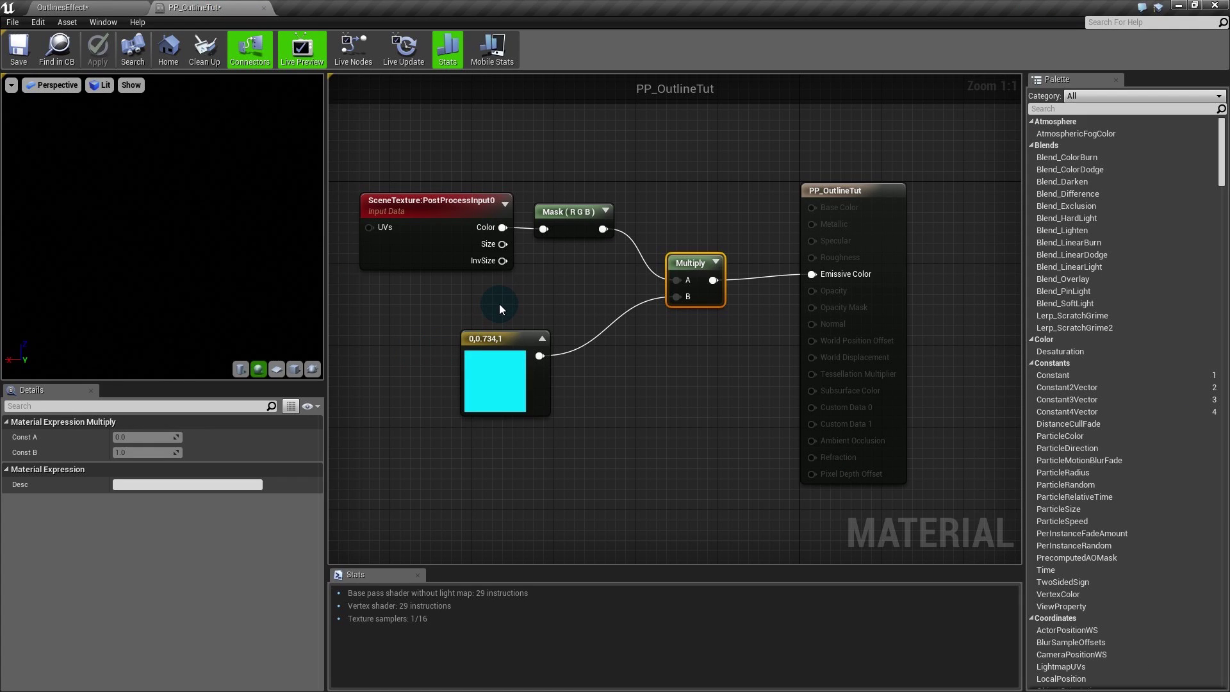
right_drag(500, 309, 574, 328)
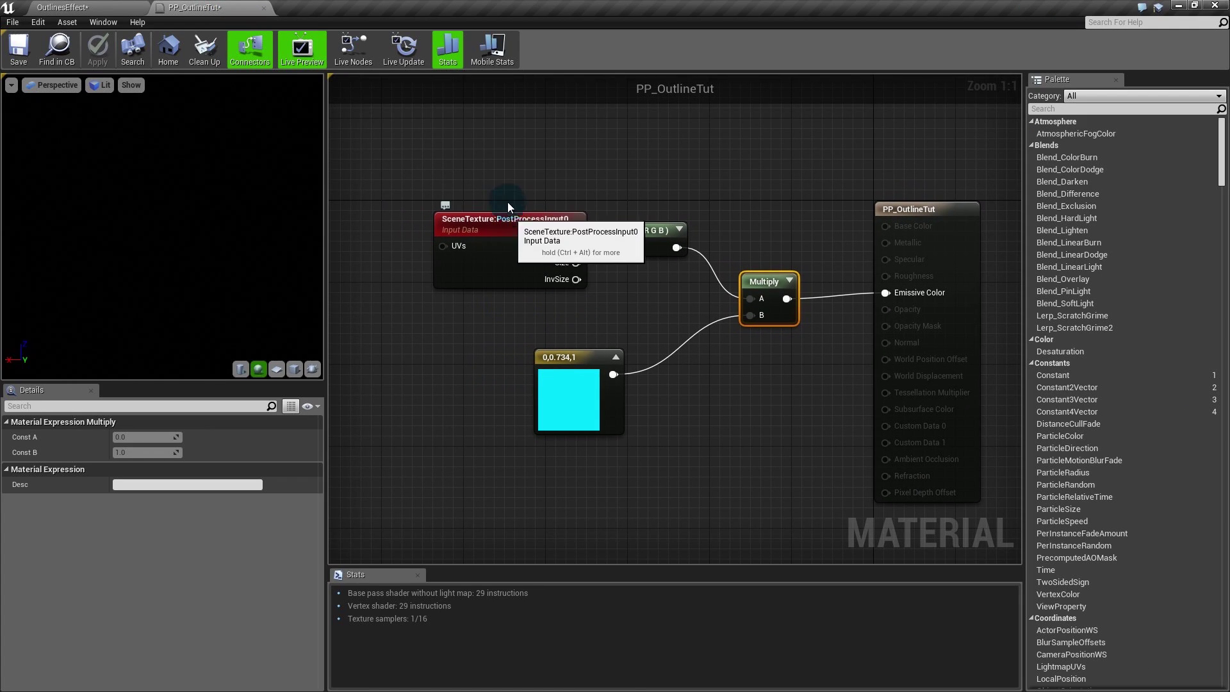
drag(783, 222, 606, 416)
key(Delete)
drag(532, 253, 407, 255)
click(610, 388)
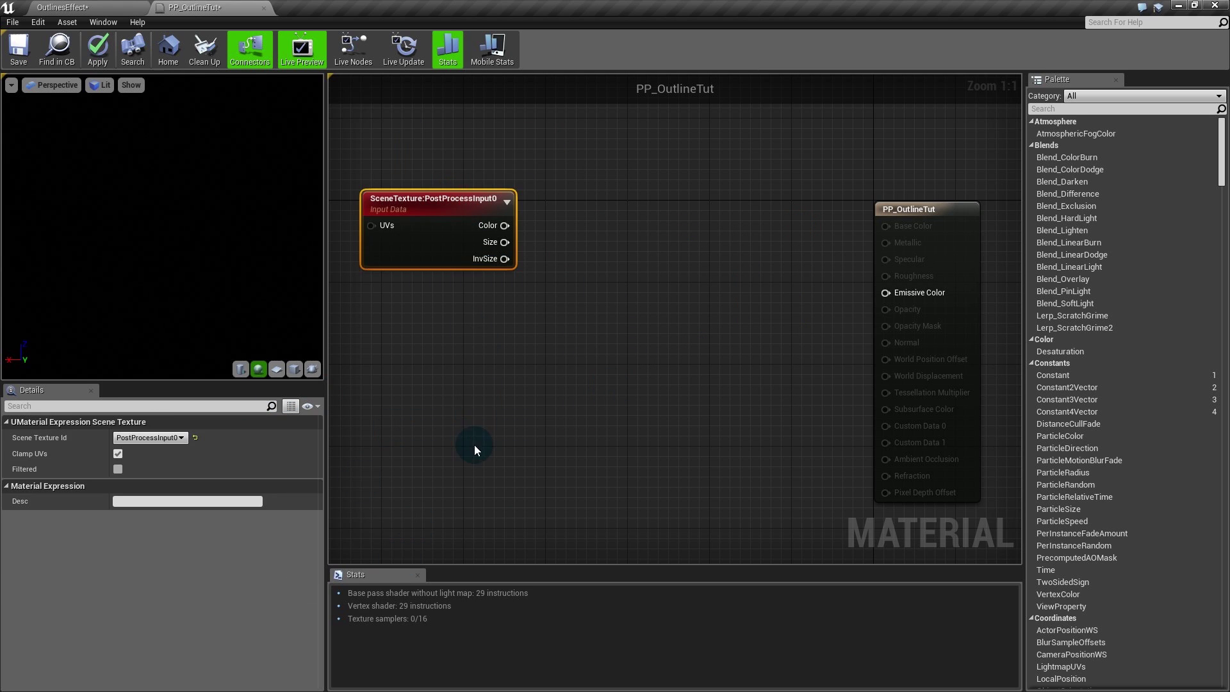
Step: Set the SceneTexture node's Scene Texture Id to CustomDepth and move the node nearer to the material output
click(170, 437)
click(131, 557)
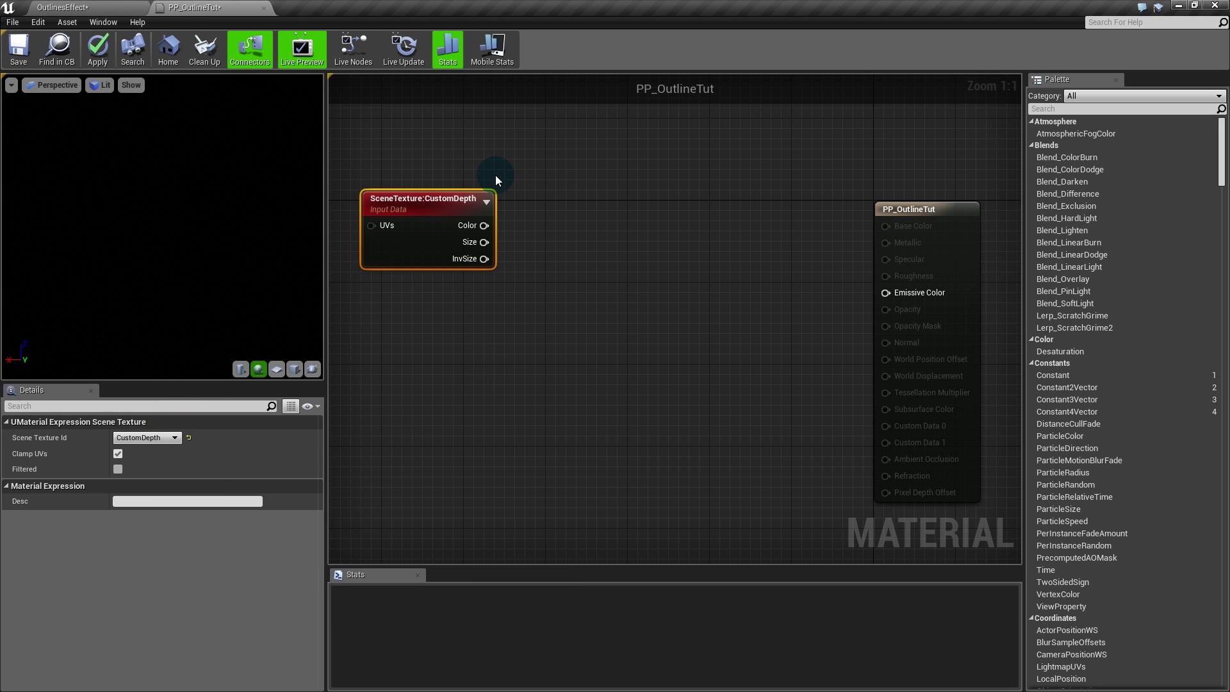
drag(407, 246, 486, 310)
click(635, 376)
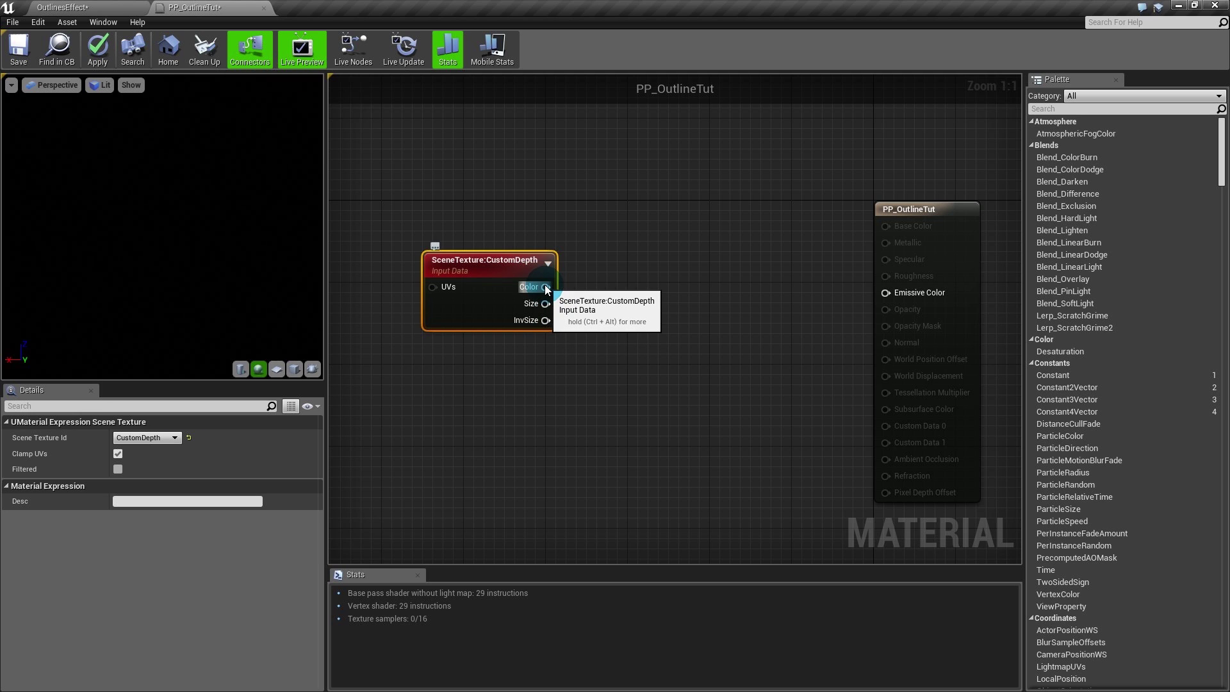
Step: Add a ComponentMask fed by the CustomDepth node's Color output, limit it to the R channel and align it
drag(546, 289, 586, 274)
text(com)
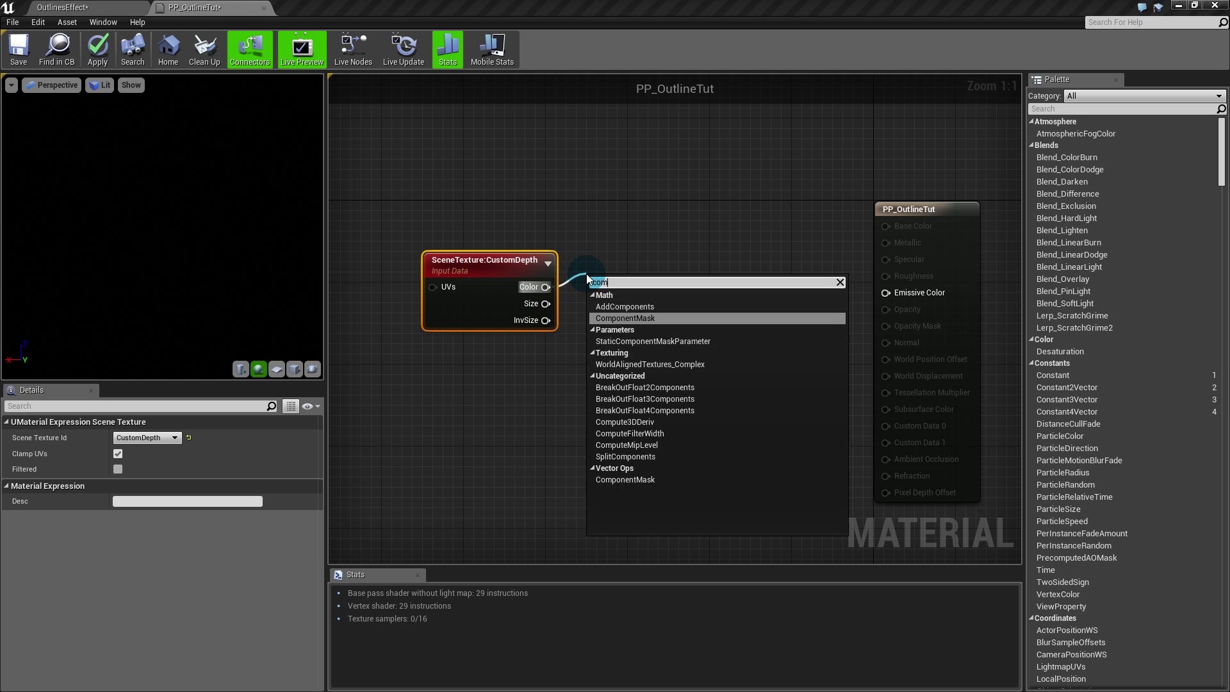
text(ponent)
key(Return)
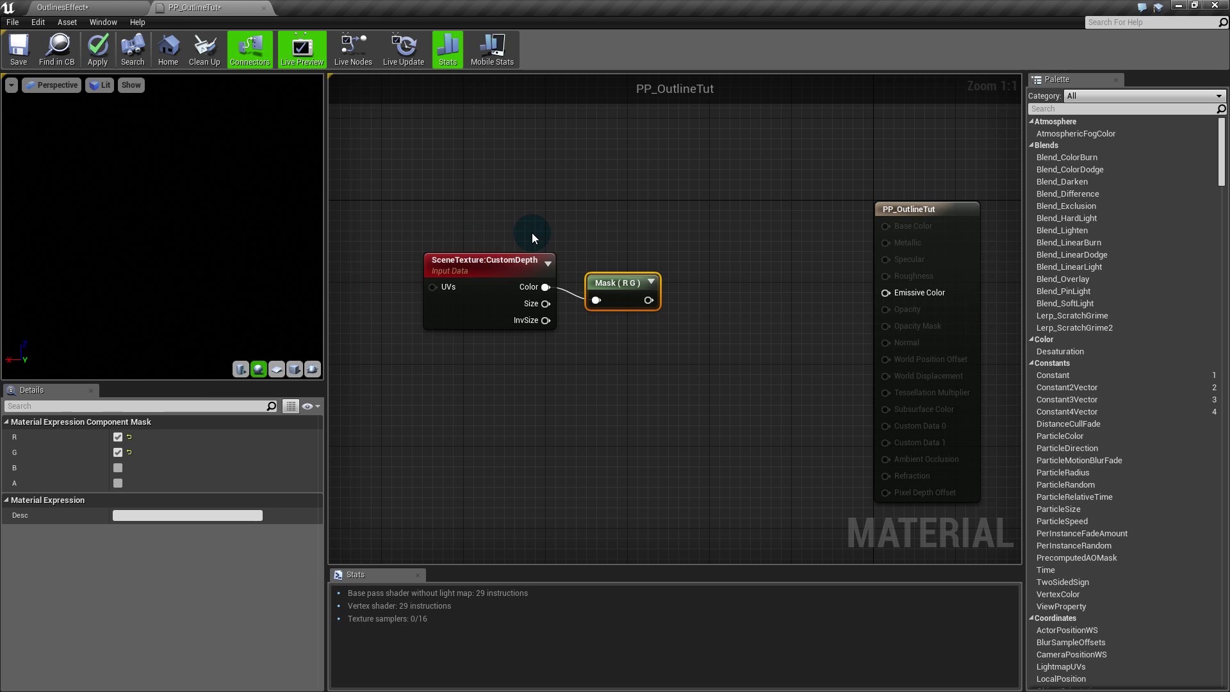
click(118, 452)
drag(613, 290, 605, 279)
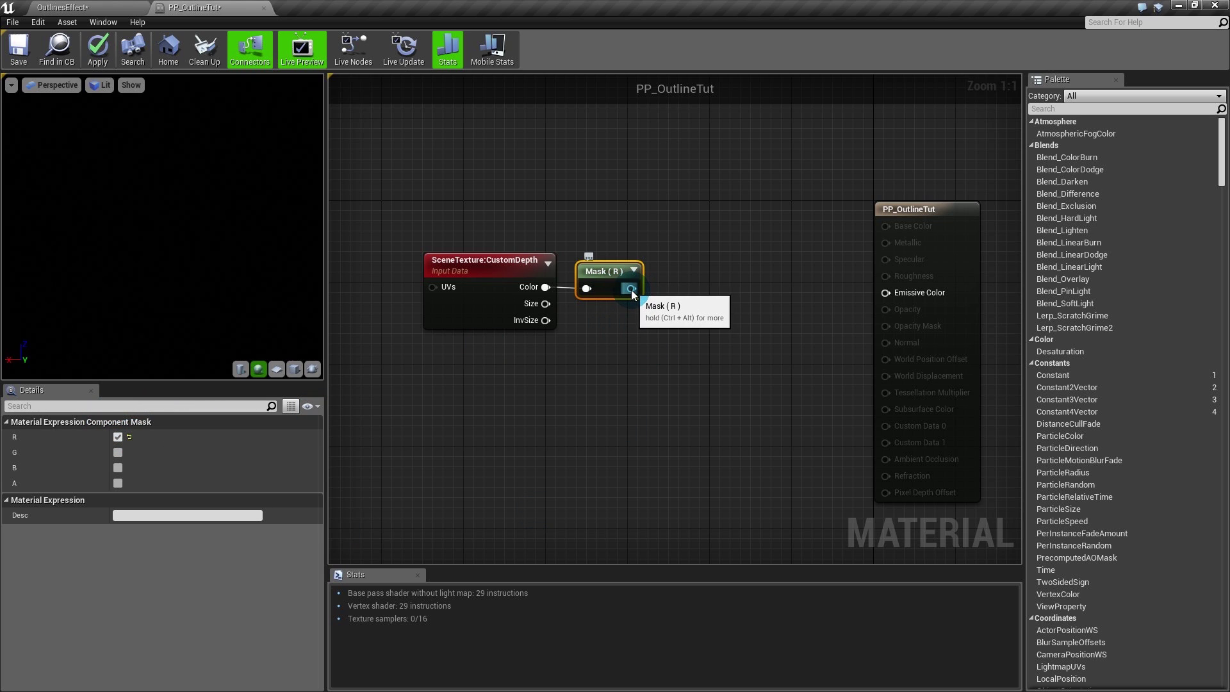
drag(632, 289, 678, 286)
click(667, 286)
click(136, 6)
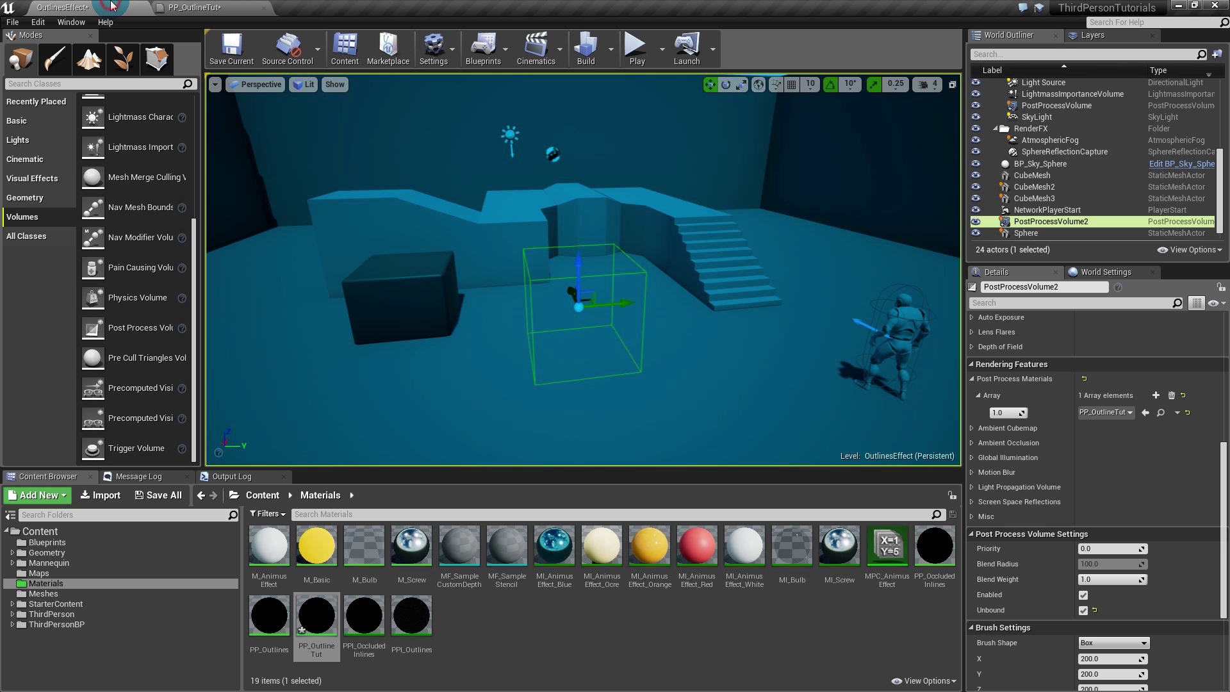
click(218, 11)
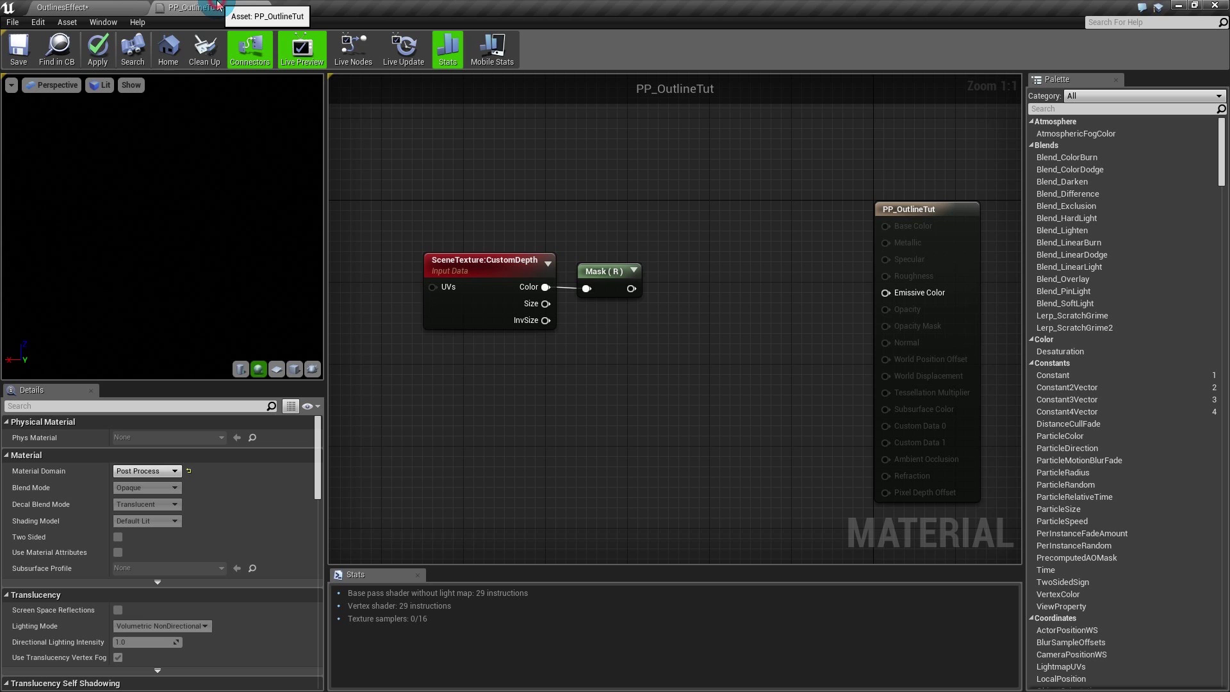
drag(649, 289, 892, 286)
drag(902, 291, 633, 287)
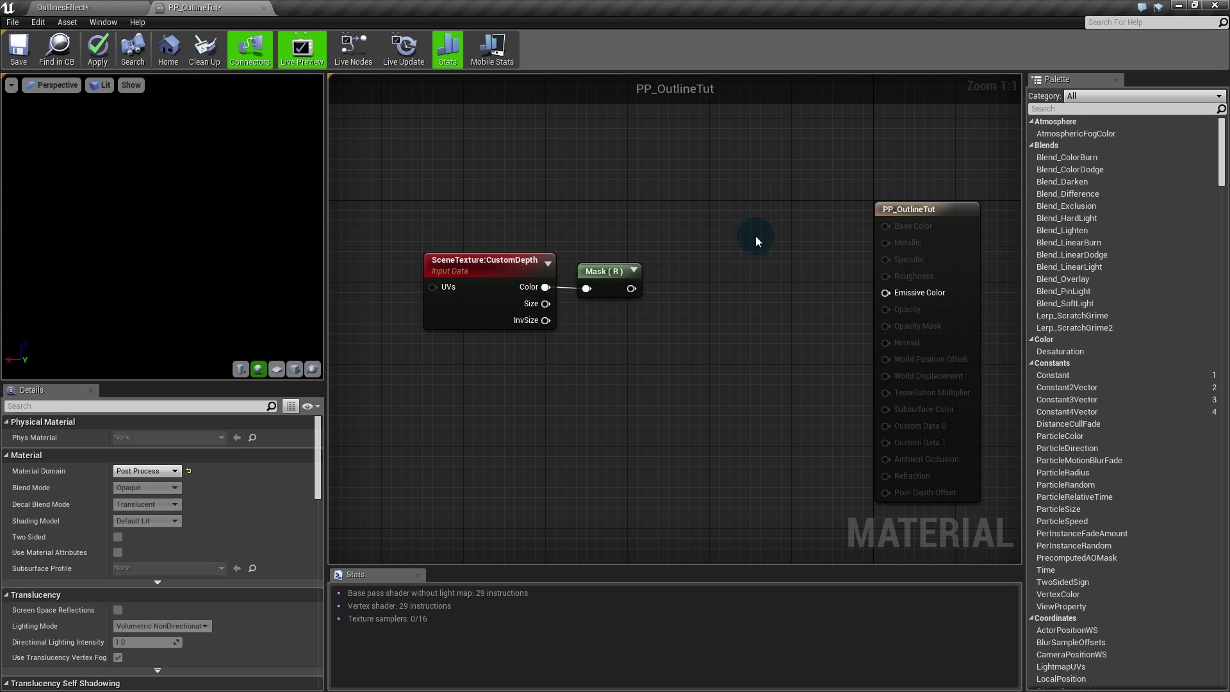
Step: Add a Divide node, feed the R mask into its A input and set Const B to 10000
click(687, 282)
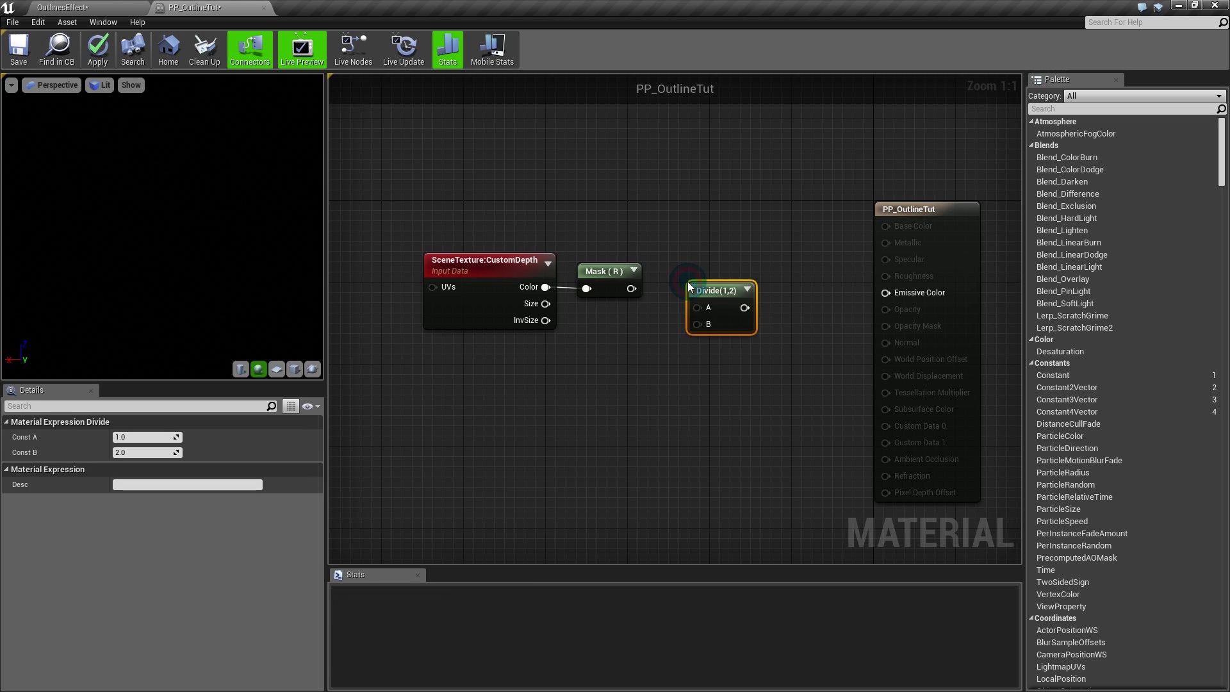
drag(632, 288, 698, 307)
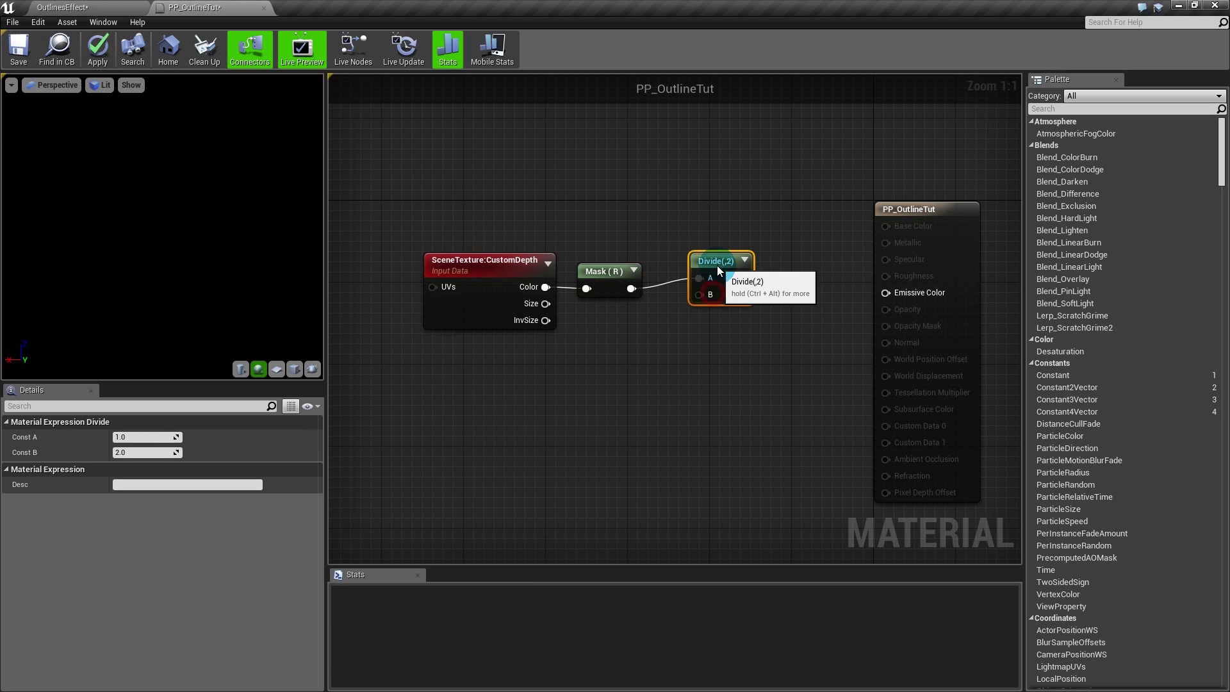
click(144, 442)
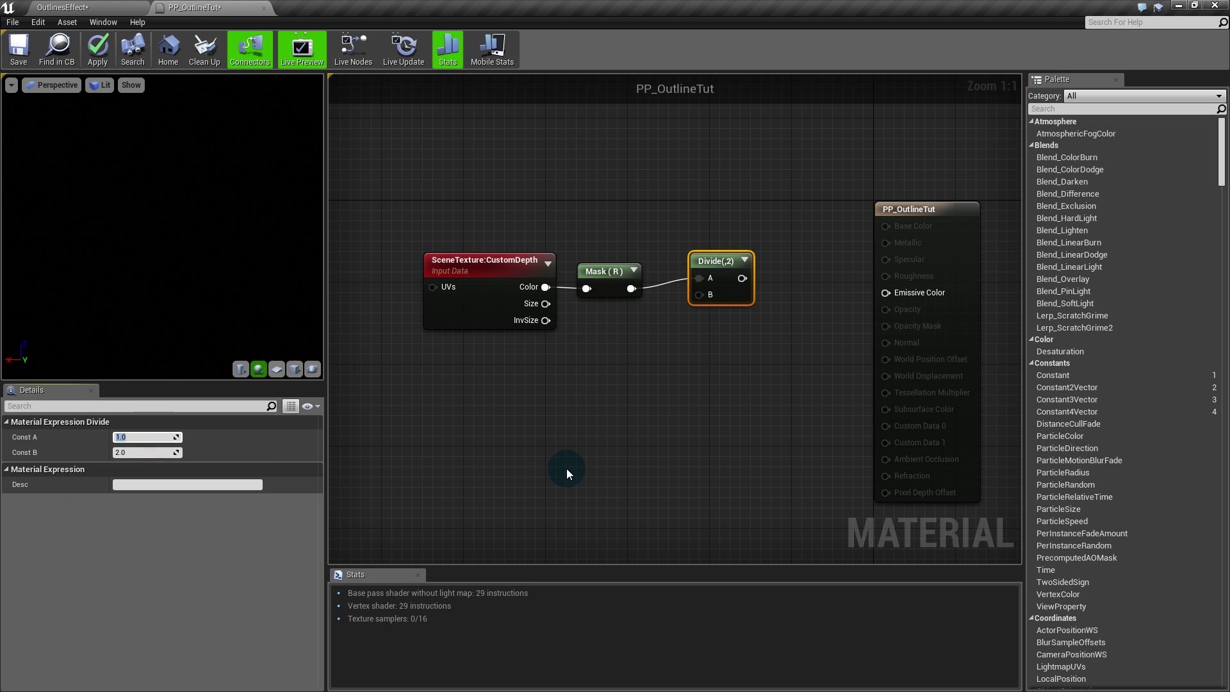
text(1)
click(158, 448)
text(100)
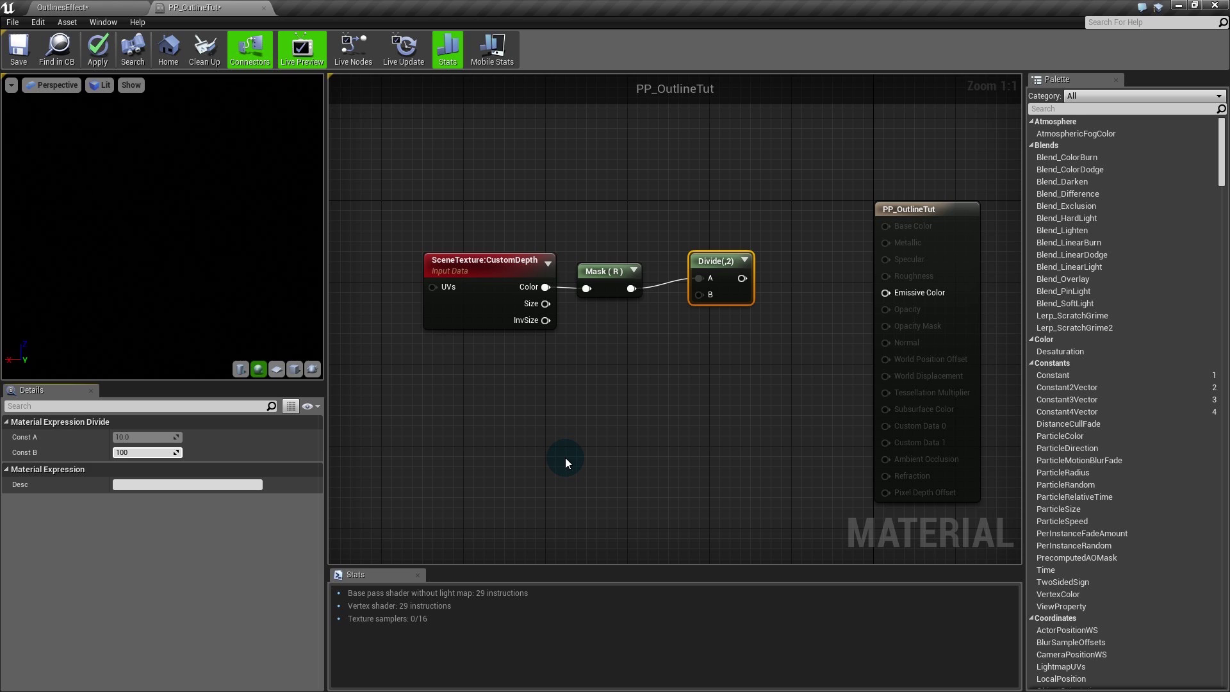
key(Return)
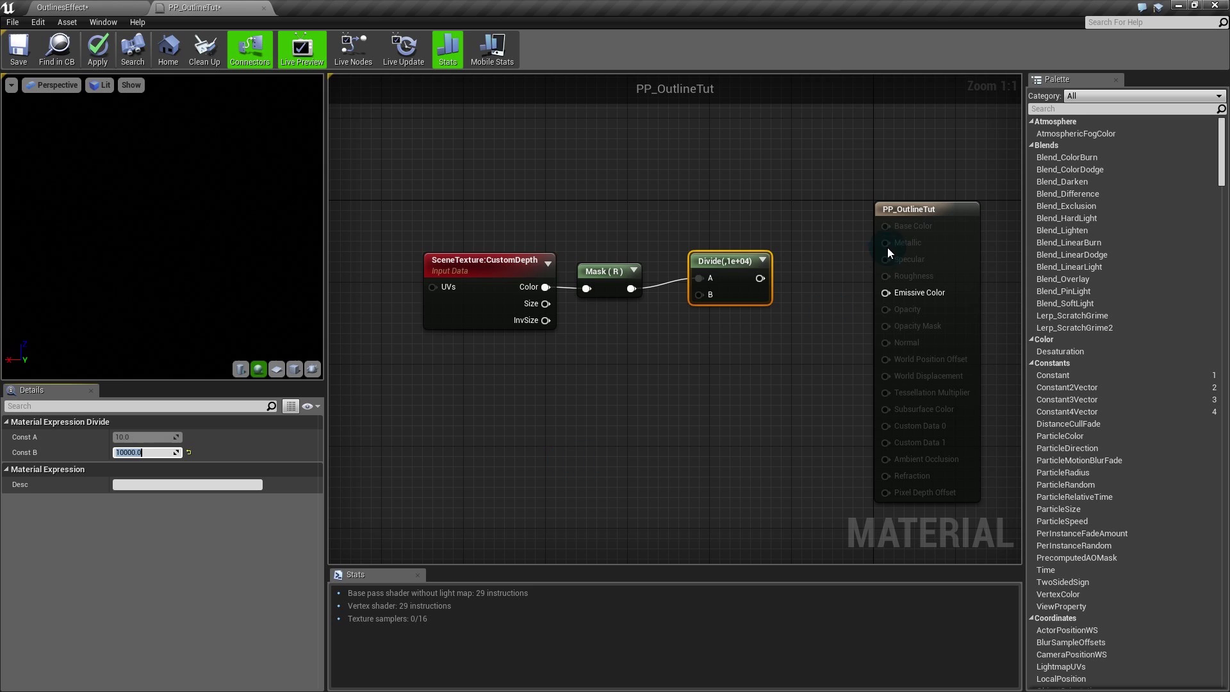
Step: Connect the Divide node to Emissive Color, apply the material and view the custom depth in the OutlinesEffect level
drag(760, 278, 913, 294)
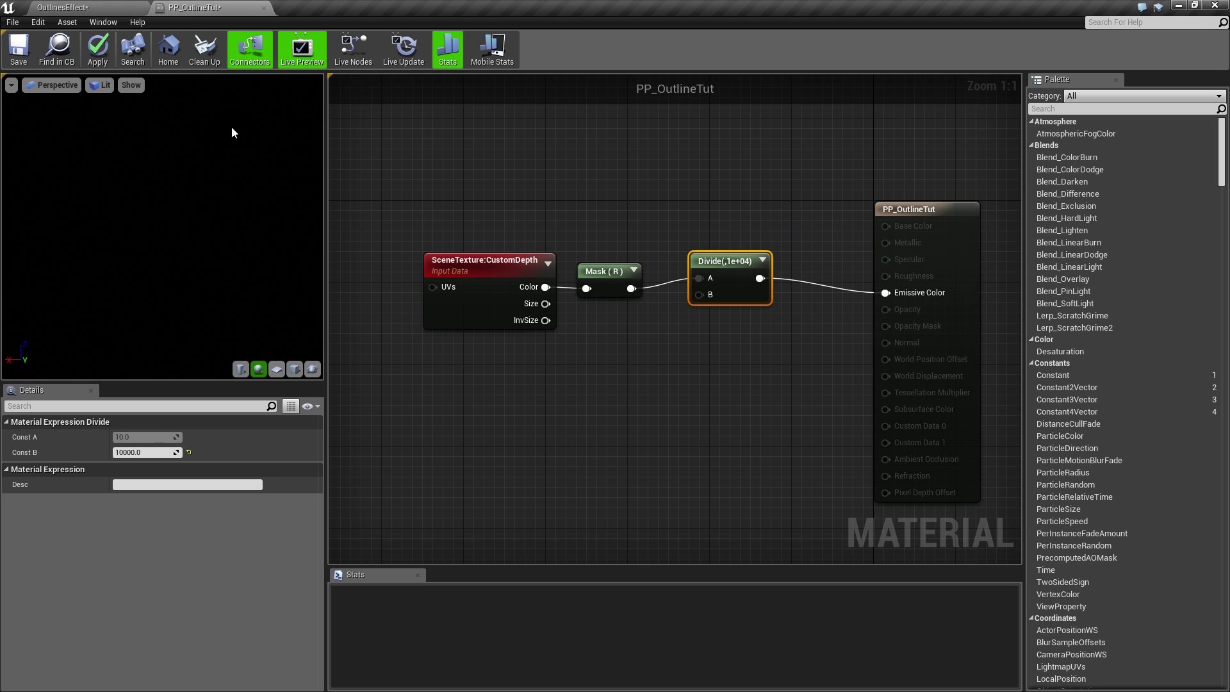
click(98, 48)
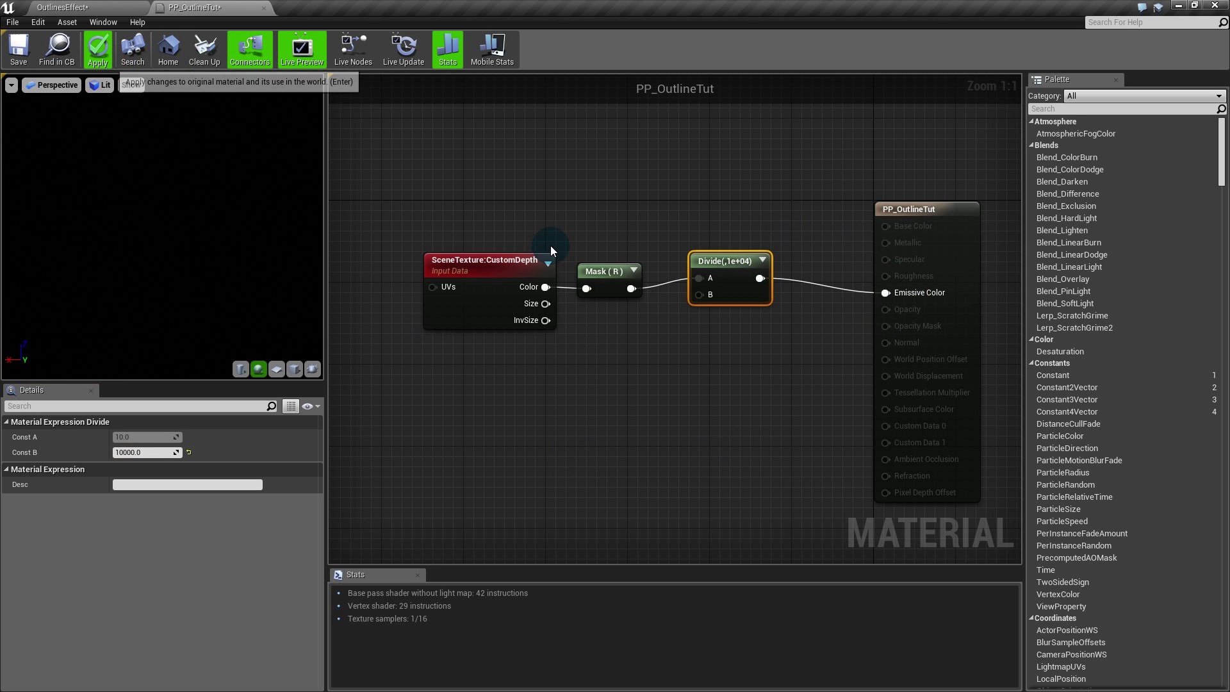
click(55, 6)
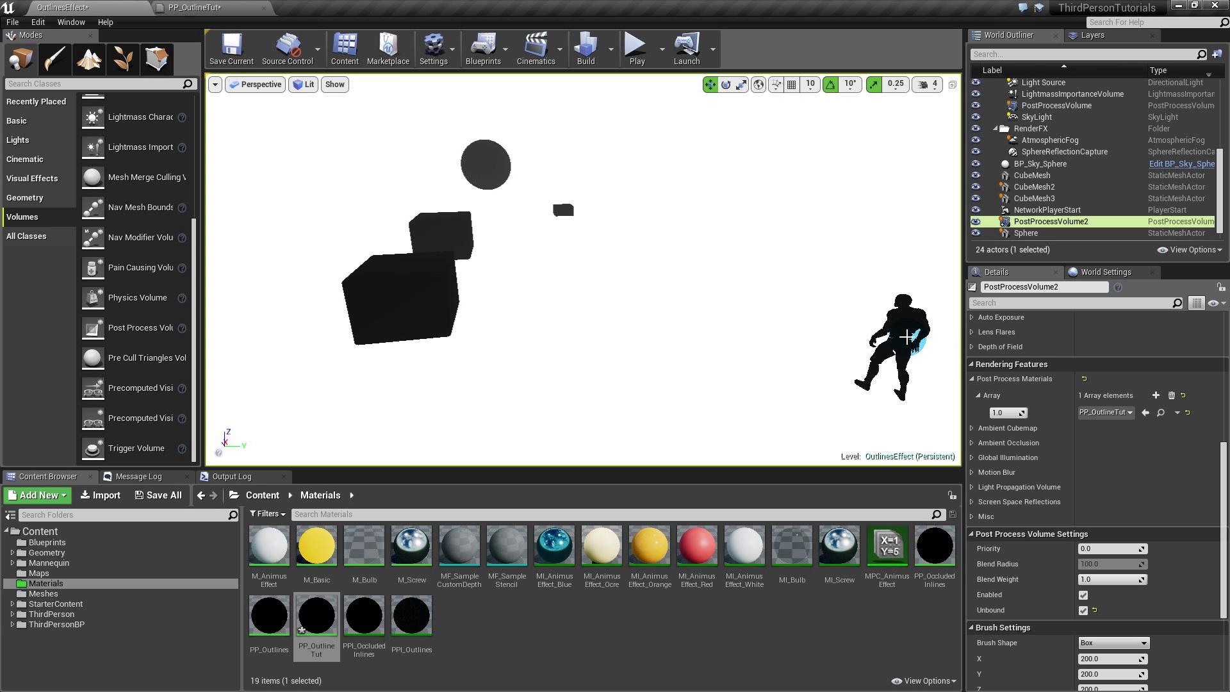
Step: Return to the PP_OutlineTut material and delete the Divide node
click(192, 8)
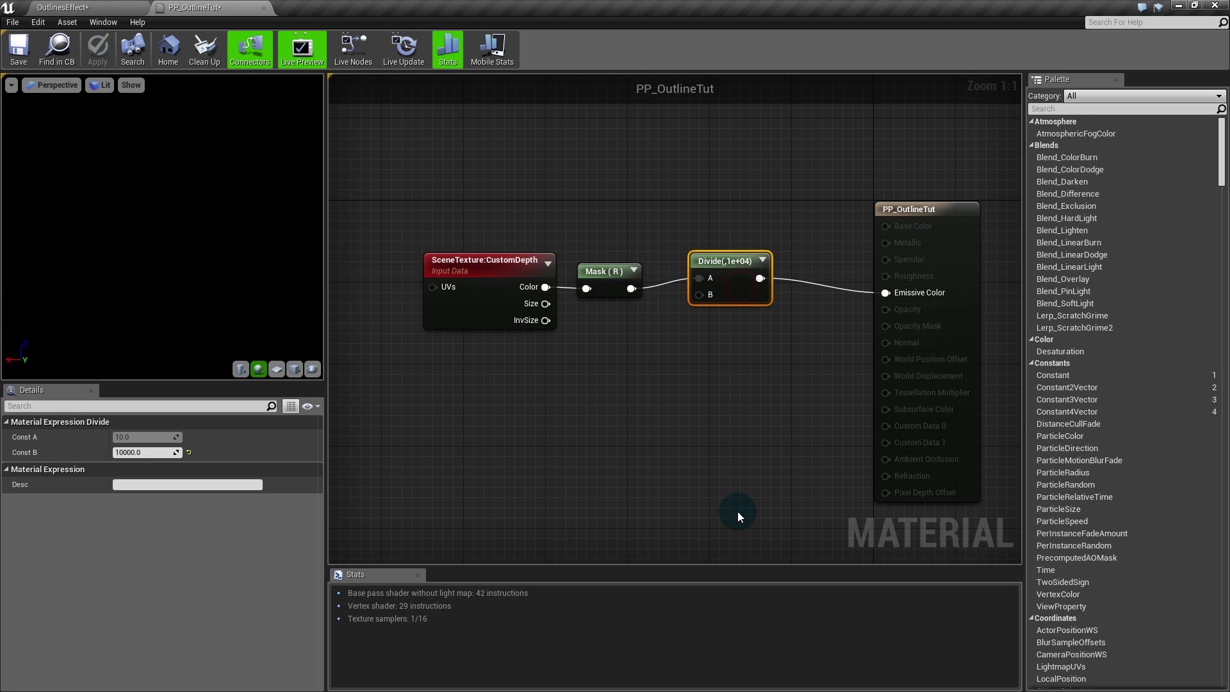
key(Delete)
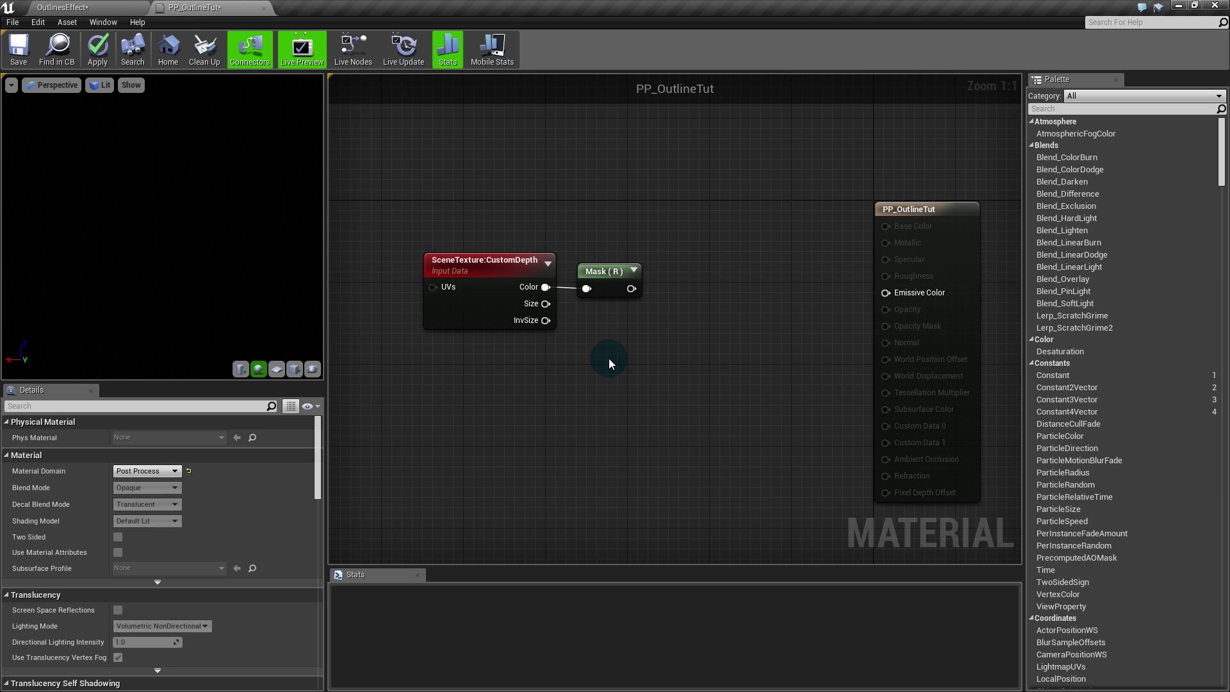
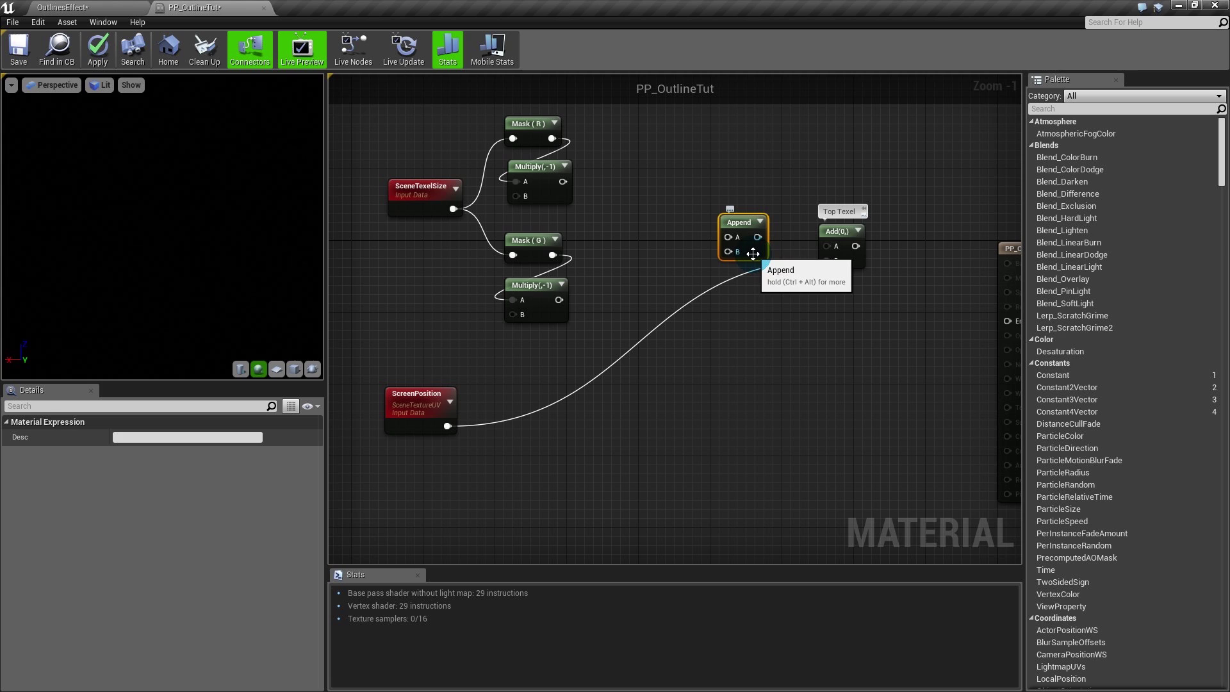
key(ctrl+w)
drag(762, 244, 800, 286)
key(Delete)
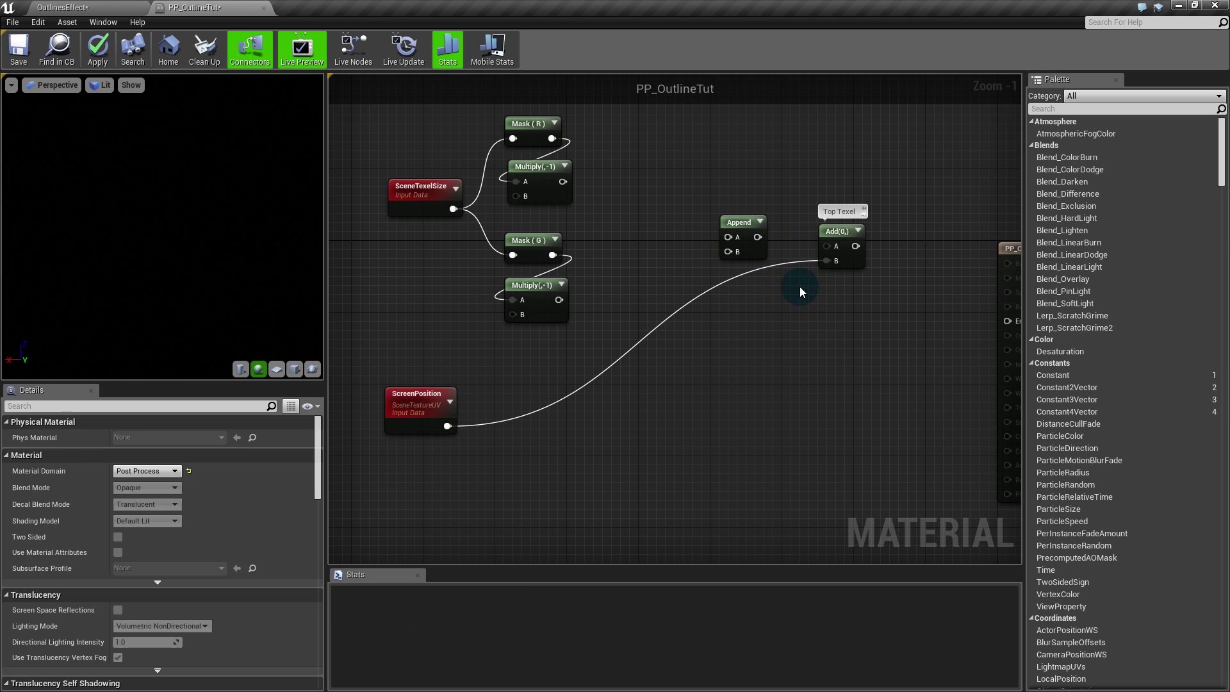
Step: Feed a Constant of 0 and the G-channel Multiply into the Append node, and connect the Append to the Top Texel Add's A input
click(676, 199)
mouse_move(728, 238)
mouse_down()
mouse_move(698, 225)
mouse_move(725, 240)
mouse_up()
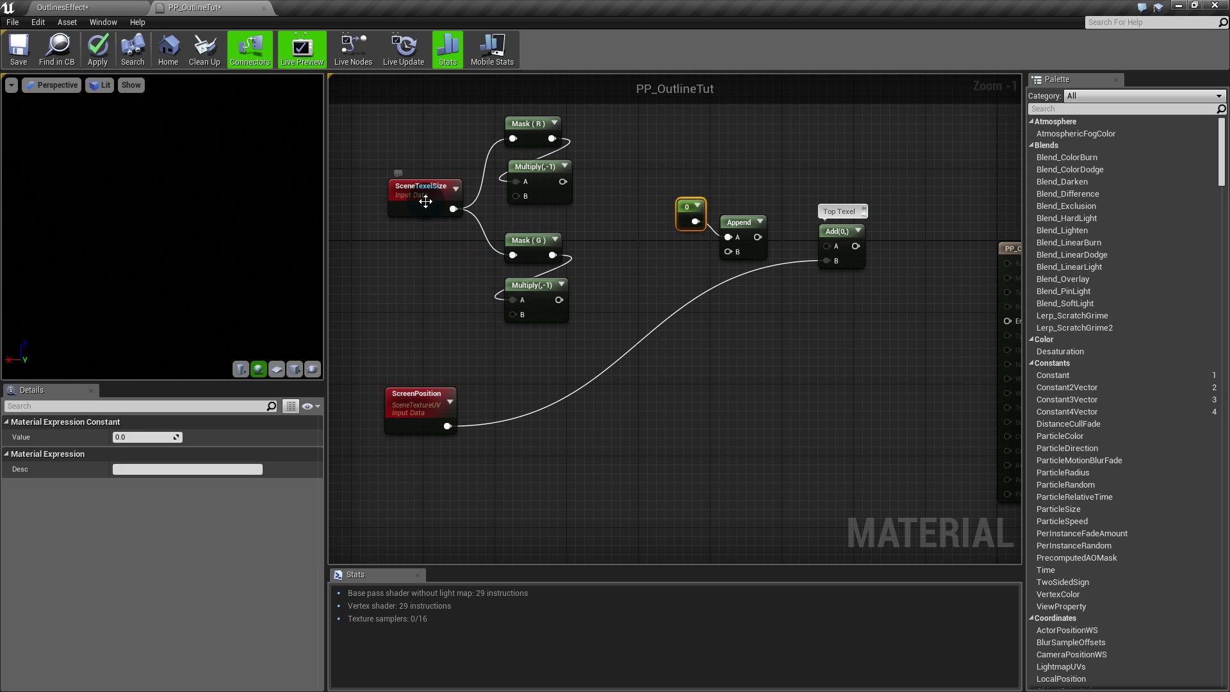
drag(559, 300, 827, 246)
click(833, 245)
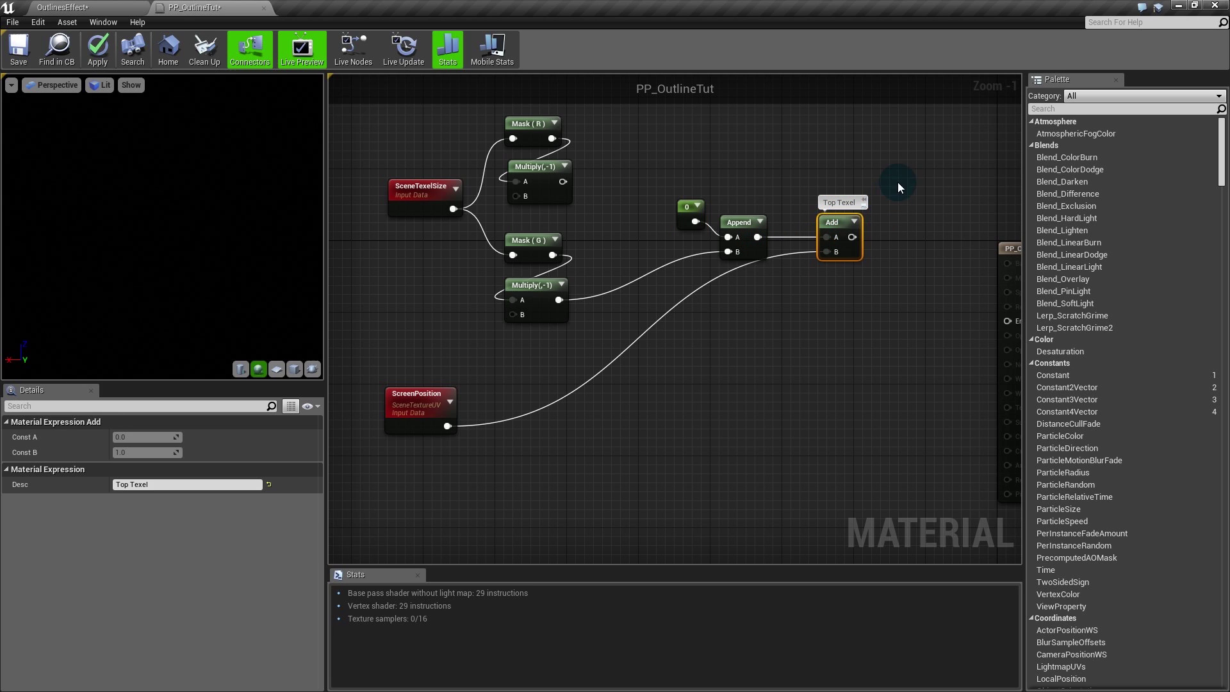
Step: Duplicate the constant, Append and Top Texel Add nodes below the originals, and connect ScreenPosition to the copied Add's B input
drag(673, 279, 651, 303)
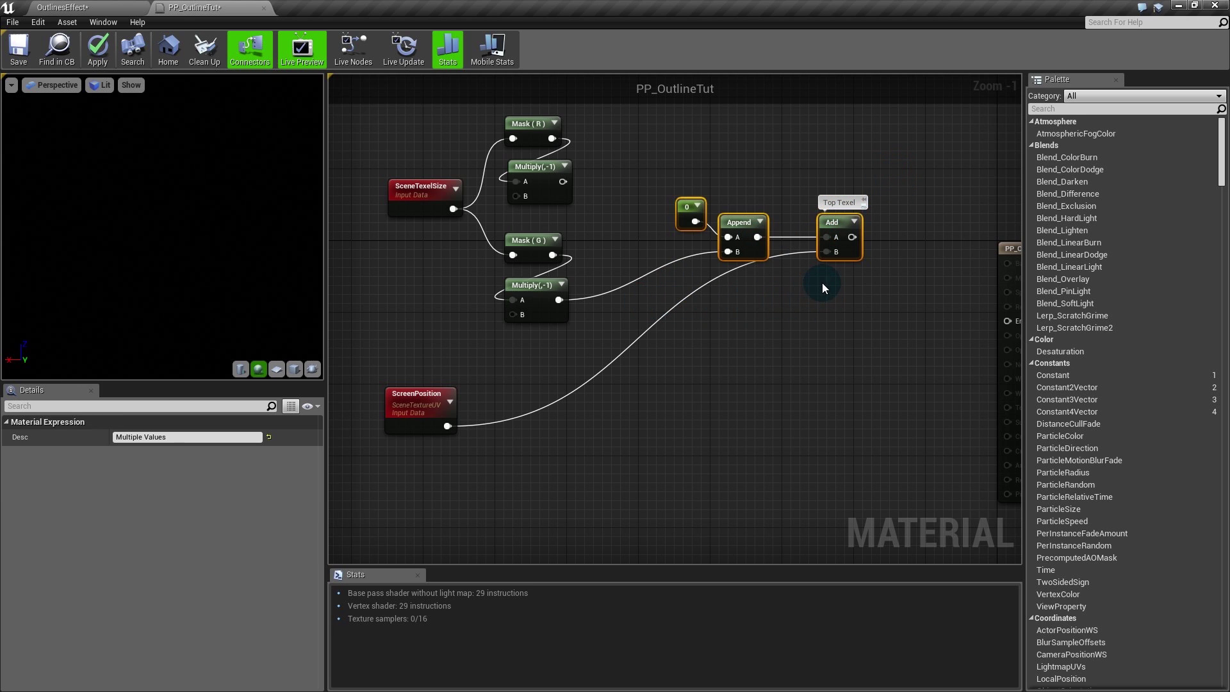
key(ctrl+v)
drag(919, 287, 446, 428)
click(828, 364)
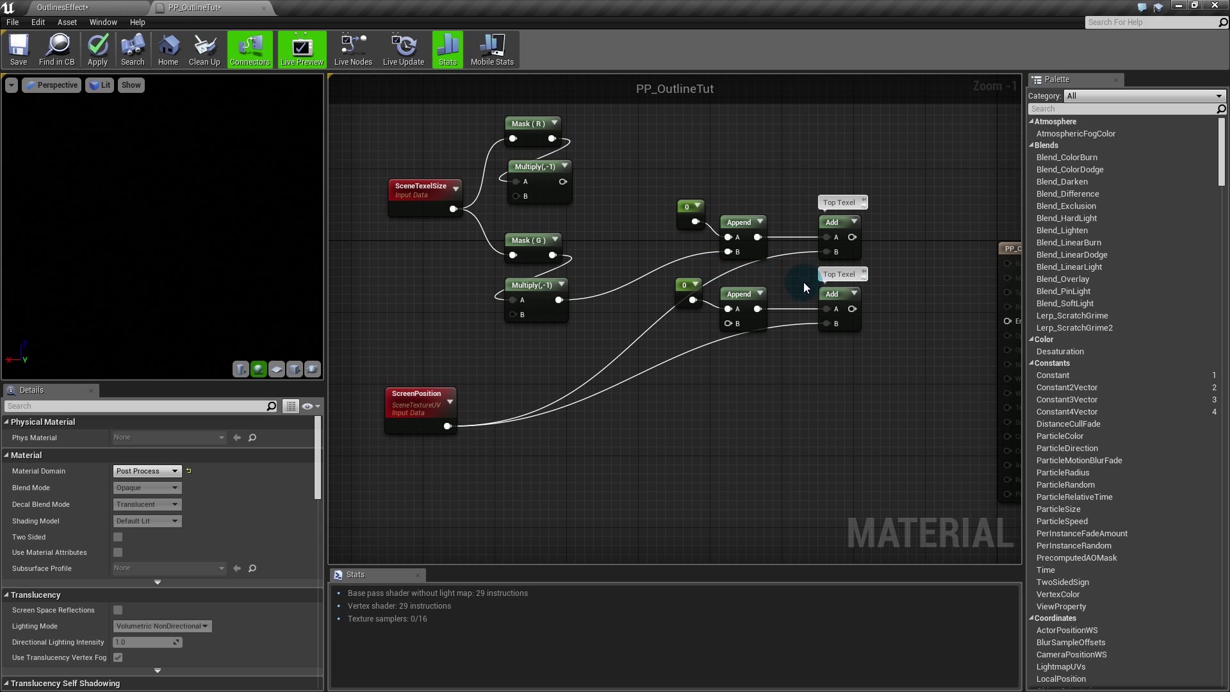
Step: Change the copied Add node's description to Bottom Texel and connect the Mask (G) output to the copied Append's B input
double_click(824, 278)
drag(728, 324, 551, 255)
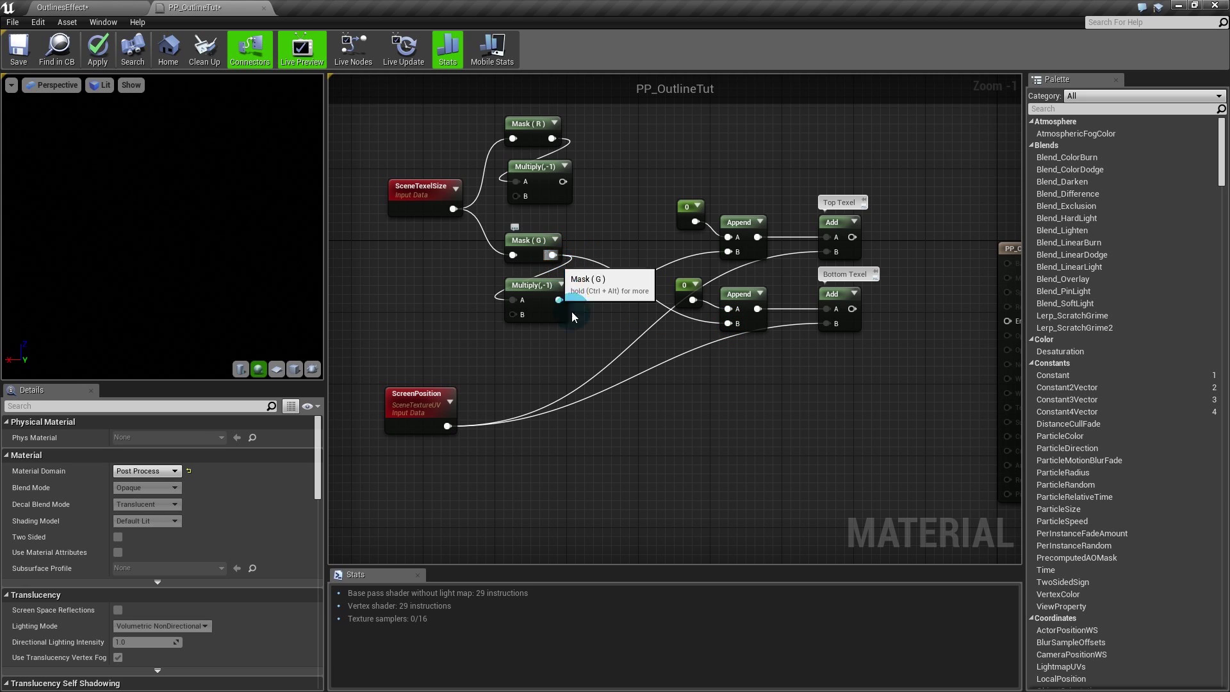
Step: Label the Mask (G) node V and the Mask (R) node U, and move both Multiply nodes closer beneath their masks
click(516, 239)
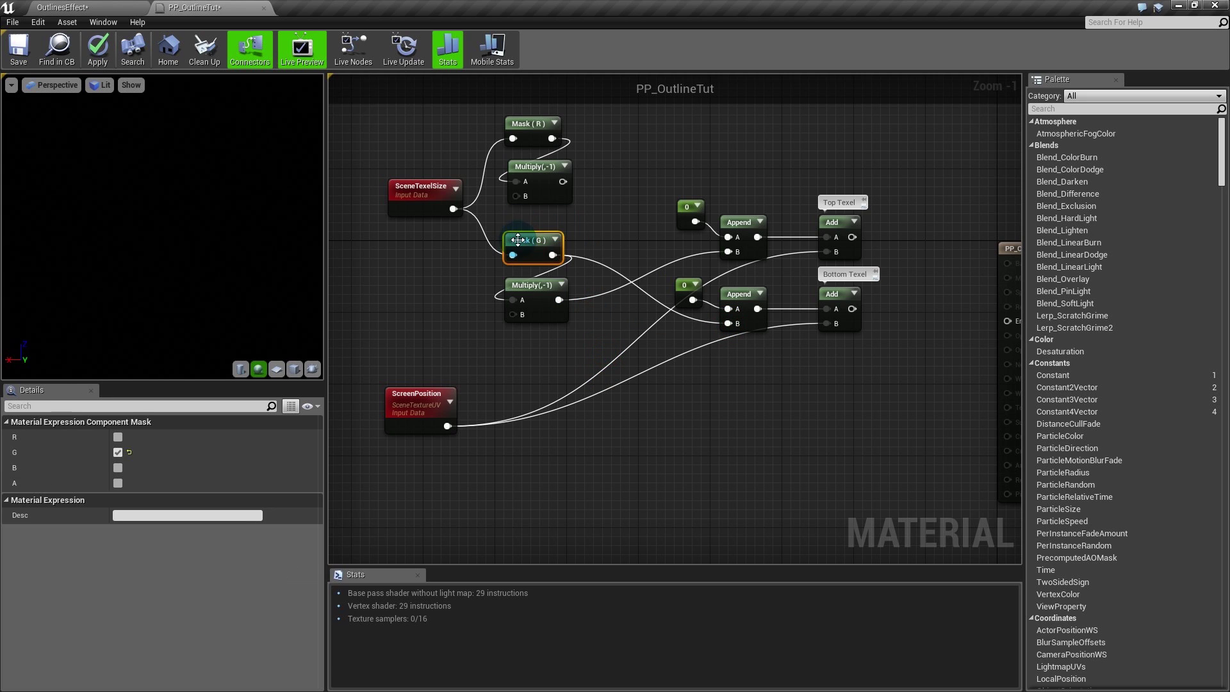
click(518, 228)
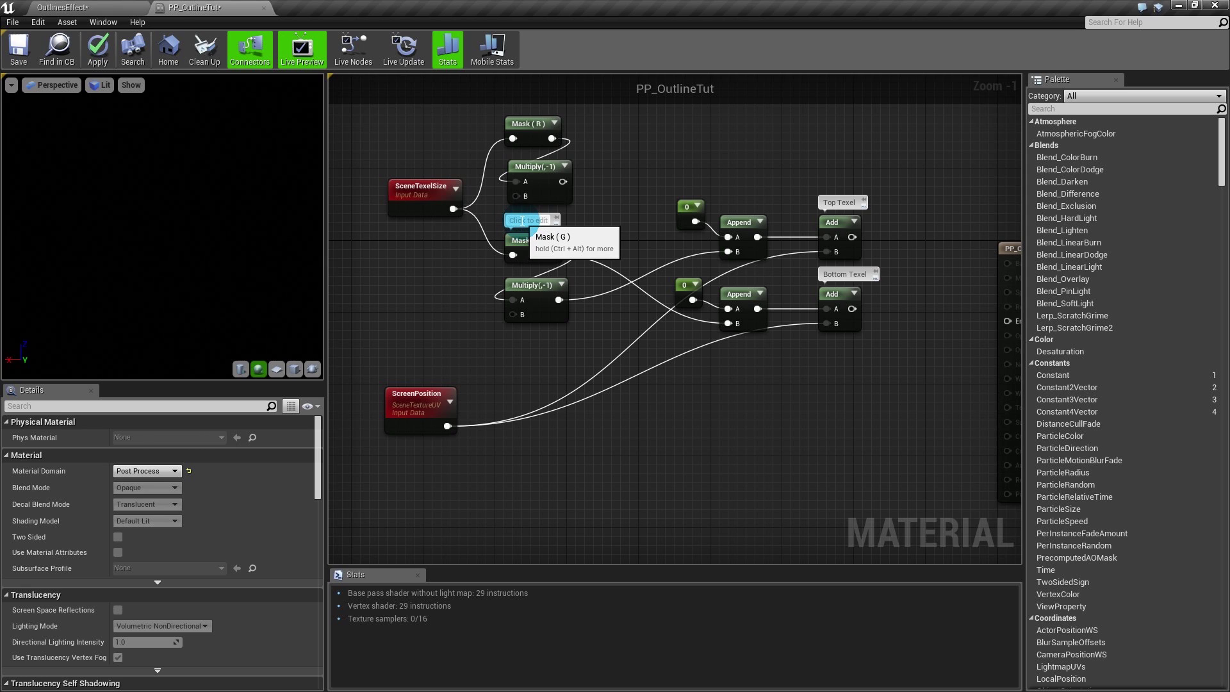
right_drag(552, 222, 558, 283)
click(537, 182)
click(522, 173)
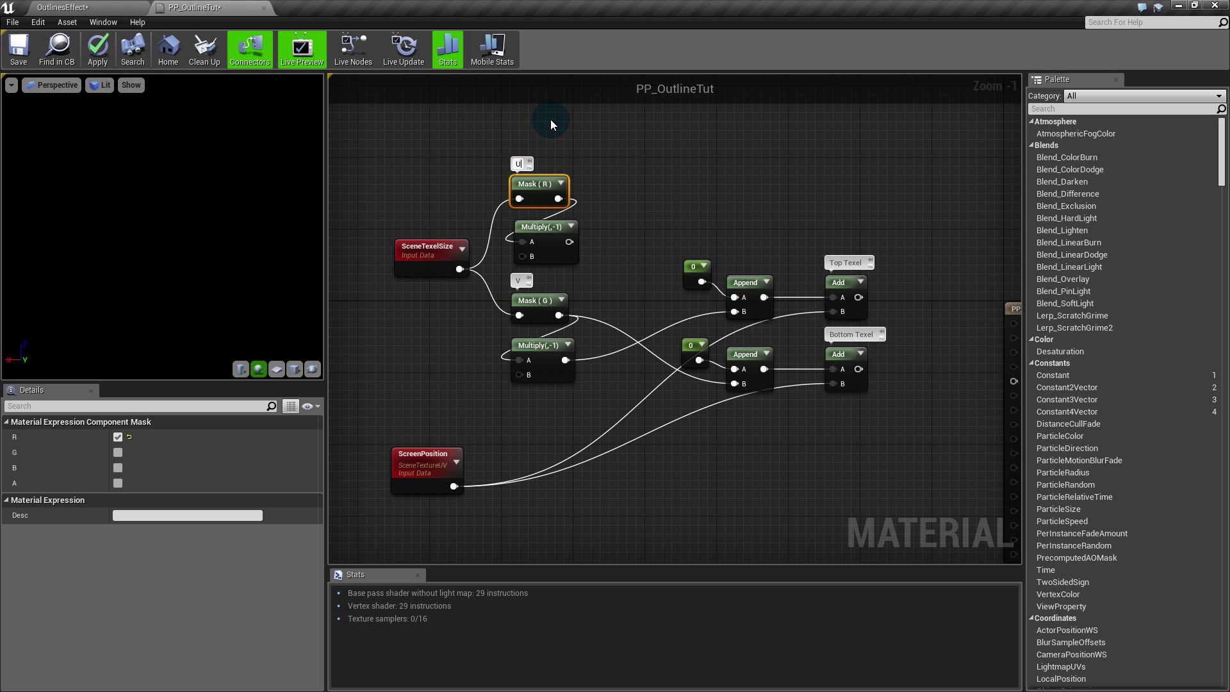
click(586, 144)
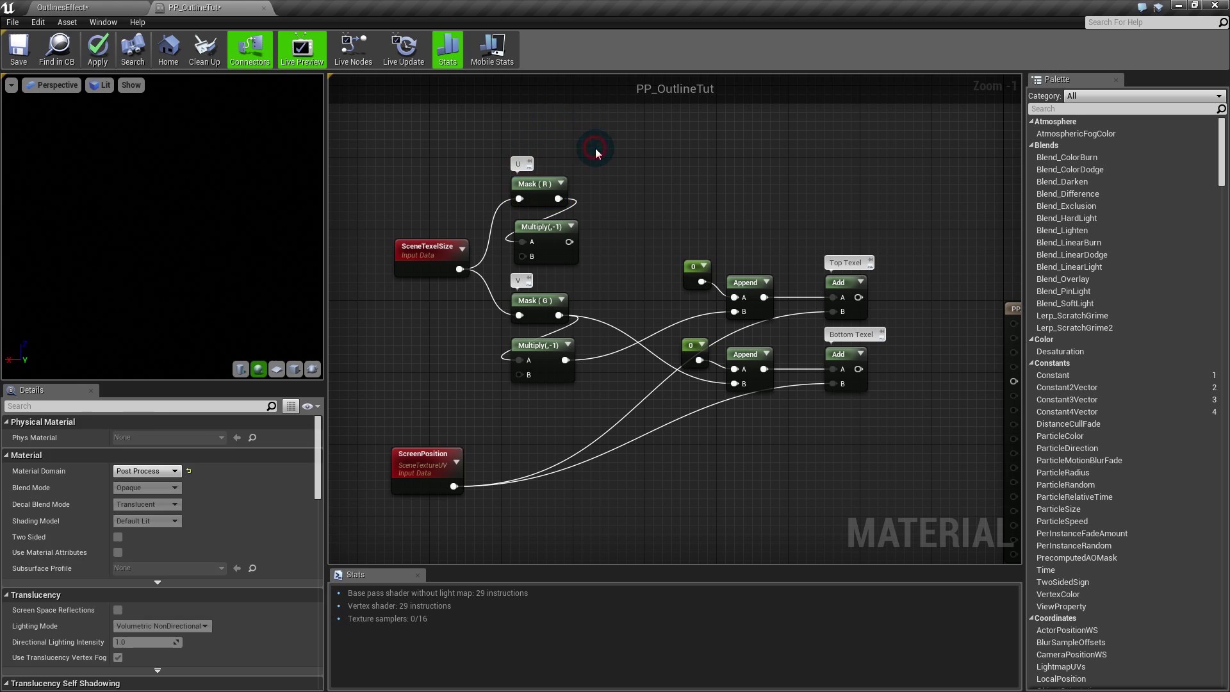
drag(539, 210, 540, 202)
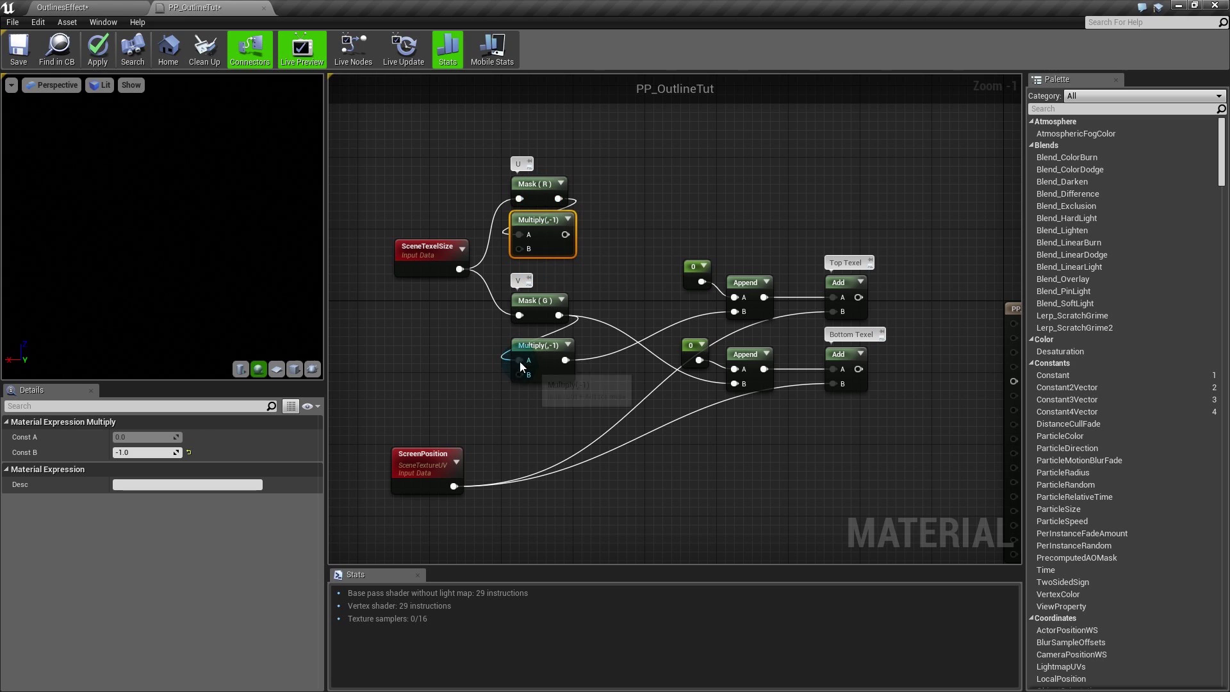
drag(530, 344, 530, 336)
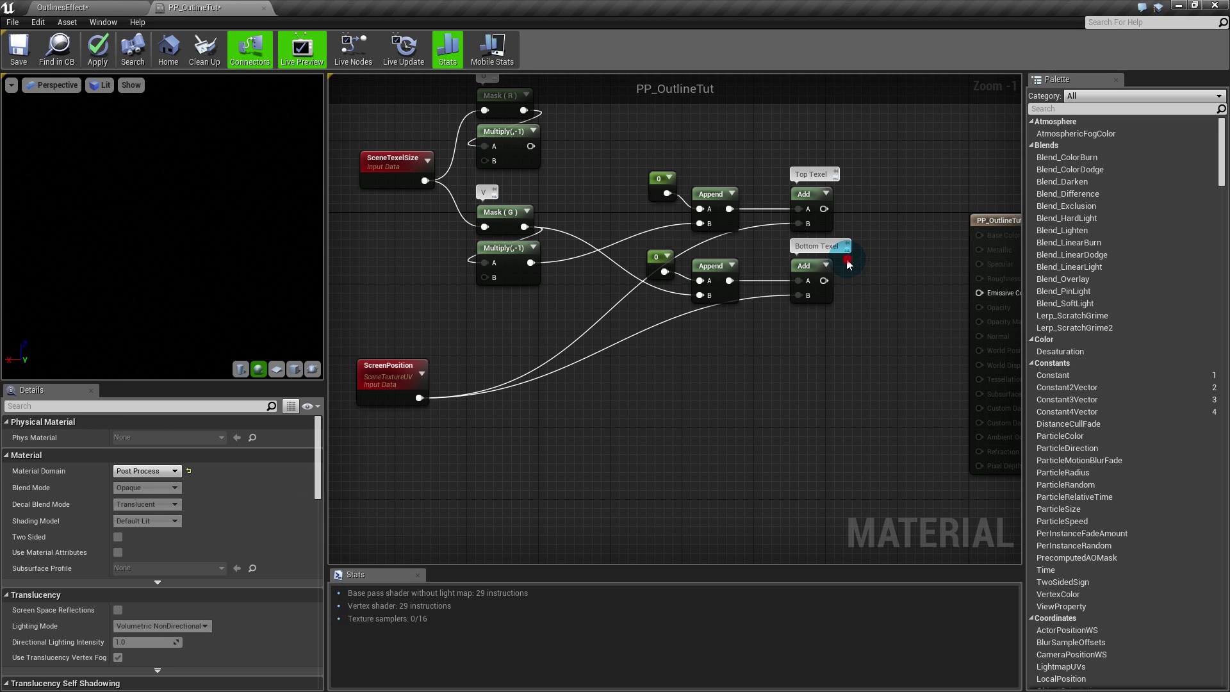
Step: Duplicate the Bottom Texel constant, Append and Add nodes below the originals, and change the copied Add's description to Left Texel
drag(849, 264, 641, 327)
key(ctrl+v)
drag(879, 374, 808, 340)
click(809, 317)
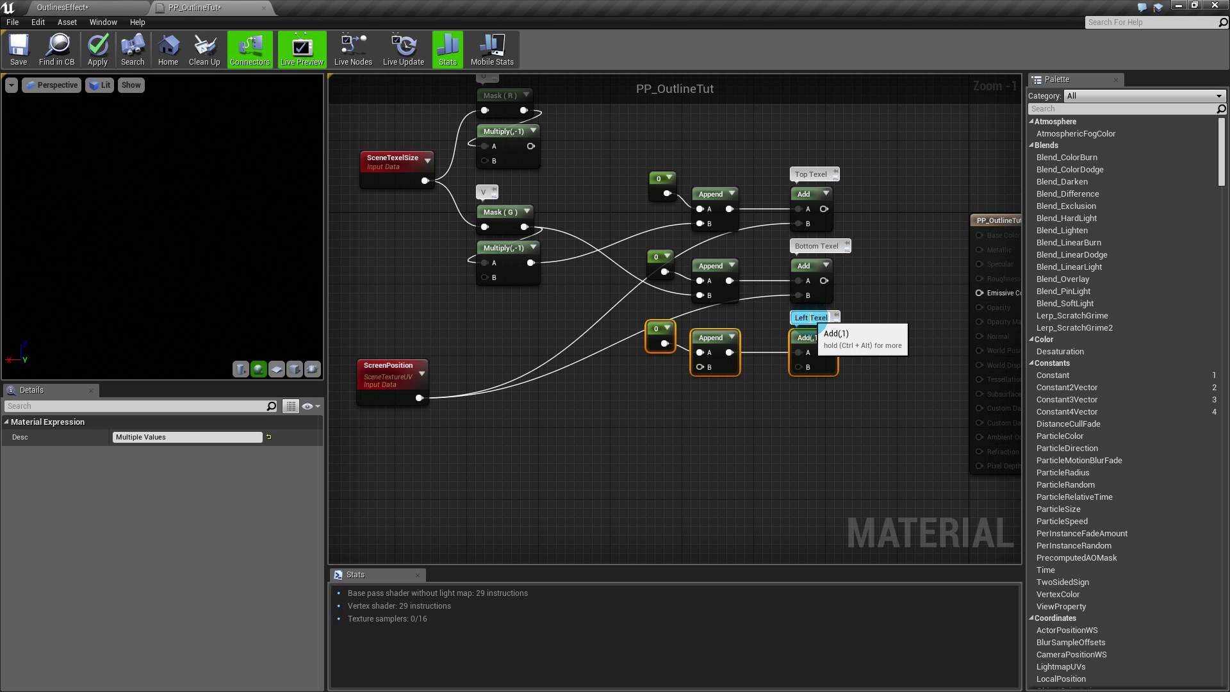
text(Left Texel)
Step: Connect ScreenPosition to the Left Texel Add's B input, and feed the R-channel Multiply and constant 0 into its Append's A and B inputs
drag(798, 367, 419, 398)
click(715, 441)
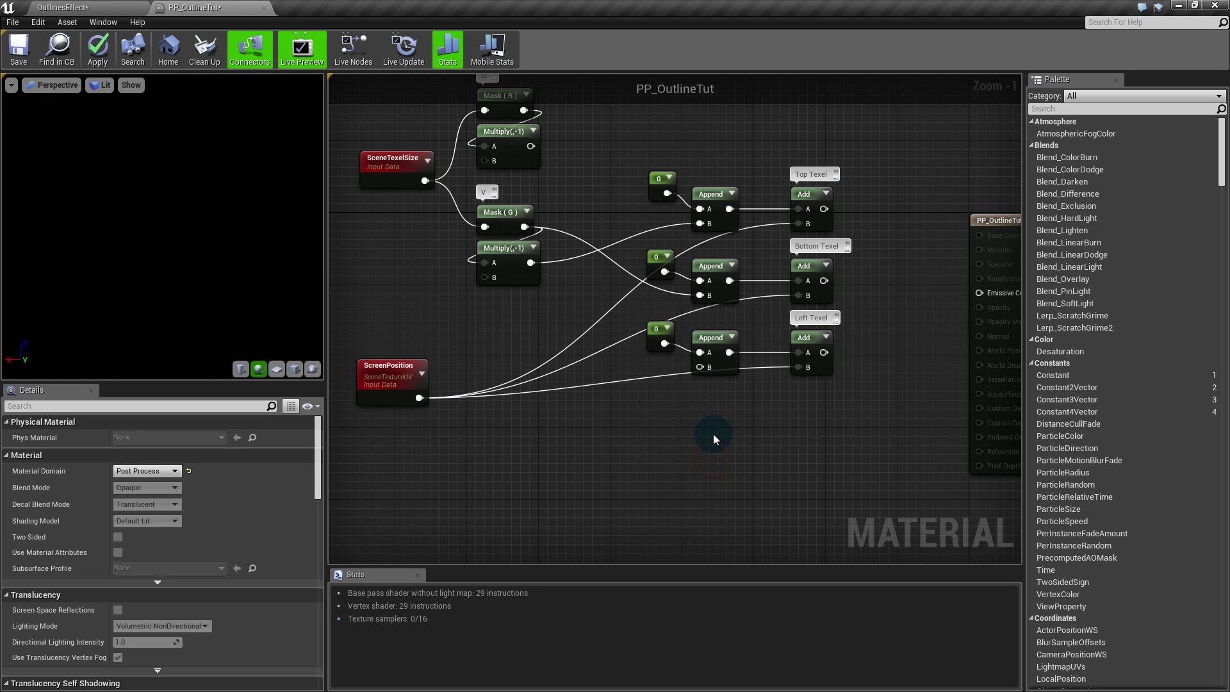
drag(667, 322, 531, 148)
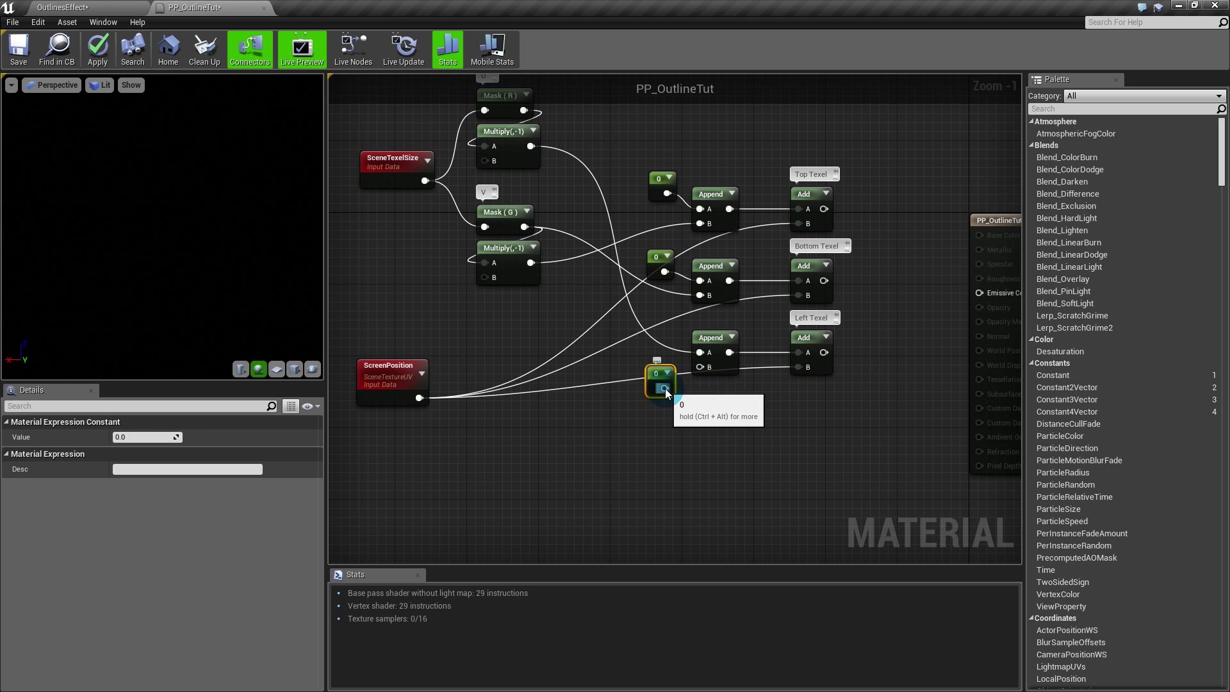
drag(666, 394, 661, 366)
Step: Duplicate the Left Texel constant, Append and Add nodes below the originals, and change the copied Add's description to Right Texel
drag(858, 442, 645, 330)
key(ctrl+c)
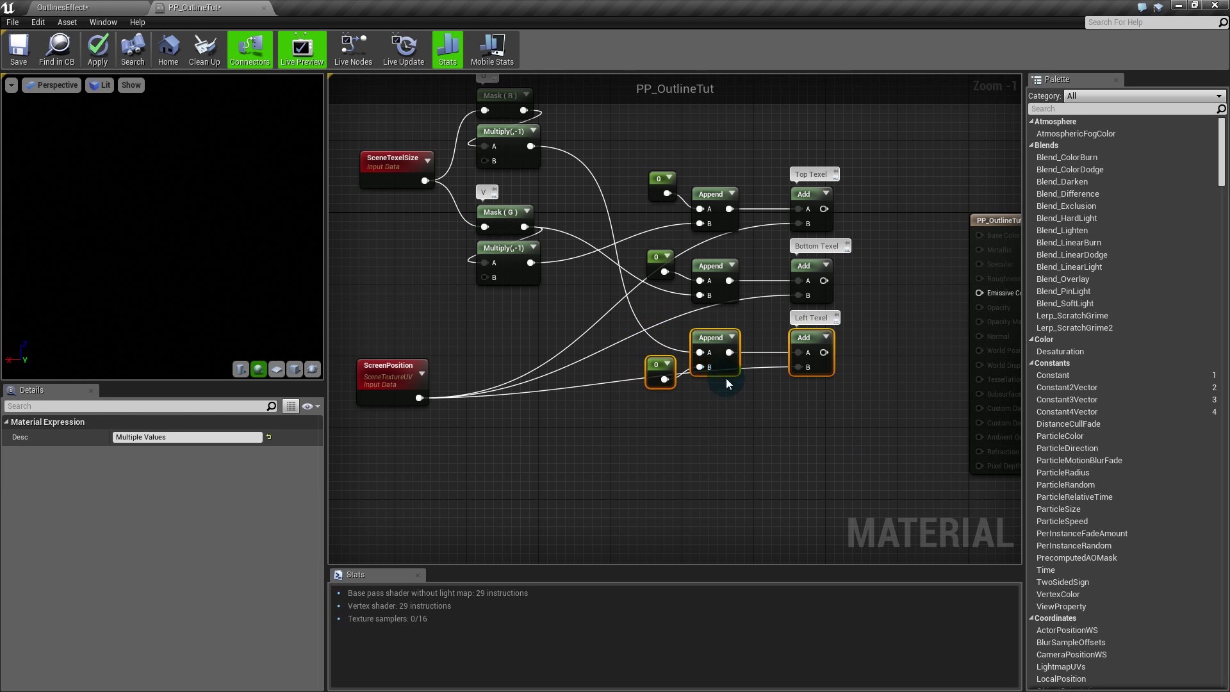
key(ctrl+v)
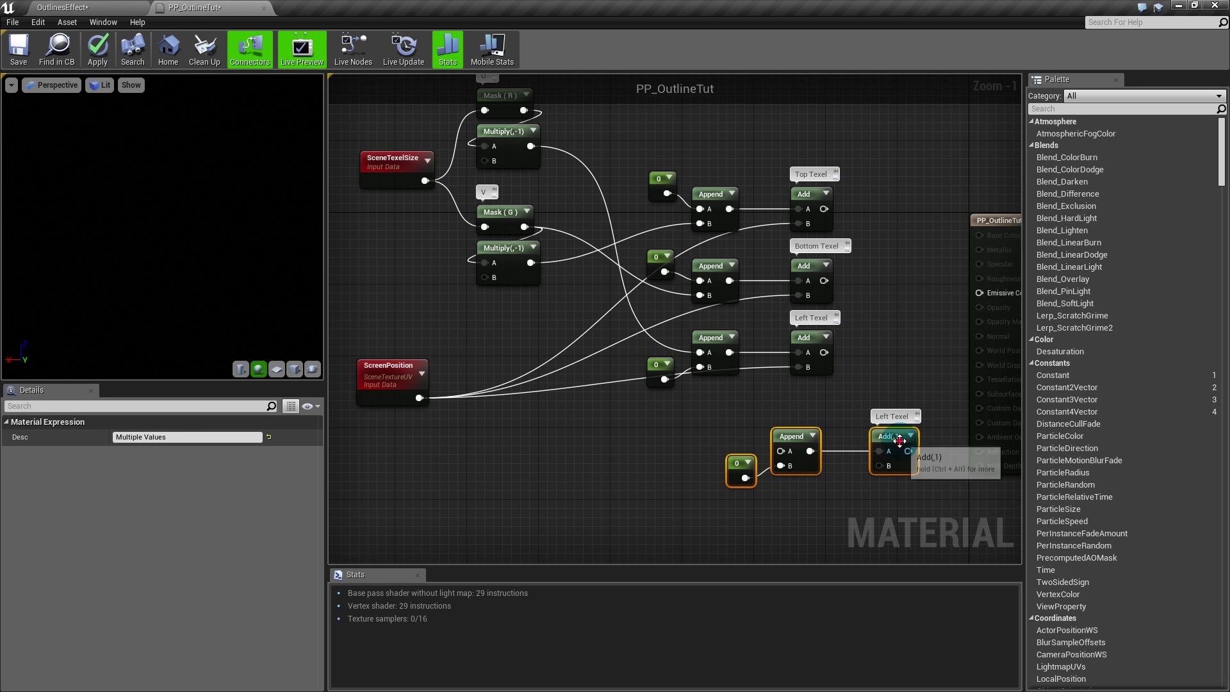
drag(871, 439, 791, 412)
double_click(802, 389)
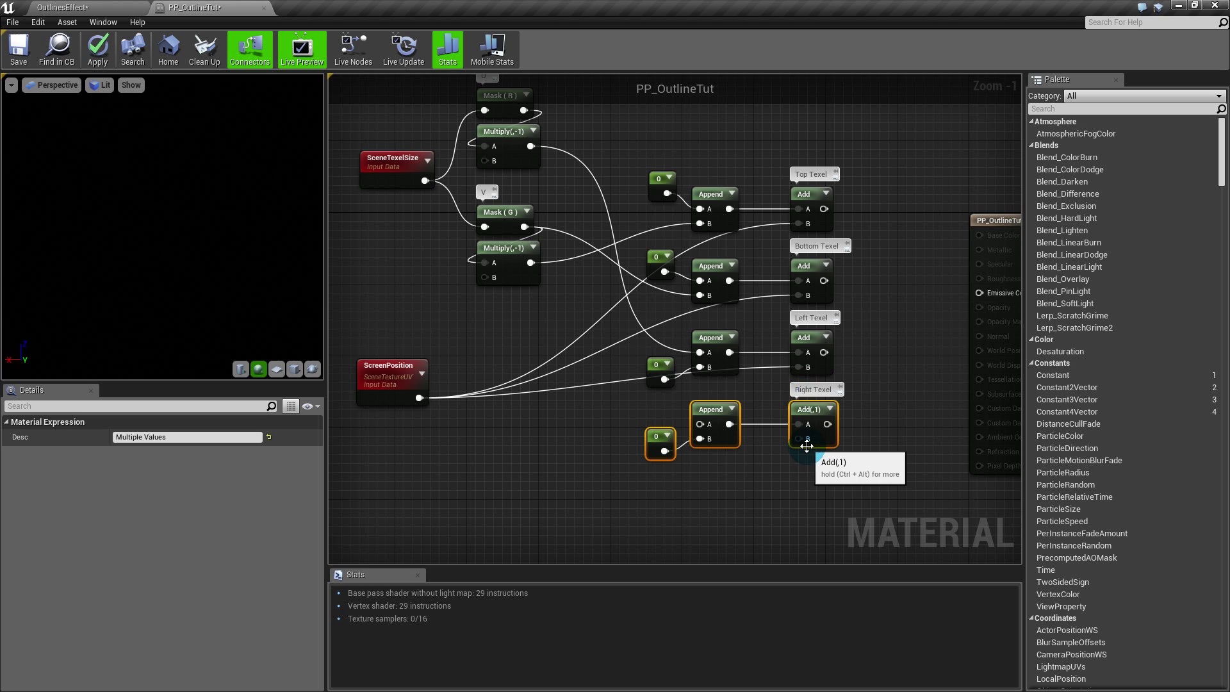
Step: Connect the Mask (R) output to the Right Texel Append's A input and ScreenPosition to the Right Texel Add's B input
drag(699, 425, 524, 110)
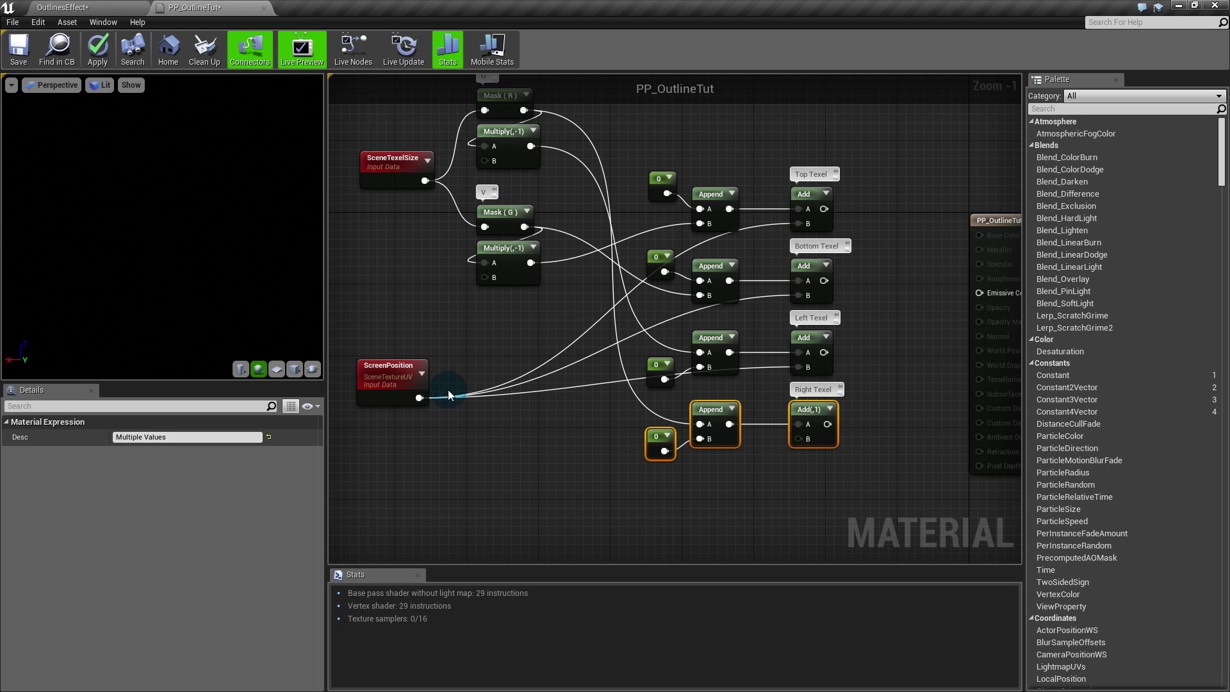
drag(419, 398, 798, 441)
click(820, 486)
Step: Duplicate all four texel groups of constant, Append and Add nodes, placing the copies below the Right Texel group
right_drag(838, 481, 812, 447)
drag(826, 137, 582, 431)
right_drag(650, 332, 554, 462)
drag(685, 284, 746, 138)
right_drag(716, 561, 714, 420)
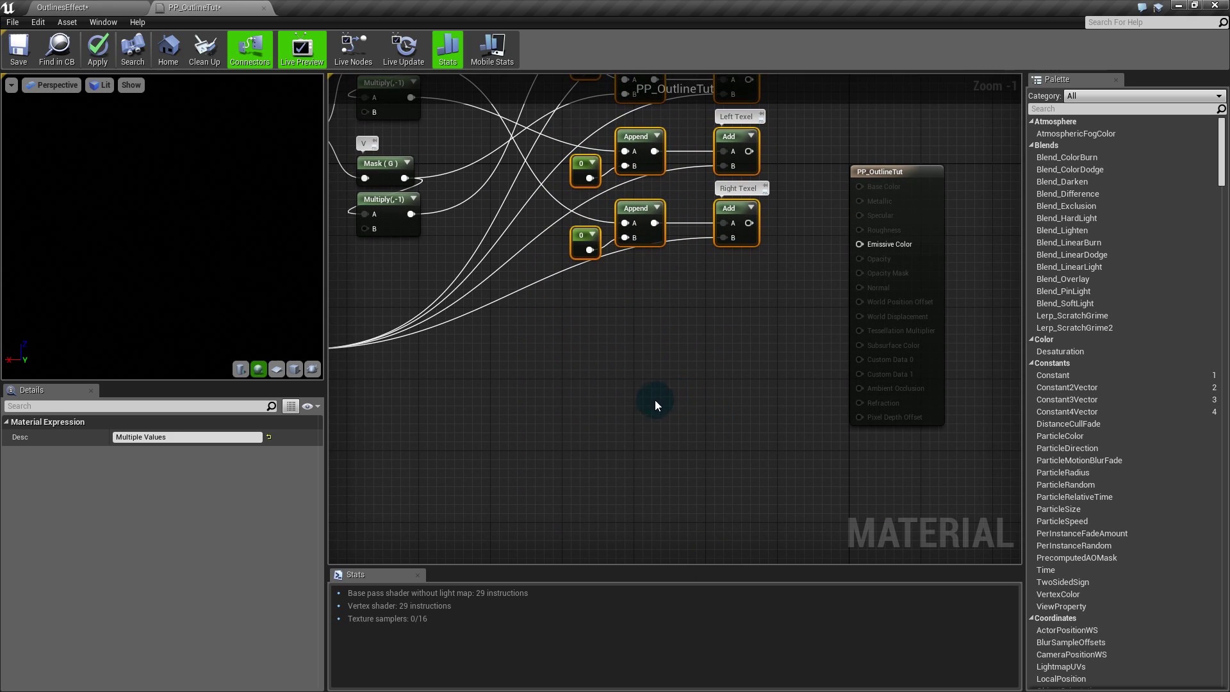
key(ctrl+v)
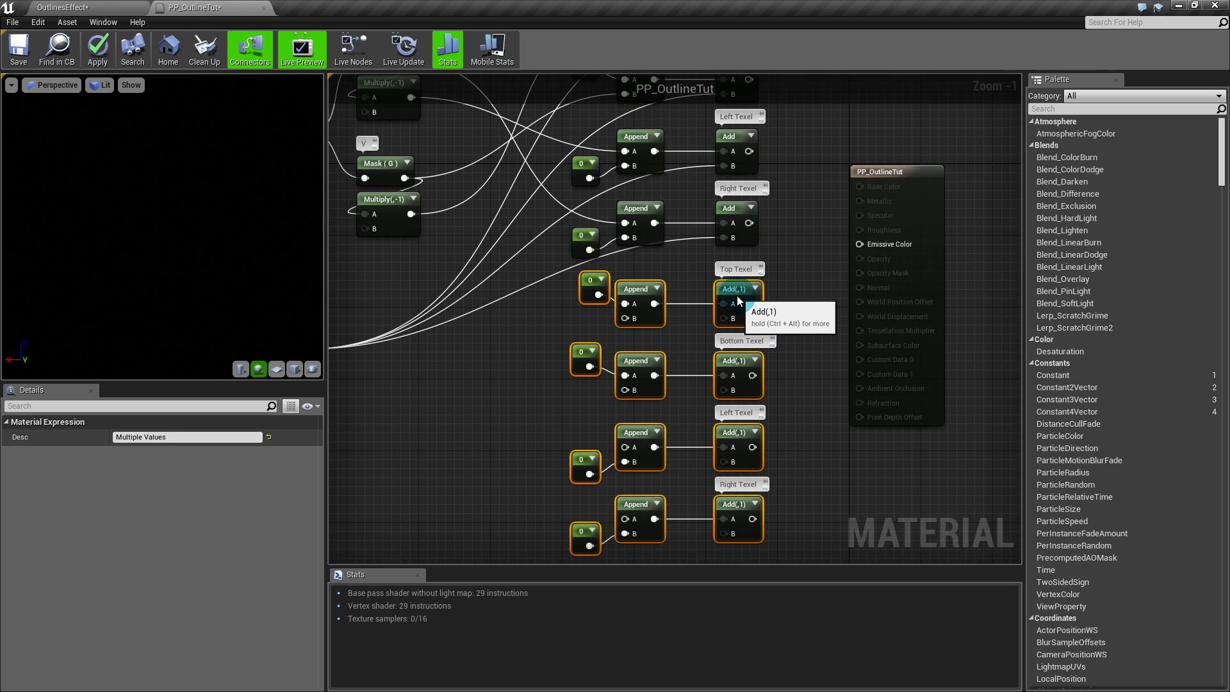
click(772, 264)
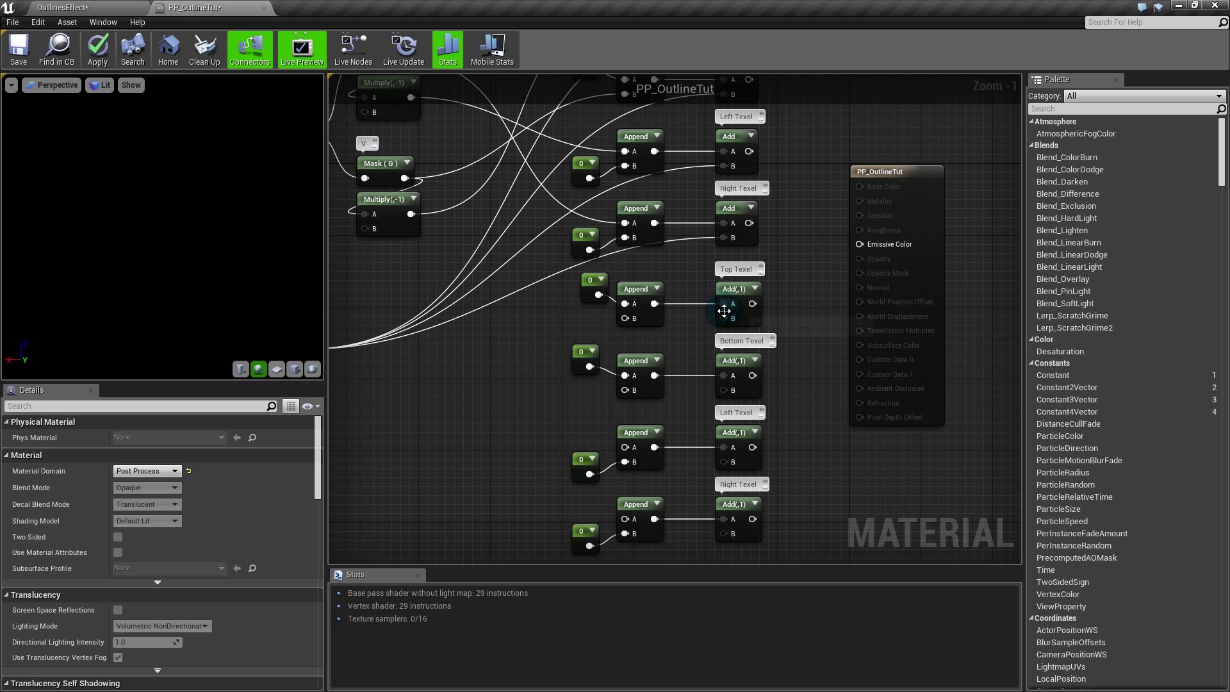
Step: Connect ScreenPosition to the B inputs of the copied Top, Left and Right Texel Add nodes
drag(724, 310, 773, 462)
drag(773, 534, 350, 352)
right_drag(457, 479, 620, 356)
right_drag(838, 236, 710, 362)
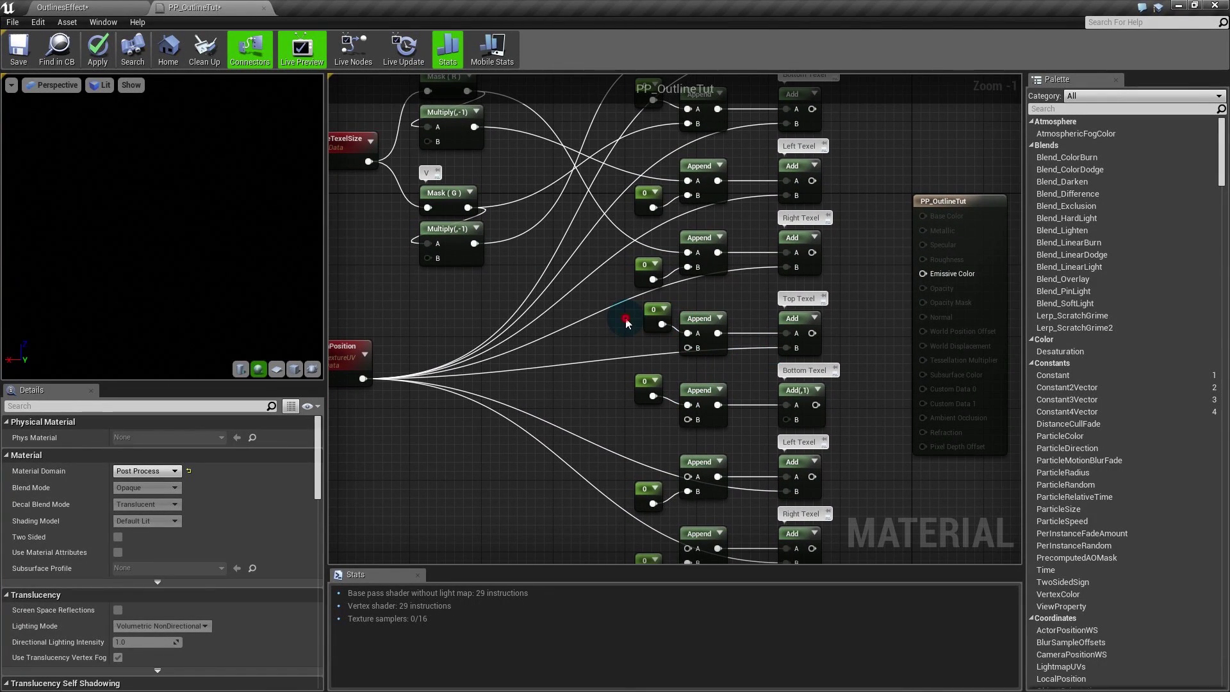
Step: Delete the four 0 constants that feed the copied Append nodes
drag(627, 323, 665, 461)
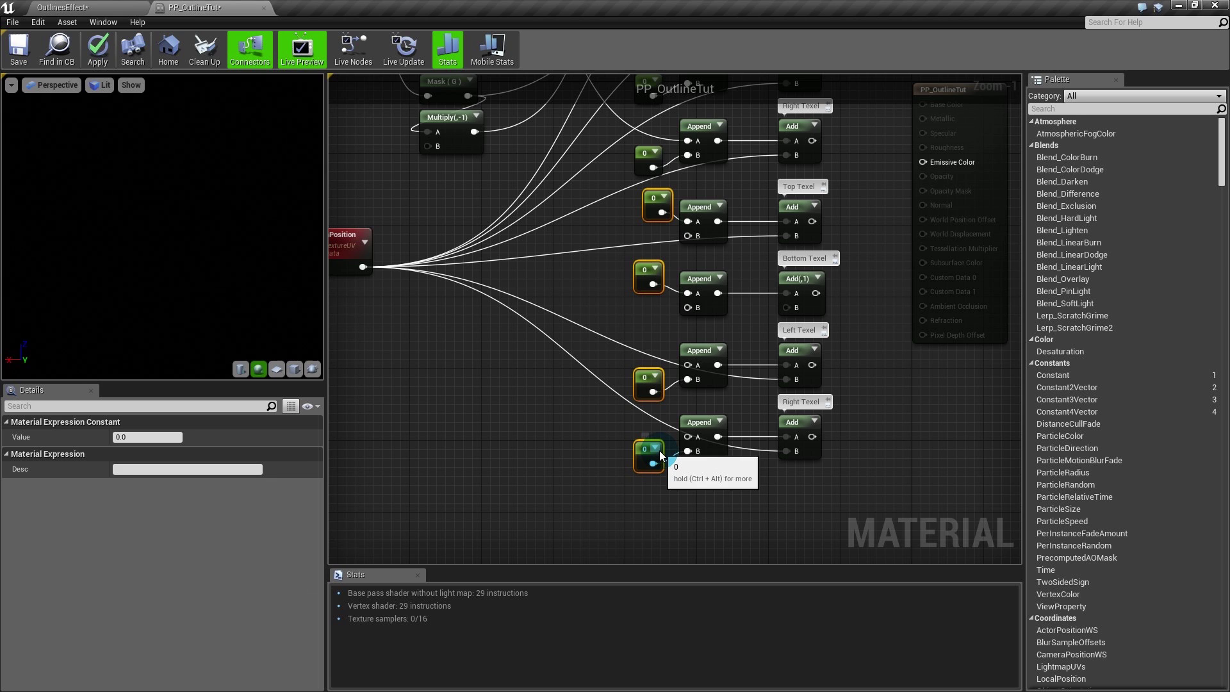
key(Delete)
right_drag(644, 241, 586, 428)
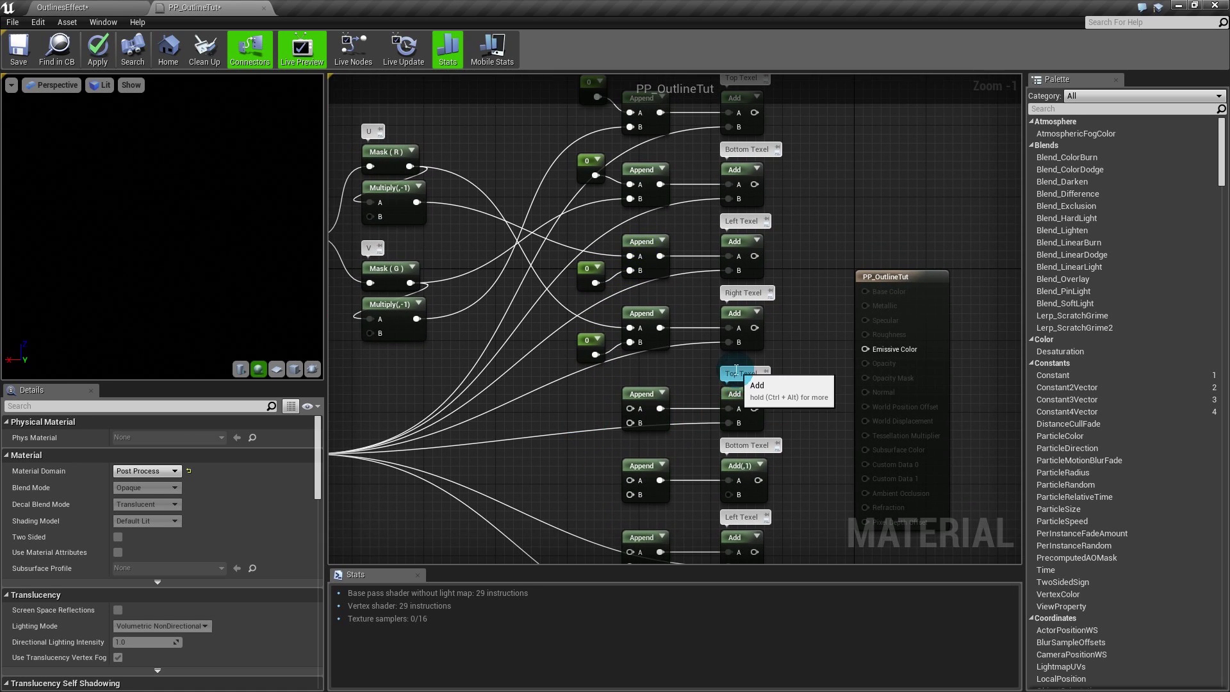
Step: Relabel the copied Top Texel Add as Left Top Texel, and feed the R and G Multiply outputs into its Append's A and B inputs
double_click(736, 371)
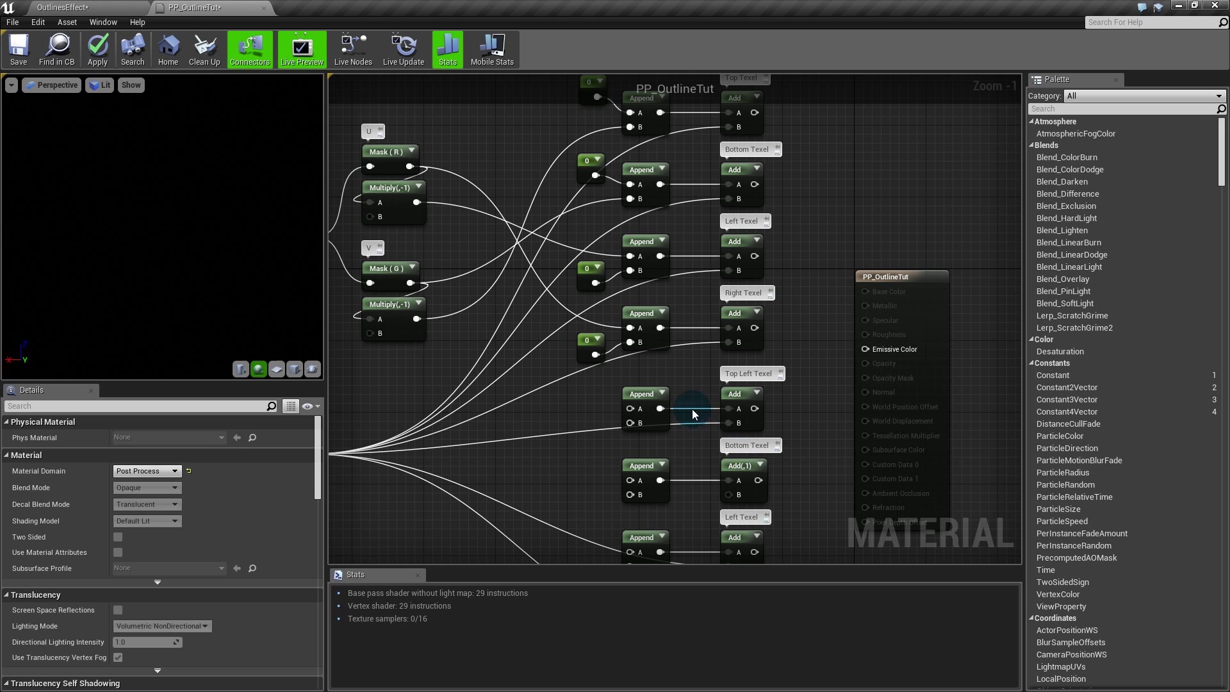
right_drag(585, 402, 623, 419)
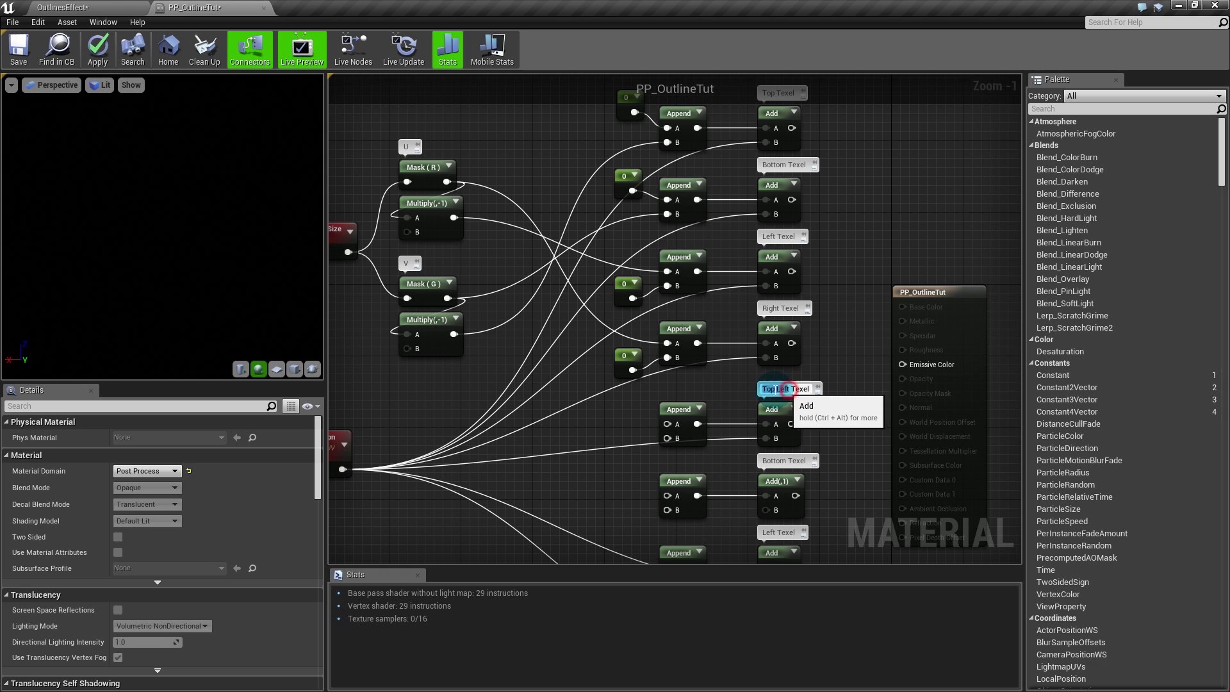
drag(762, 389, 793, 390)
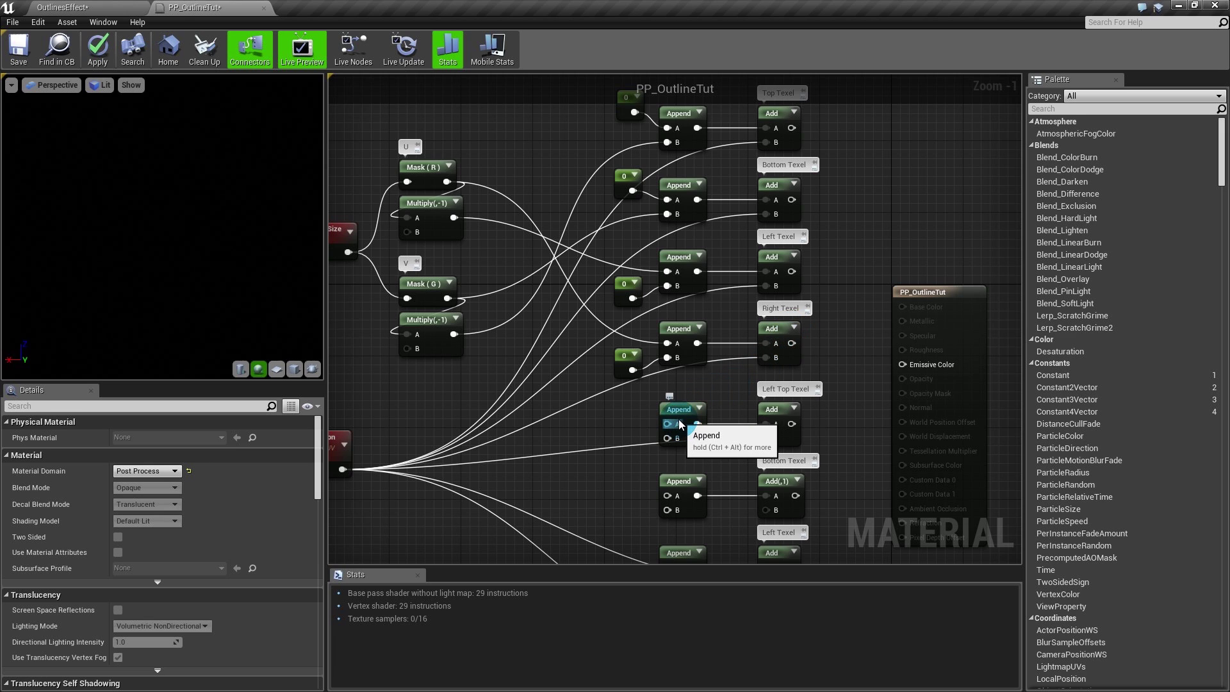
drag(453, 218, 667, 424)
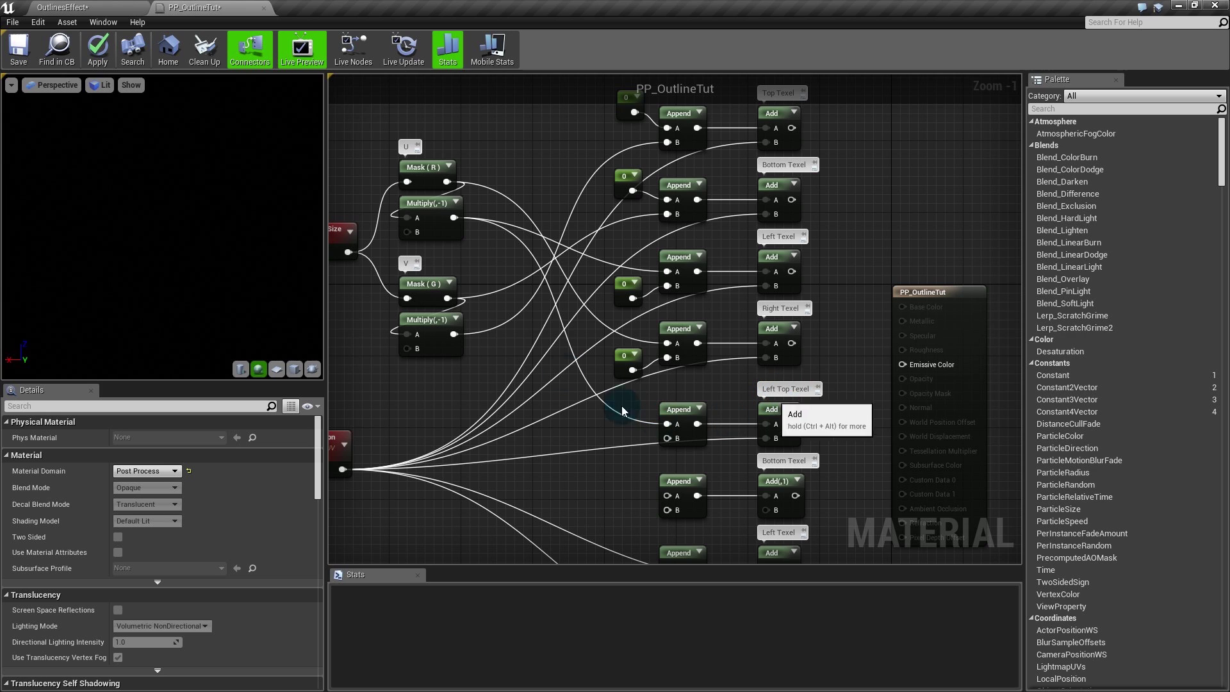
drag(454, 334, 674, 441)
Step: Relabel the copied Bottom Texel Add as Left Bottom Texel, and feed the R Multiply and Mask (G) into its Append's A and B inputs
right_drag(675, 439, 670, 359)
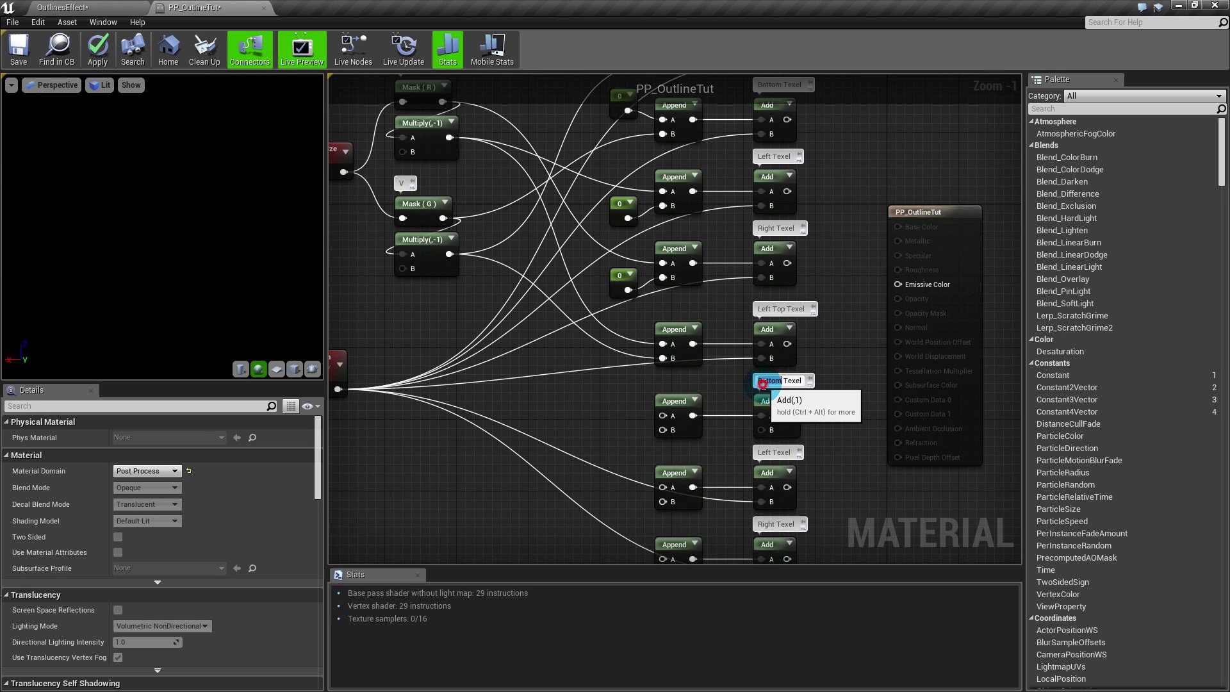
text(Left)
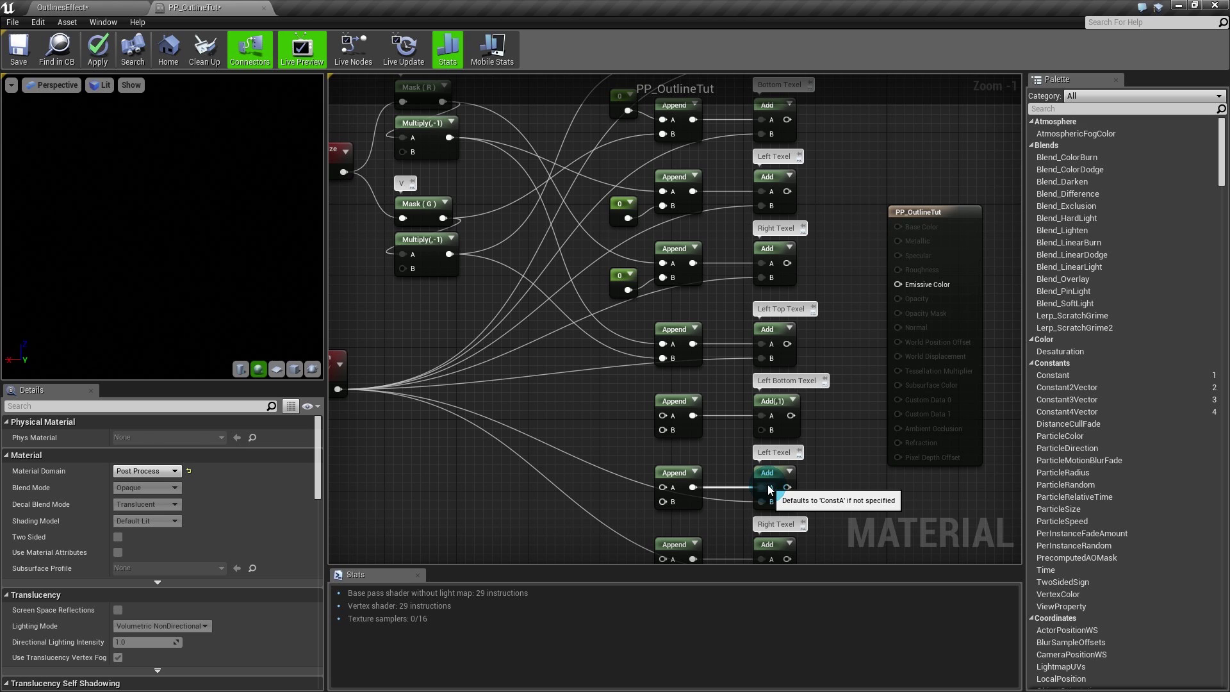
drag(663, 415, 448, 137)
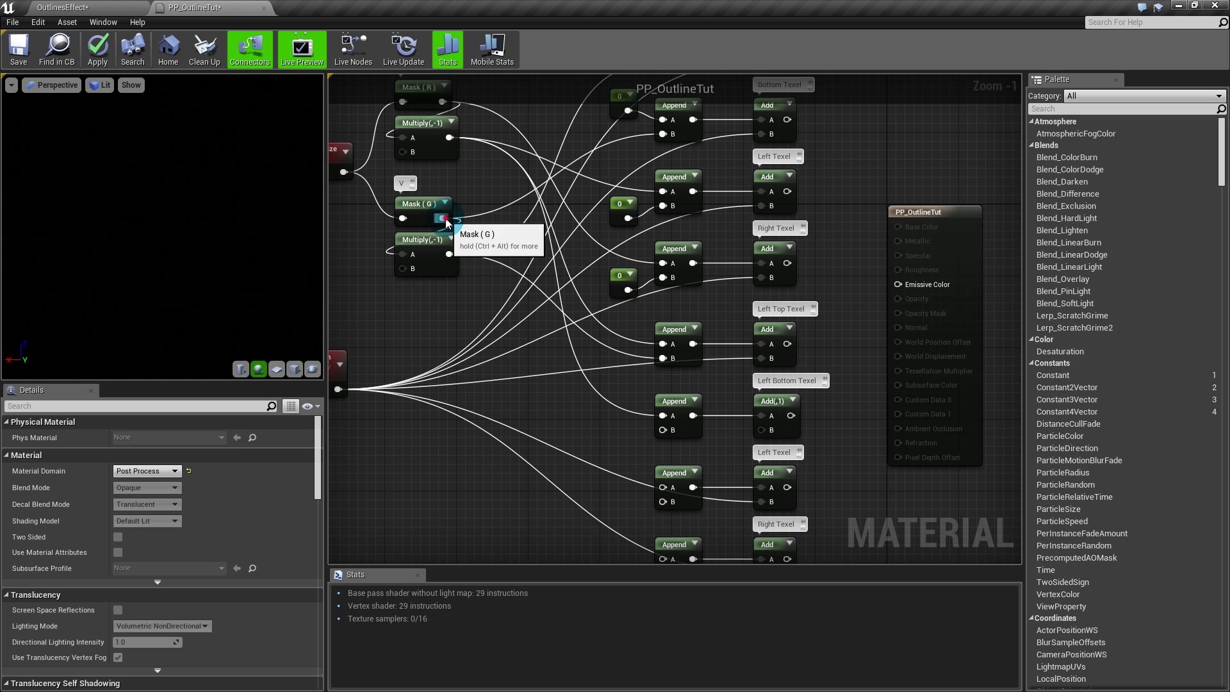
drag(443, 218, 663, 429)
Step: Relabel the copied Left Texel Add as Right Top Texel, and feed Mask (R) and the G Multiply into its Append's A and B inputs
right_drag(705, 416, 673, 349)
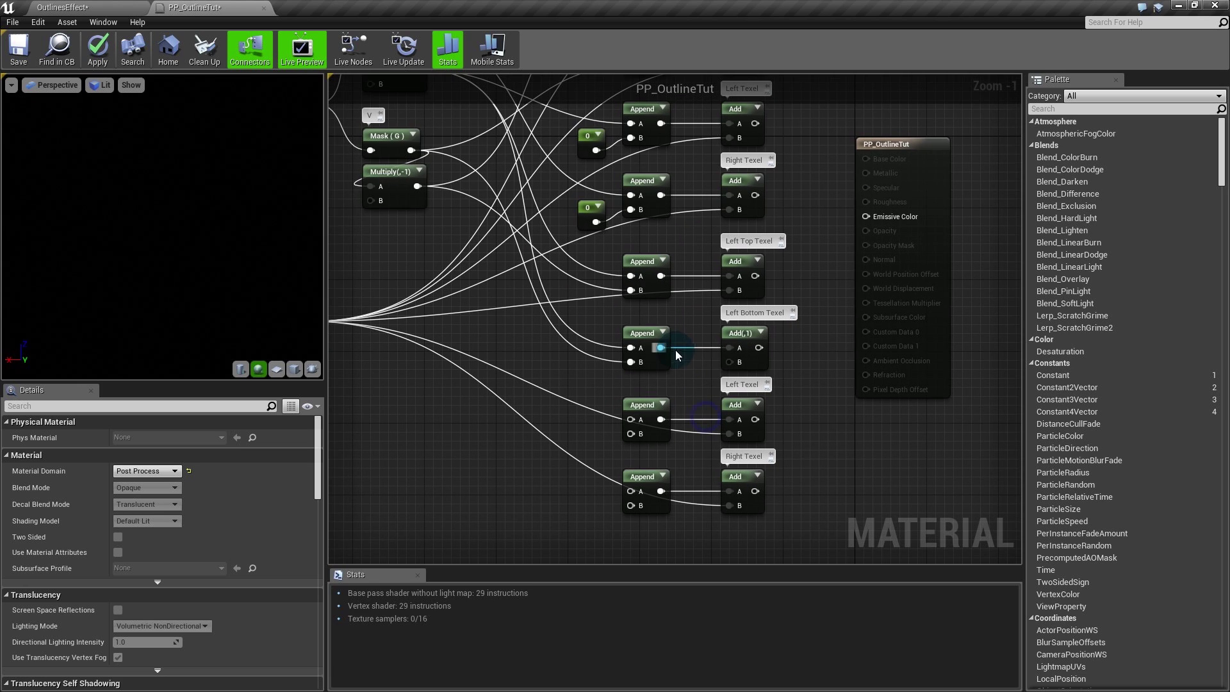
double_click(742, 381)
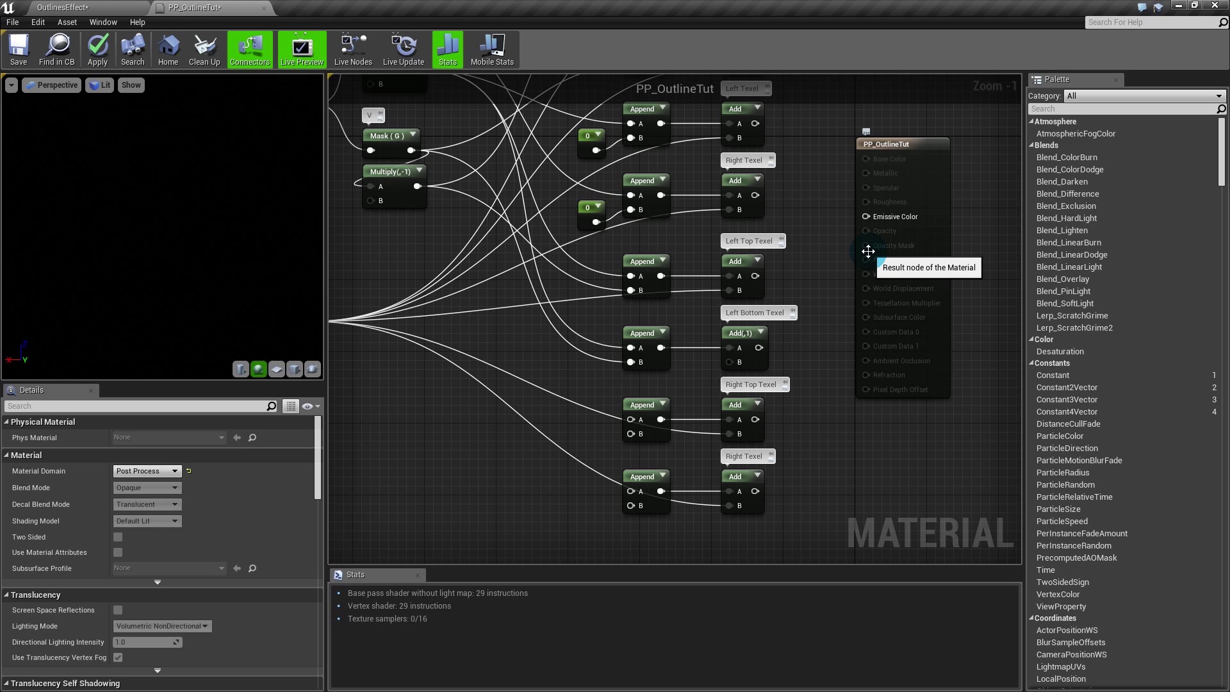
drag(631, 419, 408, 117)
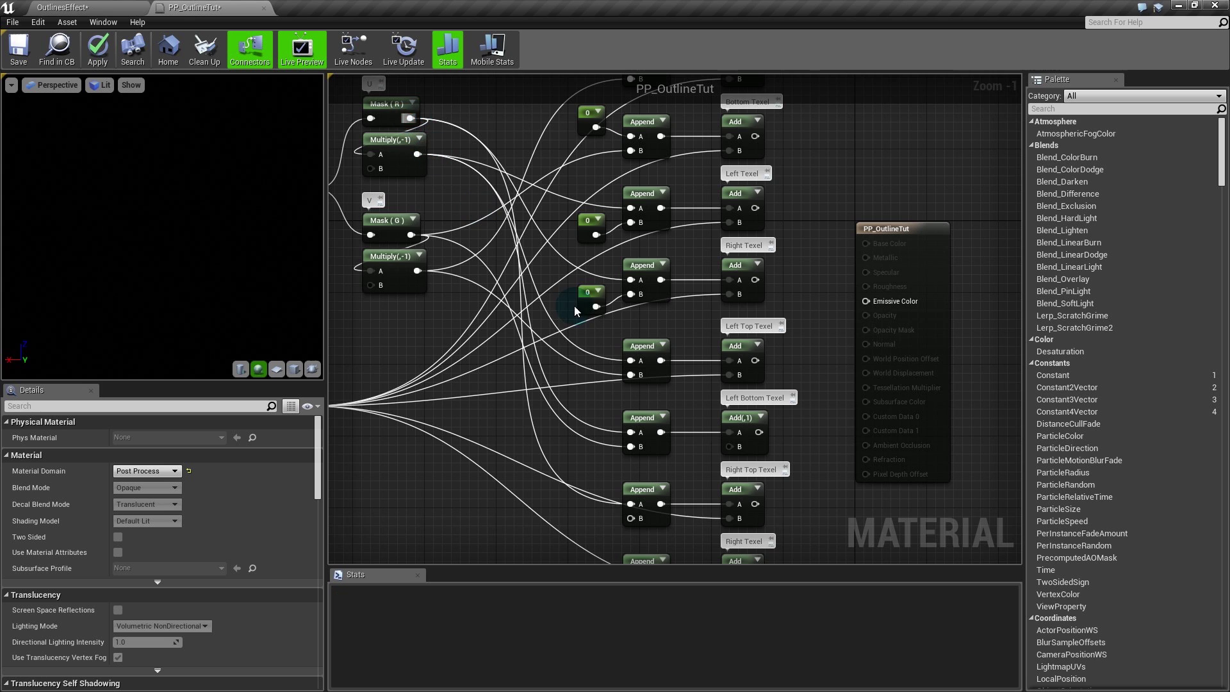
right_drag(574, 306, 587, 239)
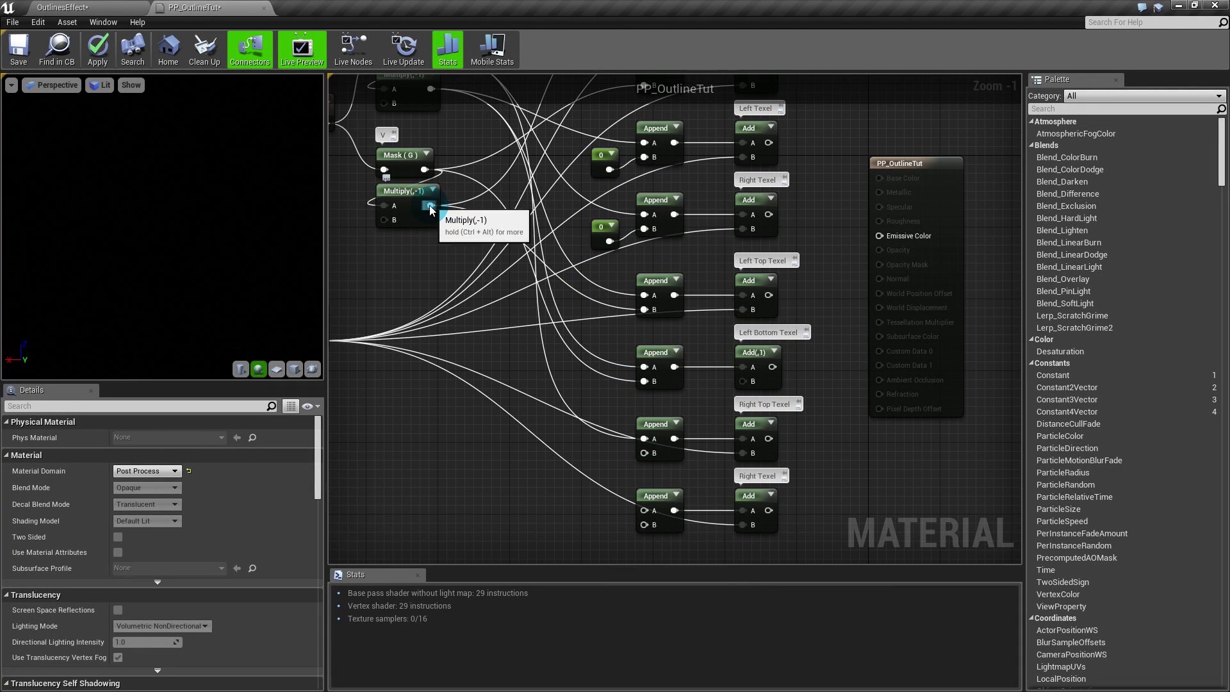
drag(430, 206, 645, 454)
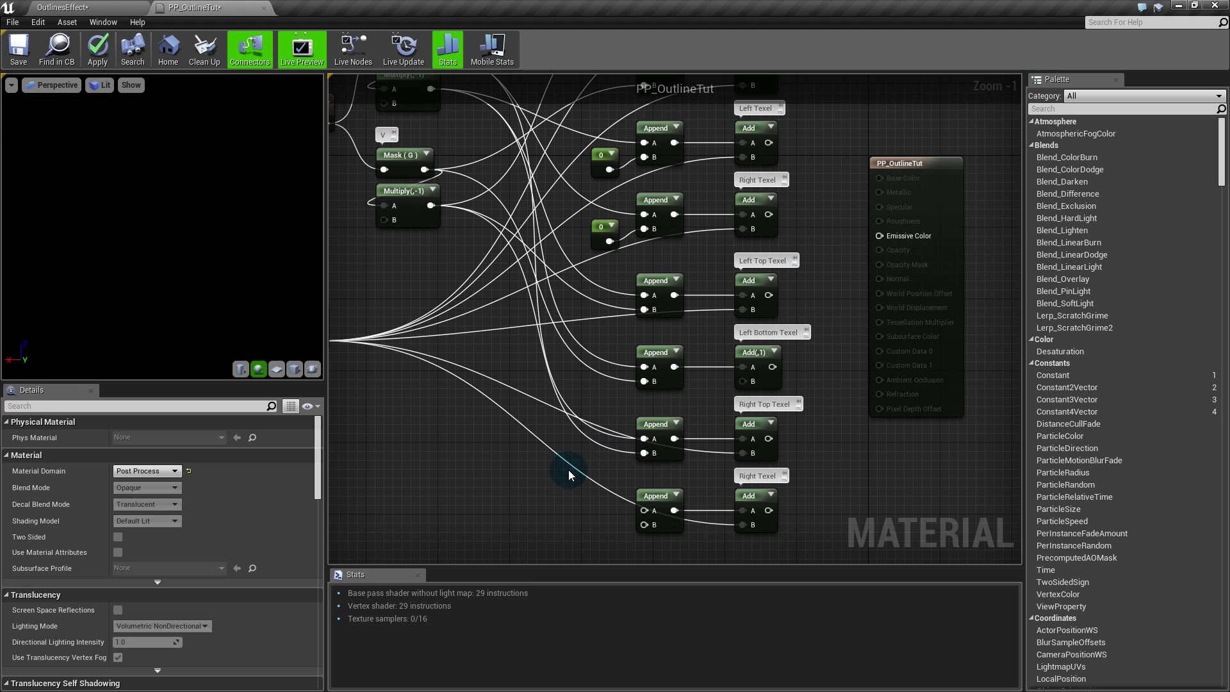
Step: Change the description of the copied Right Texel Add node to Right Bottom Texel
double_click(747, 475)
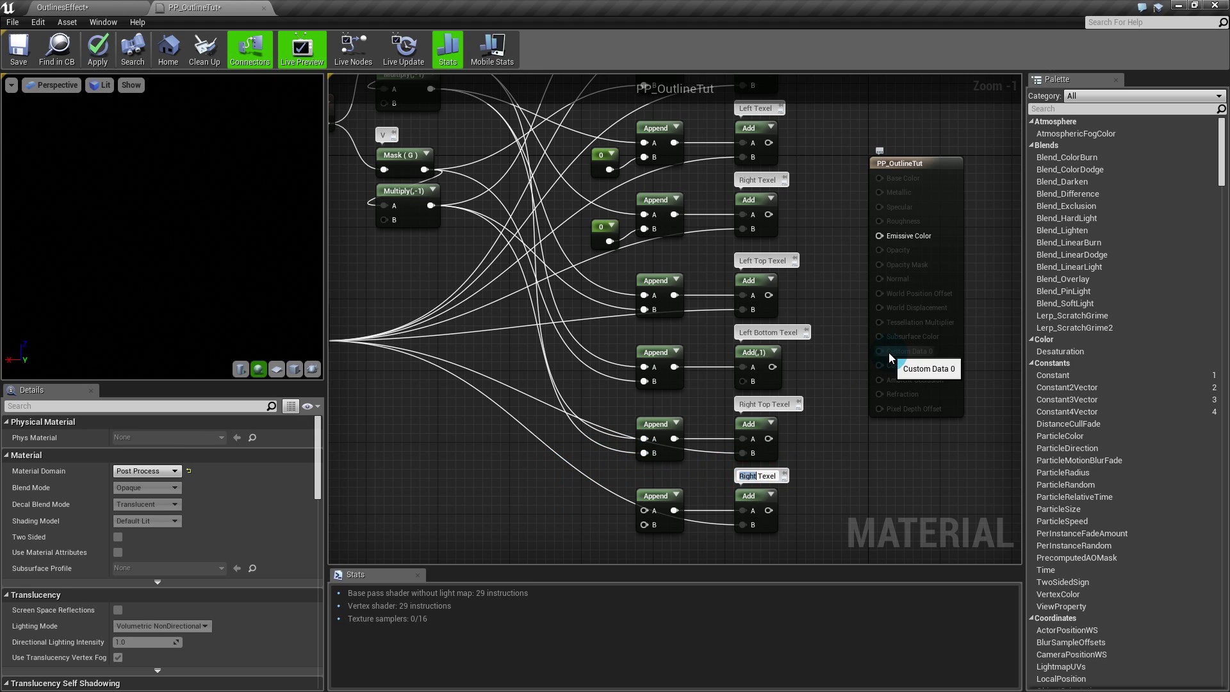
text(Lef)
key(BackSpace)
key(BackSpace)
key(BackSpace)
text(Tight Bottom)
key(Return)
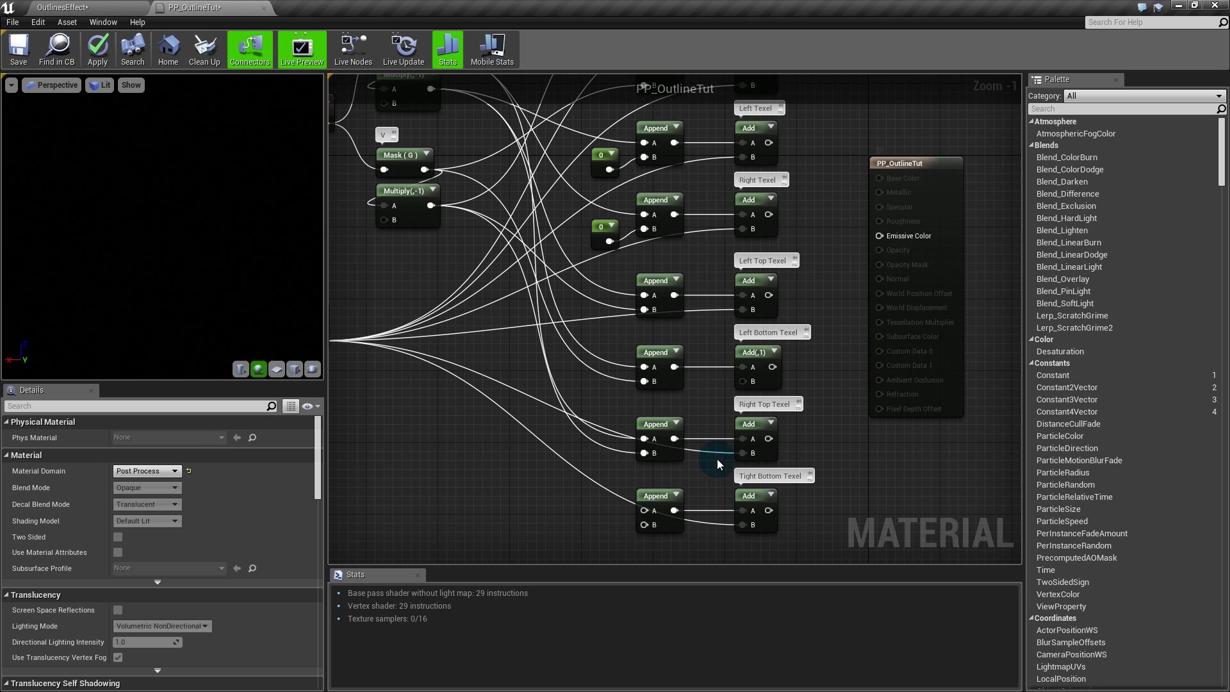
double_click(741, 476)
text(R)
key(Return)
Step: Connect the Mask (R) and Mask (G) outputs to the Right Bottom Texel Append's A and B inputs
drag(646, 511, 425, 191)
right_drag(511, 398, 518, 214)
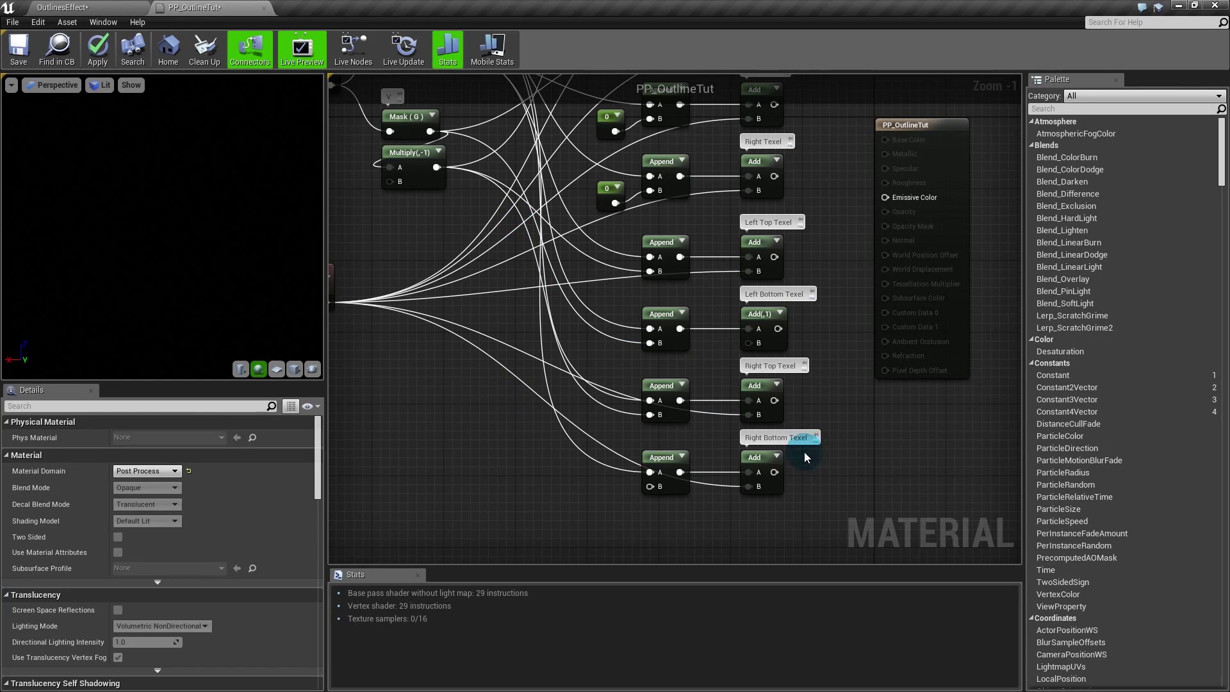
drag(430, 131, 652, 487)
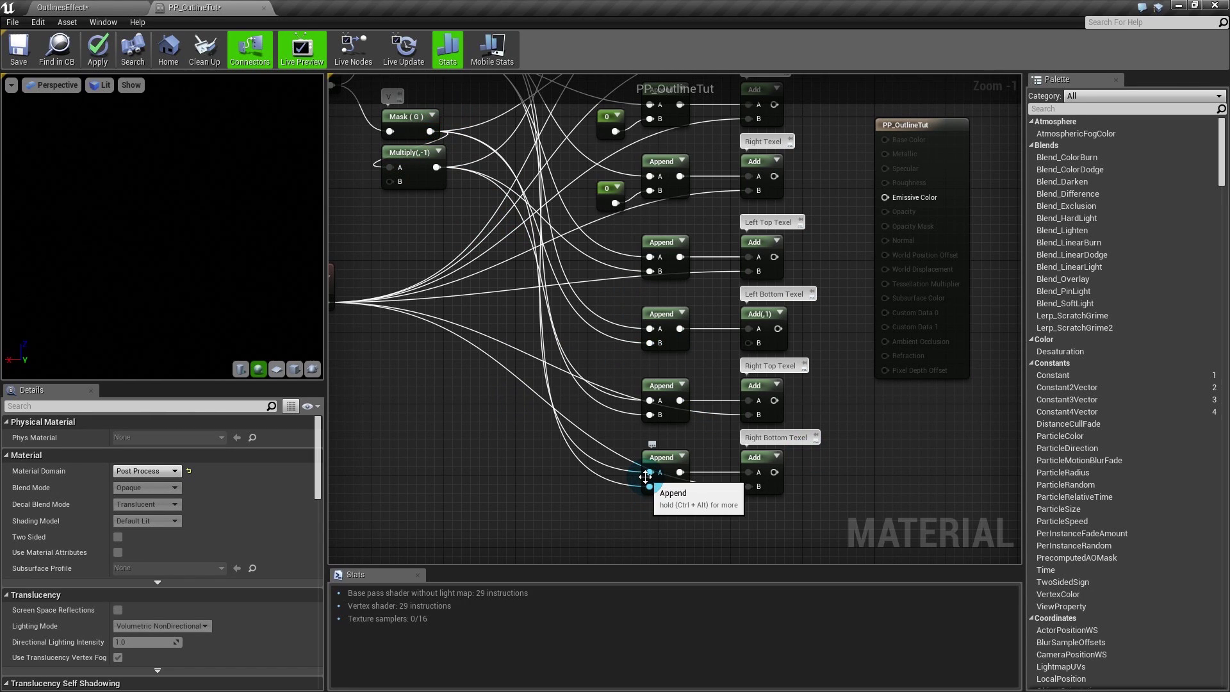
Step: Connect the ScreenPosition output to the B input of the Left Bottom Texel Add node
scroll(753, 372, down, 1)
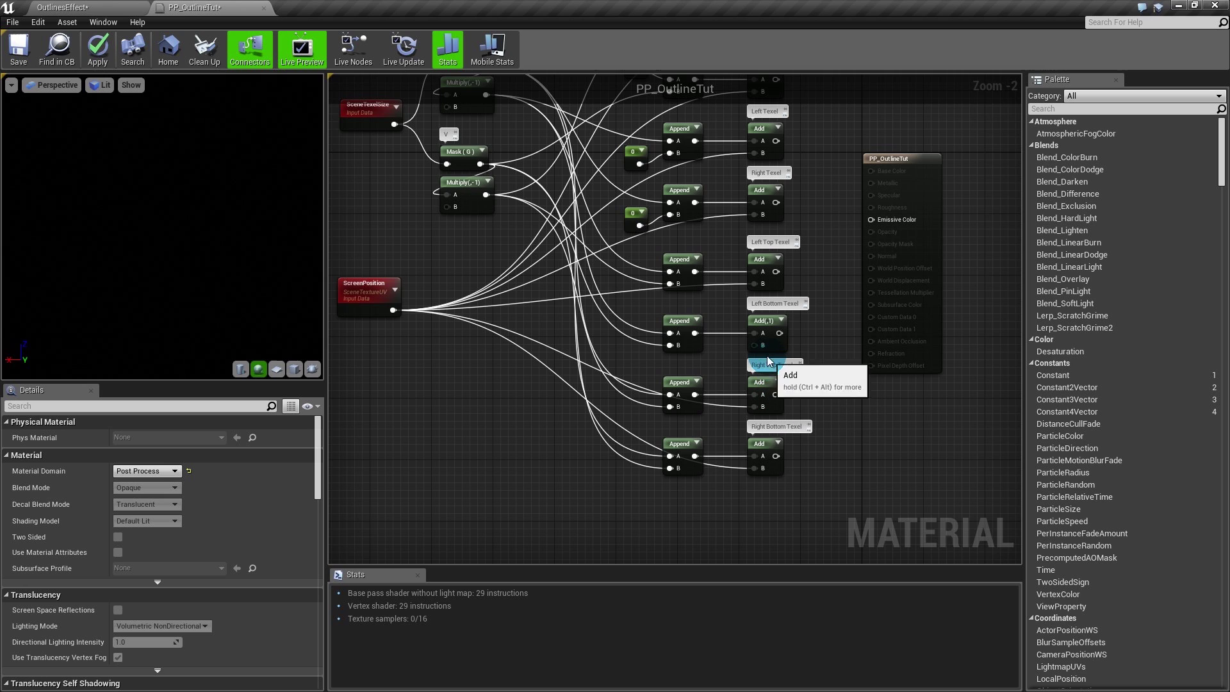
drag(755, 347, 397, 314)
scroll(768, 273, down, 1)
right_drag(771, 266, 764, 361)
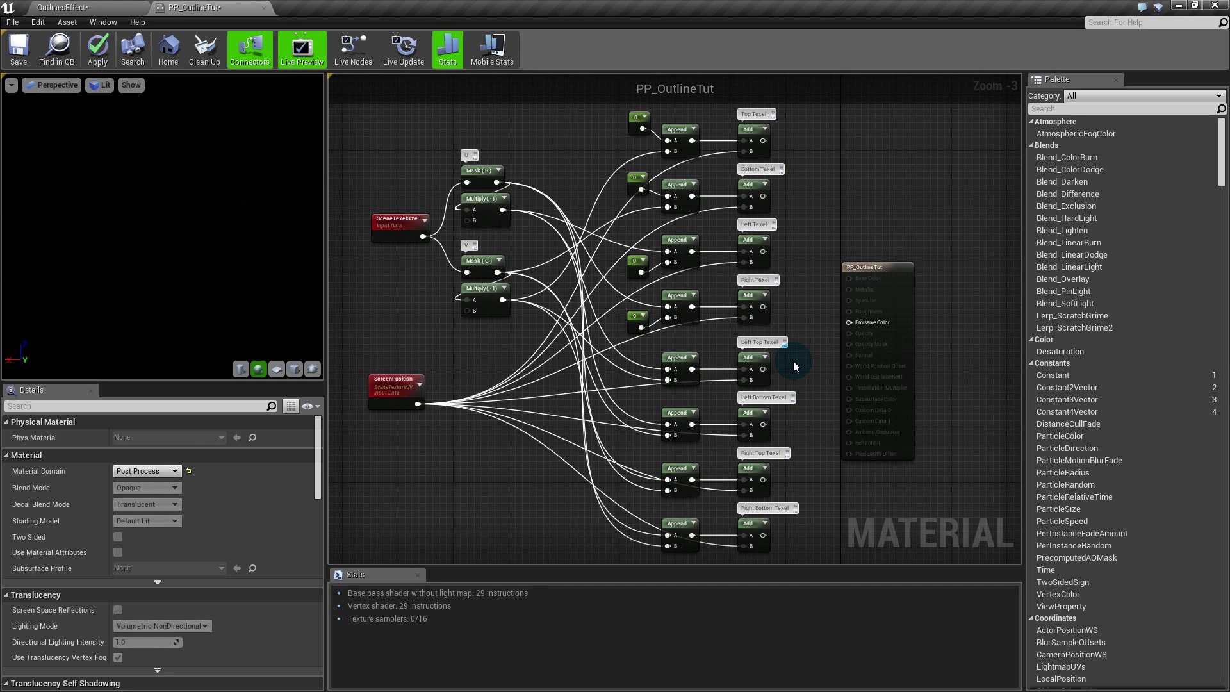
Step: Move the whole texel offset node network farther away from the PP_OutlineTut result node
scroll(788, 346, down, 1)
drag(787, 140, 458, 528)
drag(471, 388, 341, 388)
click(713, 352)
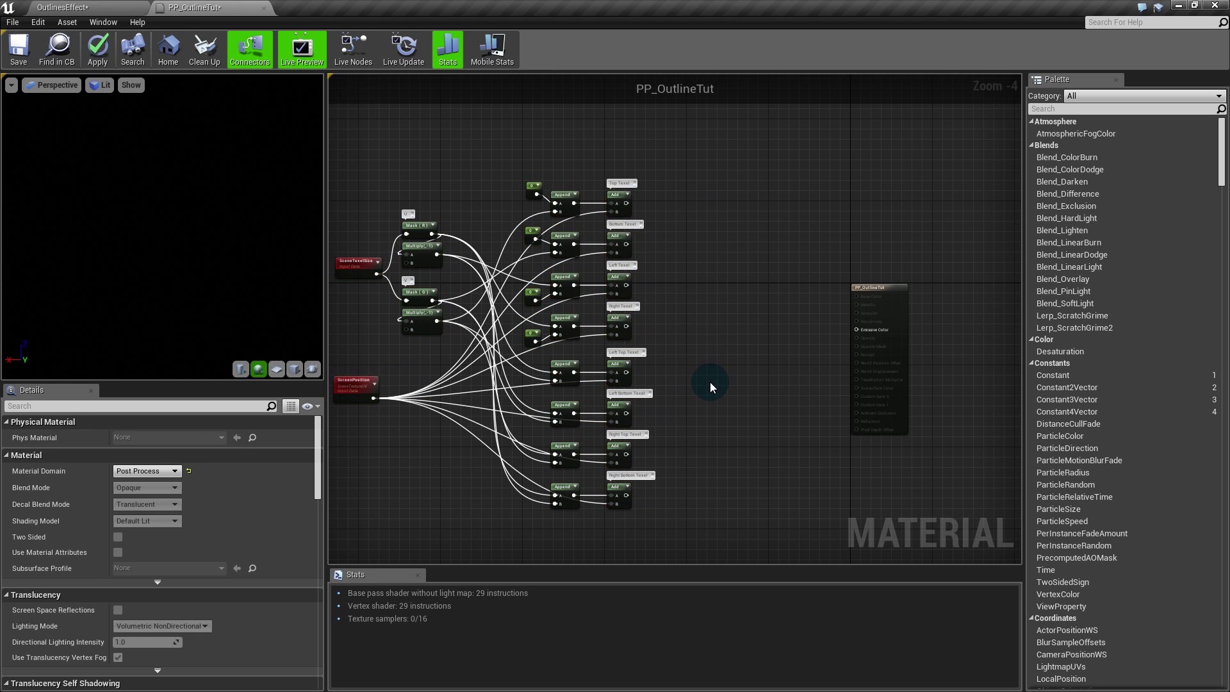
Step: Add a SceneTexture node beside the Top Texel Add node
scroll(662, 215, up, 2)
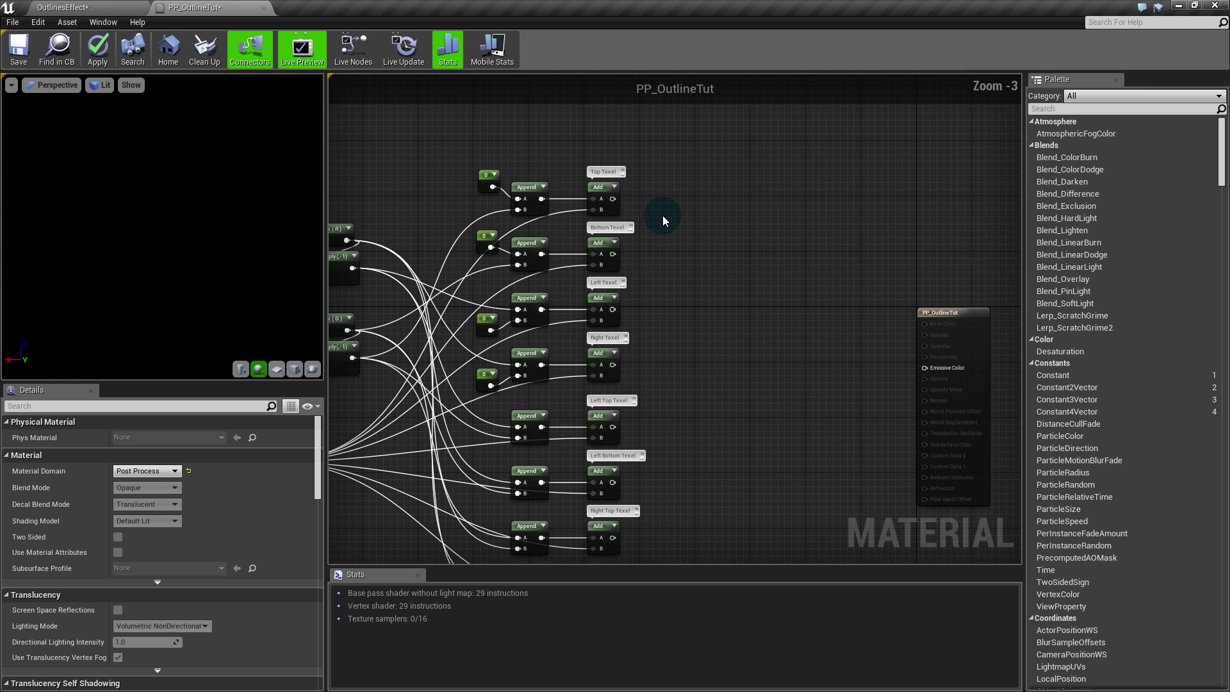
right_click(664, 160)
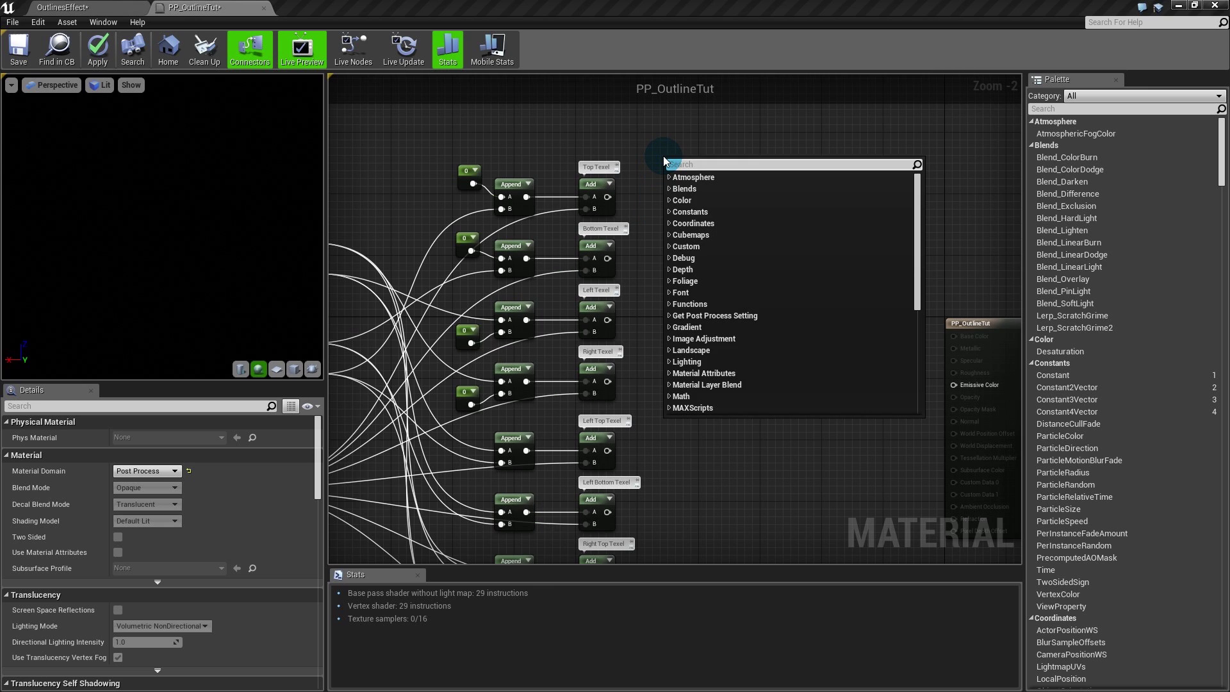
text(scnete)
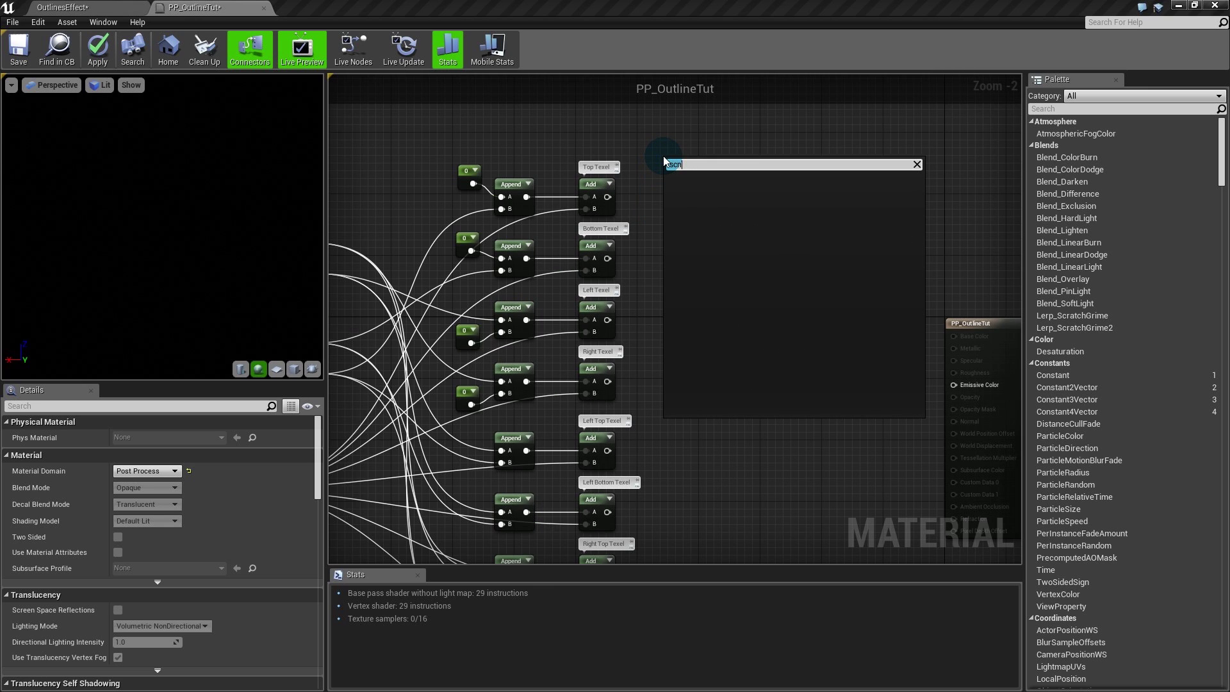
key(BackSpace)
key(BackSpace)
key(BackSpace)
key(BackSpace)
text(enetexture)
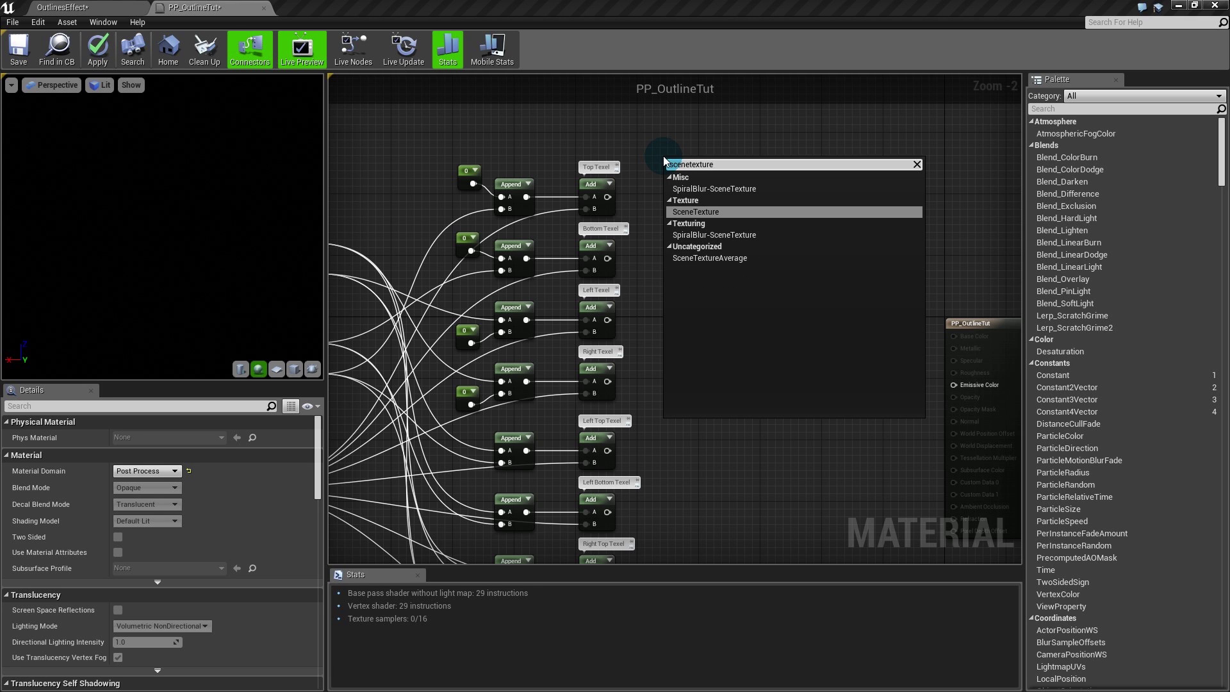
key(Return)
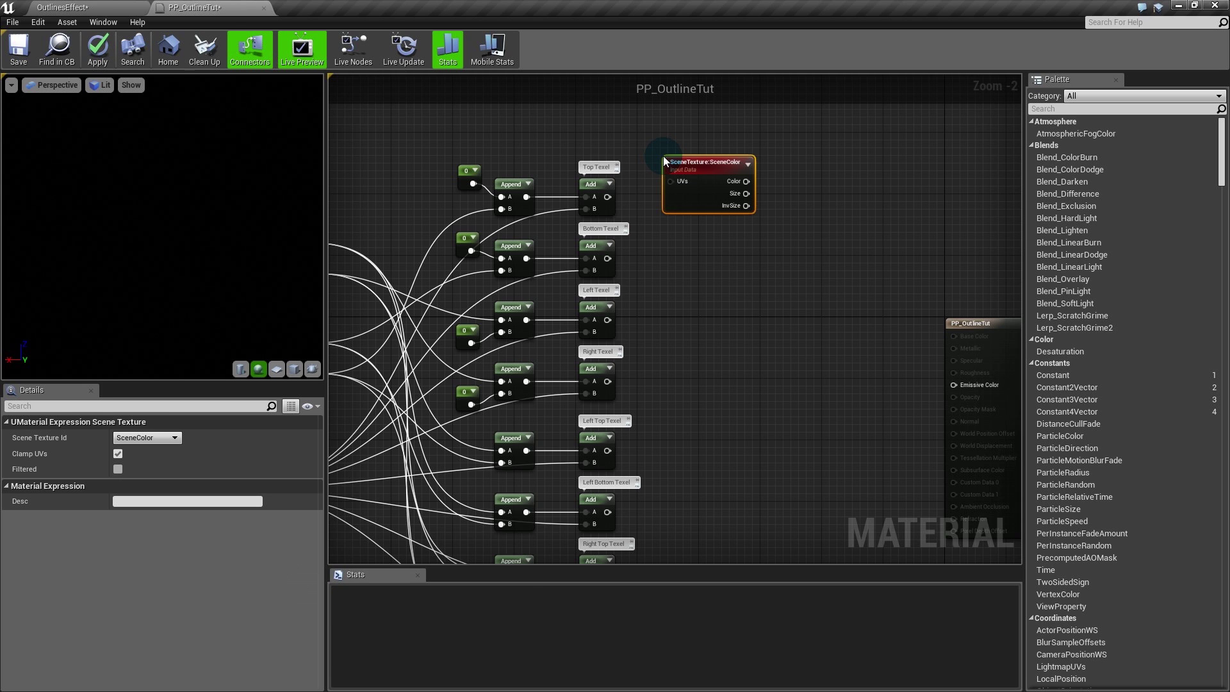
Step: Set the new node's Scene Texture Id to CustomDepth and connect the Top Texel Add output to its UVs input
click(148, 438)
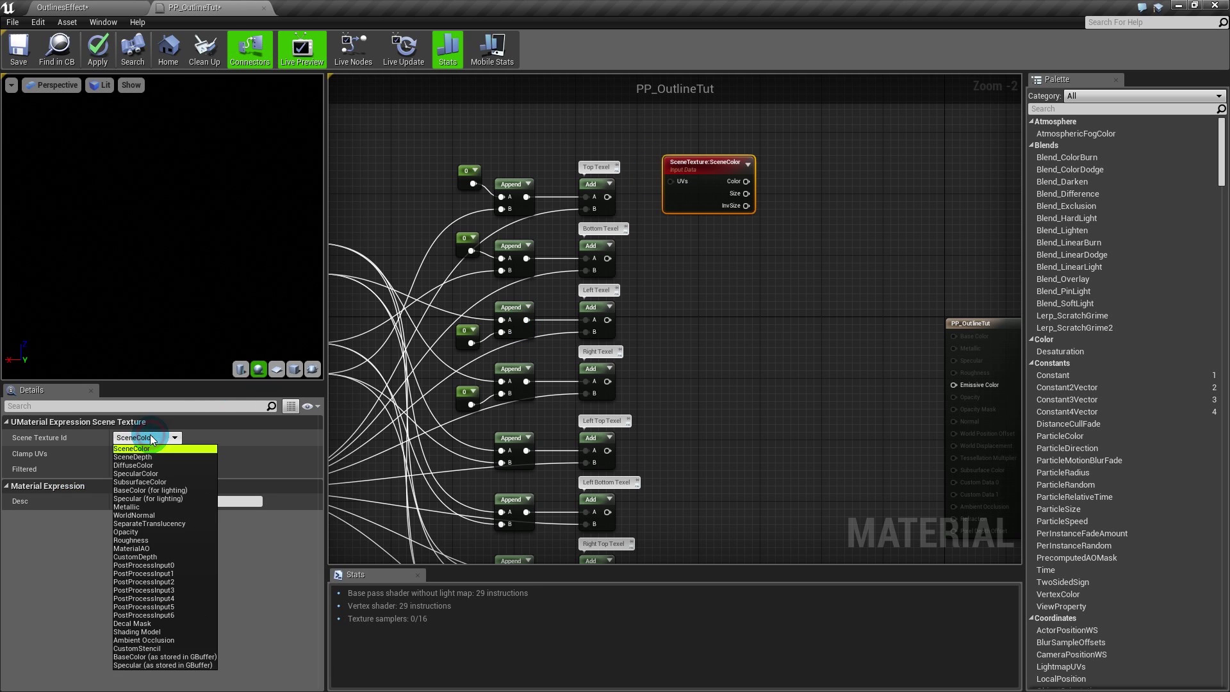
click(152, 557)
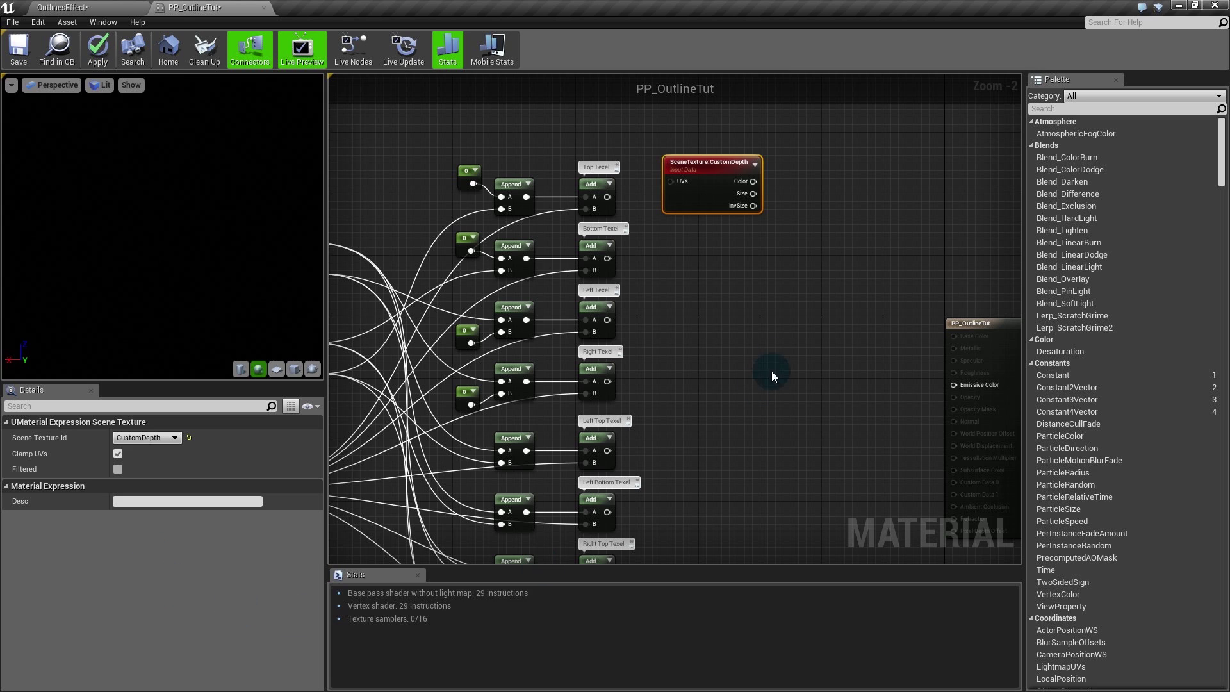
drag(608, 196, 675, 184)
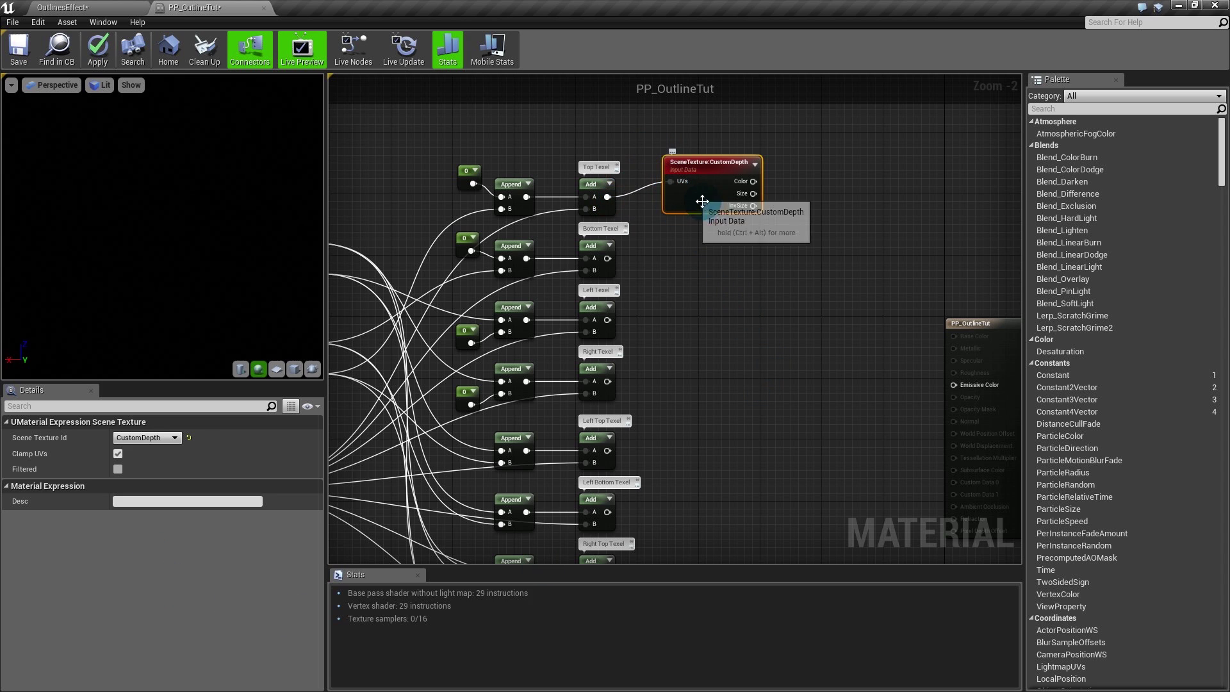
Step: Attach a ComponentMask to the CustomDepth node's Color output, with only the R channel enabled
right_drag(788, 266, 693, 274)
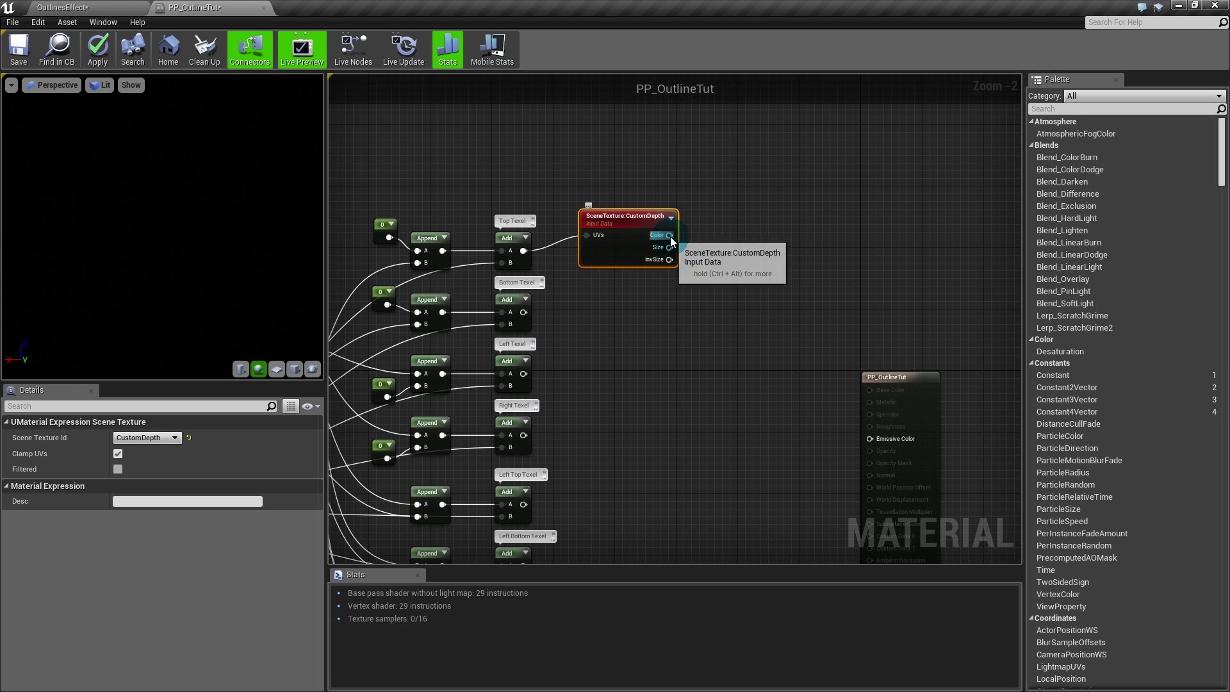
drag(671, 236, 698, 227)
text(component)
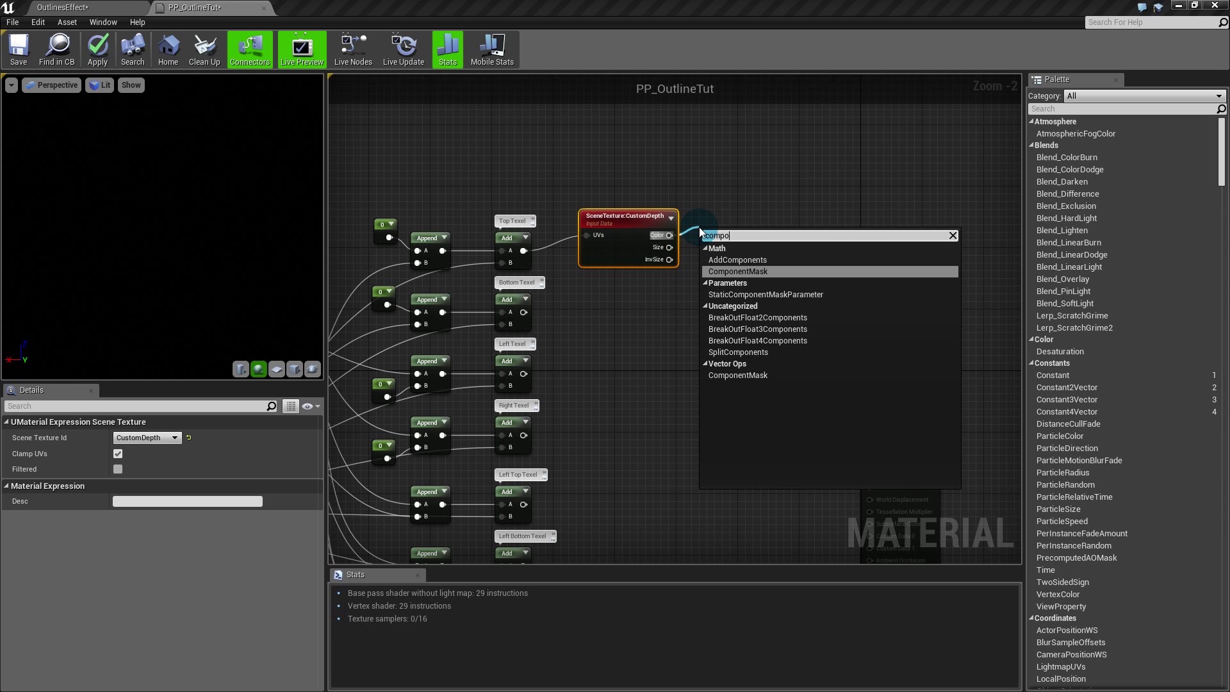
key(Return)
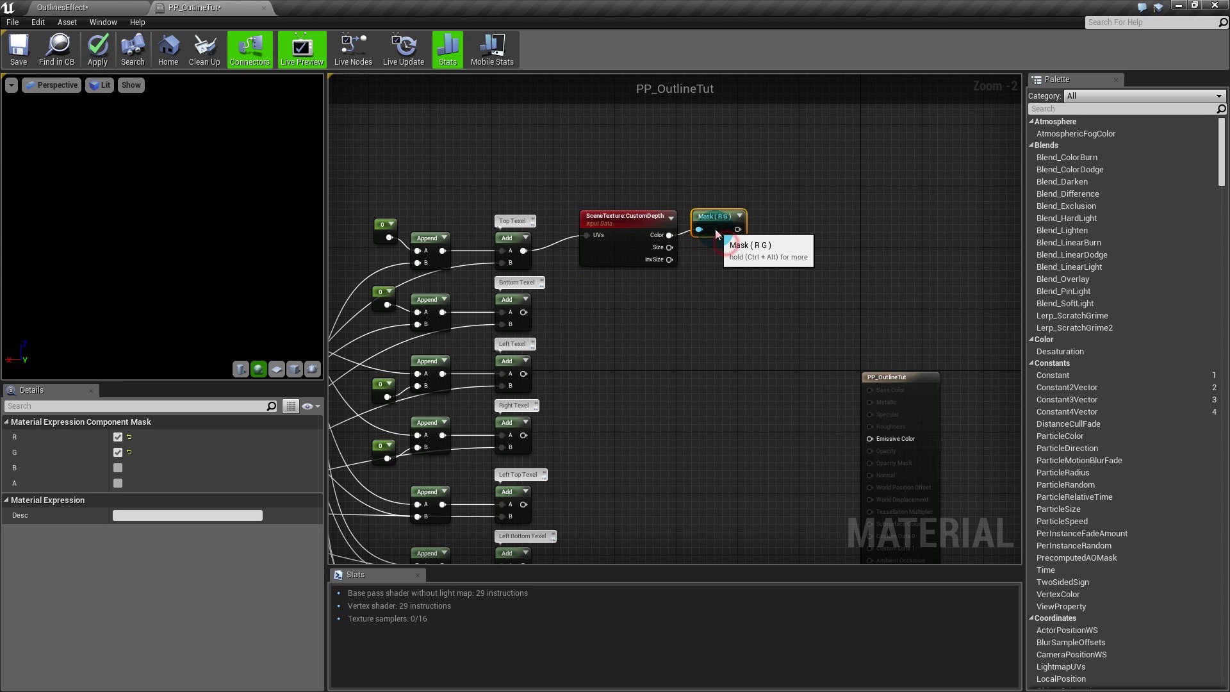
click(118, 453)
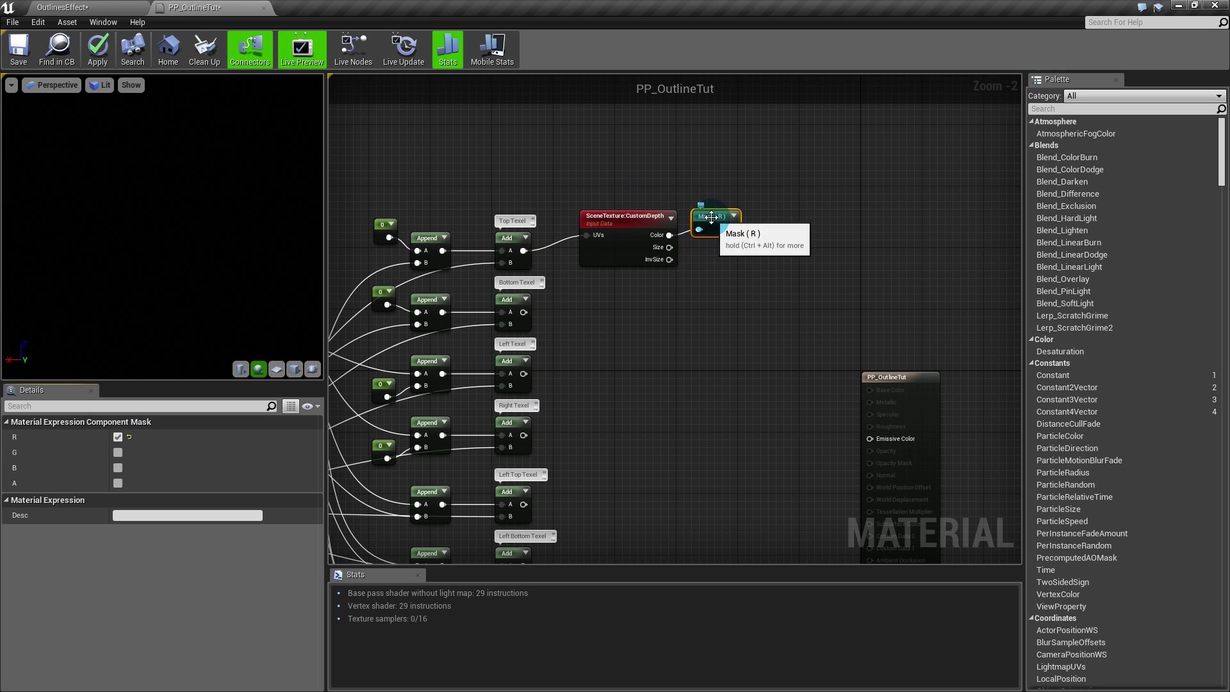
drag(715, 217, 708, 225)
click(739, 201)
Step: Copy the CustomDepth and Mask (R) pair beside the Bottom Texel row and connect that row's Add output to the copy's UVs
right_drag(662, 322, 678, 229)
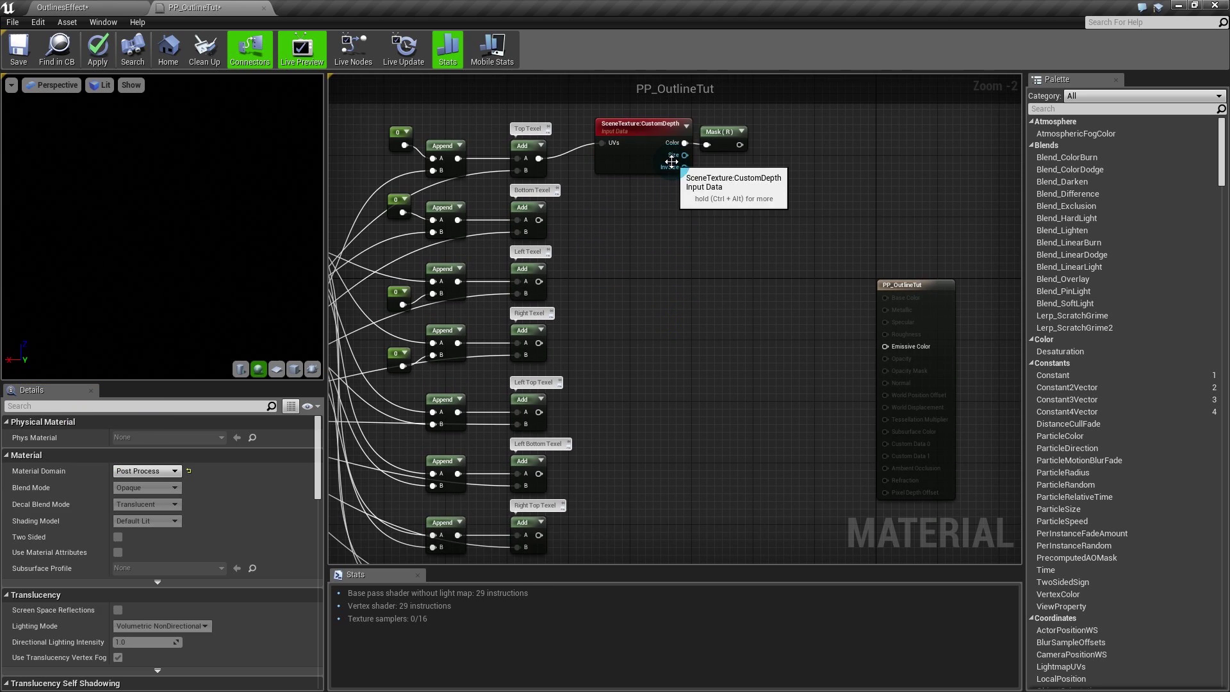
right_drag(657, 297, 733, 421)
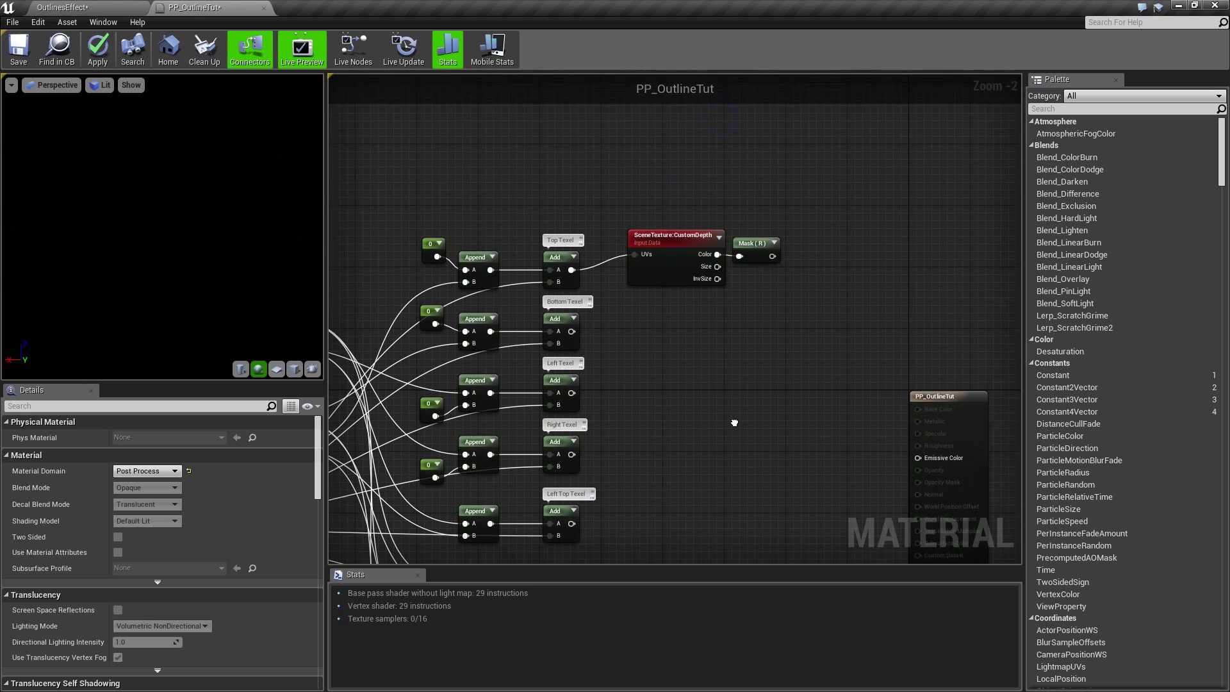
drag(690, 235, 688, 234)
key(ctrl+c)
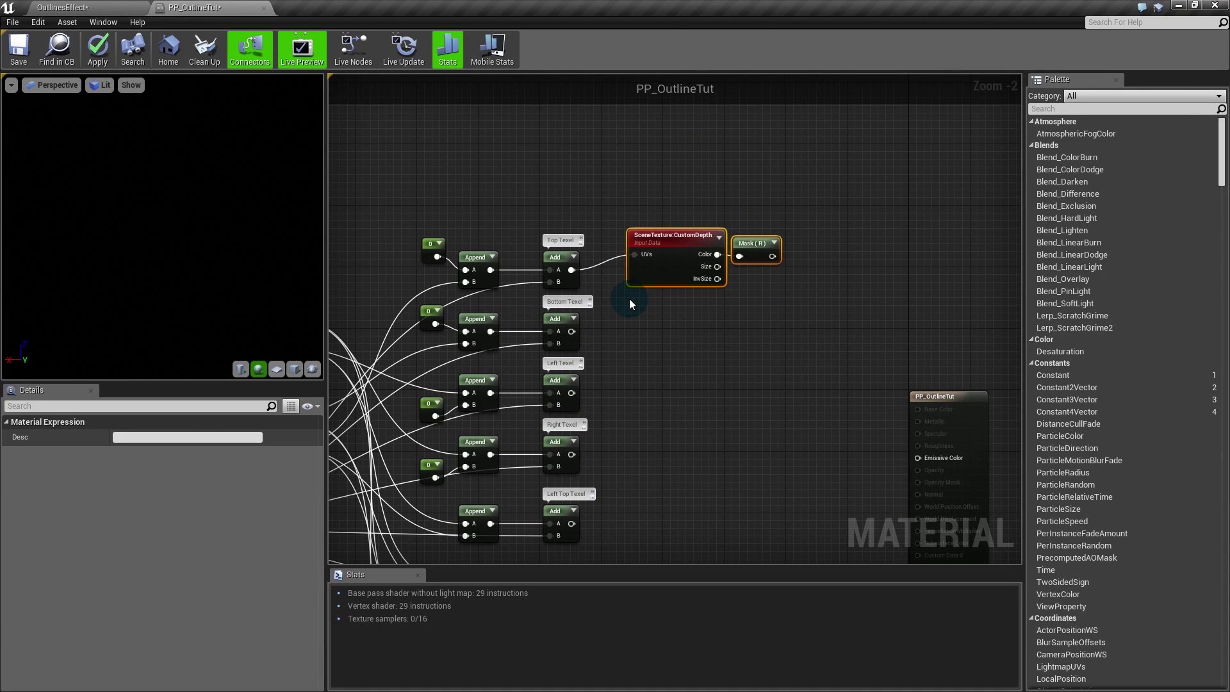
key(ctrl+v)
drag(610, 313, 658, 313)
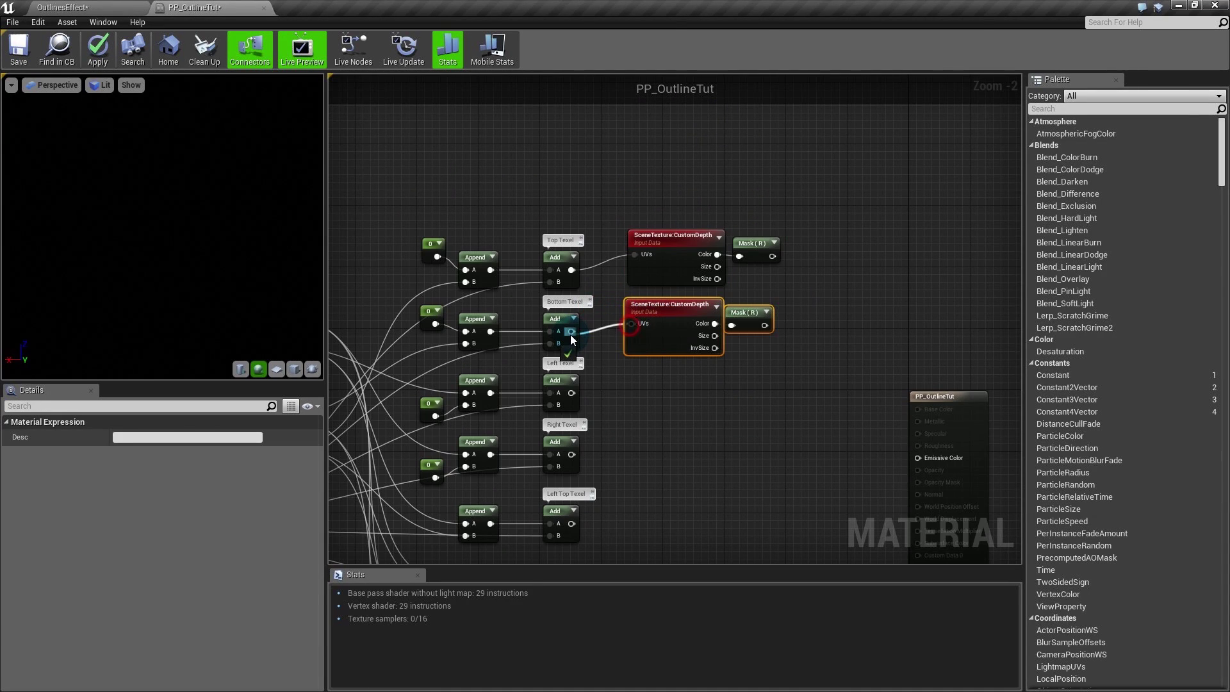
drag(571, 331, 632, 324)
Step: Duplicate both CustomDepth and Mask (R) pairs for the Left and Right Texel rows, and connect each row's Add output to its UVs
right_drag(716, 445, 694, 394)
drag(759, 309, 602, 176)
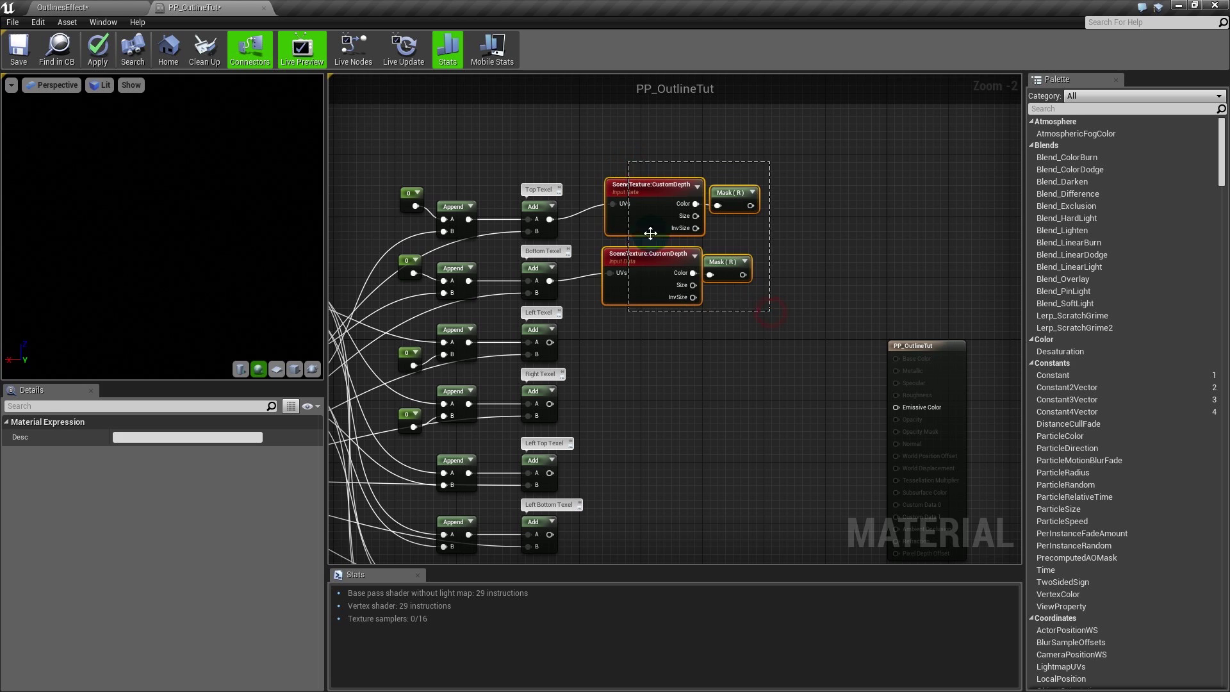
key(ctrl+c)
key(ctrl+v)
drag(596, 337, 550, 343)
drag(550, 403, 610, 411)
drag(654, 474, 734, 428)
drag(662, 436, 661, 428)
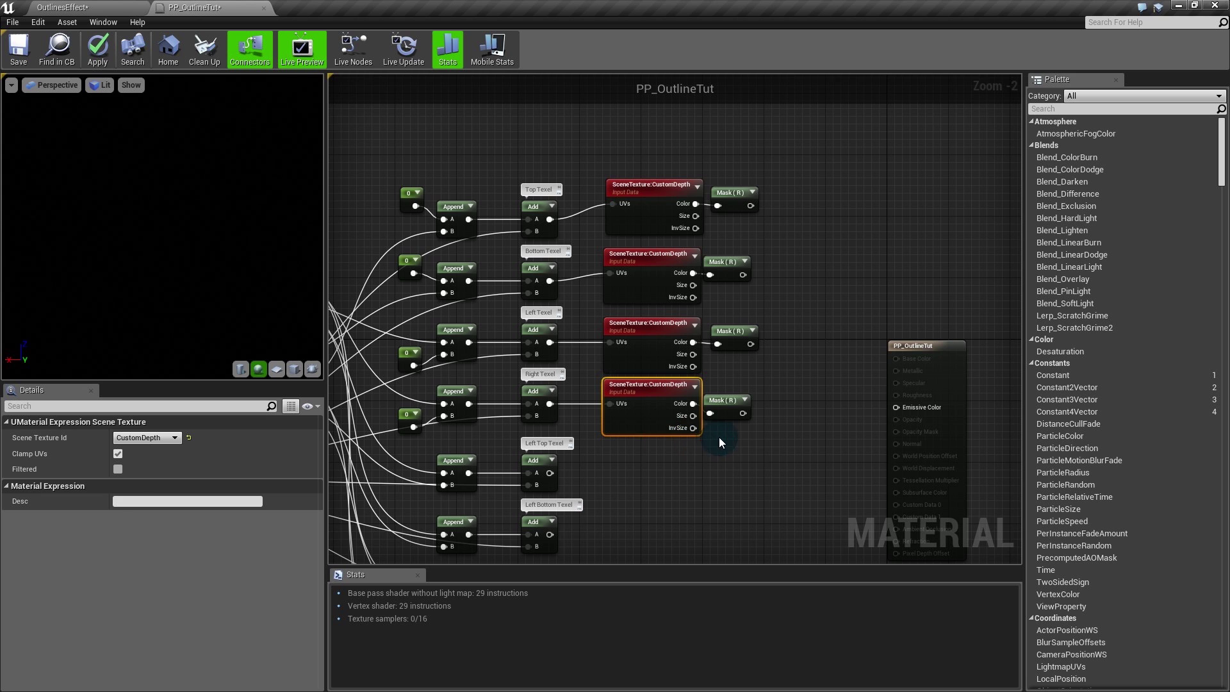
Step: Duplicate all four CustomDepth and Mask (R) pairs and place the copies beside the four diagonal texel rows
drag(761, 438, 658, 315)
right_drag(700, 459, 683, 330)
right_drag(767, 335, 731, 417)
drag(731, 416, 588, 134)
right_drag(667, 421, 667, 275)
key(ctrl+c)
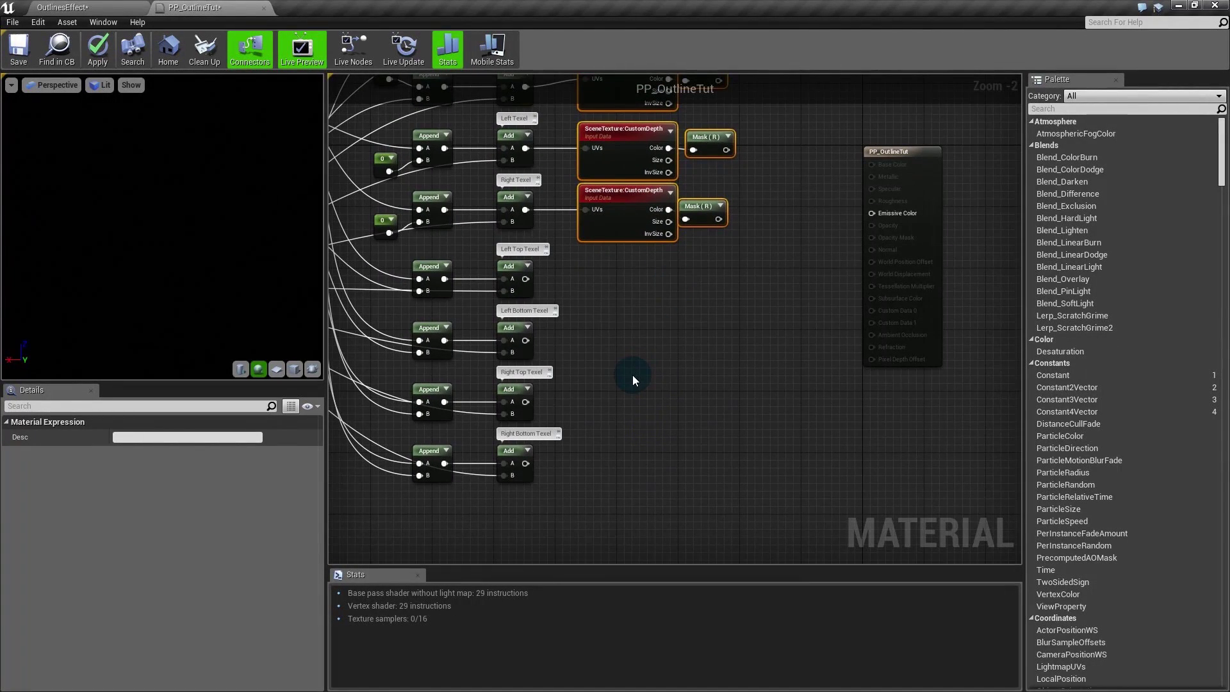
key(ctrl+v)
drag(622, 289, 609, 261)
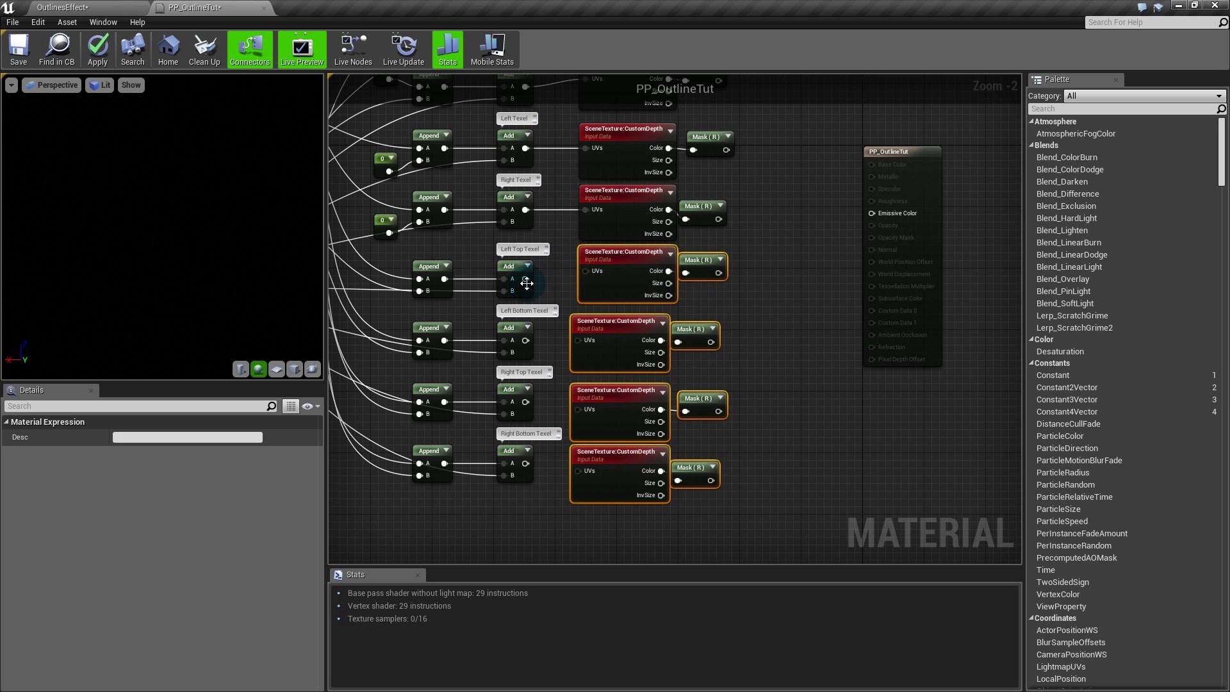
Step: Connect the four diagonal texel Add outputs to the UVs inputs of their CustomDepth nodes
drag(526, 279, 587, 271)
drag(578, 340, 526, 340)
drag(525, 404, 578, 409)
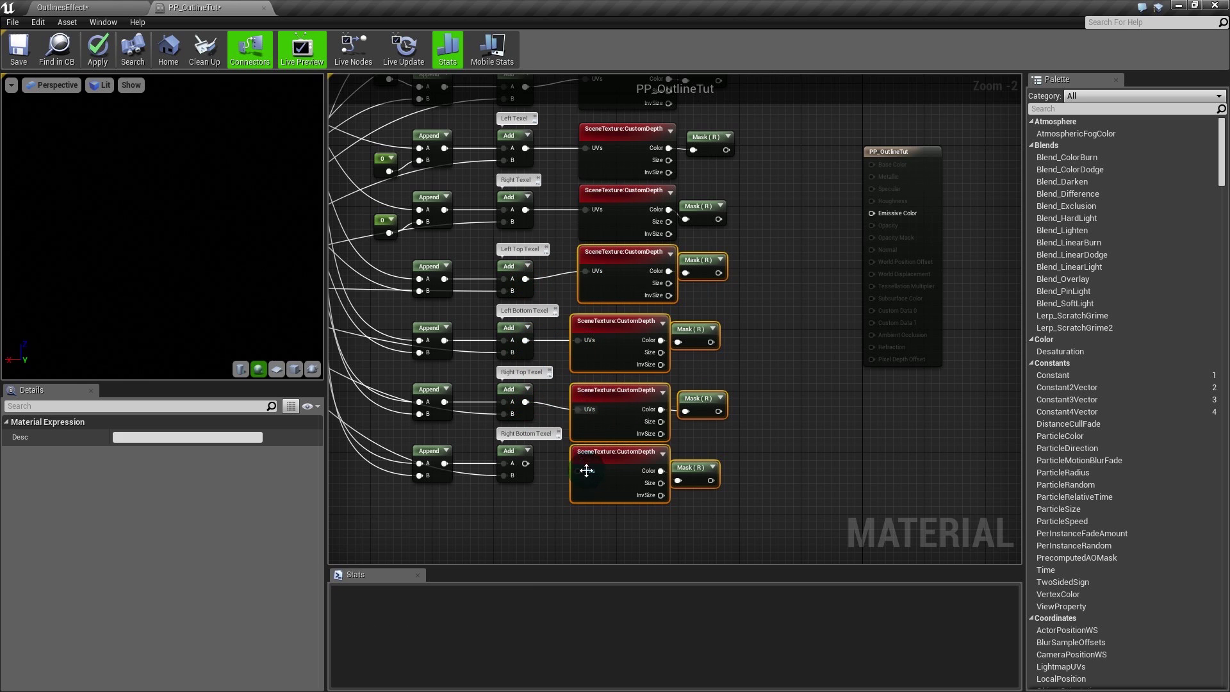
drag(579, 471, 528, 463)
click(719, 412)
Step: Shift the Mask (R) nodes farther away from their CustomDepth nodes
scroll(664, 448, down, 4)
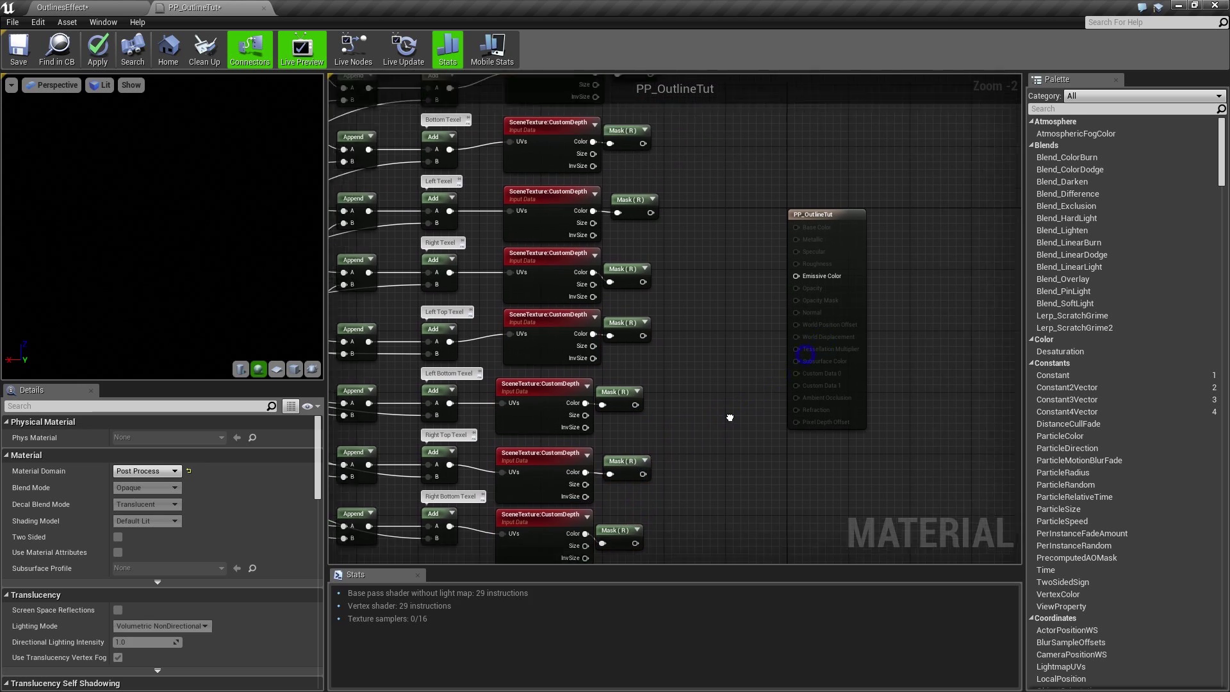
drag(661, 187, 617, 506)
click(660, 435)
scroll(563, 379, up, 2)
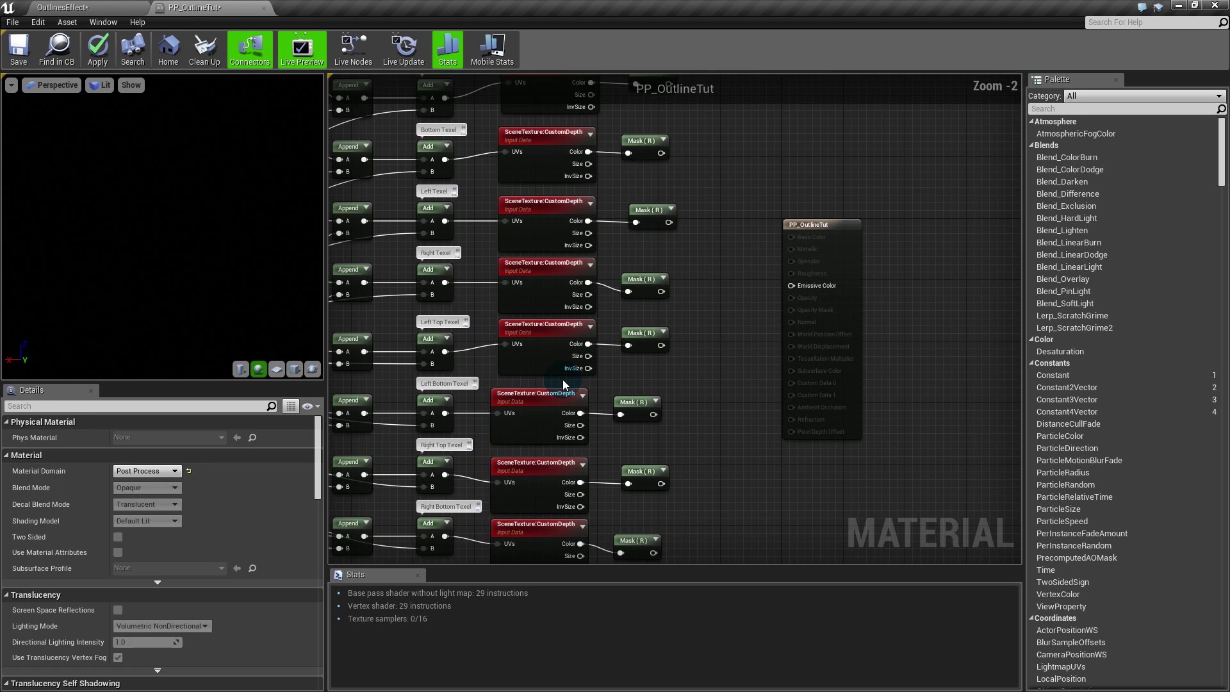
Step: Move the PP_OutlineTut result node farther from the masks to make room for more nodes
scroll(562, 379, down, 1)
right_drag(638, 135, 687, 165)
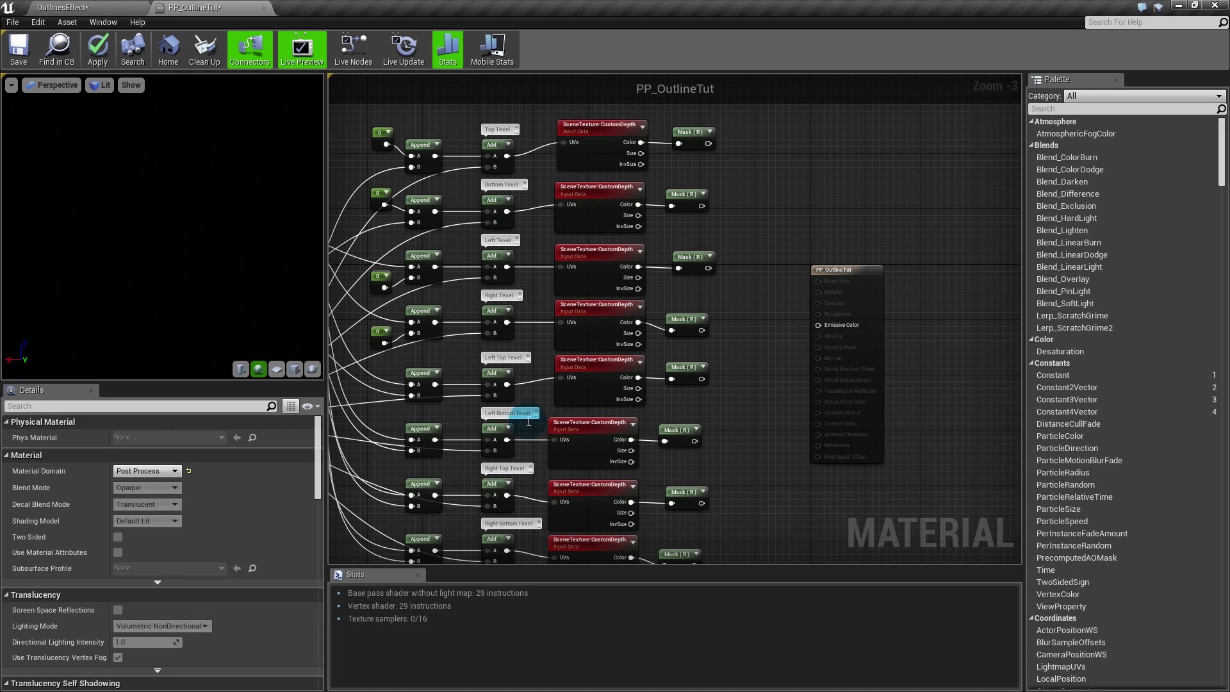
right_drag(778, 238, 694, 233)
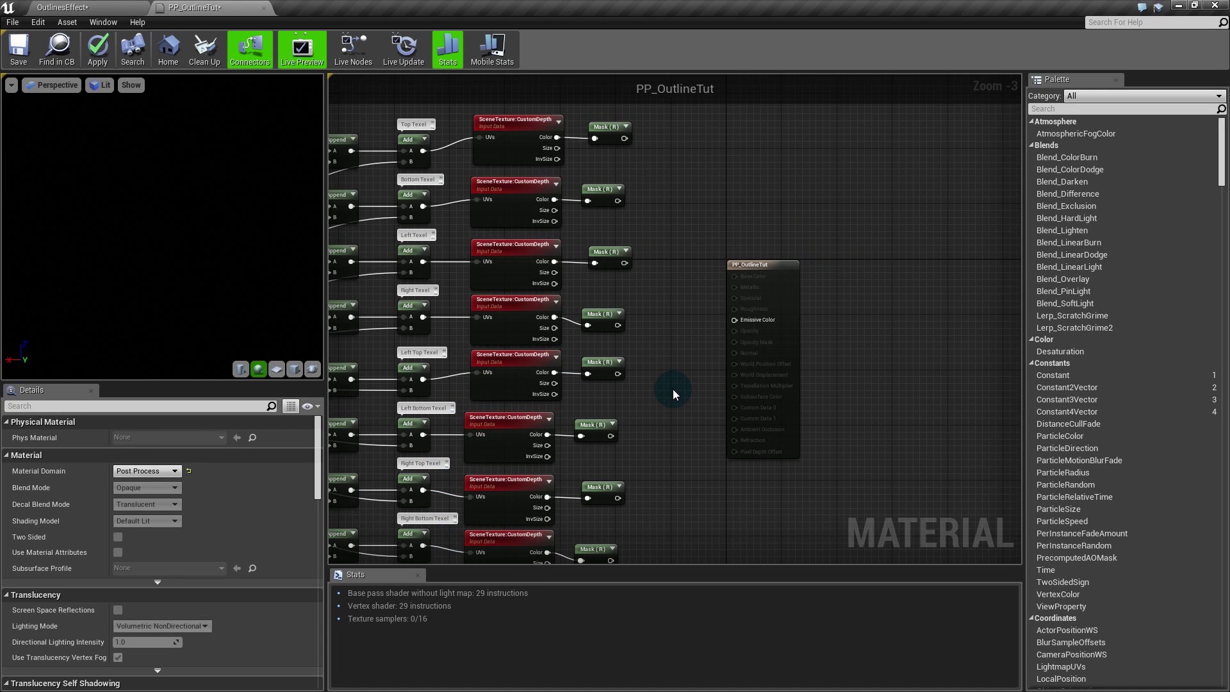
drag(747, 265, 878, 264)
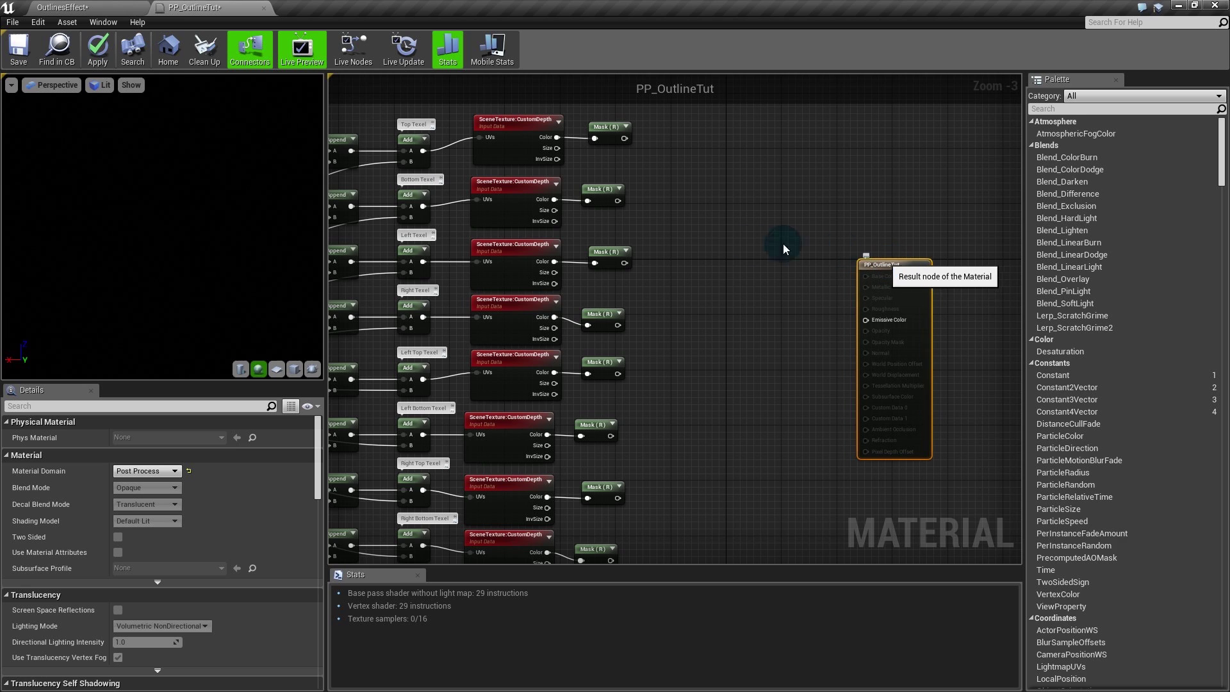
click(693, 250)
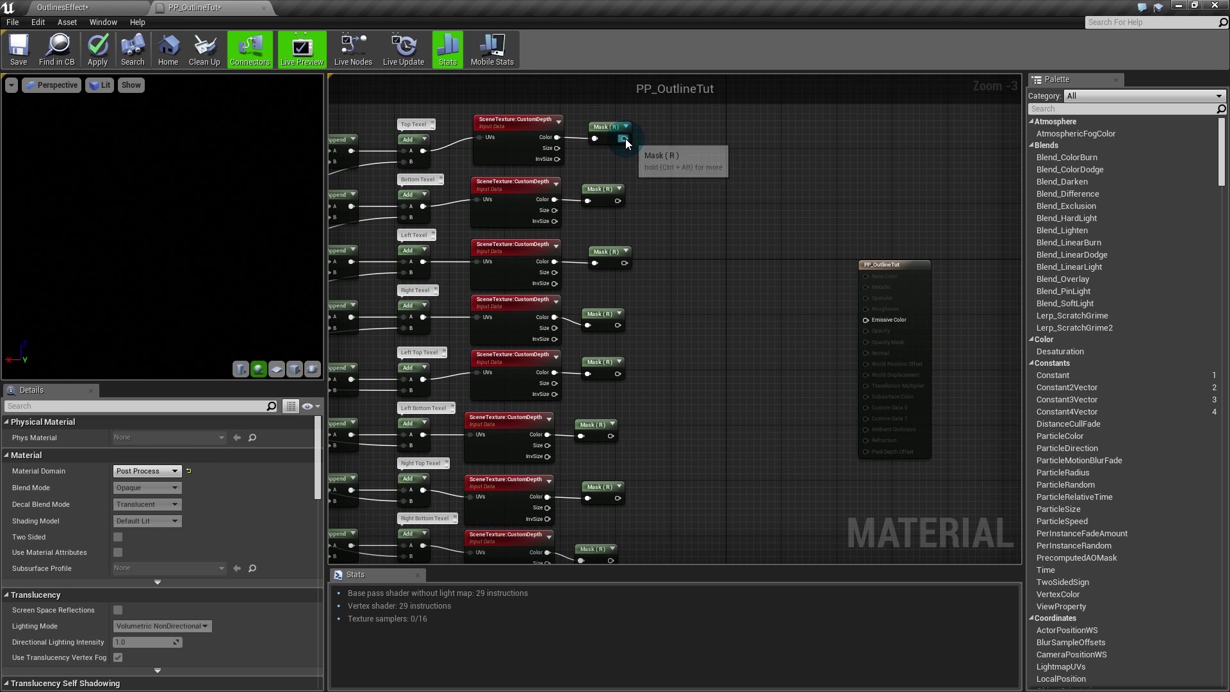
Step: Create an Add node that takes the Top Texel and Bottom Texel masks as its A and B inputs
key(a)
click(649, 146)
drag(624, 139, 620, 206)
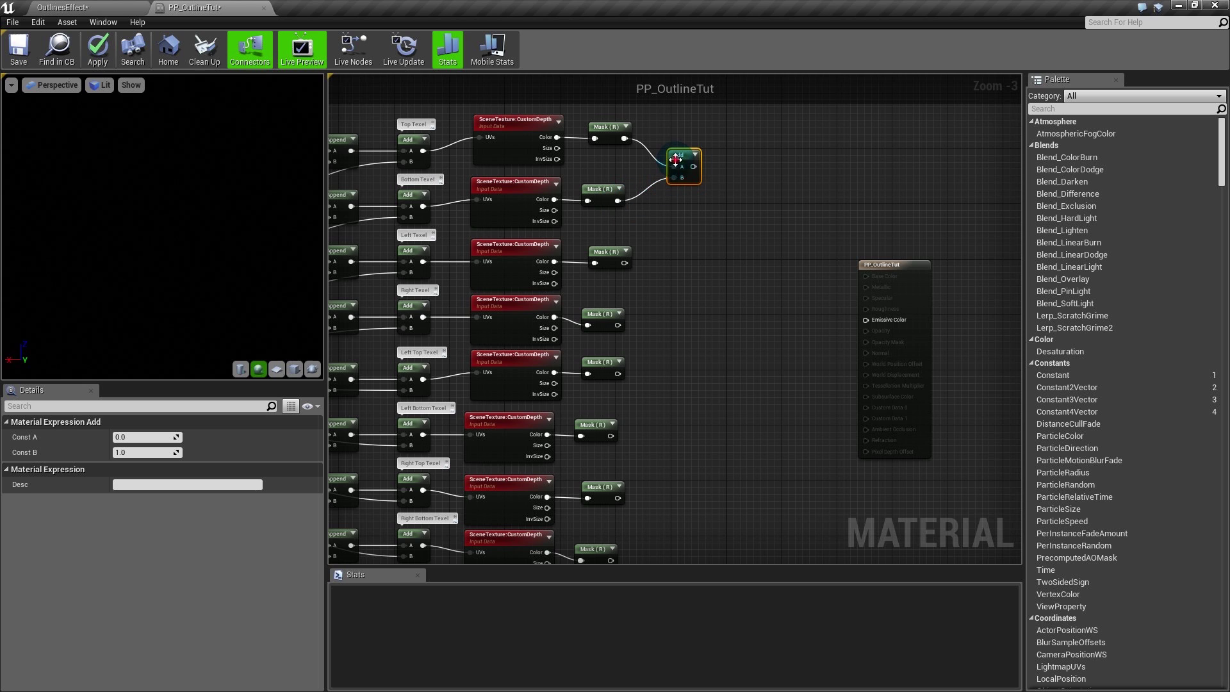
Step: Create another Add node that takes the Left Texel and Right Texel masks as its A and B inputs
key(a)
click(666, 269)
drag(625, 264, 619, 324)
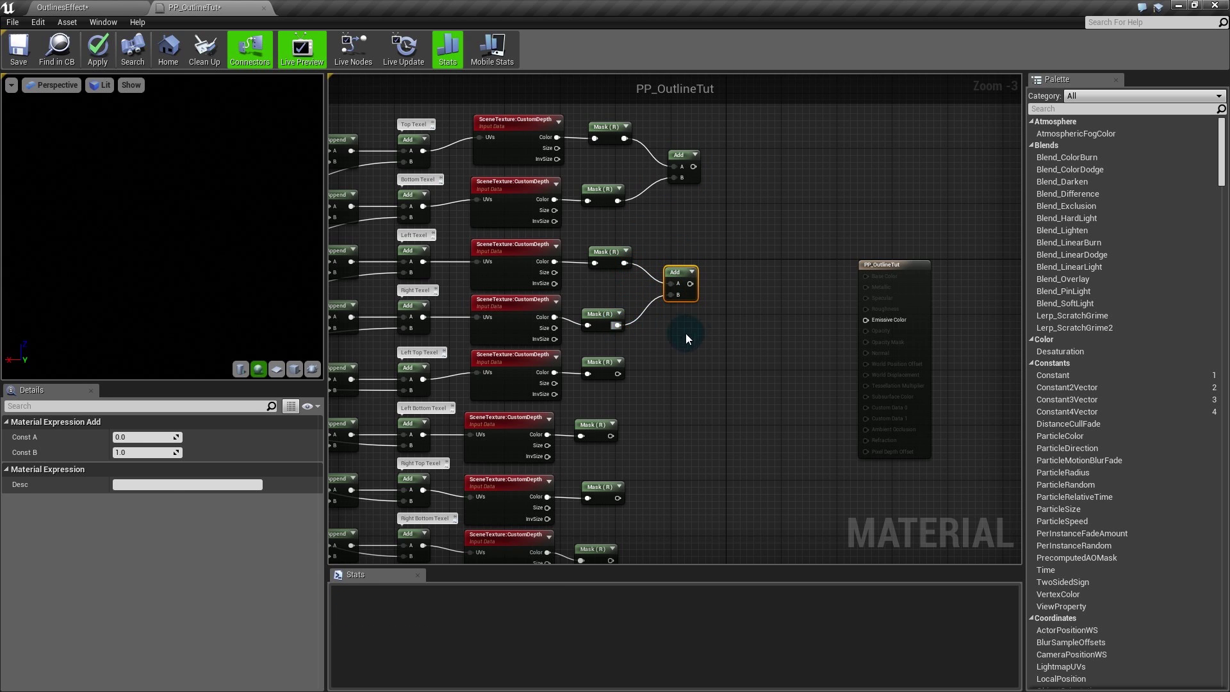
Step: Duplicate the two mask-summing Add nodes and place the copies beside the four diagonal texel masks
right_drag(688, 338, 684, 282)
drag(727, 123, 669, 227)
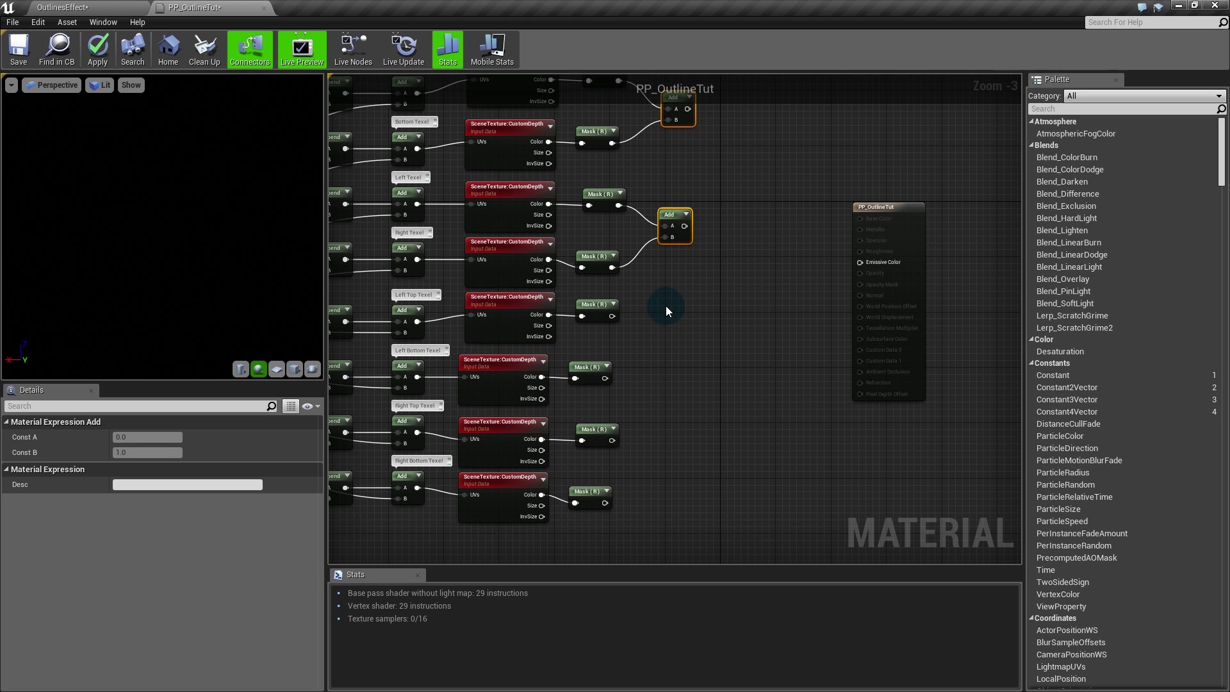
key(ctrl+v)
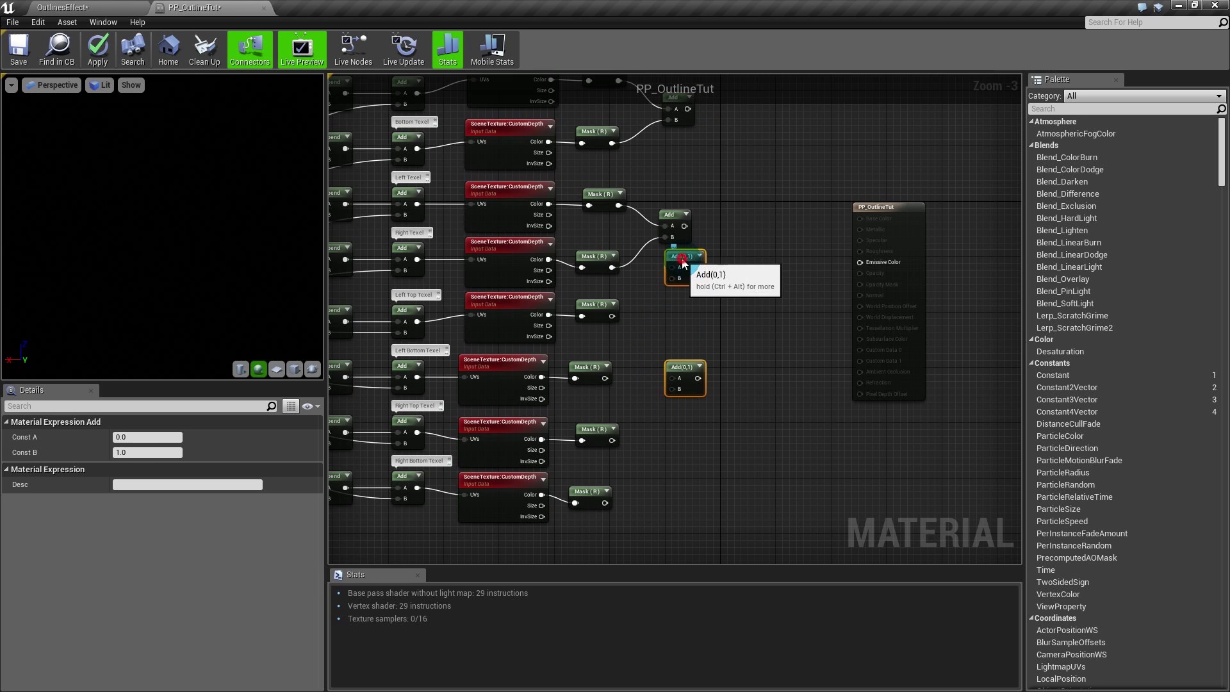
drag(682, 260, 671, 336)
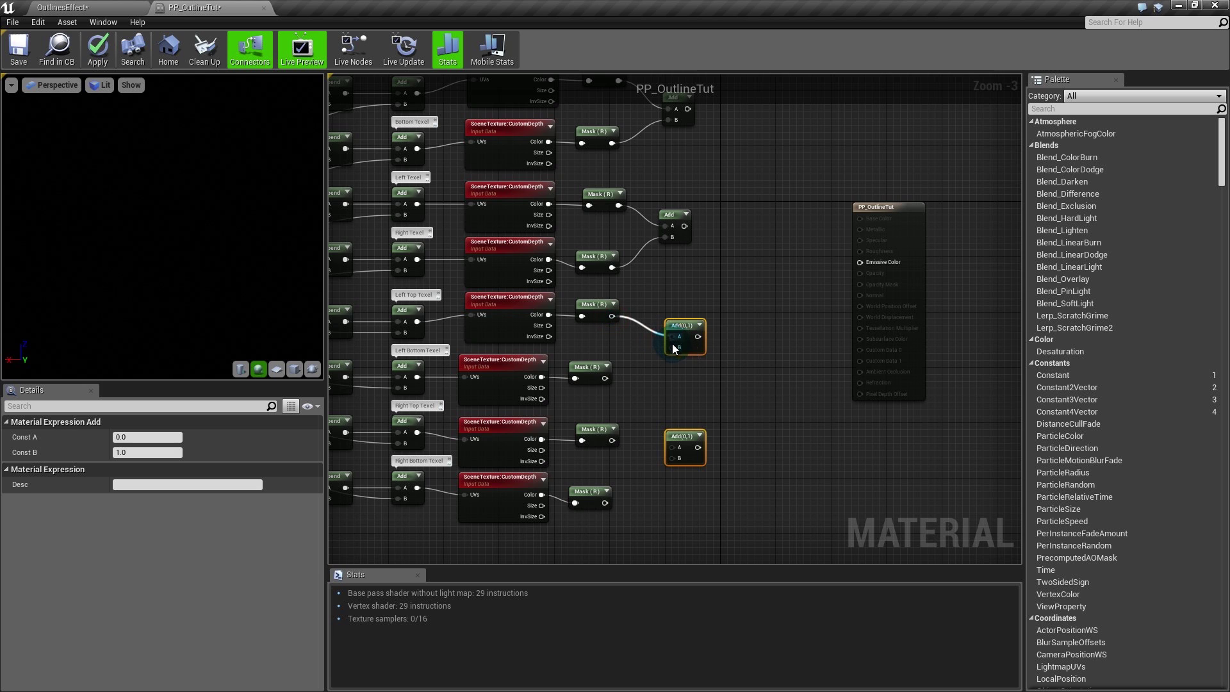
Step: Connect the four diagonal texel masks to the A and B inputs of the two duplicated Add nodes
drag(605, 378, 671, 347)
drag(613, 440, 606, 501)
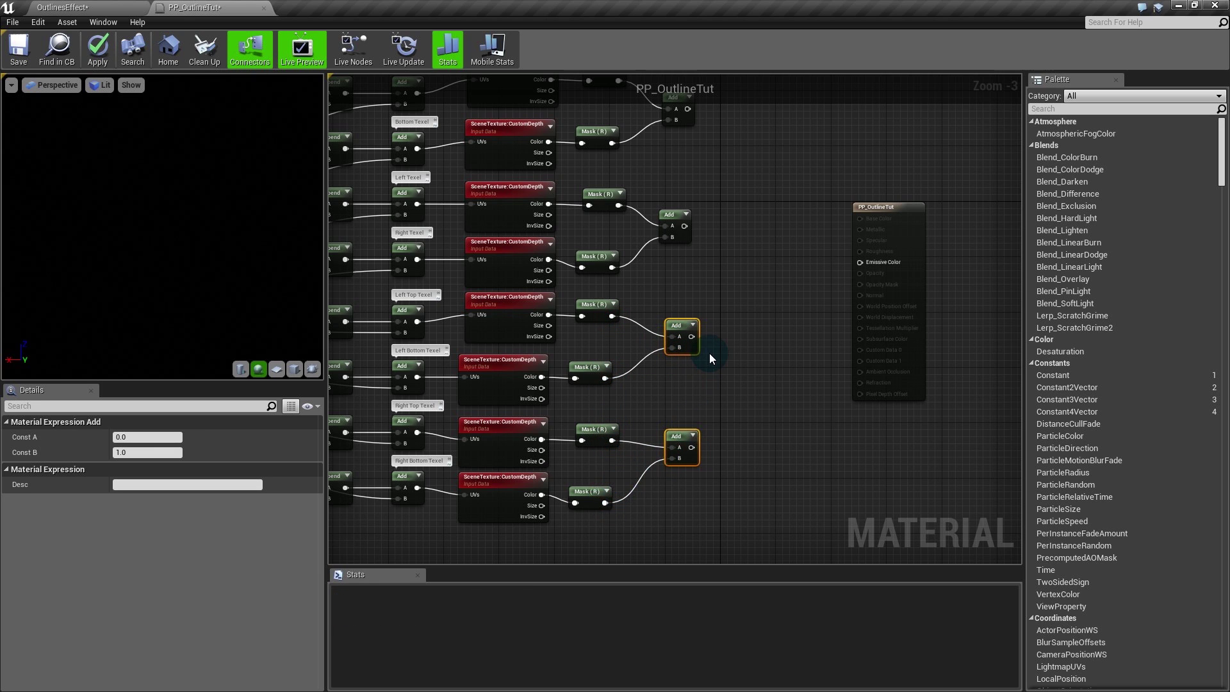
scroll(710, 353, down, 1)
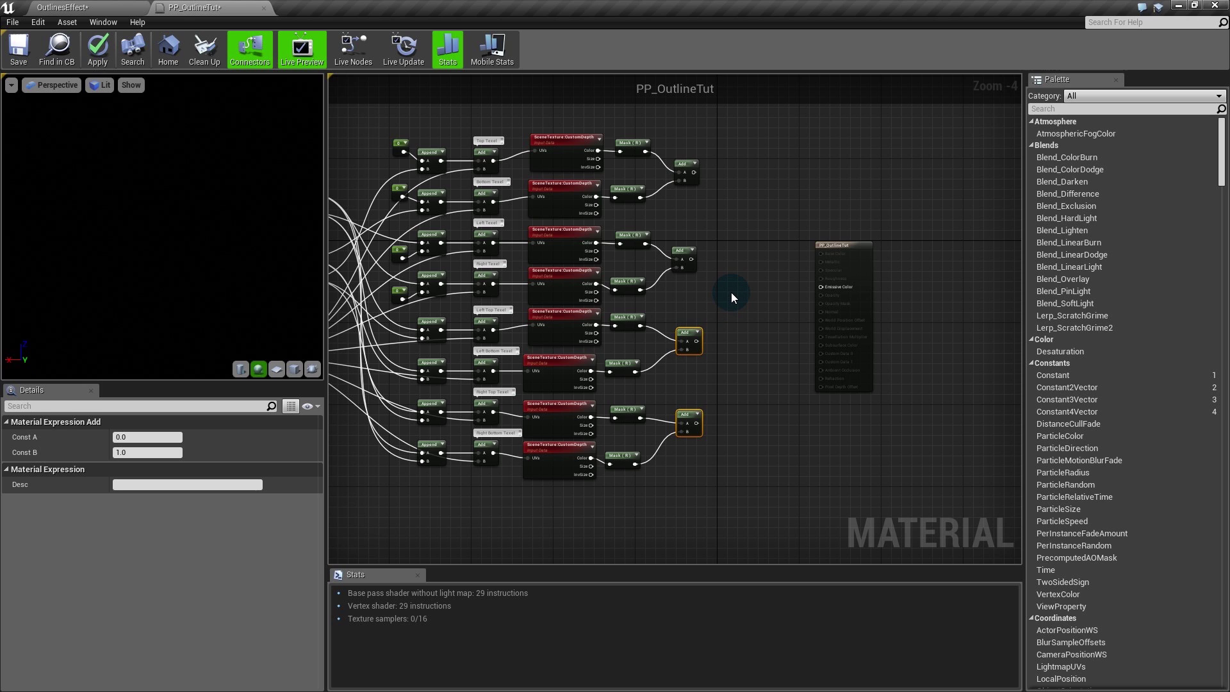
Step: Paste two more Add nodes, one summing the two upper pair sums and the other summing the two diagonal pair sums
key(ctrl+v)
click(743, 252)
drag(747, 248, 694, 173)
click(747, 235)
drag(692, 259, 749, 268)
drag(748, 342, 696, 423)
right_drag(761, 395, 624, 396)
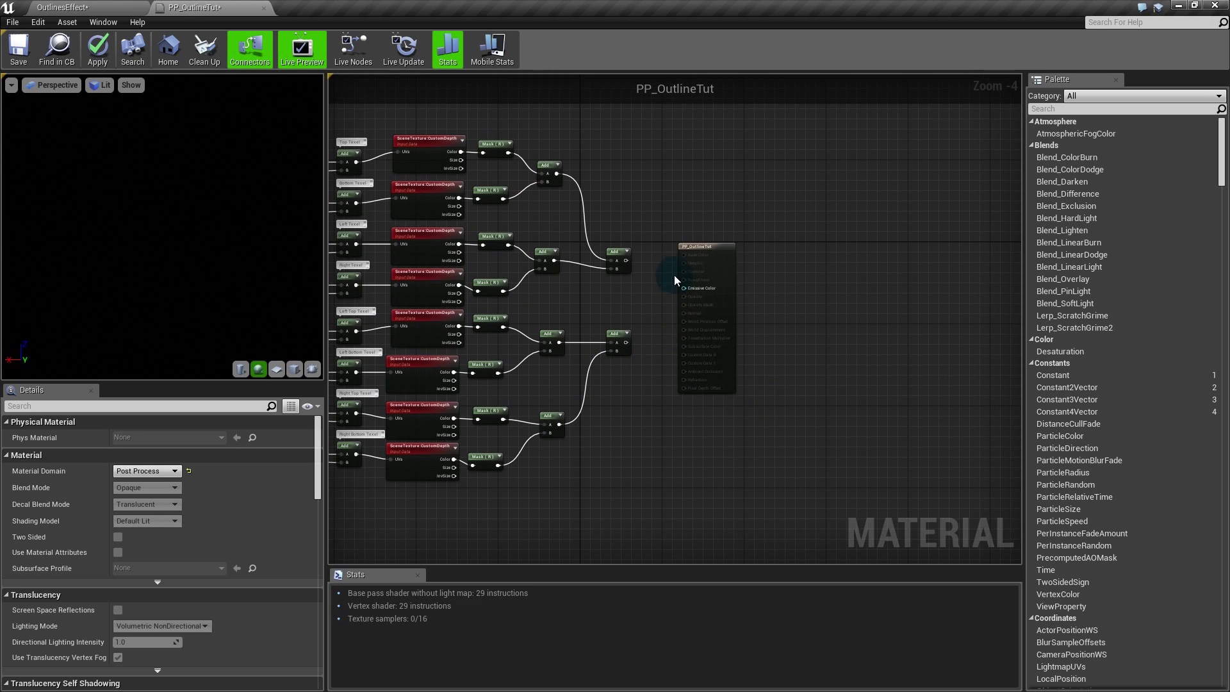
Step: Move the result node farther away and create a final Add node that takes the two combined sums as A and B
drag(708, 254, 763, 246)
click(718, 213)
click(648, 276)
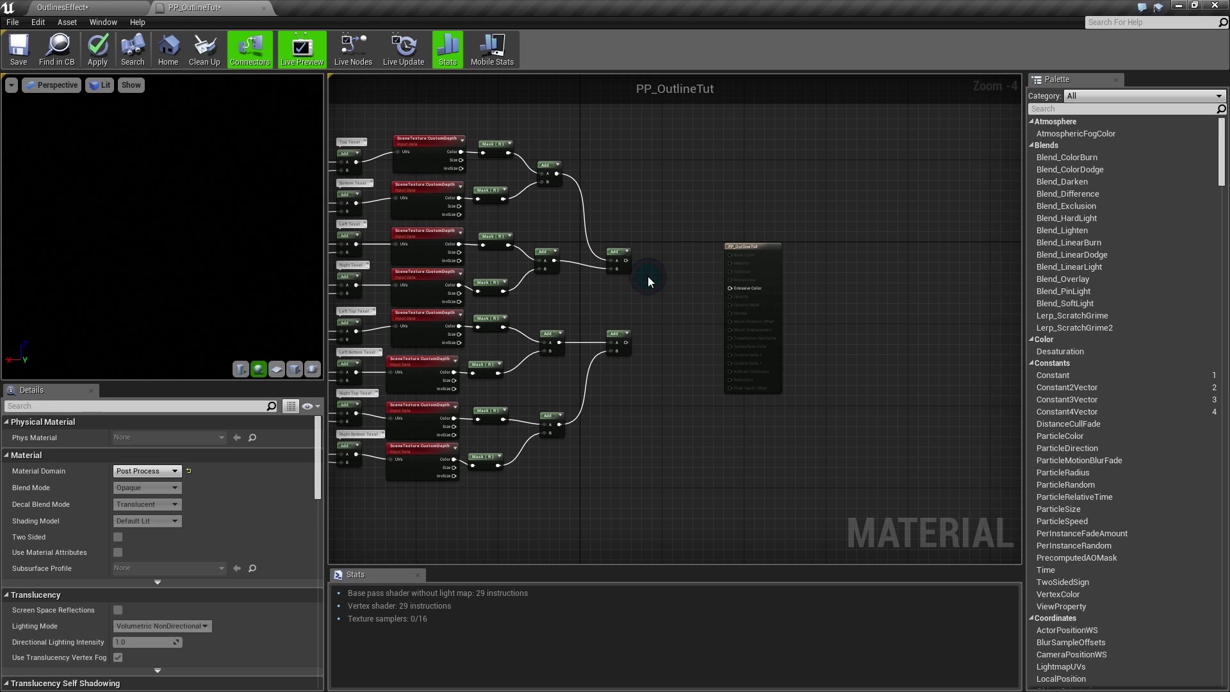
key(a)
click(648, 277)
drag(627, 260, 626, 342)
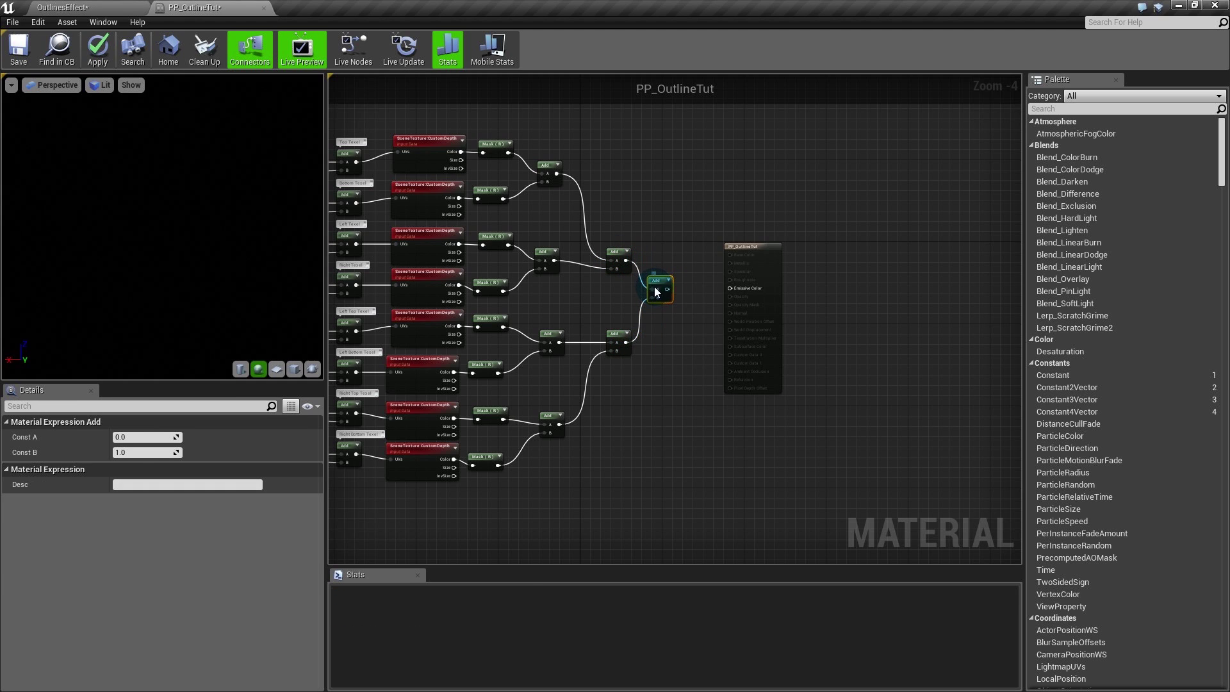
drag(656, 283, 666, 291)
click(659, 406)
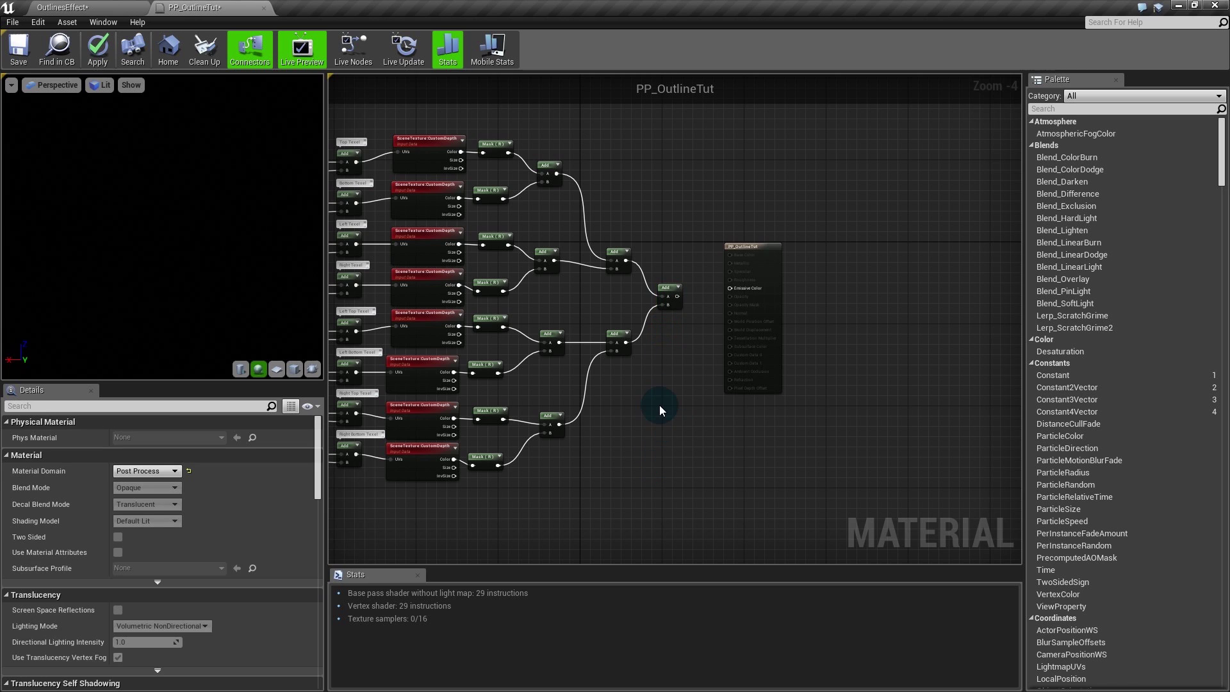
Step: Make more room before the PP_OutlineTut result node and create a Subtract node with the final Add as its A input
drag(777, 252, 874, 258)
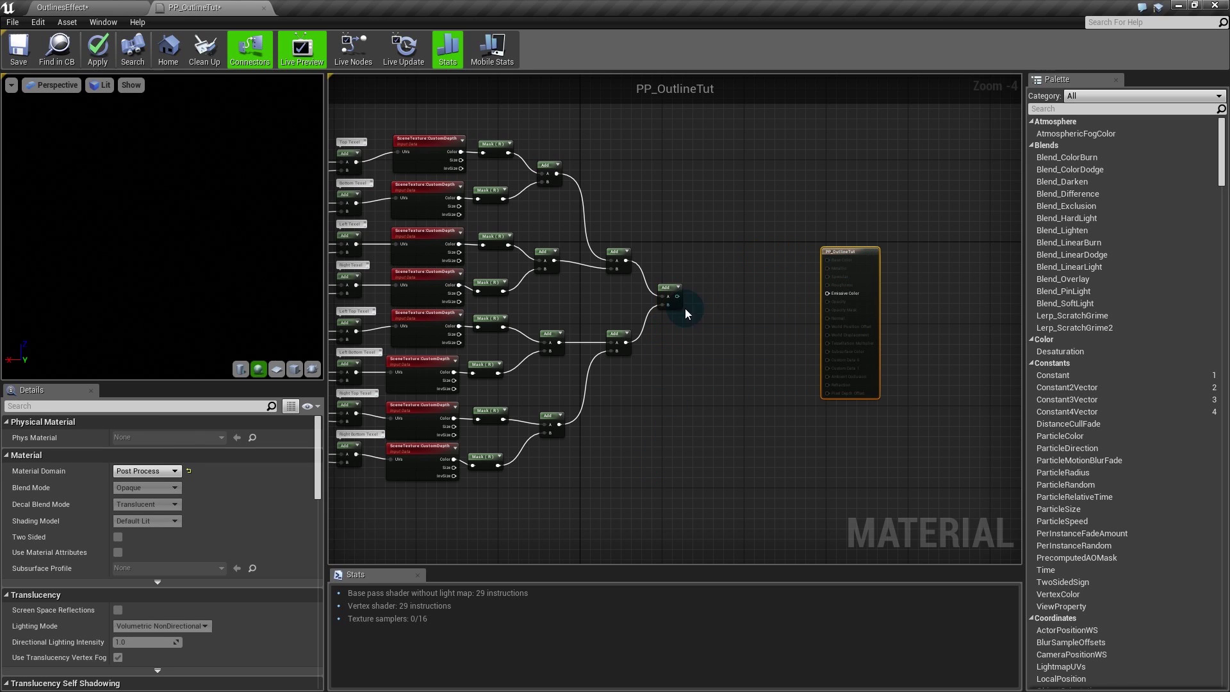
click(662, 293)
scroll(661, 293, up, 4)
click(698, 355)
right_drag(697, 355, 559, 407)
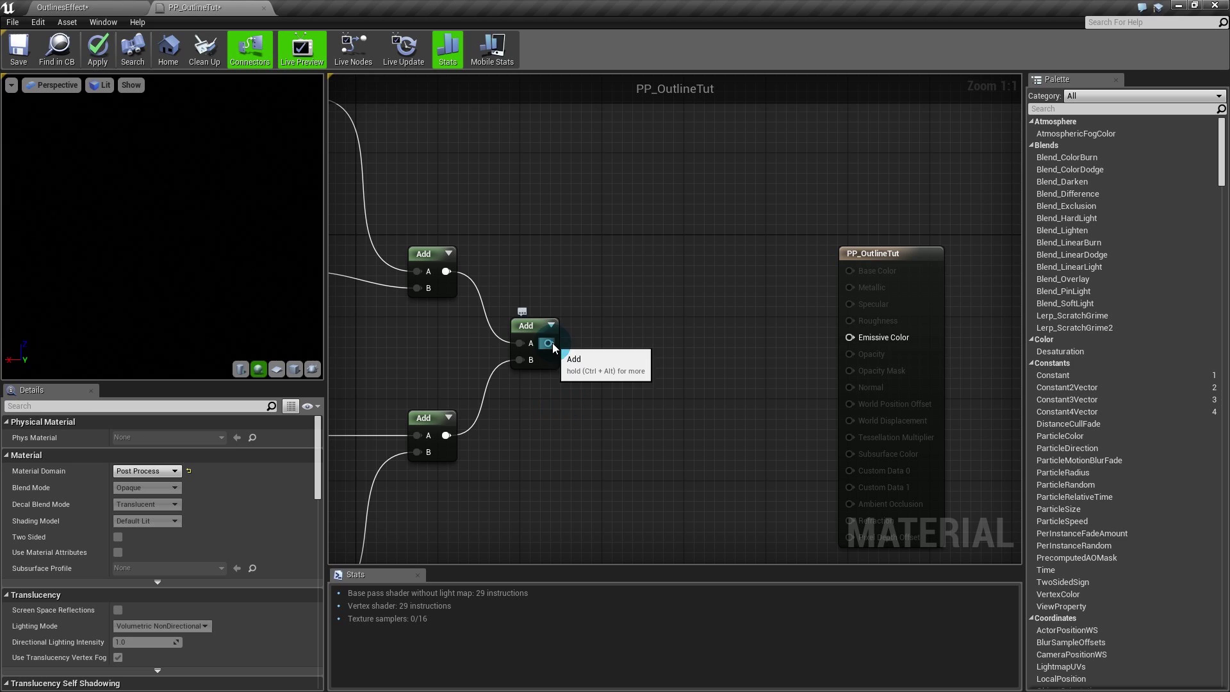
drag(549, 344, 620, 324)
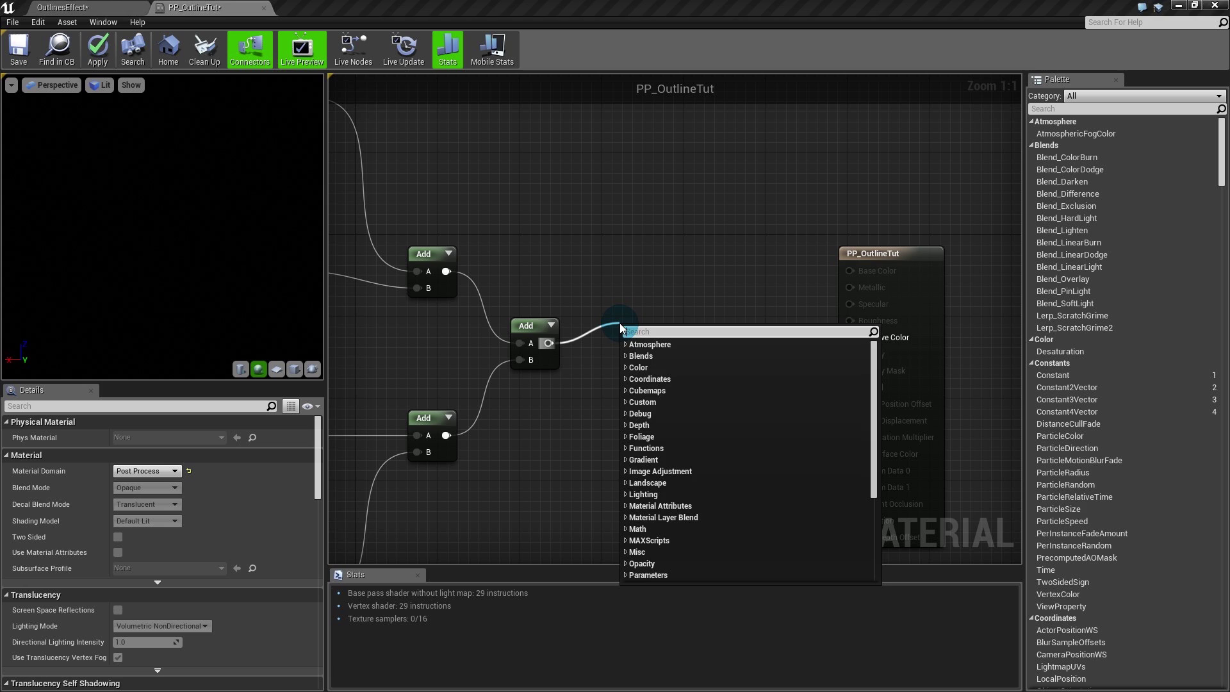
text(subtra)
key(Return)
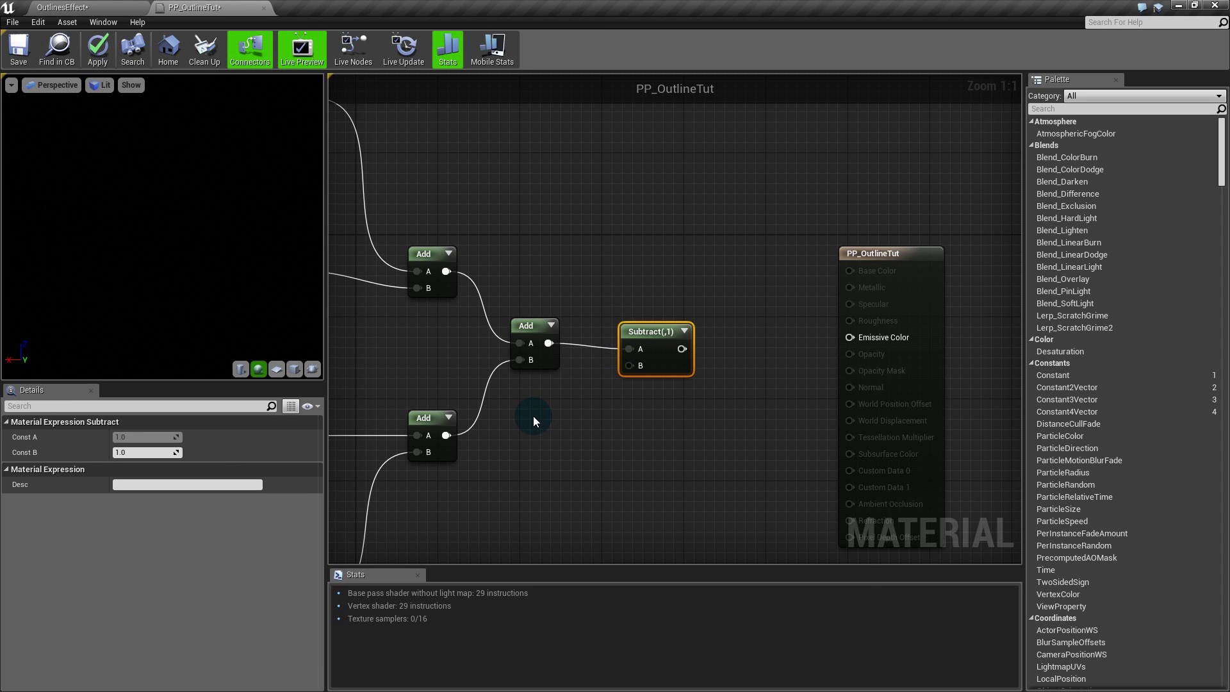
Step: Create a Constant node with the value 10000000 and connect it to the Subtract node's B input
click(533, 417)
drag(552, 441, 632, 365)
click(126, 438)
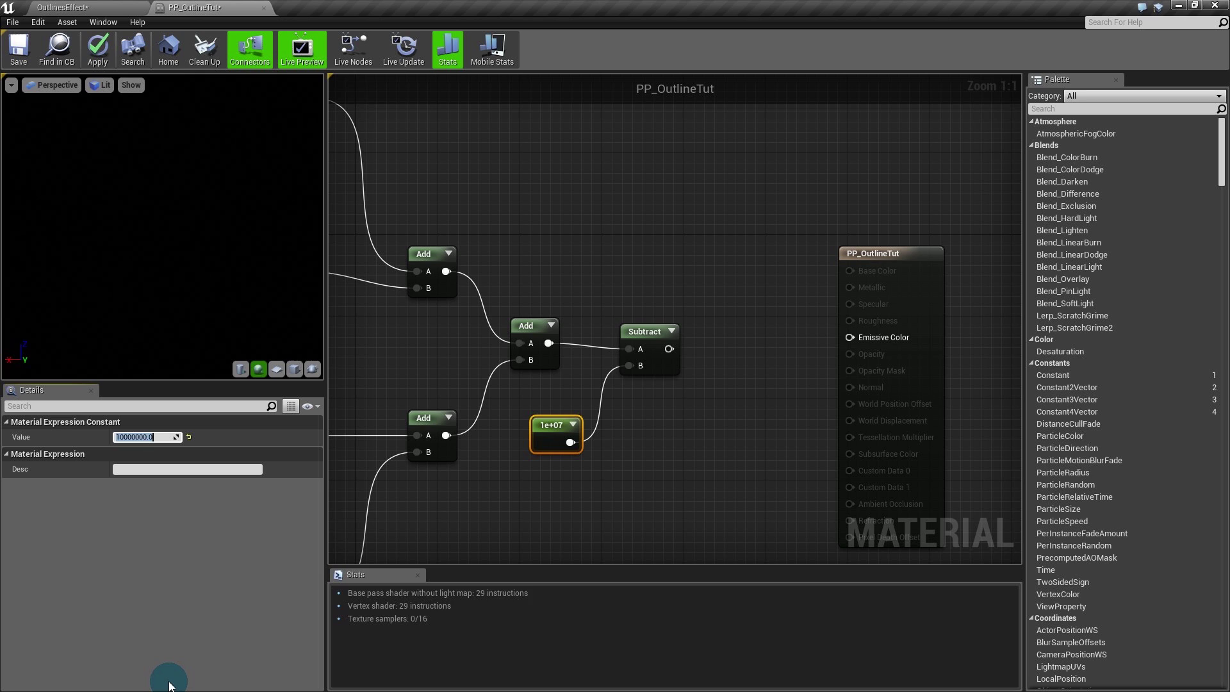
click(638, 423)
Step: Create a Clamp node fed by the Subtract output and connect it to the material's Emissive Color
right_drag(639, 423, 596, 415)
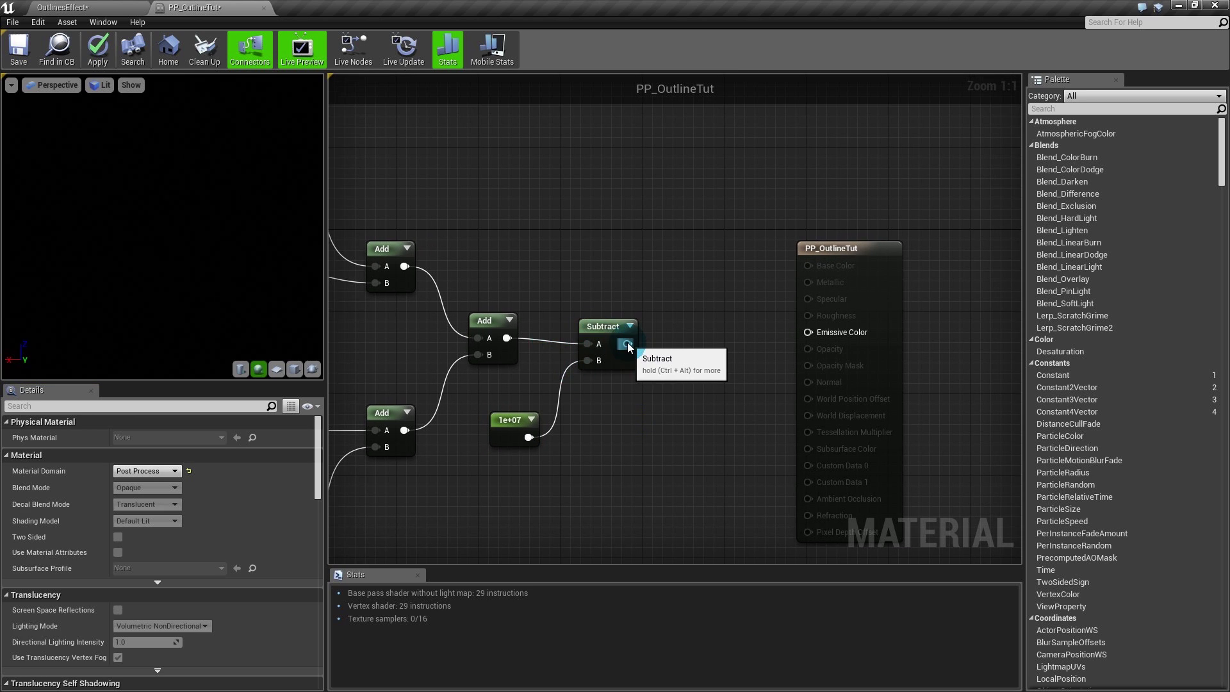
drag(628, 344, 678, 322)
text(clamp)
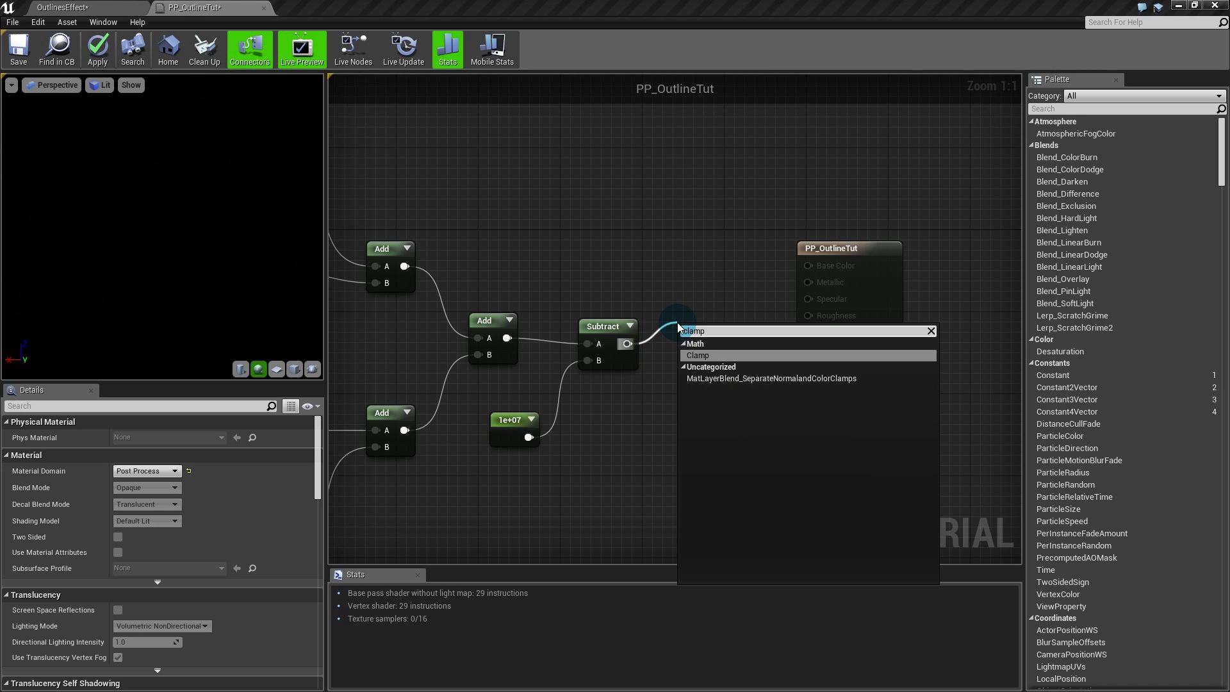
key(Return)
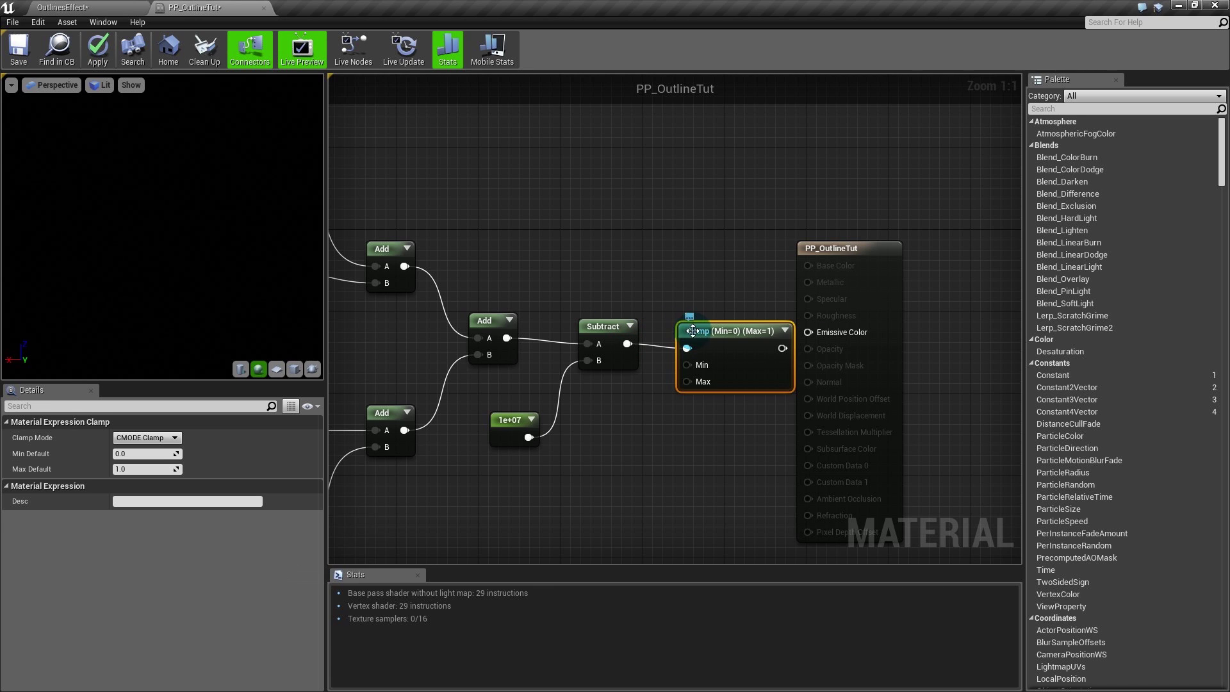
drag(681, 326, 670, 324)
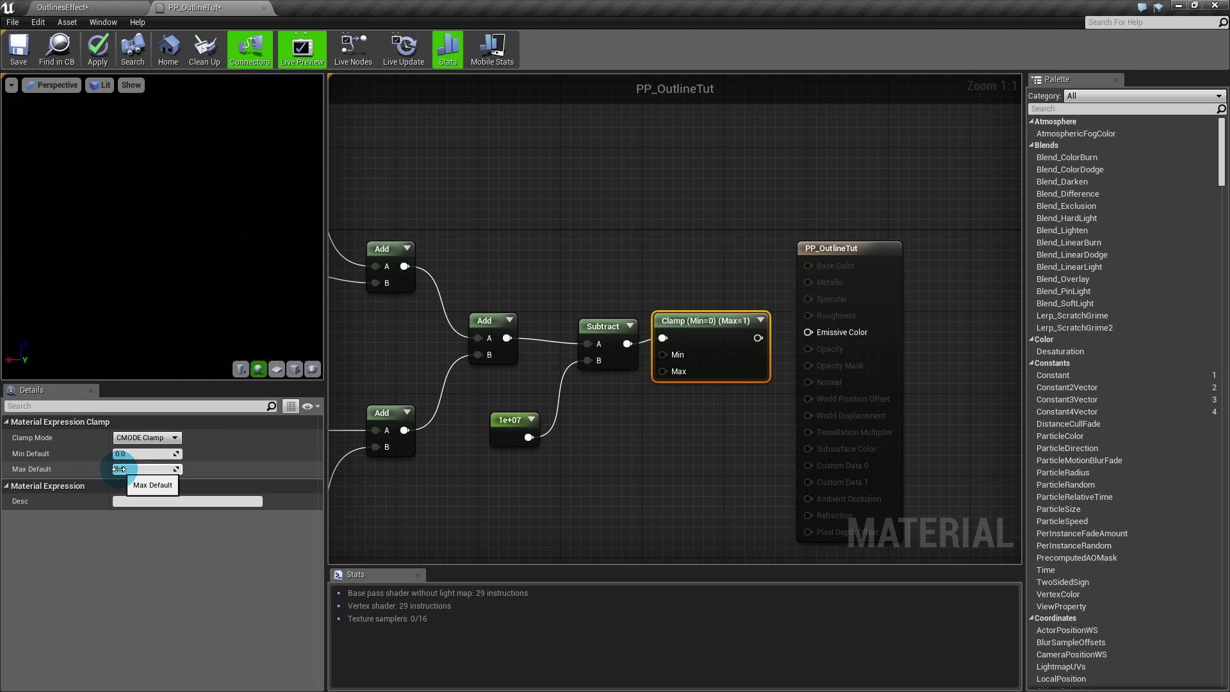
drag(758, 338, 808, 331)
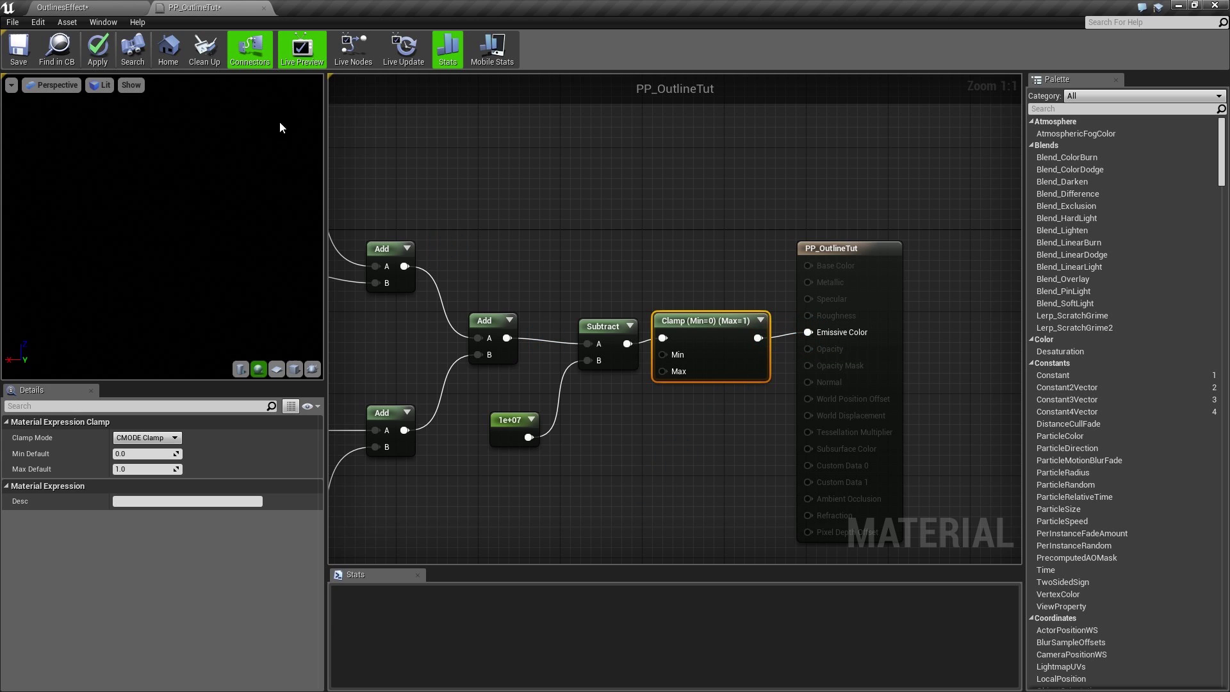
Step: Apply the material changes and check the effect on the objects in the OutlinesEffect level before returning to the material graph
click(98, 50)
click(66, 7)
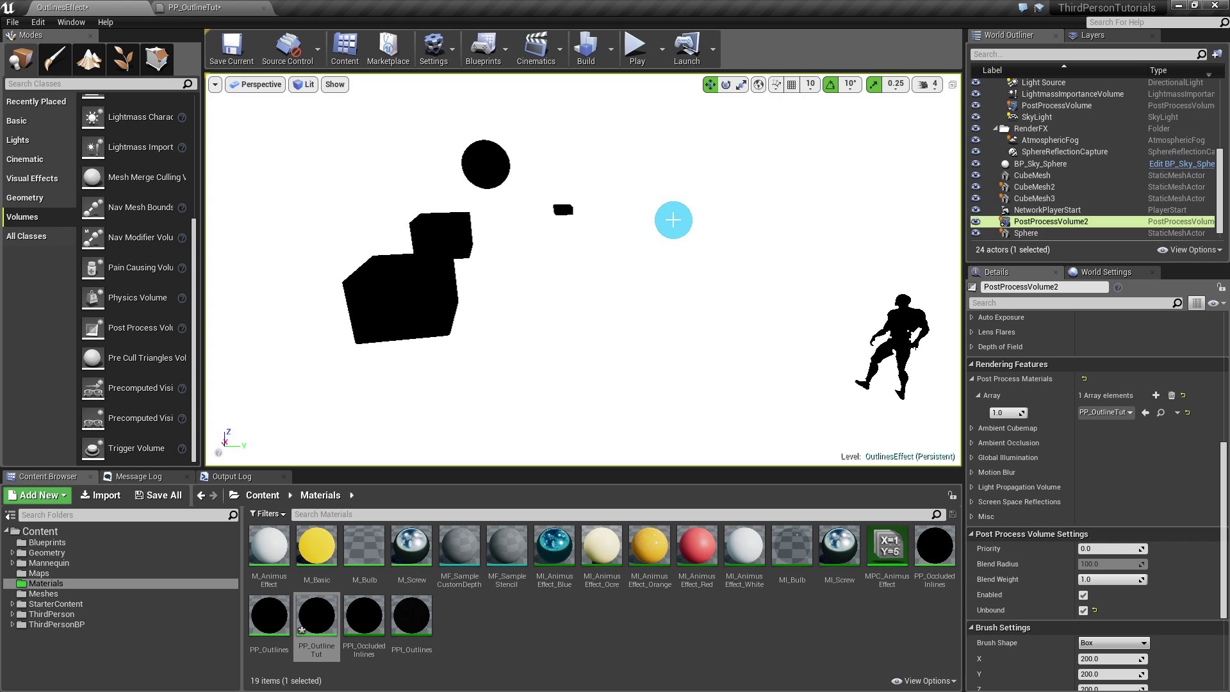
click(183, 13)
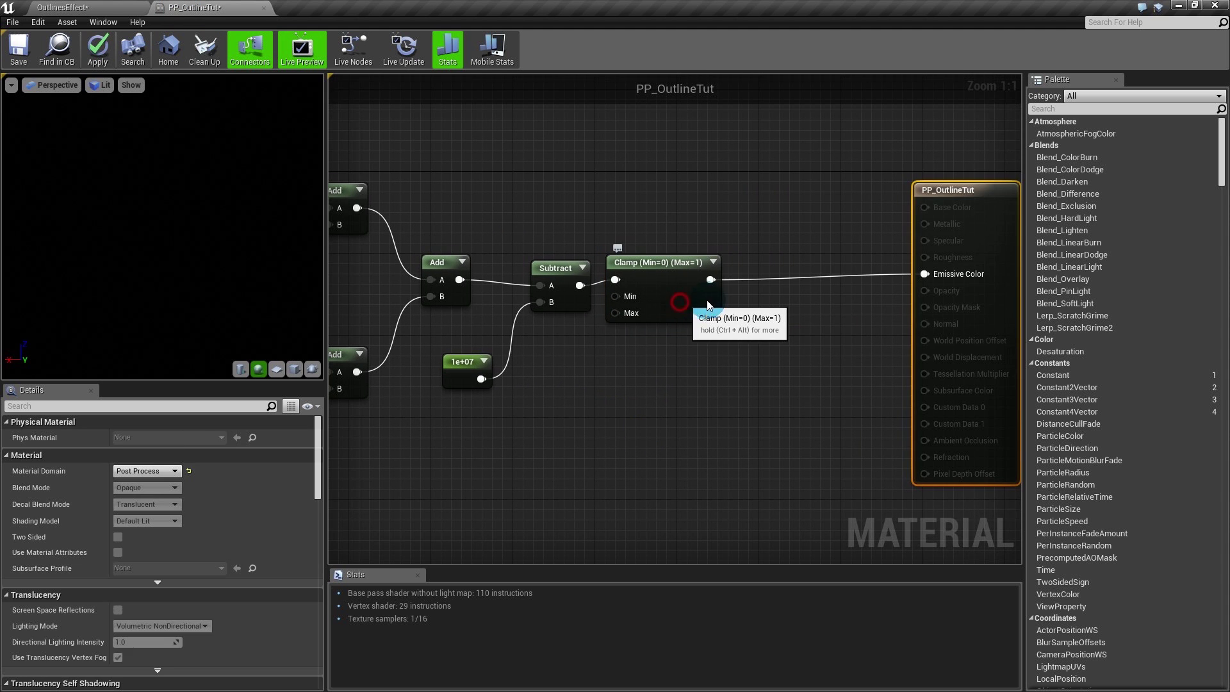
Step: Insert a Ceil node between the Subtract and Clamp nodes, spacing the surrounding nodes to fit it
drag(680, 301, 780, 308)
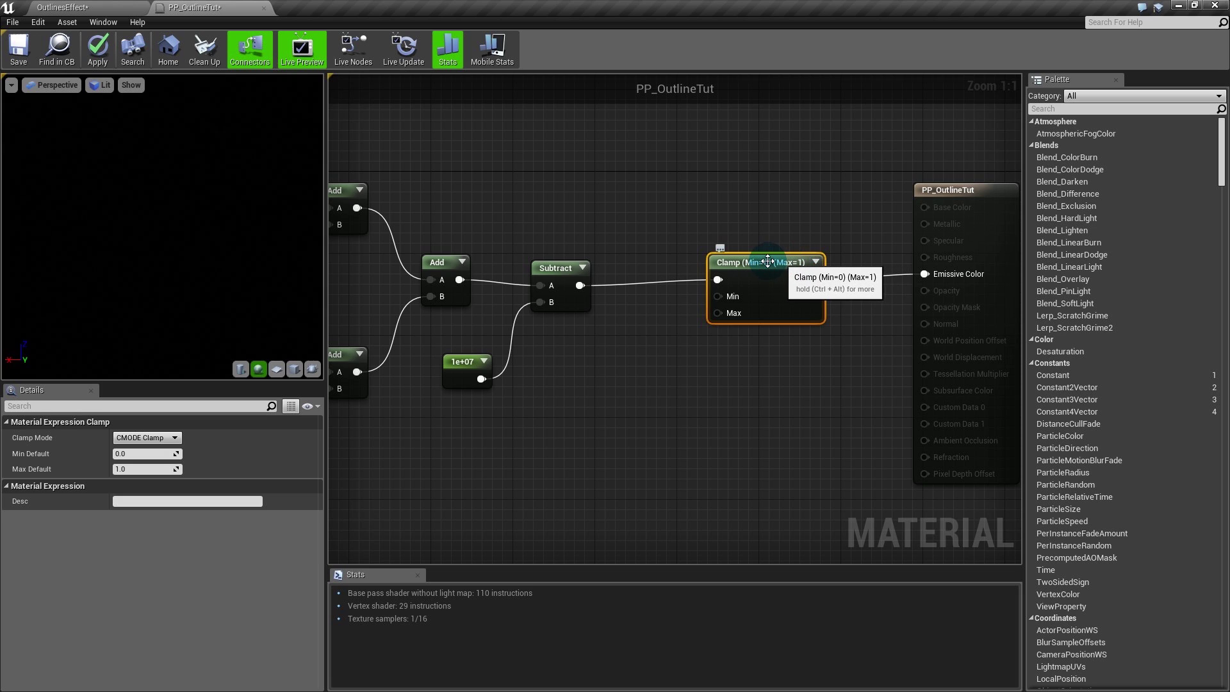
drag(764, 263, 778, 283)
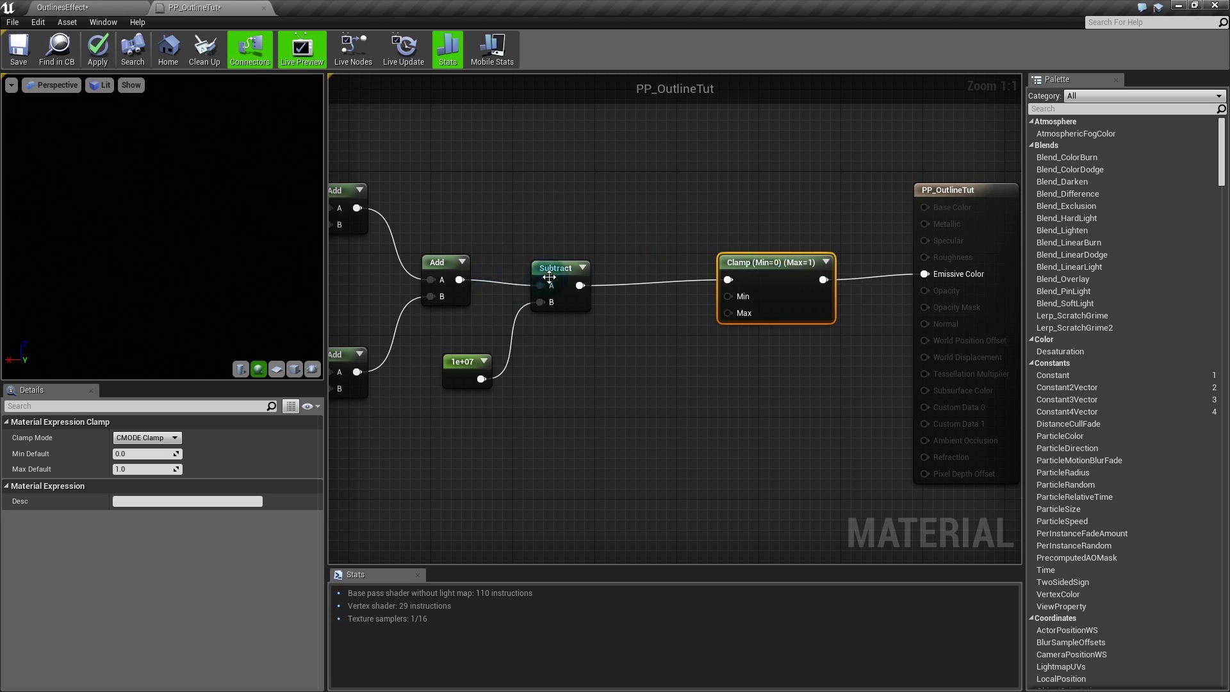
drag(553, 273, 601, 267)
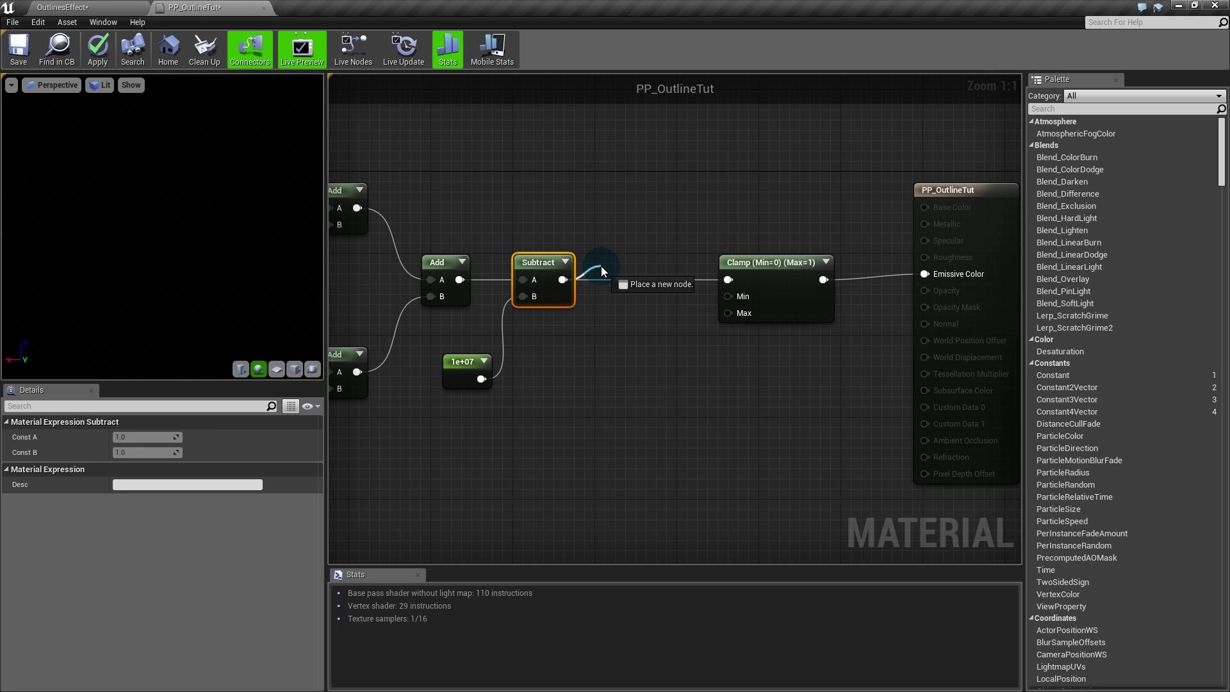
text(if)
key(Return)
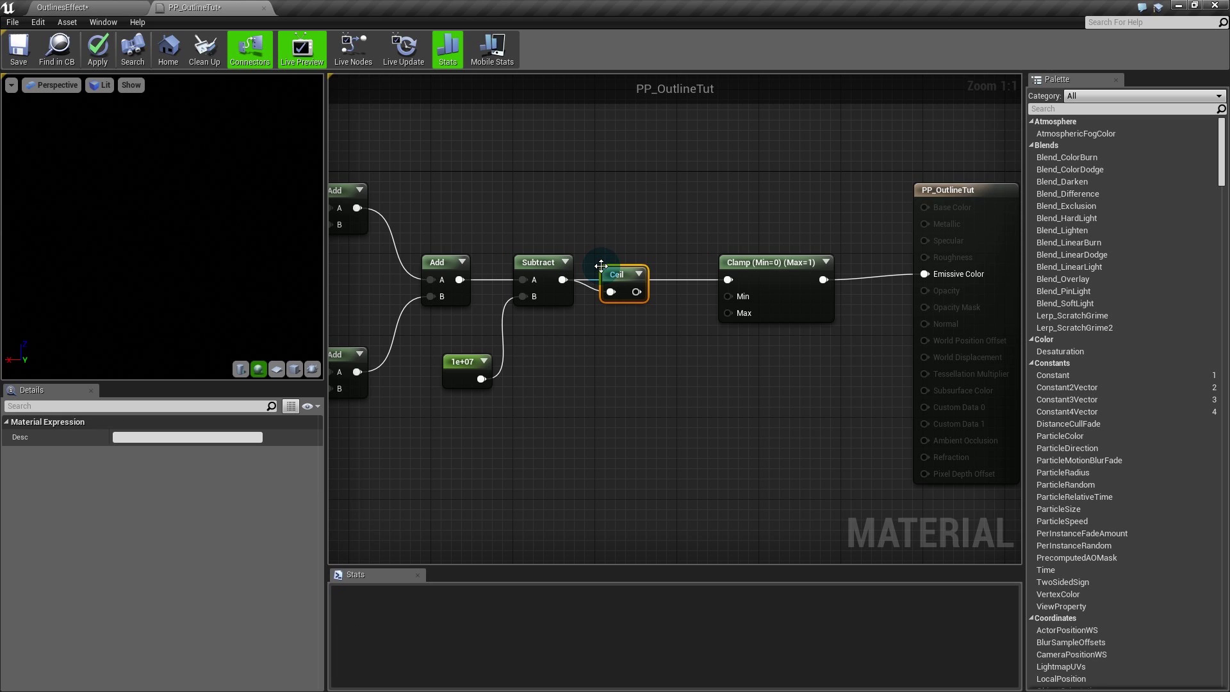
drag(601, 265, 606, 253)
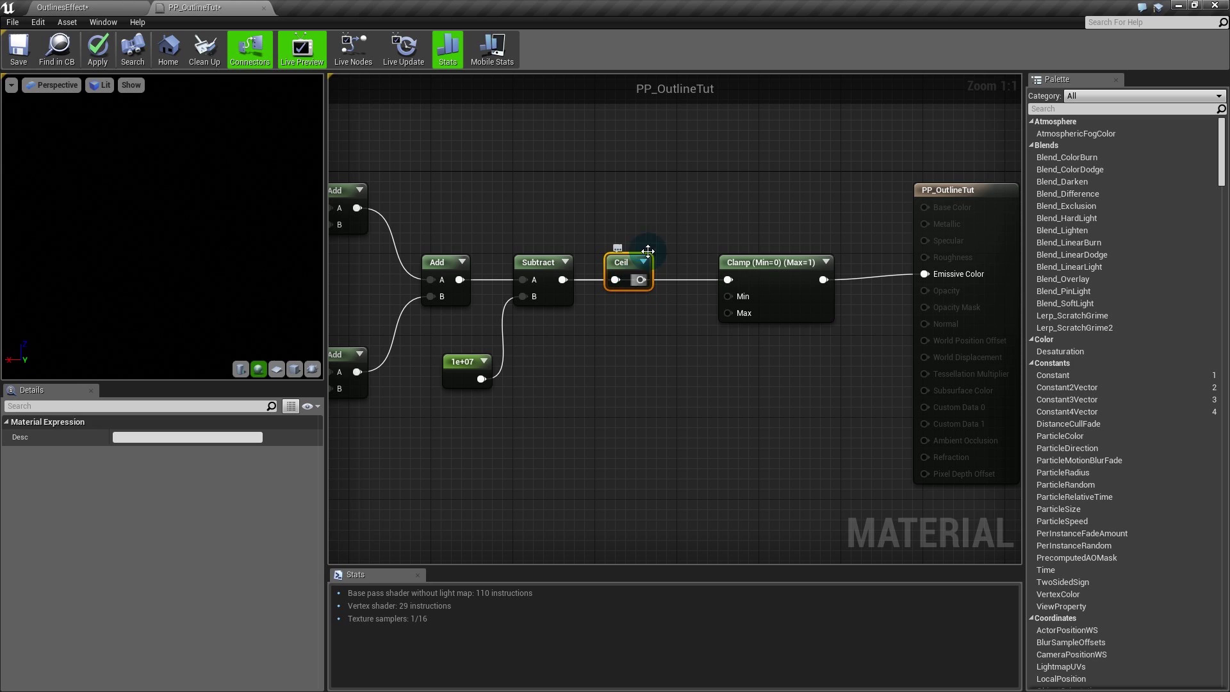
click(753, 272)
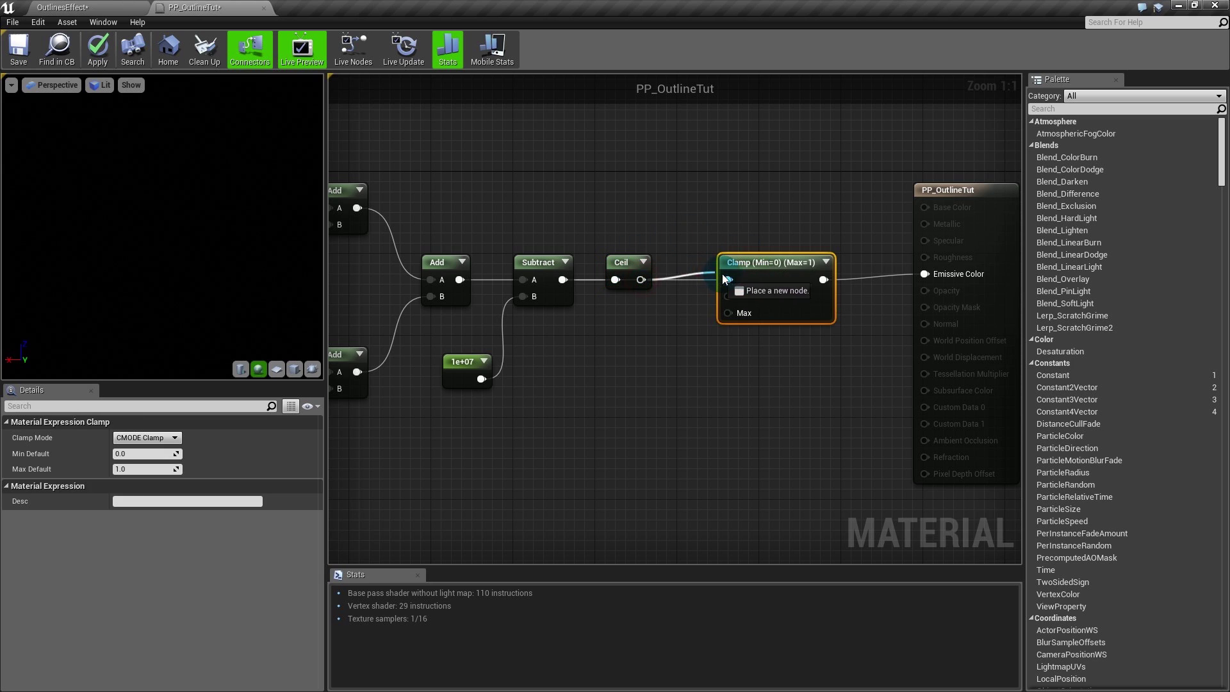
drag(743, 318, 712, 320)
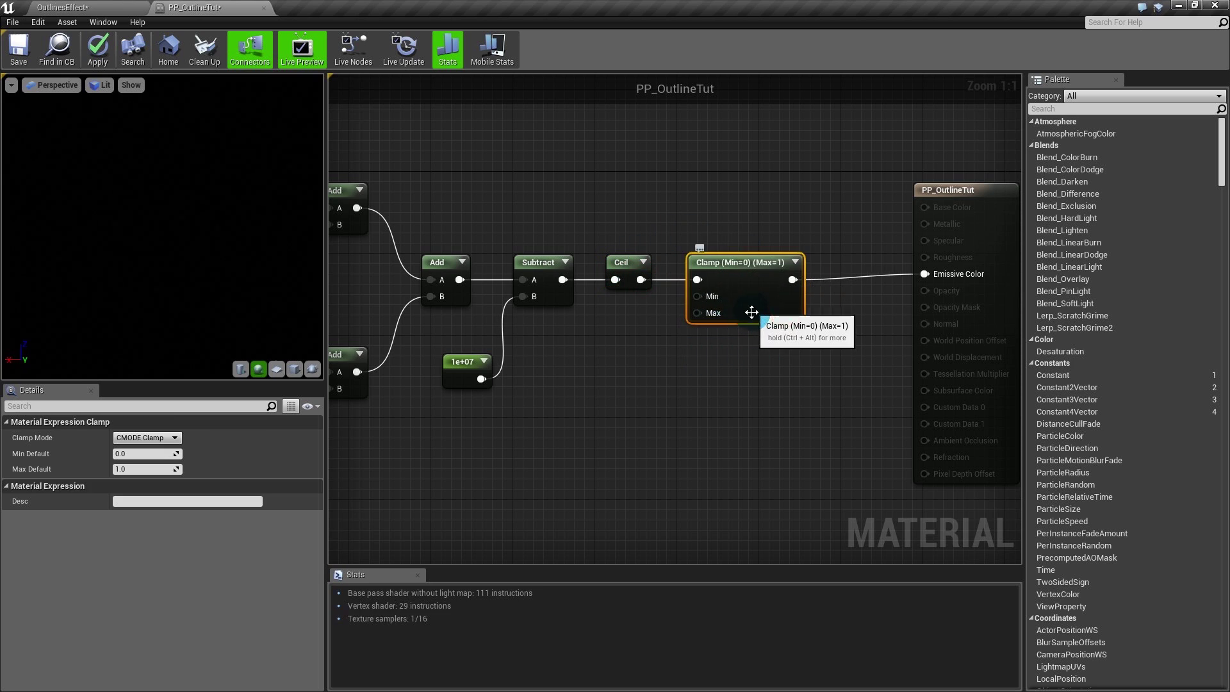
Step: Copy a SceneTexture:CustomDepth node and paste it without a UVs connection below the 1e+07 constant
click(512, 218)
right_drag(559, 428, 651, 336)
scroll(705, 346, down, 1)
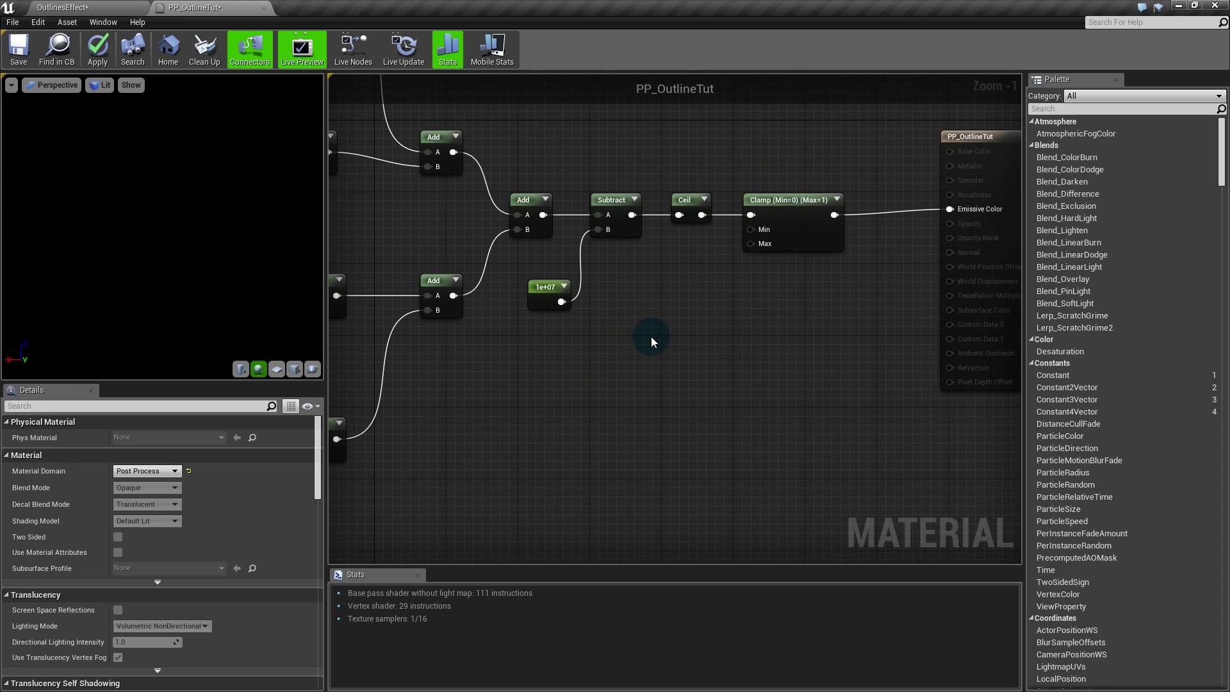
right_click(498, 394)
right_drag(433, 435, 790, 408)
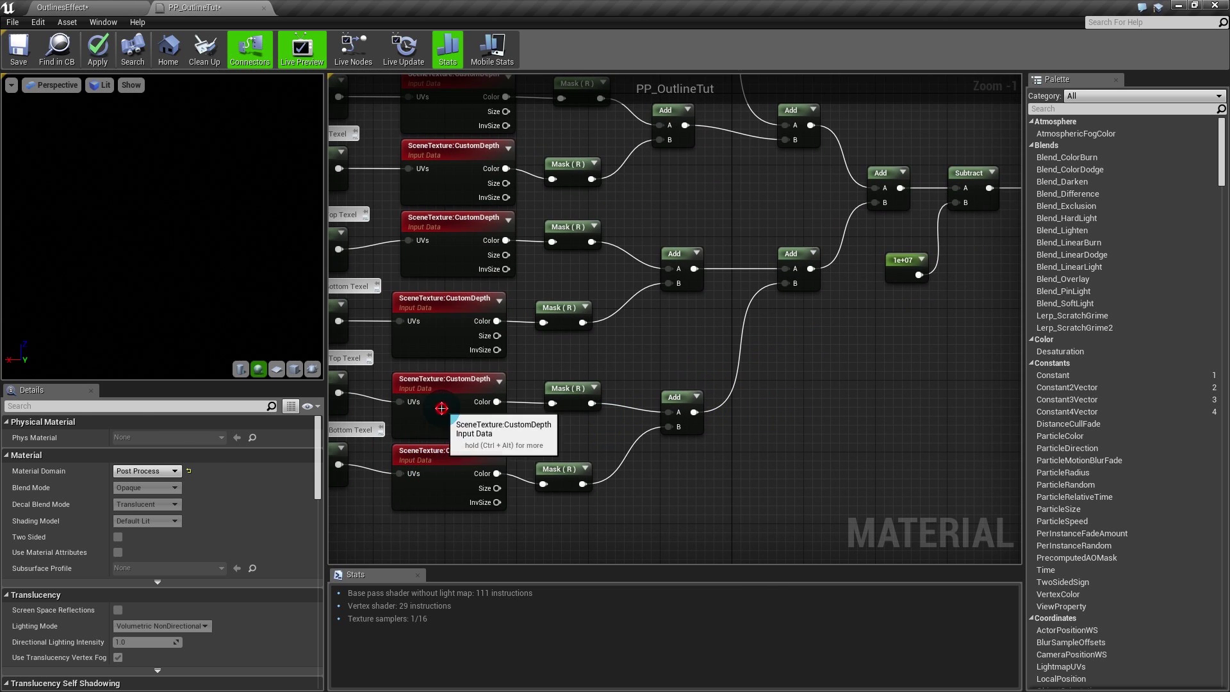
click(418, 460)
right_drag(865, 412, 586, 412)
key(ctrl+v)
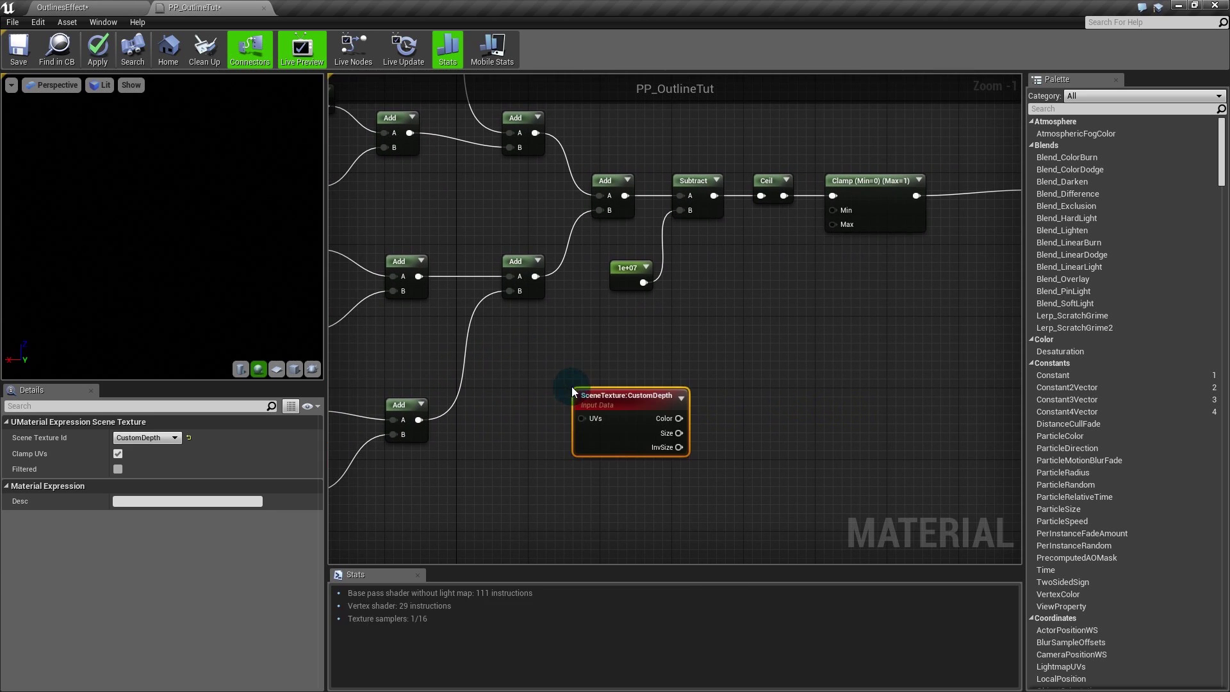
click(600, 330)
scroll(662, 402, up, 1)
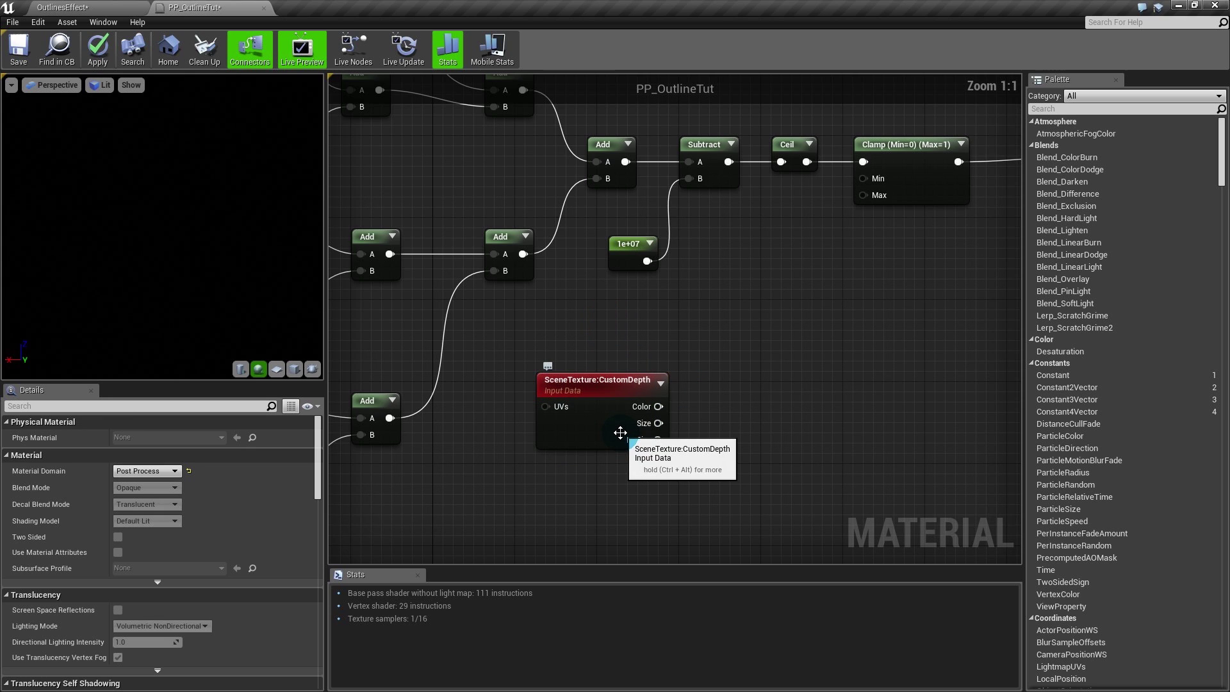
Step: Create a Component Mask node from the new CustomDepth node's Color output and keep only the R channel
drag(660, 406, 705, 394)
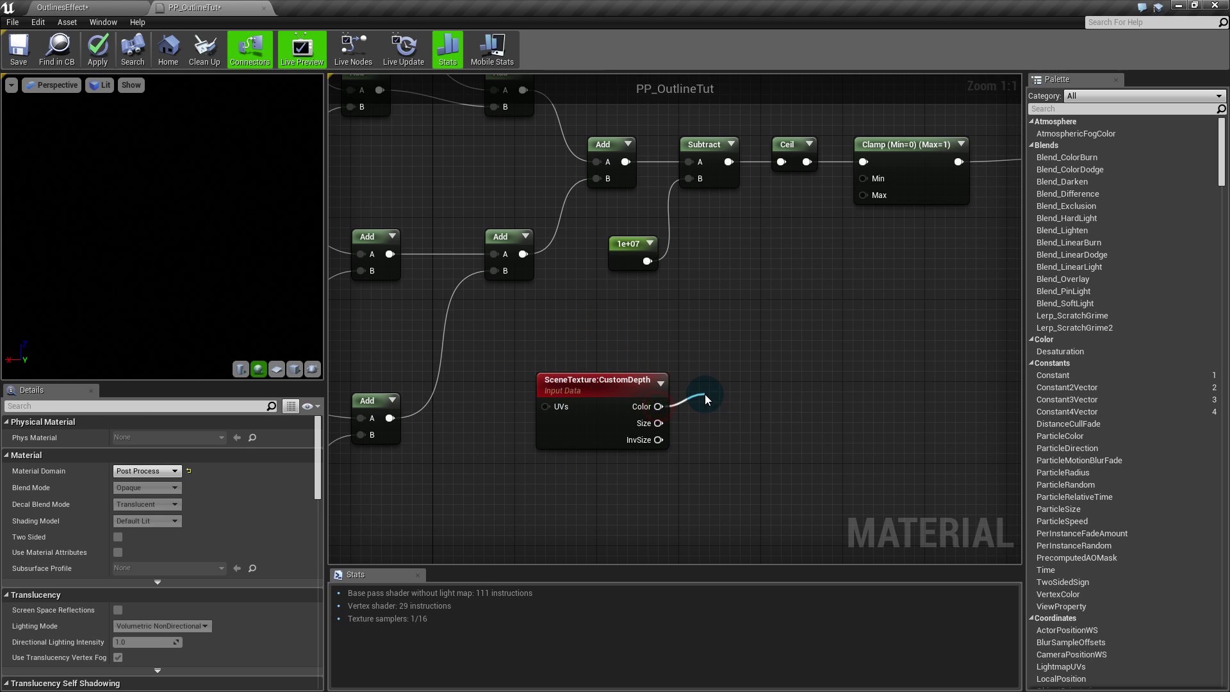
text(compon)
key(Return)
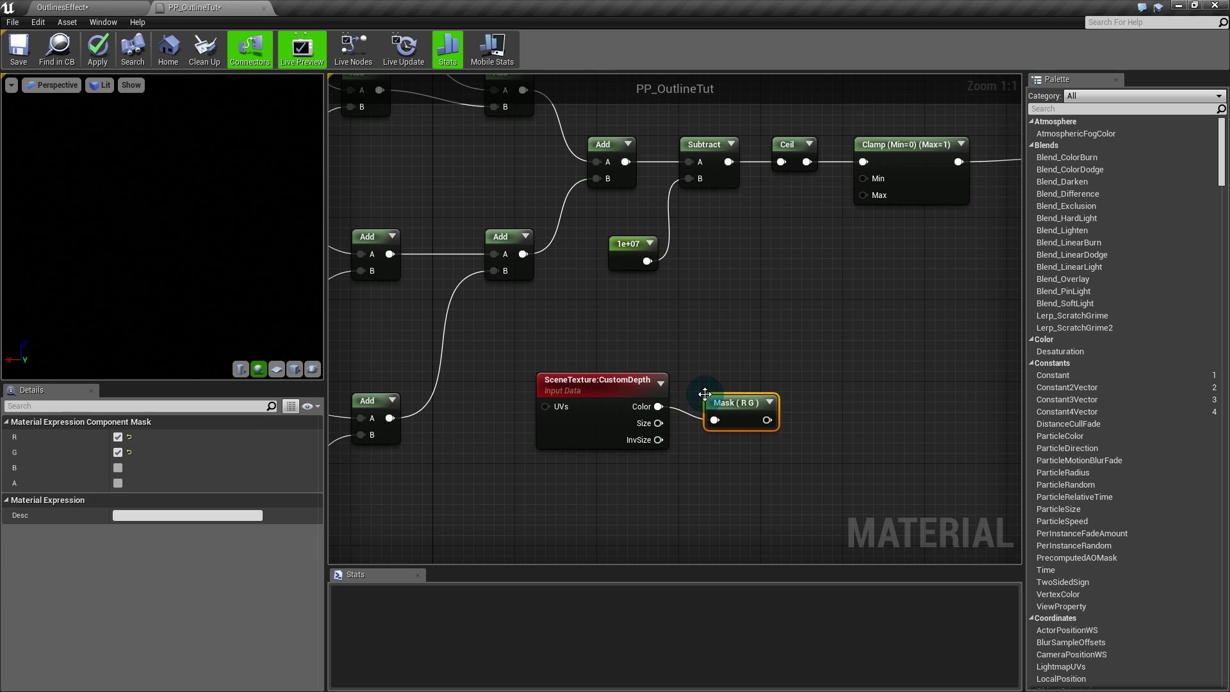
click(118, 452)
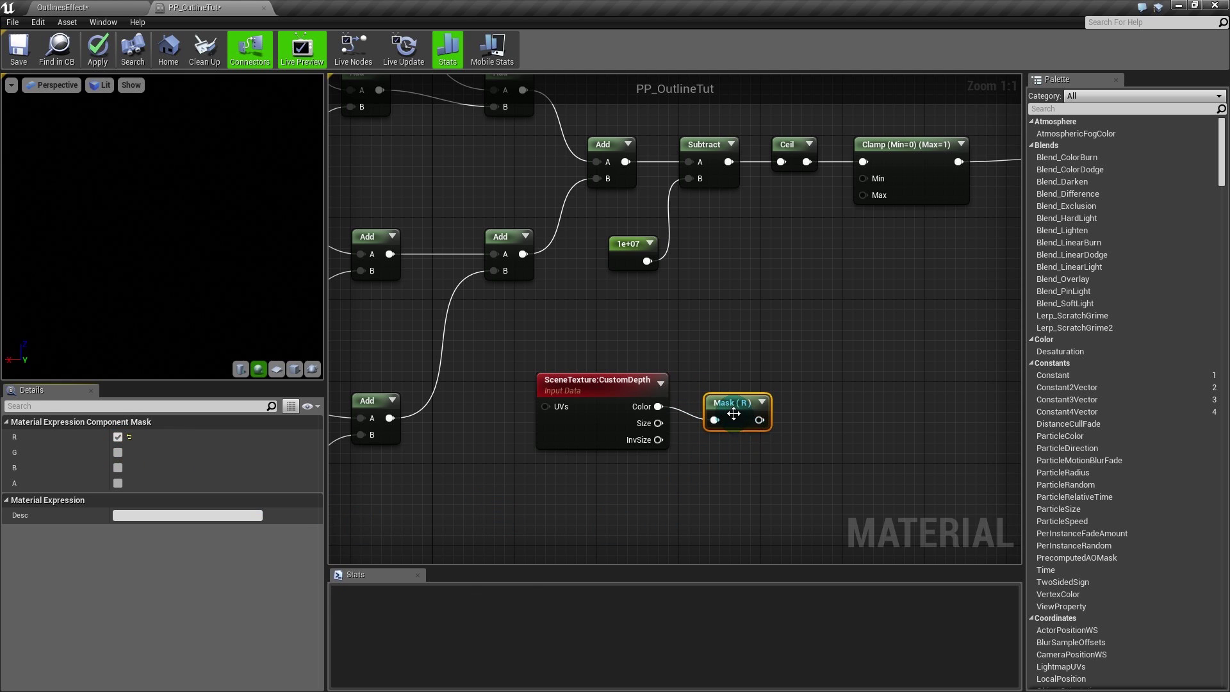
drag(702, 403, 686, 391)
click(744, 478)
Step: Duplicate the Subtract, Ceil and Clamp nodes and place the copies beside the new CustomDepth node's R mask
right_drag(744, 478, 654, 493)
mouse_move(654, 423)
mouse_down()
mouse_move(705, 397)
mouse_move(653, 422)
mouse_up()
drag(855, 239, 636, 147)
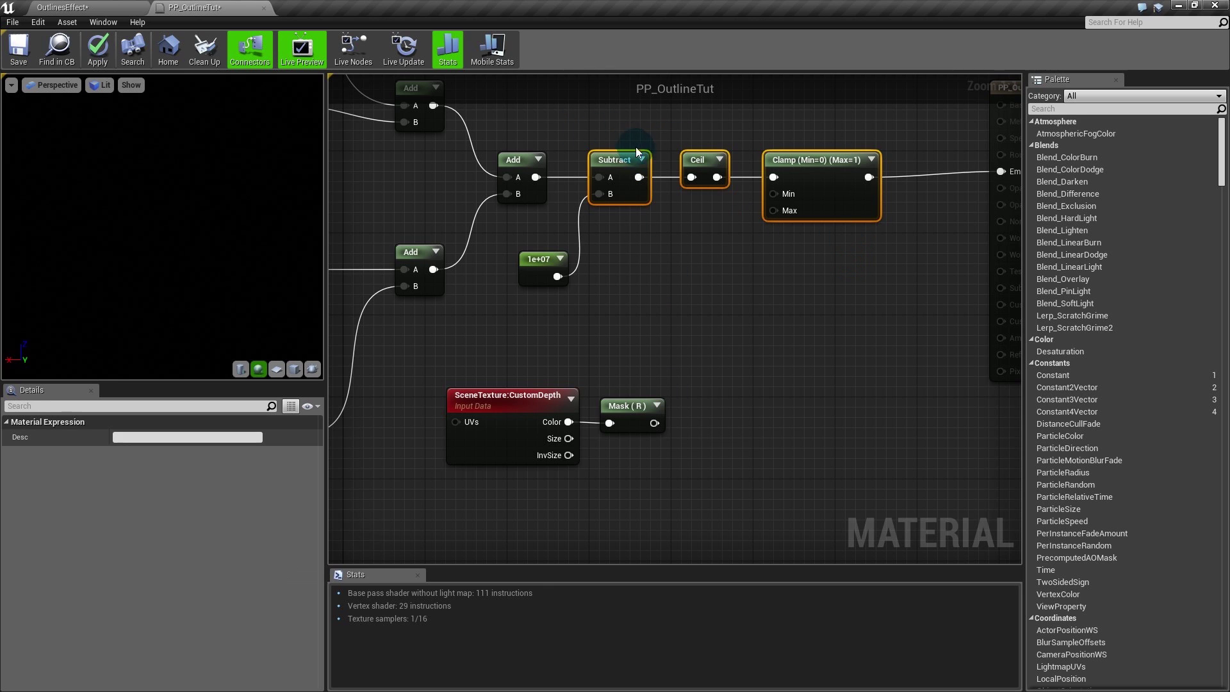
key(ctrl+c)
key(ctrl+v)
drag(695, 406, 724, 406)
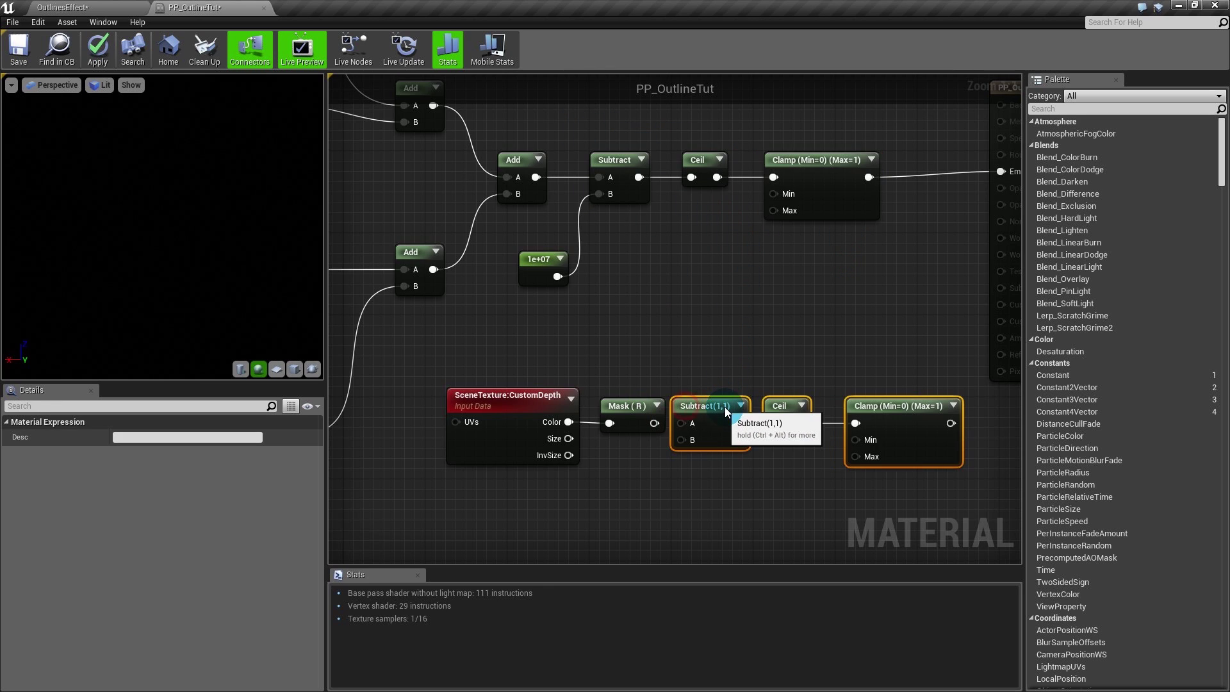
drag(639, 406, 631, 410)
click(623, 341)
right_drag(615, 335, 705, 400)
scroll(701, 397, down, 2)
scroll(701, 397, down, 2)
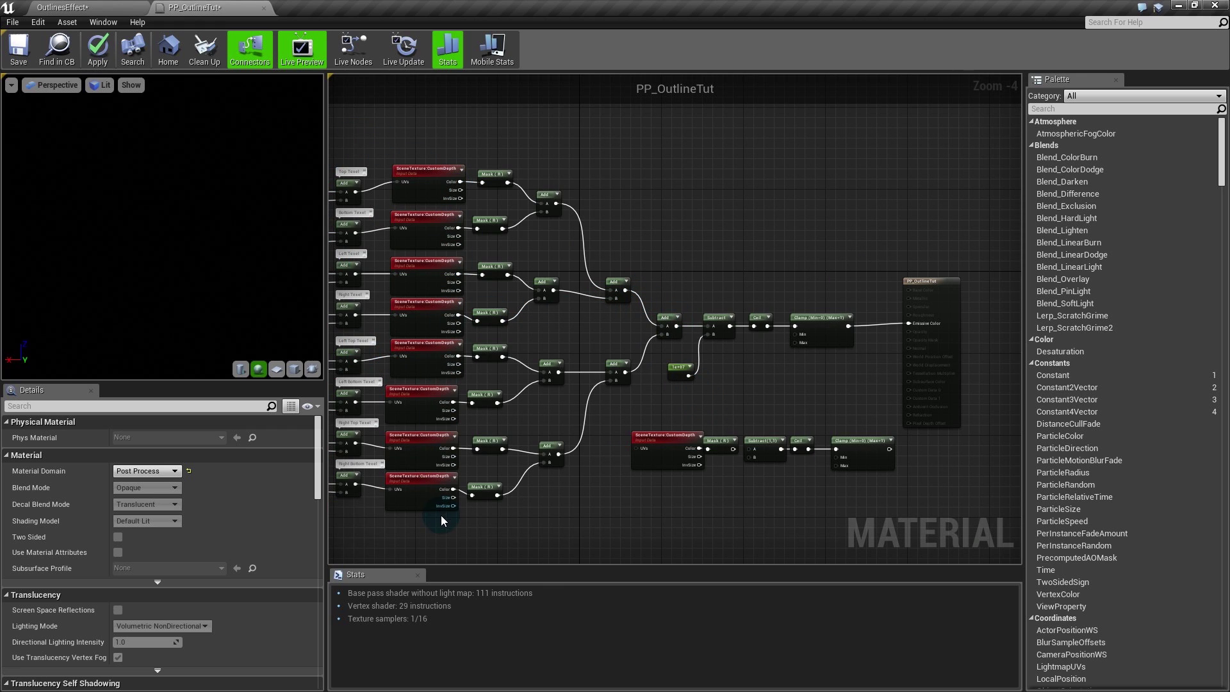
Step: Connect the 1e+07 constant to the B input of the duplicated Subtract node in the centre-pixel CustomDepth chain
right_drag(714, 455, 582, 397)
scroll(582, 398, up, 1)
scroll(582, 398, up, 3)
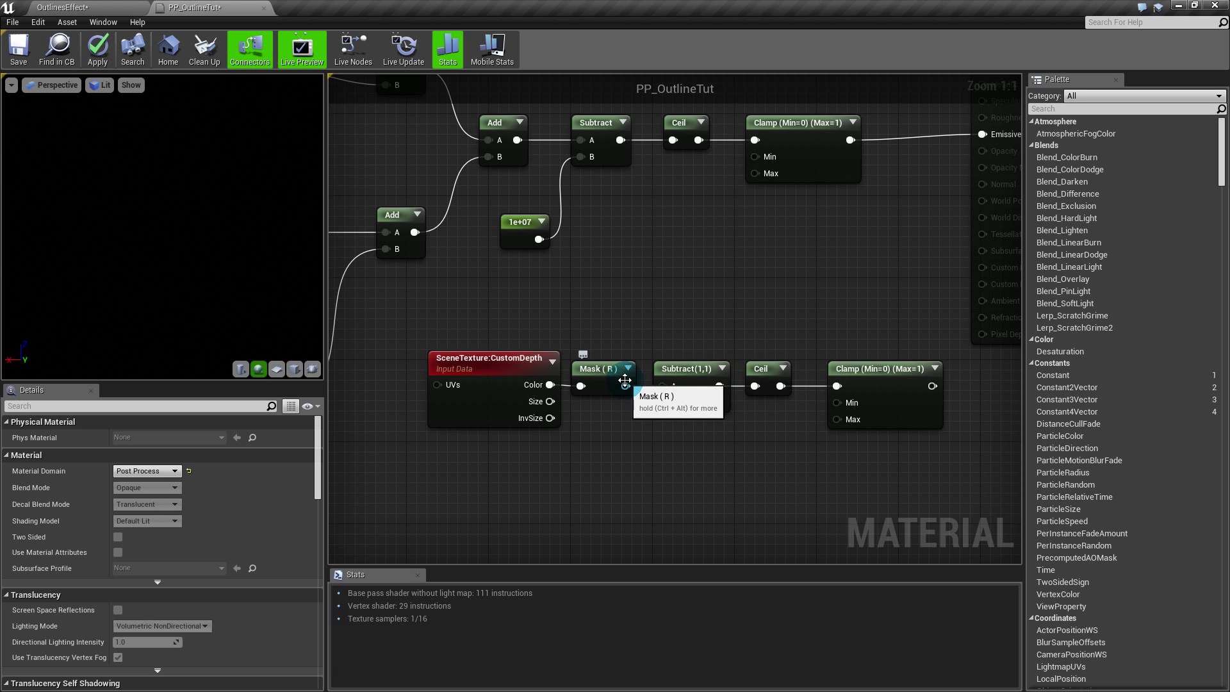
drag(625, 385, 498, 257)
right_drag(661, 286, 559, 290)
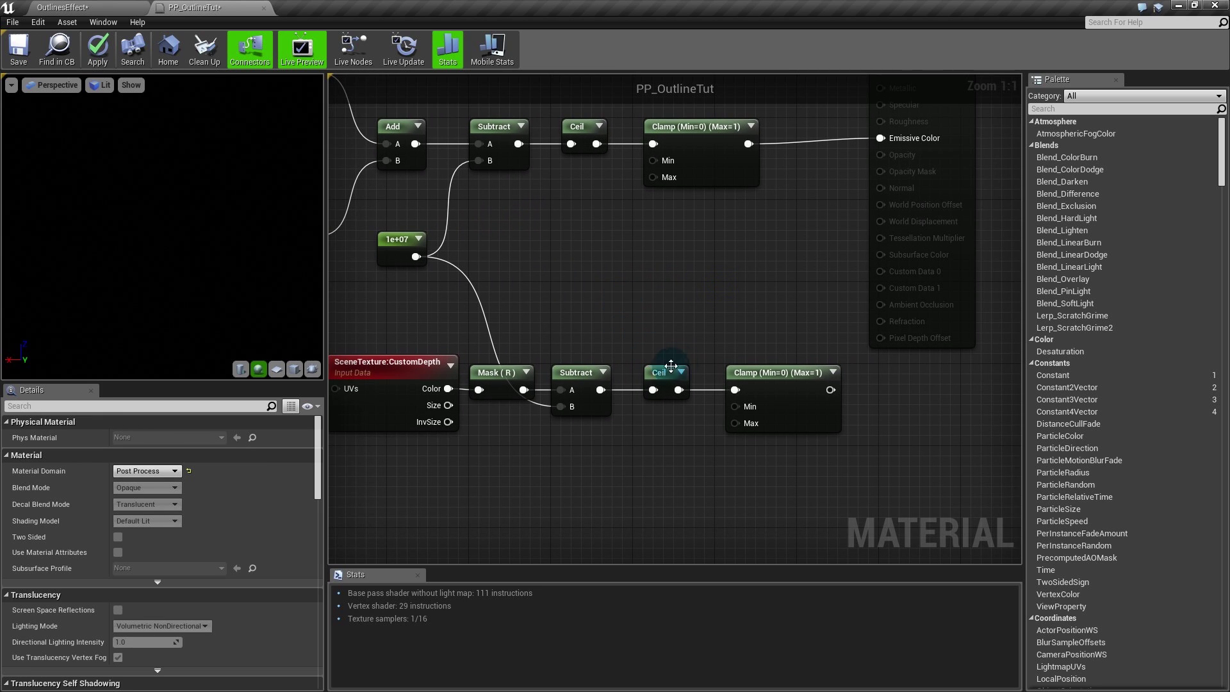
Step: Tighten the spacing of the duplicated Ceil and Clamp nodes and connect the lower Clamp's output to Emissive Color
click(631, 373)
drag(792, 373, 881, 139)
click(774, 328)
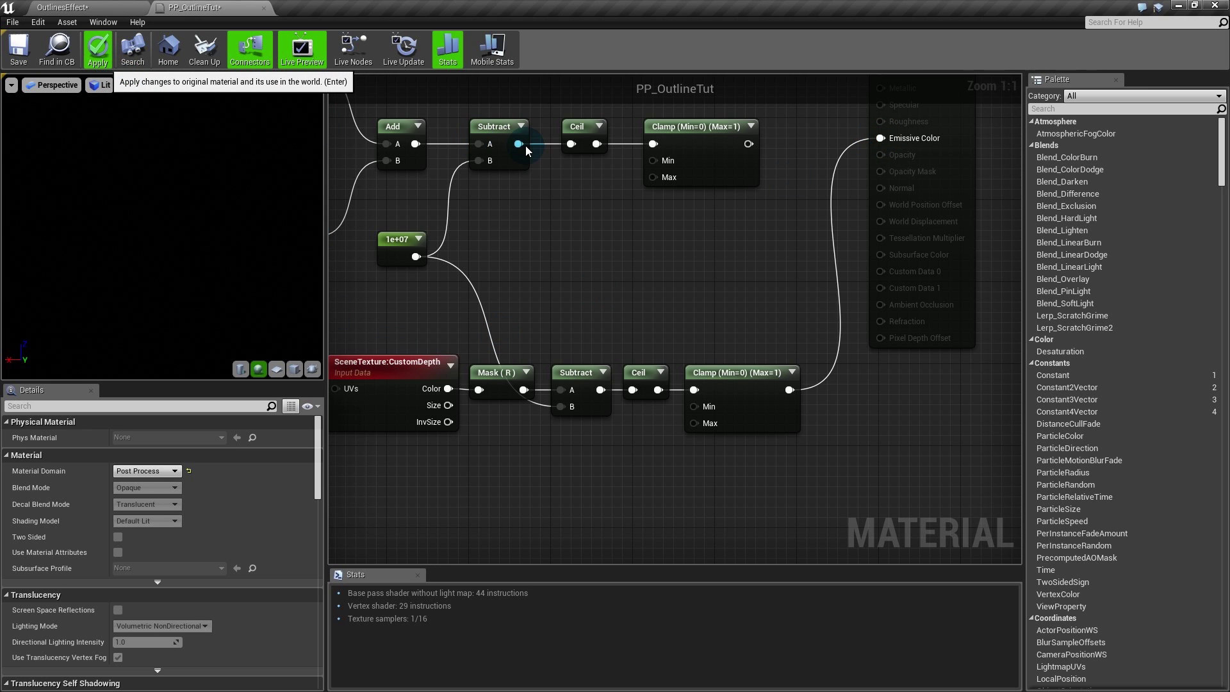
Step: Apply the material and check the centre-pixel depth mask in the OutlinesEffect level before returning to the PP_OutlineTut graph
click(97, 49)
click(64, 7)
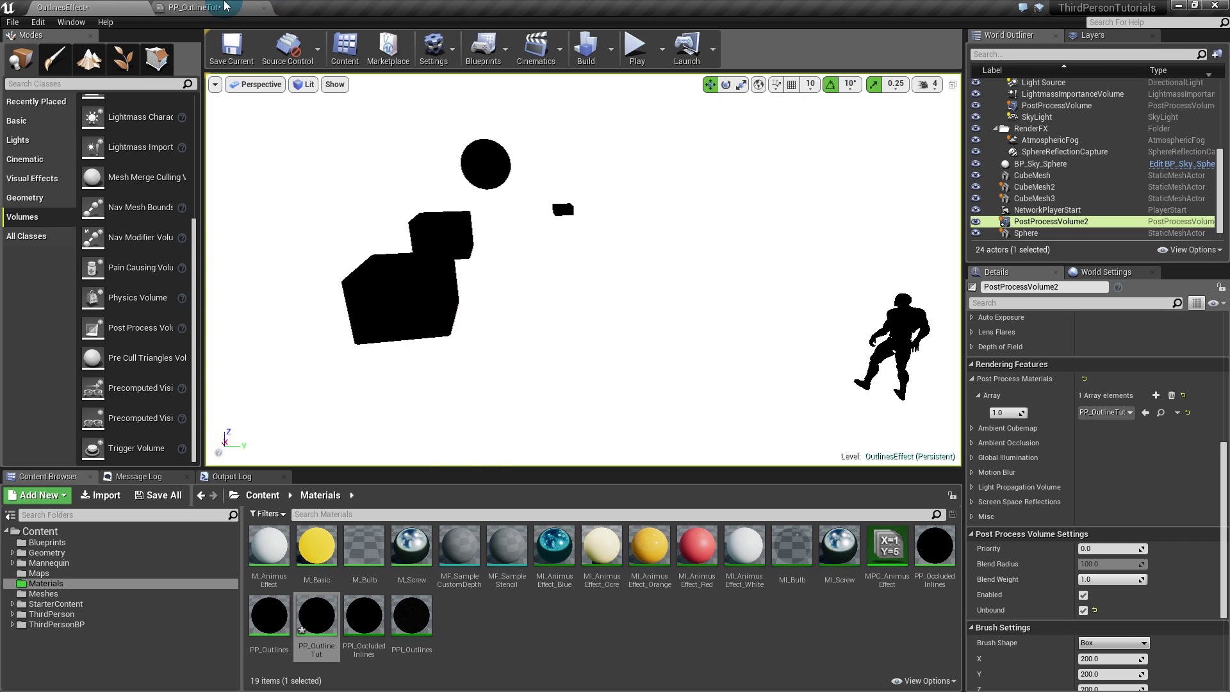
click(226, 6)
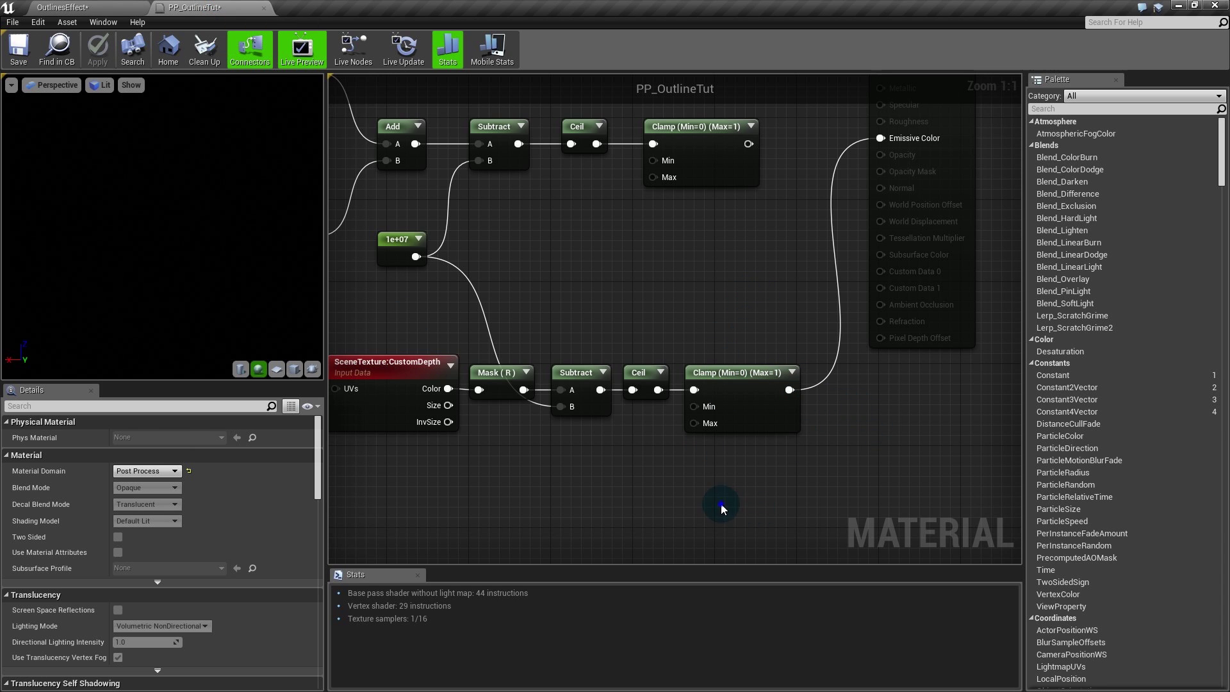
Step: Insert a OneMinus node after the lower Clamp, in line with the chain, and connect its output to Emissive Color
right_drag(721, 505, 850, 500)
drag(849, 495, 475, 368)
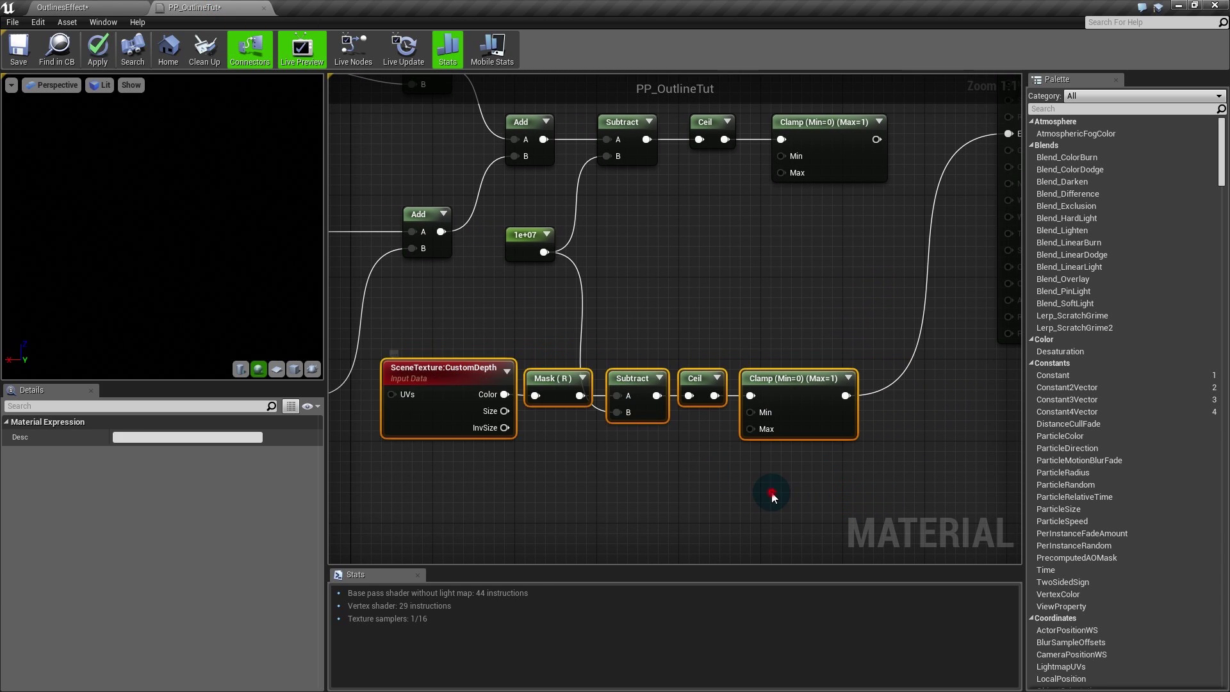
click(772, 496)
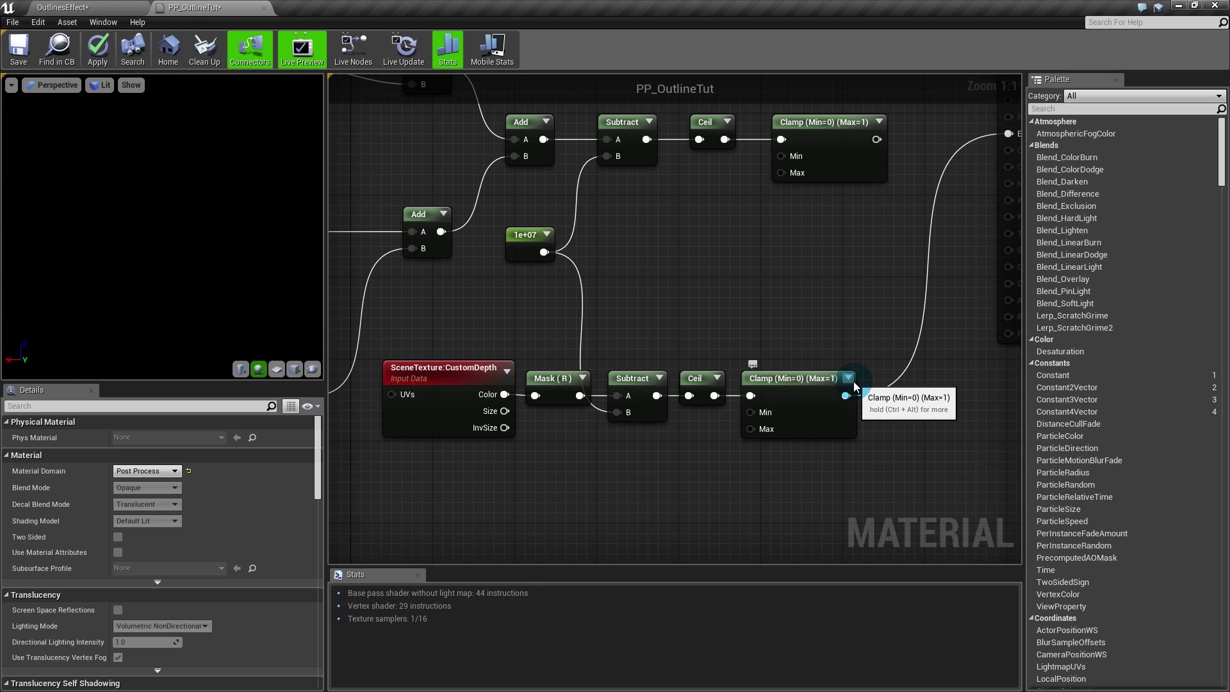
drag(846, 395, 884, 388)
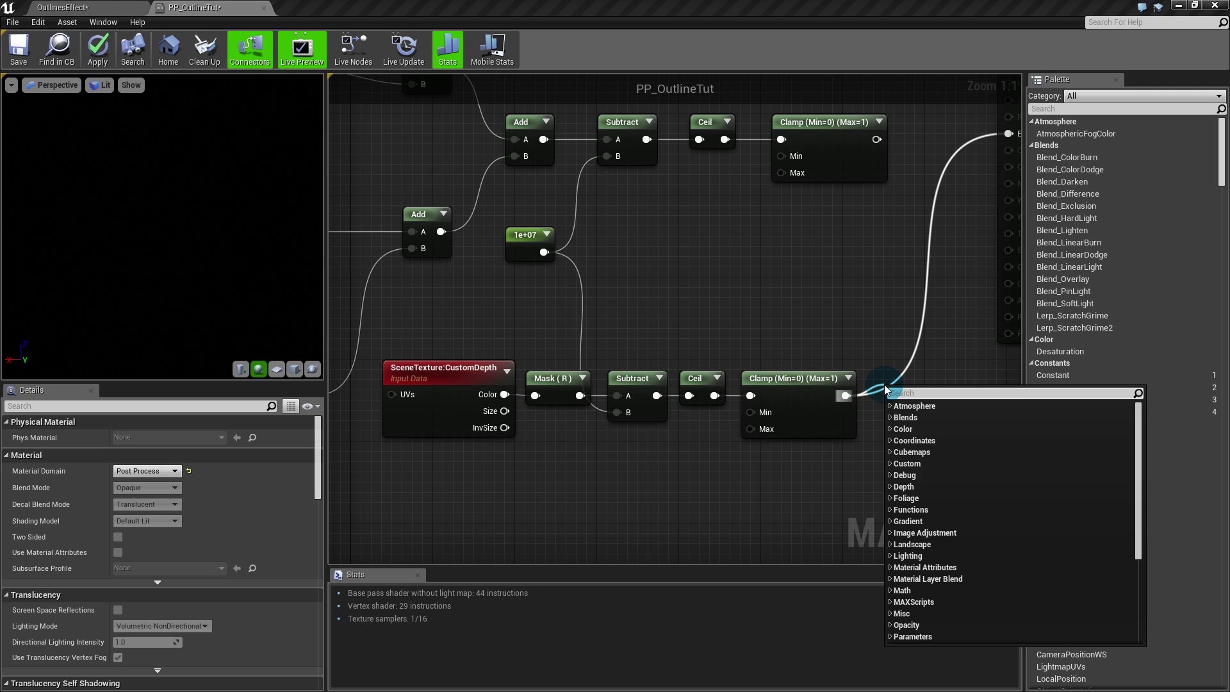
text(oneminus)
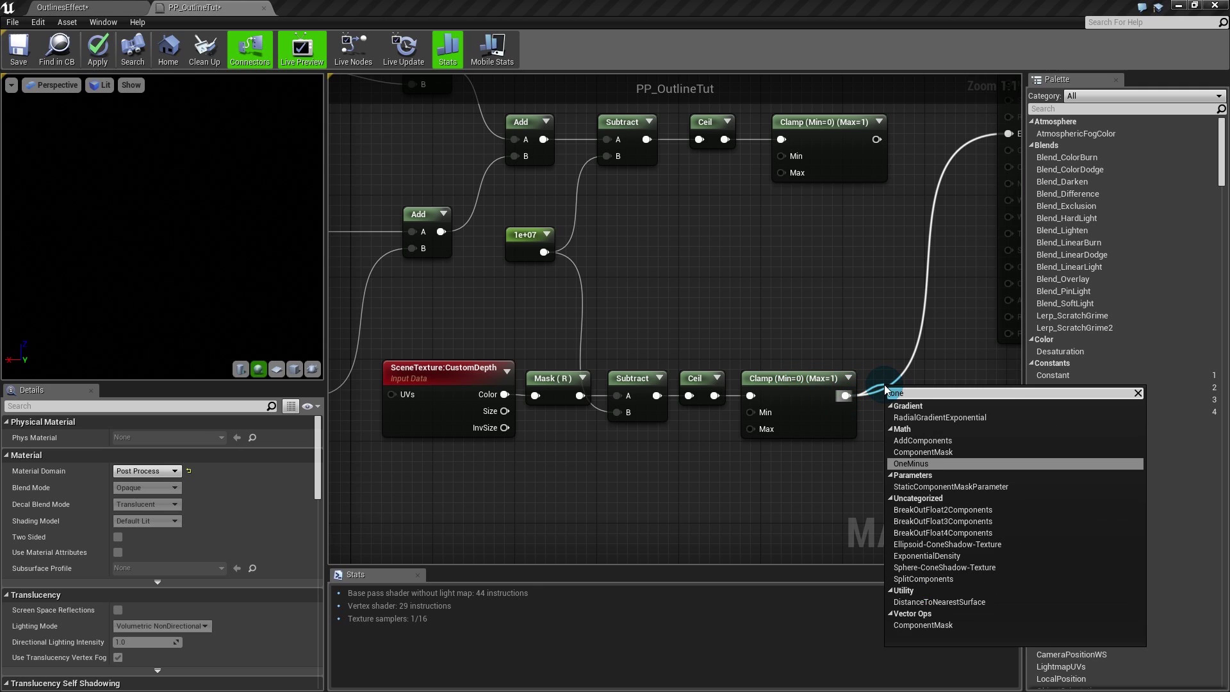
key(Return)
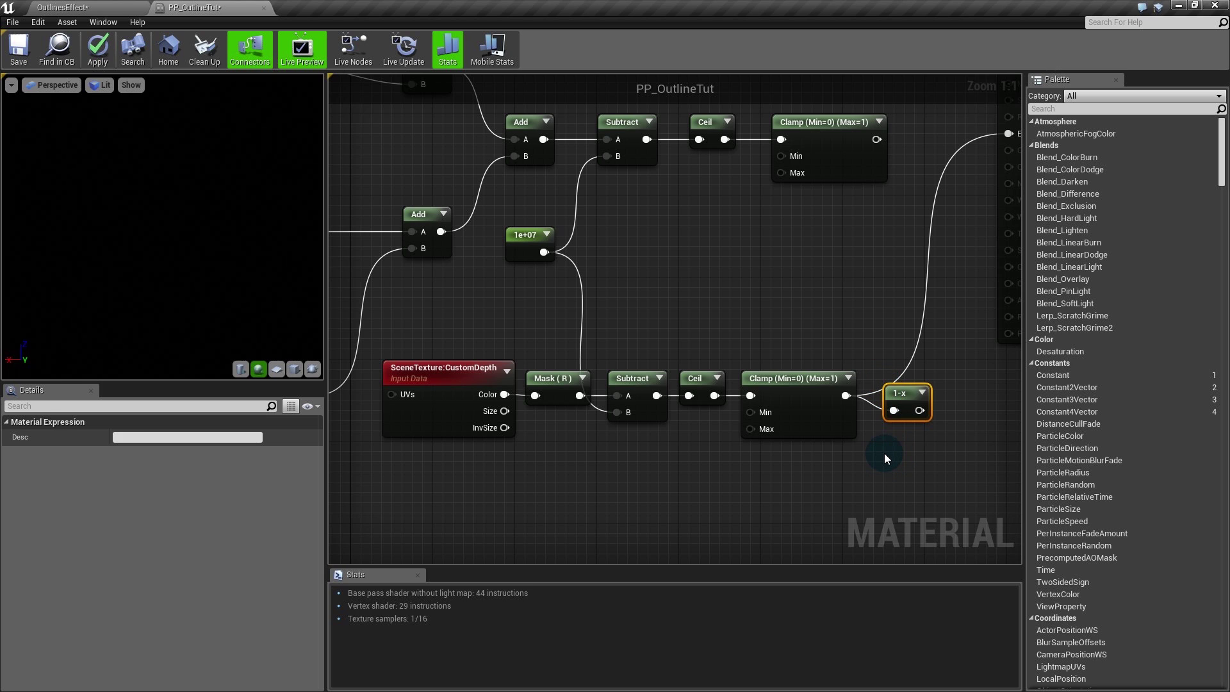
key(ctrl+c)
key(ctrl+v)
key(Delete)
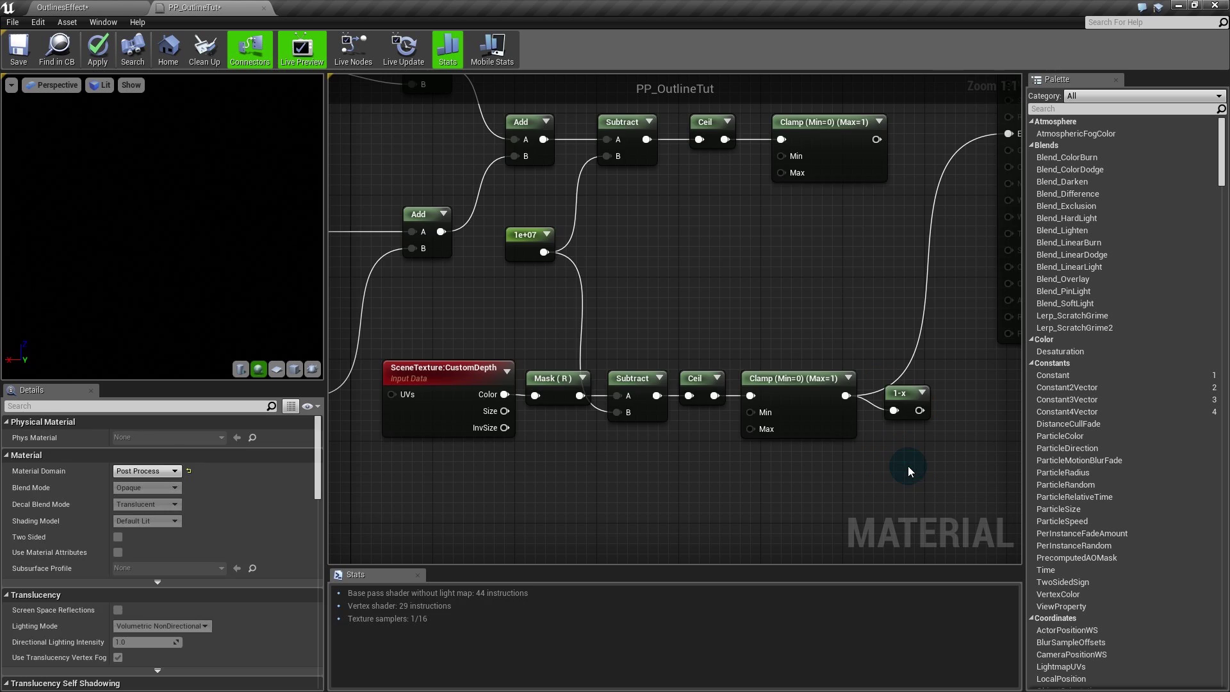
drag(910, 396, 890, 133)
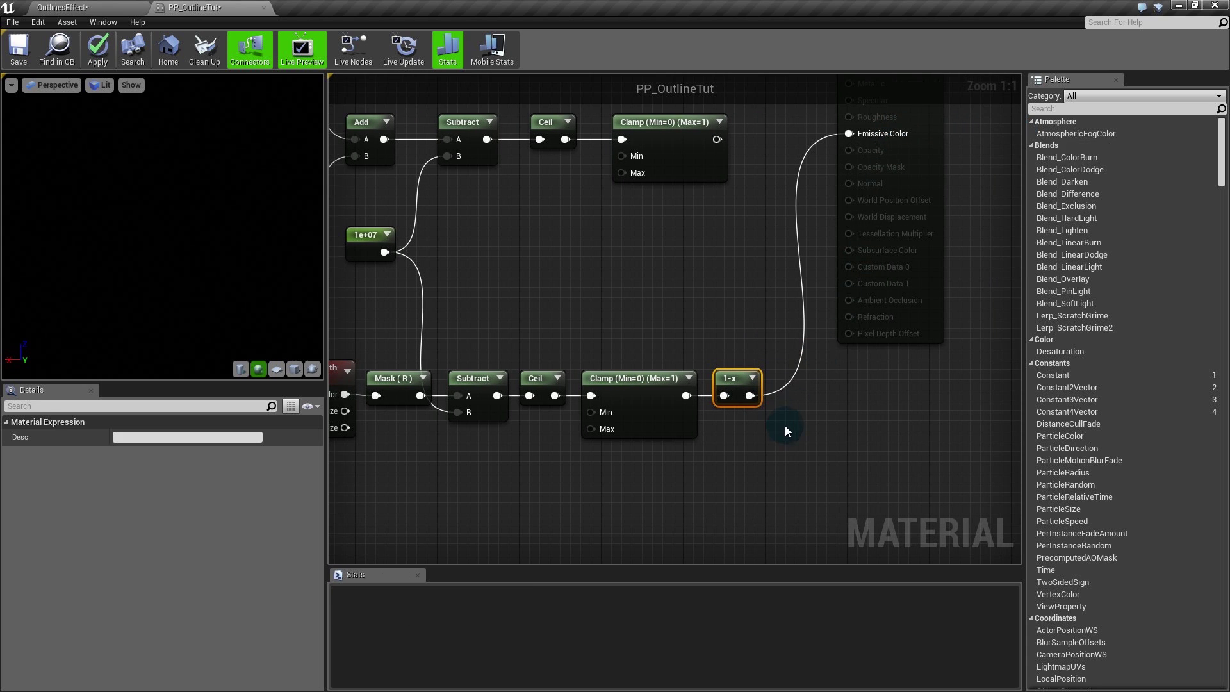
right_drag(784, 431, 833, 438)
click(834, 438)
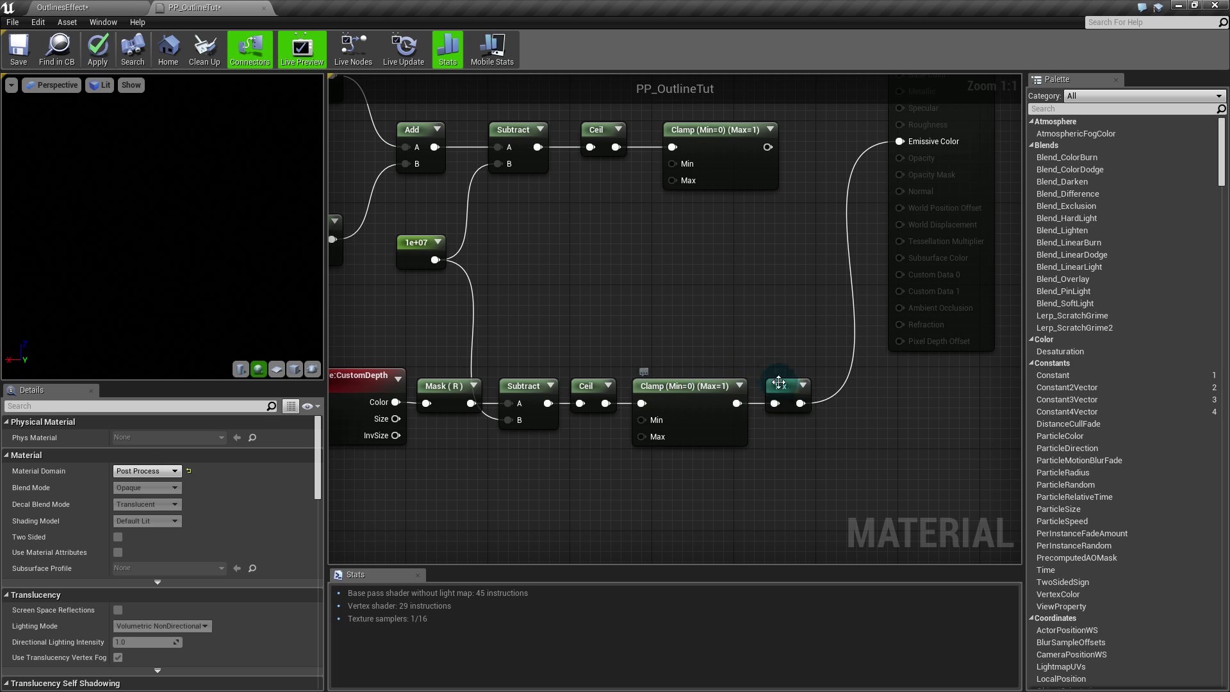
Step: Apply the OneMinus change, view the inverted mask in the OutlinesEffect level, and return to the material graph
click(102, 51)
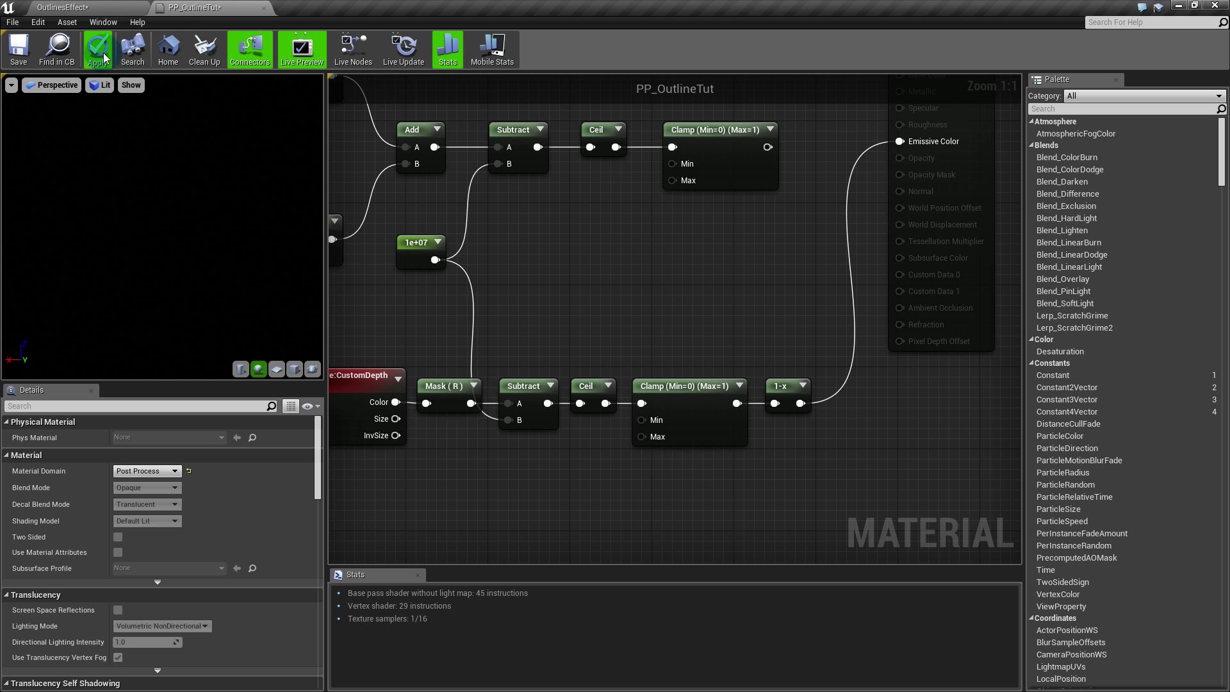
click(83, 7)
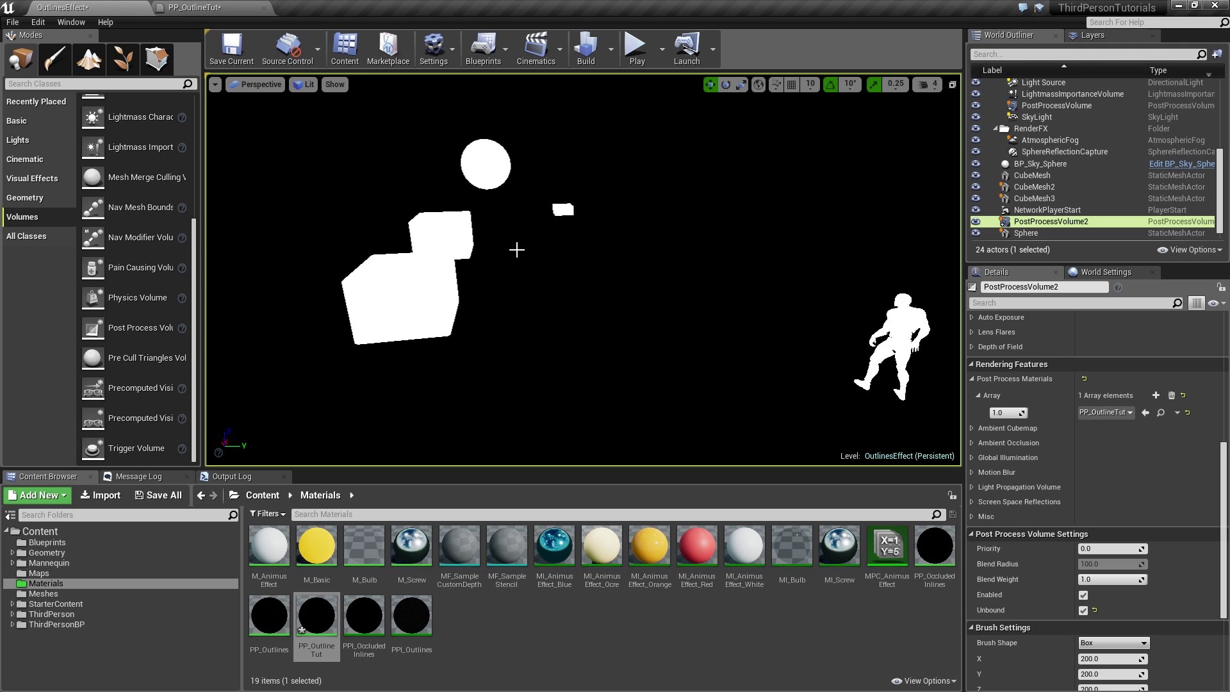
click(195, 7)
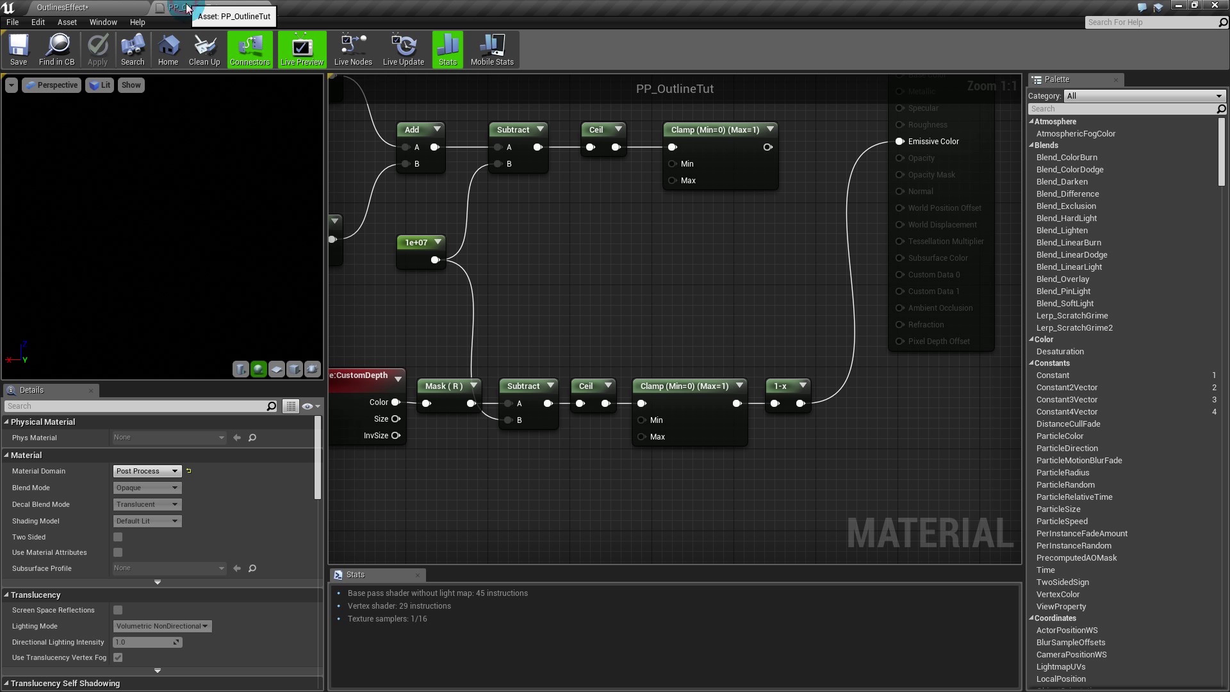
Step: Make room before the material output node and multiply the upper Clamp by the OneMinus result, feeding the product into Emissive Color
right_drag(735, 248, 708, 284)
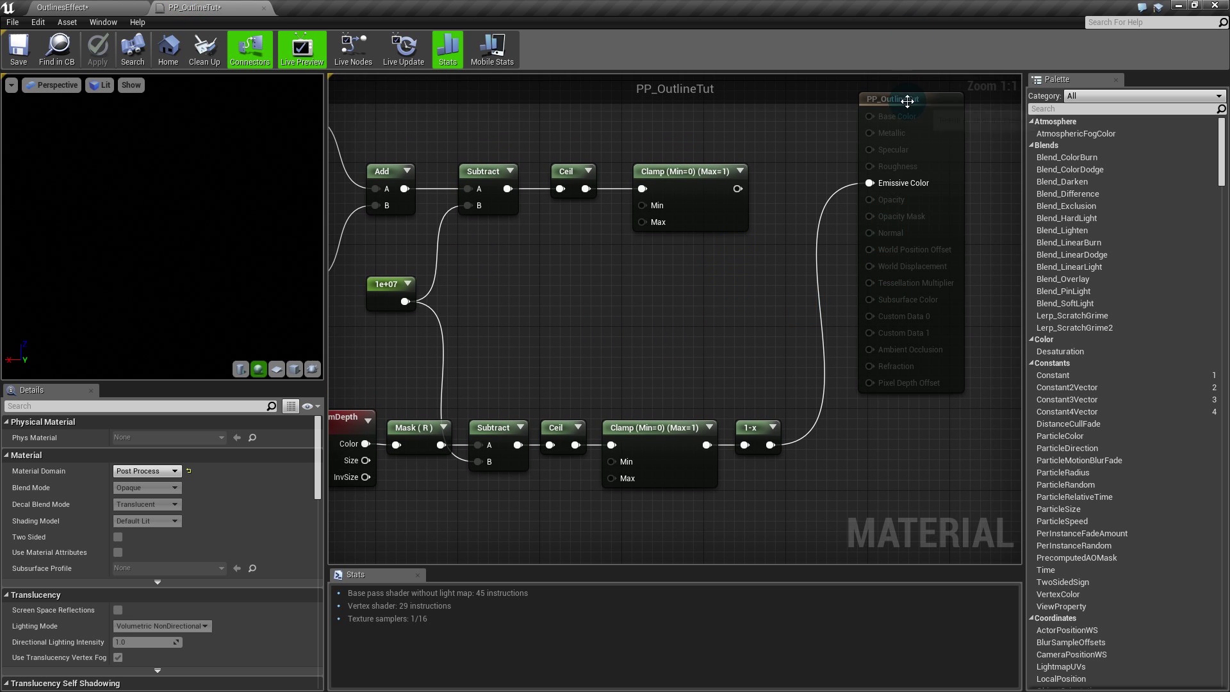
drag(868, 99, 947, 110)
click(820, 199)
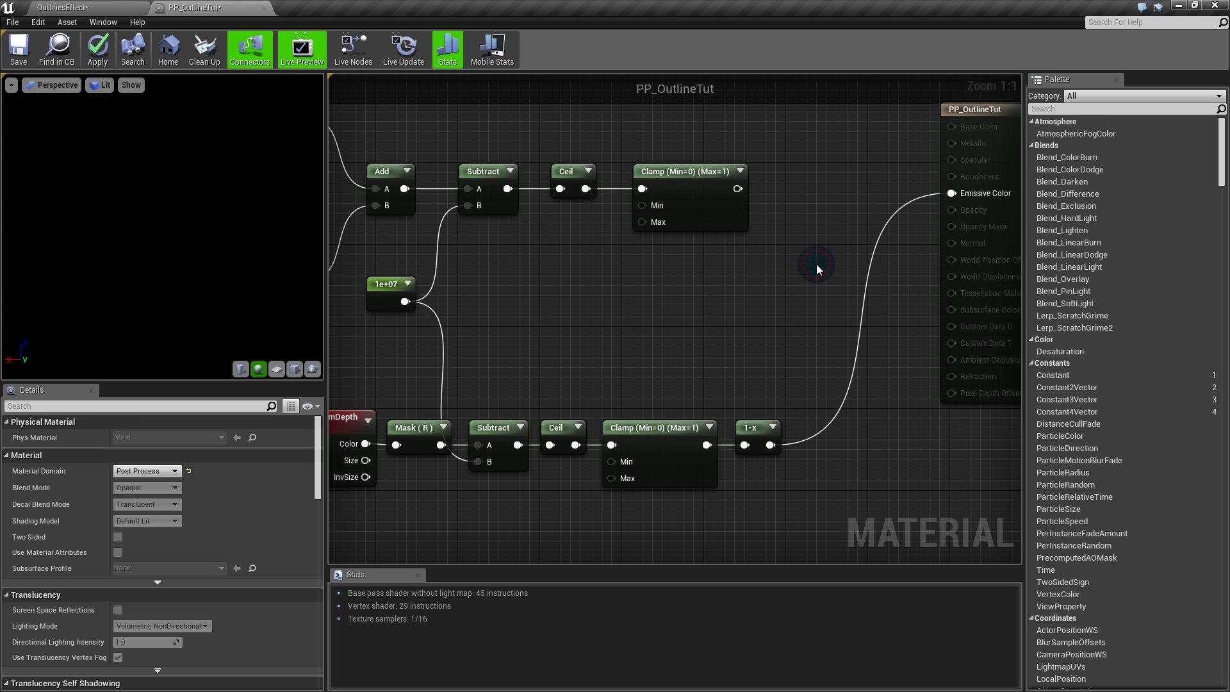
click(817, 269)
drag(770, 445, 738, 188)
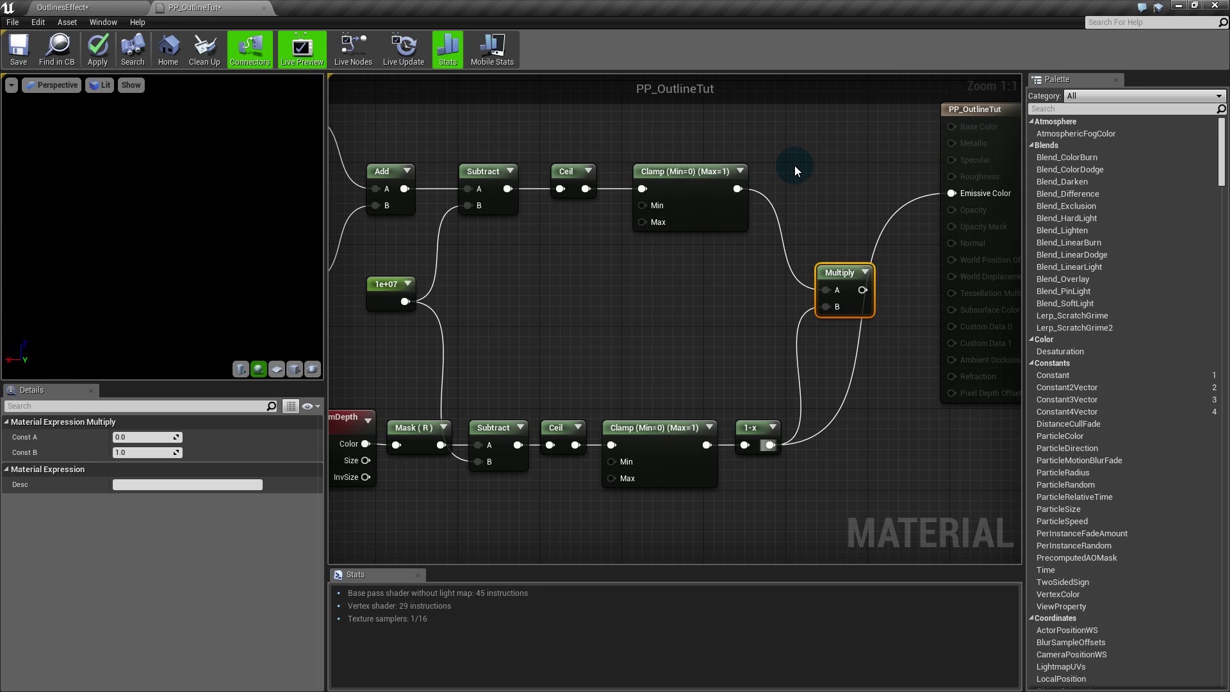
drag(863, 289, 952, 193)
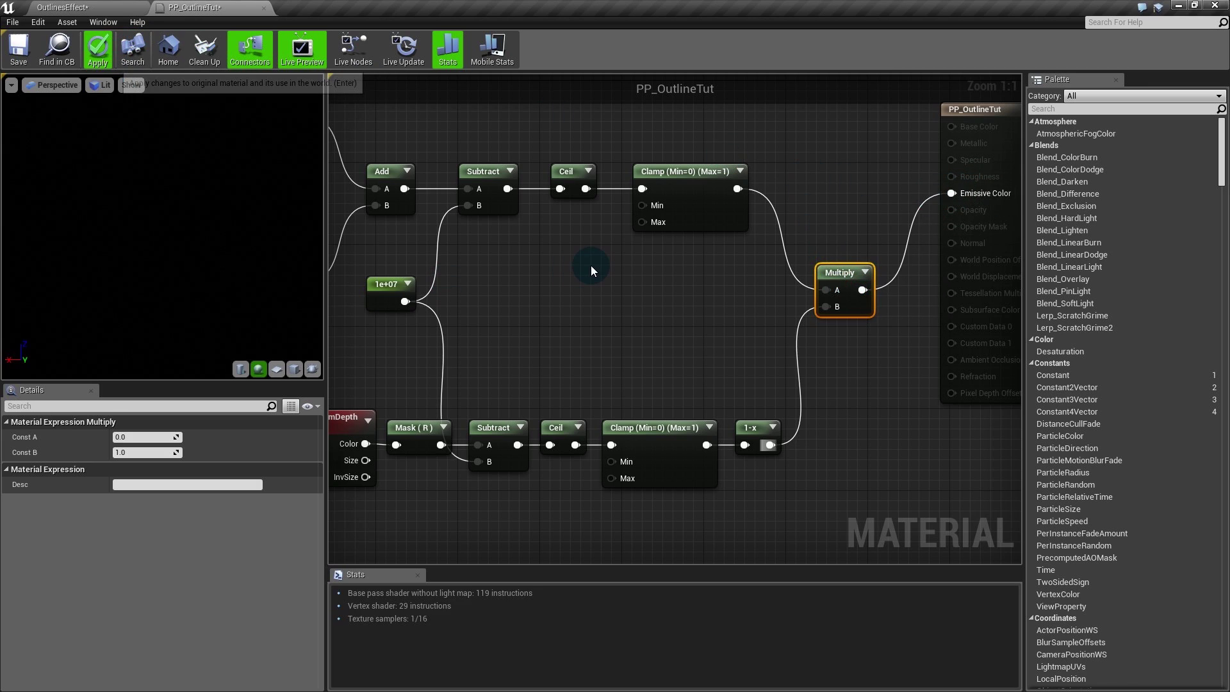
Step: Apply the multiplied mask to the material and examine the object outlines in the OutlinesEffect level
key(Return)
click(117, 9)
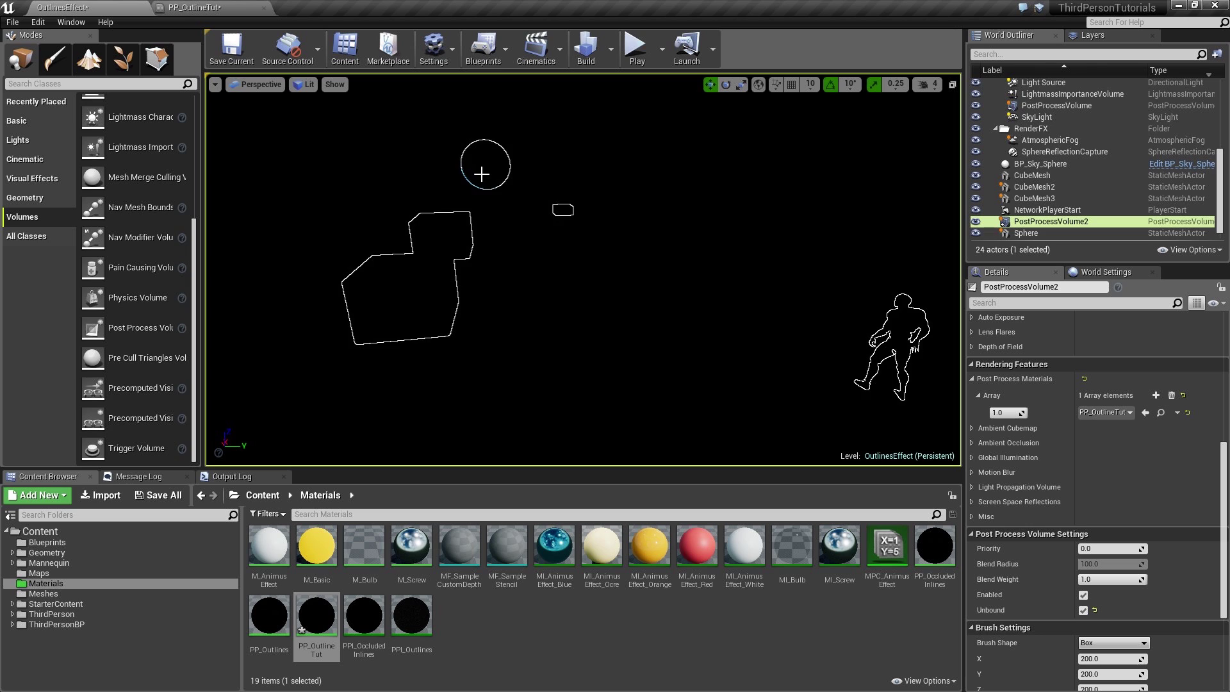
mouse_move(515, 271)
right_down()
mouse_move(471, 286)
mouse_move(570, 273)
mouse_move(528, 271)
right_up()
key(d)
key(a)
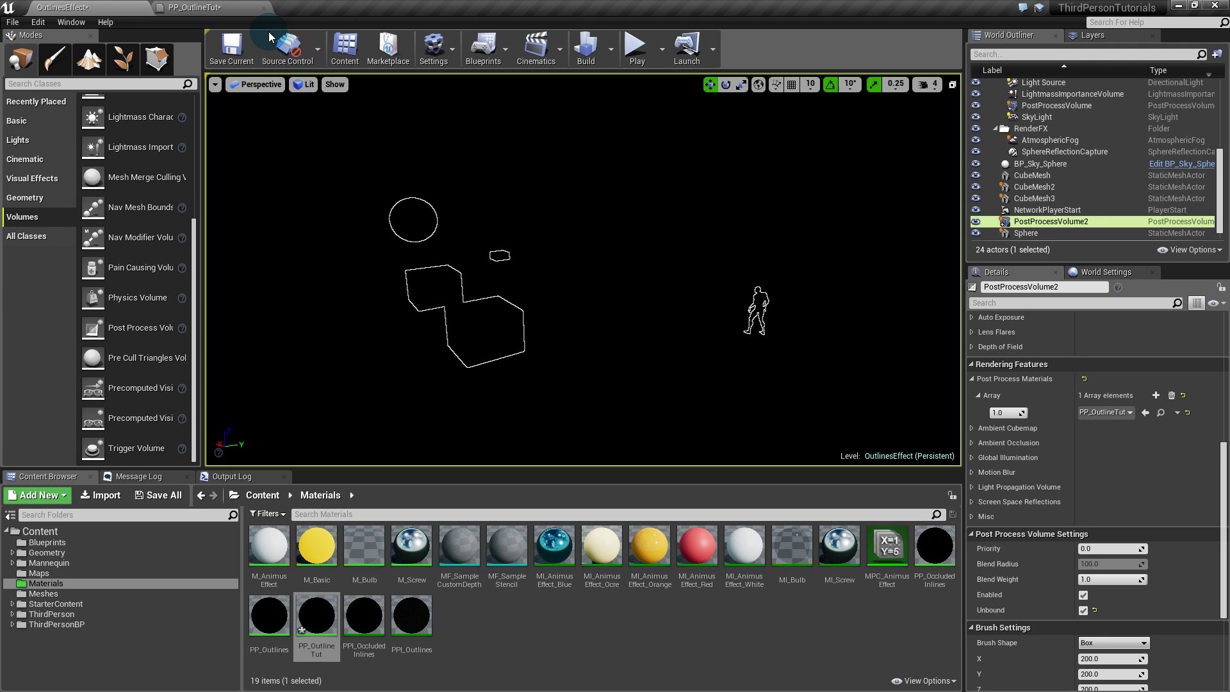
Step: In the PP_OutlineTut material graph, move the result node farther from the Multiply node to make room between them
click(207, 8)
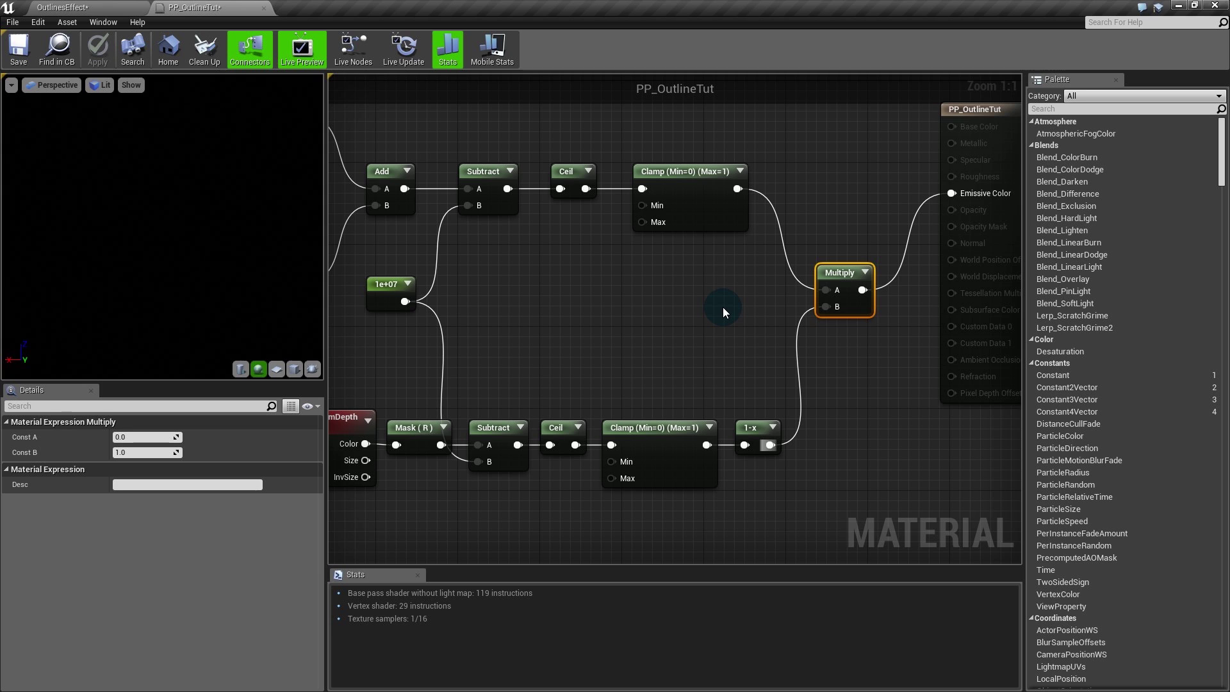
drag(379, 304, 380, 325)
click(601, 342)
scroll(724, 331, down, 1)
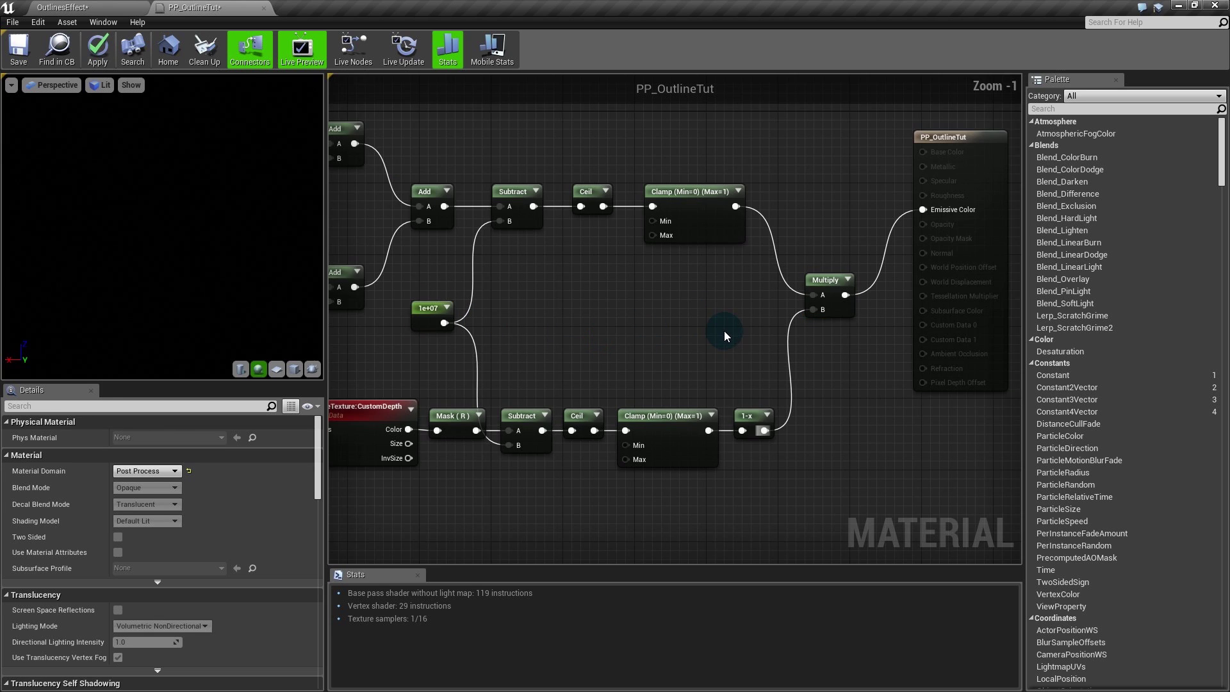
right_drag(759, 332, 609, 416)
scroll(642, 387, down, 2)
drag(825, 269, 843, 278)
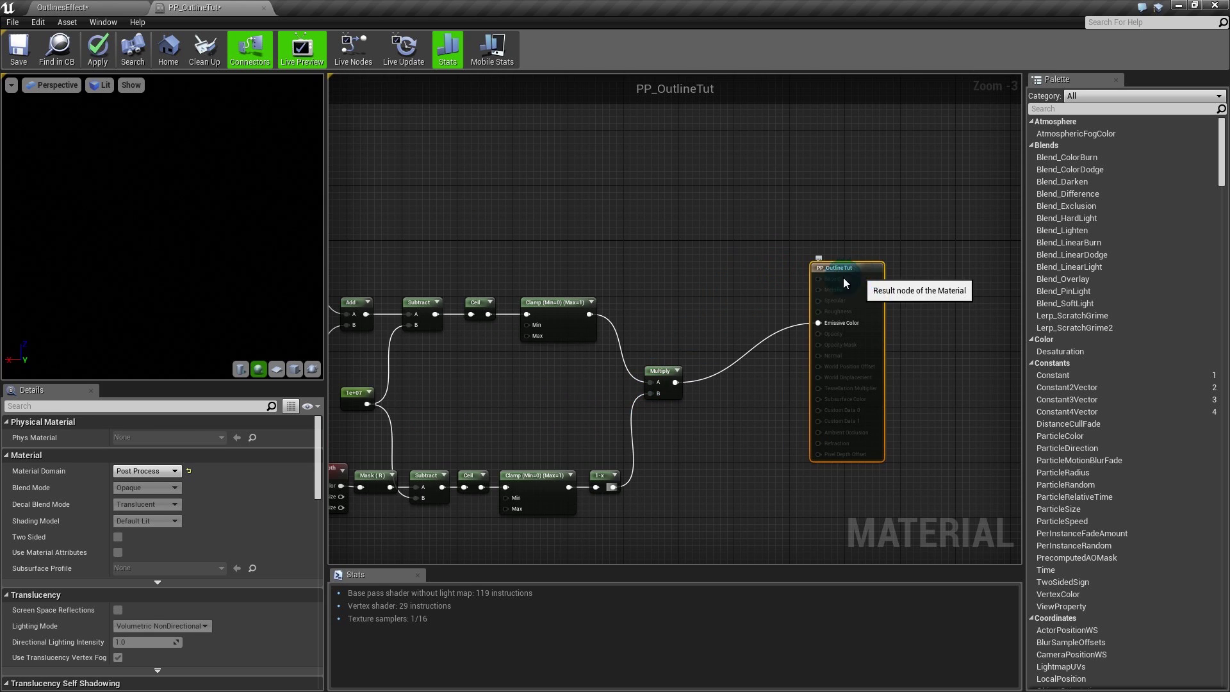
click(673, 285)
Step: Add a SceneTexture node above the Clamp node and set its Scene Texture Id to PostProcessInput0
right_click(605, 200)
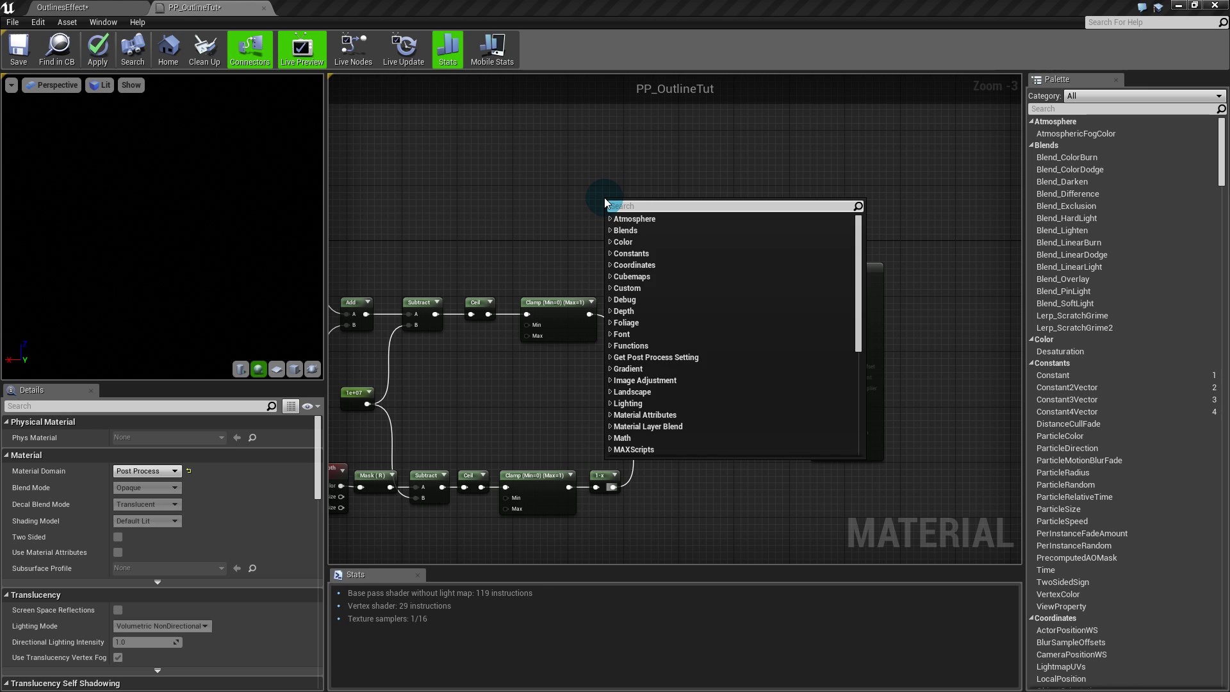
text(scen)
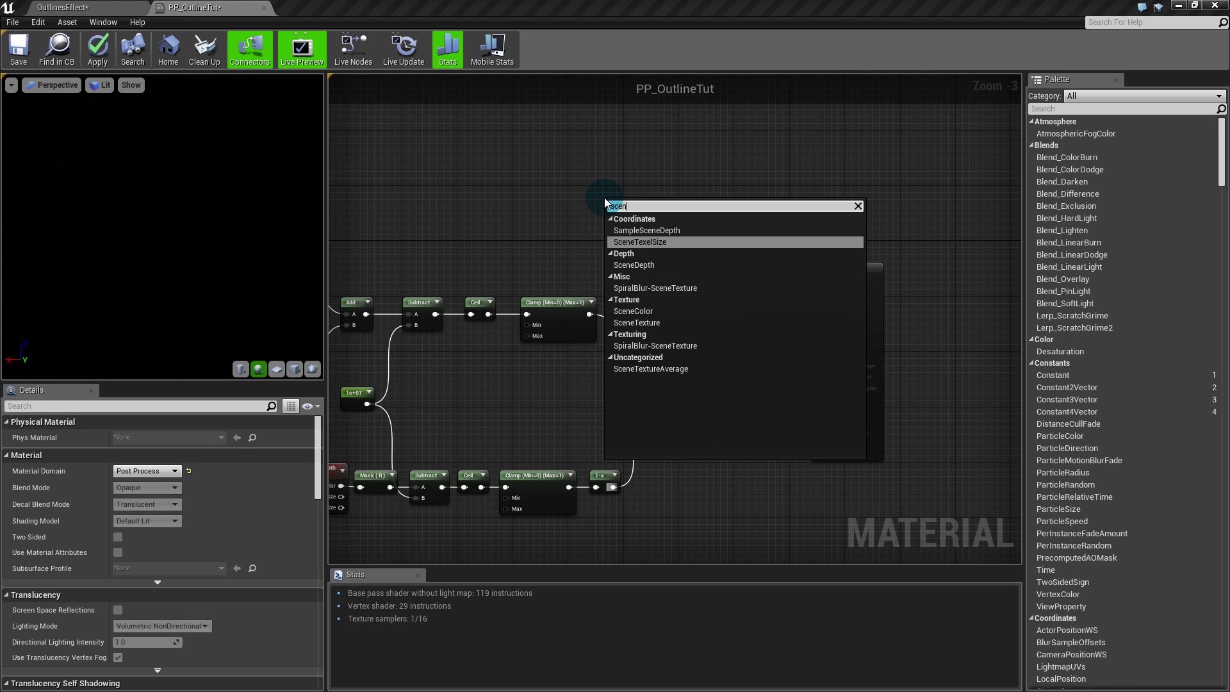
click(651, 323)
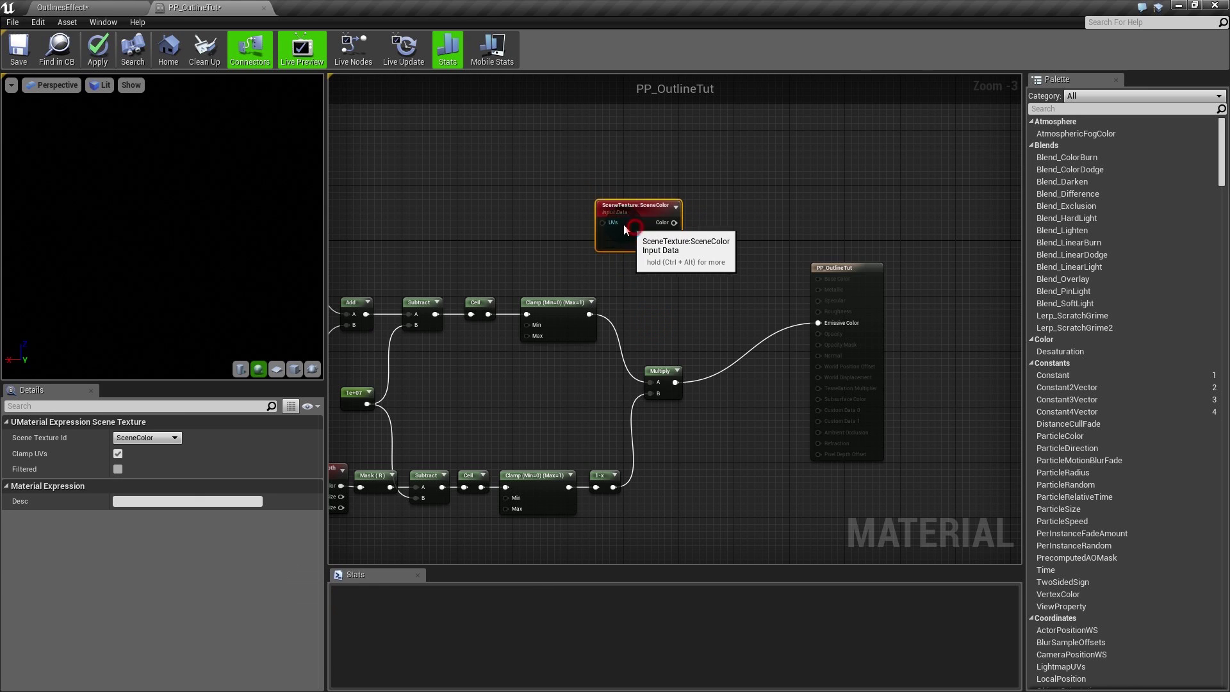
drag(624, 224, 610, 219)
click(159, 440)
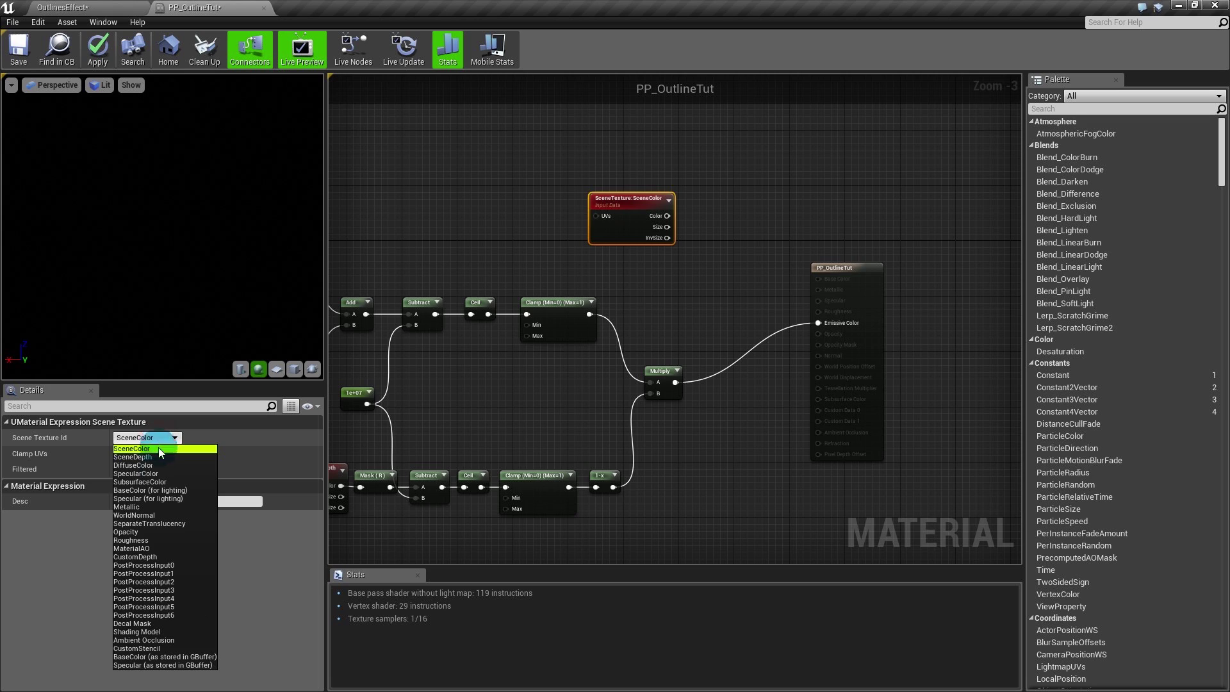
click(157, 564)
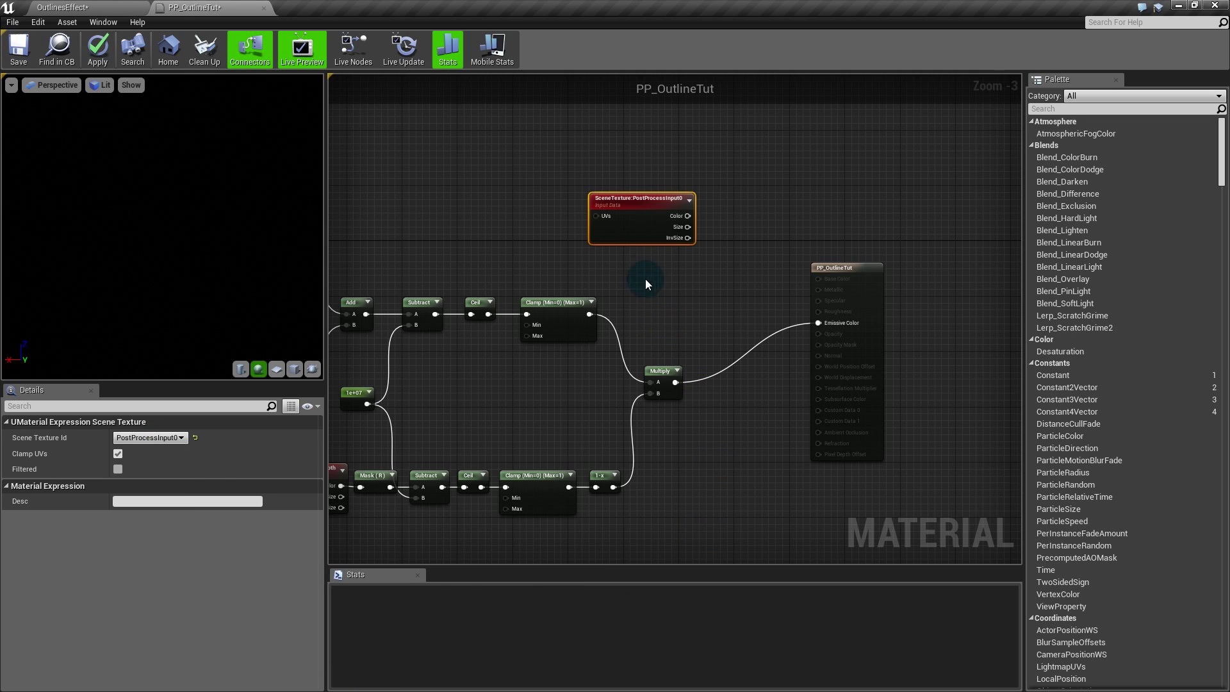
drag(632, 225, 555, 218)
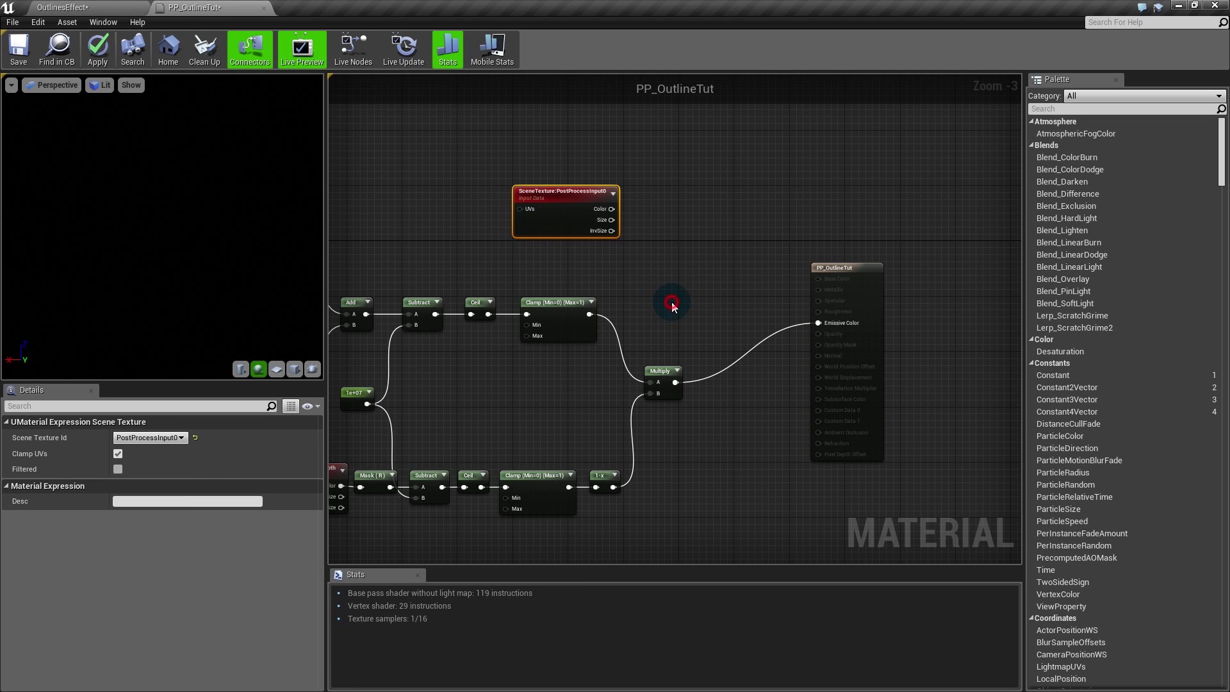
Step: Add a Lerp node feeding Emissive Color and connect the PostProcessInput0 Color output to its A input
click(715, 271)
click(716, 272)
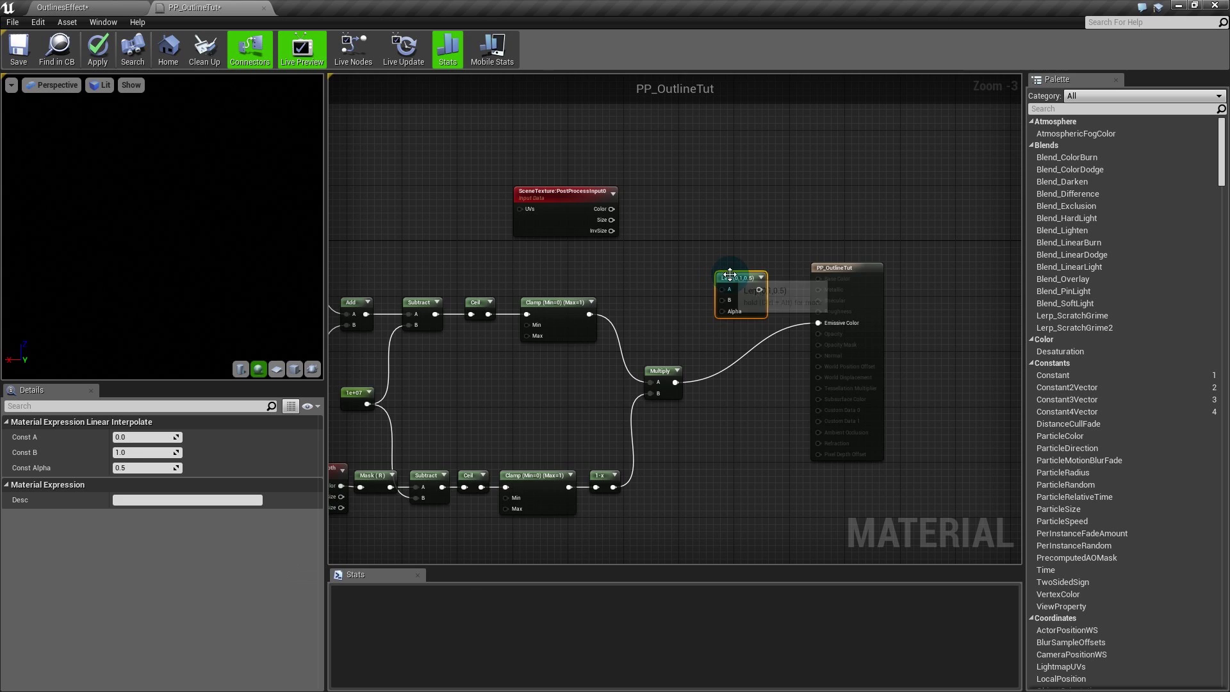
drag(725, 278, 824, 322)
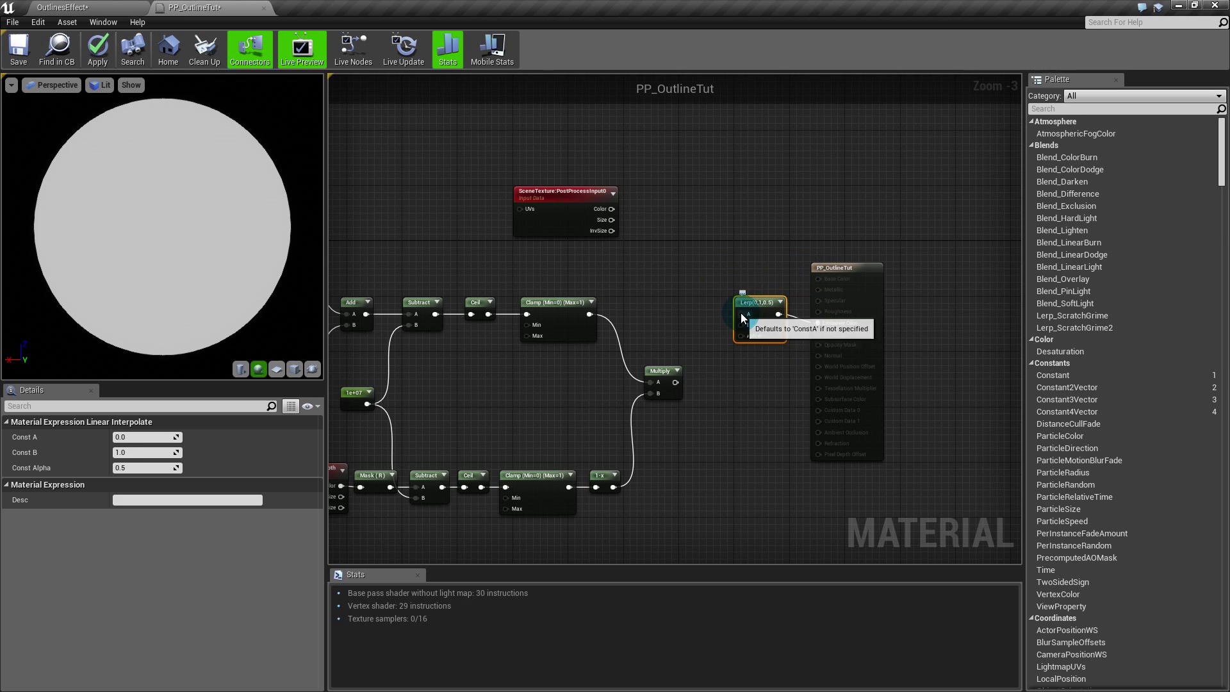
drag(741, 314, 613, 210)
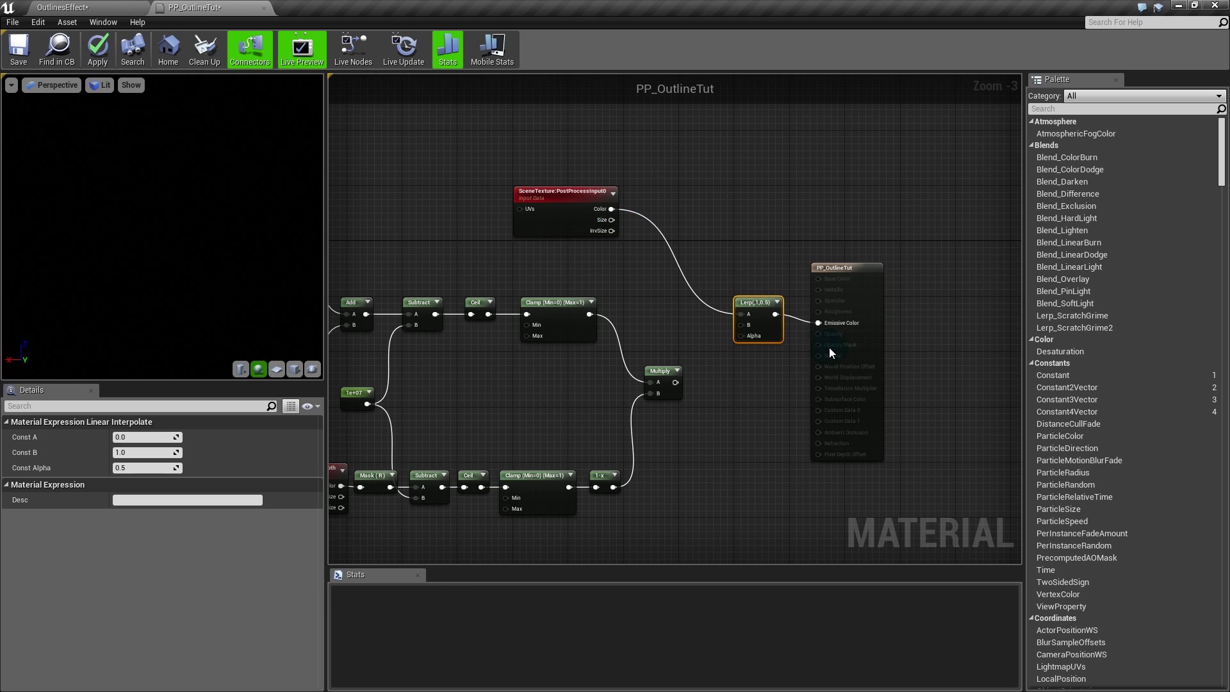
Step: Move the Lerp node and the PostProcessInput0 scene texture node higher in the graph to free space below them
drag(754, 302, 746, 268)
drag(556, 207, 557, 152)
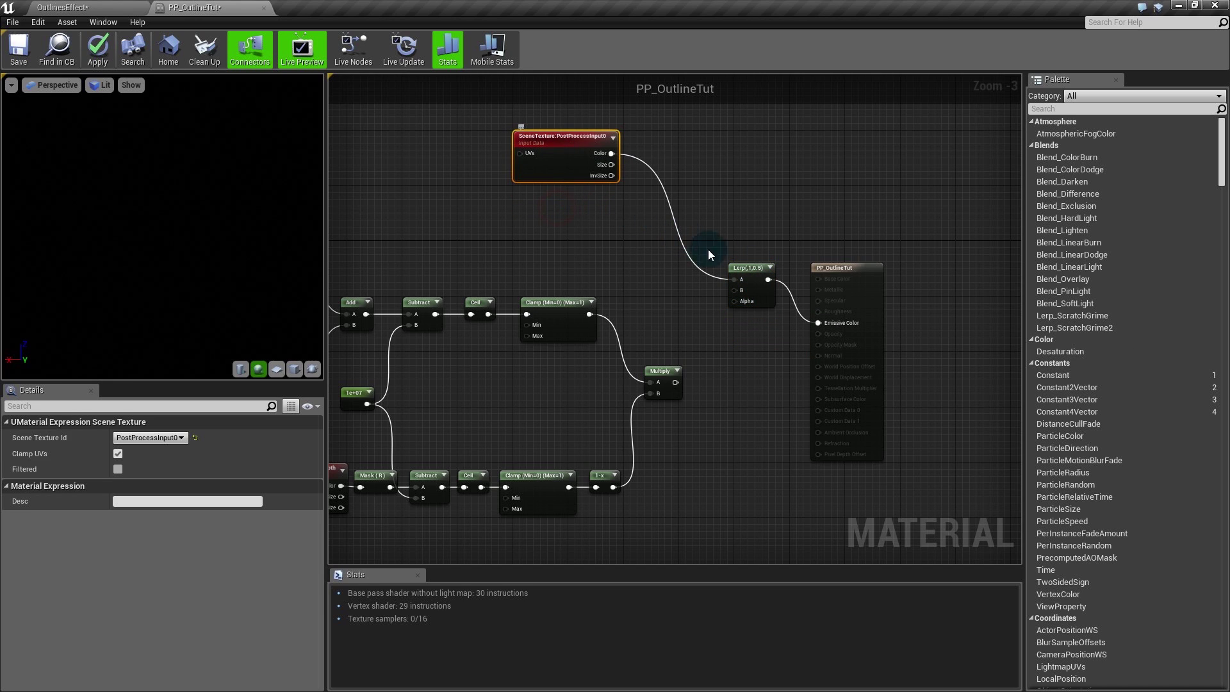
drag(743, 285, 736, 250)
click(614, 247)
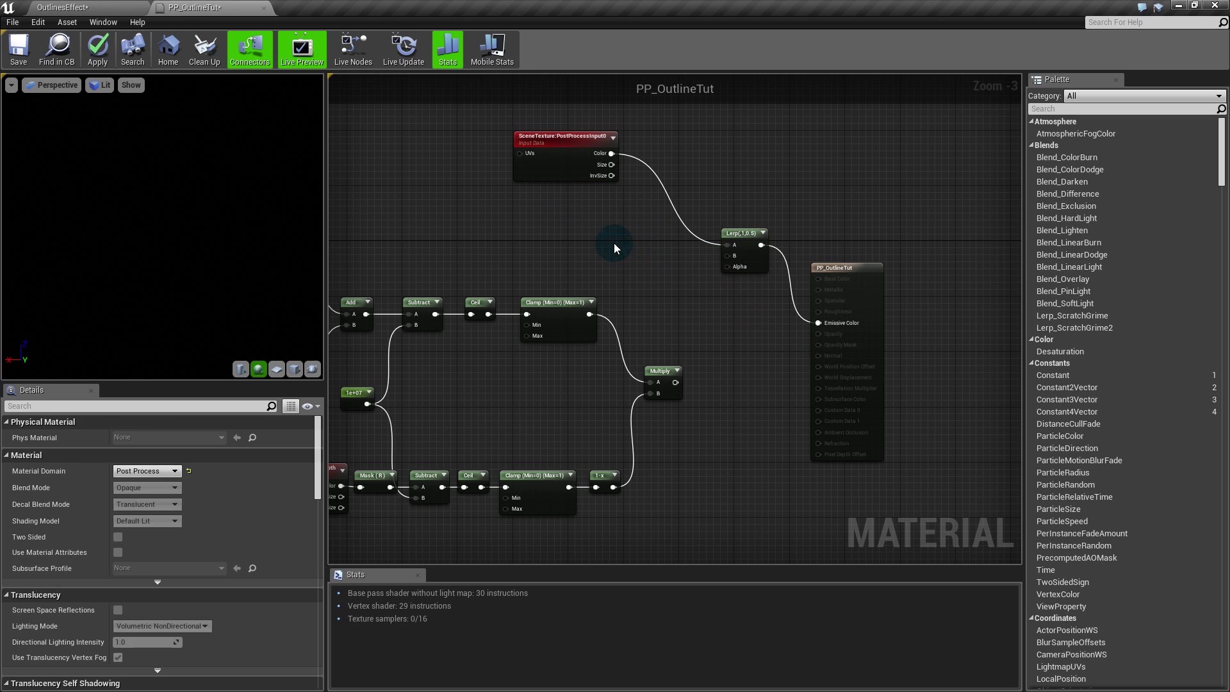
Step: Add a vector parameter named "Color 1" beneath the PostProcessInput0 node
click(530, 217)
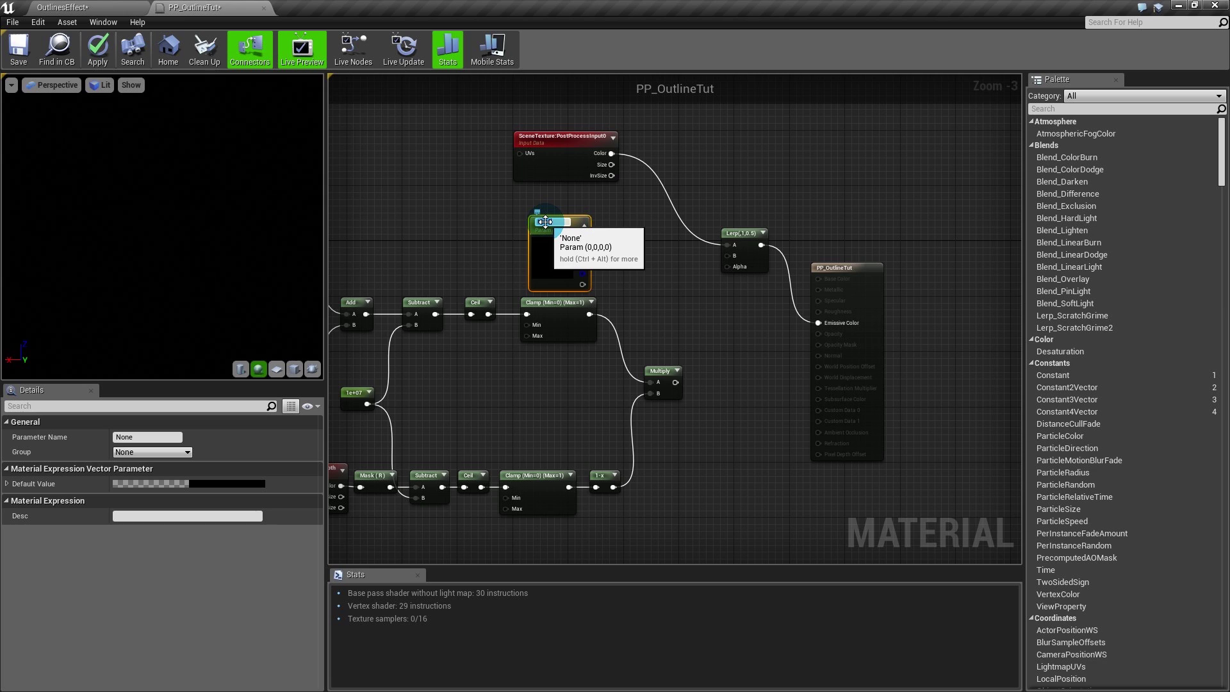
text(COlor 1)
key(Return)
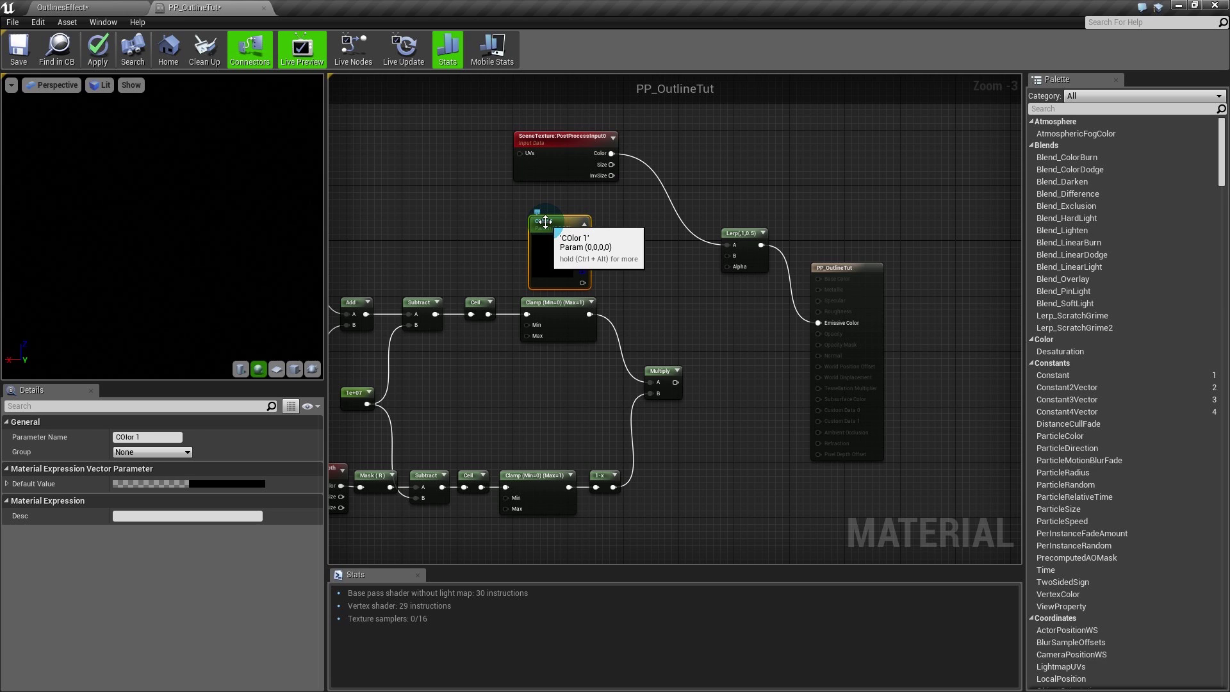
drag(545, 222, 526, 195)
click(526, 197)
click(526, 198)
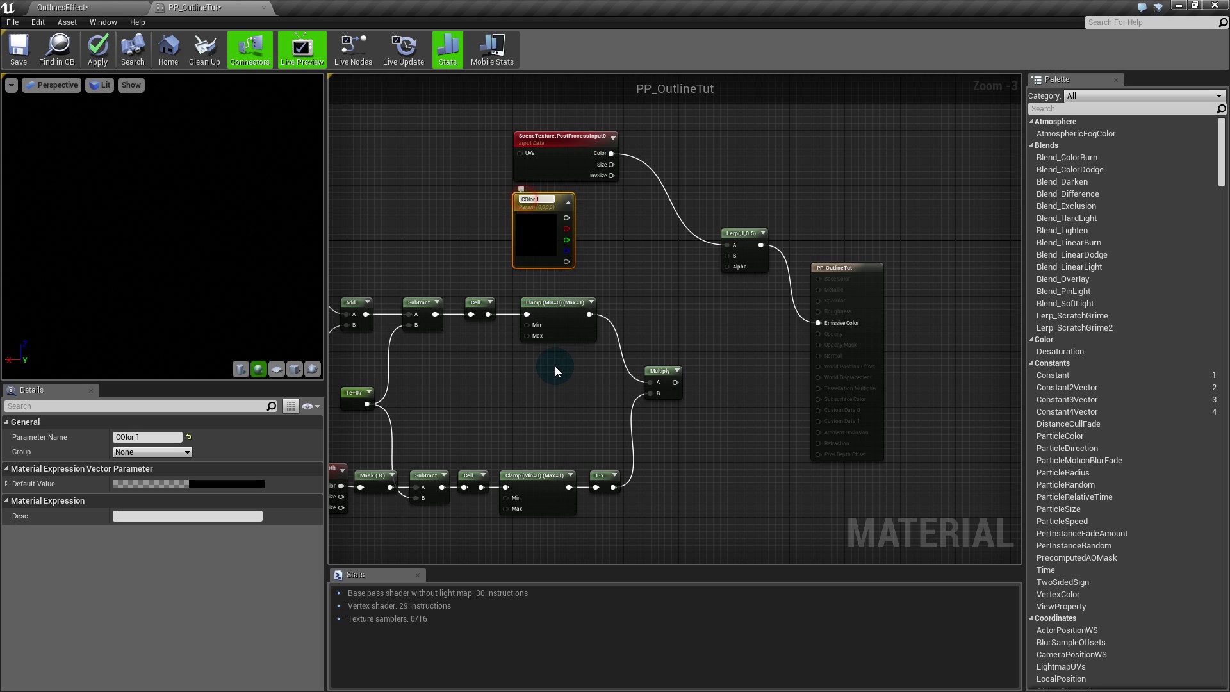
text(ol)
key(Return)
Step: Set Color 1's default to cyan (R 0, G 0.833, B 1) and connect it to the Lerp's B input
scroll(555, 371, up, 3)
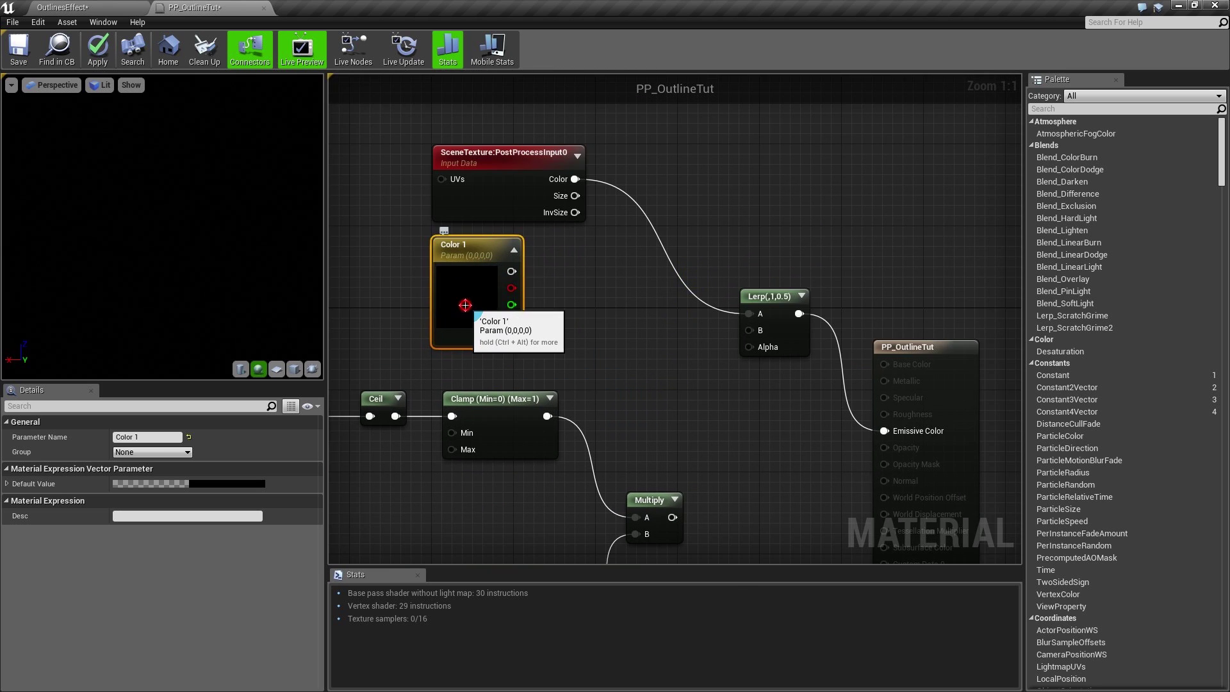
double_click(467, 302)
mouse_move(533, 405)
mouse_down()
mouse_move(488, 379)
mouse_move(471, 400)
mouse_up()
drag(646, 359, 647, 350)
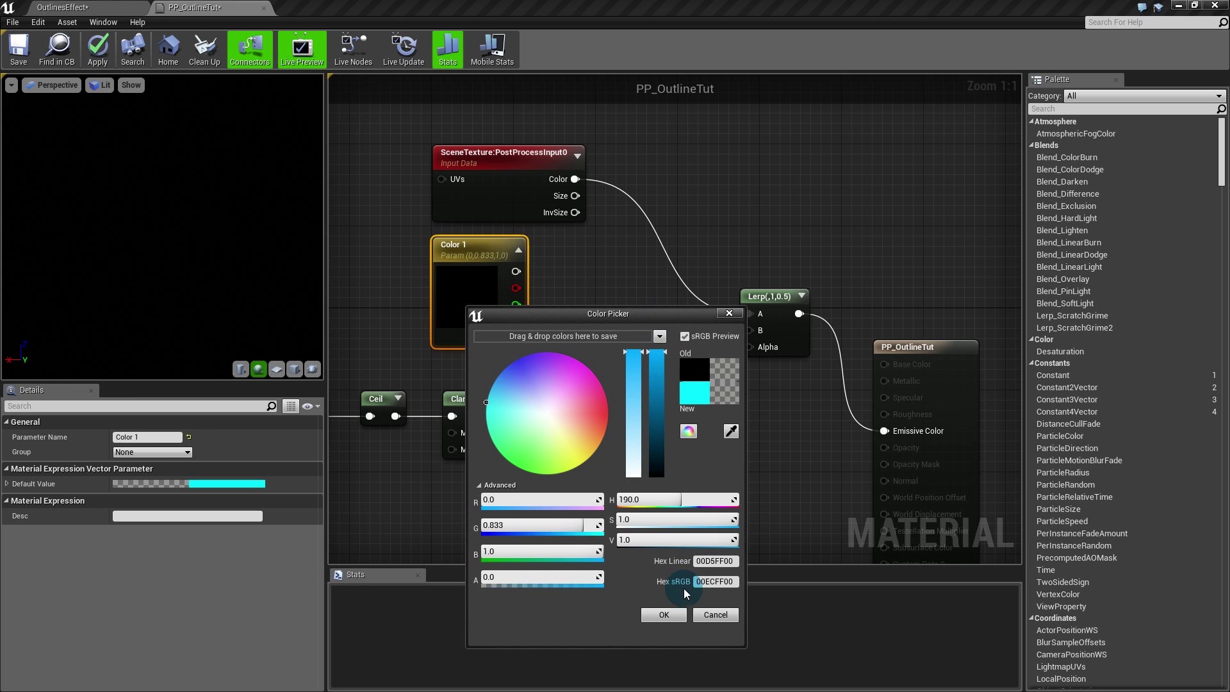
click(678, 617)
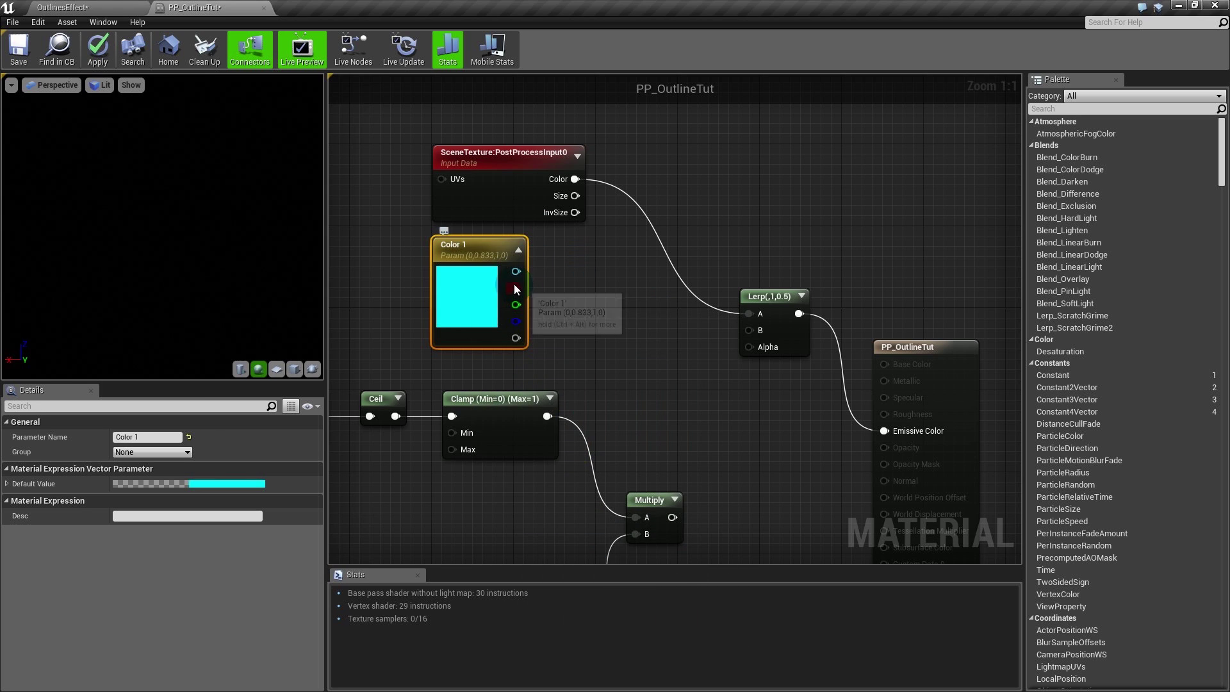
drag(516, 272, 755, 331)
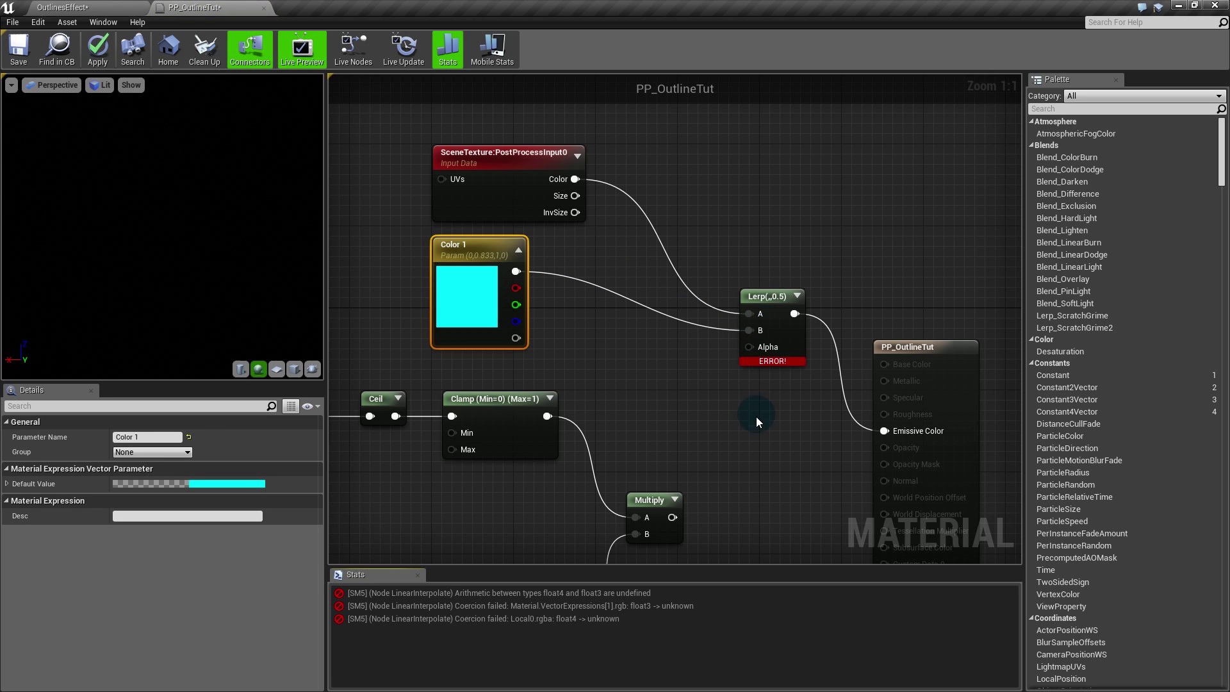
Step: Insert a Component Mask with R, G and B enabled between the PostProcessInput0 Color output and the Lerp's A input
right_drag(767, 451, 779, 371)
scroll(782, 359, down, 1)
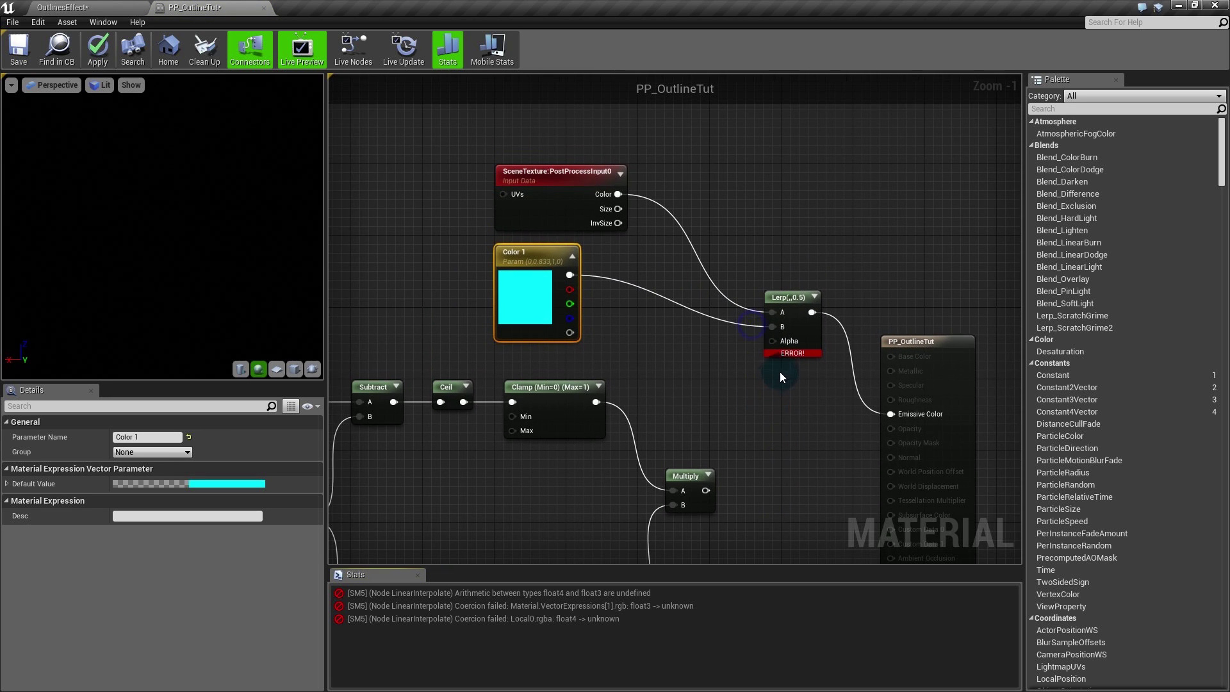
drag(564, 174, 624, 191)
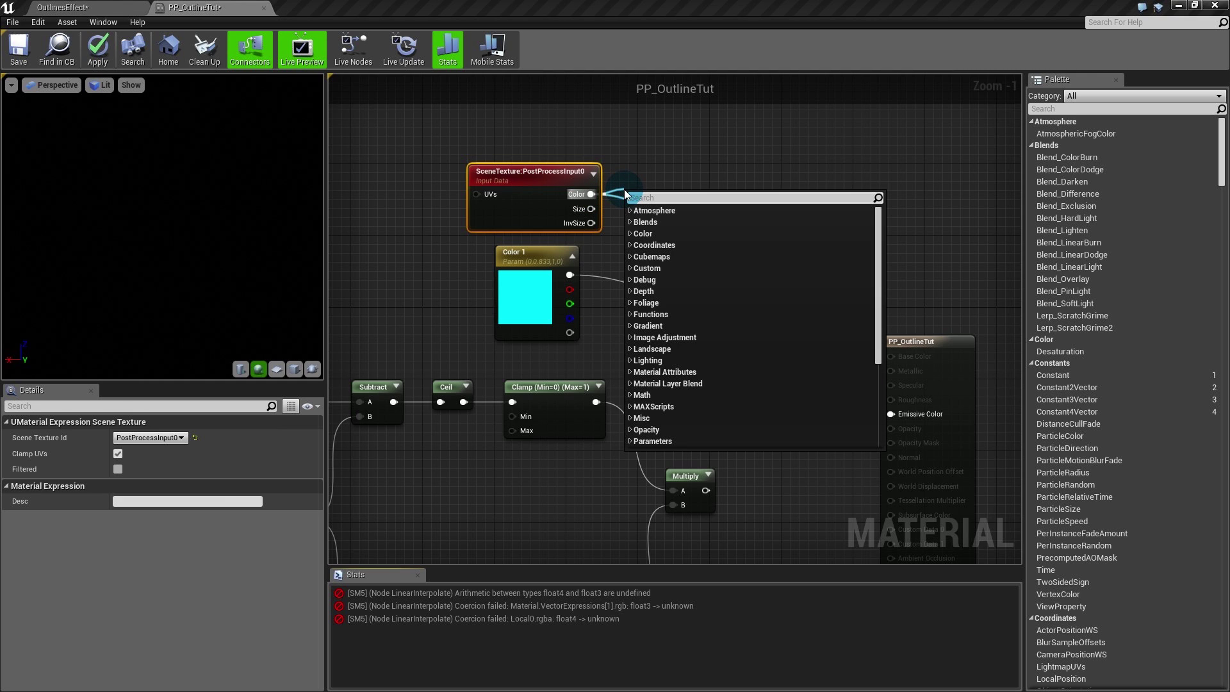
text(comp)
key(Return)
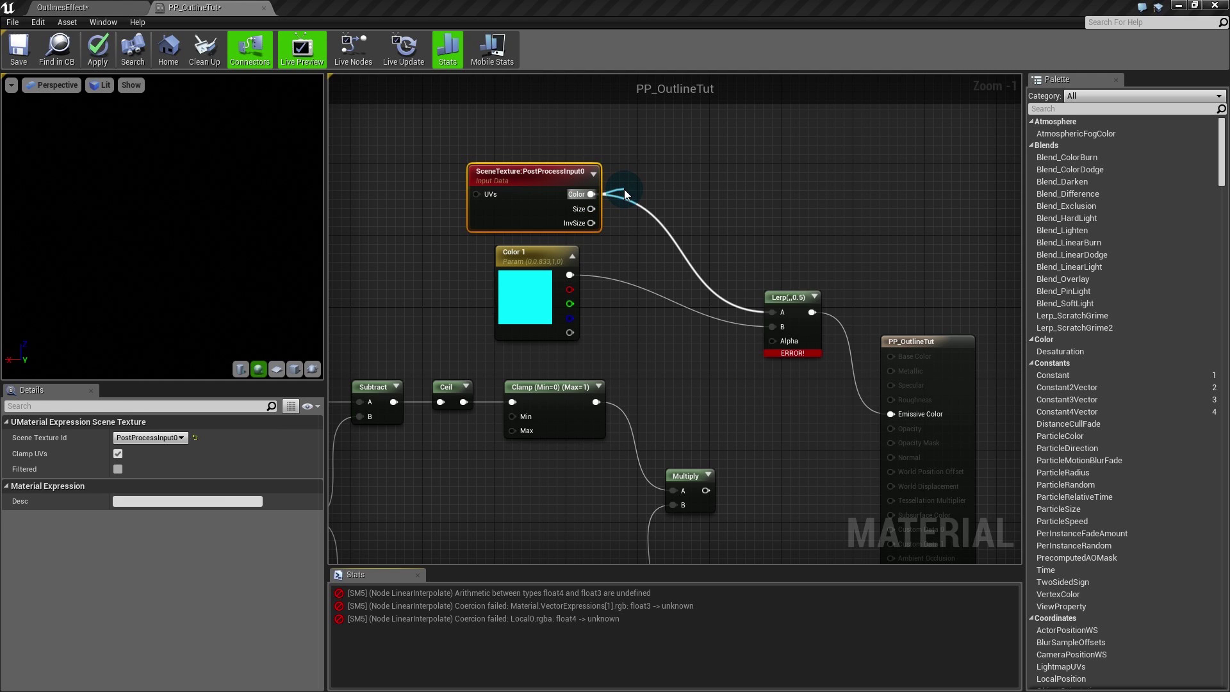
click(118, 467)
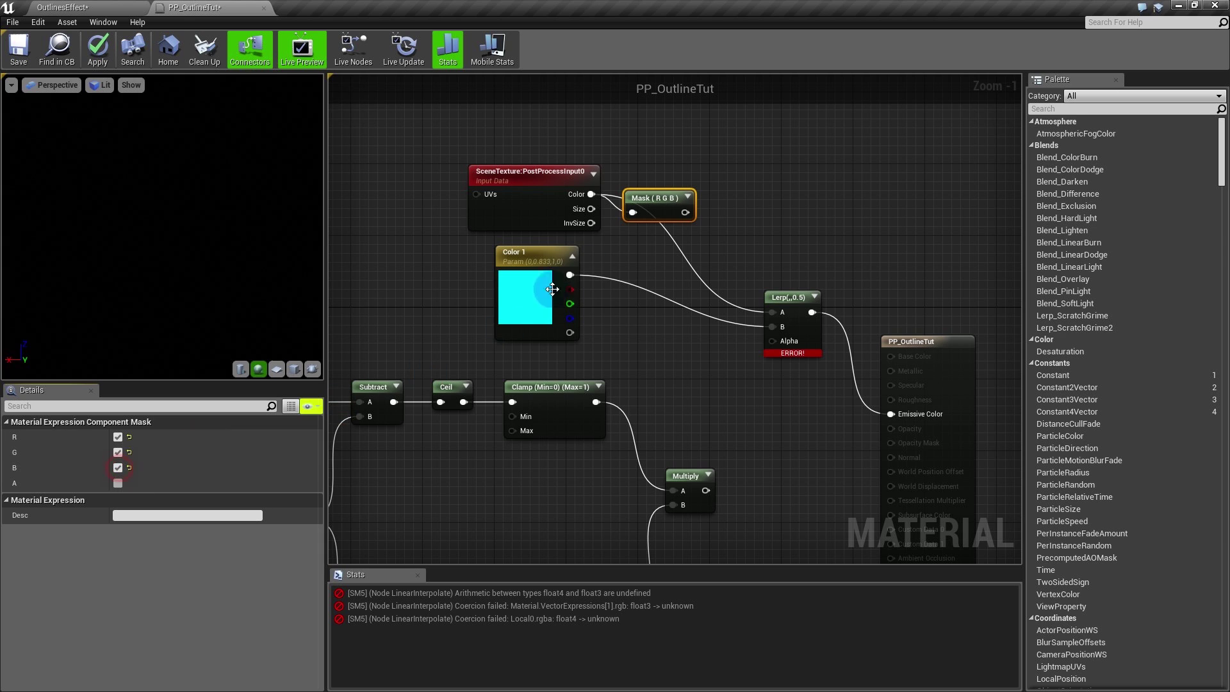
drag(685, 212, 648, 190)
click(714, 381)
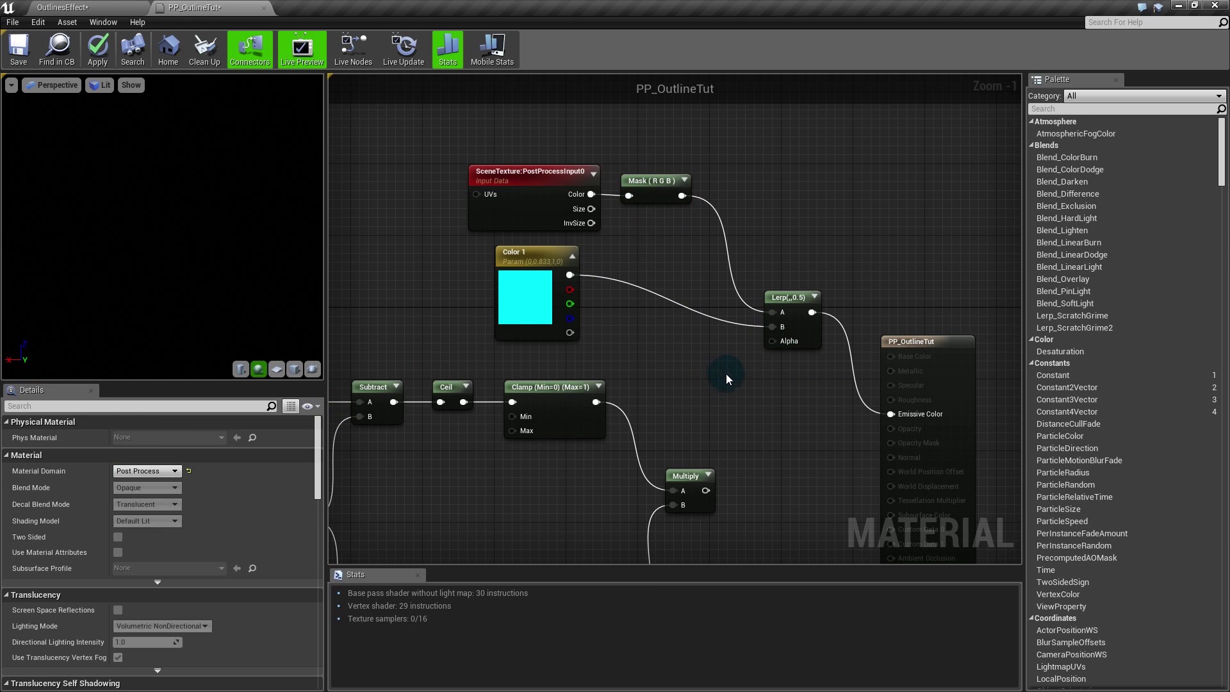
Step: Connect the Multiply node's output to the Lerp's Alpha input
right_drag(725, 374, 714, 329)
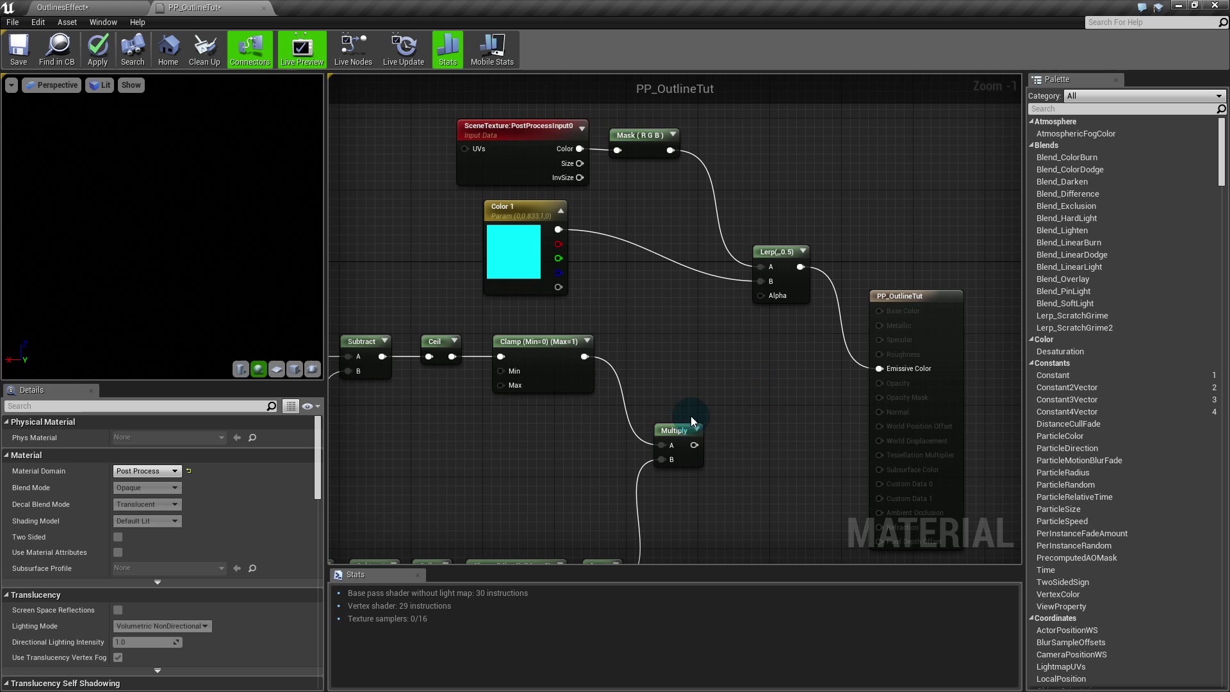
right_drag(722, 450, 700, 421)
drag(671, 417, 746, 266)
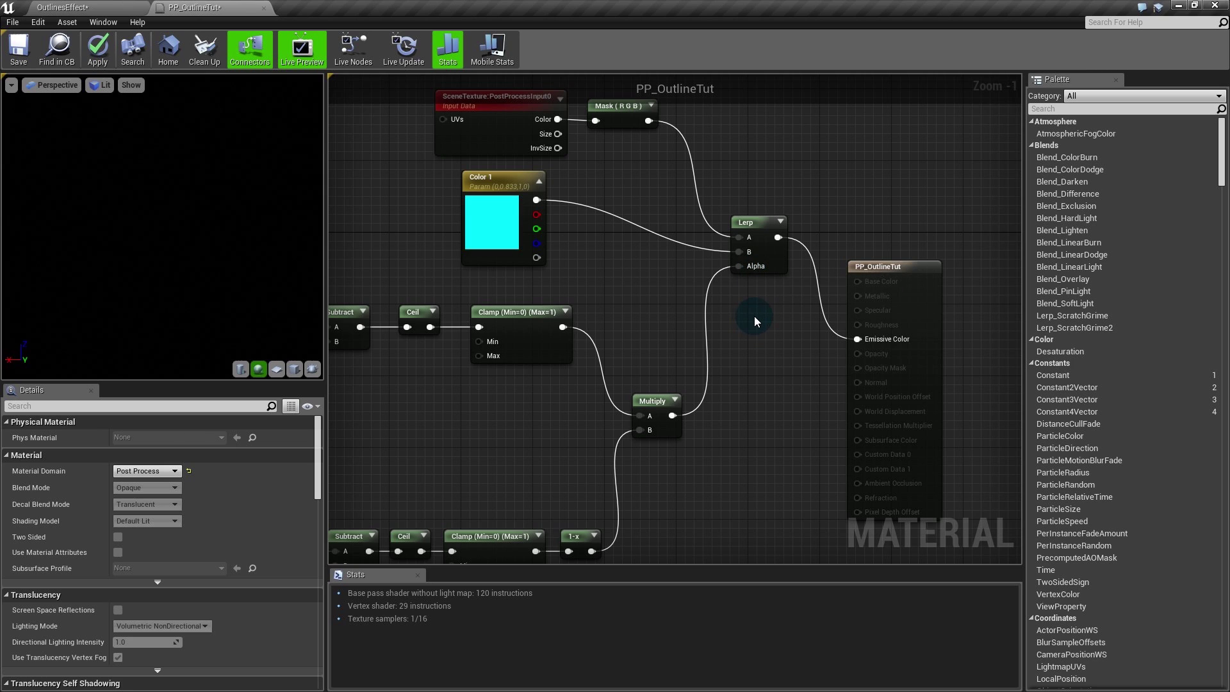
Step: Move the PostProcessInput0, Mask and Color 1 nodes together slightly up and away from the Lerp node
right_drag(757, 319, 799, 368)
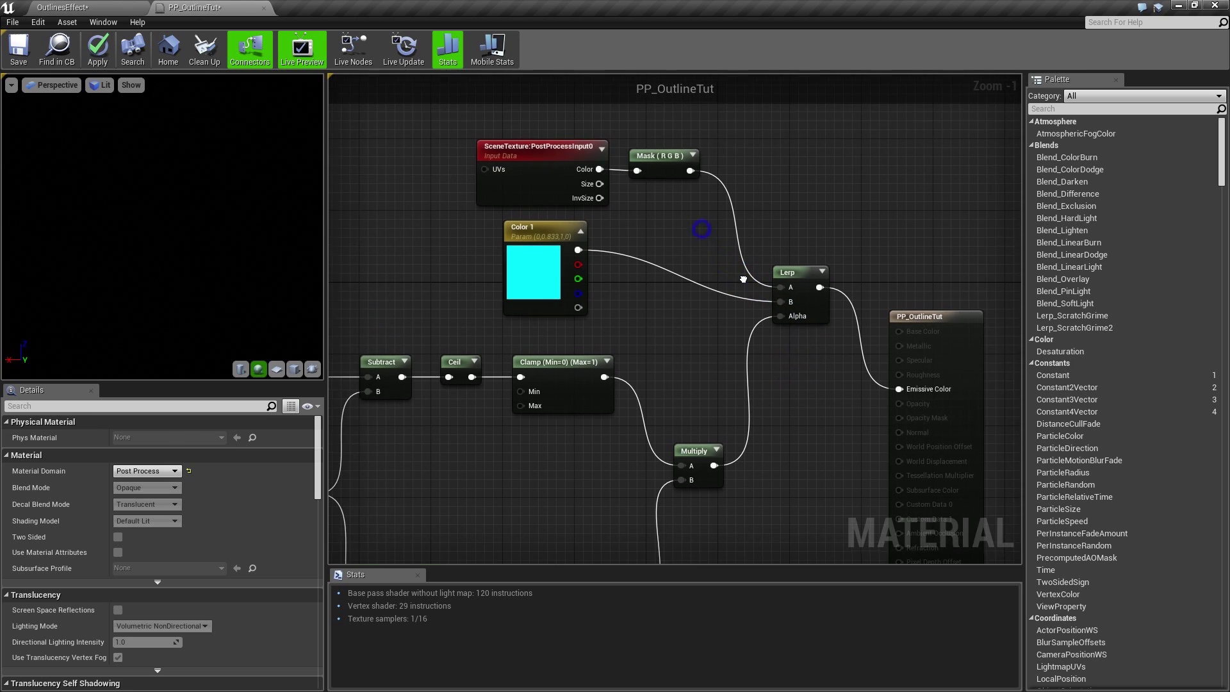
drag(697, 118, 531, 235)
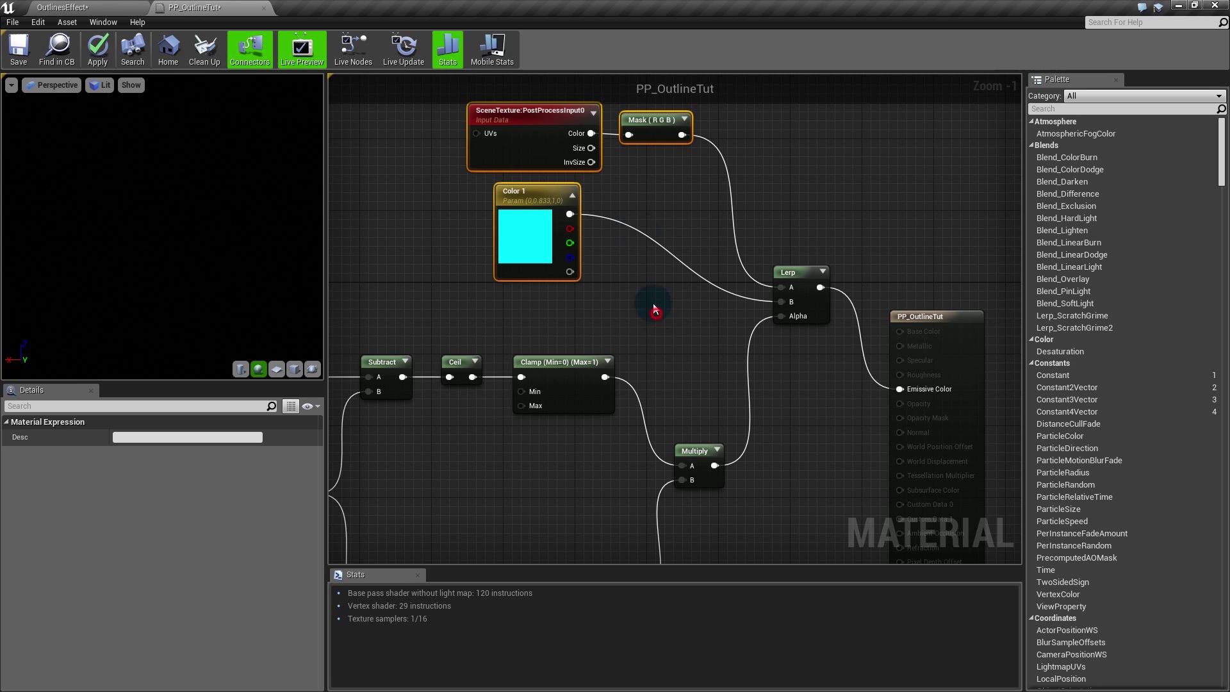
click(651, 297)
Step: Apply the material changes and inspect the outline effect on the objects in the OutlinesEffect level
click(98, 48)
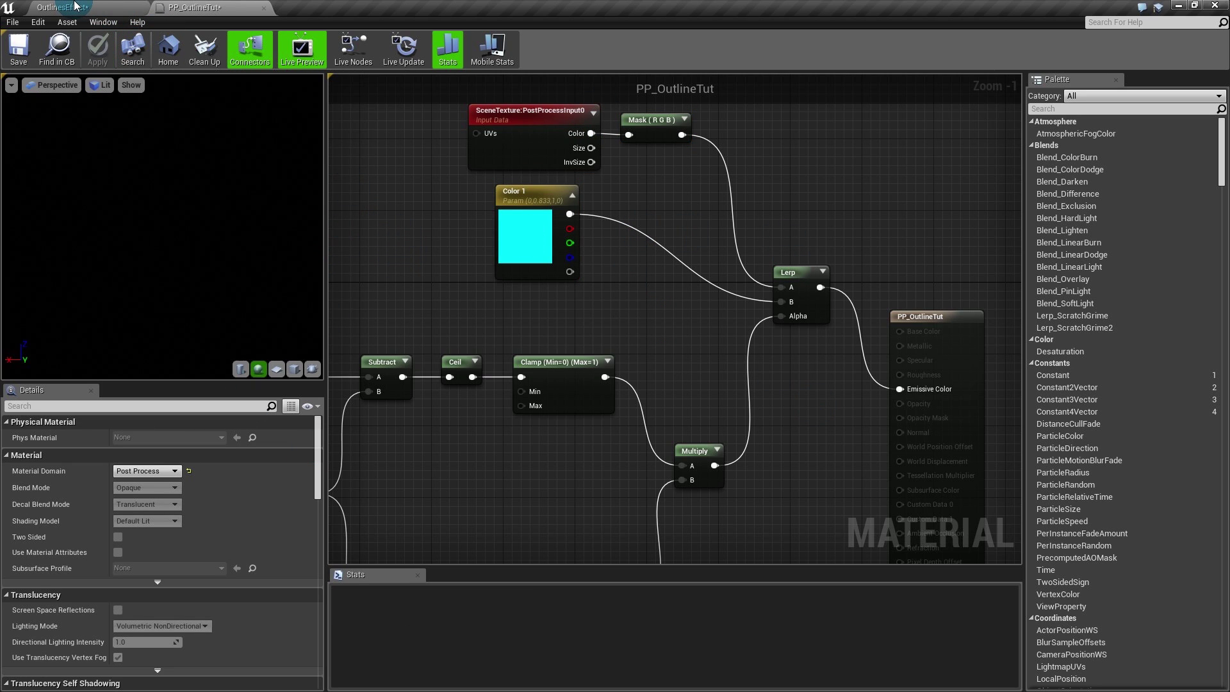
click(76, 6)
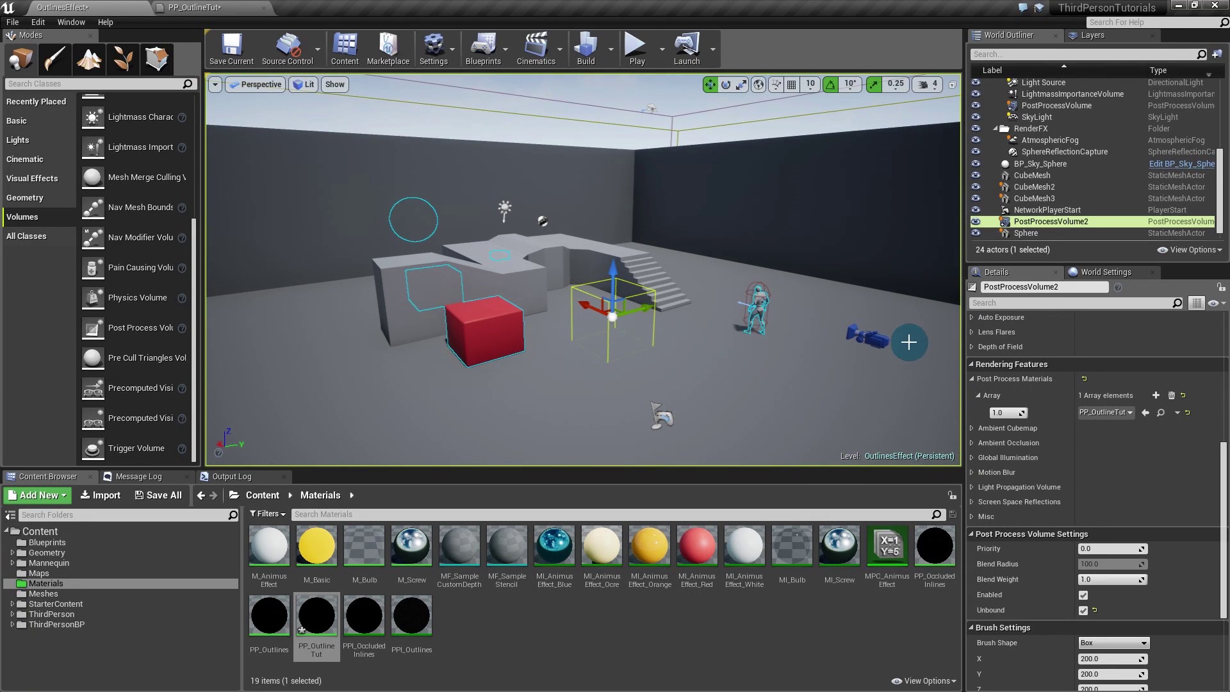
mouse_move(716, 316)
right_down()
mouse_move(599, 328)
mouse_move(631, 342)
mouse_move(689, 340)
mouse_move(727, 308)
mouse_move(626, 320)
mouse_move(715, 314)
right_up()
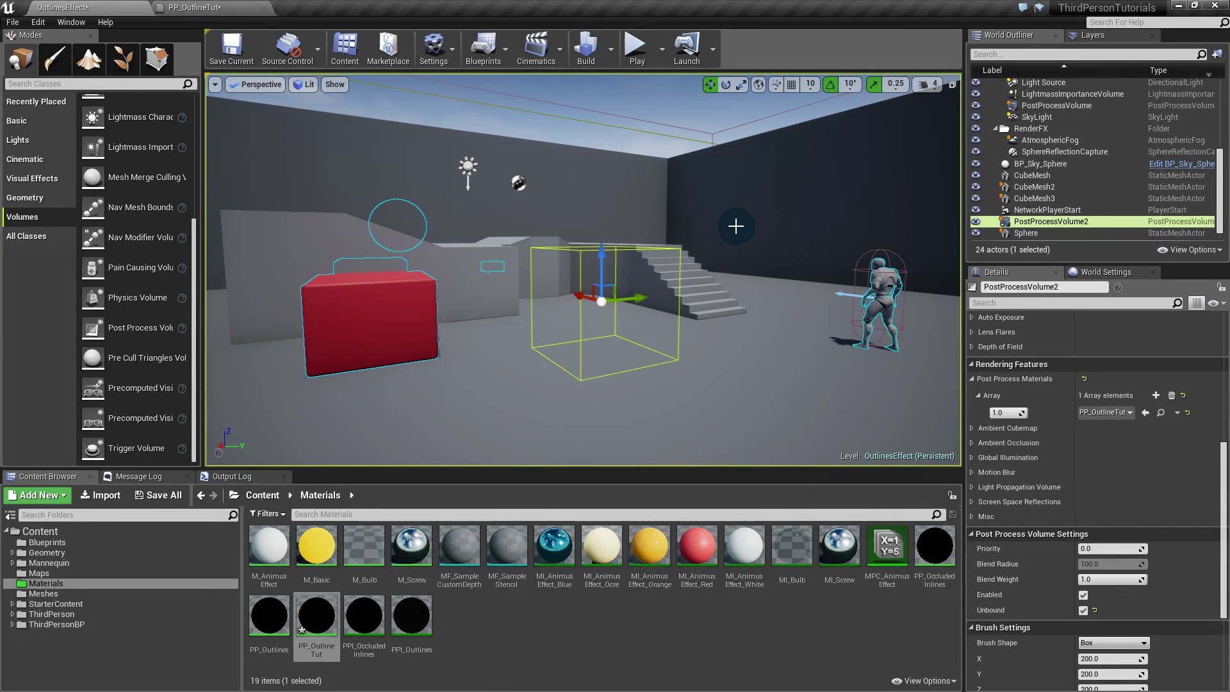
click(224, 7)
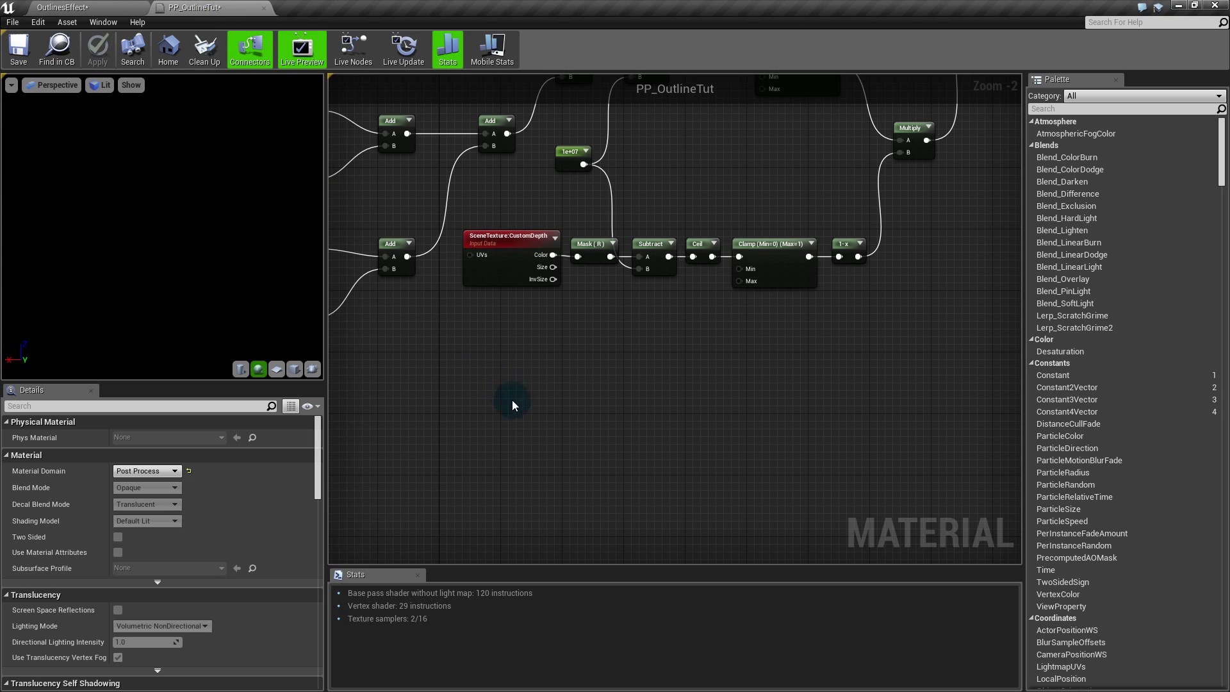
Step: Duplicate the SceneTexture:CustomDepth node and place the copy in the empty space below the original
mouse_move(513, 400)
right_down()
mouse_move(533, 416)
mouse_move(522, 387)
right_up()
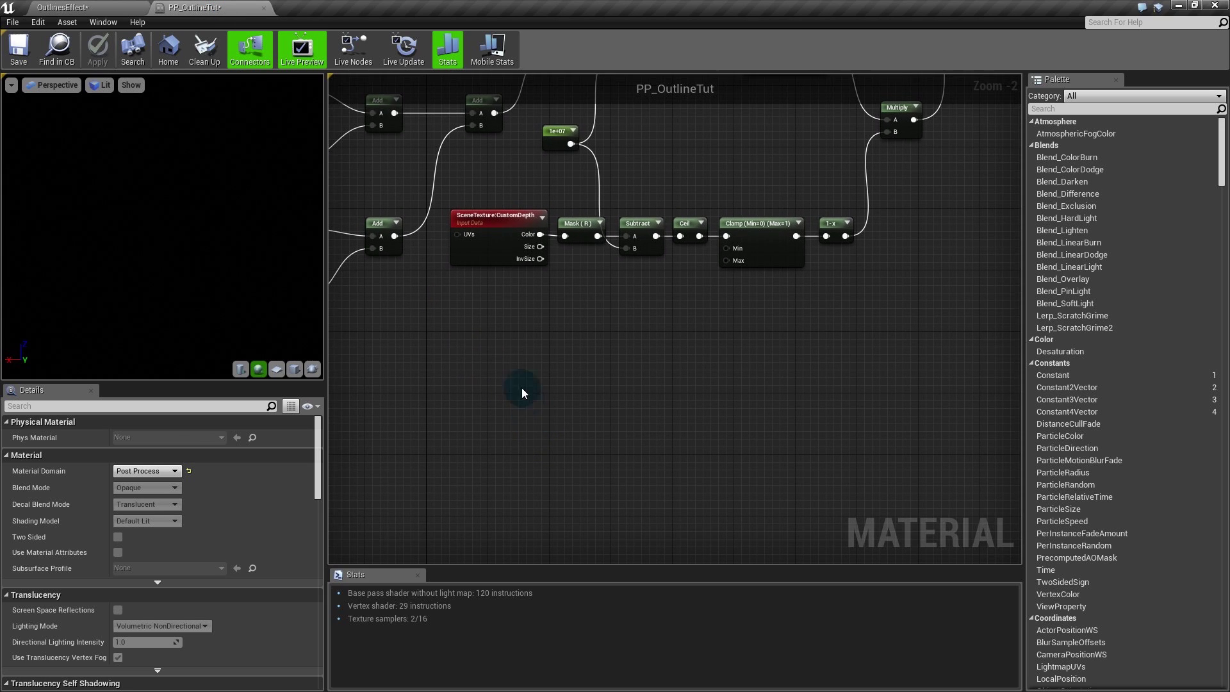
click(484, 251)
key(ctrl+w)
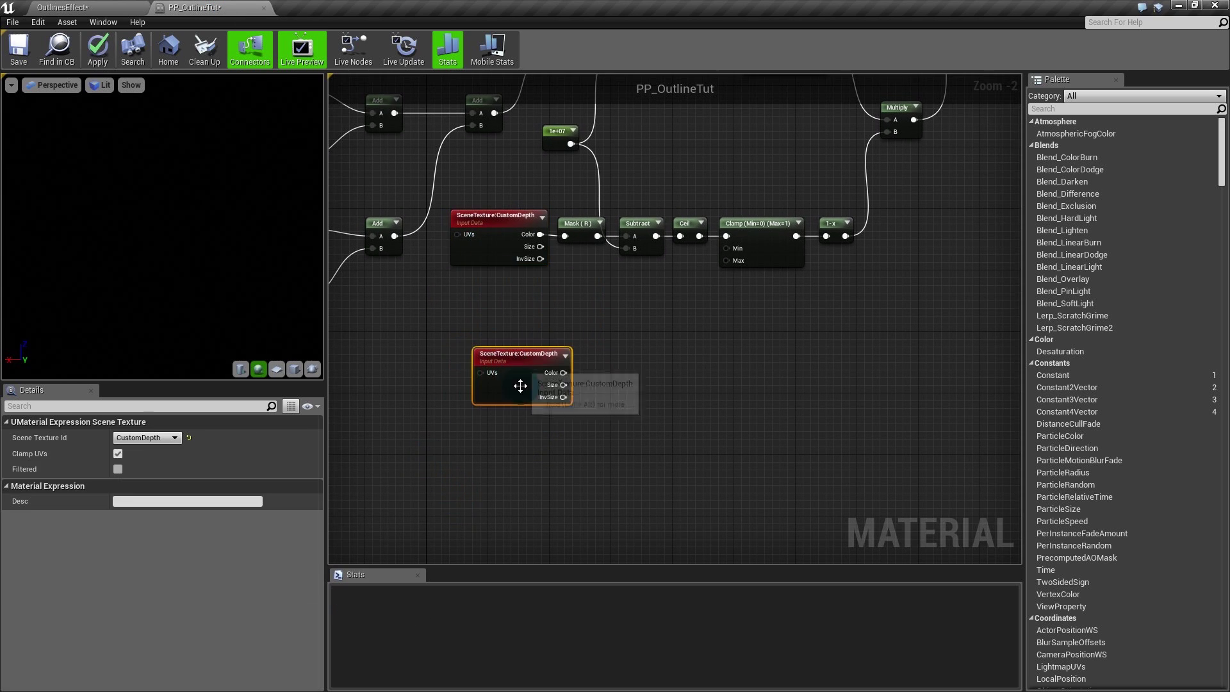
drag(494, 412, 495, 419)
right_drag(555, 478, 582, 376)
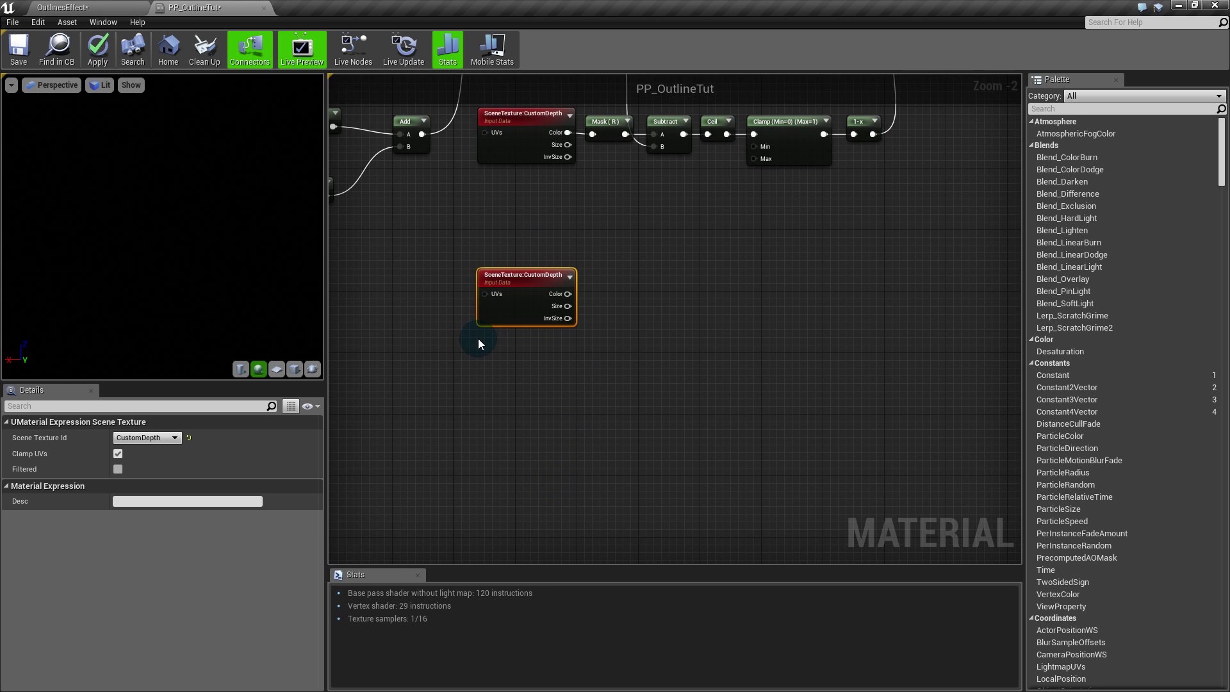
Step: Duplicate the new CustomDepth node directly below itself and set the copy's Scene Texture Id to SceneDepth
key(ctrl+w)
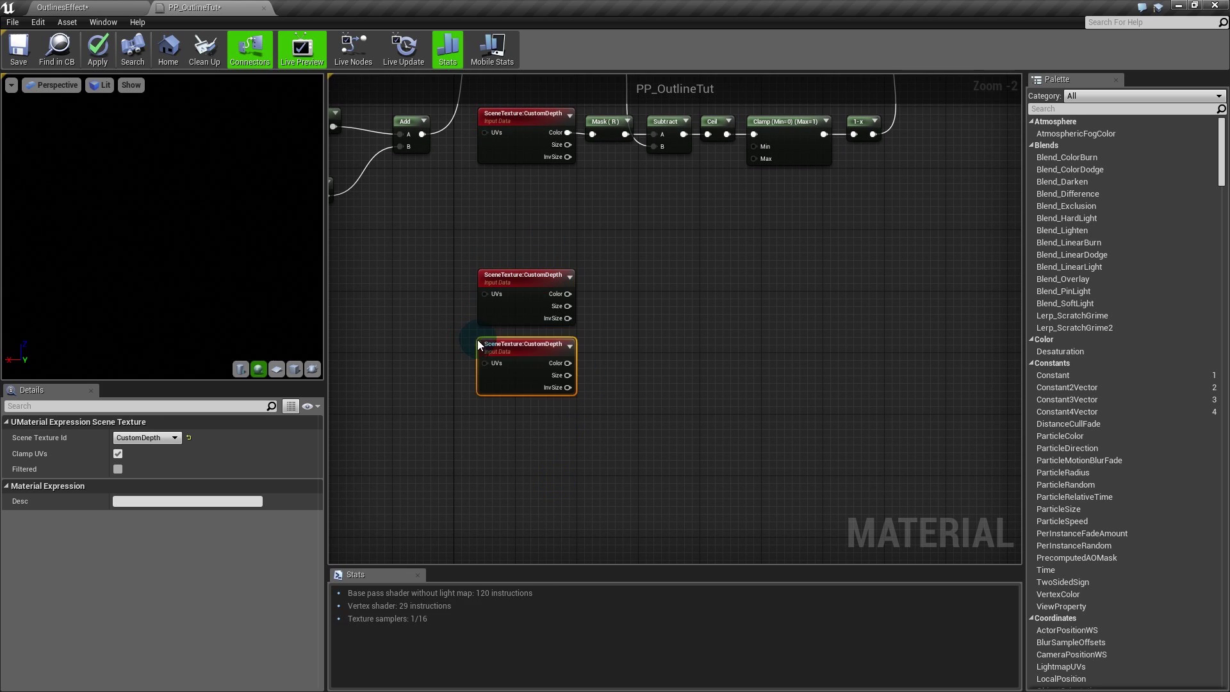
click(174, 438)
click(133, 457)
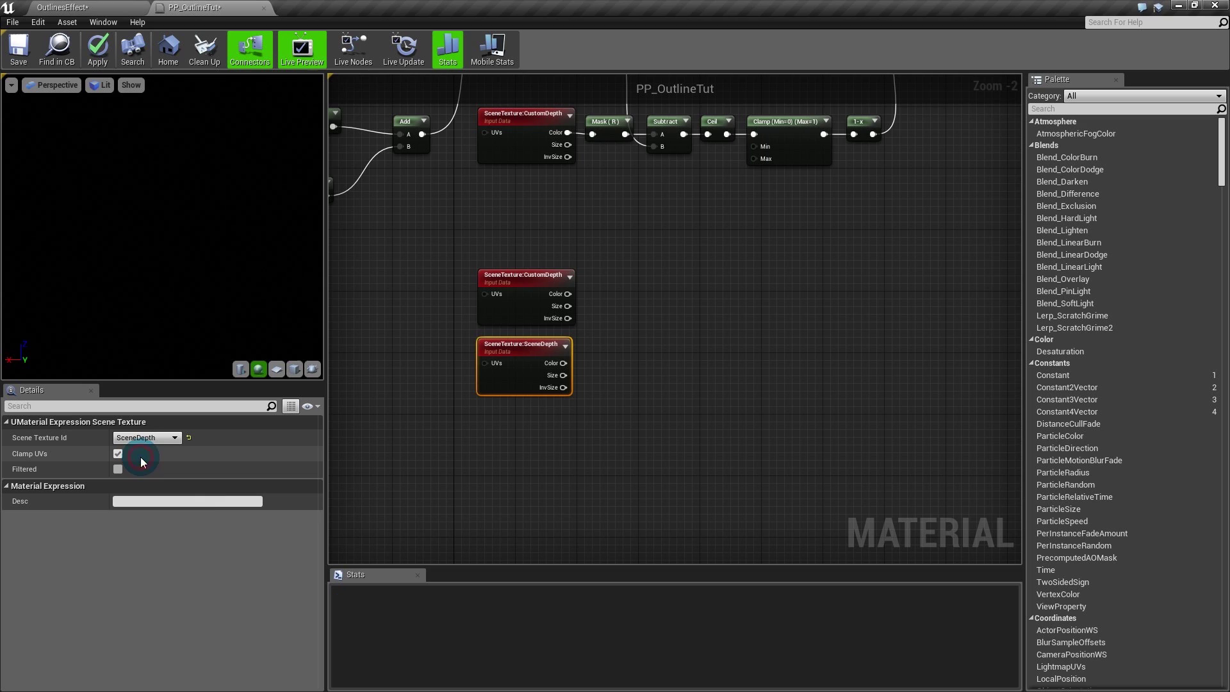
Step: Add two copies of the Mask (R) node and connect them to the Color outputs of the new CustomDepth and SceneDepth nodes
right_drag(519, 407, 516, 444)
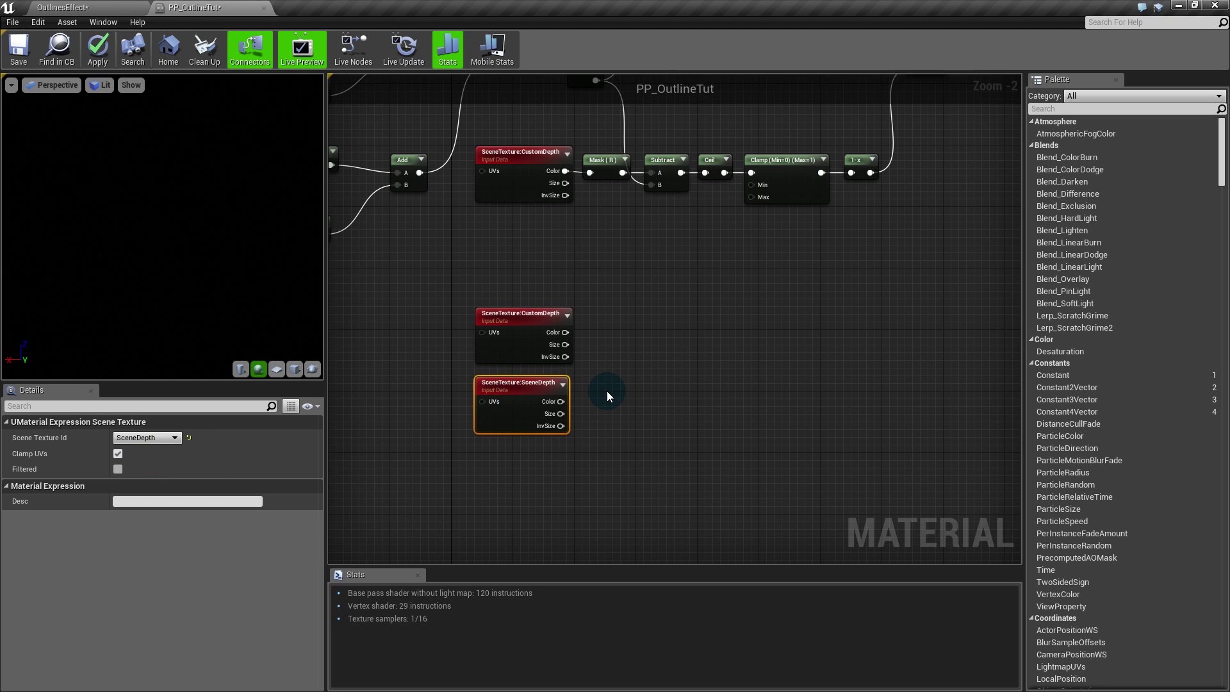
drag(565, 332, 590, 328)
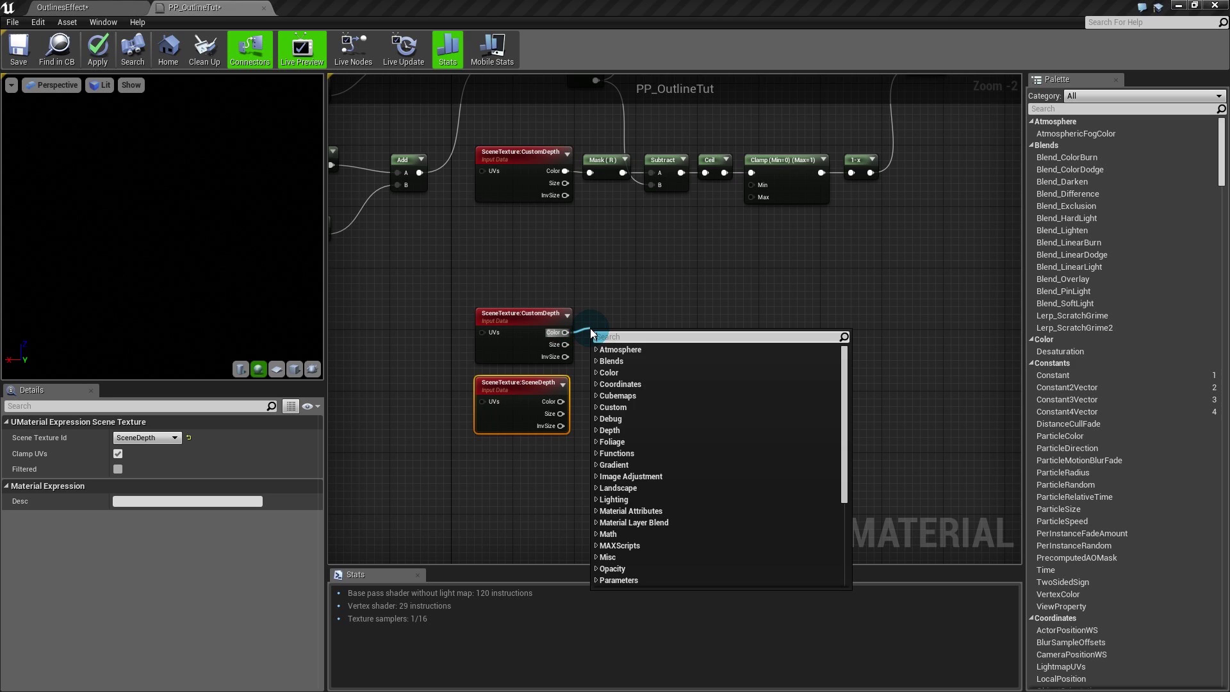
click(603, 170)
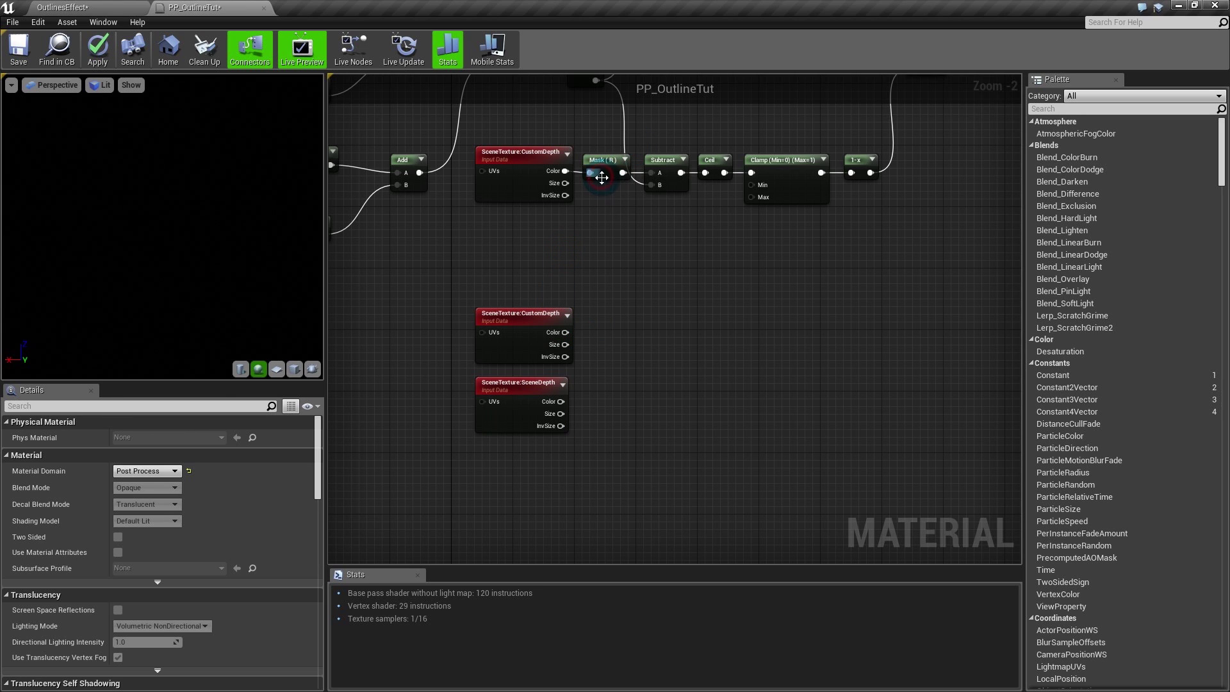
key(ctrl+v)
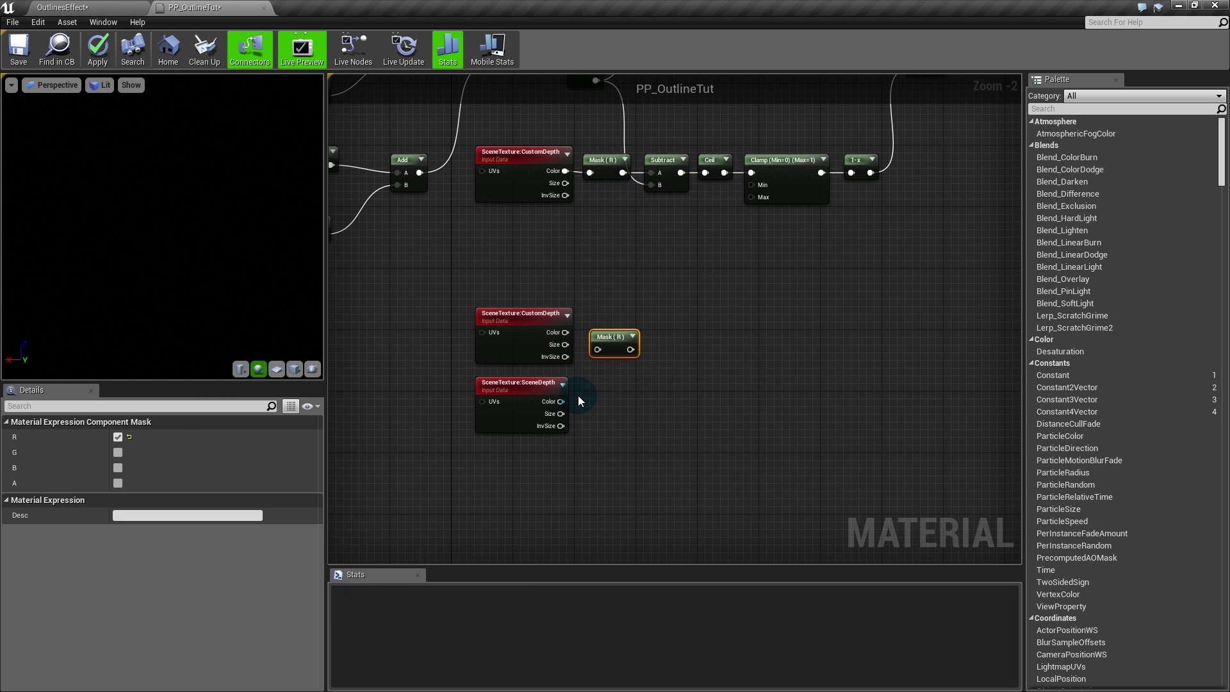
key(ctrl+v)
drag(560, 401, 611, 385)
Step: Add a Subtract node with the CustomDepth mask feeding A and the SceneDepth mask feeding B
drag(614, 332, 685, 334)
click(629, 359)
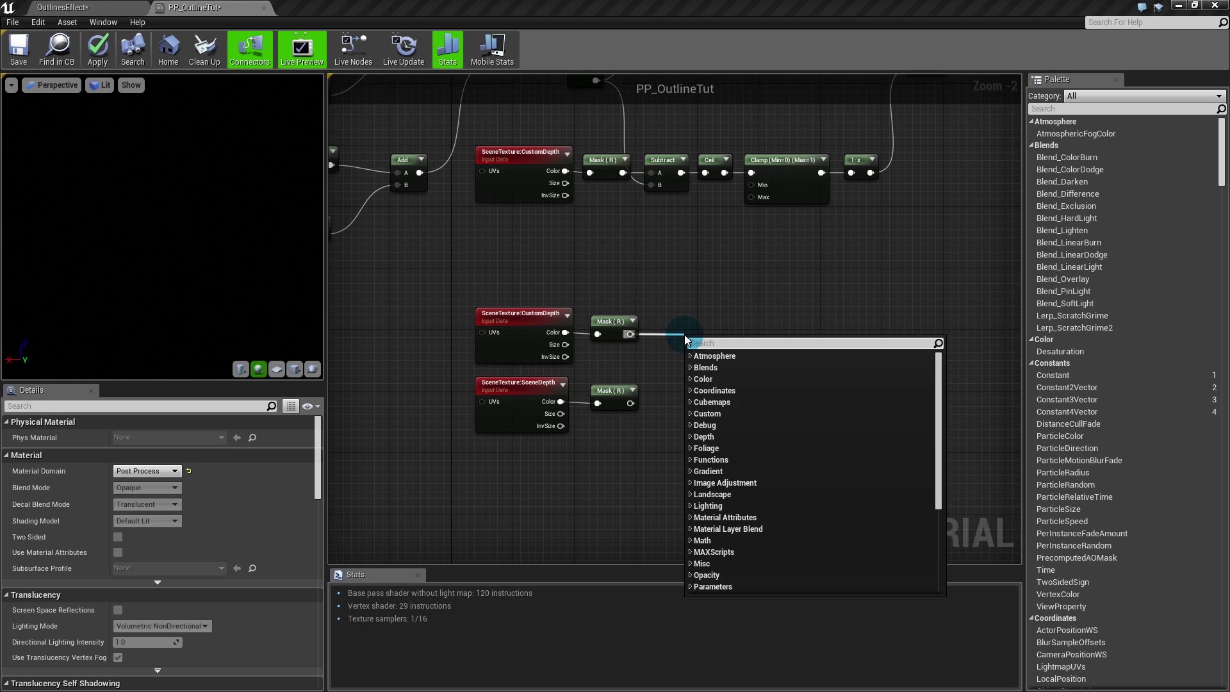
text(sub)
key(Return)
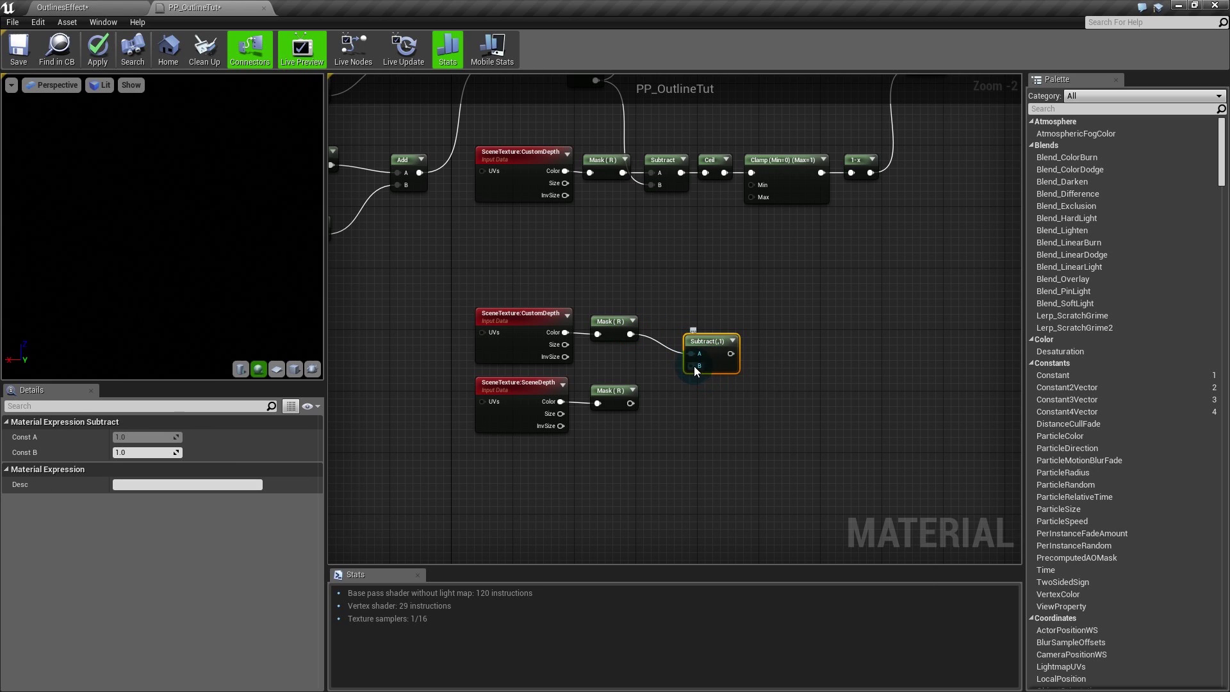
drag(691, 366, 631, 404)
click(690, 400)
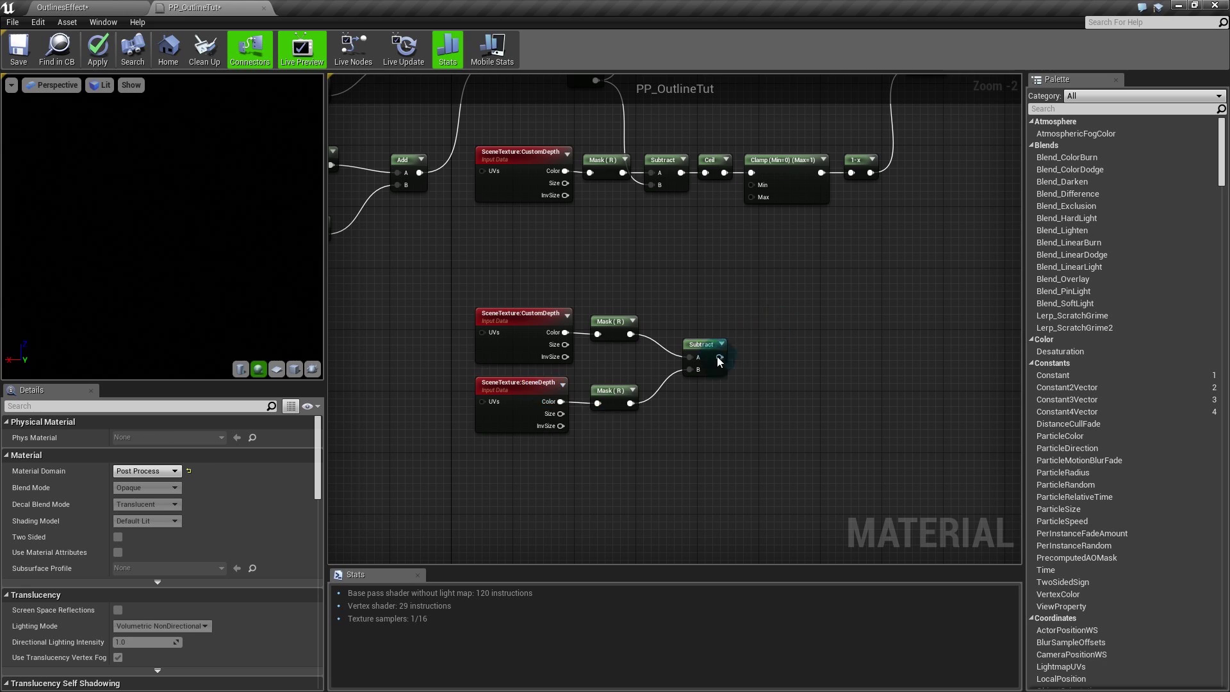
Step: Copy the upper chain's Ceil and Clamp nodes and connect the copies after the new Subtract node
drag(723, 148, 759, 173)
key(ctrl+c)
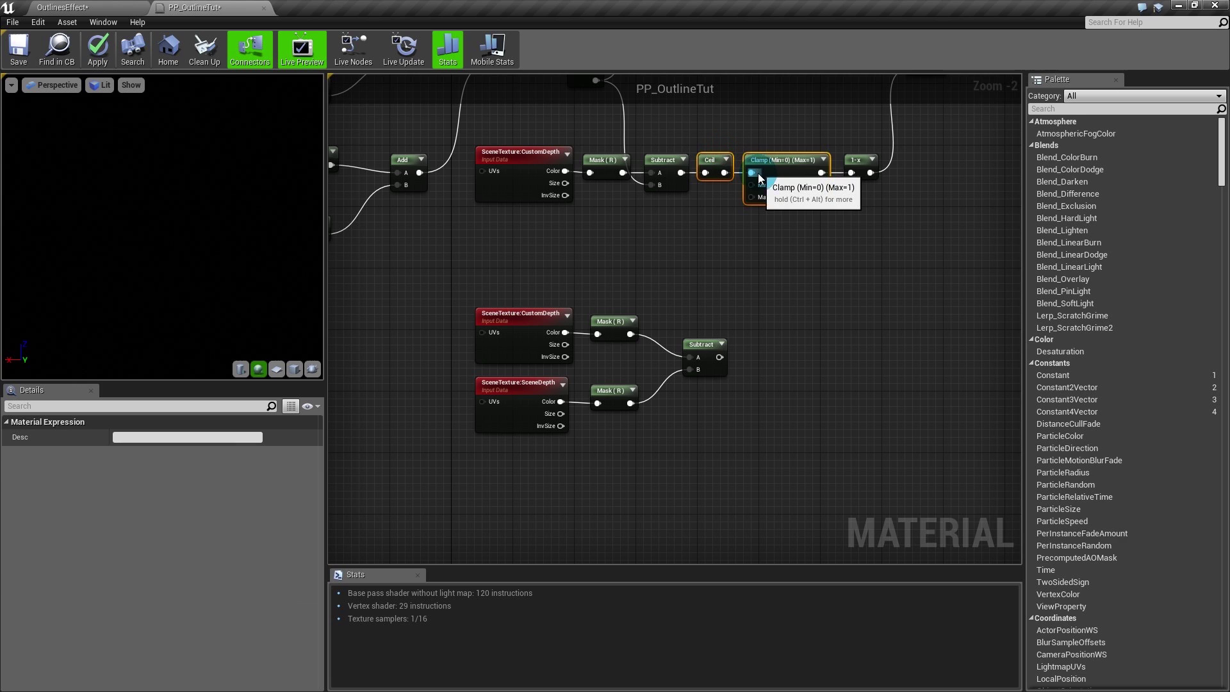
key(ctrl+v)
drag(719, 357, 751, 341)
click(755, 409)
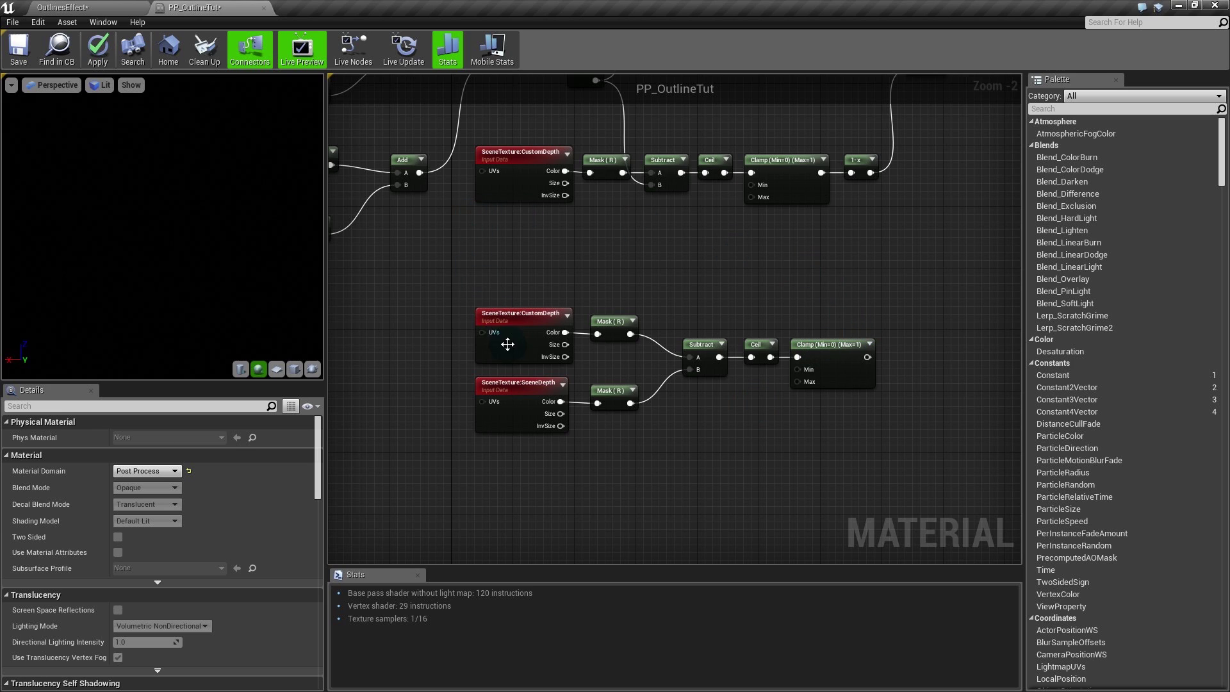
click(517, 427)
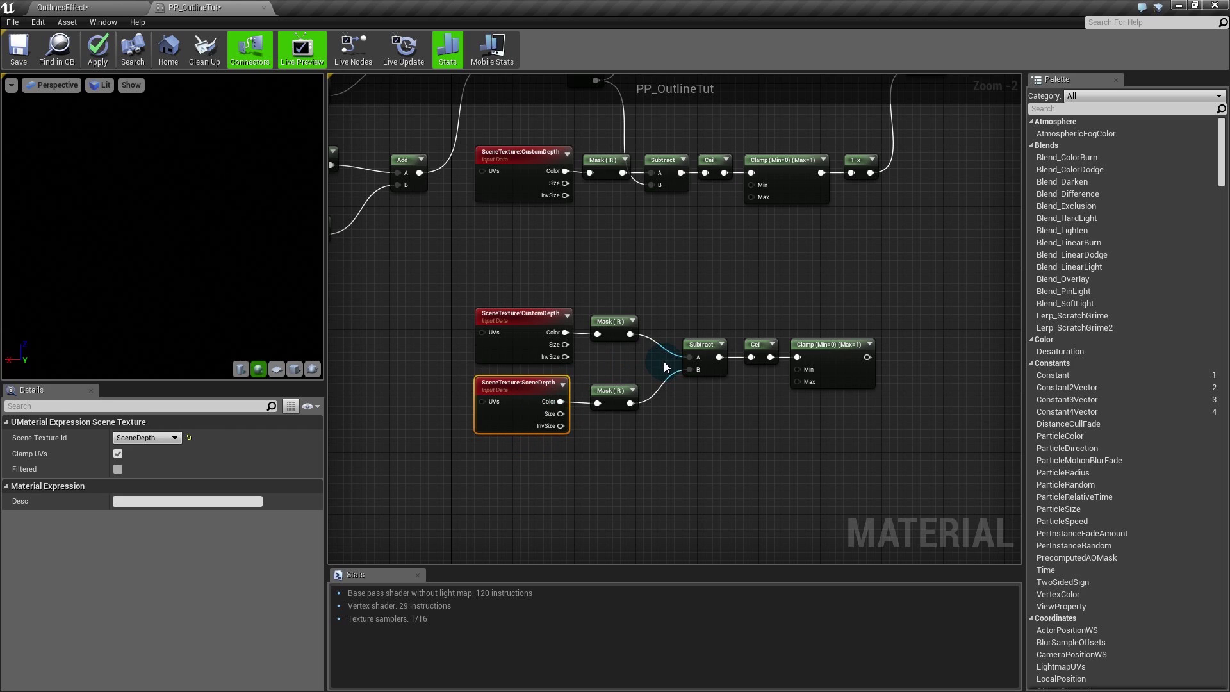
click(827, 349)
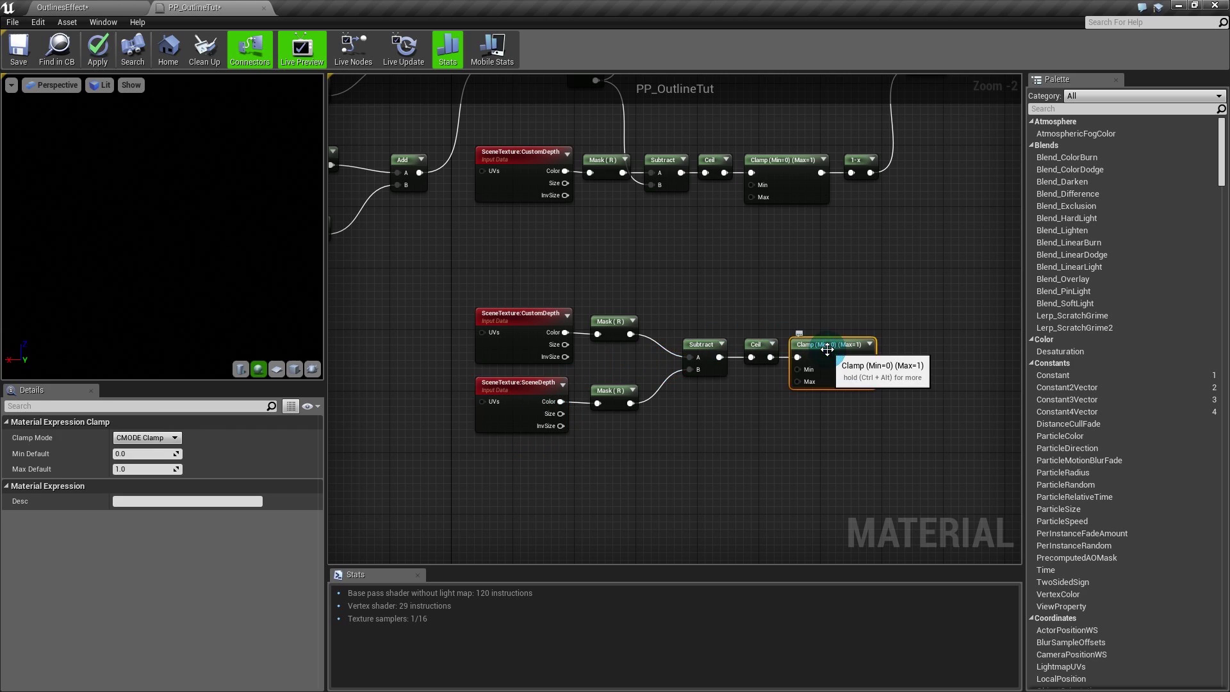
click(523, 336)
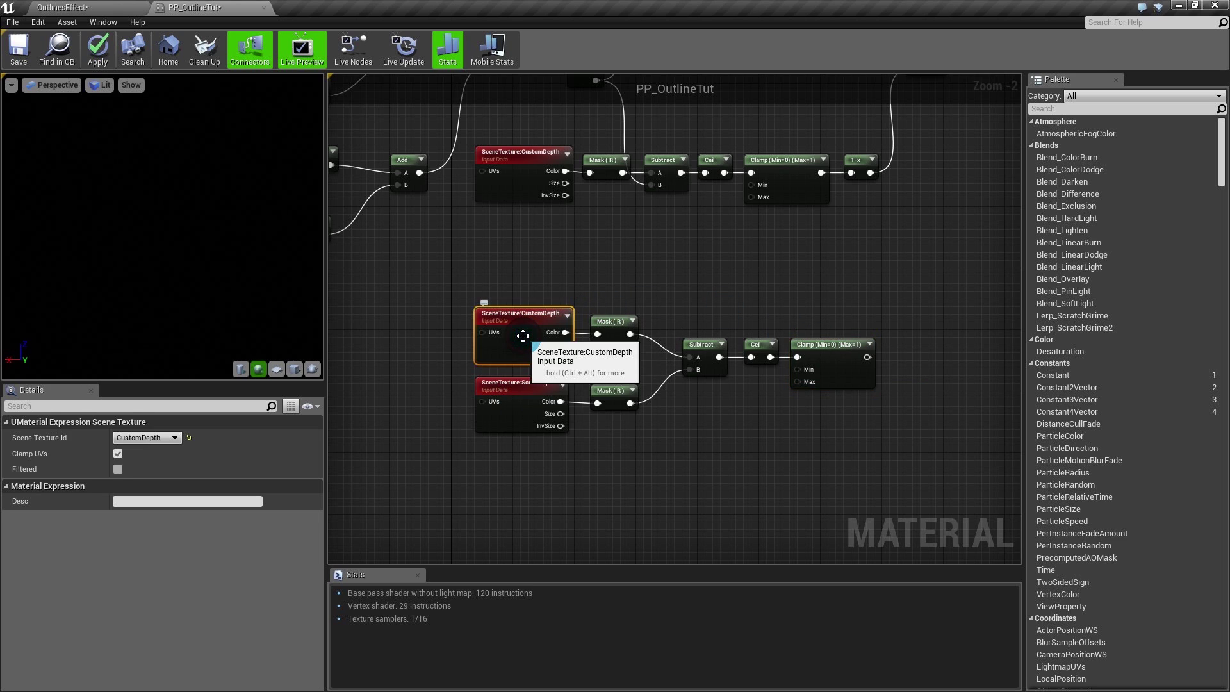
click(521, 421)
right_drag(521, 421, 387, 451)
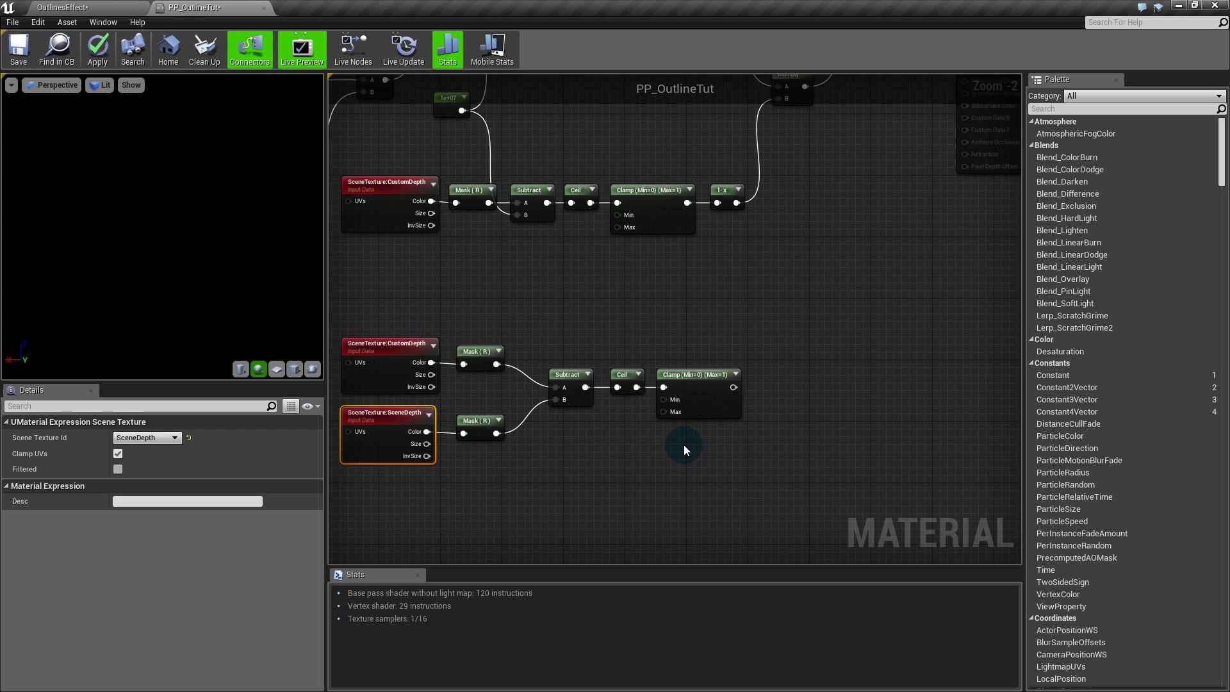
click(705, 388)
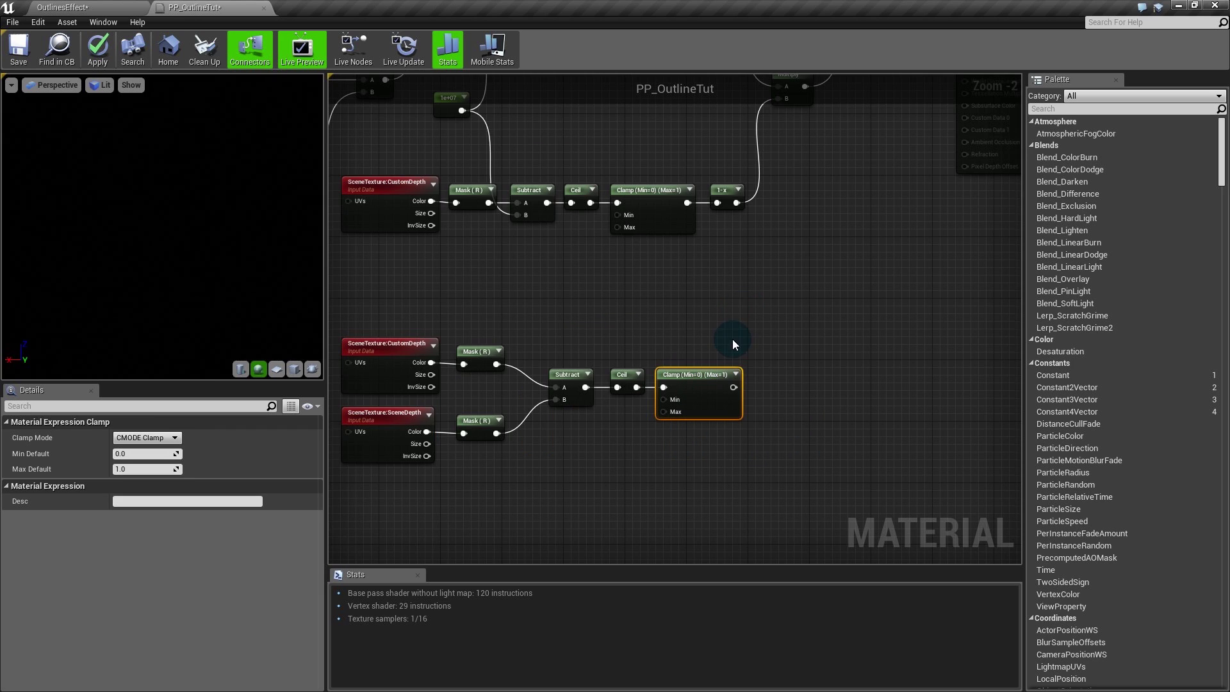
Step: Connect the new Clamp node's output to the material's Emissive Color input and apply the material changes
scroll(732, 340, down, 4)
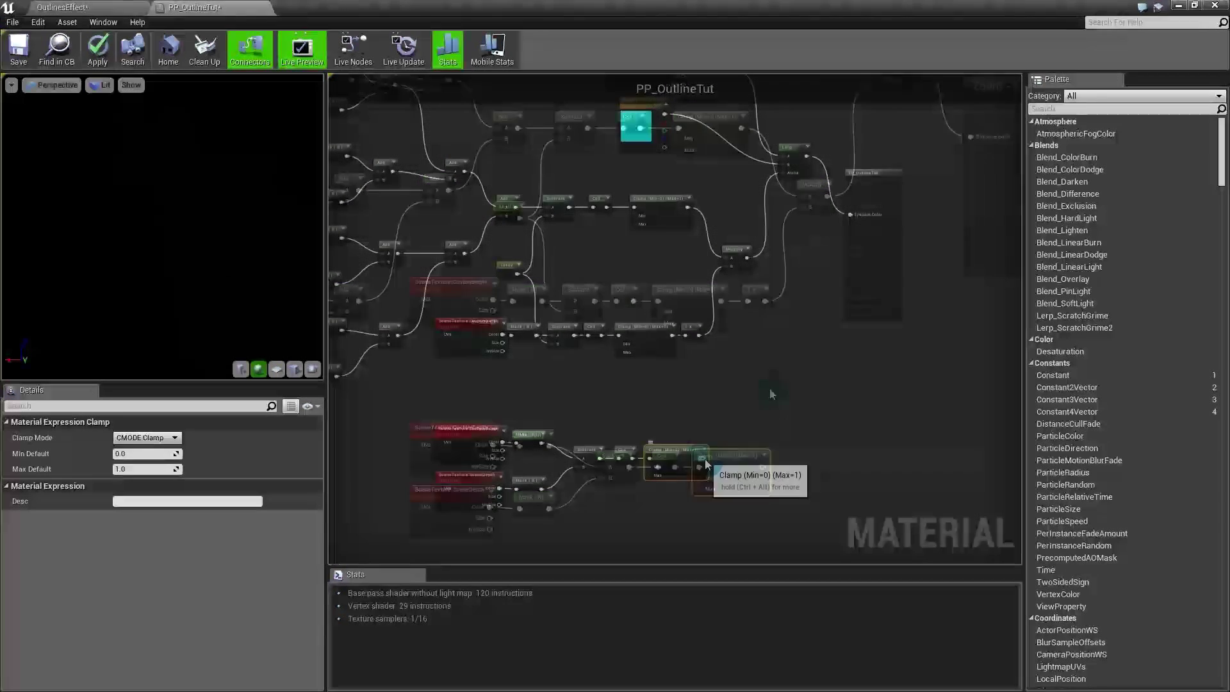
drag(704, 458, 853, 214)
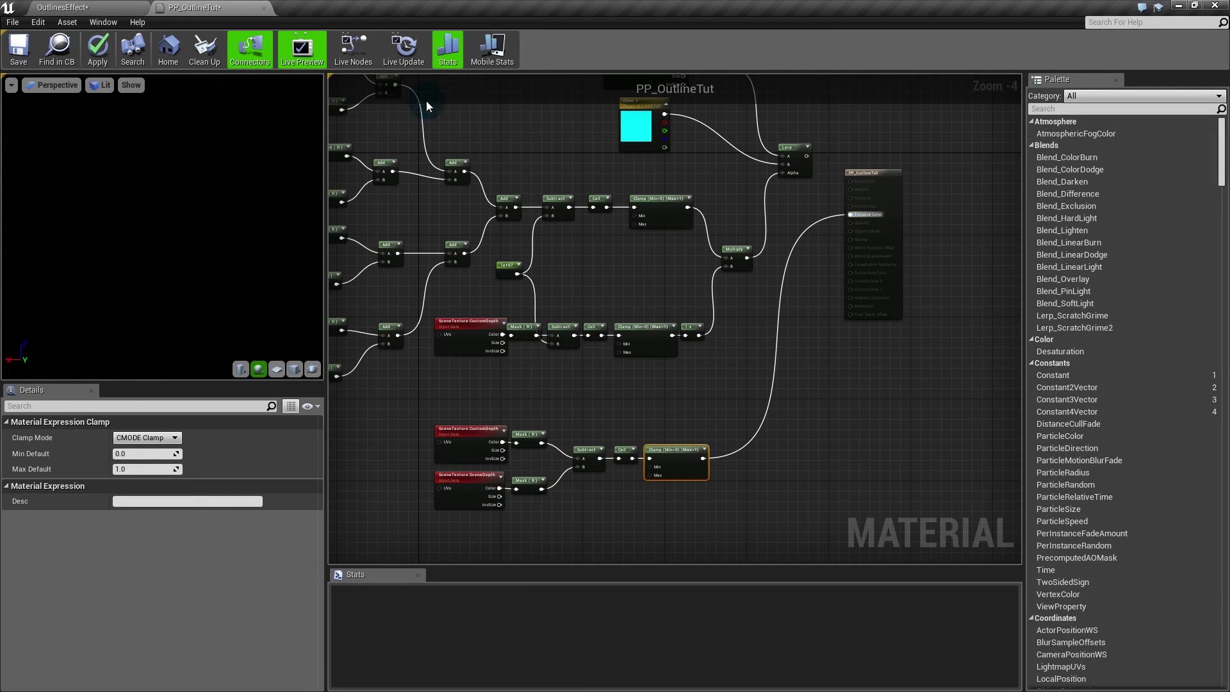
click(98, 49)
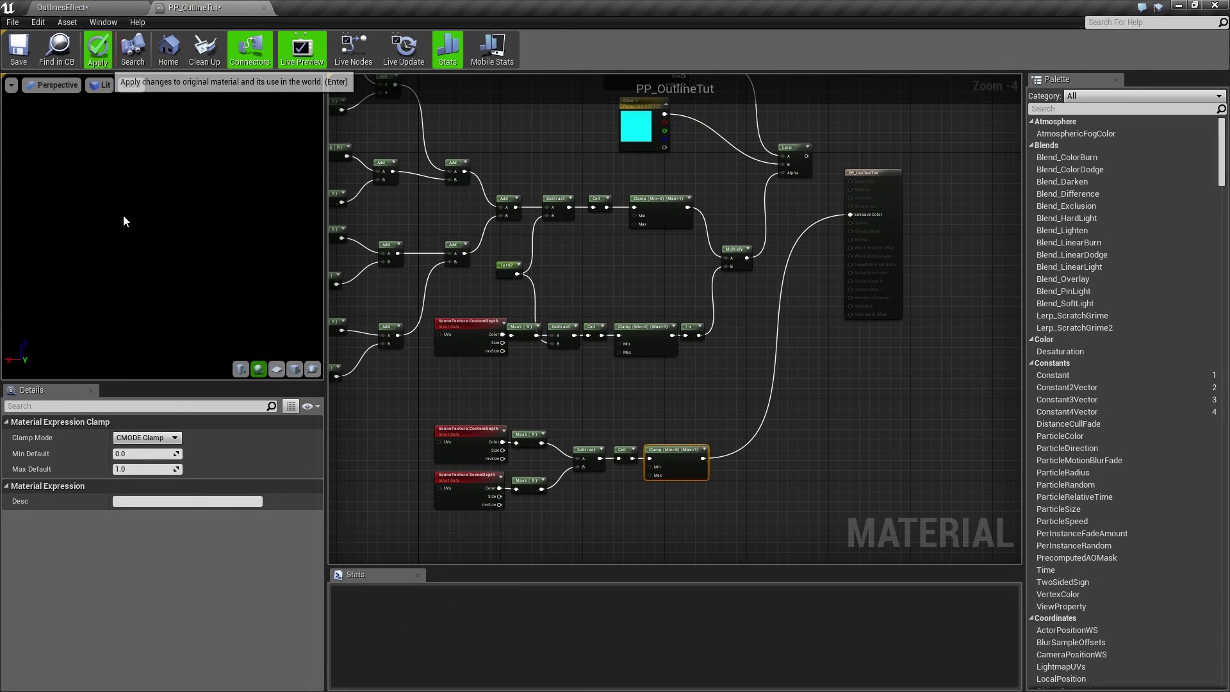
click(101, 62)
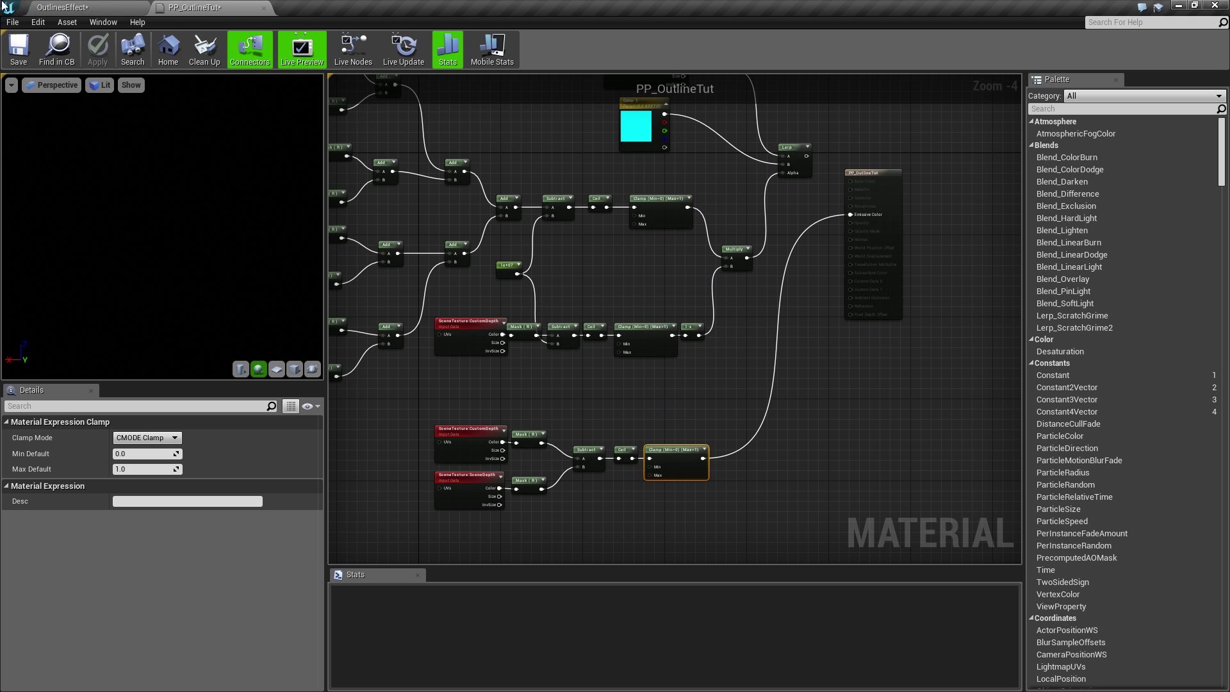
Step: Inspect the depth-comparison mask in the OutlinesEffect level from a shifted viewpoint and return to the PP_OutlineTut material
click(72, 8)
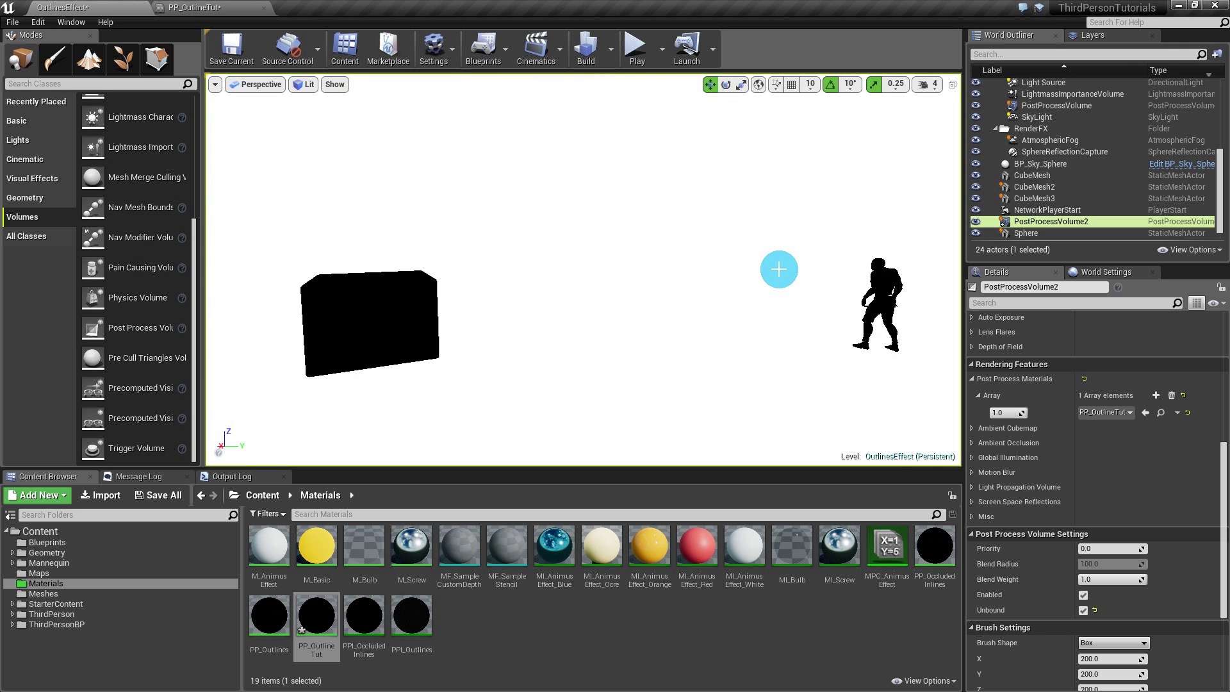
mouse_move(741, 294)
right_down()
mouse_move(696, 292)
mouse_move(762, 294)
mouse_move(739, 294)
right_up()
key(d)
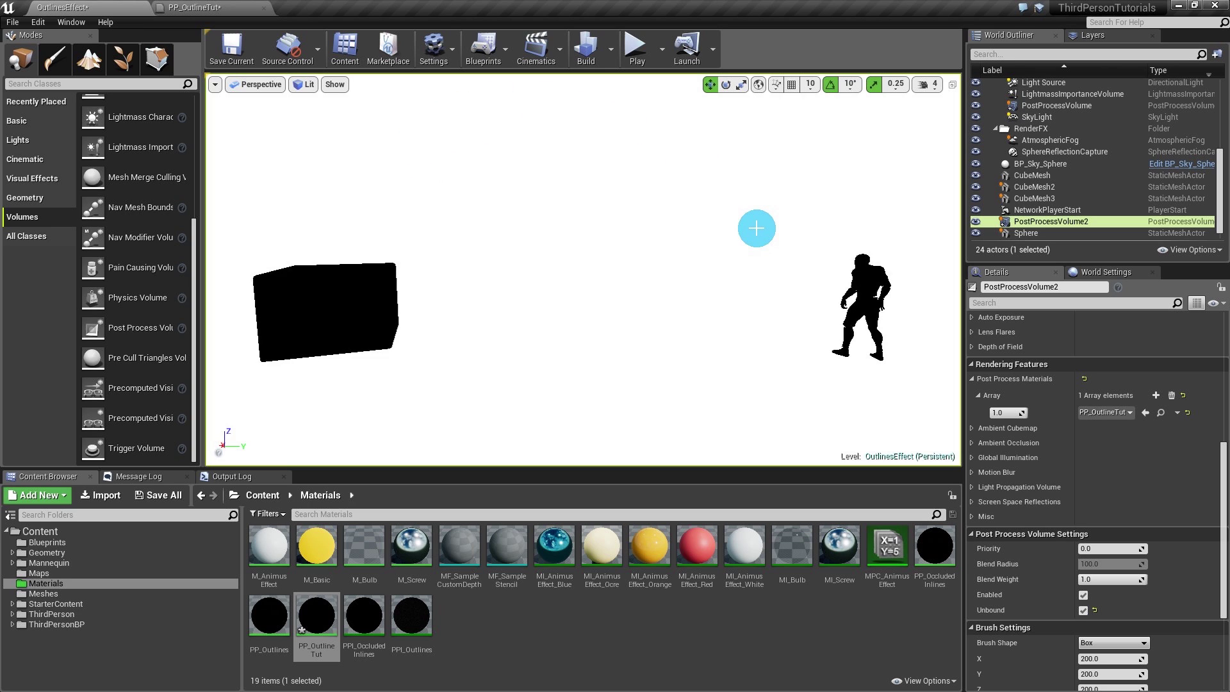
click(192, 7)
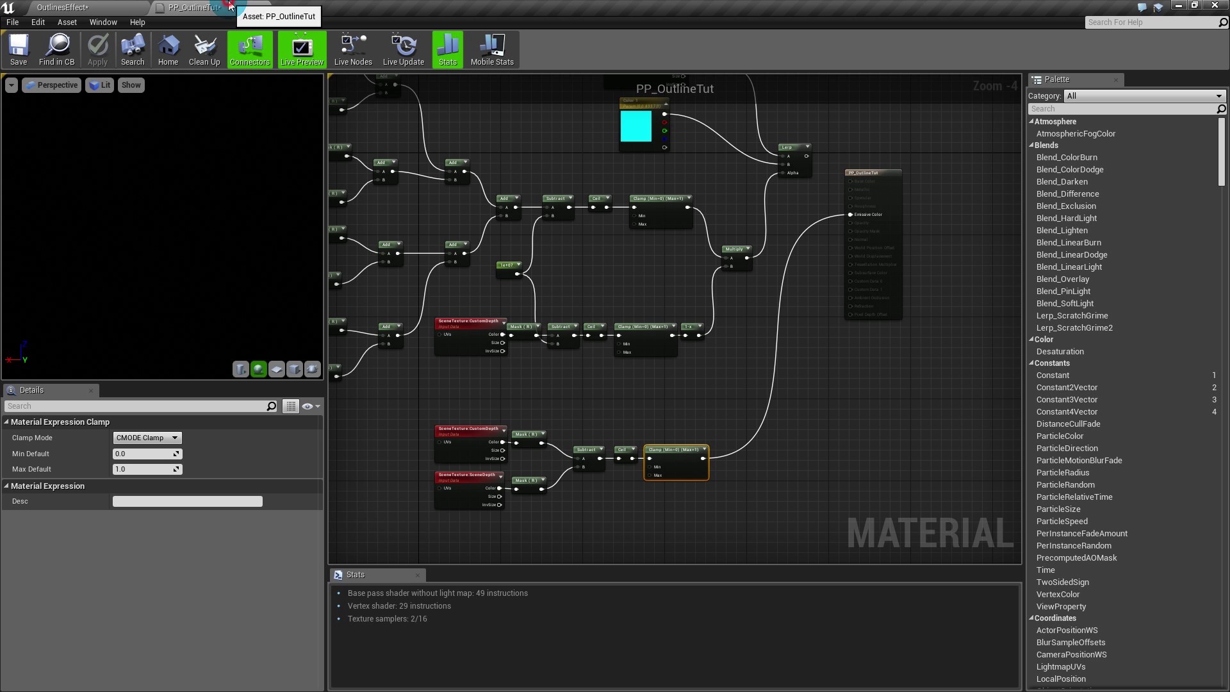
click(466, 446)
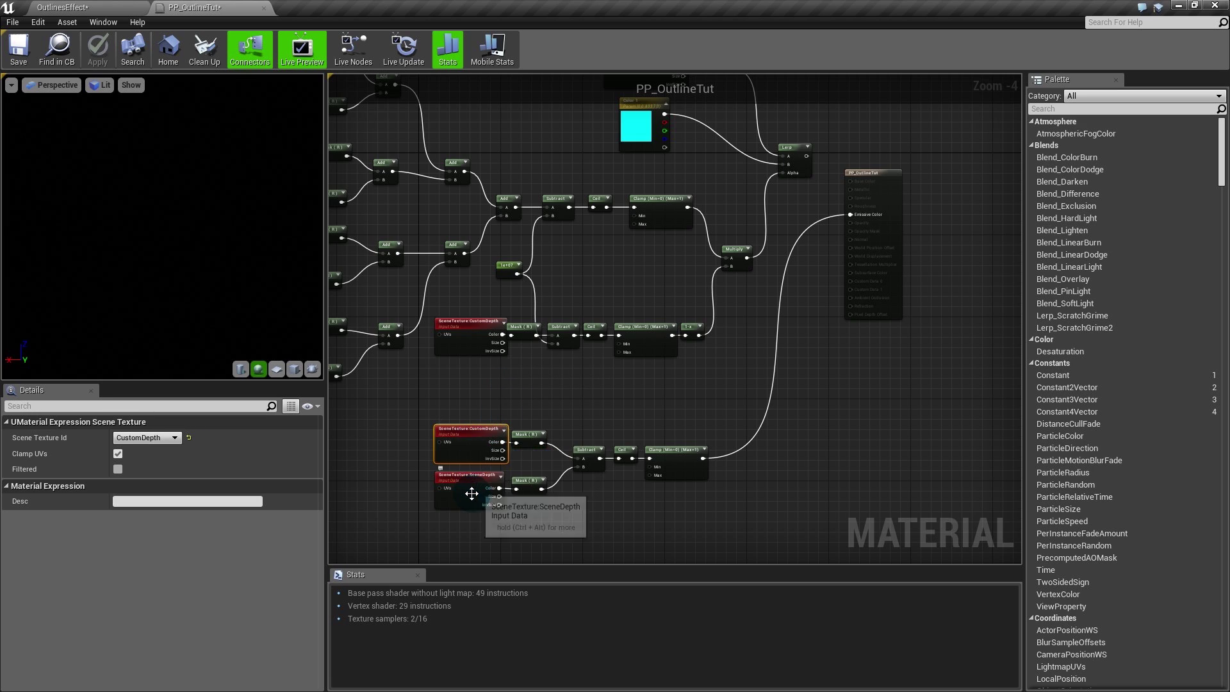
click(472, 492)
click(559, 368)
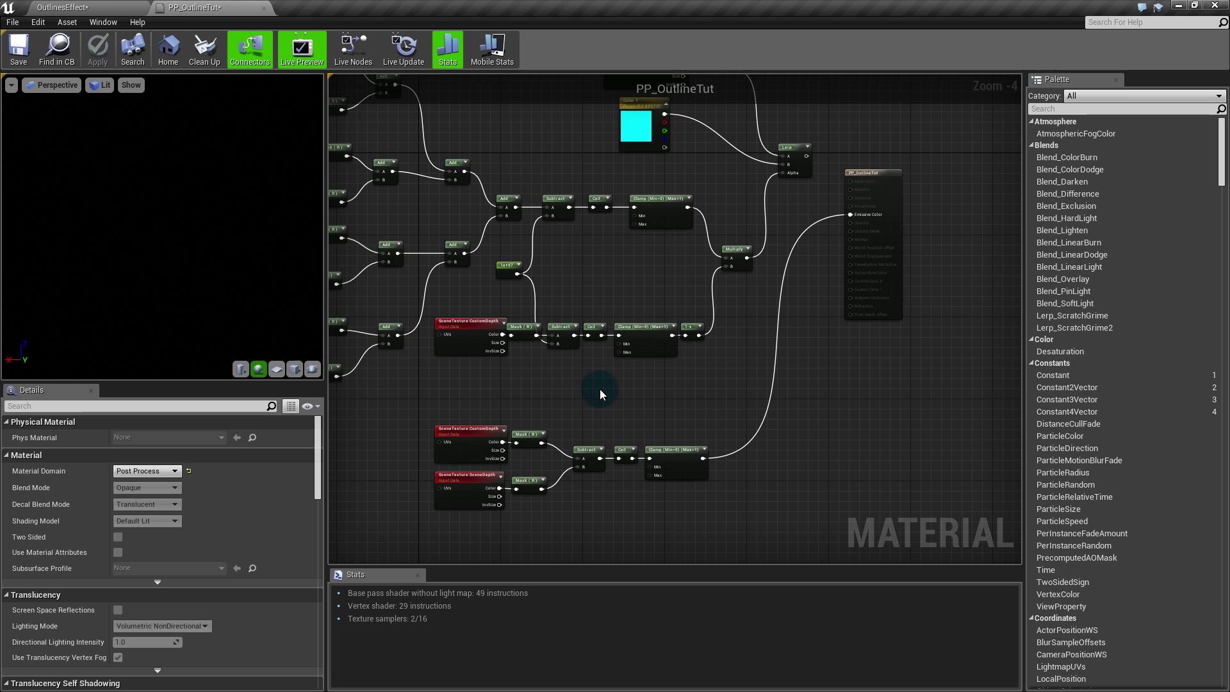
click(737, 248)
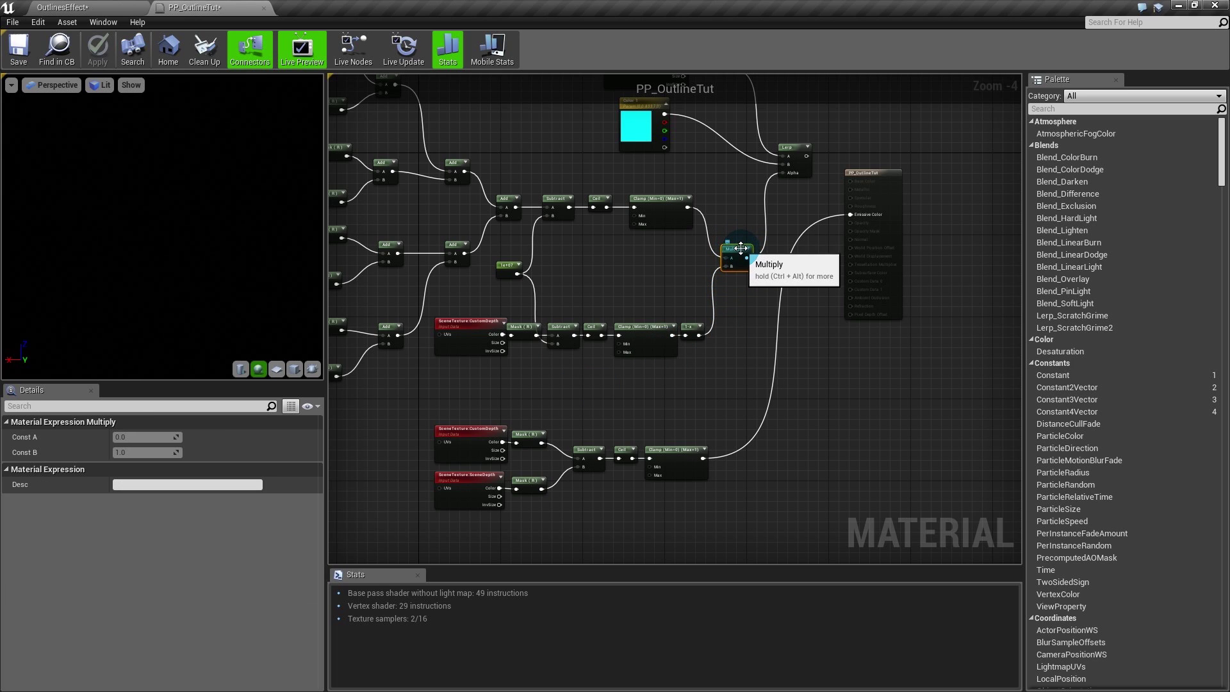
click(666, 463)
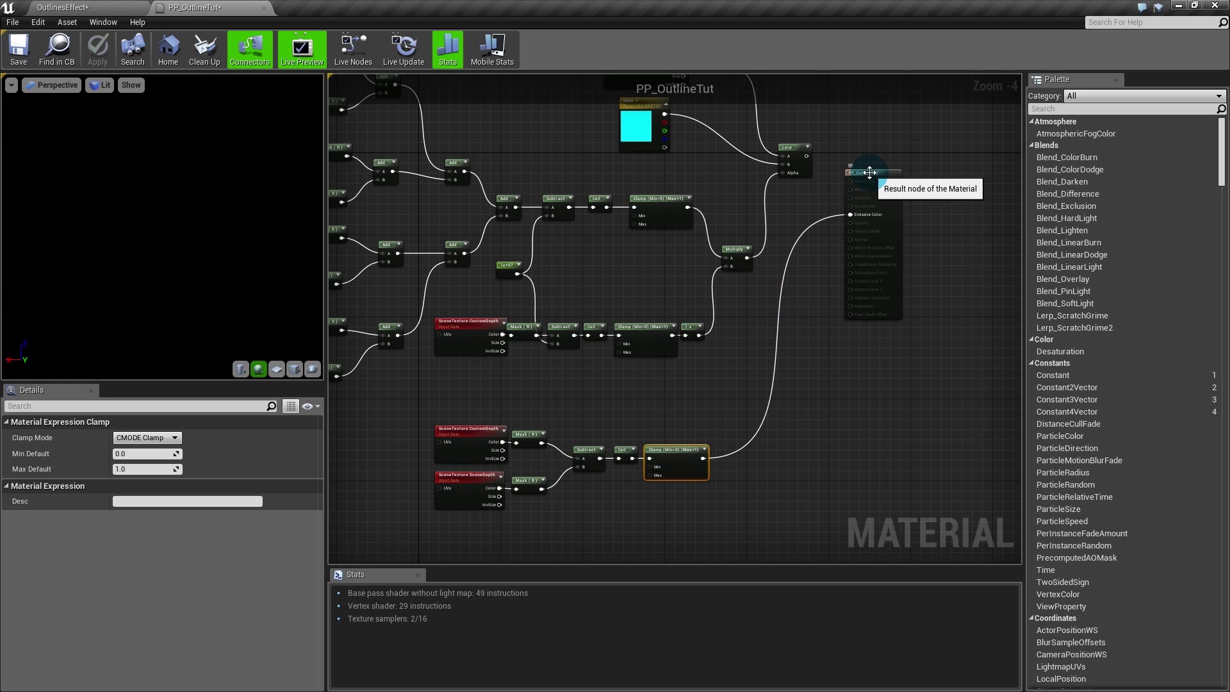
Step: Add a Multiply node combining the existing Multiply and the lower Clamp, feed it into the Lerp's Alpha, and connect the Lerp to Emissive Color
key(m)
click(773, 270)
drag(748, 258, 706, 456)
drag(805, 282, 854, 217)
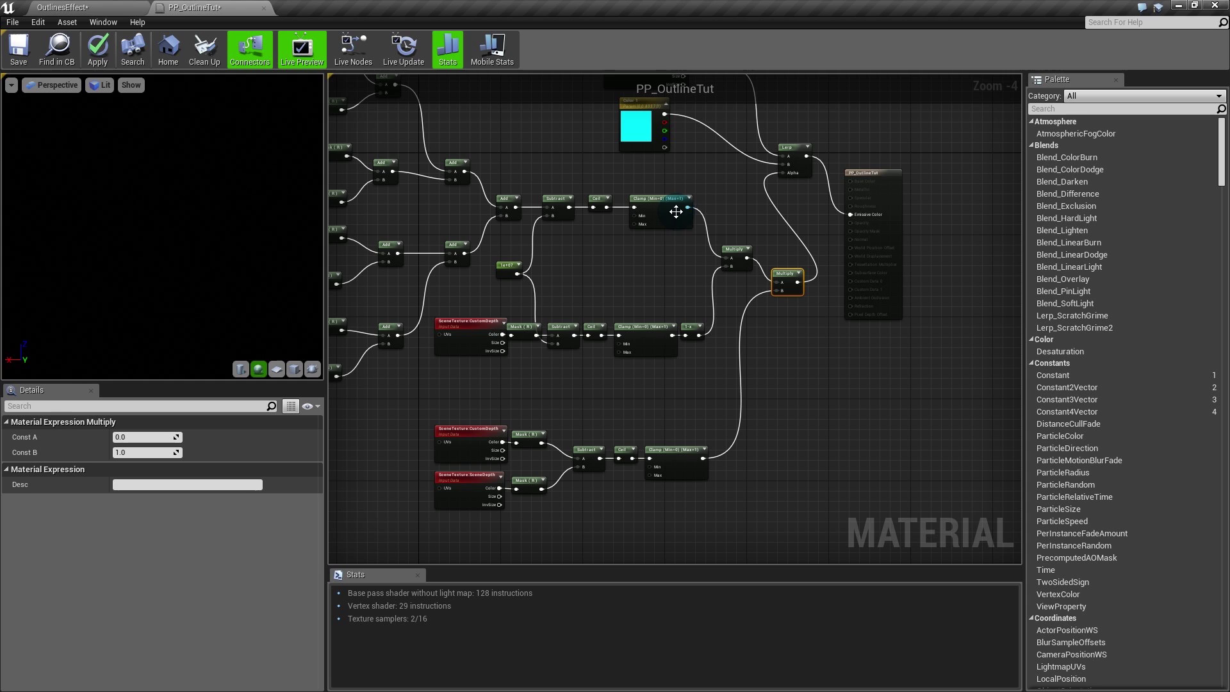
Step: Apply the material changes and inspect the outlines around the red cube and the hidden objects in the OutlinesEffect level
click(98, 55)
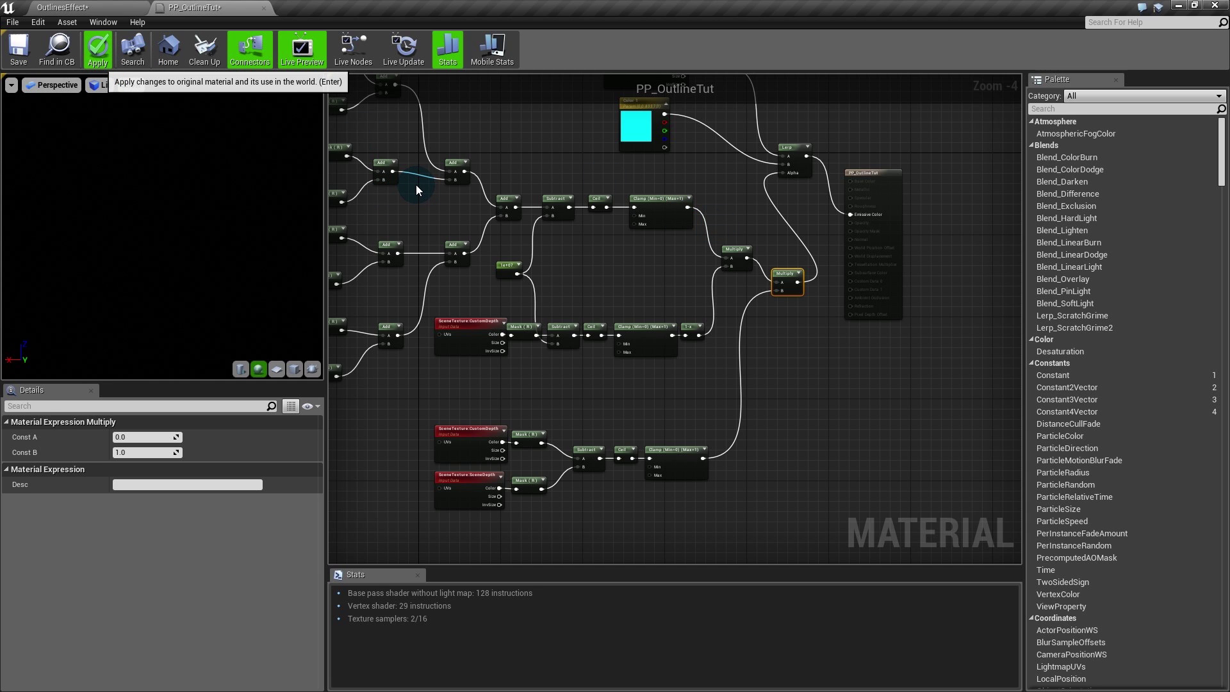
click(62, 7)
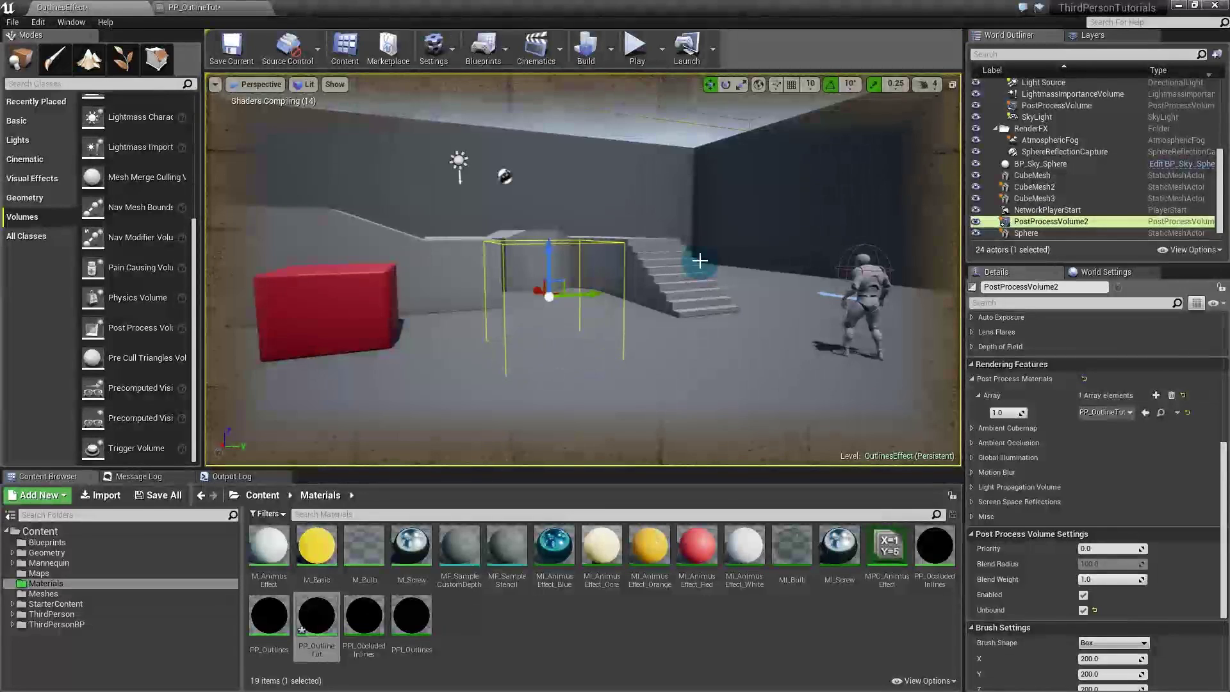
mouse_move(700, 261)
right_down()
mouse_move(608, 252)
mouse_move(652, 264)
mouse_move(640, 268)
mouse_move(644, 296)
mouse_move(584, 312)
right_up()
key(a)
key(w)
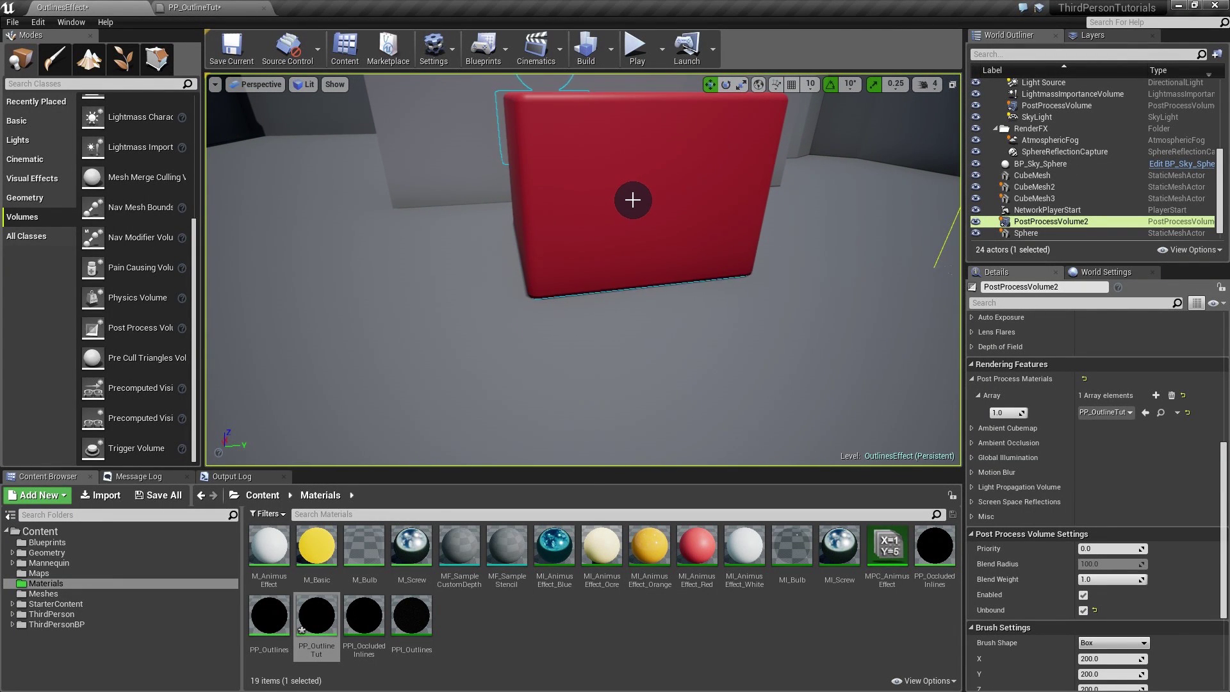
key(s)
mouse_move(639, 204)
right_down()
mouse_move(801, 168)
mouse_move(625, 172)
mouse_move(615, 185)
mouse_move(754, 169)
mouse_move(570, 172)
mouse_move(639, 204)
right_up()
key(w)
key(a)
key(d)
key(a)
key(d)
key(s)
key(w)
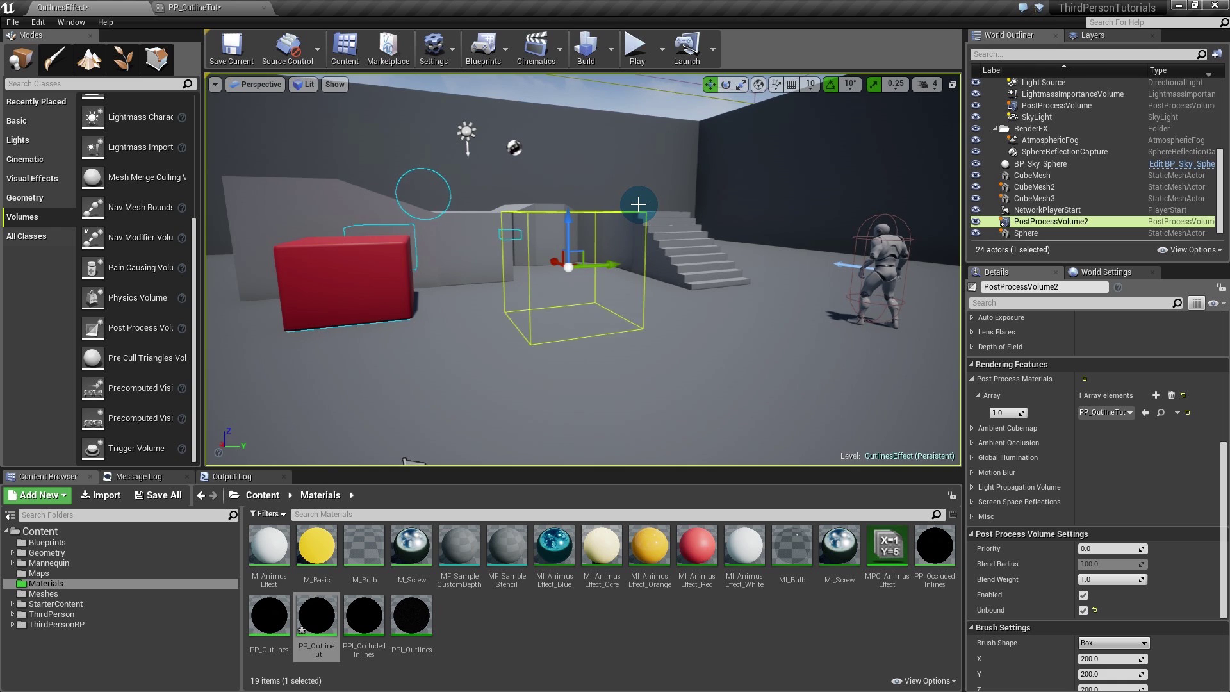
Step: Inspect the occluded outlines from a higher viewpoint in the OutlinesEffect level and return to the PP_OutlineTut material
key(e)
right_drag(478, 221, 475, 263)
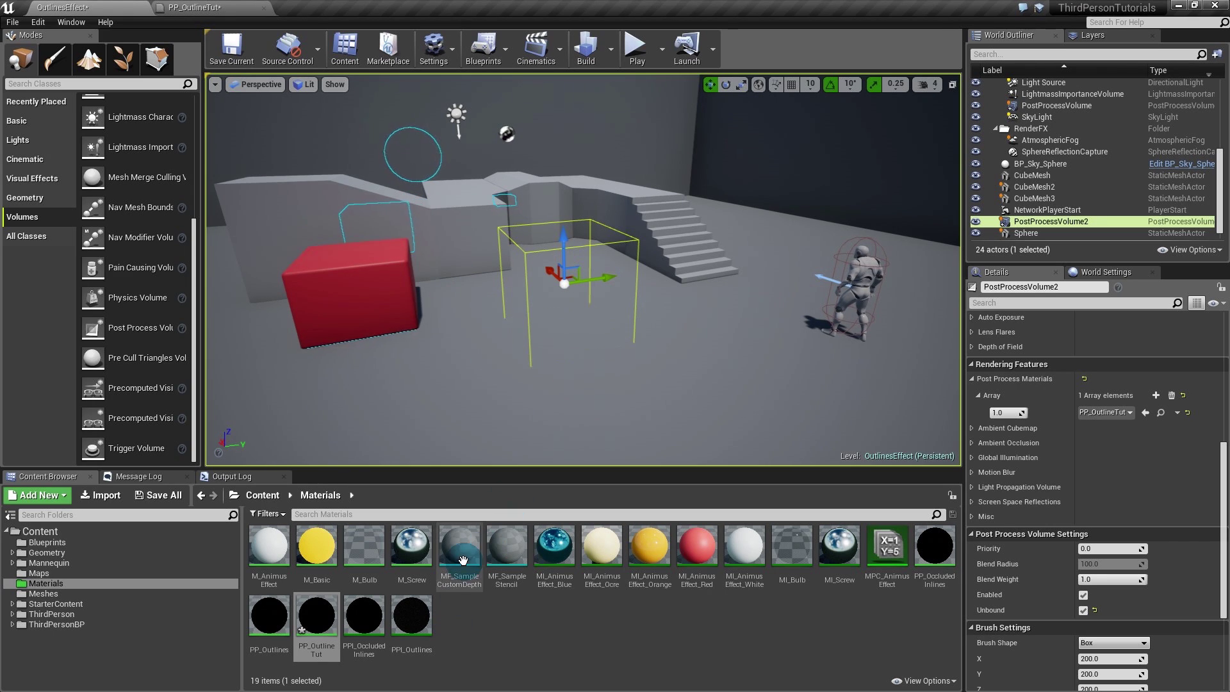
click(205, 6)
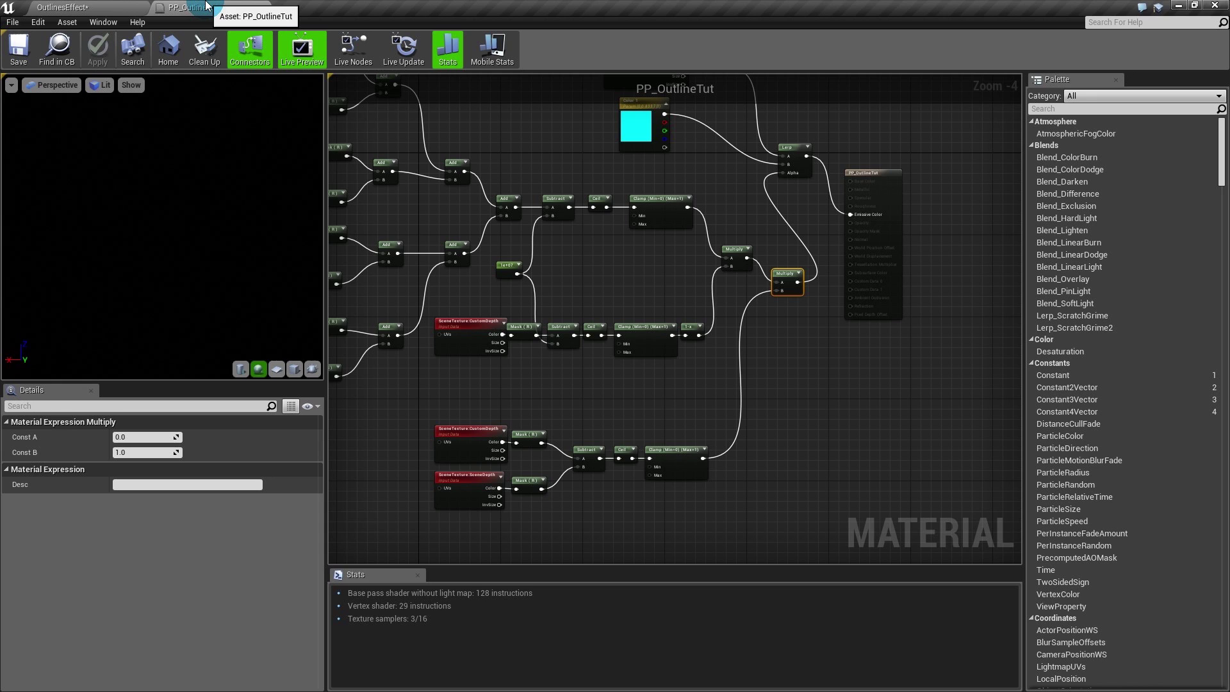
Step: Move the SceneTexelSize node farther from the U and V mask nodes at the start of the graph
click(534, 381)
right_drag(478, 387, 840, 492)
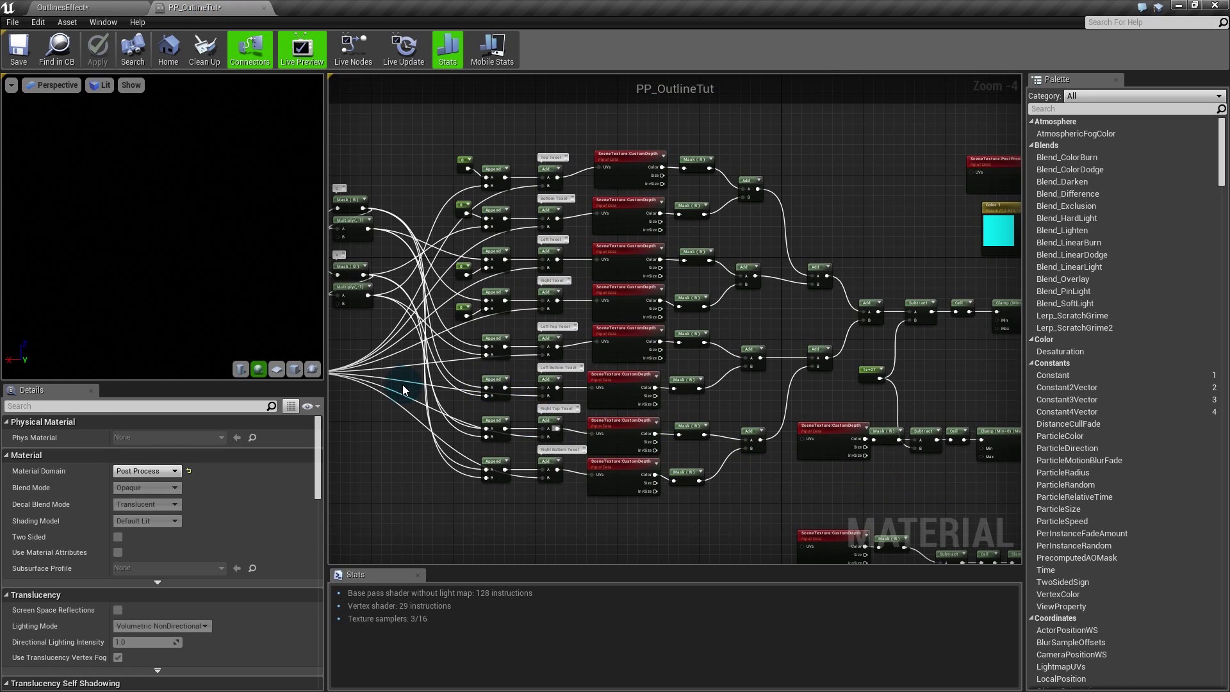
right_drag(403, 386, 789, 460)
scroll(717, 330, up, 3)
right_drag(671, 421, 649, 361)
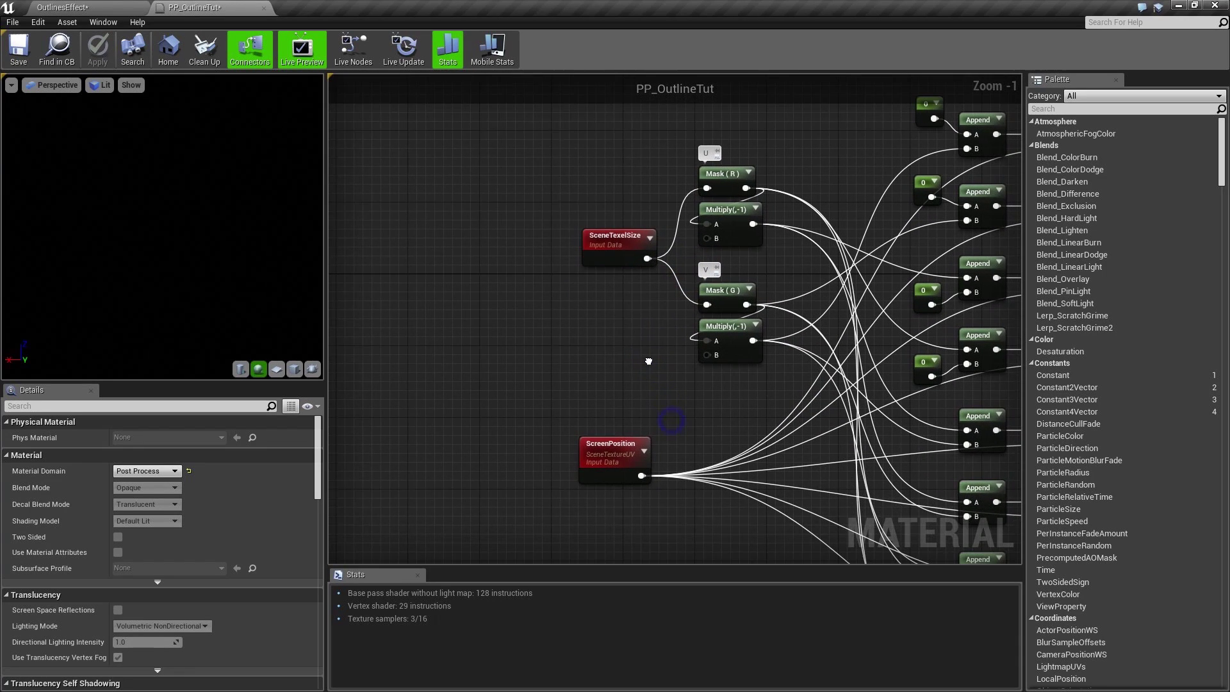
drag(609, 258, 562, 251)
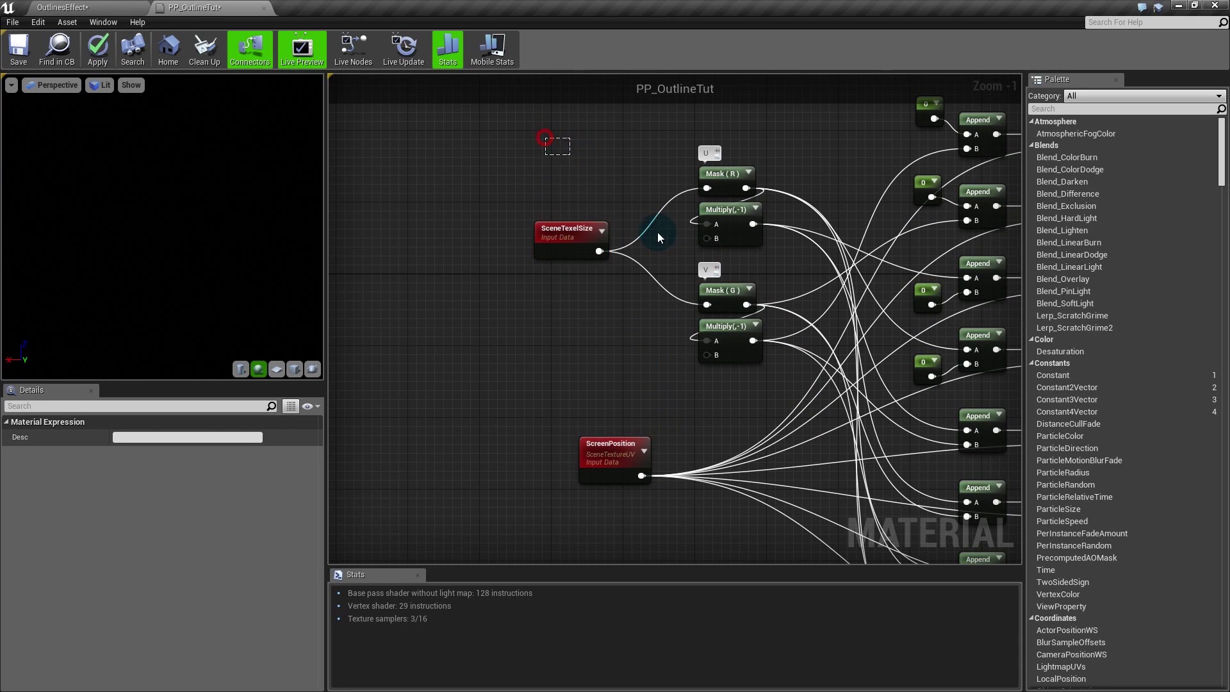
drag(658, 233, 734, 380)
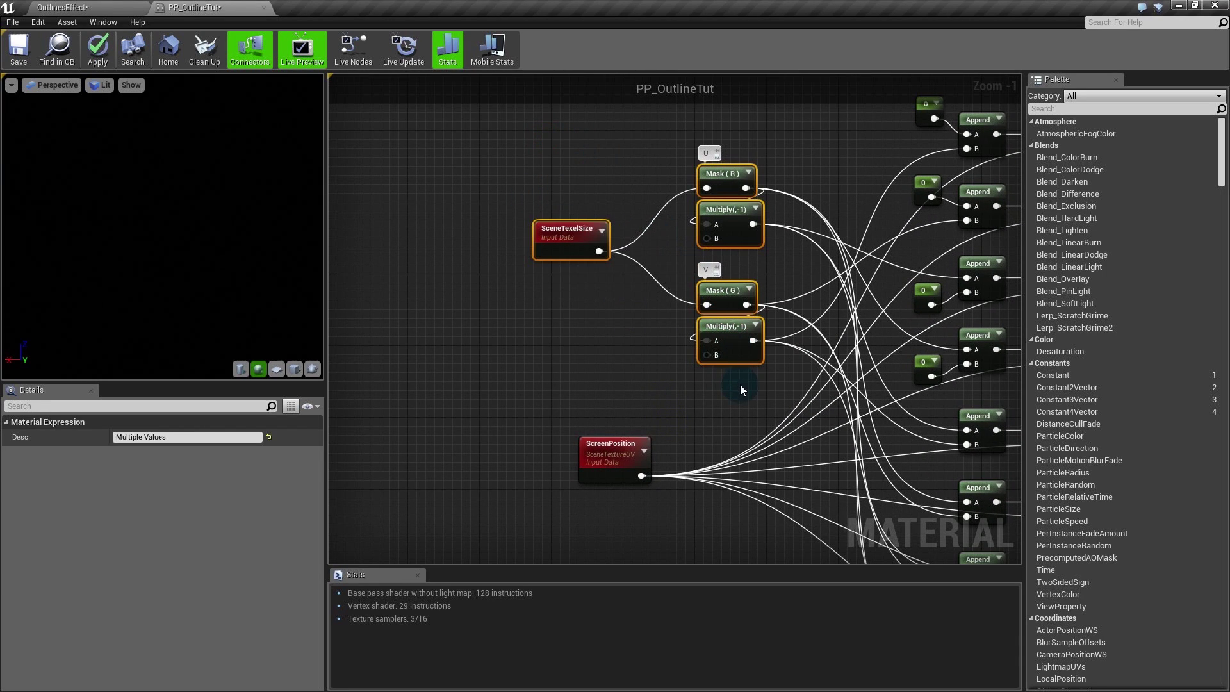
click(669, 274)
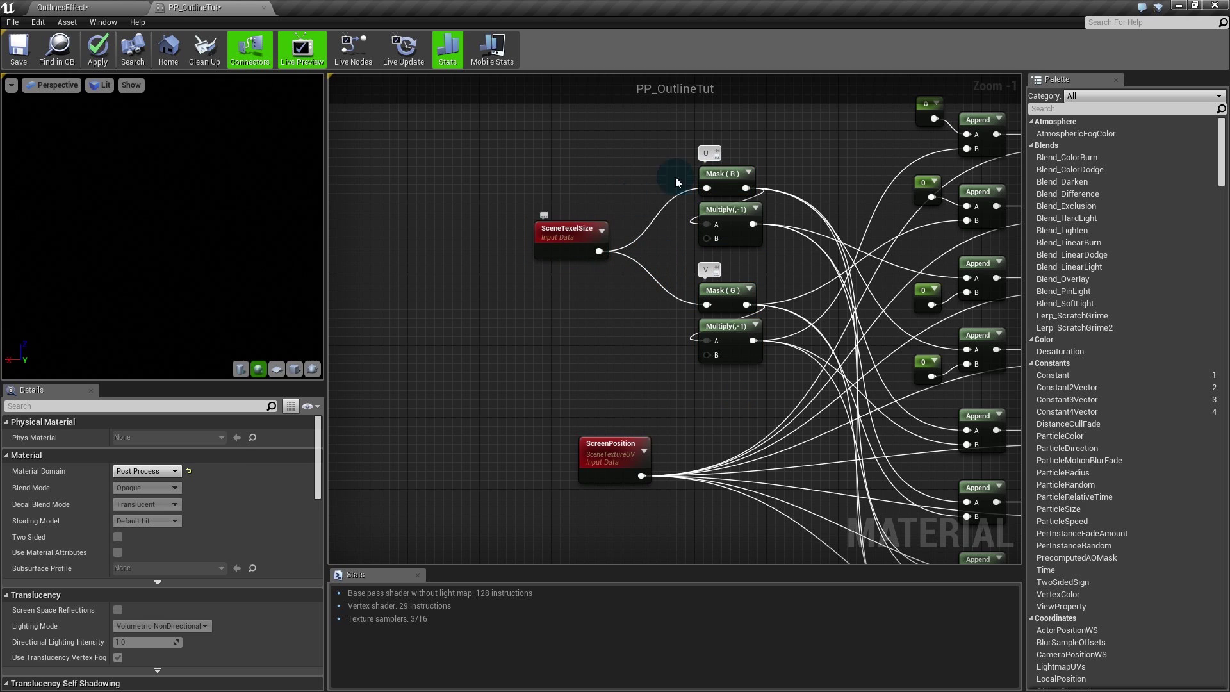
Step: Add a scalar parameter named LineThickness and arrange it beneath SceneTexelSize, leaving space before the mask nodes
click(535, 274)
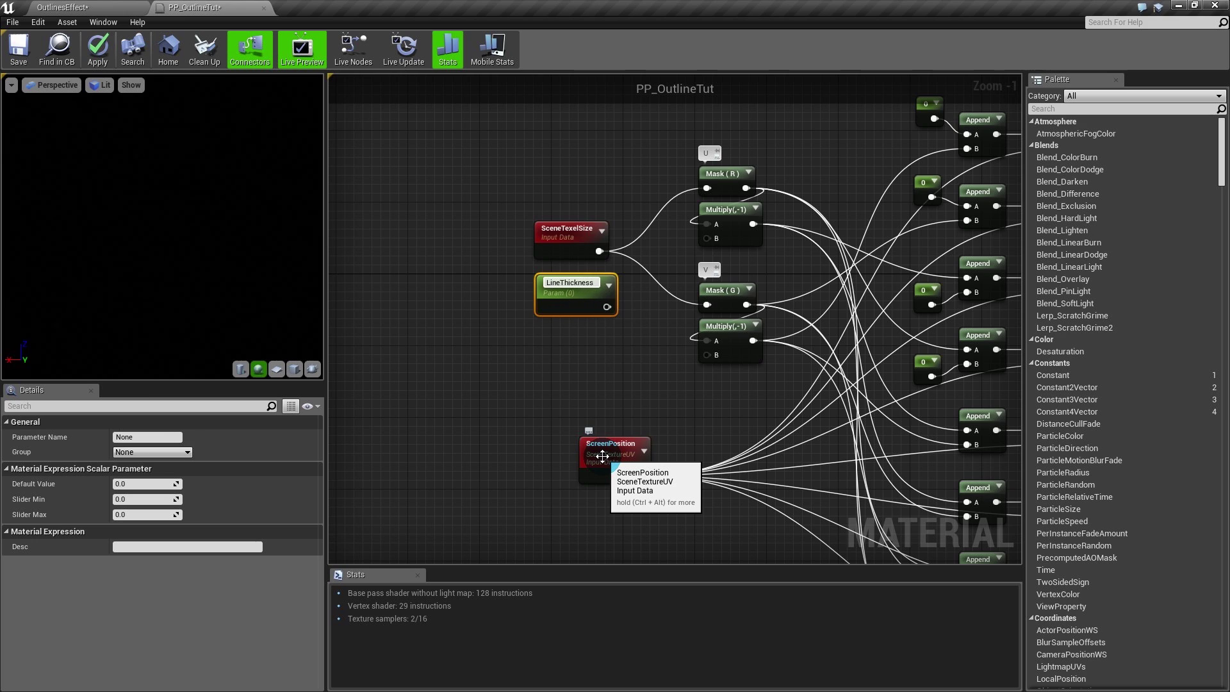
text(LineThickness)
key(Return)
drag(570, 286, 507, 314)
drag(567, 232, 503, 232)
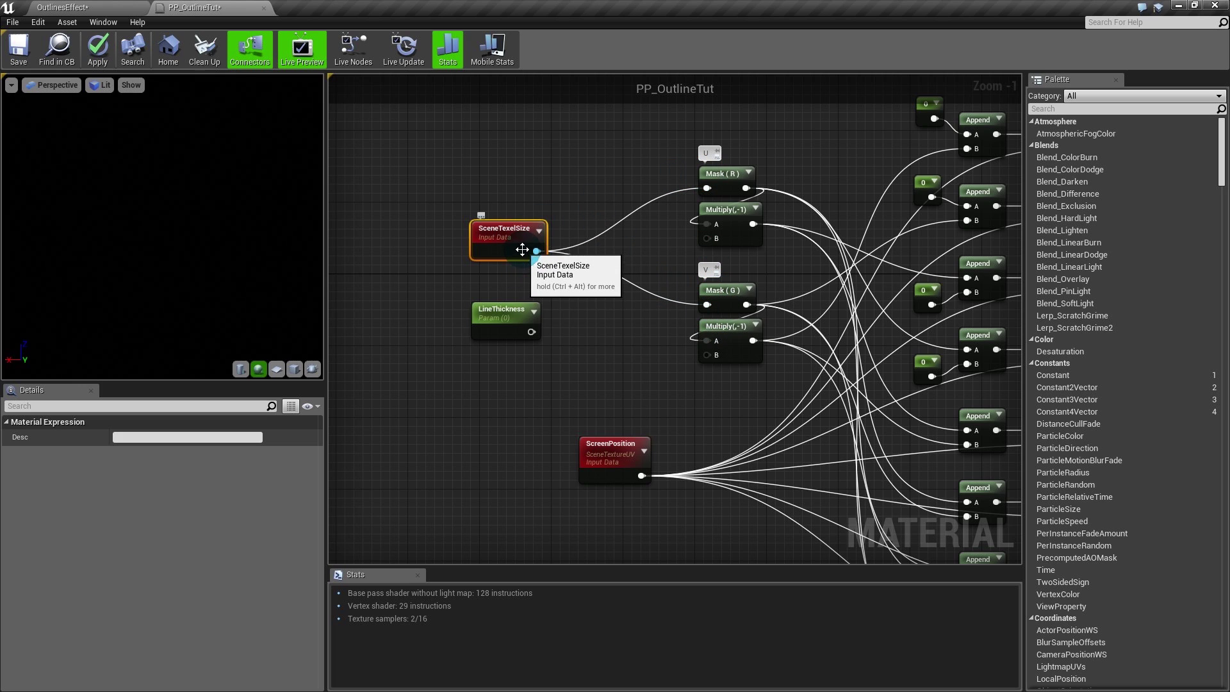
Step: Set the LineThickness parameter's default value to 2
click(513, 312)
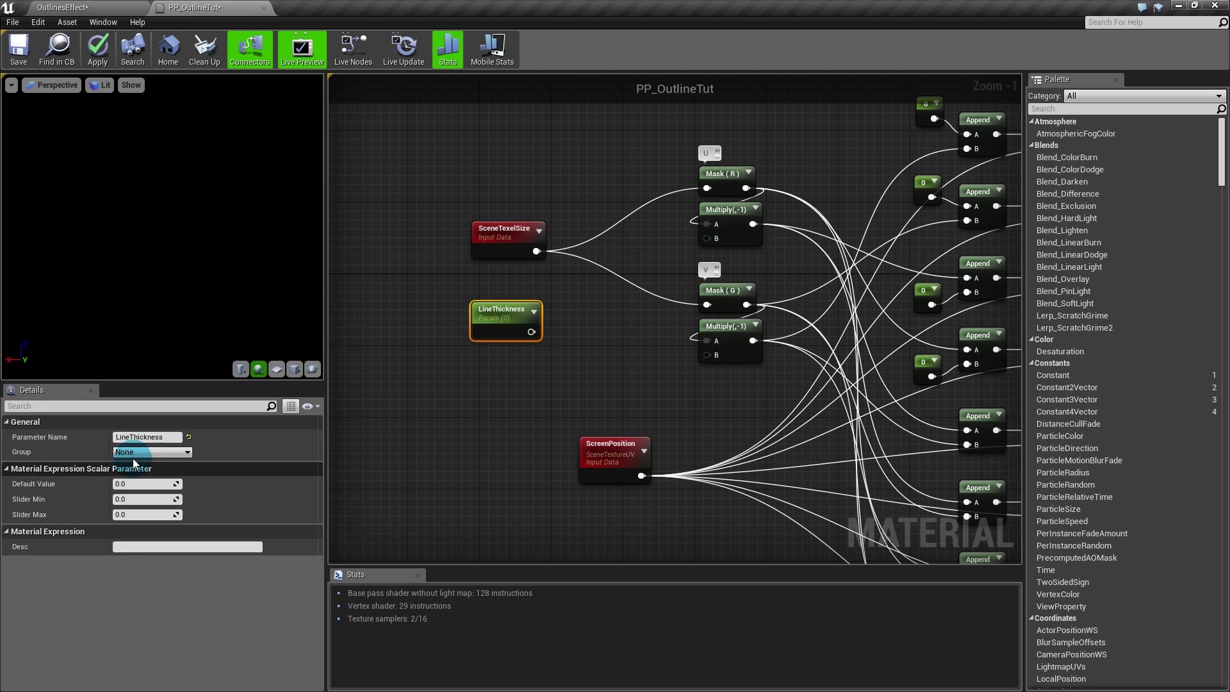
click(157, 483)
text(2)
key(Return)
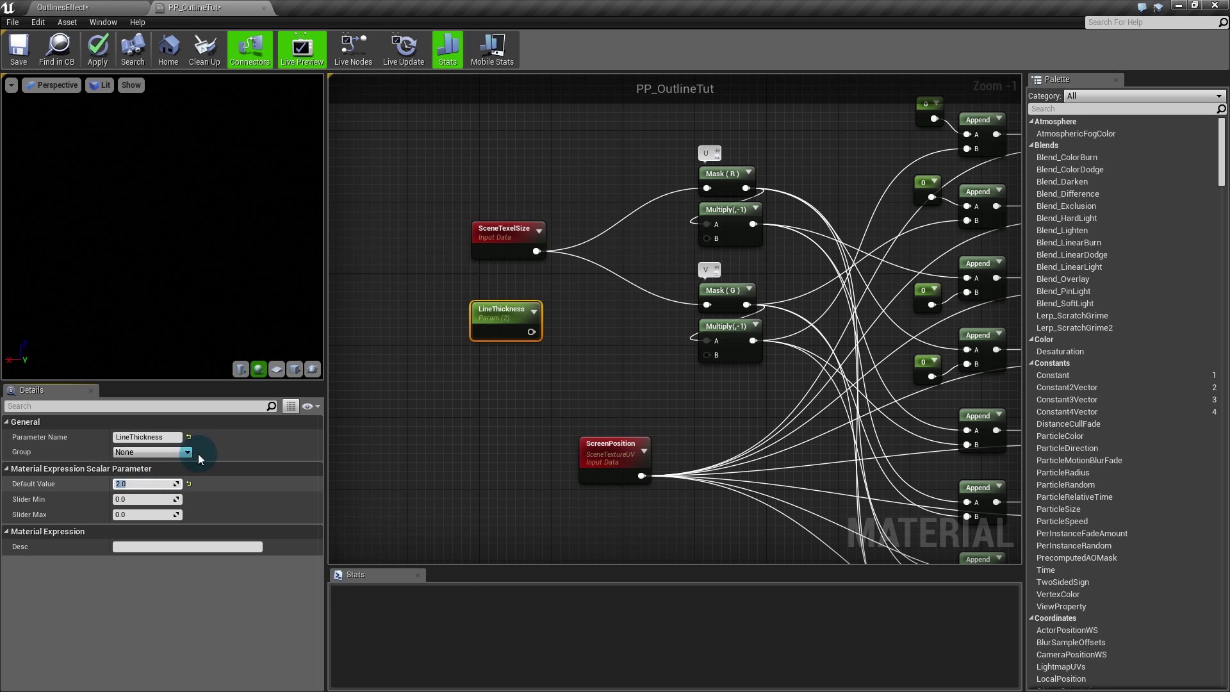
Step: Multiply SceneTexelSize by LineThickness and feed the Multiply output into the Mask (R) and Mask (G) nodes
drag(537, 251, 583, 271)
text(multi)
key(Return)
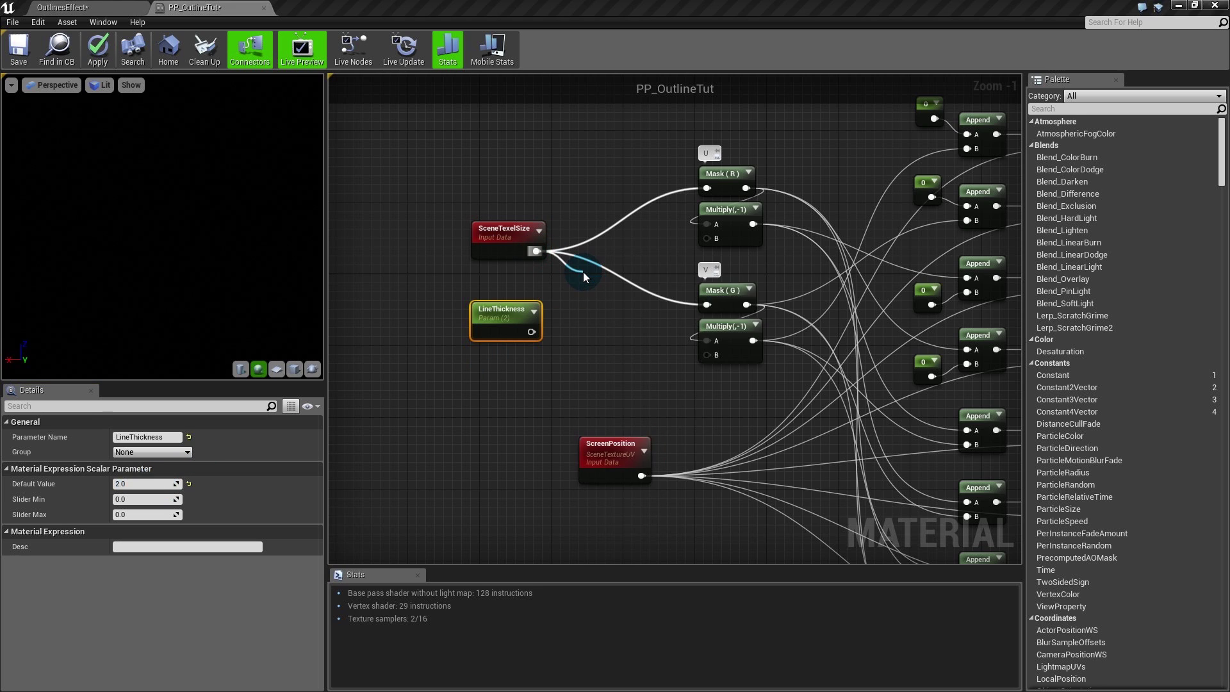
drag(594, 309, 531, 332)
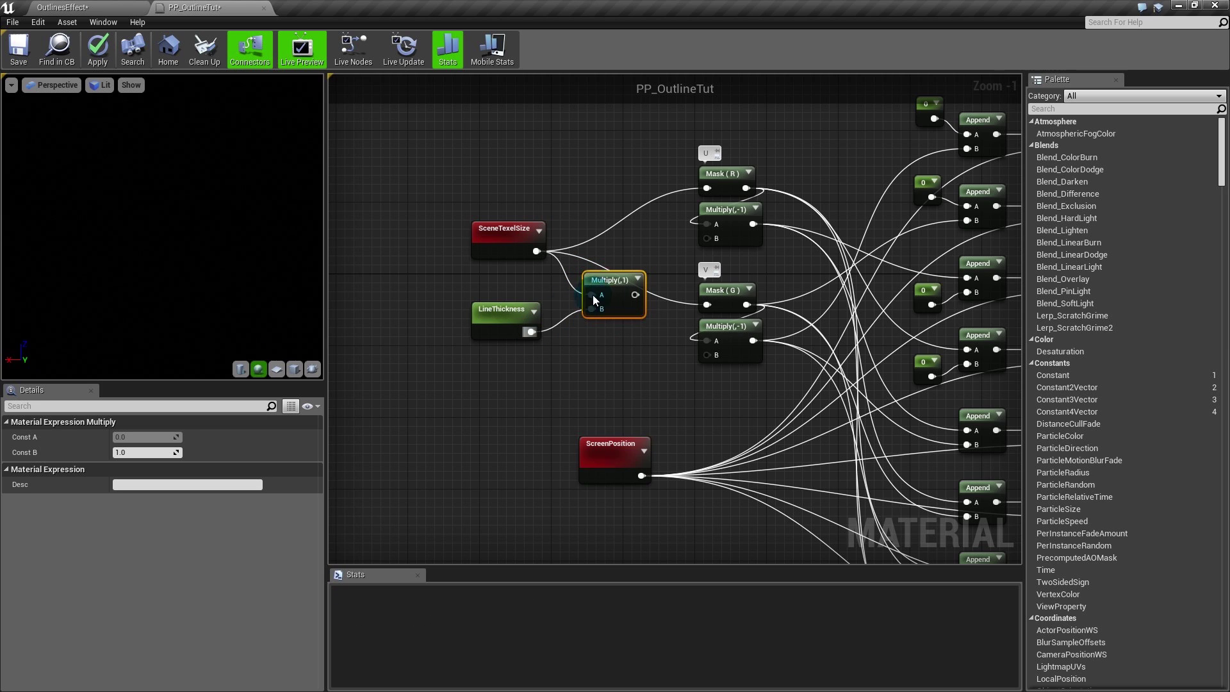
drag(615, 283, 708, 188)
drag(620, 270, 708, 306)
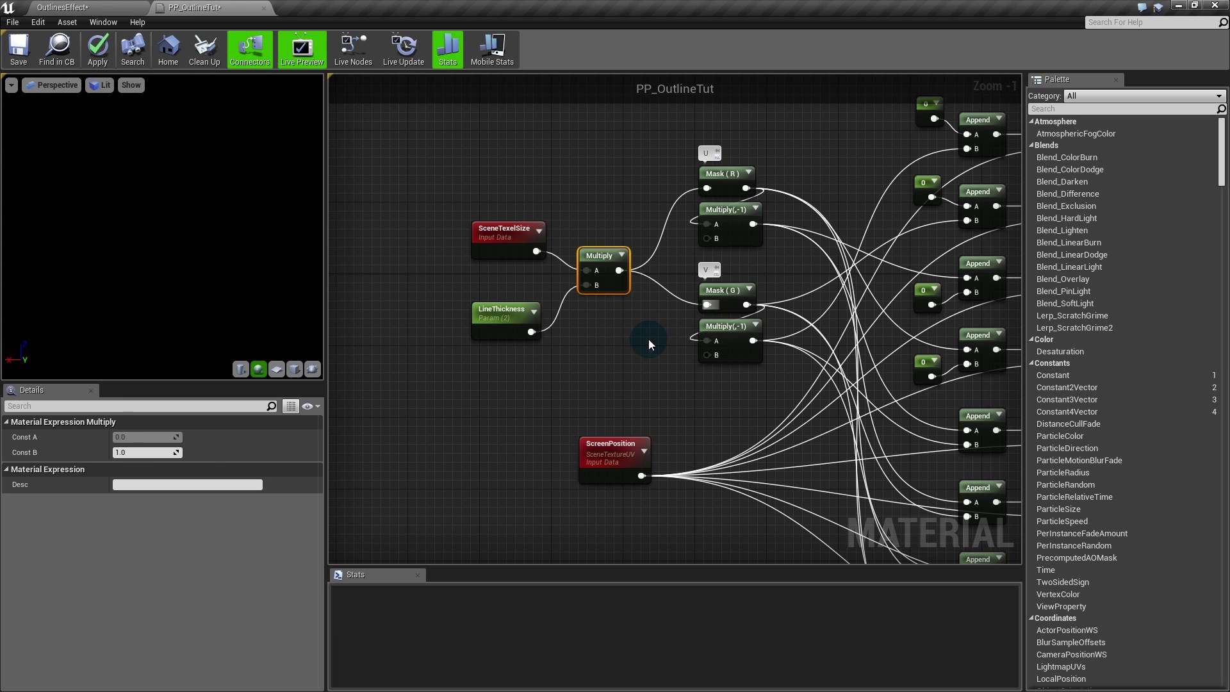
Step: Apply the material changes and inspect the thicker outlines in the OutlinesEffect level
click(659, 339)
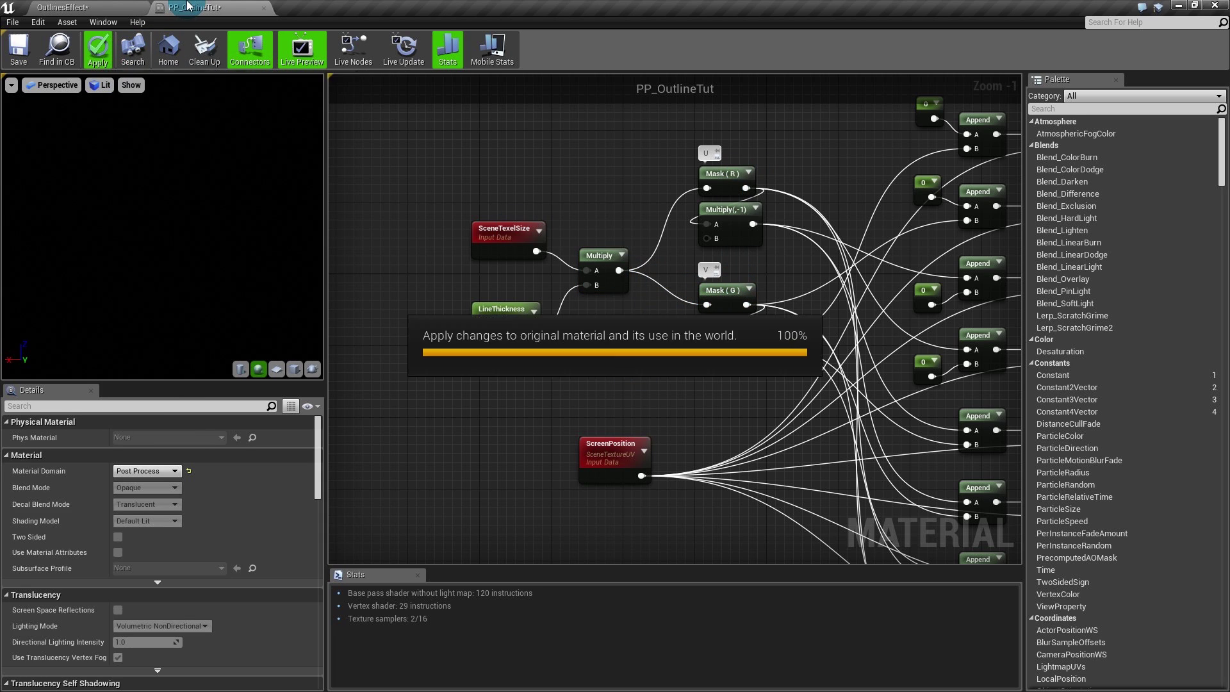
click(82, 8)
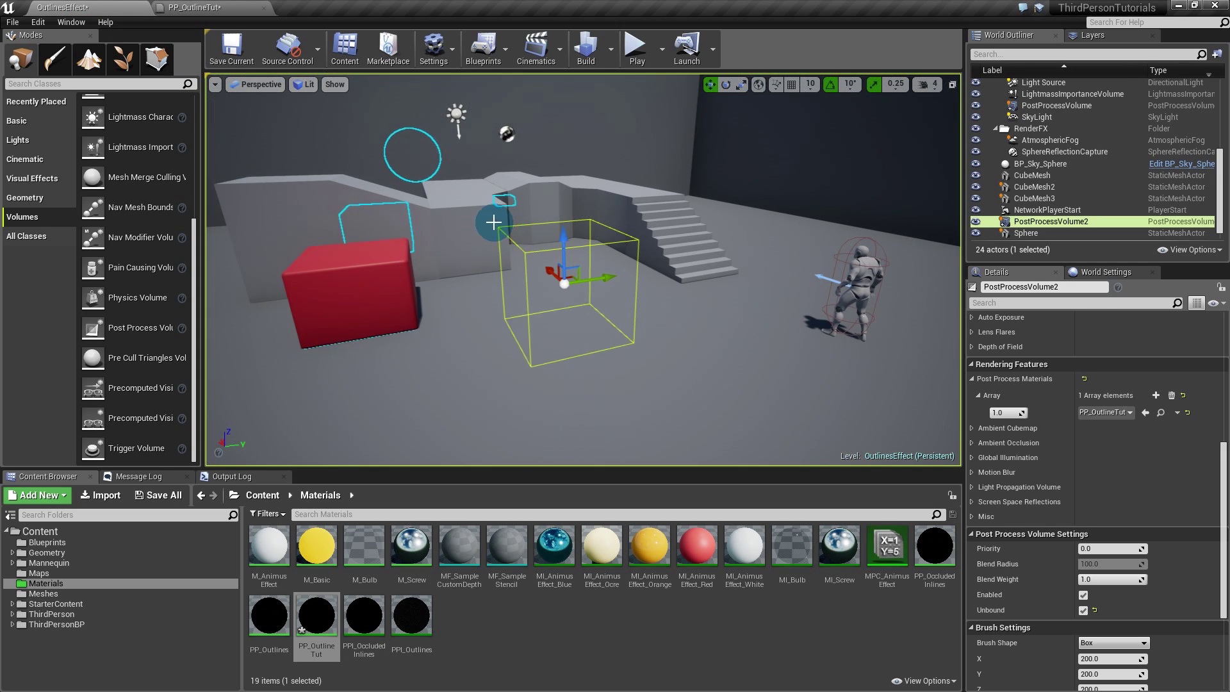
right_drag(497, 224, 474, 202)
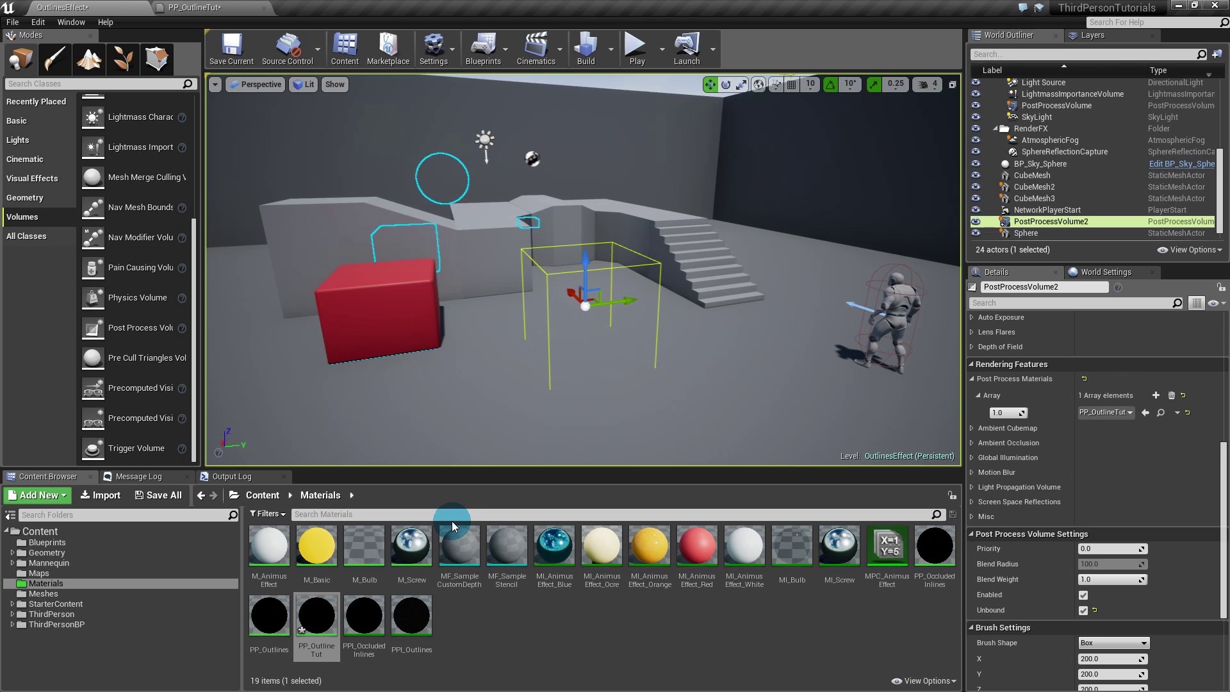
Step: Create a material instance from PP_OutlineTut and name it PPI_OutlineTut
right_click(316, 622)
click(382, 345)
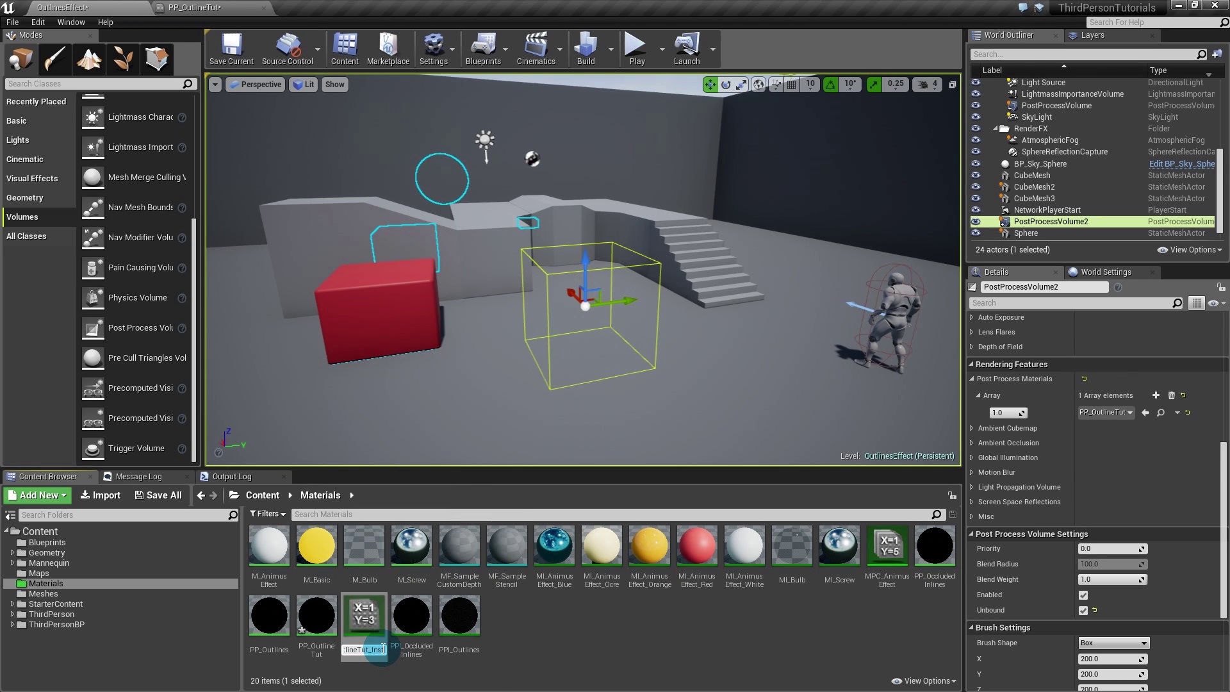
key(BackSpace)
key(BackSpace)
key(BackSpace)
key(BackSpace)
key(BackSpace)
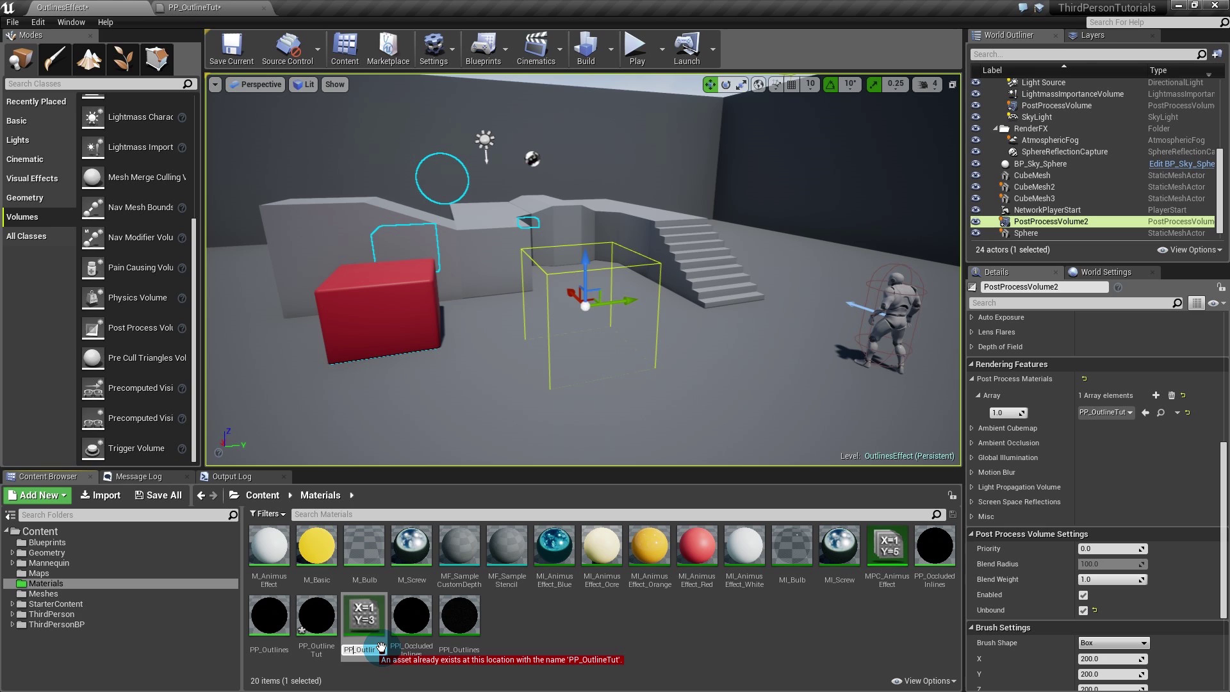
text(I)
key(Return)
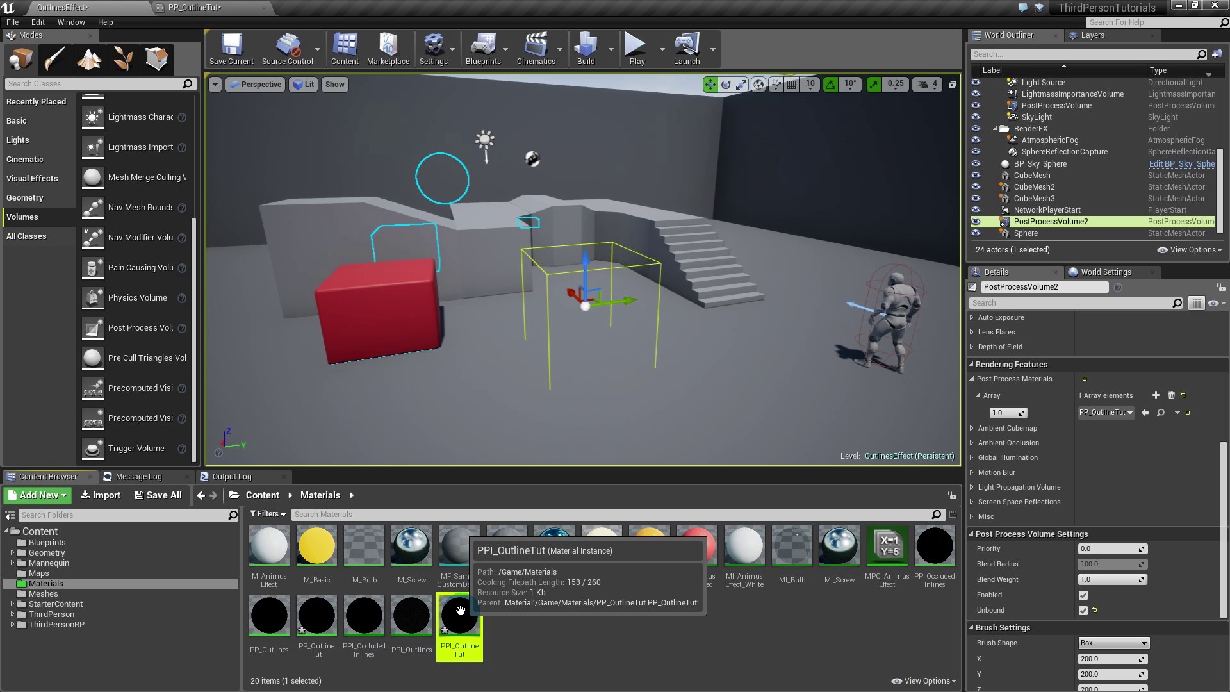
Step: Assign PPI_OutlineTut to PostProcessVolume2's post process material slot and open the instance alongside the level view
drag(459, 616, 1115, 420)
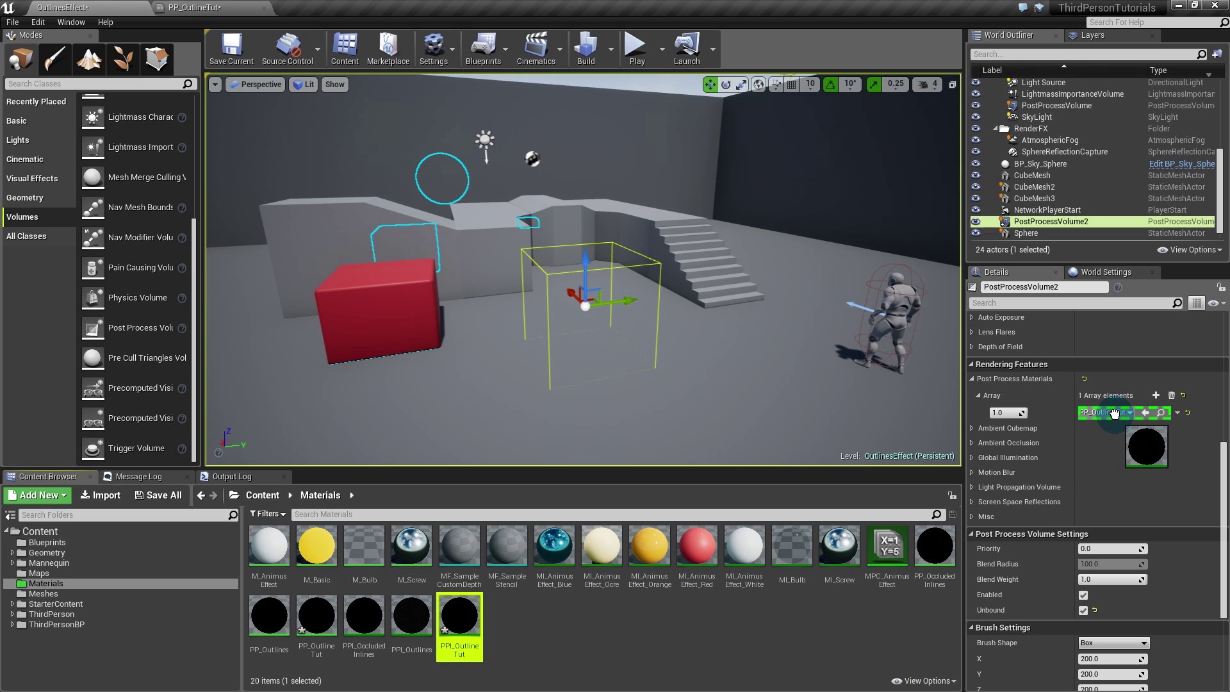
double_click(460, 616)
drag(647, 60, 922, 90)
Step: Override LineThickness in the PPI_OutlineTut instance and set it to about 3.09
click(695, 257)
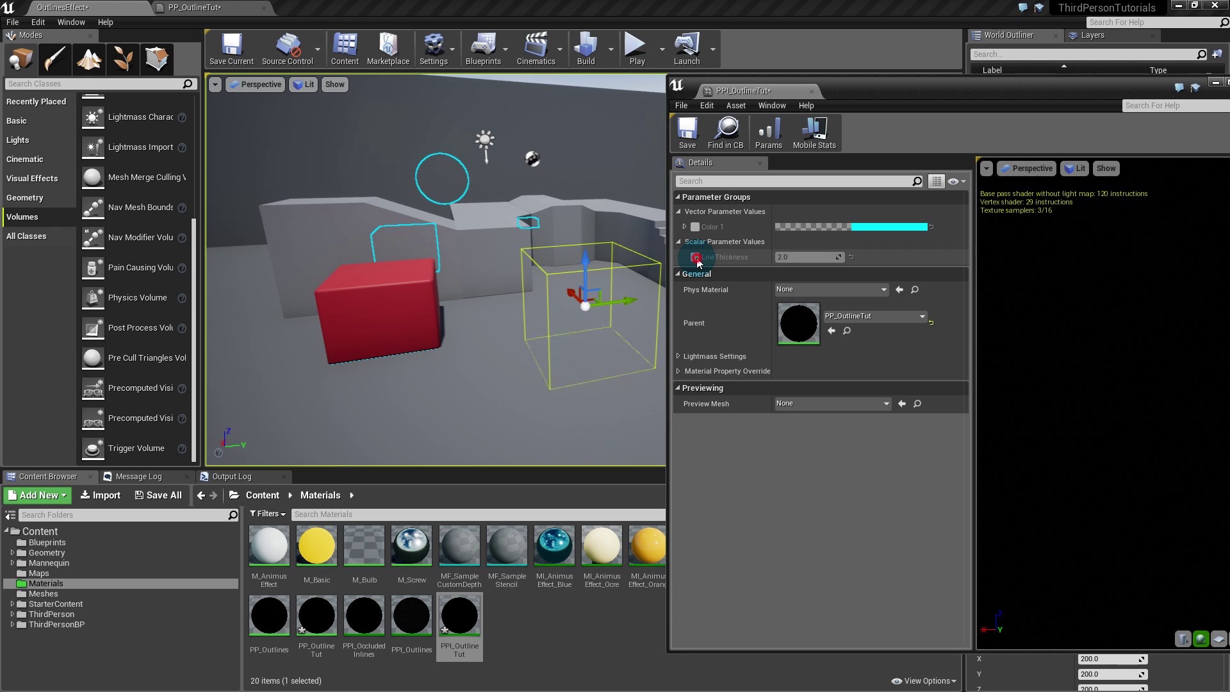
click(795, 257)
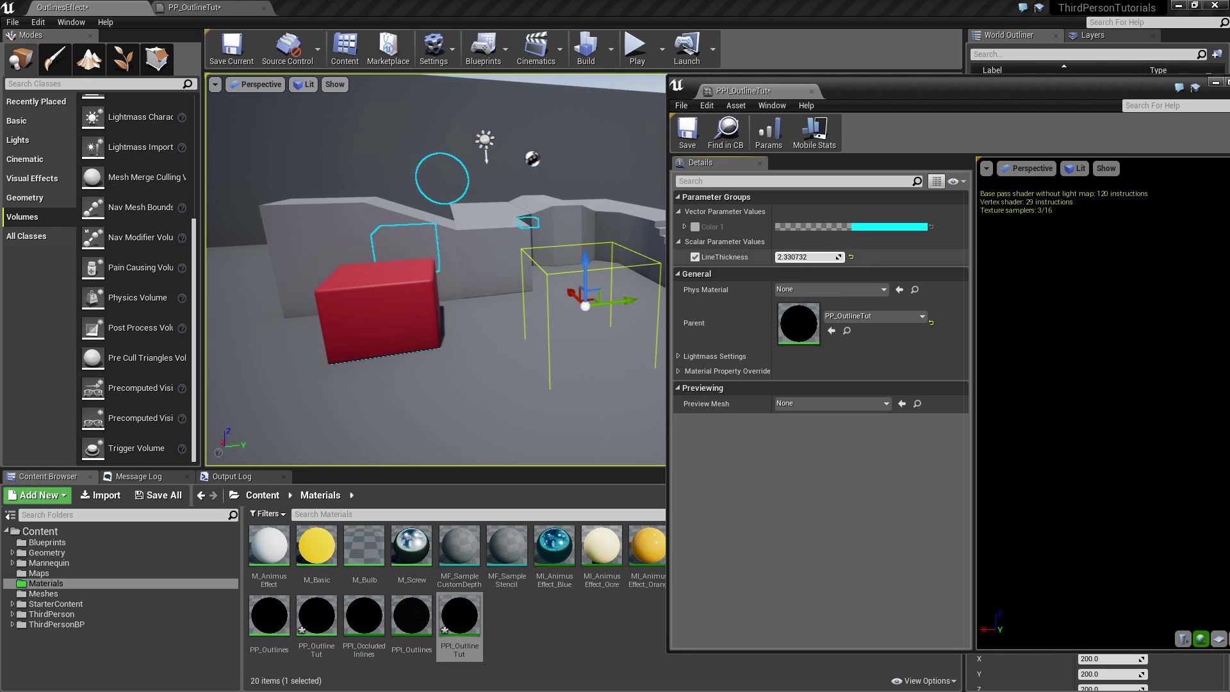
mouse_move(795, 256)
mouse_down()
mouse_move(781, 257)
mouse_move(813, 257)
mouse_up()
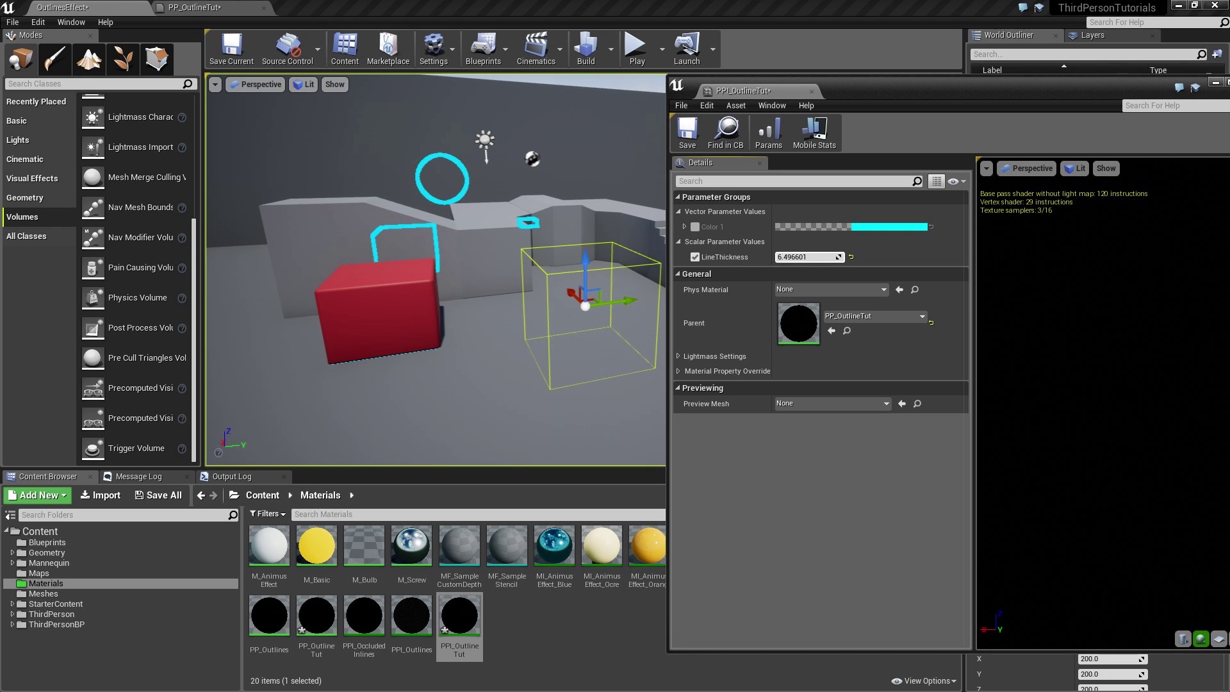
drag(797, 257, 795, 257)
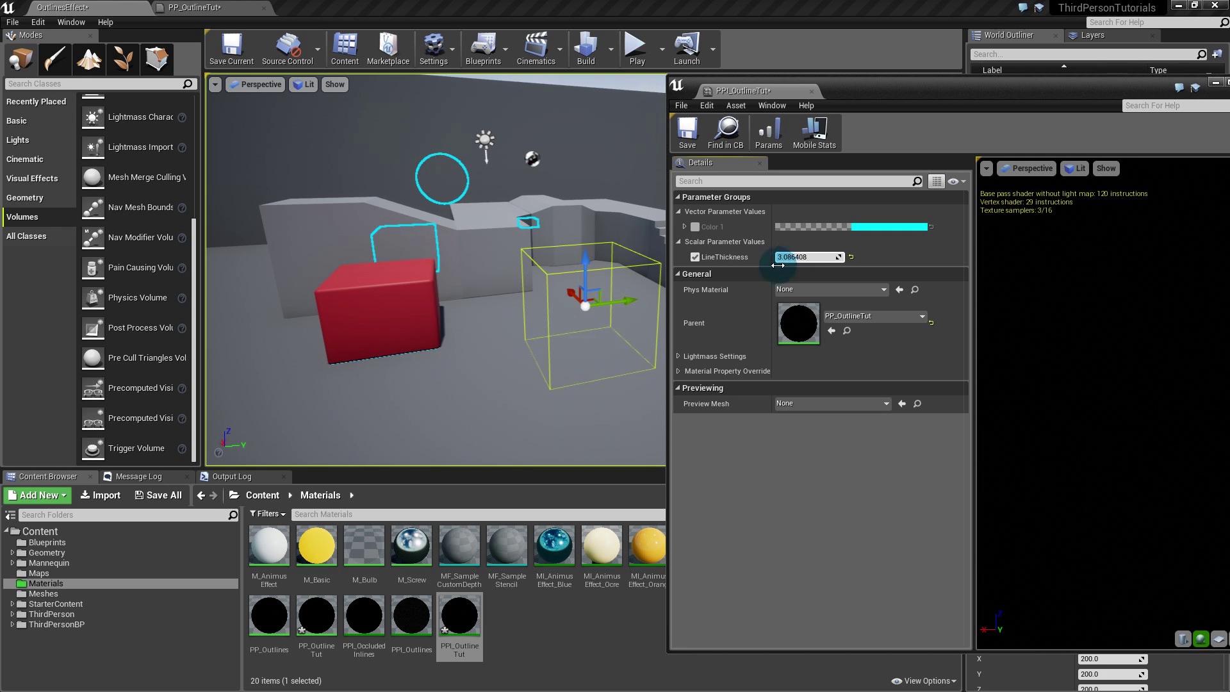
Step: Override Color 1 in the PPI_OutlineTut instance with red (R 1.0, G 0.013, B 0.0) and save the changes
click(695, 228)
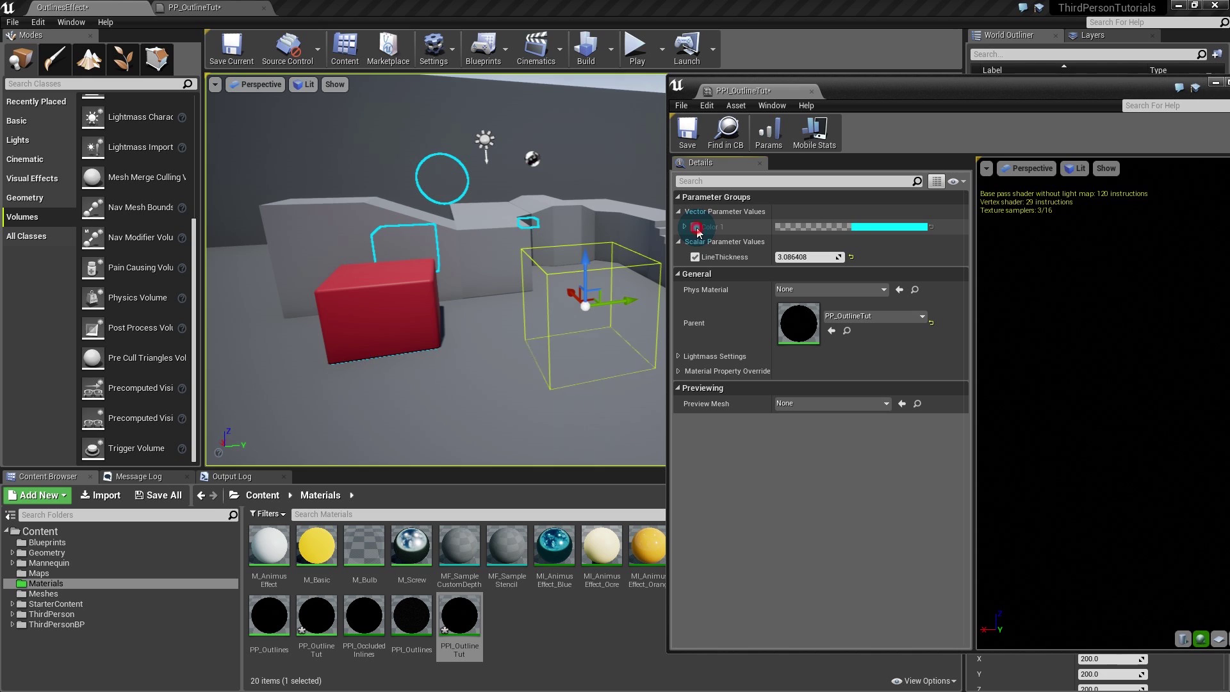
click(859, 228)
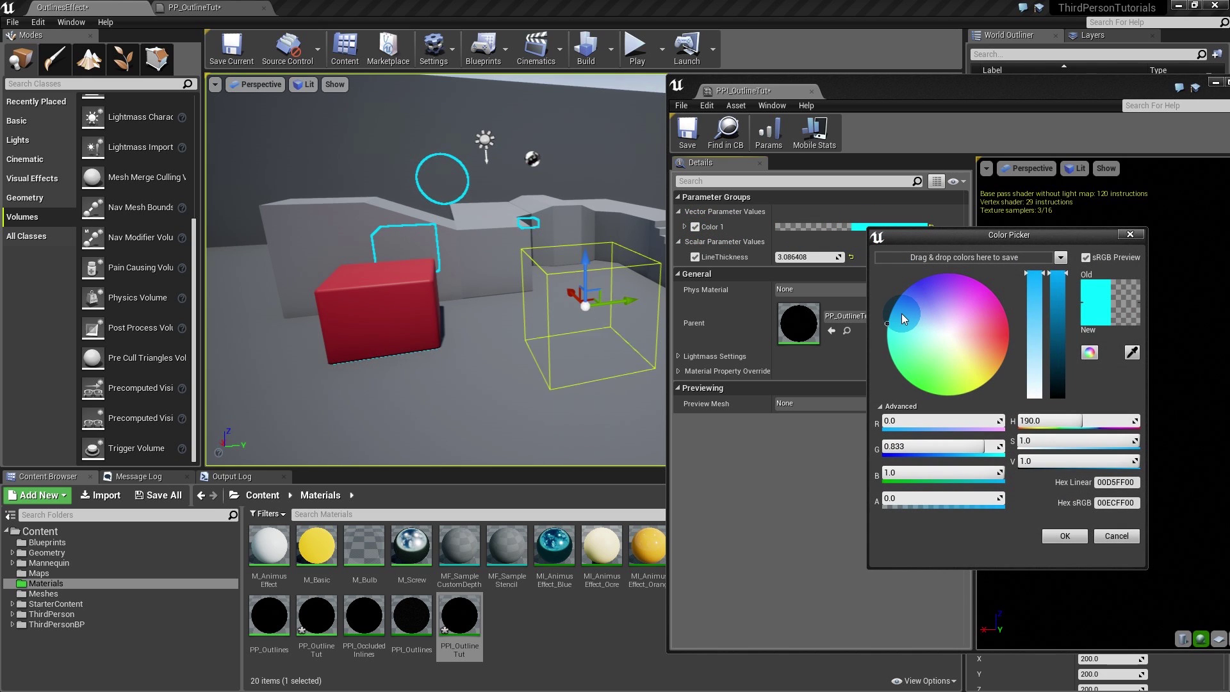
drag(901, 313, 1042, 336)
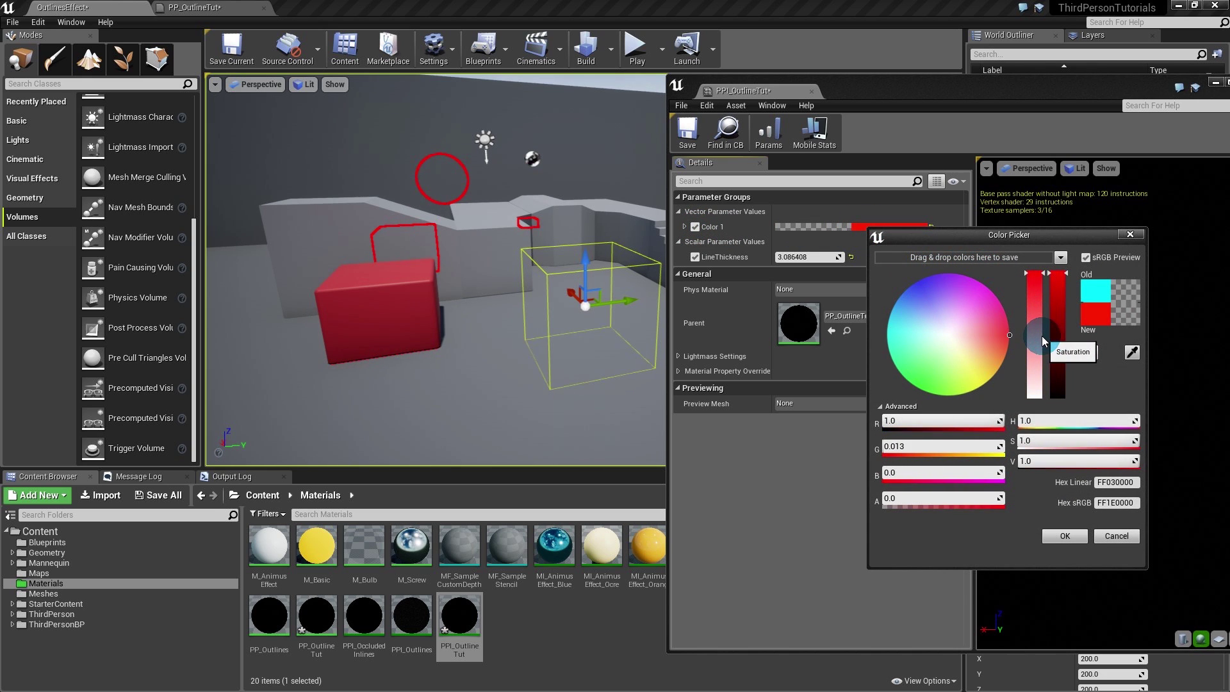
click(1088, 545)
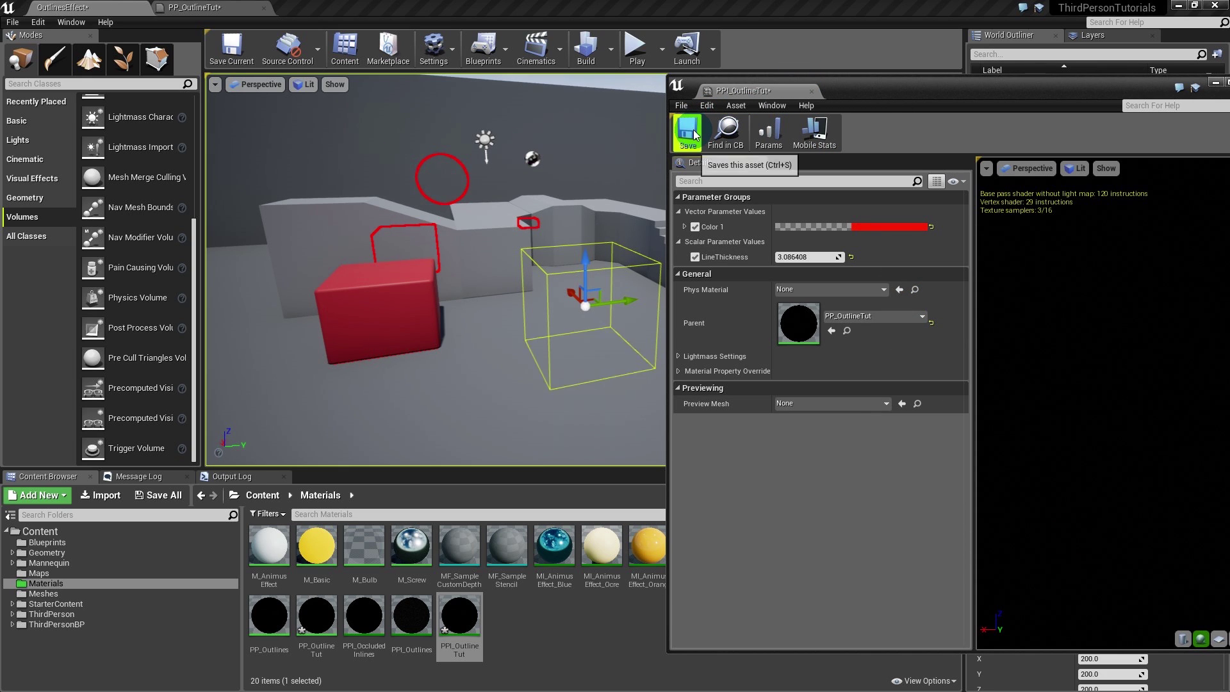
click(688, 132)
click(434, 448)
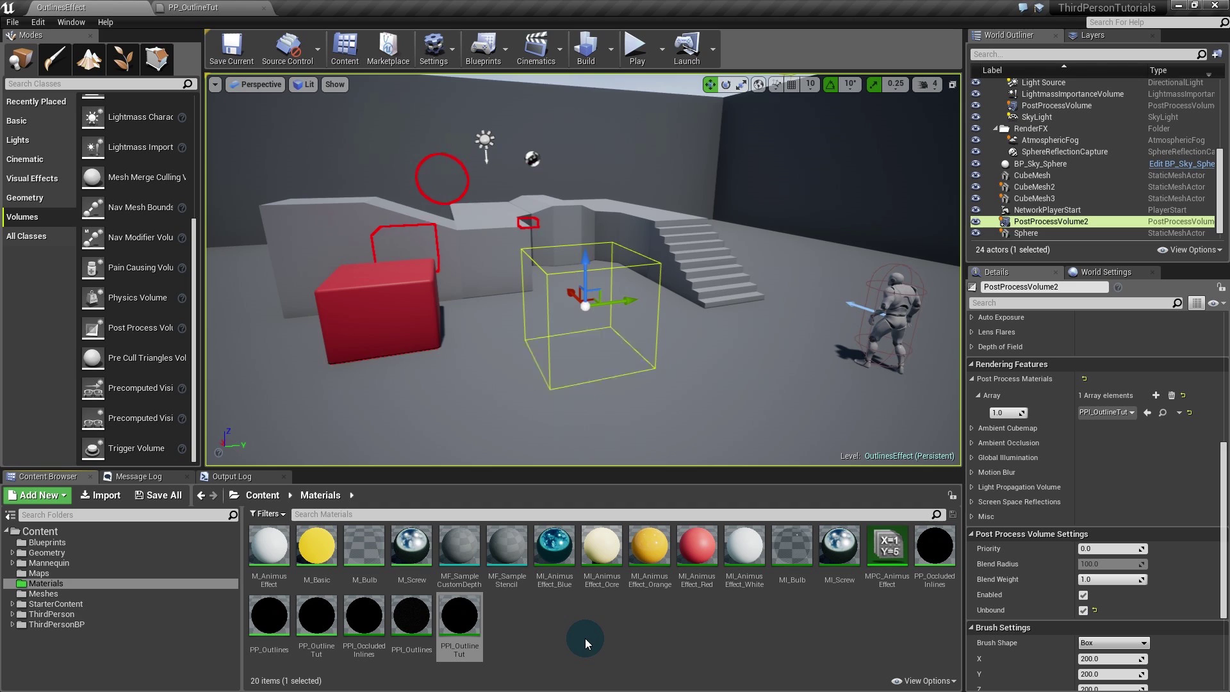
Step: Paste a copy of the topmost SceneTexture:CustomDepth node into the empty space above the PP_OutlineTut graph
click(218, 7)
right_drag(676, 374, 667, 369)
scroll(479, 427, down, 3)
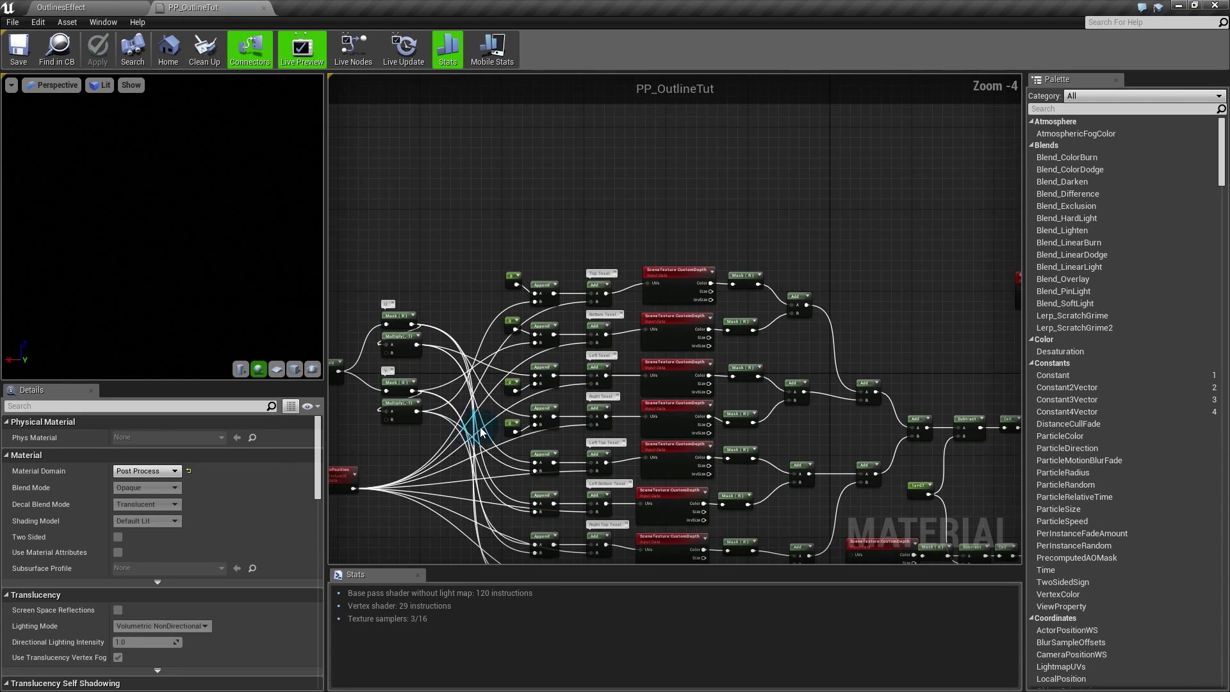
right_drag(596, 439, 359, 488)
scroll(499, 332, up, 2)
right_drag(485, 332, 514, 363)
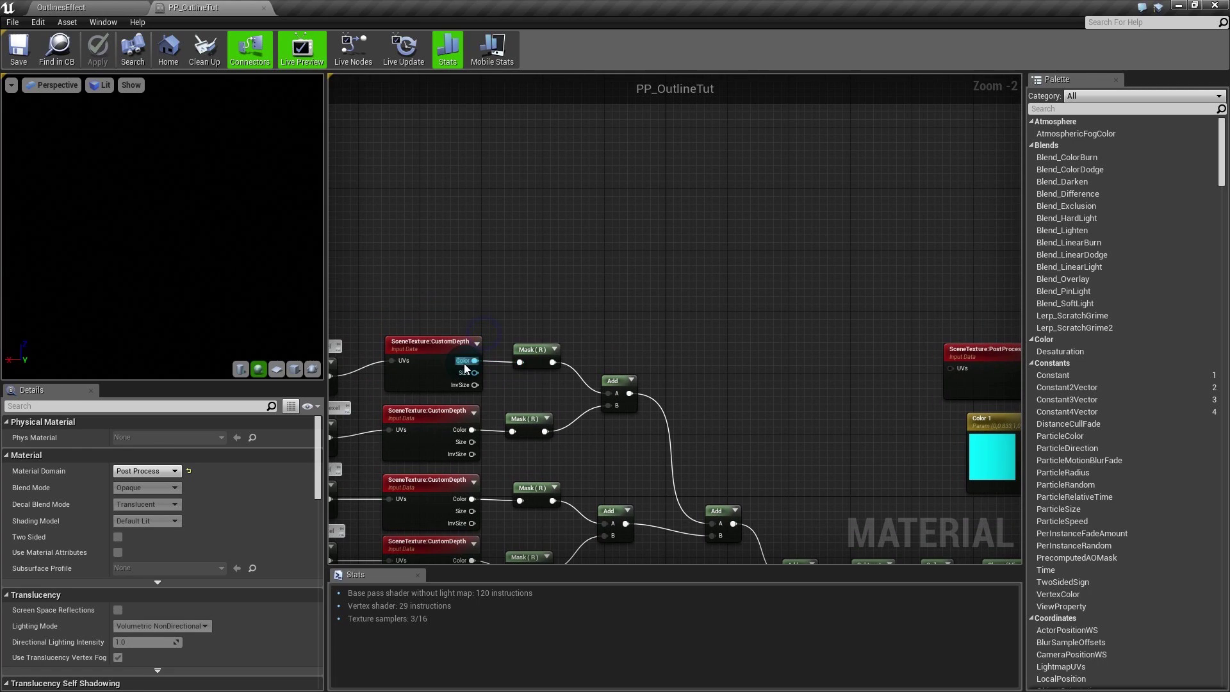
click(415, 347)
key(ctrl+v)
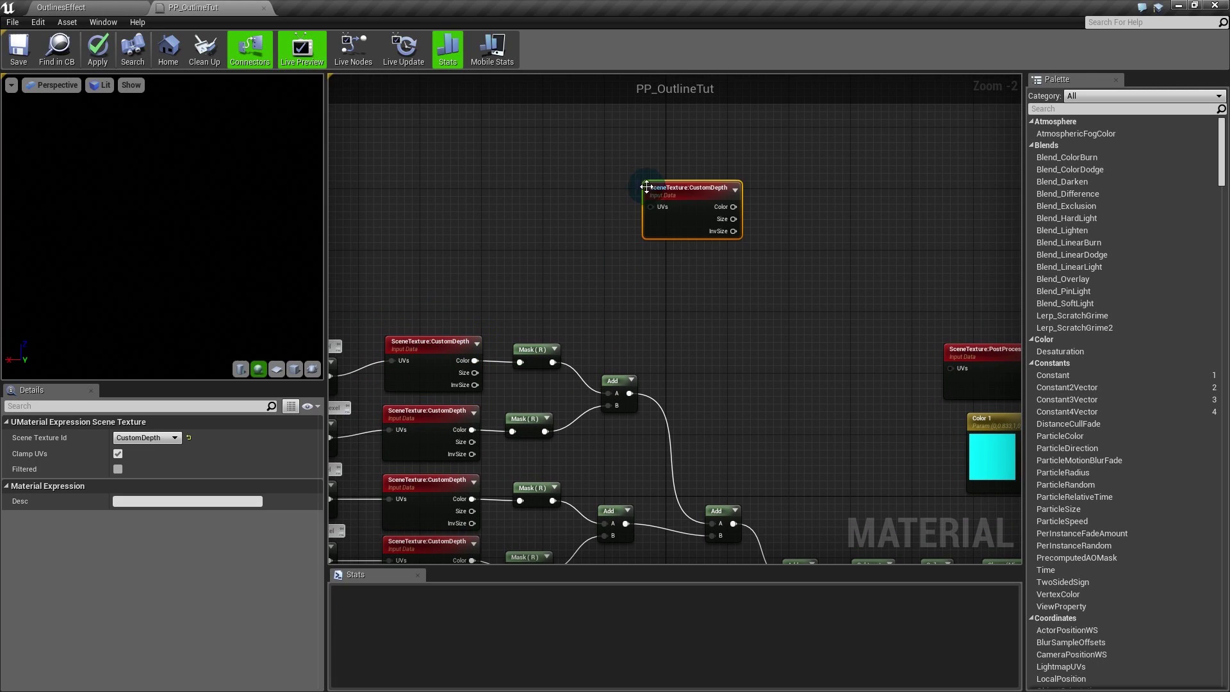
Step: Set the pasted SceneTexture node's Scene Texture Id to CustomStencil
scroll(644, 185, up, 2)
click(154, 436)
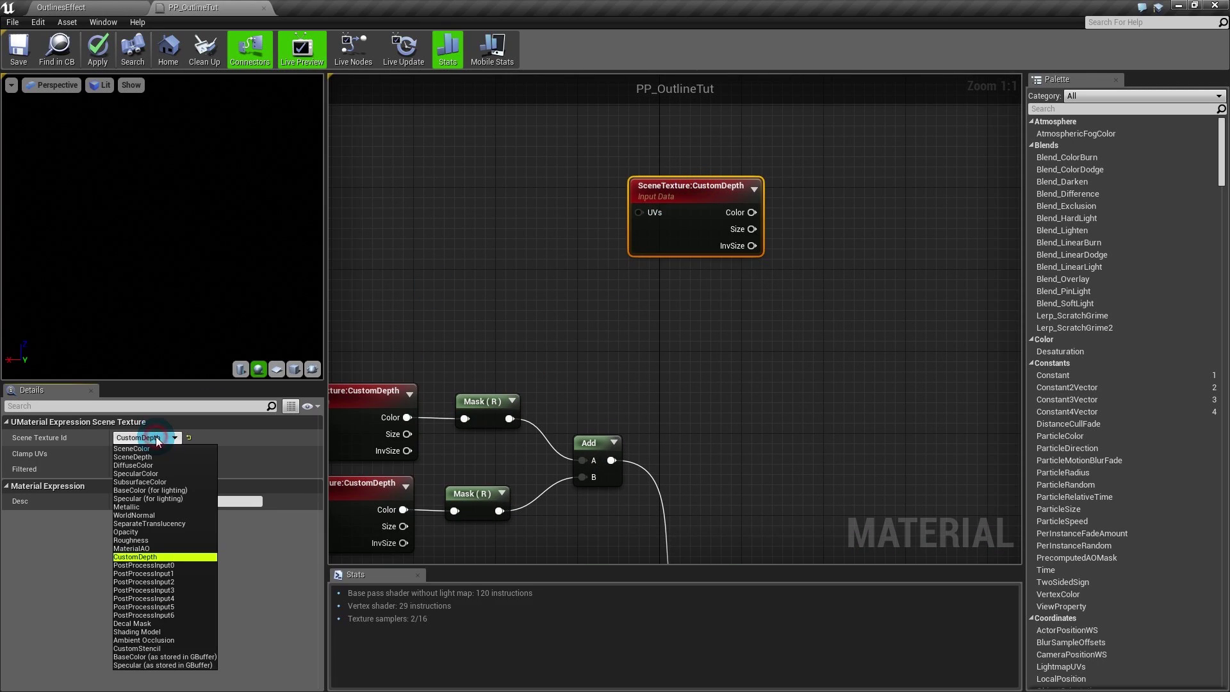
click(150, 654)
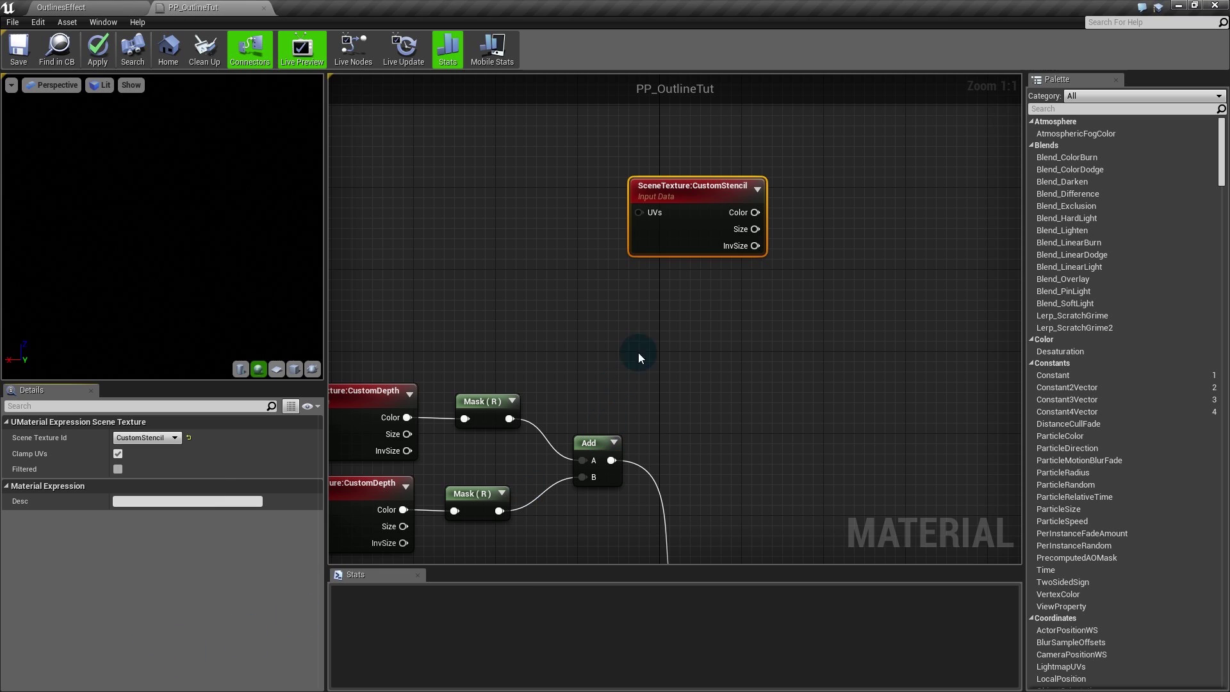
Step: Place a copy of the Mask (R) node beside SceneTexture:CustomStencil and connect the stencil's Color output to it
right_drag(638, 352, 561, 375)
drag(605, 237, 599, 268)
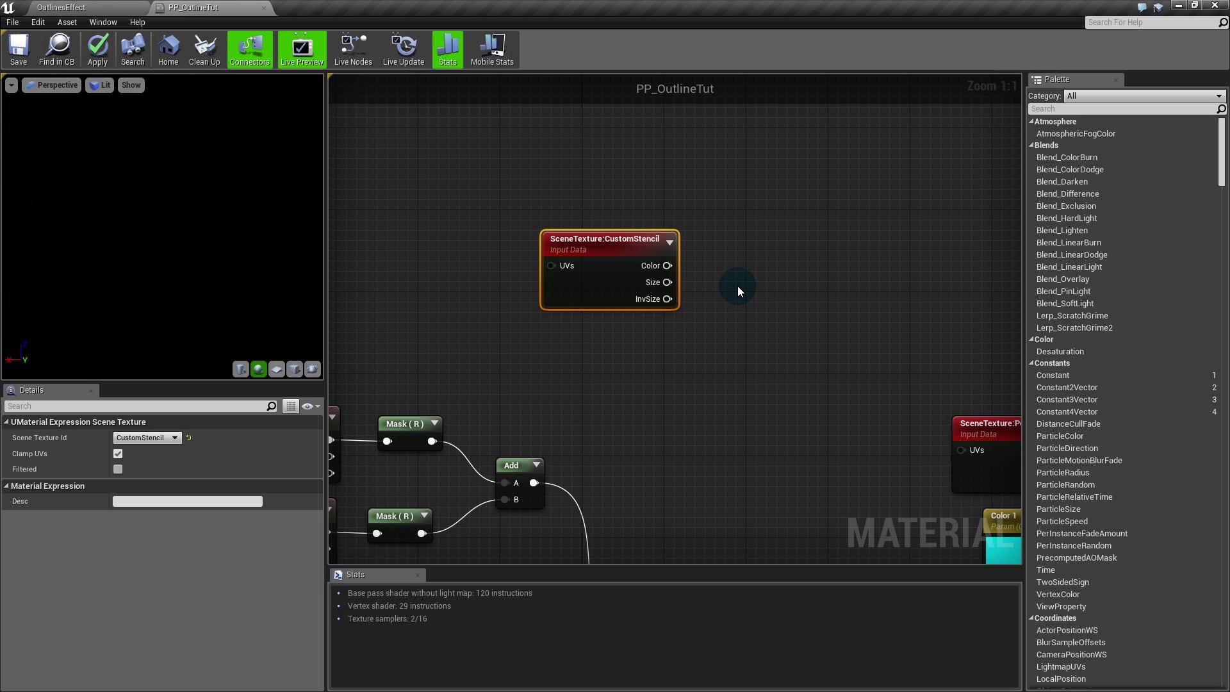
right_drag(737, 286, 846, 265)
click(511, 410)
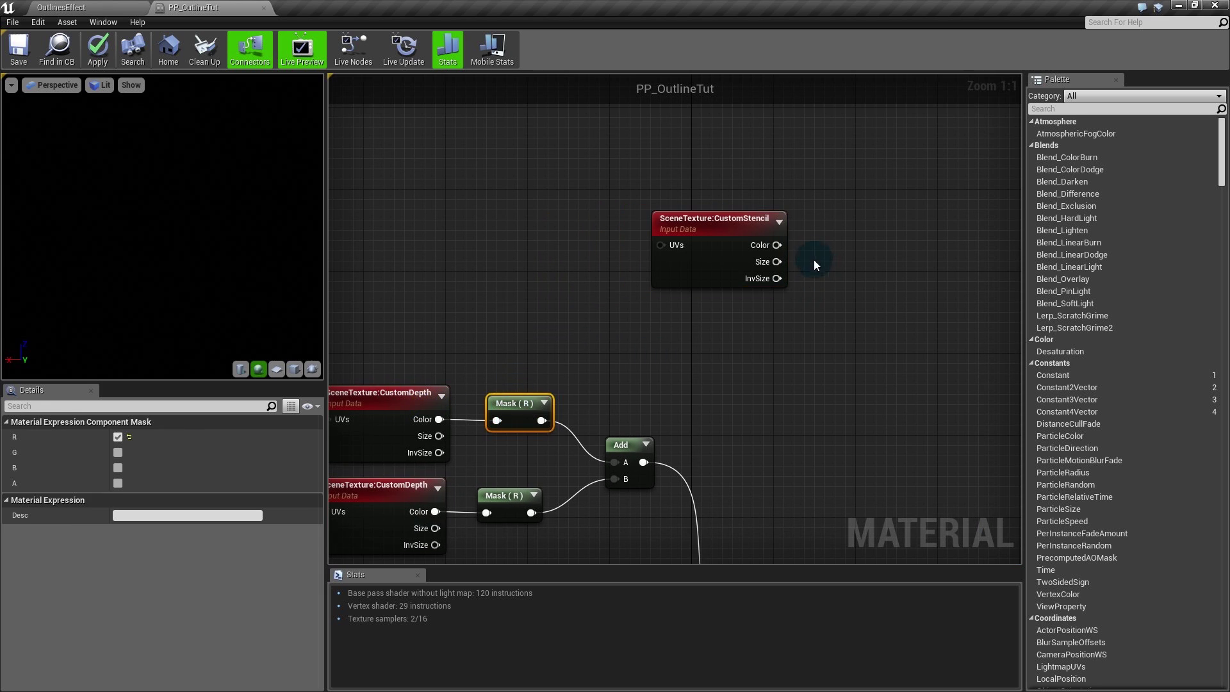
key(ctrl+v)
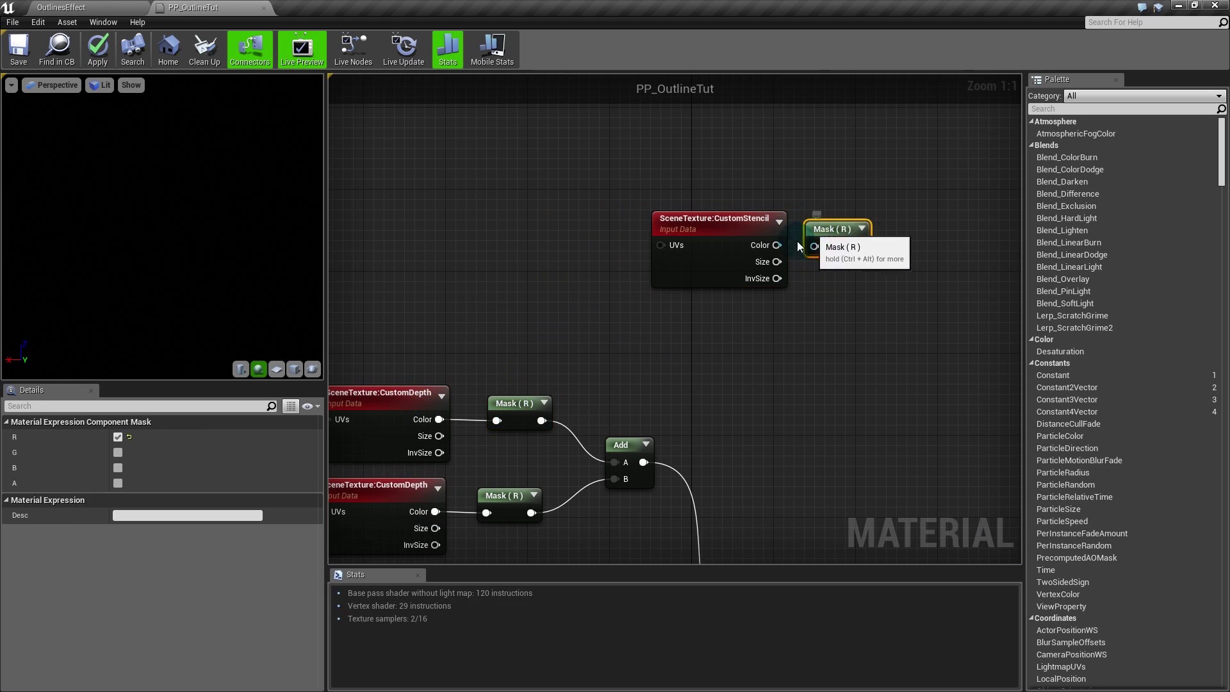
drag(777, 245, 815, 246)
right_drag(819, 247, 604, 370)
click(602, 364)
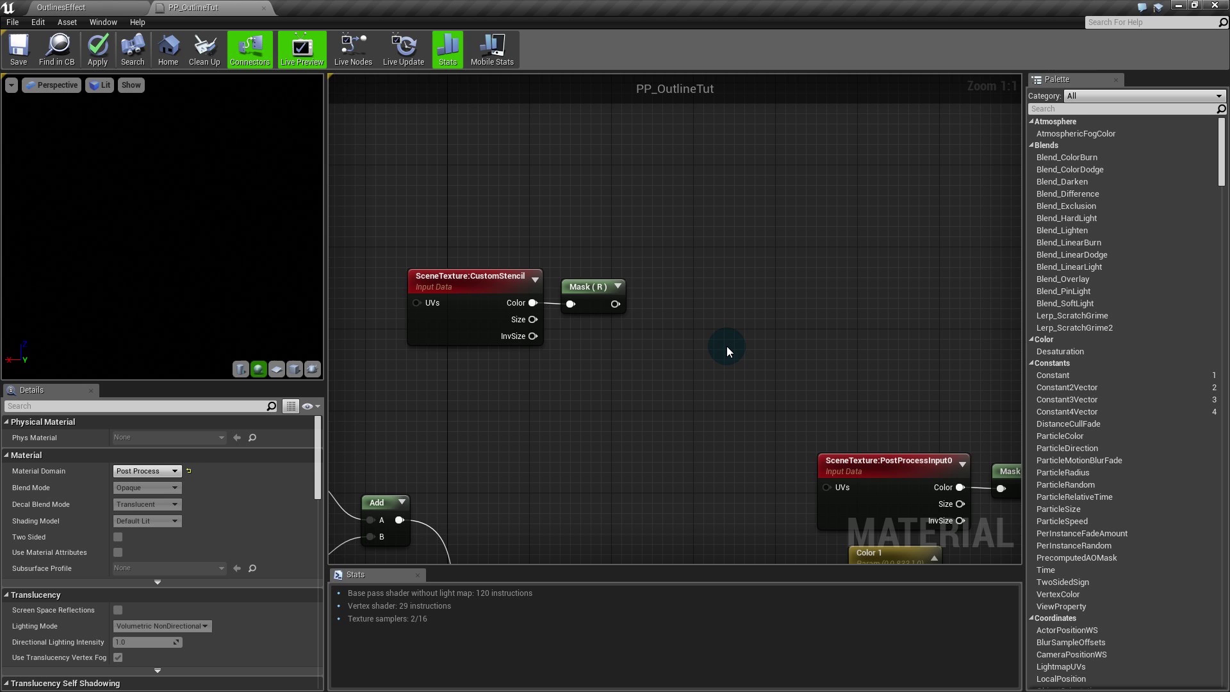
Step: Shift the SceneTexture:PostProcessInput0 node and its Mask (R G B) node further right to free space beside Color 1
scroll(610, 280, down, 2)
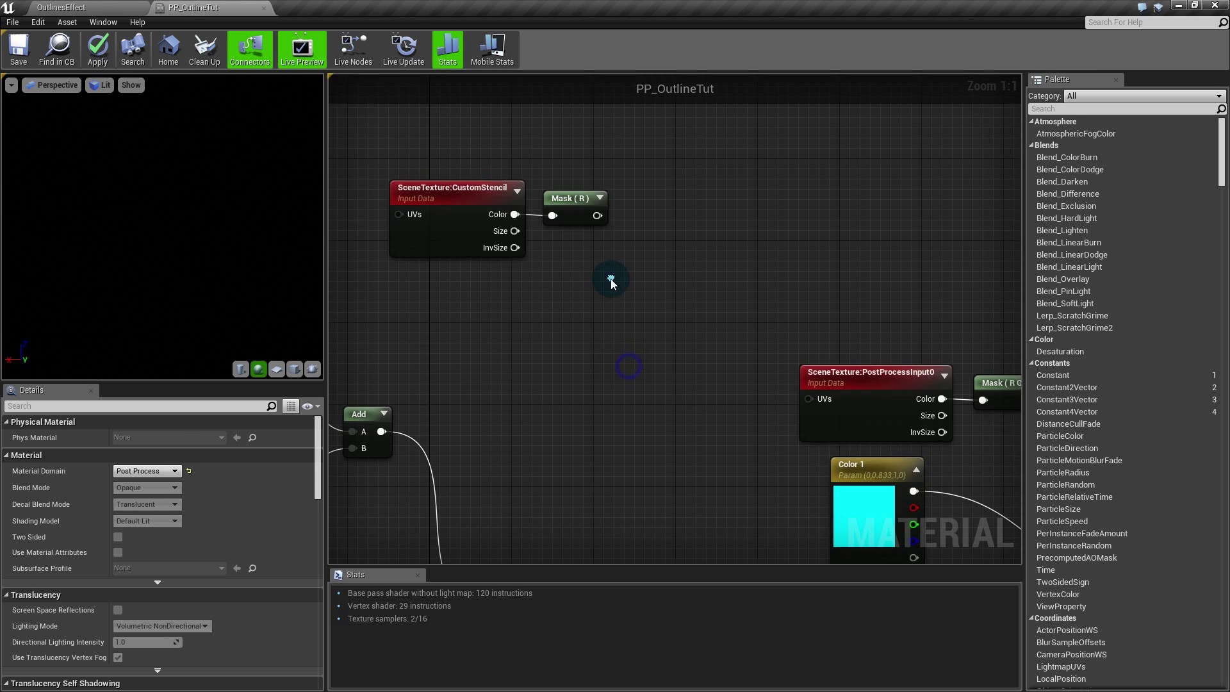
right_drag(609, 340, 652, 328)
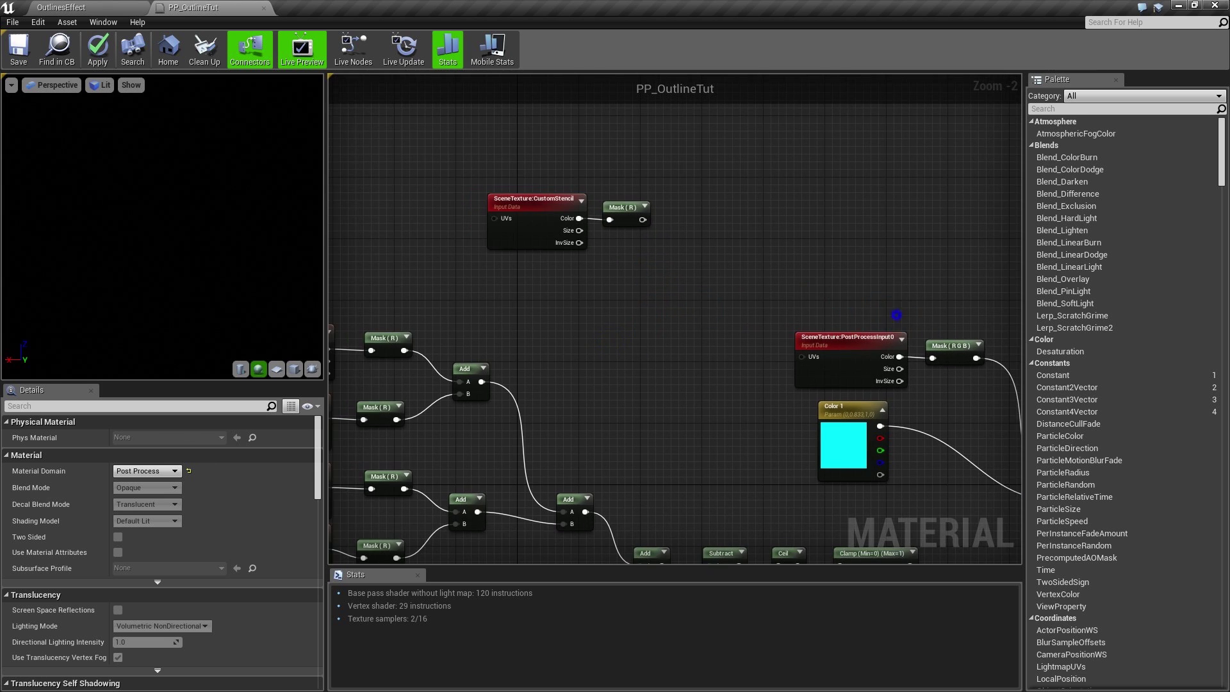
right_drag(895, 314, 710, 325)
drag(683, 317, 839, 356)
click(761, 441)
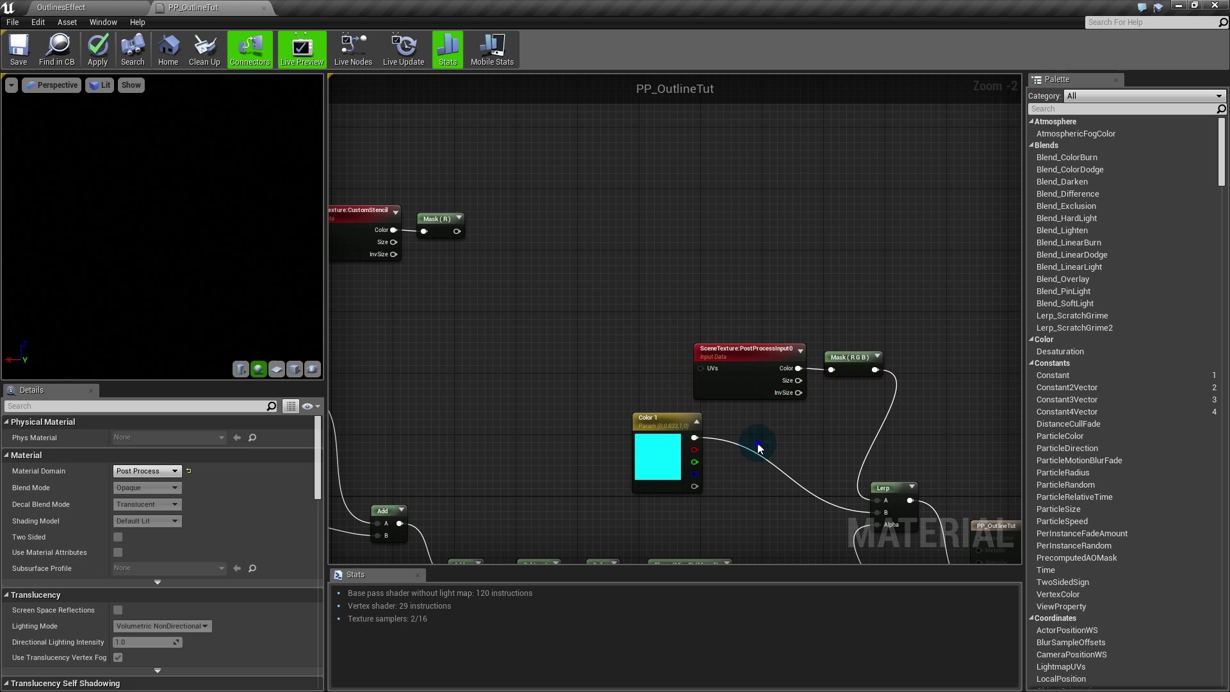
Step: Move the Color 1 parameter node into the empty space above the SceneTexture:CustomStencil node
right_drag(760, 441, 922, 455)
drag(834, 455, 442, 124)
drag(520, 205, 644, 266)
drag(597, 232, 397, 232)
click(489, 230)
right_drag(488, 231, 573, 302)
drag(505, 198, 560, 169)
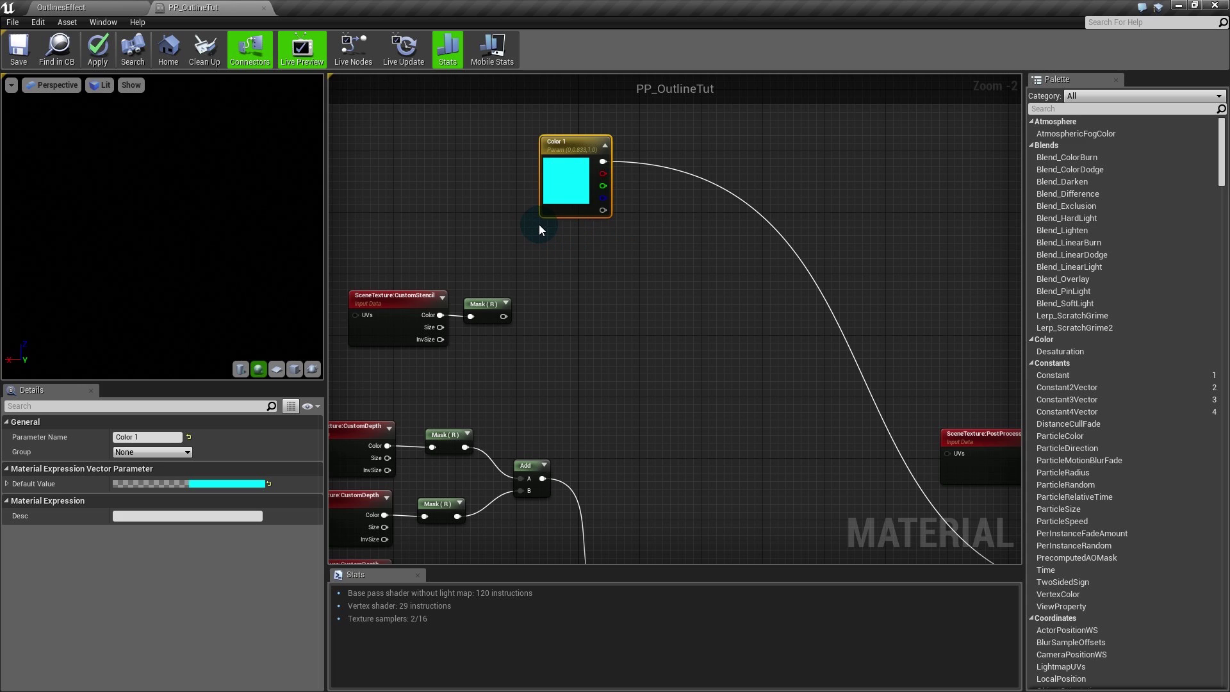
Step: Duplicate the Color 1 parameter three times, forming a vertical column of four color nodes
key(ctrl+w)
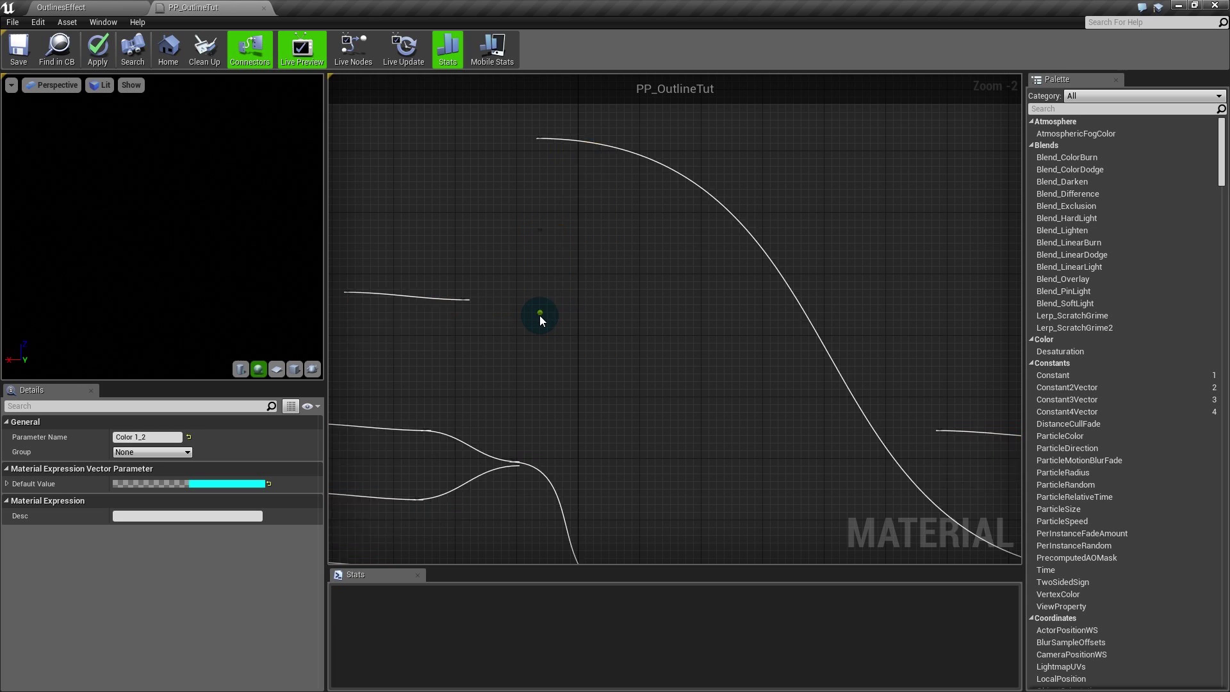
key(ctrl+w)
key(ctrl+w)
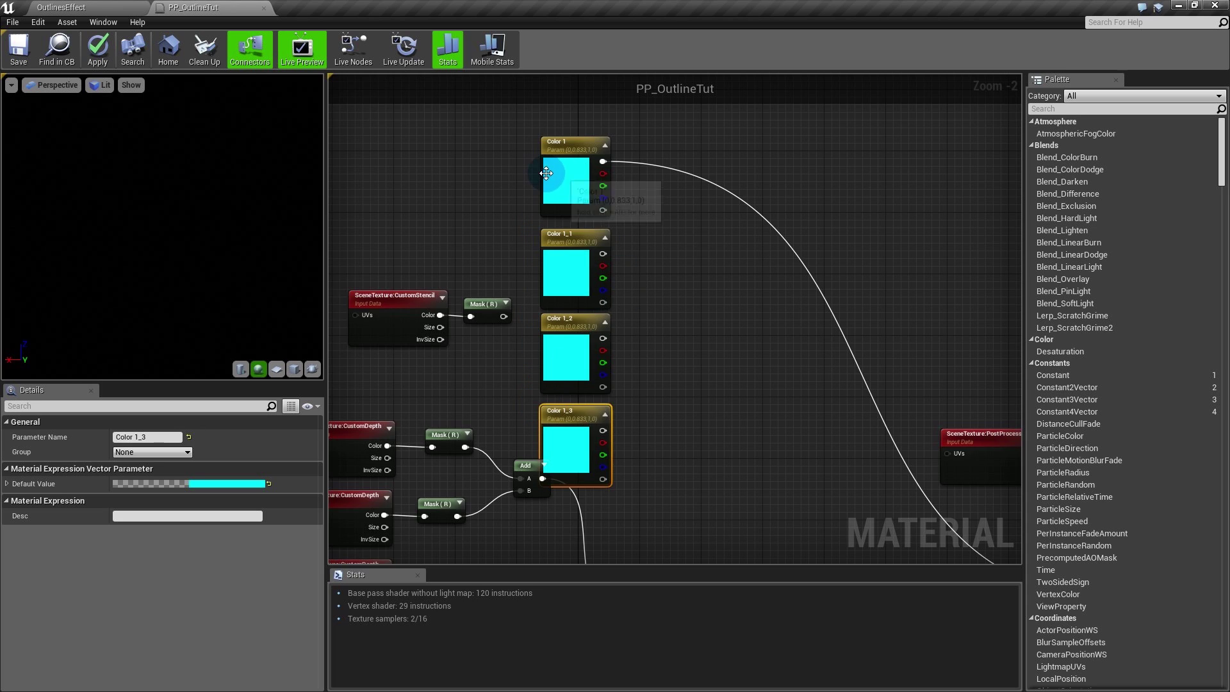
drag(535, 175, 588, 361)
right_drag(697, 275, 711, 343)
click(711, 343)
Step: Set the Color 1_1 default to yellow-orange (R 1.0, G 0.586, B 0.0) and the Color 1_2 default to black
double_click(557, 249)
drag(638, 352, 695, 397)
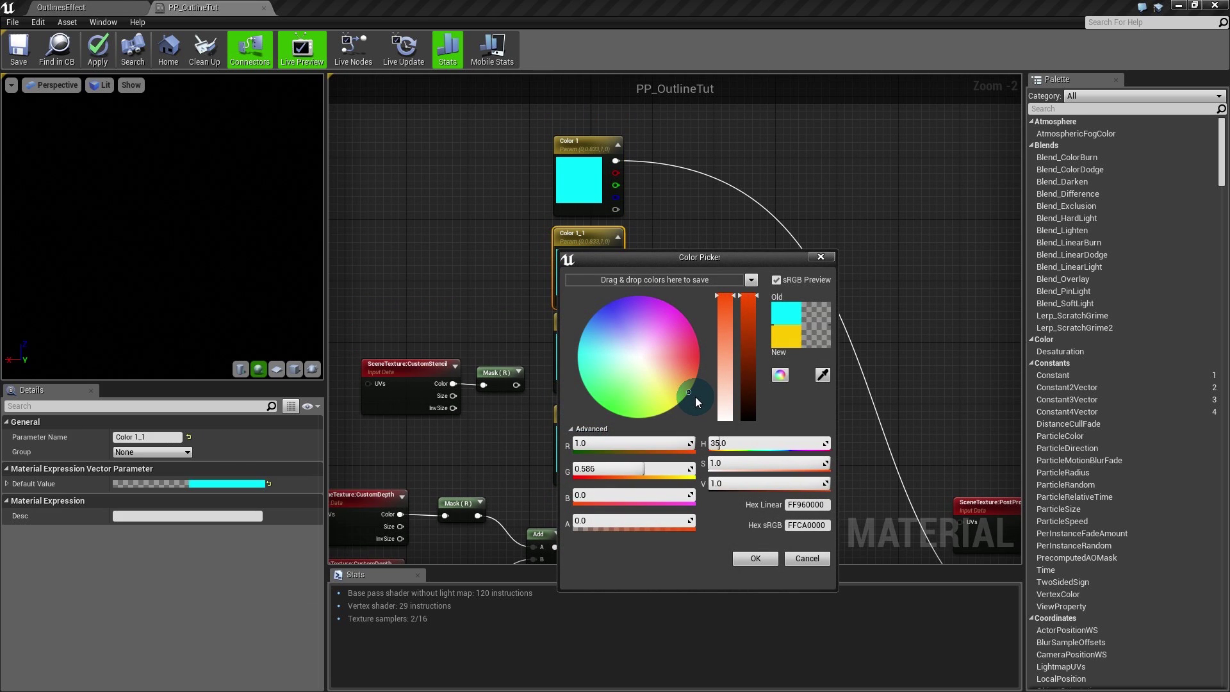
click(755, 559)
double_click(577, 356)
drag(768, 452, 775, 673)
click(774, 662)
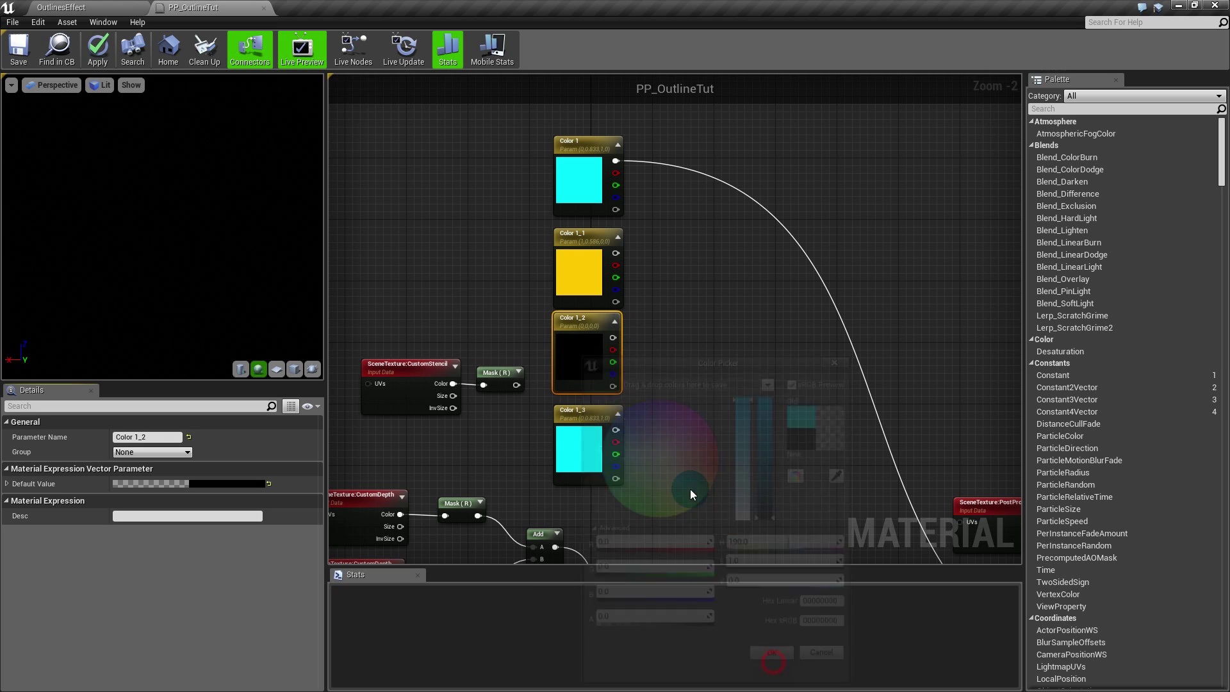
Step: Set the default value of the Color 1_3 parameter to magenta (R 0.868, G 0, B 1)
double_click(580, 441)
click(670, 438)
drag(678, 399, 693, 376)
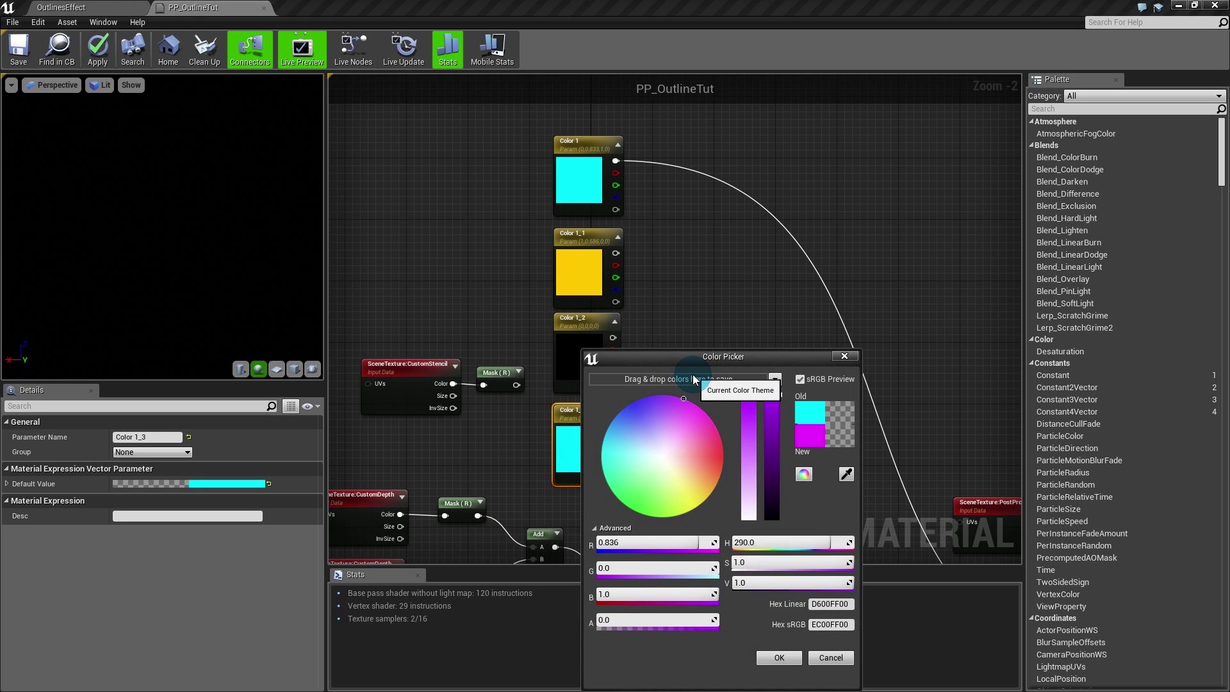
click(780, 657)
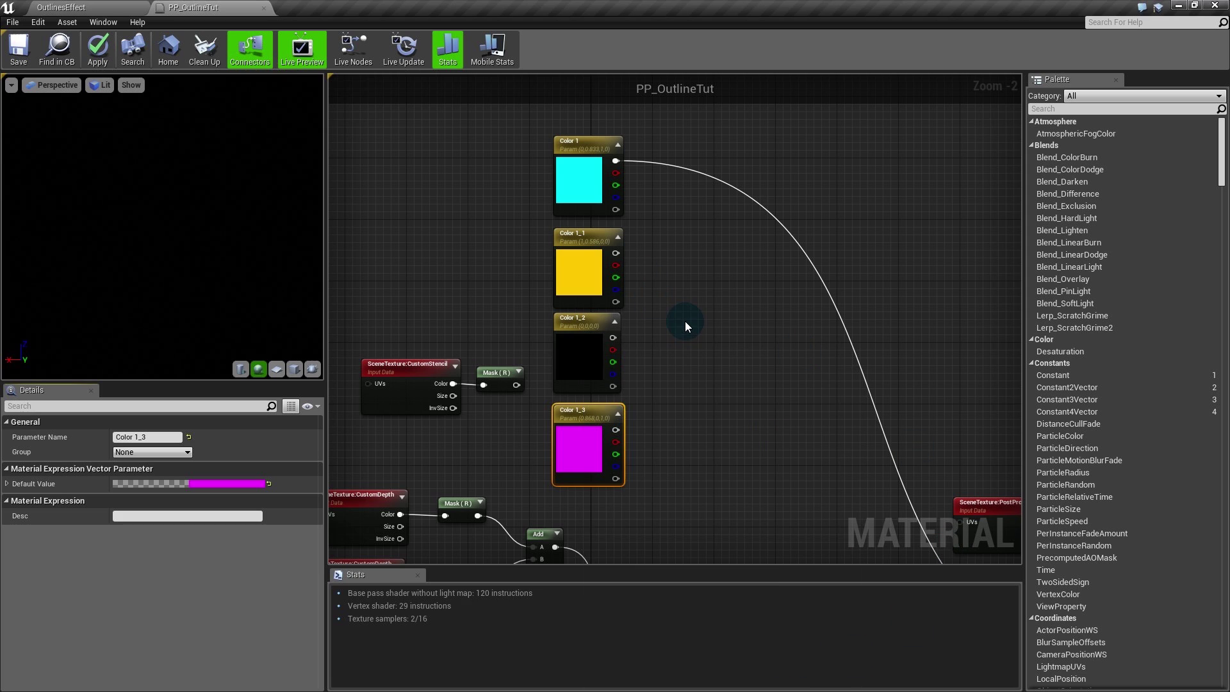
click(687, 342)
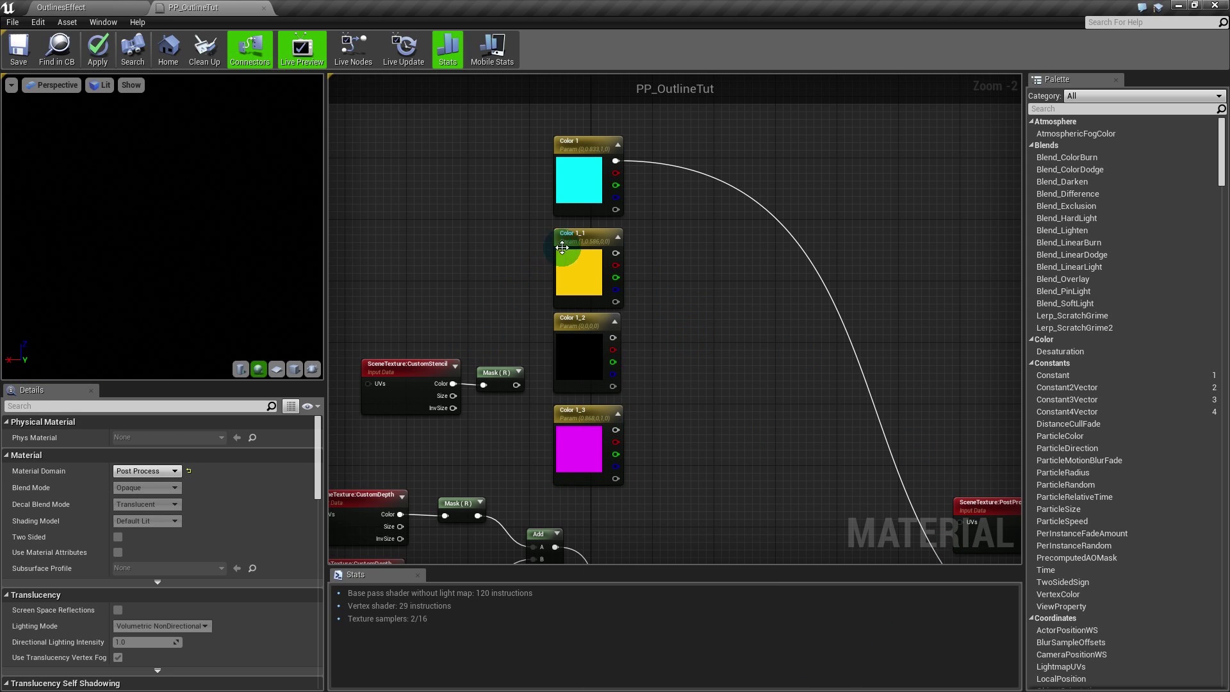
Step: Rename the yellow parameter node as Color 2 and the black one as Color 3
double_click(579, 235)
drag(579, 234, 608, 236)
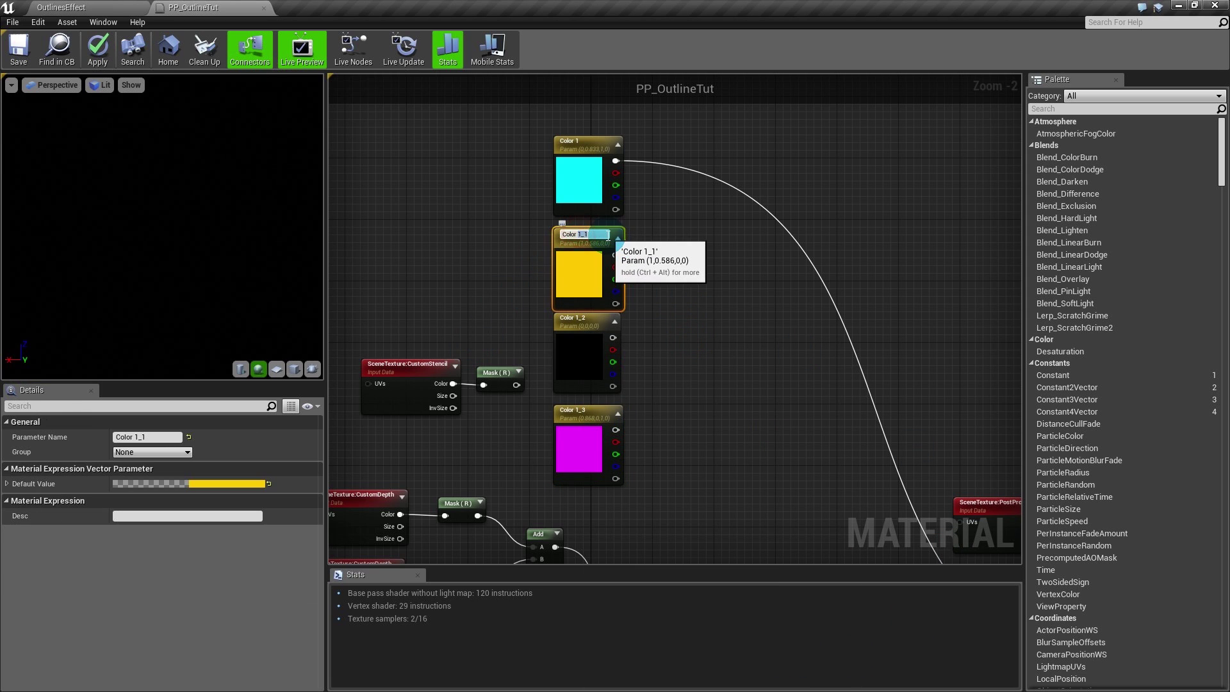
text(2)
click(584, 317)
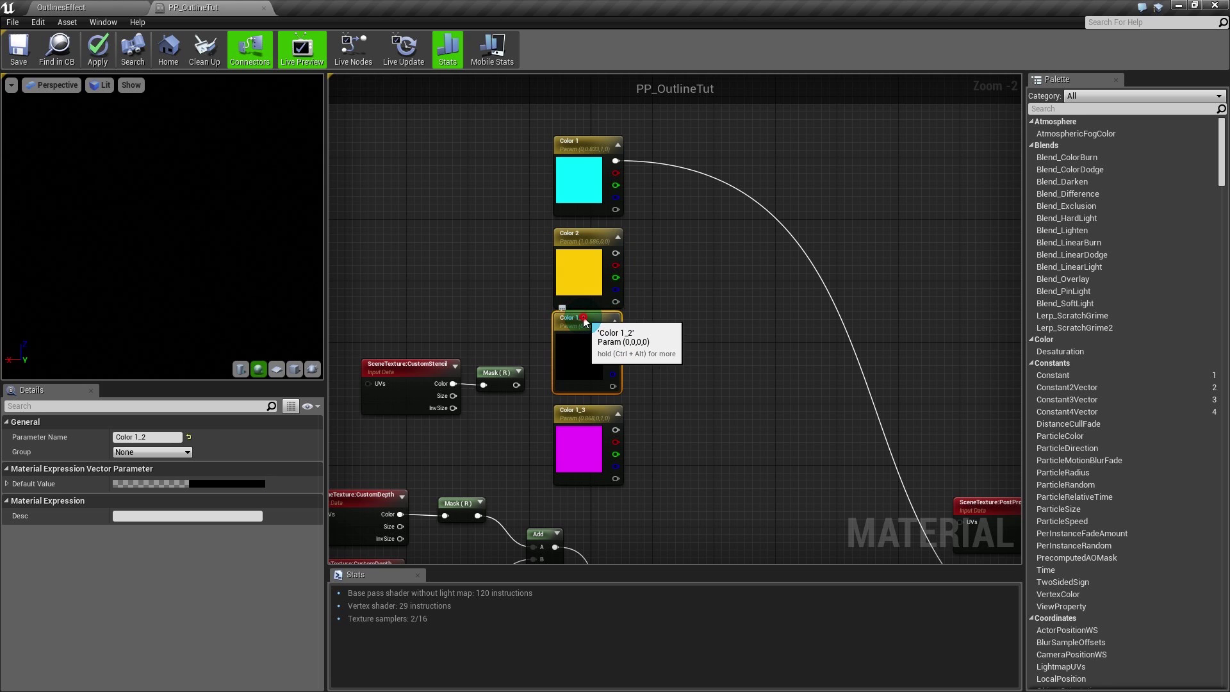
double_click(585, 318)
drag(578, 318, 619, 326)
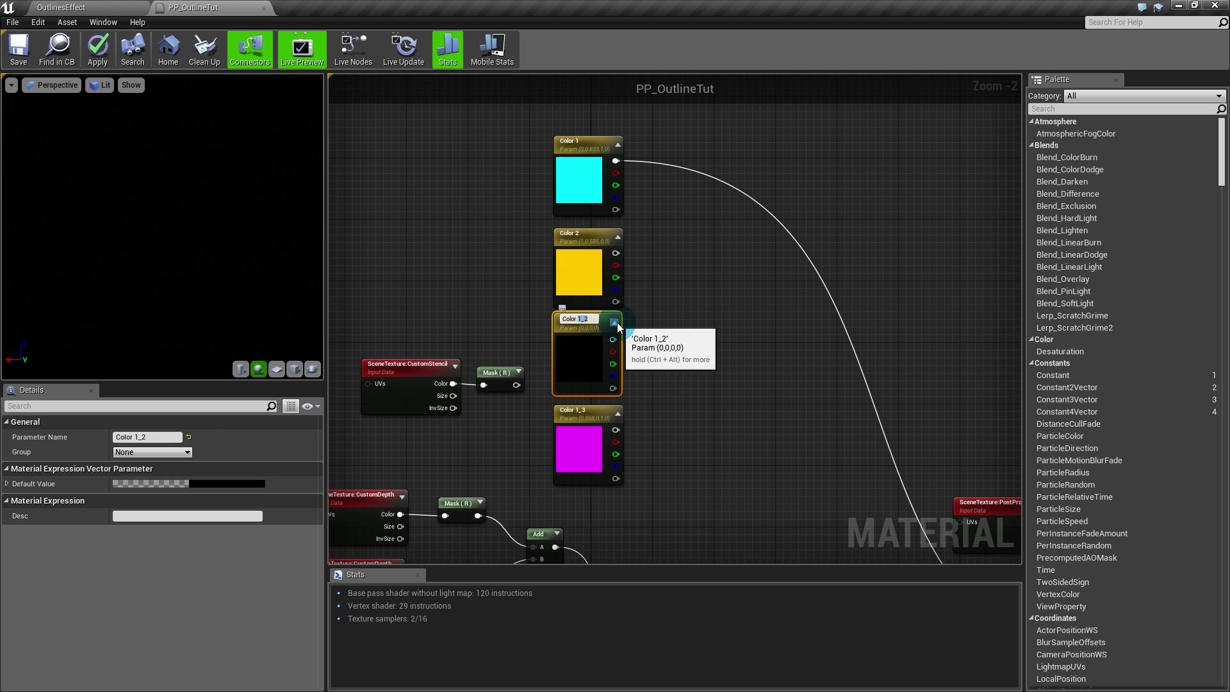
key(Return)
Step: Rename the magenta parameter node as Color 4
click(580, 413)
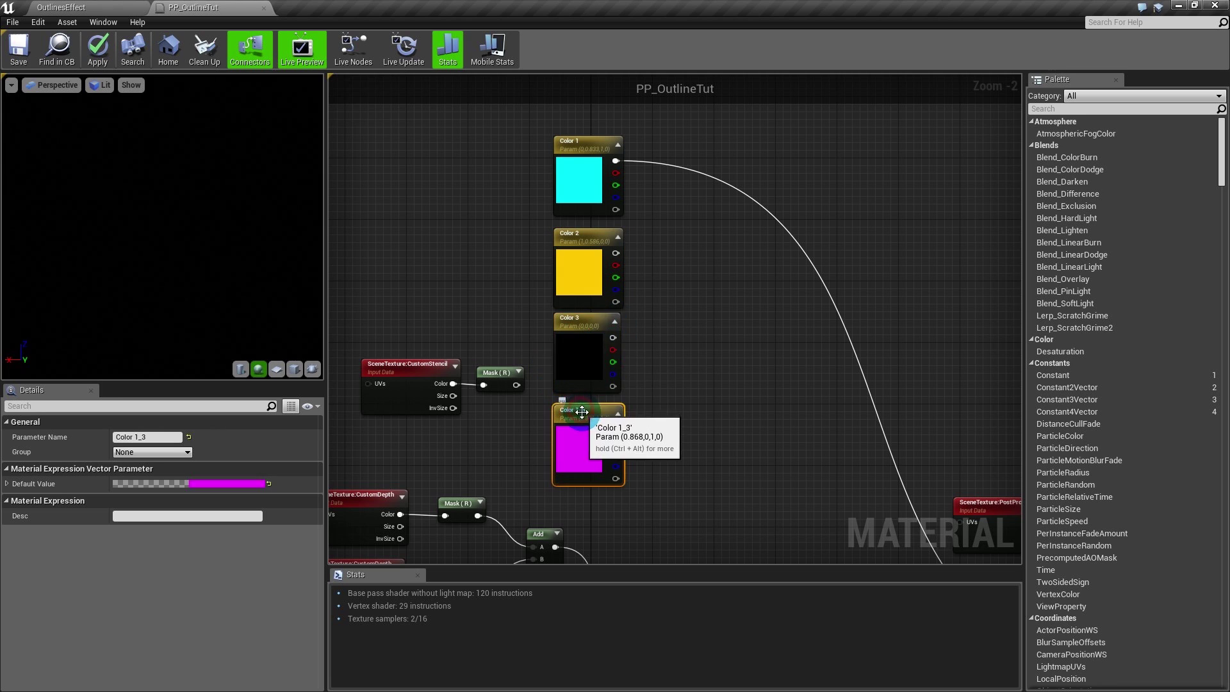
double_click(580, 413)
drag(580, 413, 614, 410)
text(44)
key(Return)
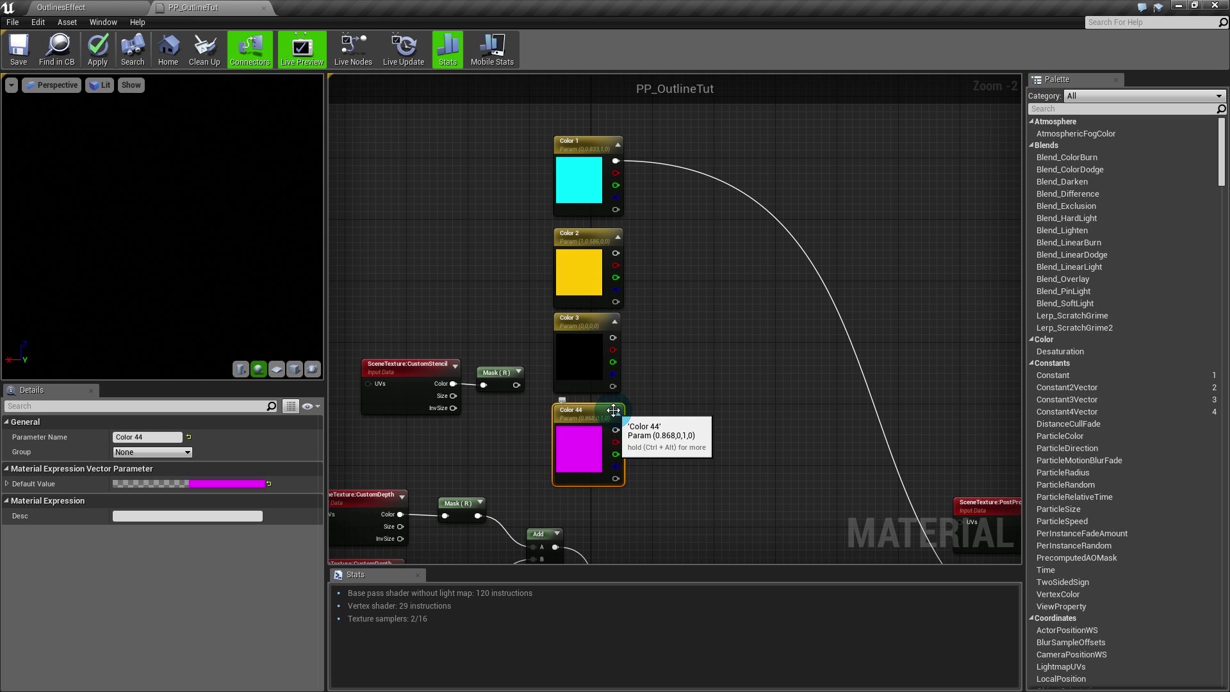
click(171, 437)
key(Return)
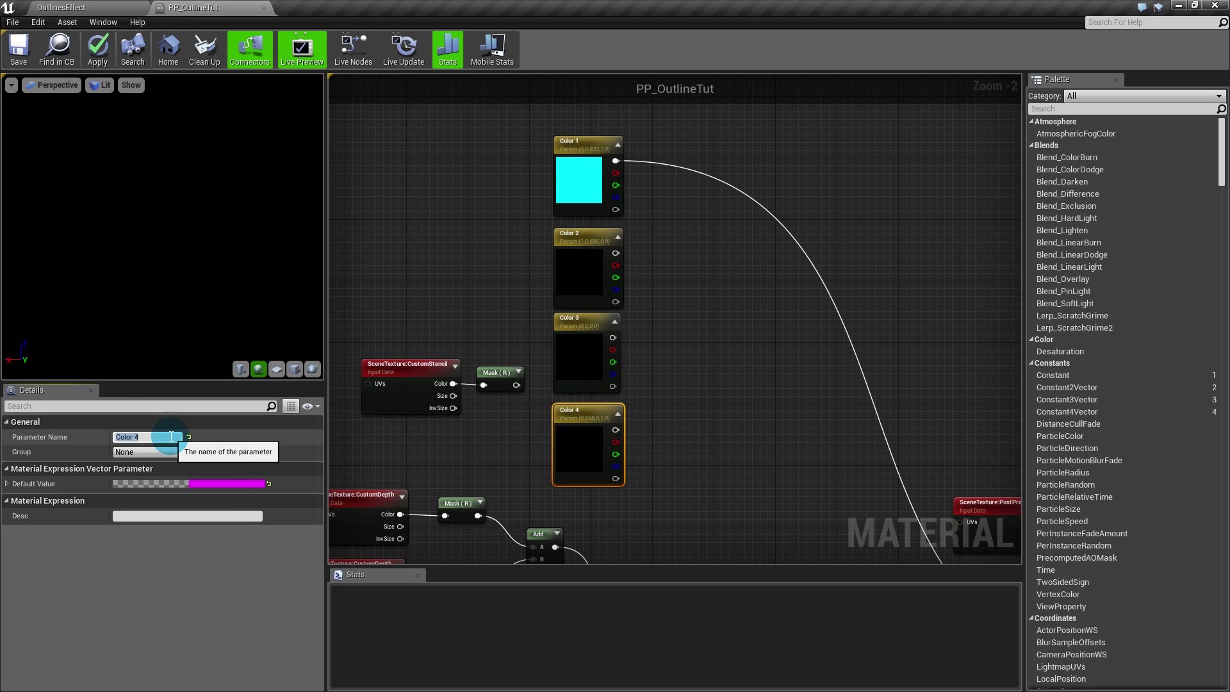
click(706, 317)
Step: Move Color 2, 3 and 4 closer beneath Color 1, and place the CustomStencil node with its mask below Color 4
drag(653, 267, 581, 441)
click(680, 394)
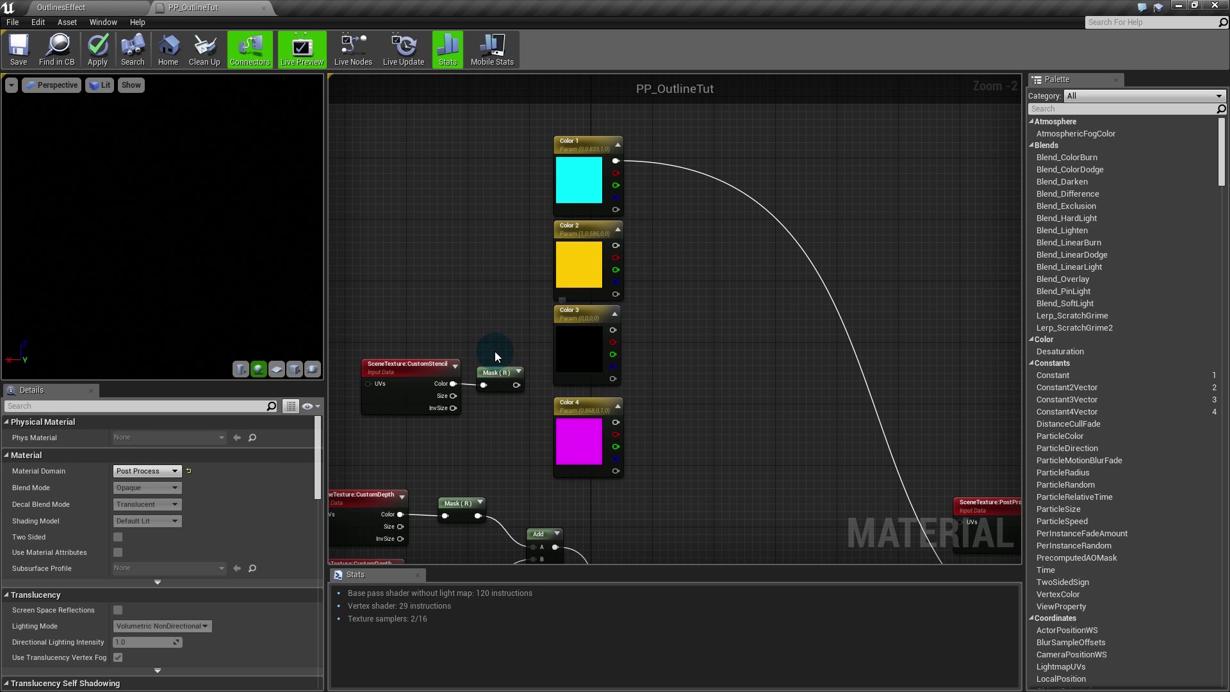
drag(494, 351, 649, 500)
right_drag(670, 458, 724, 422)
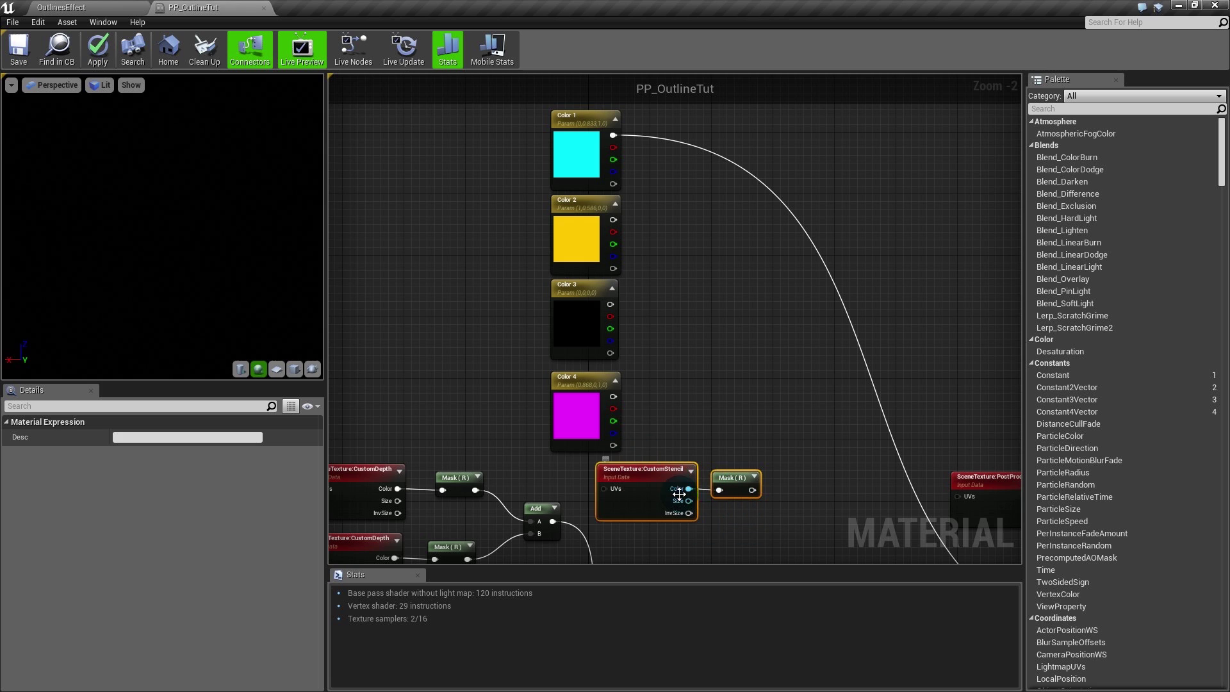
click(714, 456)
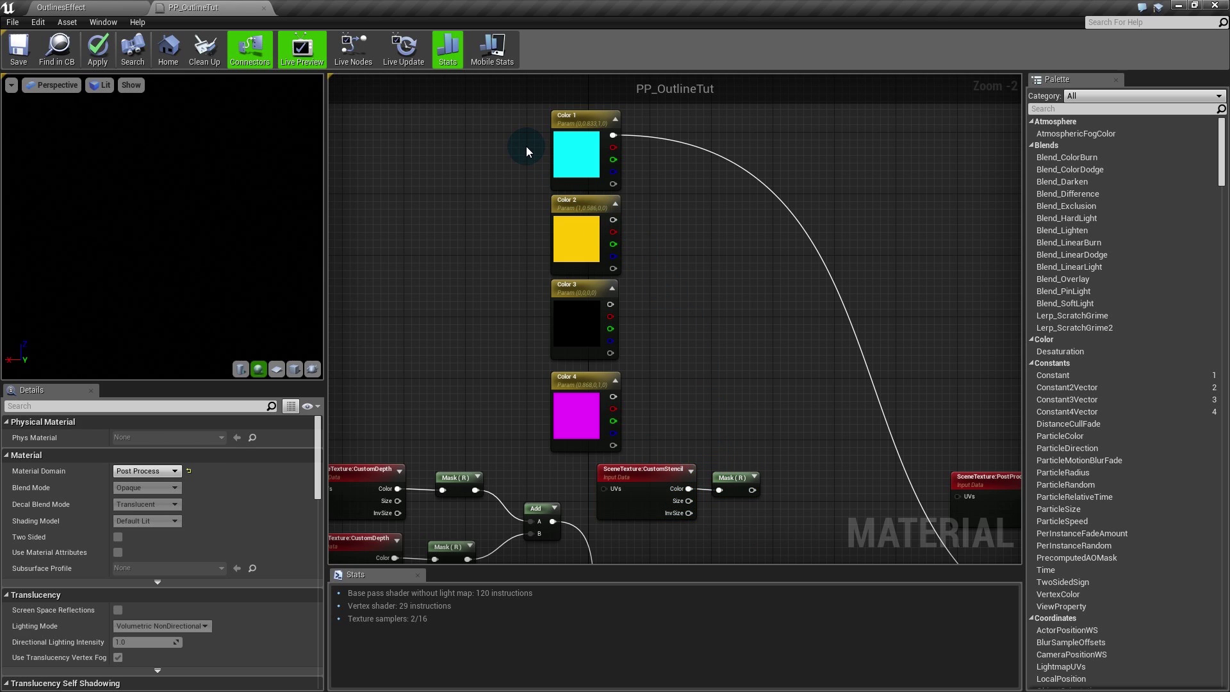
drag(526, 147, 688, 387)
click(688, 387)
Step: Add a LinearInterpolate node with Color 1 as A, Color 2 as B and the CustomStencil mask as Alpha
drag(752, 490, 726, 186)
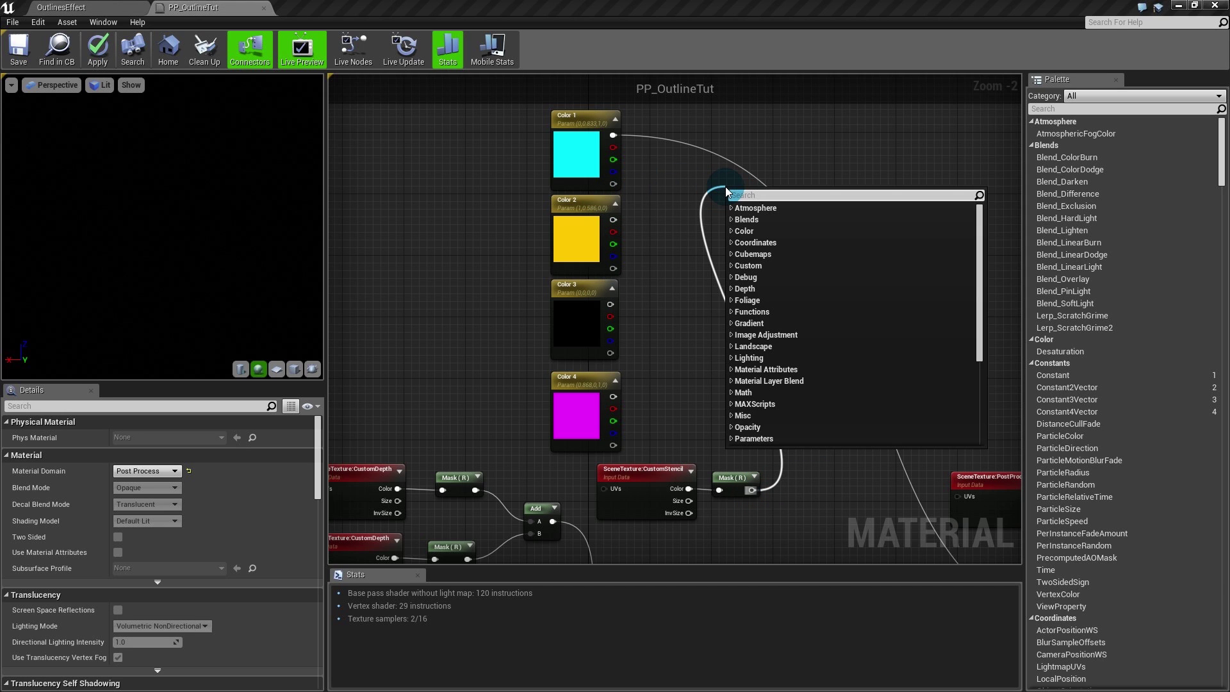
text(lerp)
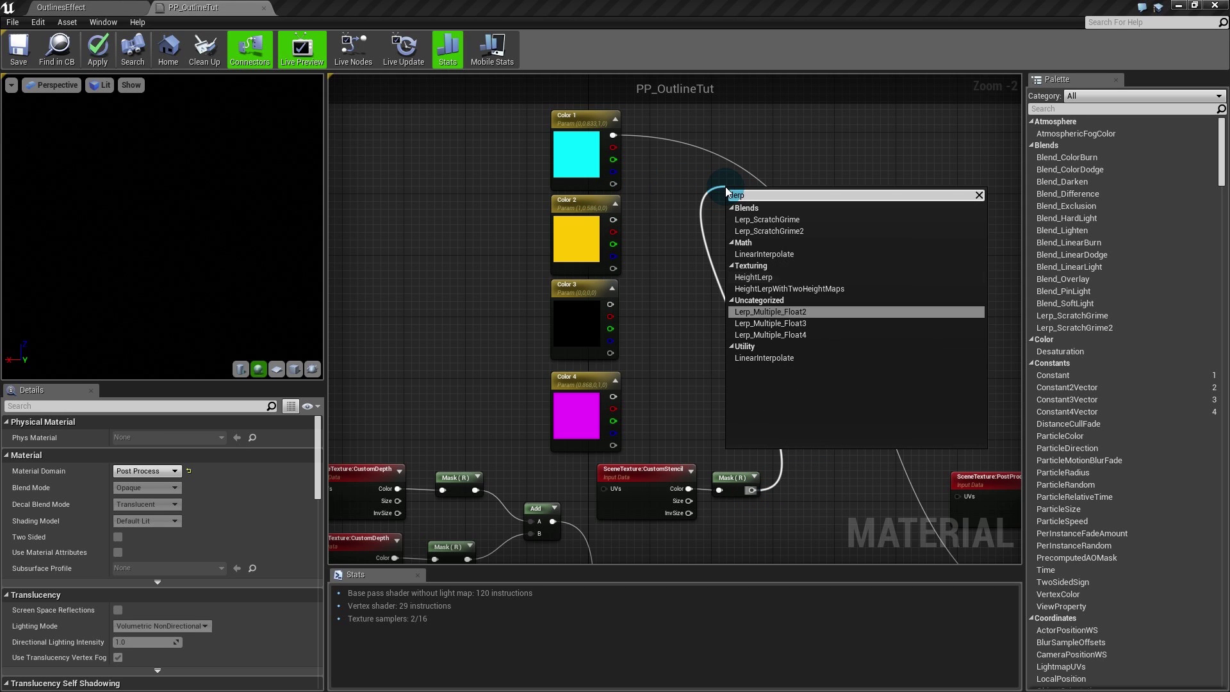
click(769, 254)
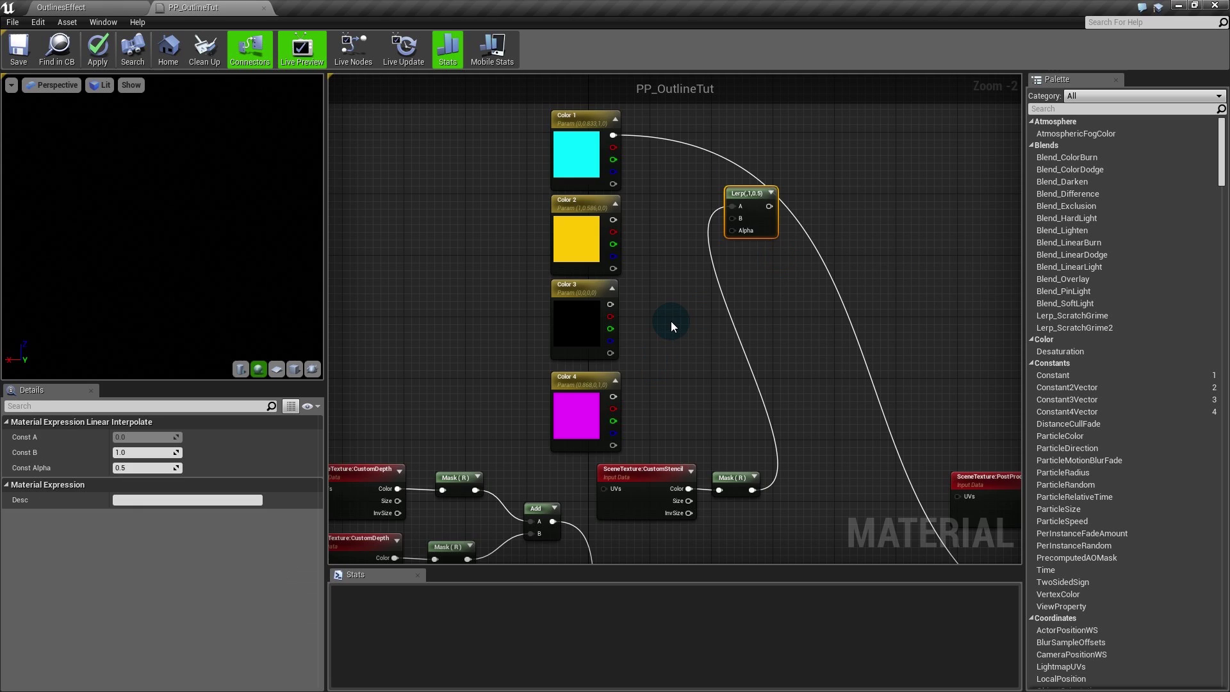
ctrl+drag(736, 208, 613, 136)
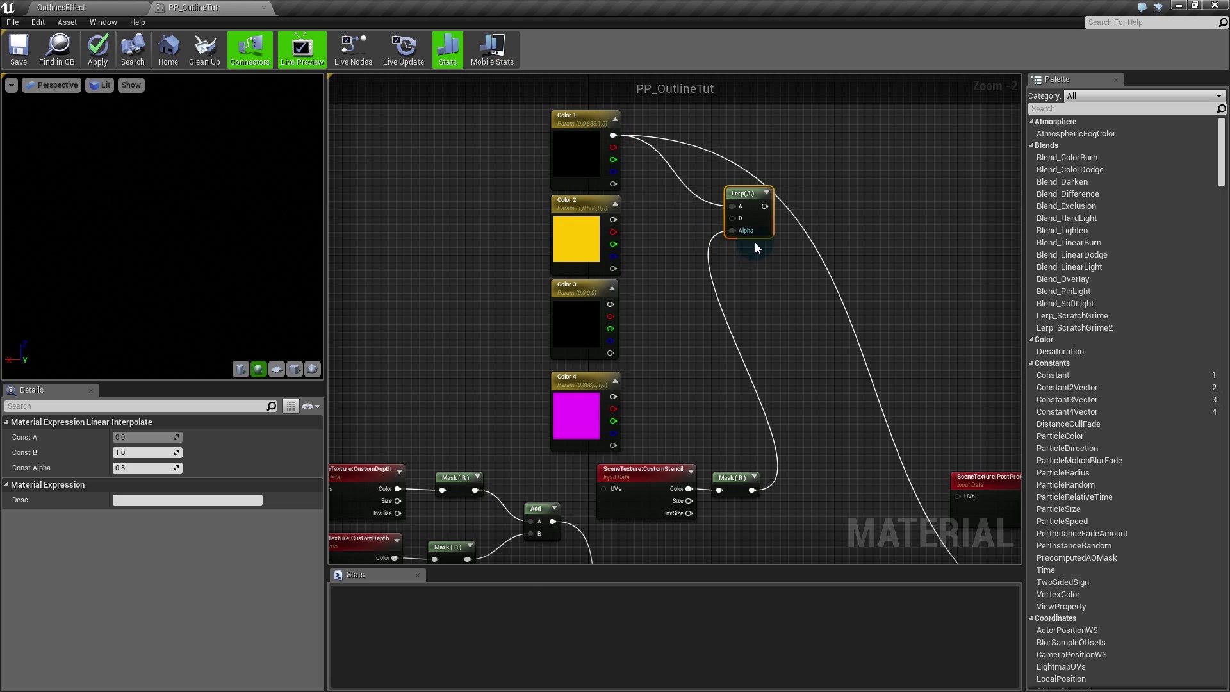
drag(732, 219, 713, 220)
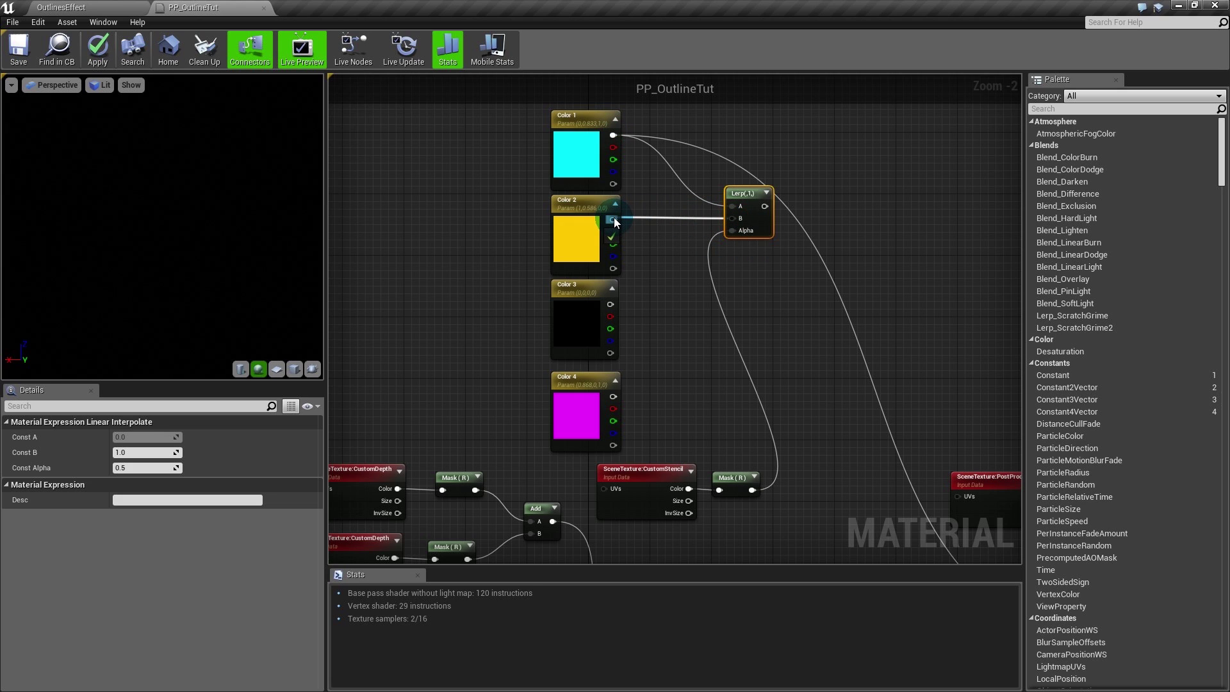
drag(614, 219, 613, 221)
drag(744, 234, 769, 258)
click(766, 282)
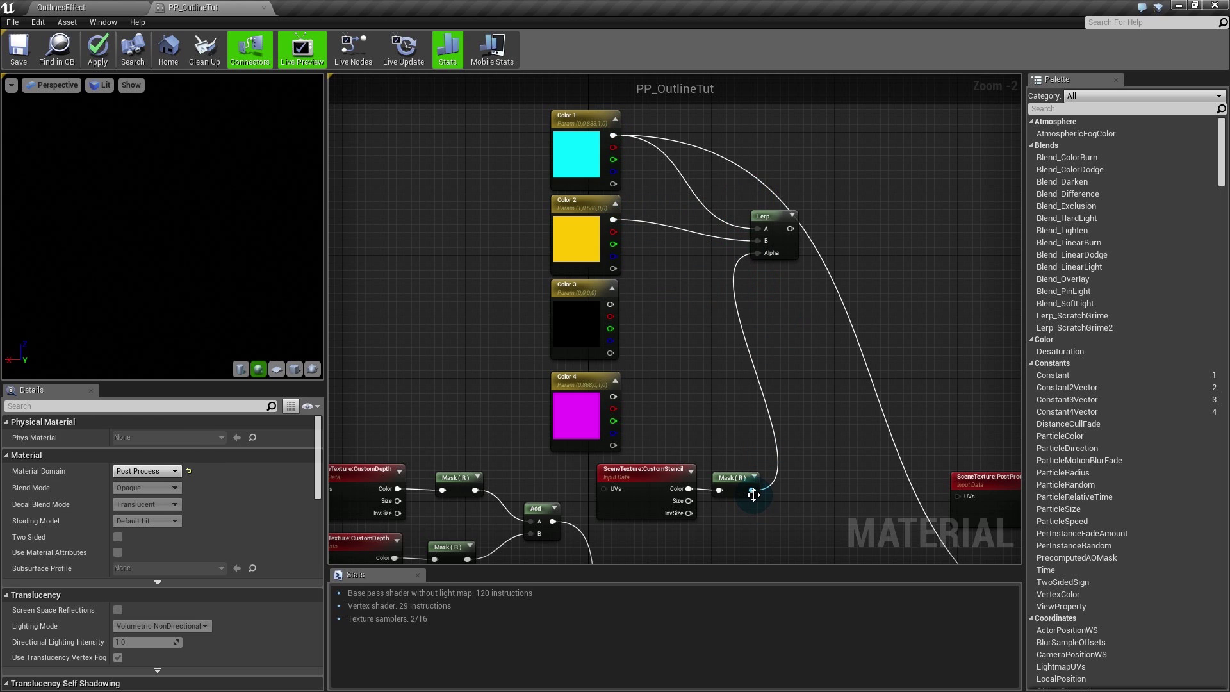
Step: Insert a Subtract node with Const B 1.0 between the CustomStencil mask and the new Lerp's Alpha input
drag(753, 494, 694, 257)
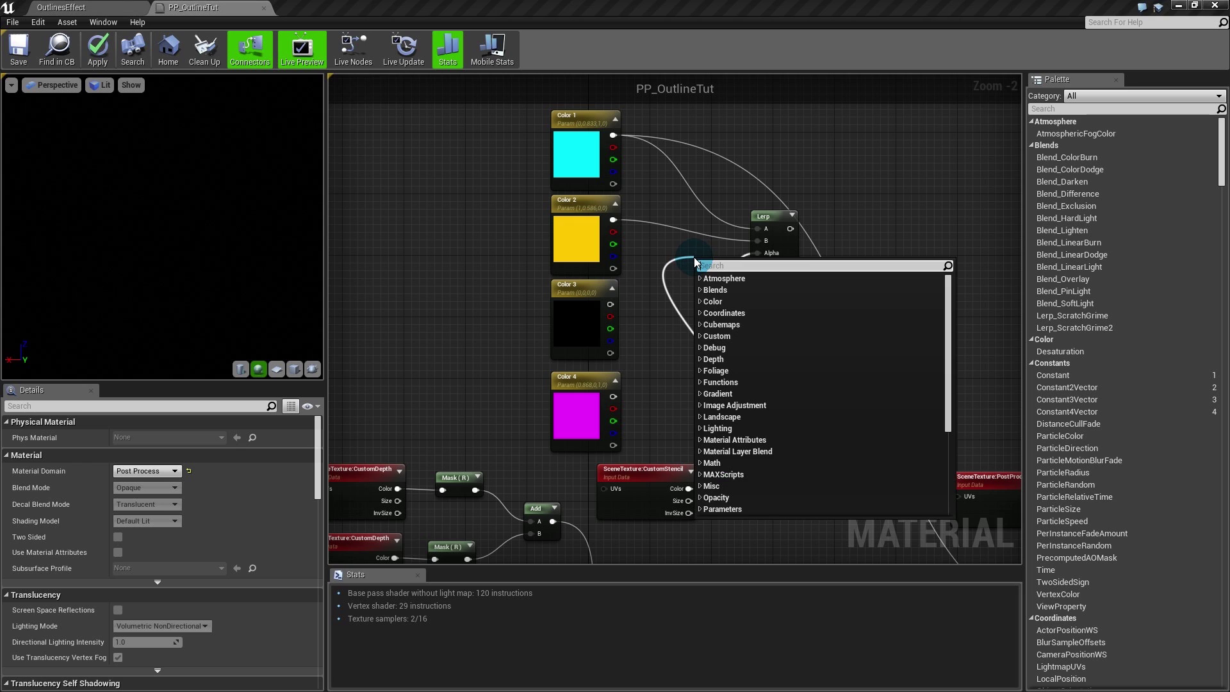
text(subtract)
key(Return)
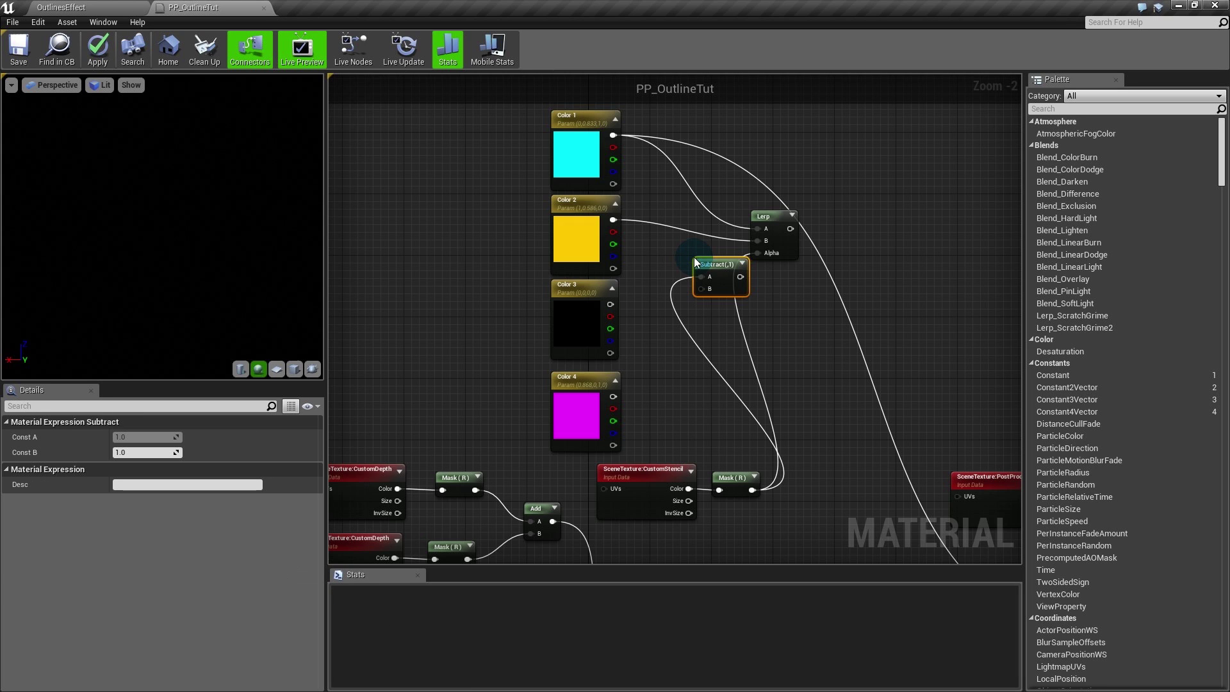
drag(724, 265, 711, 255)
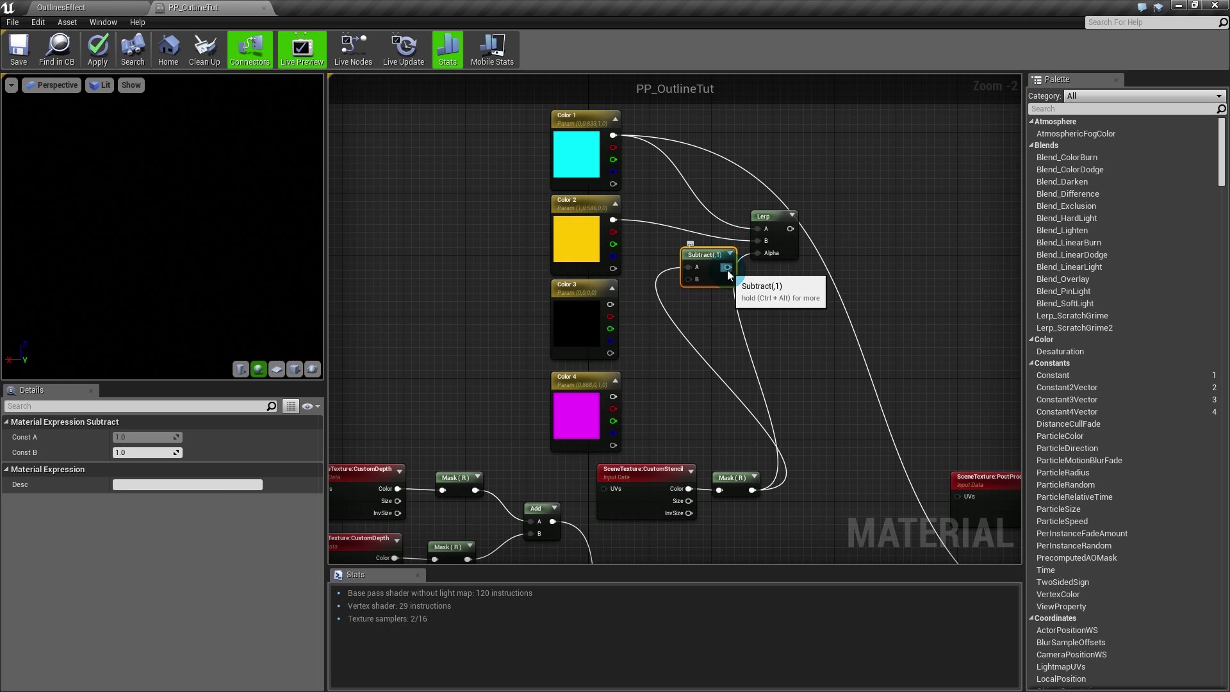
drag(727, 267, 782, 221)
click(773, 314)
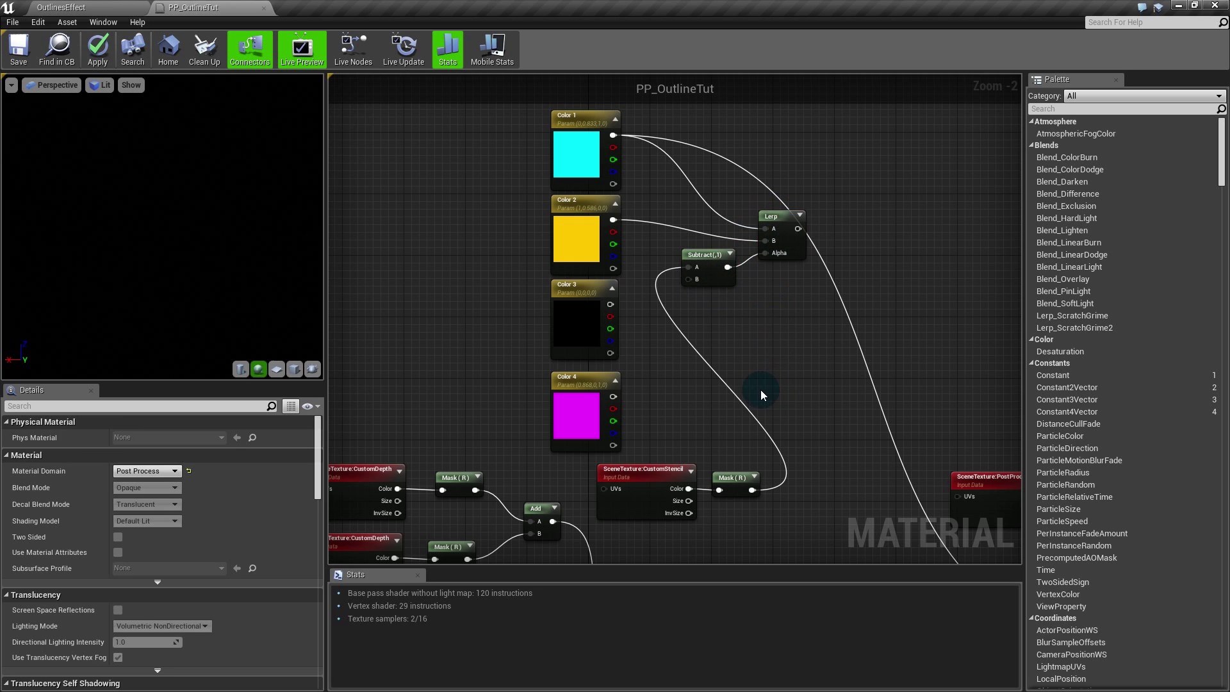
right_drag(815, 404, 755, 283)
scroll(755, 283, down, 2)
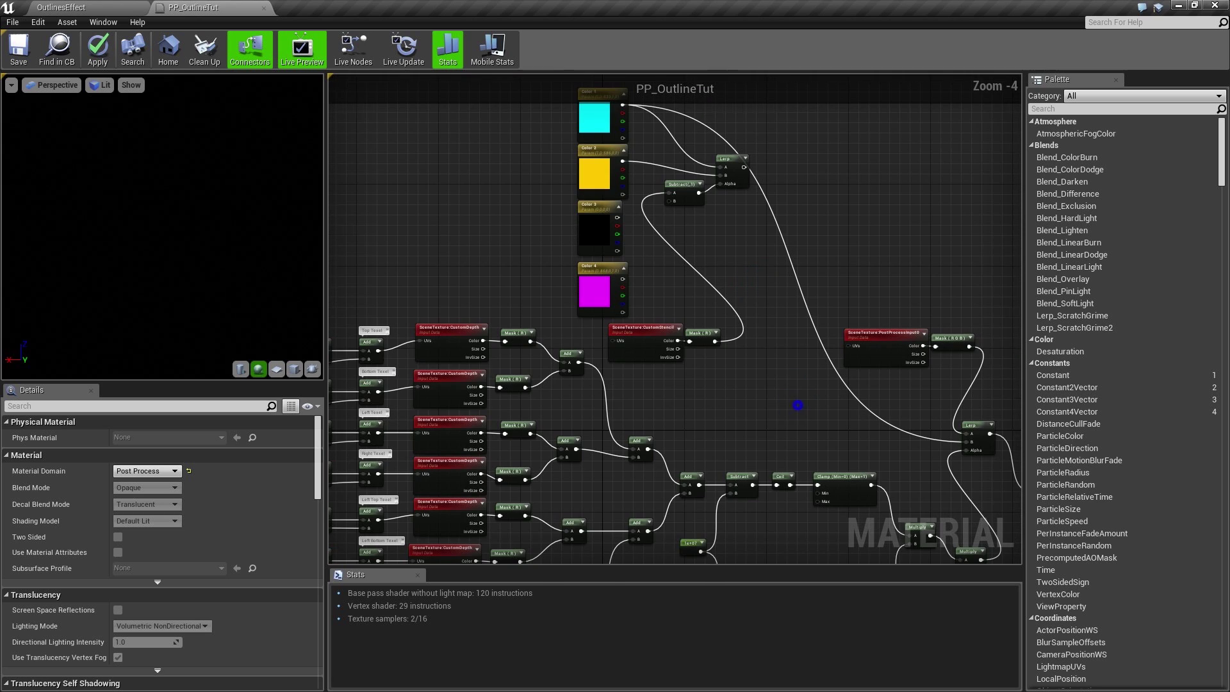
Step: Examine how the CustomStencil mask drives the Lerp between Color 1 and Color 2 through the Subtract node
right_drag(798, 405, 676, 238)
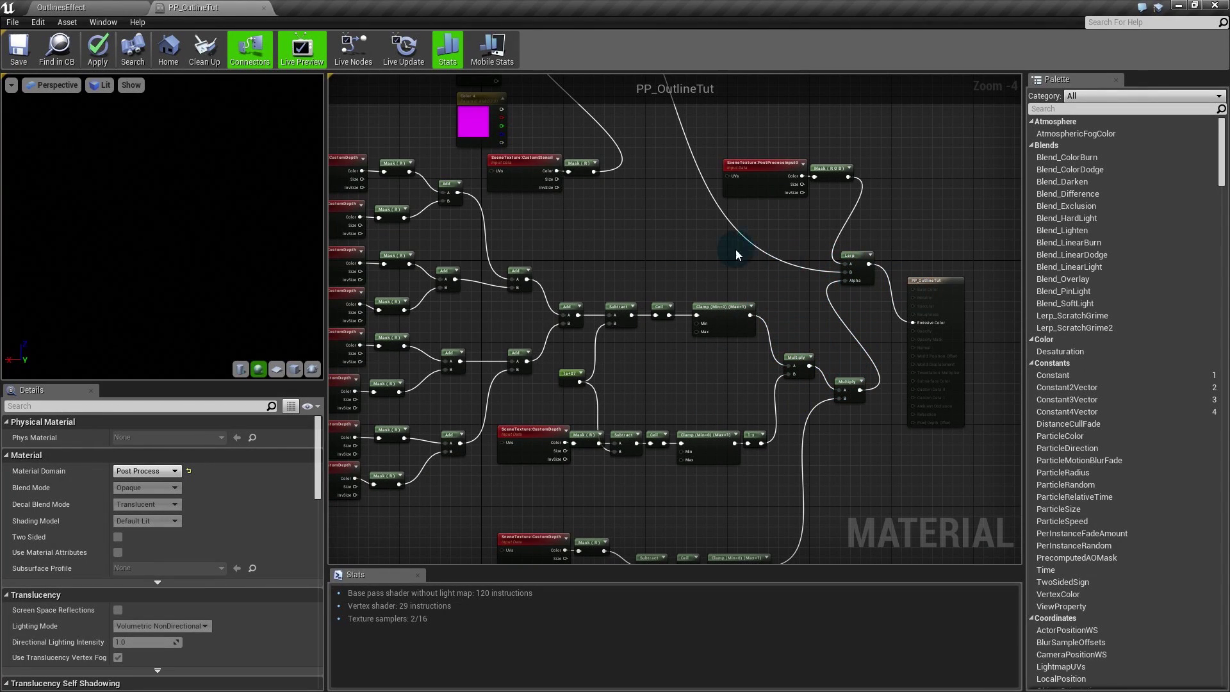
right_drag(736, 255, 804, 388)
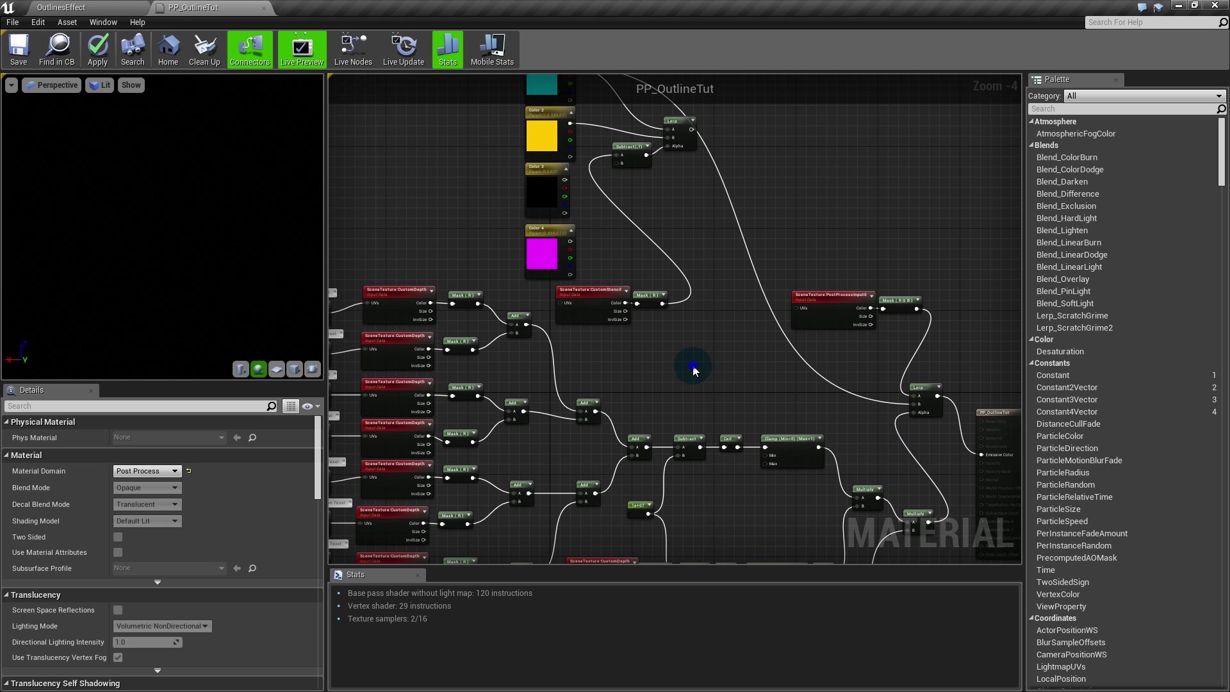
right_drag(693, 366, 772, 440)
scroll(683, 278, up, 2)
right_drag(726, 282, 699, 364)
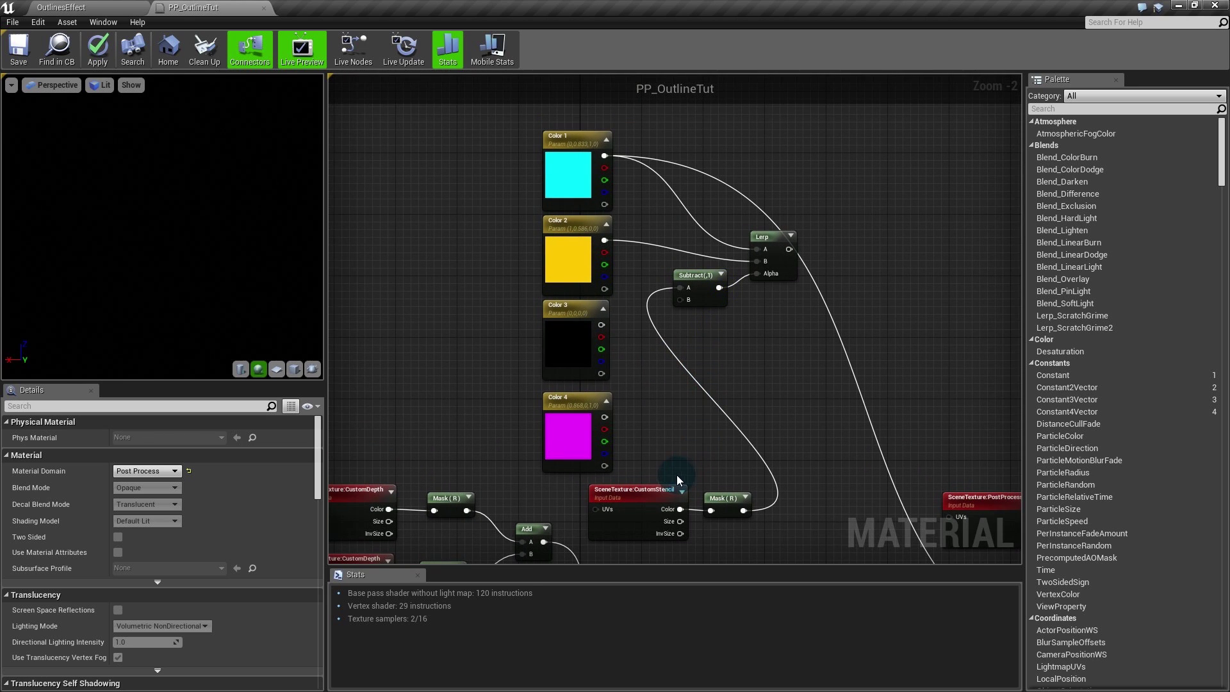
drag(665, 475, 739, 501)
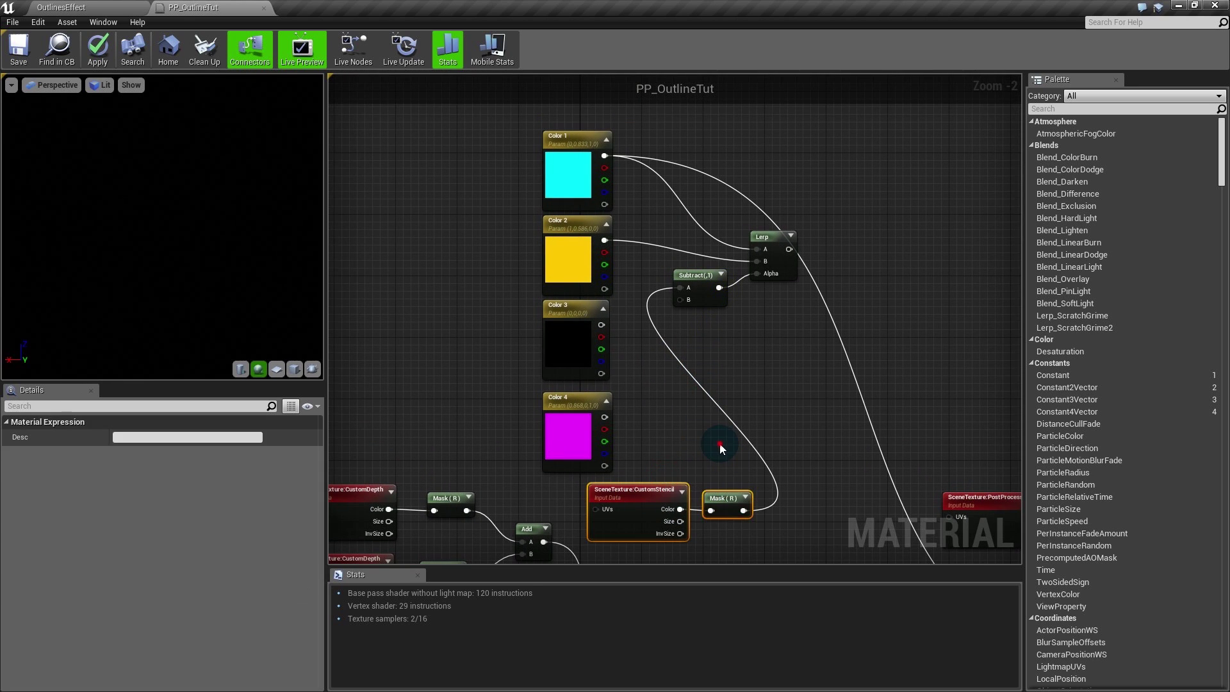
click(720, 443)
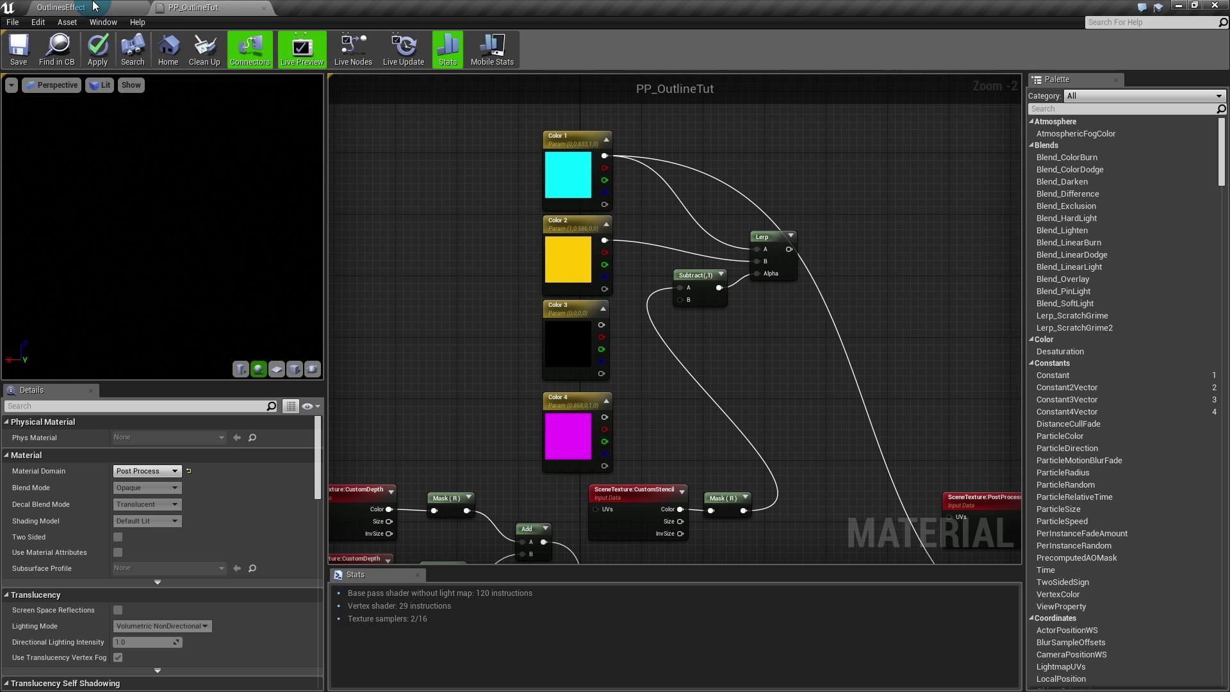
click(736, 443)
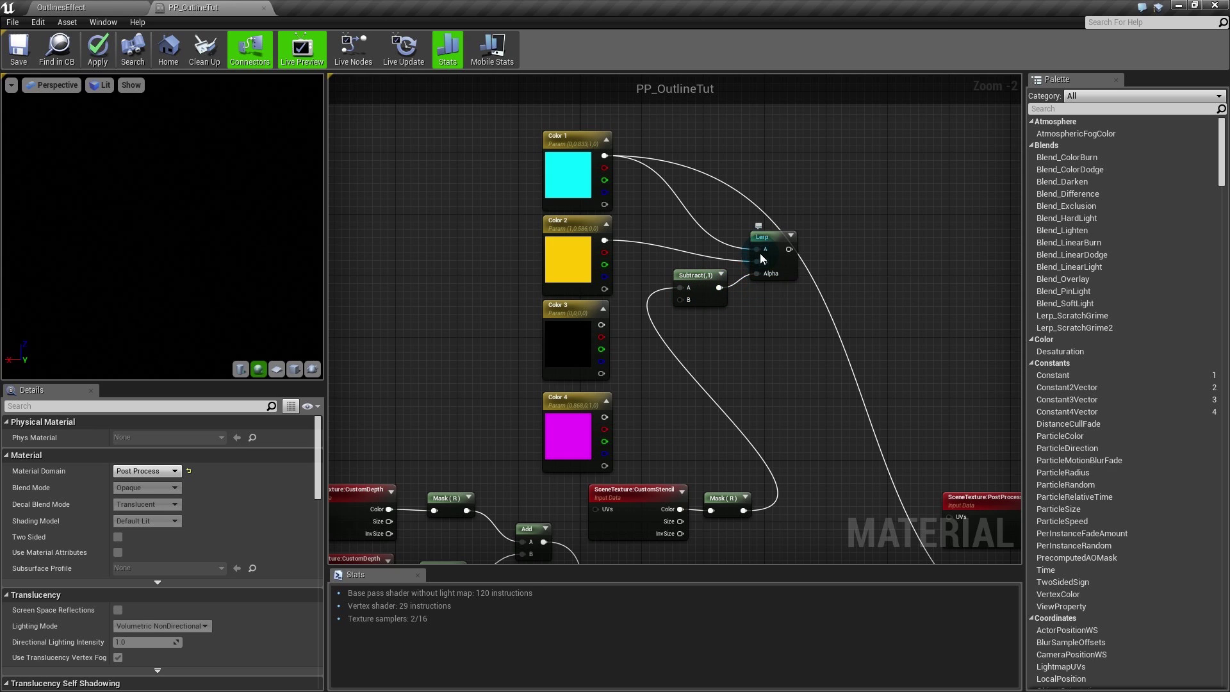
click(583, 150)
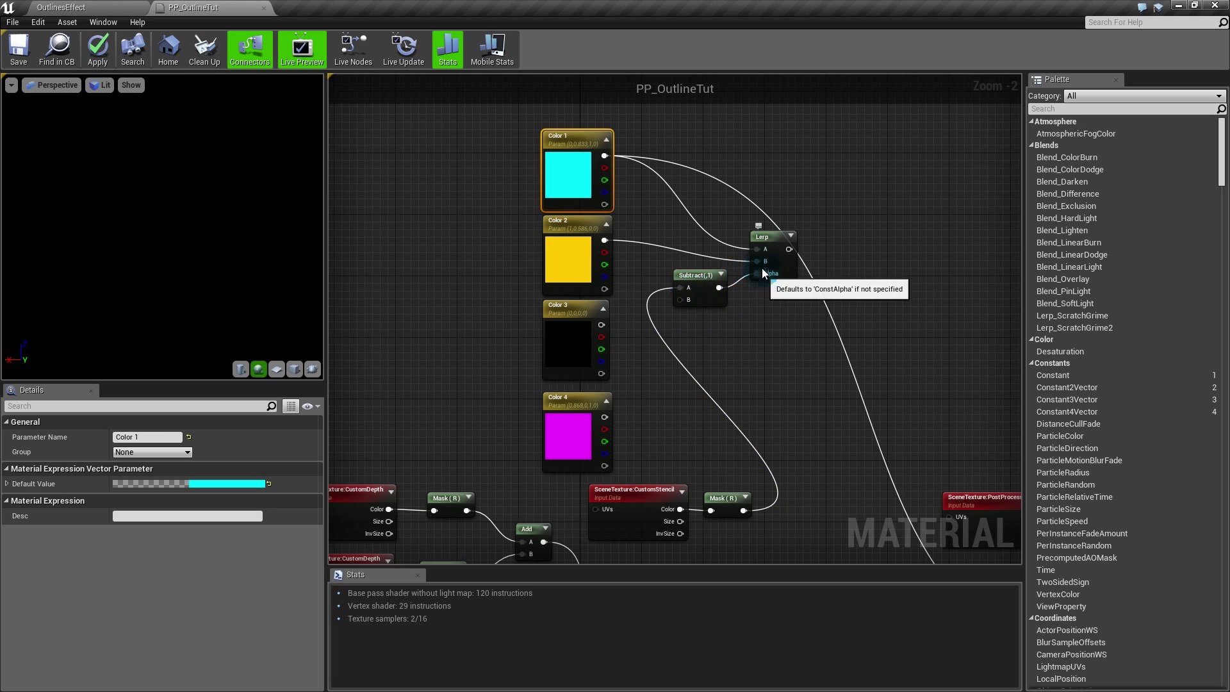
click(580, 223)
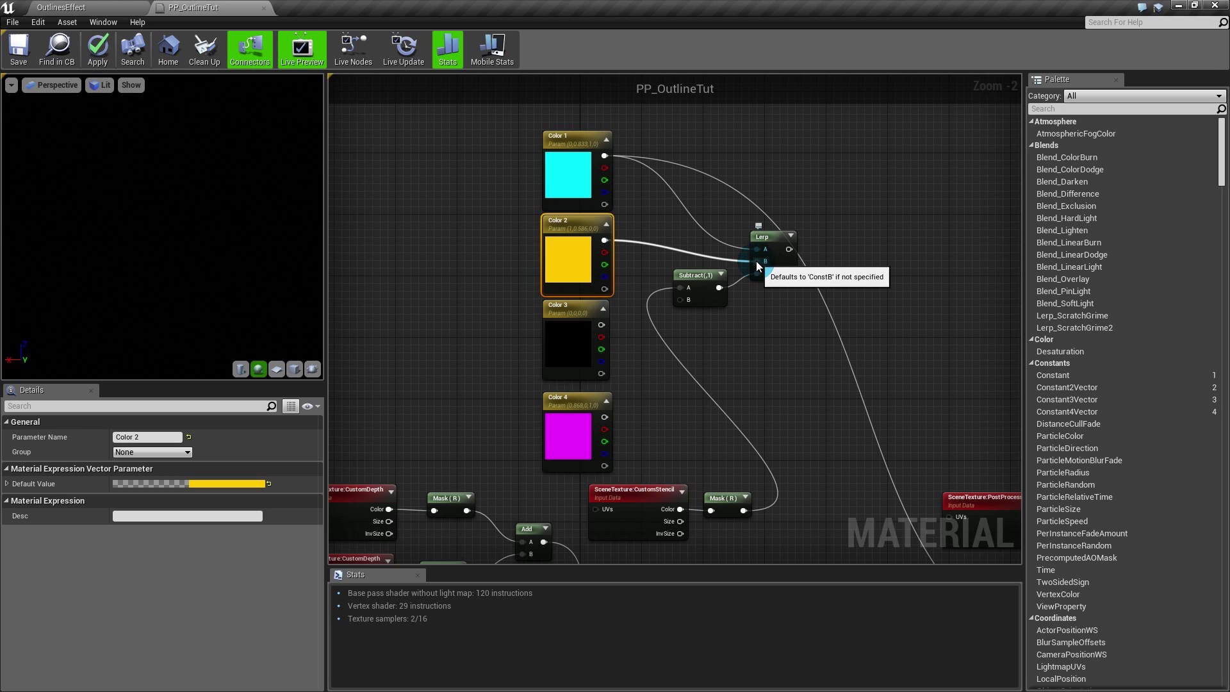
Step: Move the Lerp farther out and insert a Clamp node (Min 0, Max 1) between the Subtract node and the Lerp's Alpha
drag(781, 230, 832, 221)
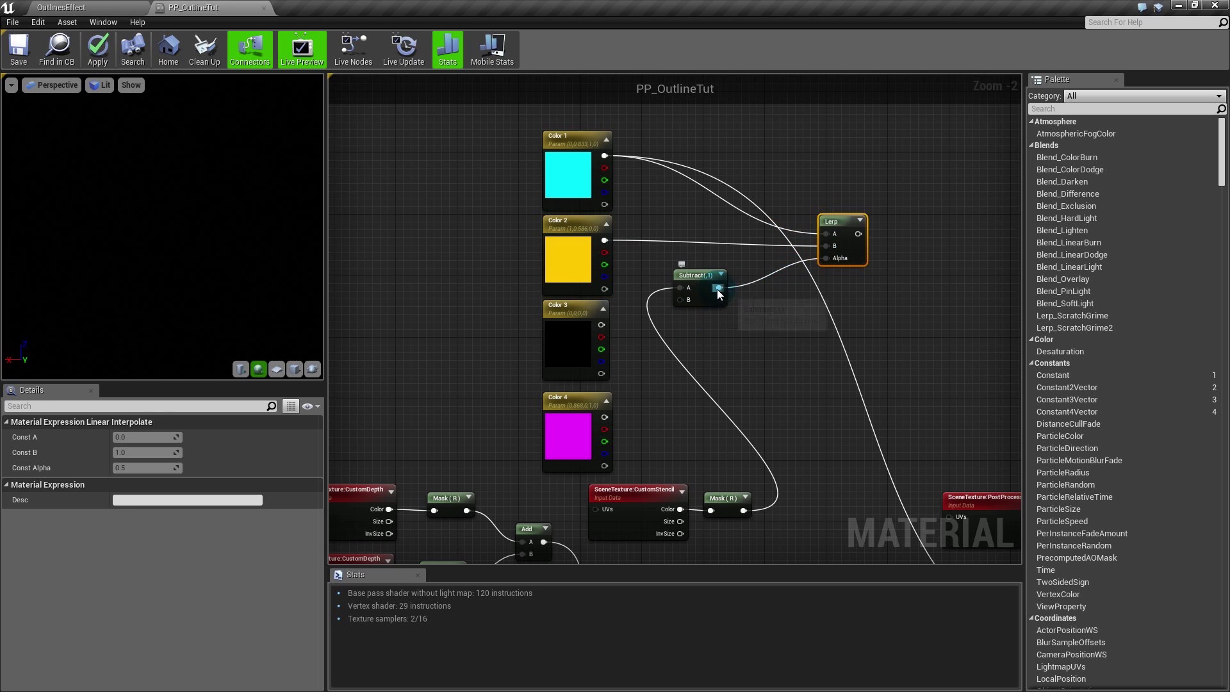
drag(719, 288, 743, 274)
text(clamp)
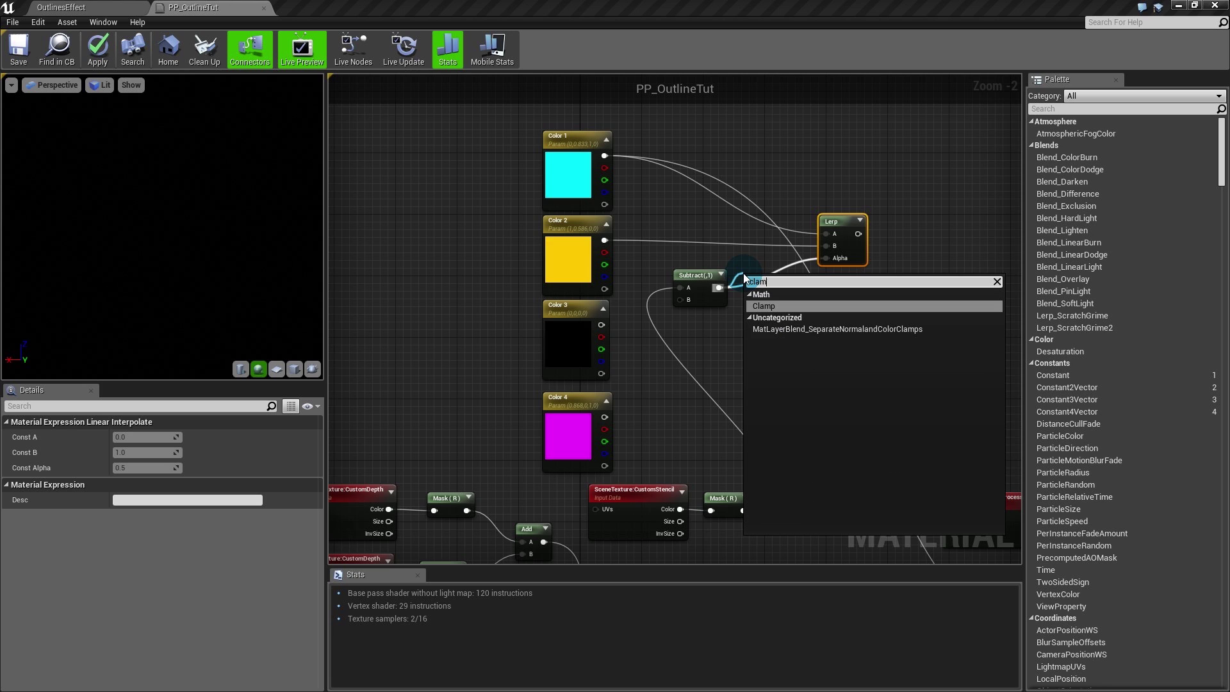
key(Return)
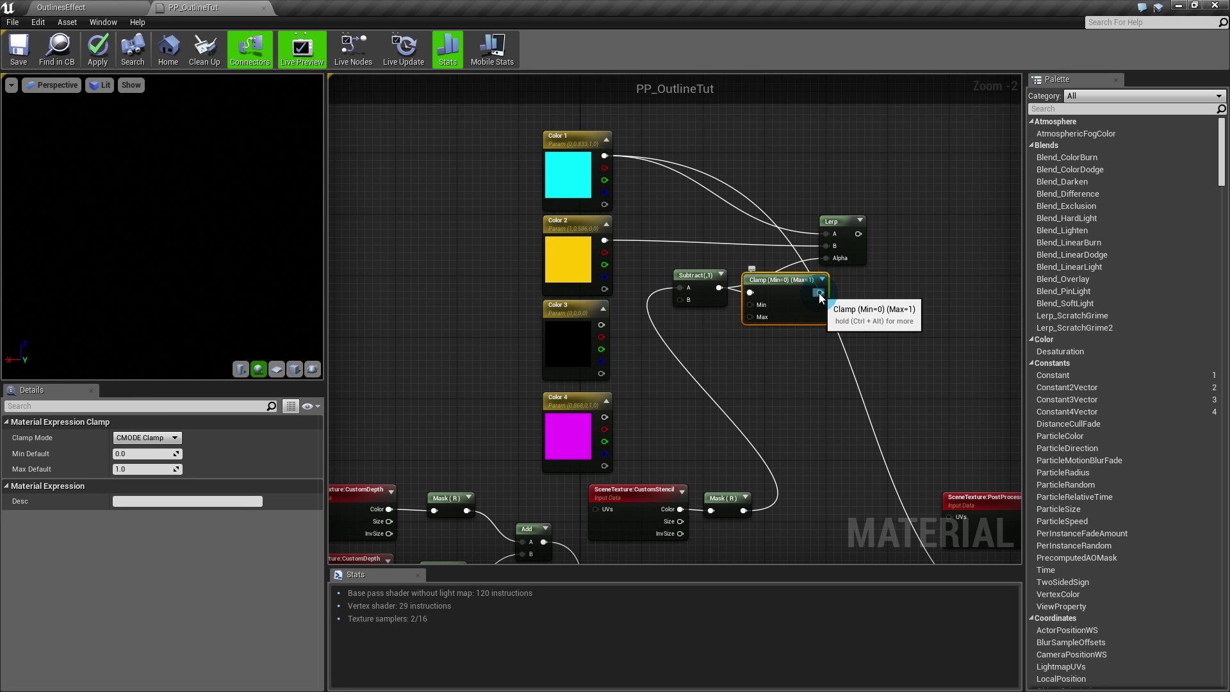
drag(779, 284, 859, 224)
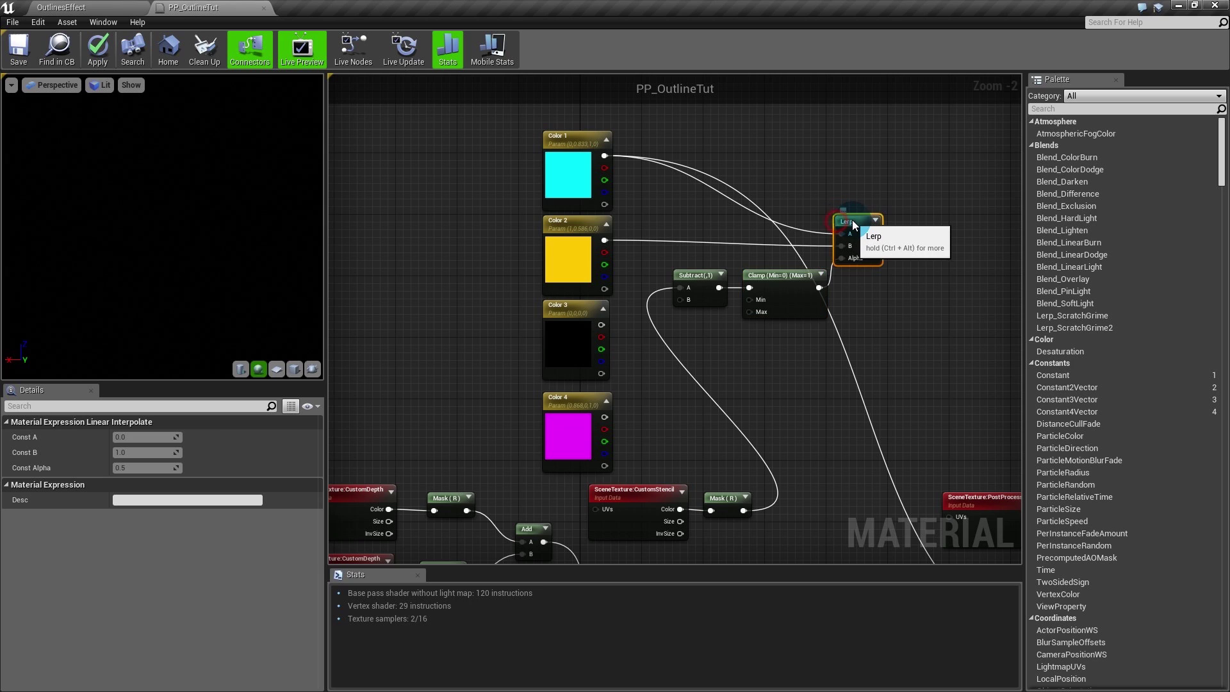
click(858, 302)
Step: Add a second Lerp node with the first Lerp's output as A and Color 3 as B
right_drag(859, 322, 778, 338)
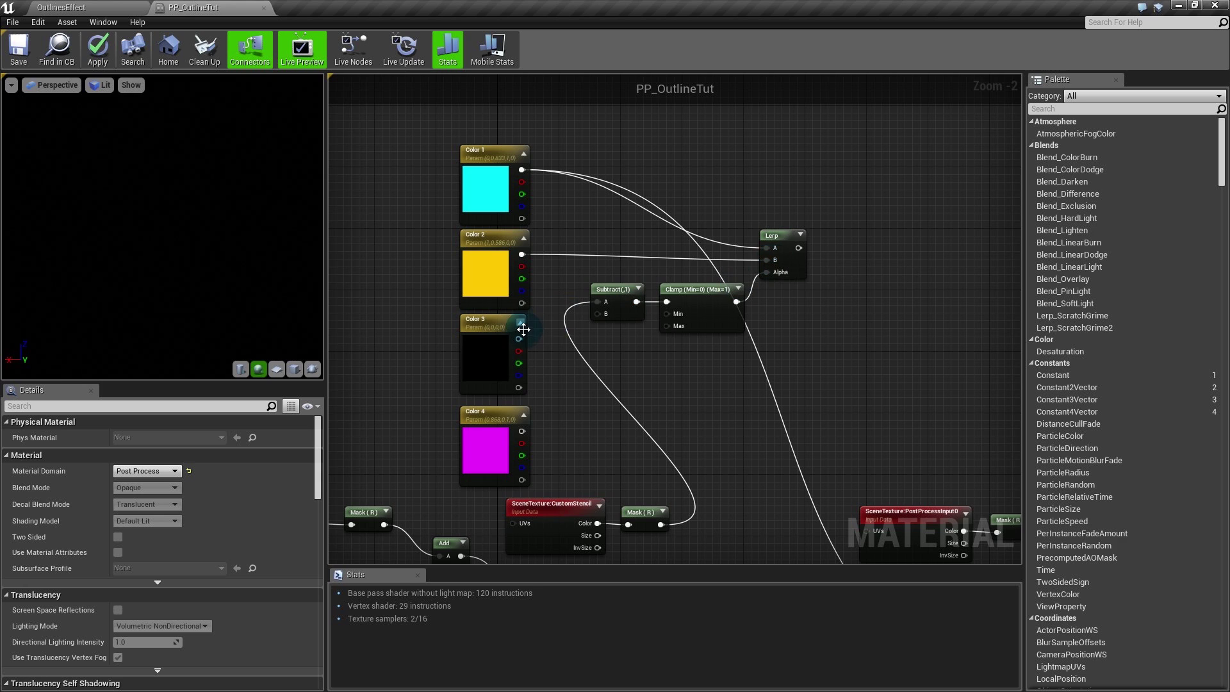
right_drag(788, 360, 709, 299)
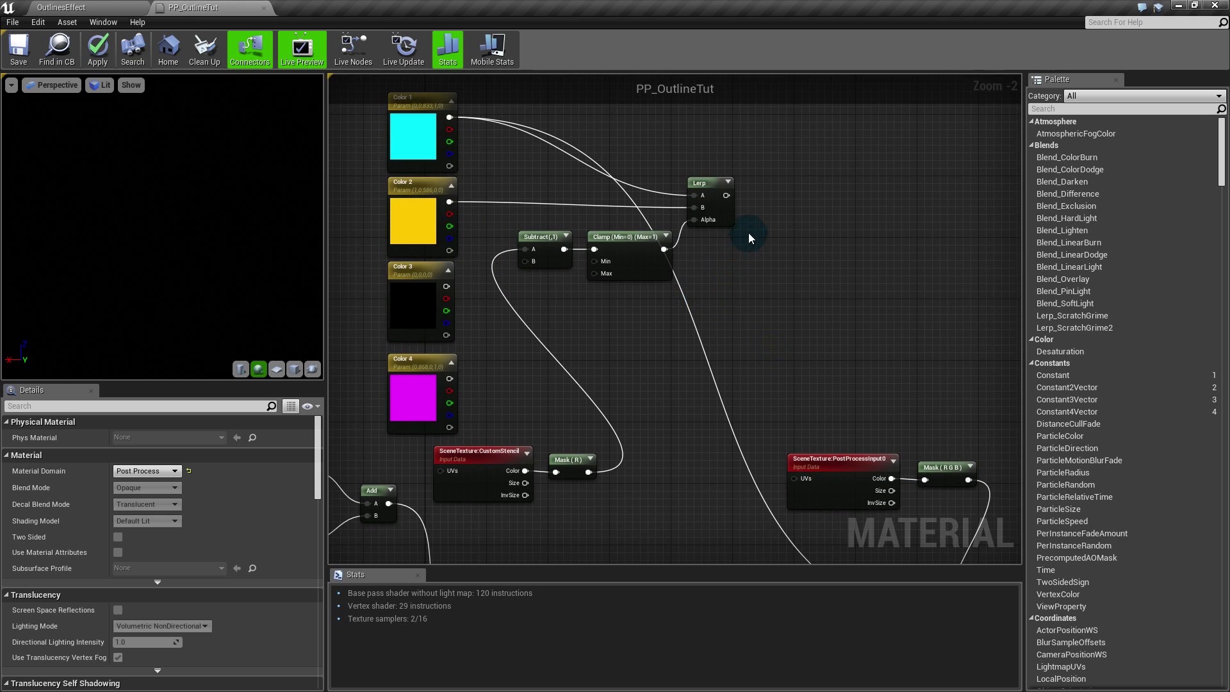
key(l)
click(770, 226)
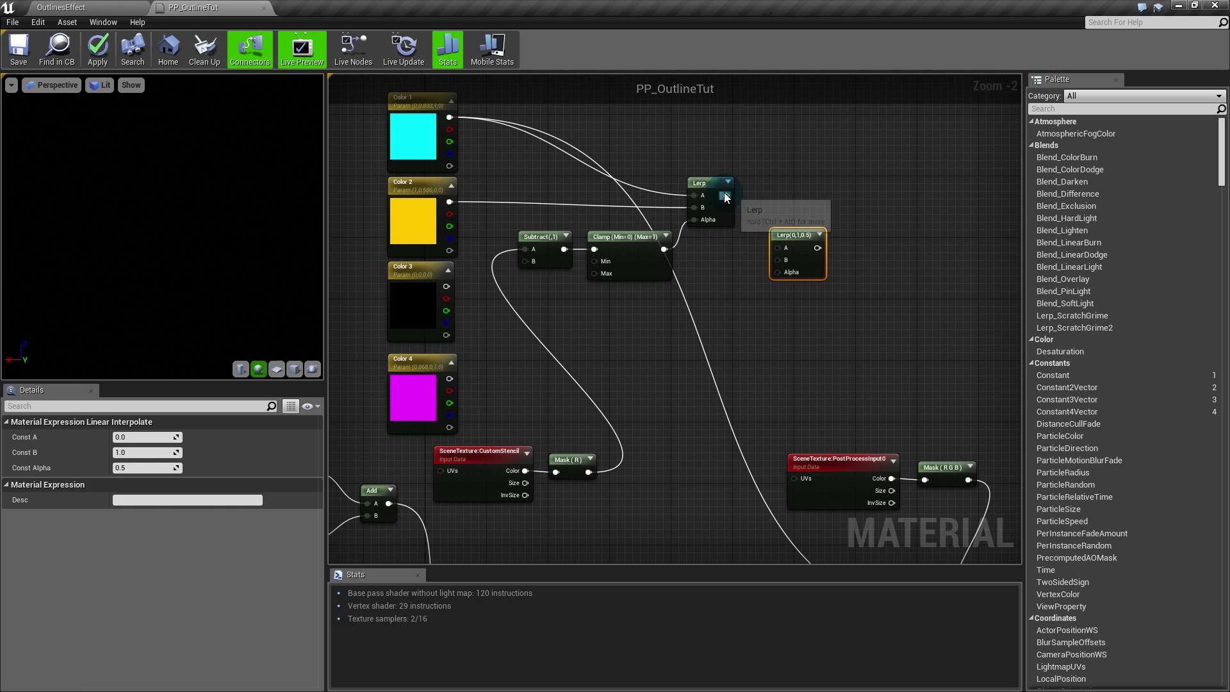
drag(726, 195, 786, 241)
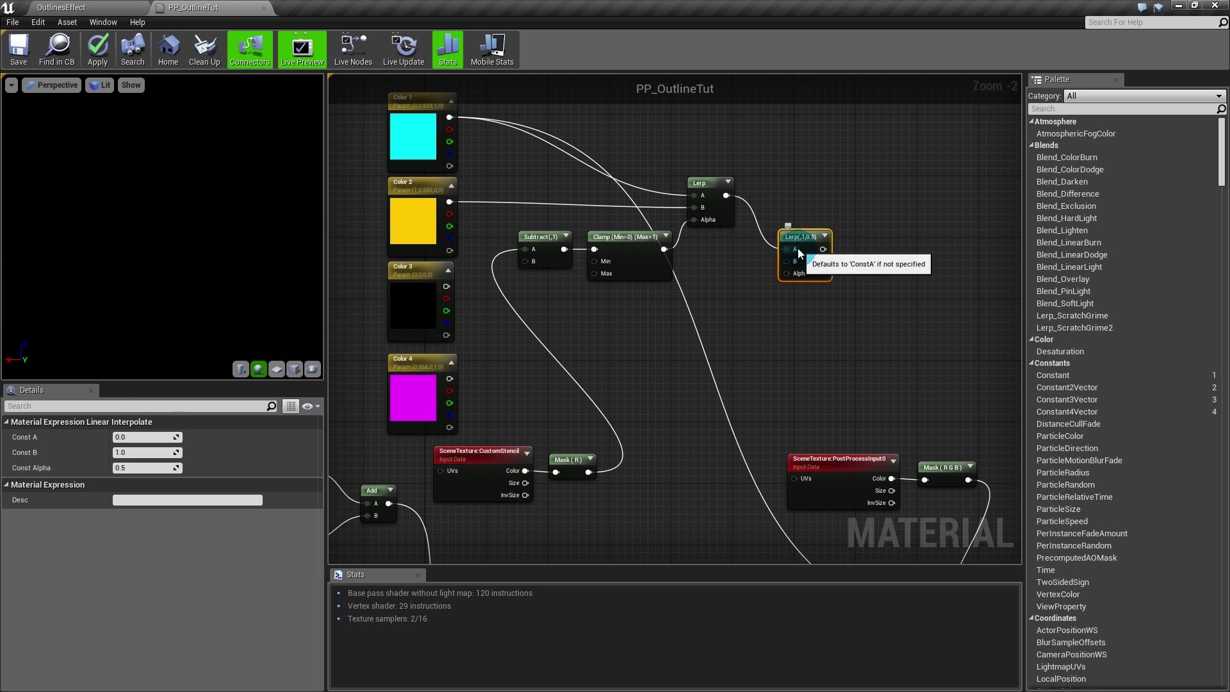
drag(787, 262, 448, 289)
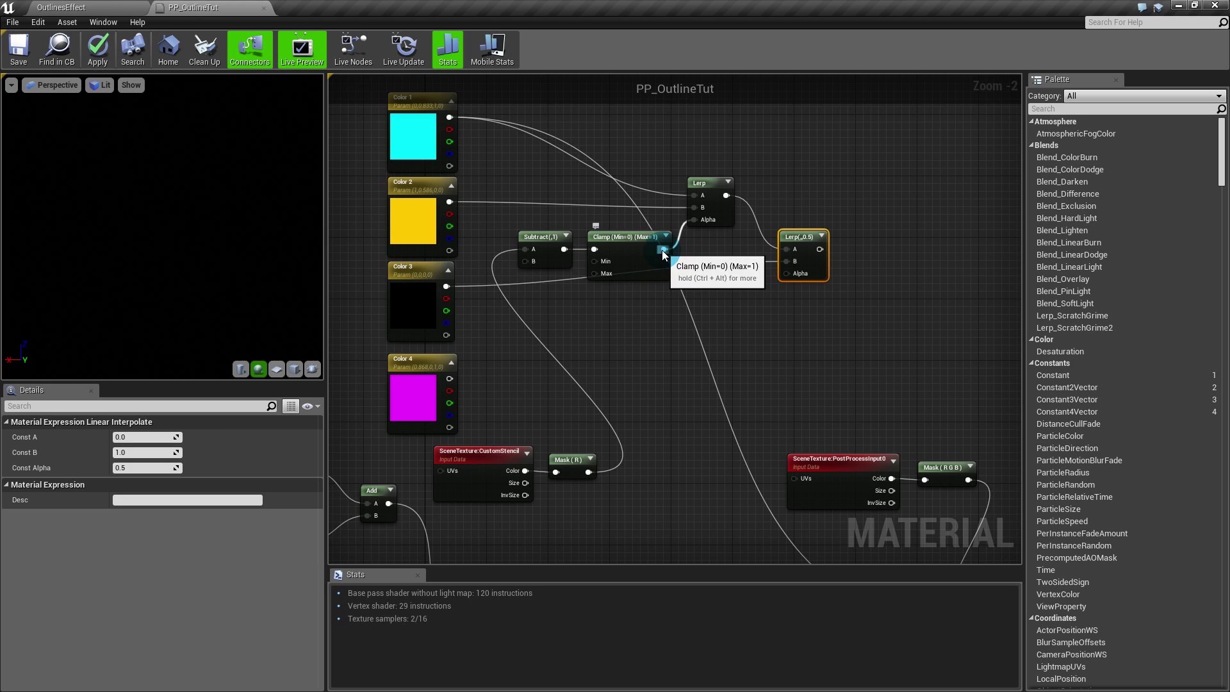
Step: Add a second Subtract node fed by the first Subtract's output, and connect its result to the second Lerp's Alpha
mouse_move(662, 250)
mouse_down()
mouse_move(705, 246)
mouse_move(664, 249)
mouse_up()
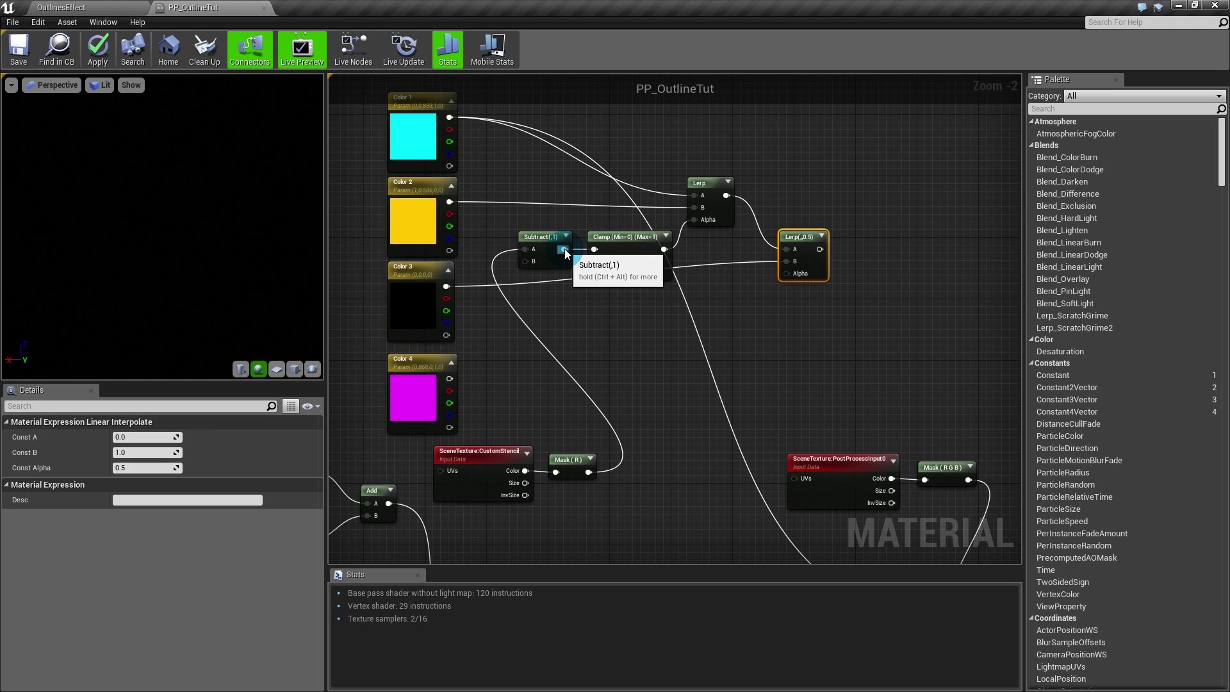
drag(563, 250, 586, 328)
drag(662, 310, 440, 278)
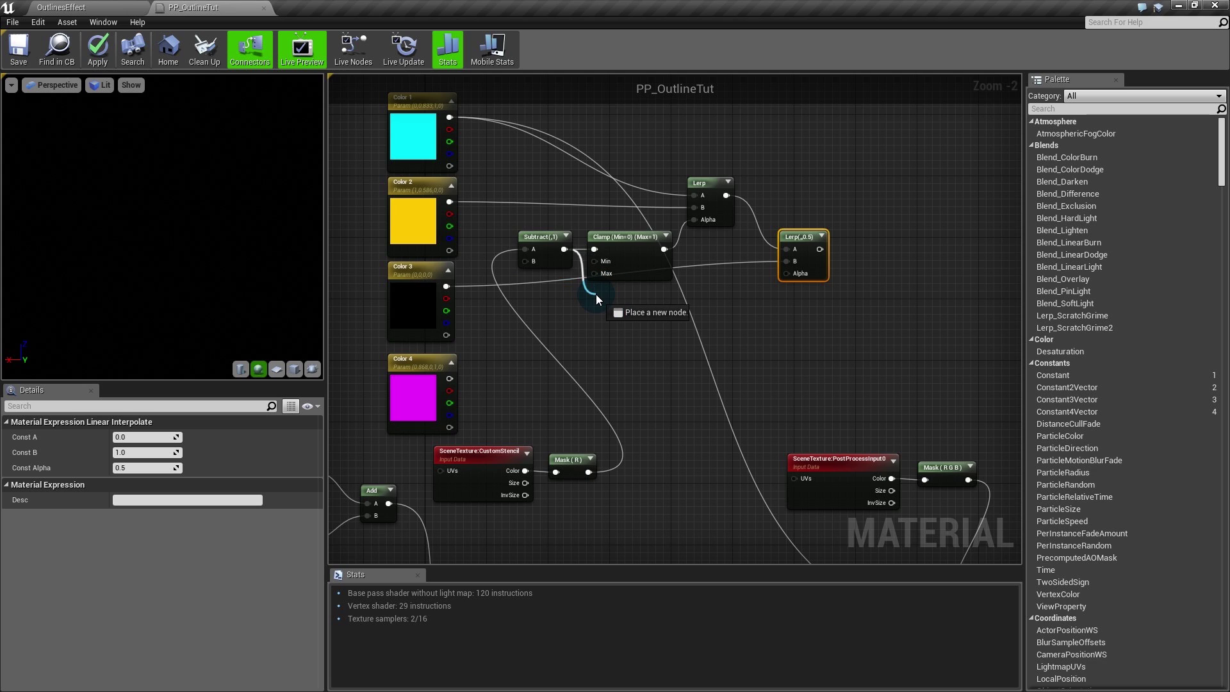
drag(596, 294, 588, 294)
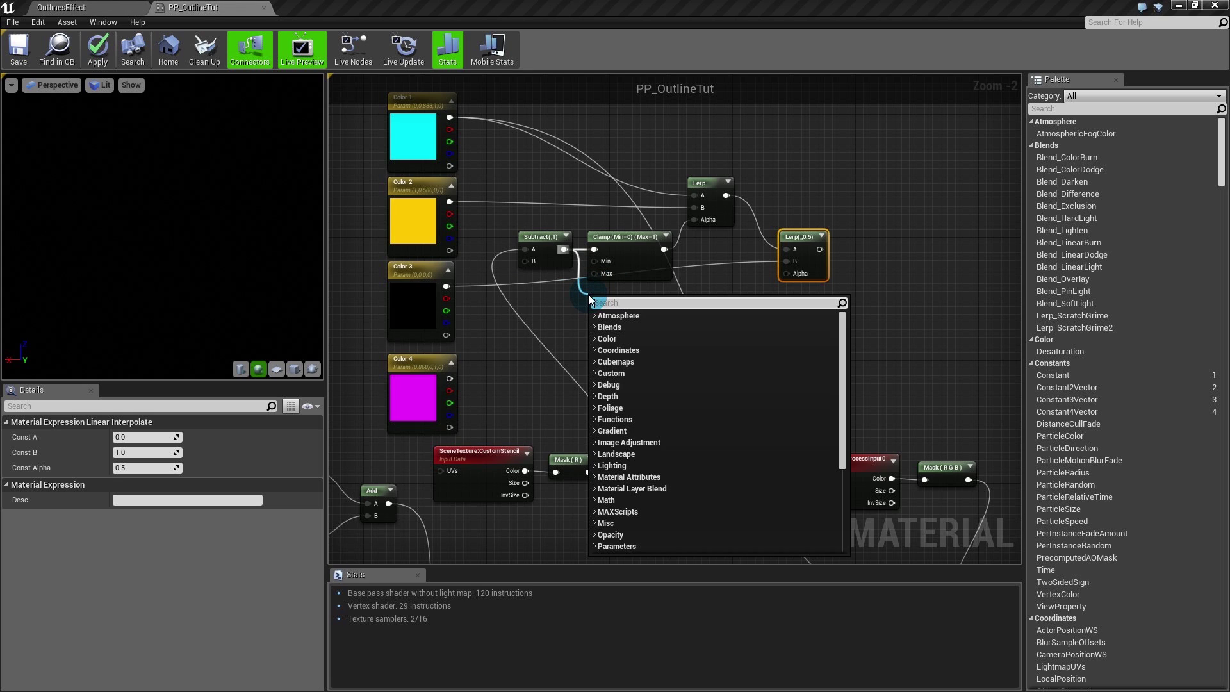
text(subtr)
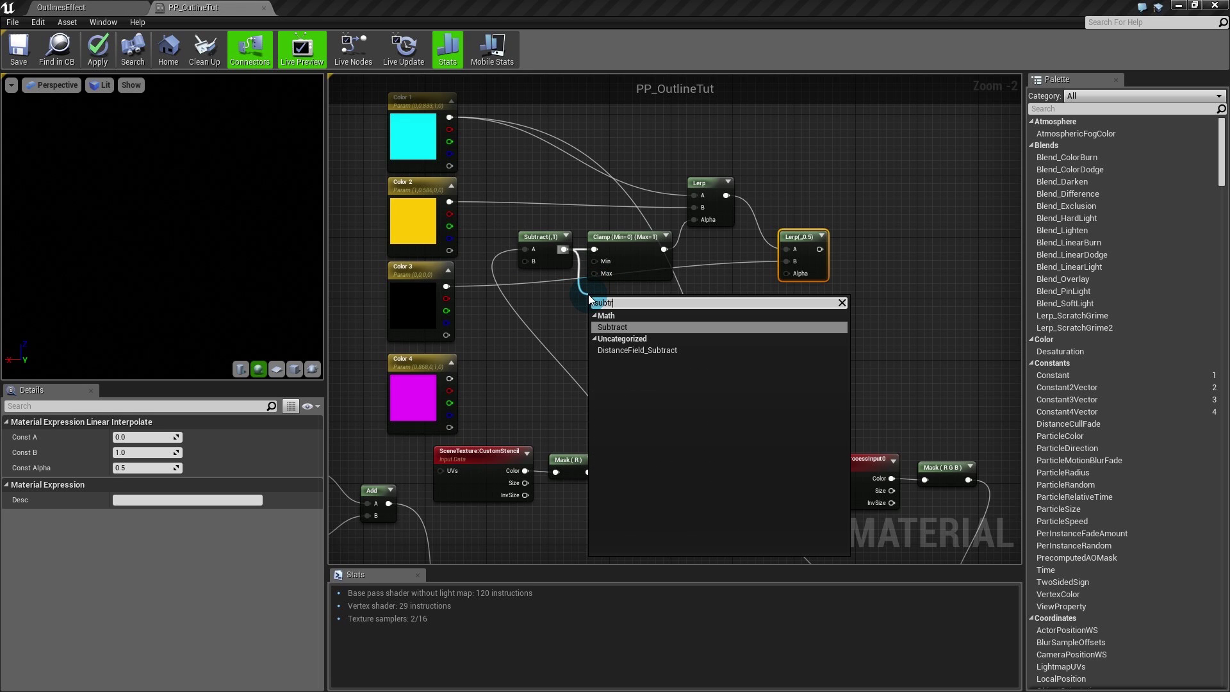
key(Return)
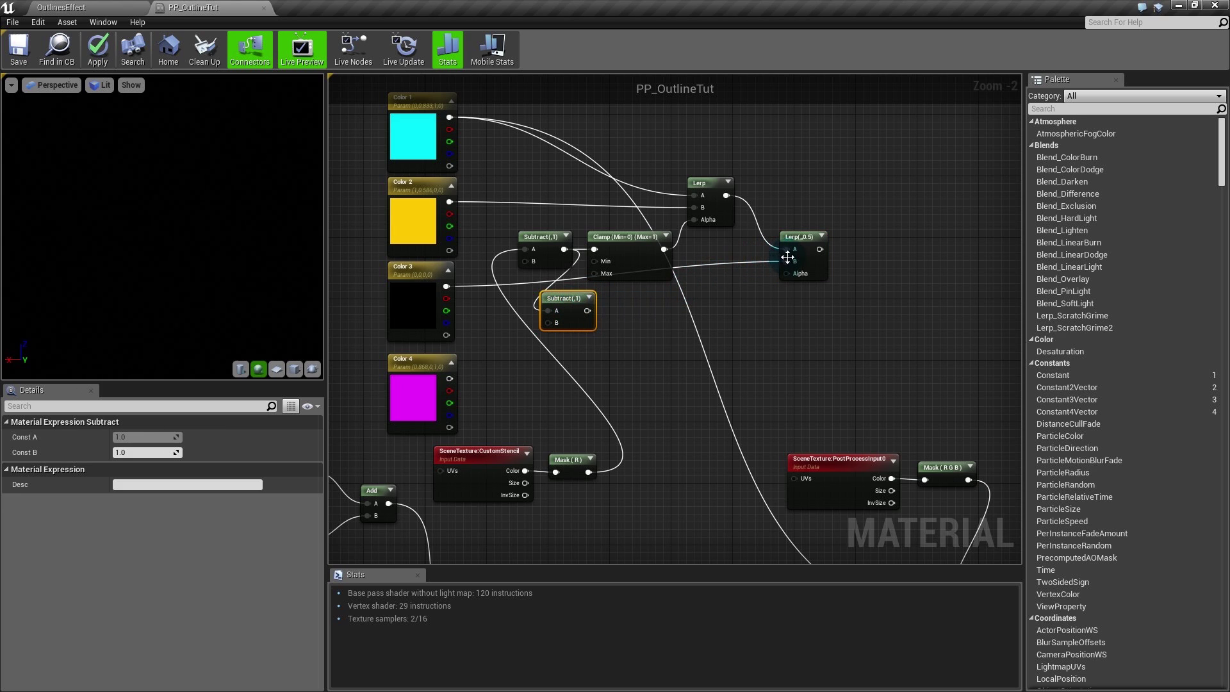
drag(586, 311, 778, 238)
click(681, 328)
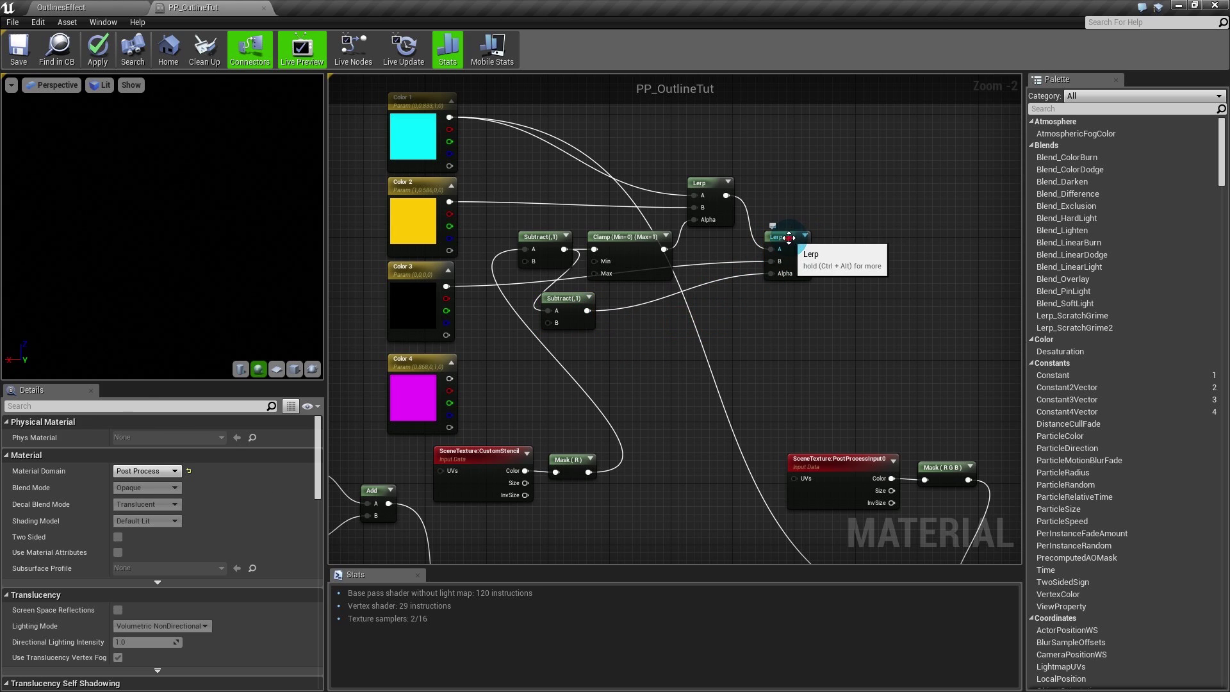
Step: Add a third Lerp node with the second Lerp's output as A and Color 4 as B
click(810, 277)
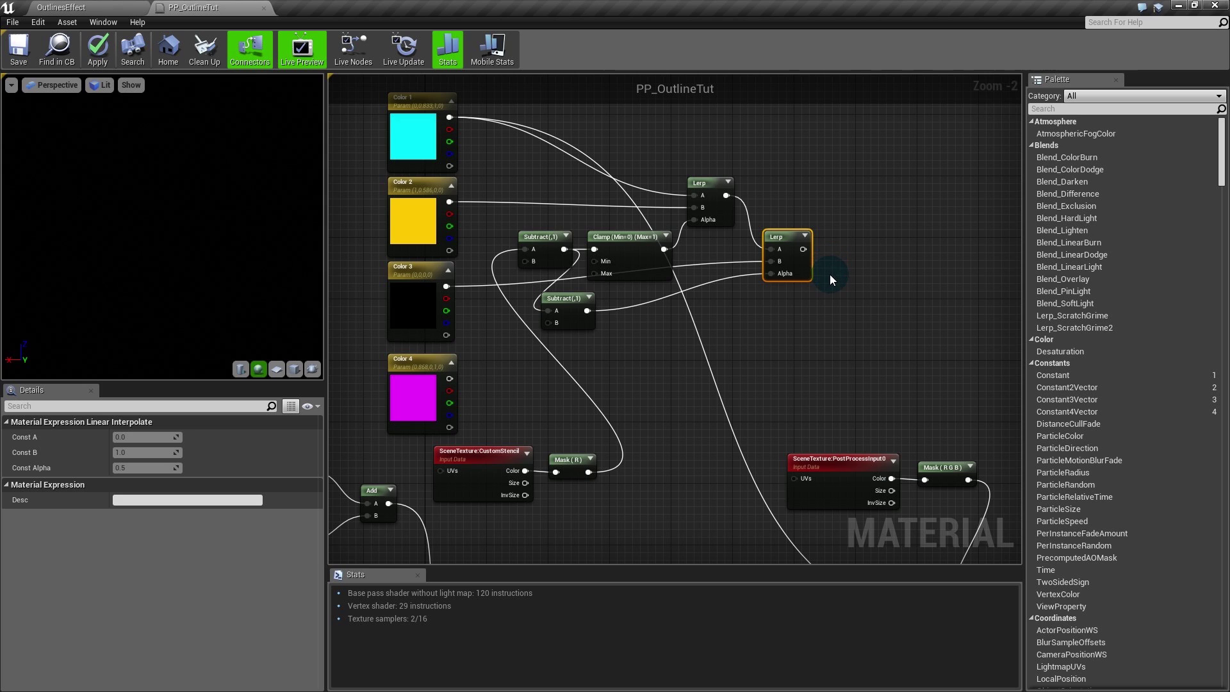
key(ctrl+v)
drag(834, 302, 803, 249)
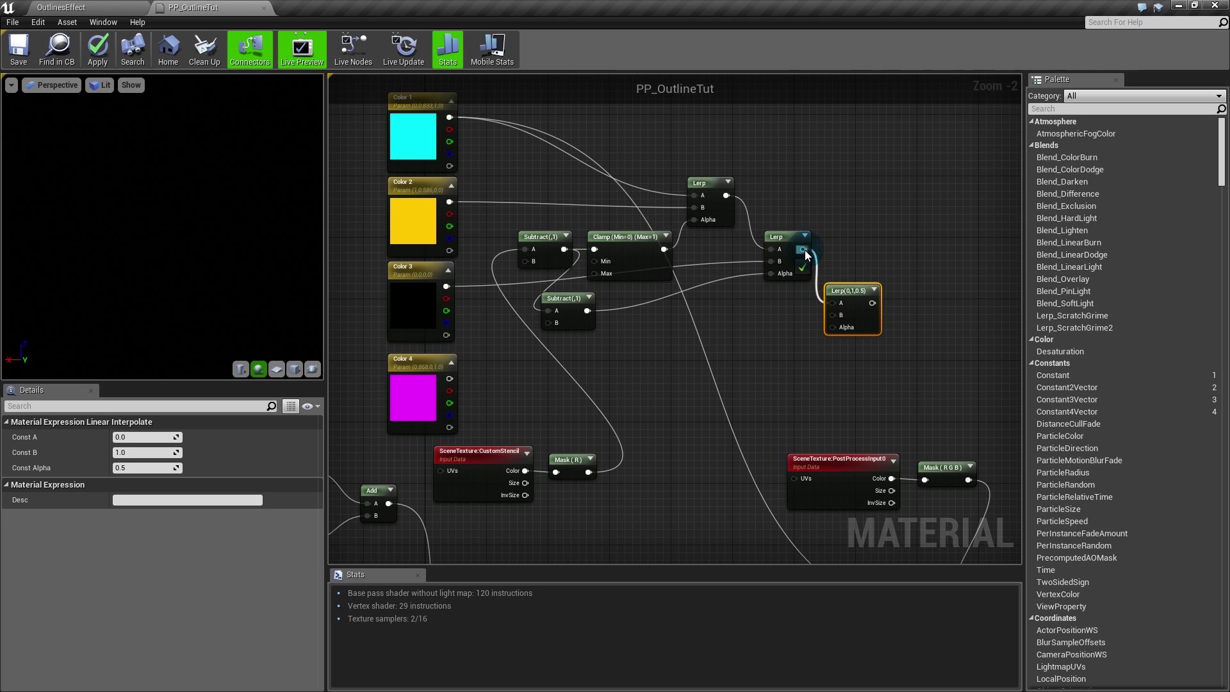
drag(833, 315, 449, 379)
Step: Duplicate the second Subtract node and feed the copy's A input from the second Subtract's output
click(562, 299)
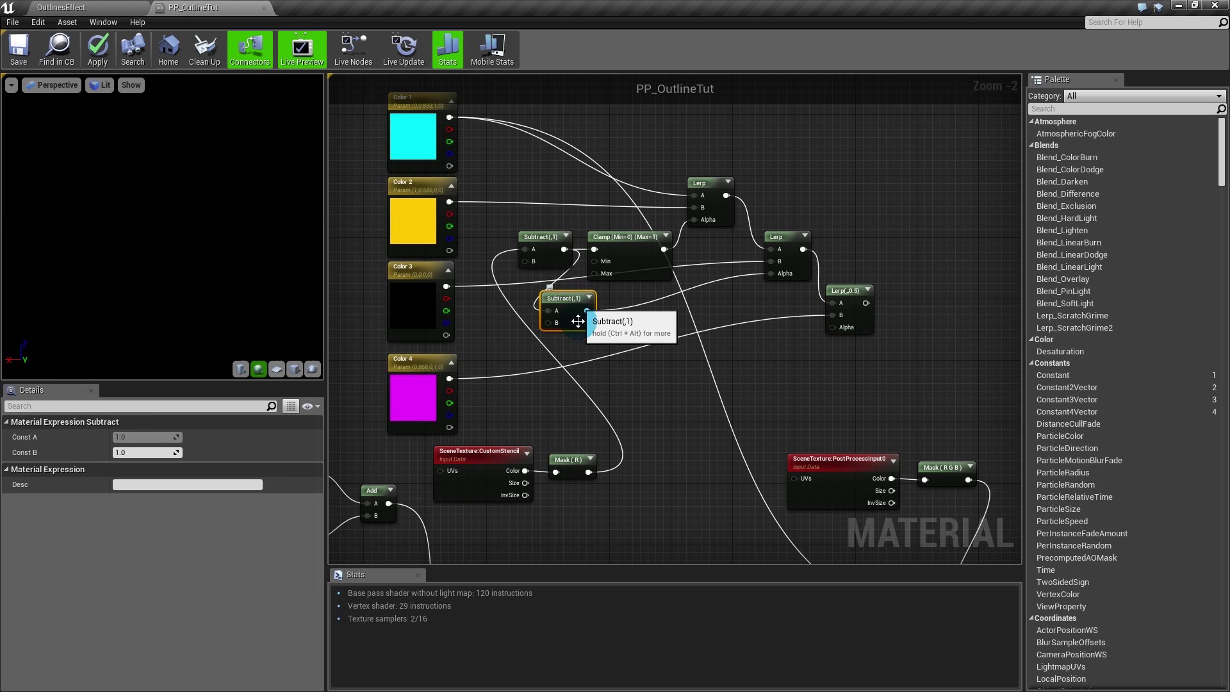
key(ctrl+c)
key(ctrl+v)
drag(587, 311, 614, 350)
Step: Duplicate the Clamp node and wire the copy between the second Subtract node and the second Lerp's Alpha
click(617, 249)
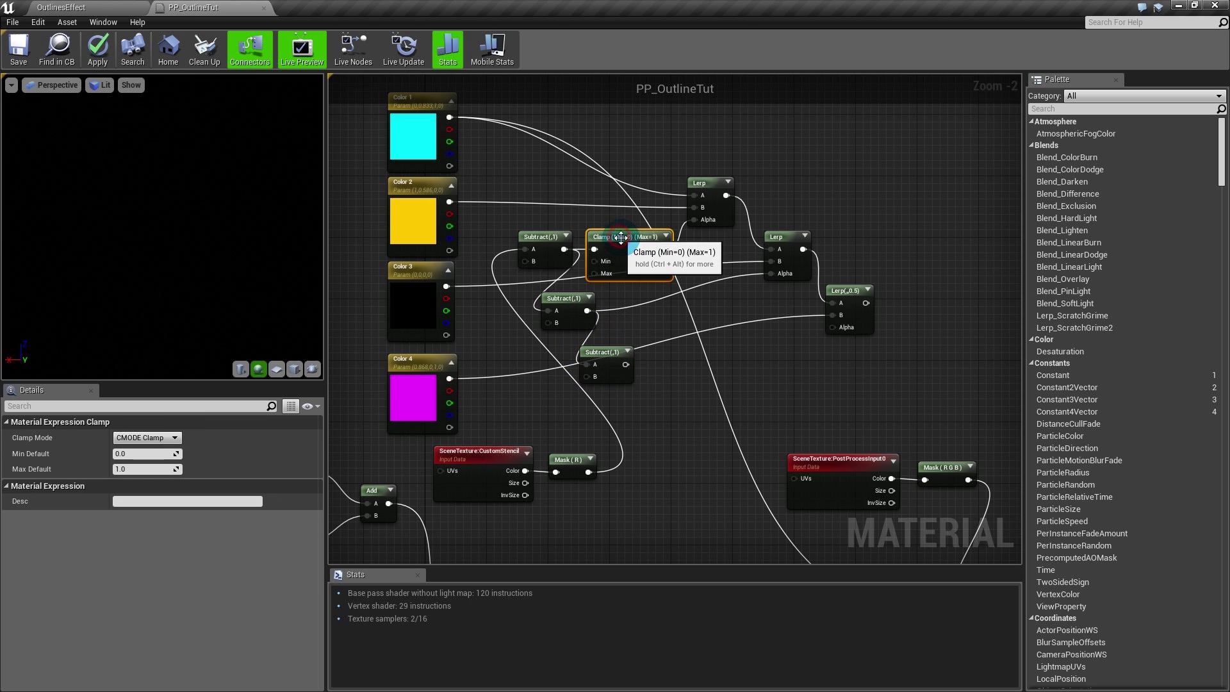
key(ctrl+c)
key(ctrl+v)
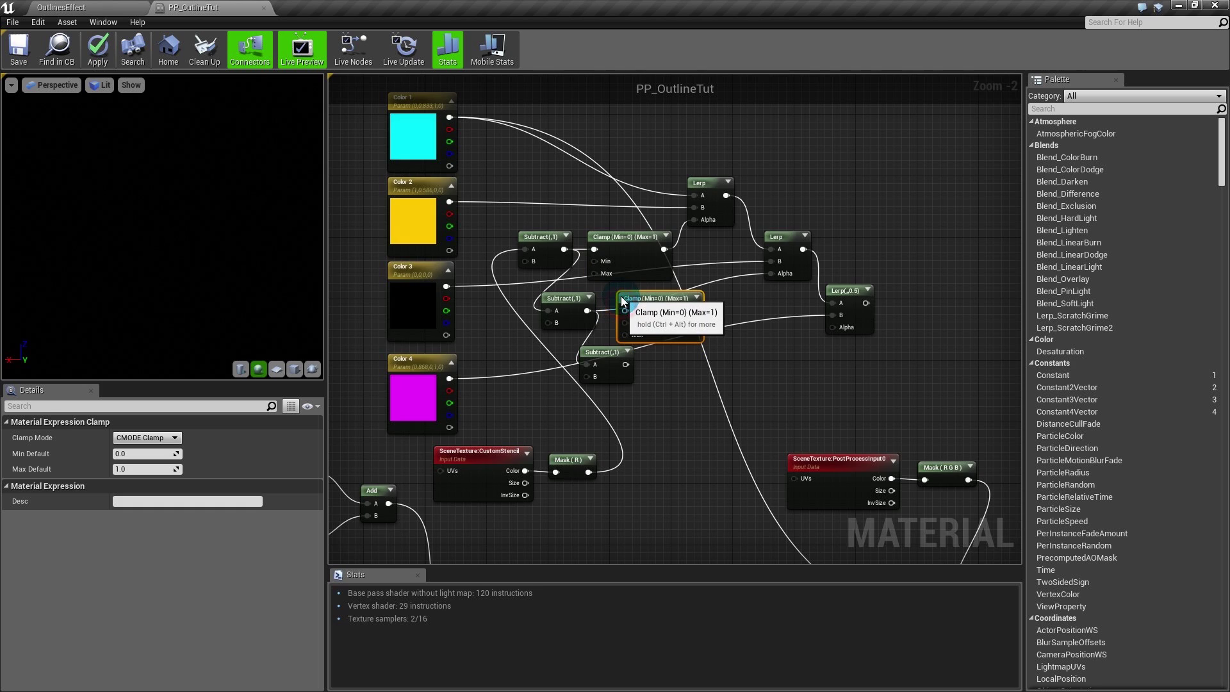
drag(587, 311, 771, 274)
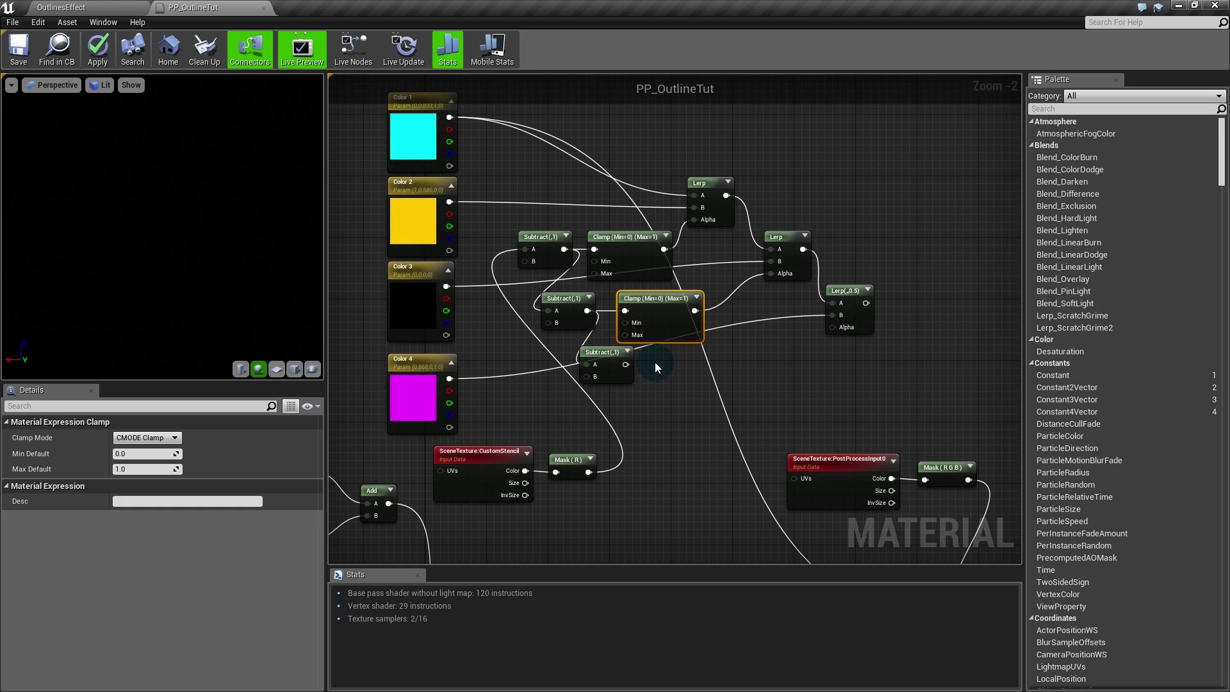
Step: Paste another Clamp between the third Subtract and the third Lerp's Alpha, and shift that Subtract and Clamp pair slightly down
key(ctrl+v)
drag(625, 365, 833, 328)
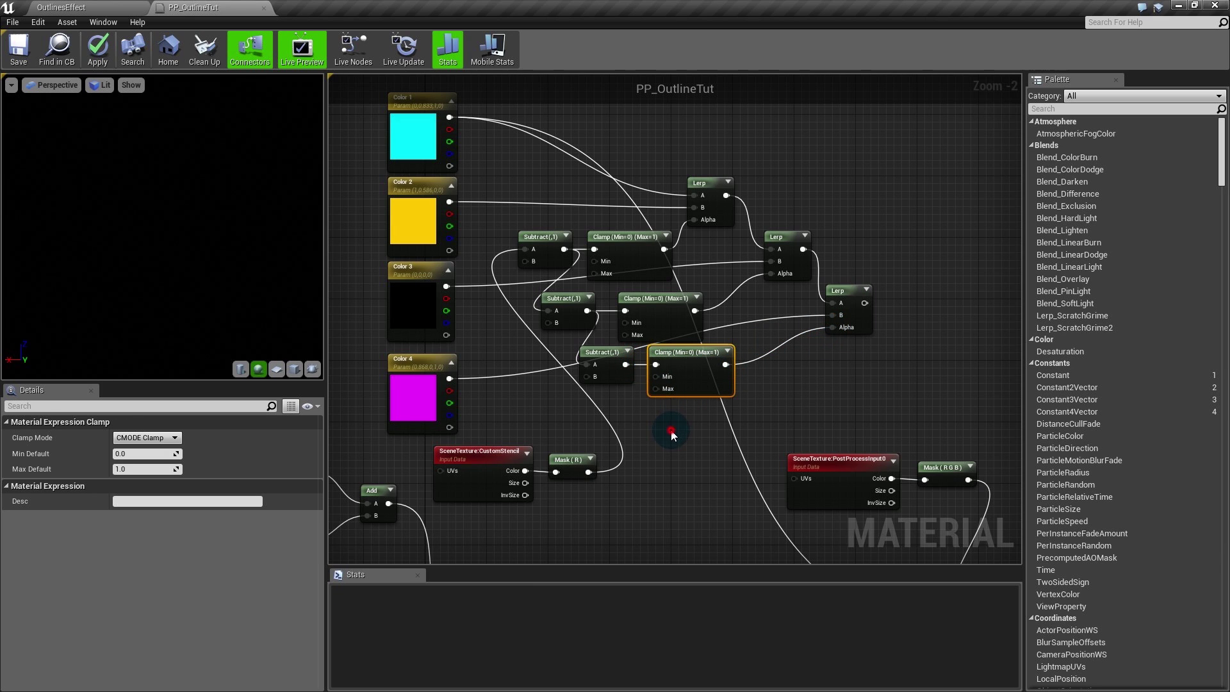
drag(671, 432, 621, 375)
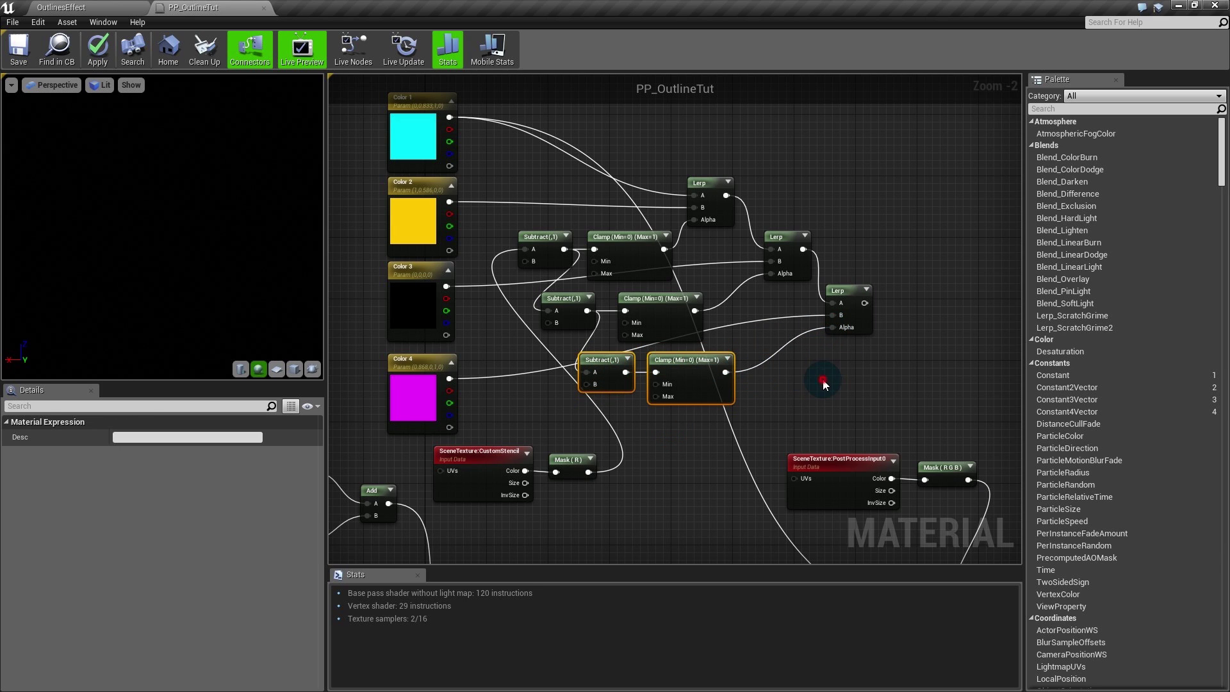
click(744, 321)
right_drag(743, 334, 772, 346)
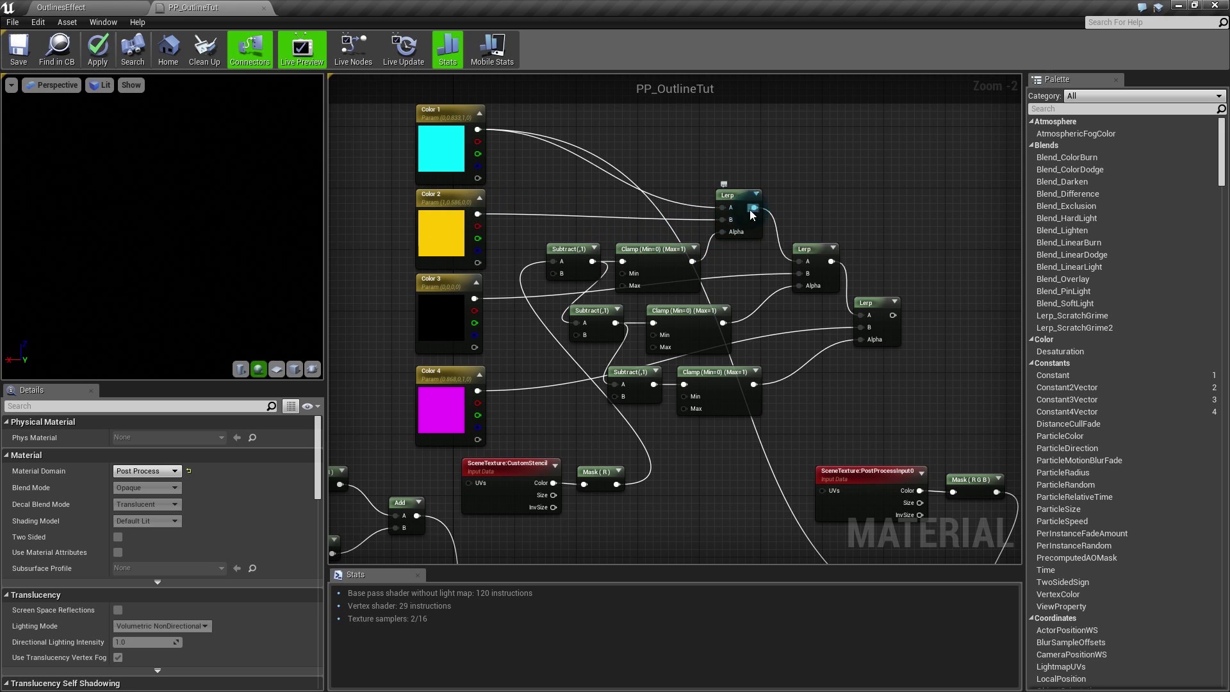
click(809, 254)
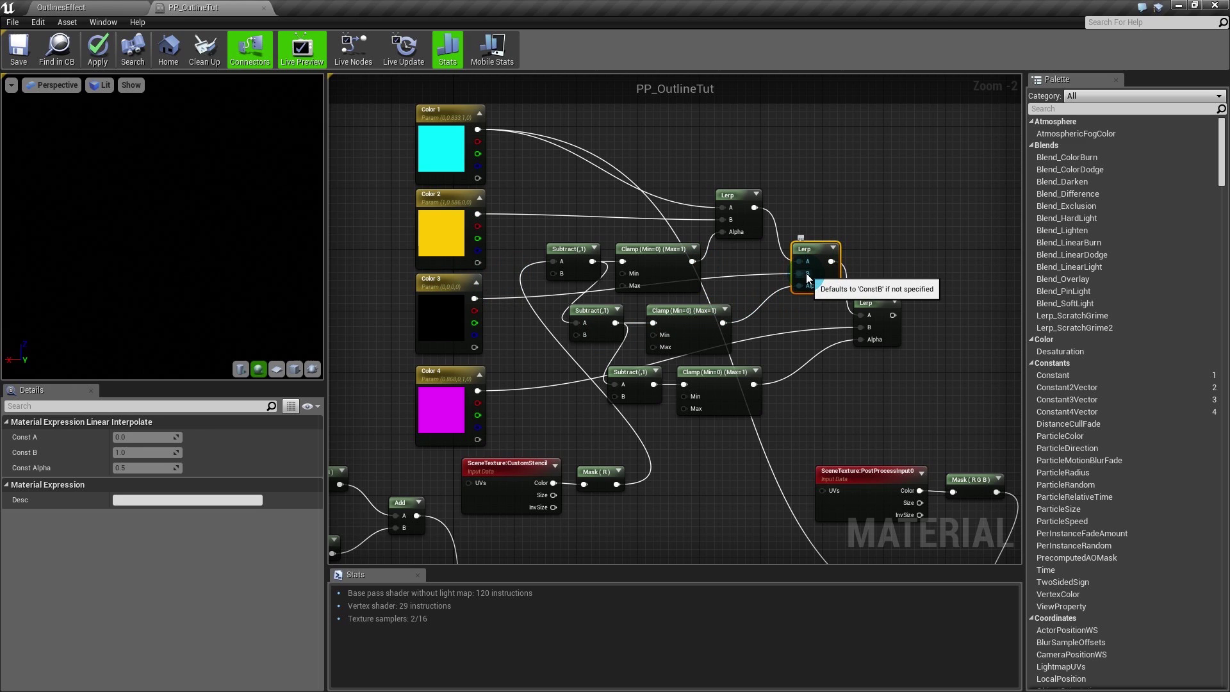
click(584, 271)
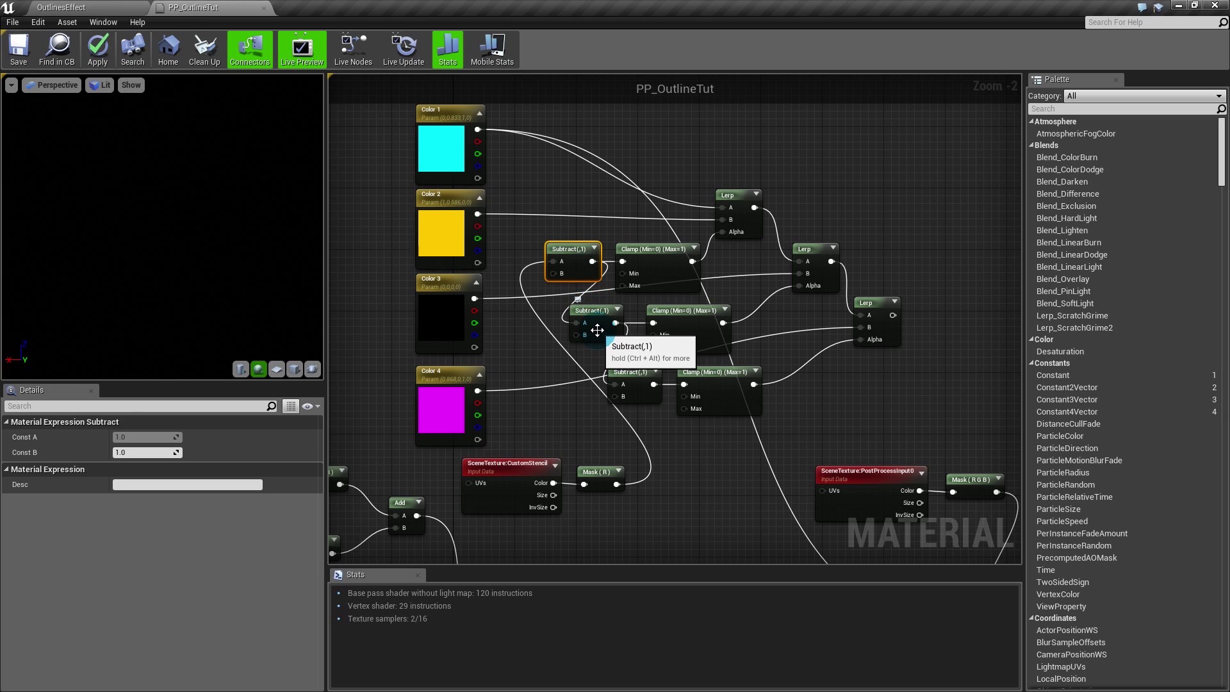
click(805, 277)
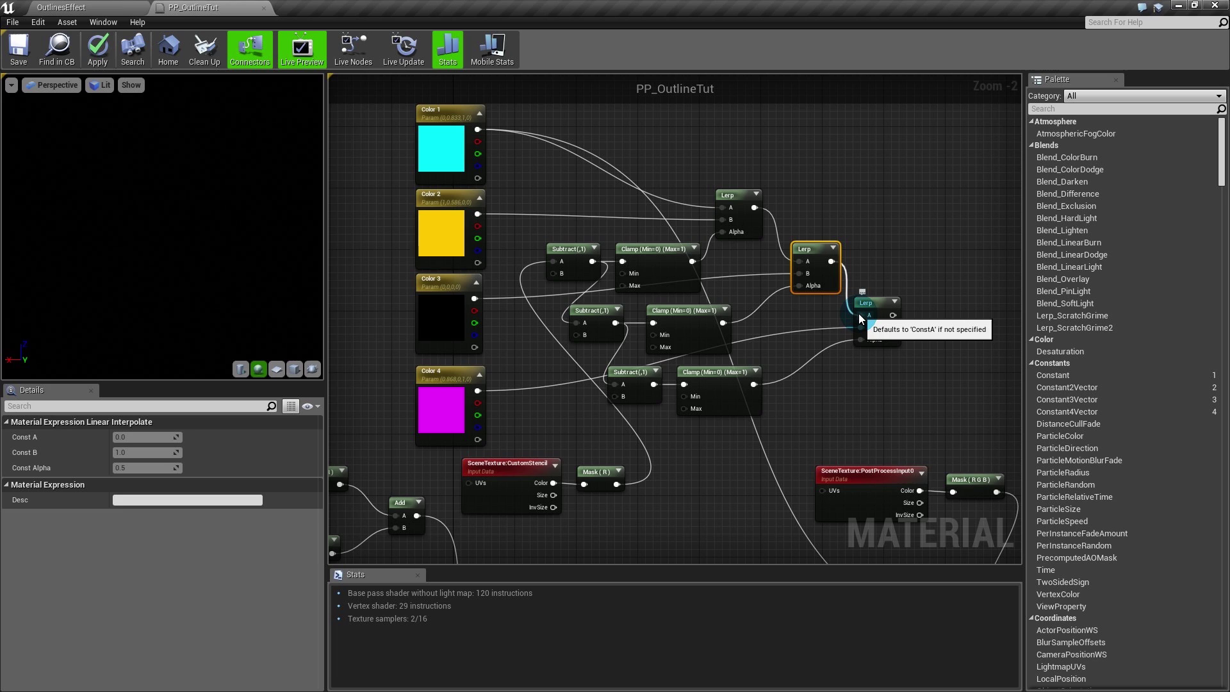
Step: Select the three color Lerp nodes with their Subtract and Clamp chain and shift them slightly up
click(598, 334)
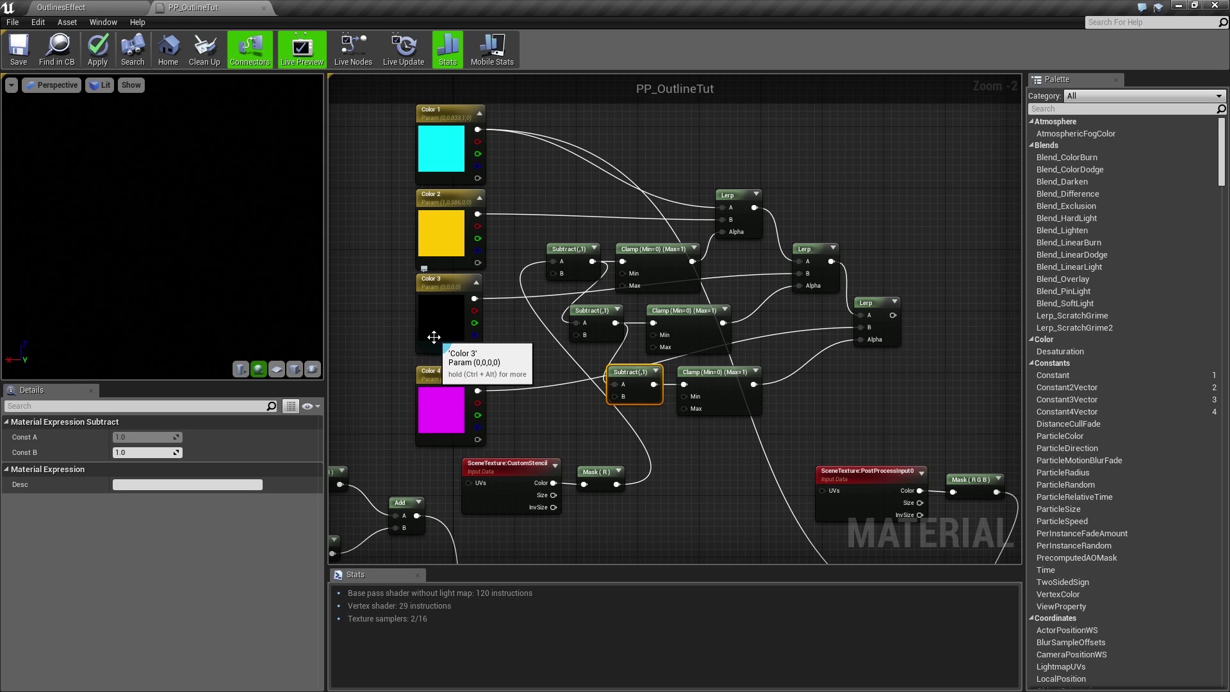
drag(884, 183, 581, 393)
drag(725, 388, 725, 373)
click(564, 410)
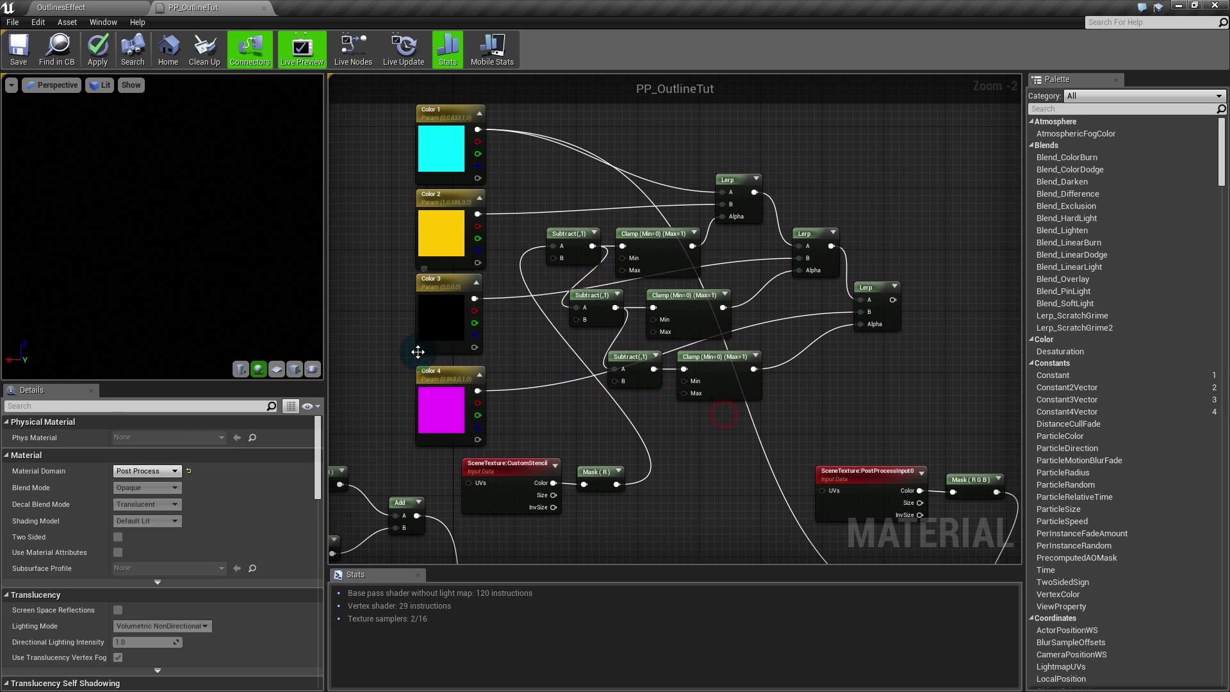
Step: Connect the third color Lerp's output to the final Lerp's B input, apply the material and return to the OutlinesEffect level
scroll(575, 425, down, 1)
right_drag(927, 405, 789, 262)
drag(723, 169, 821, 471)
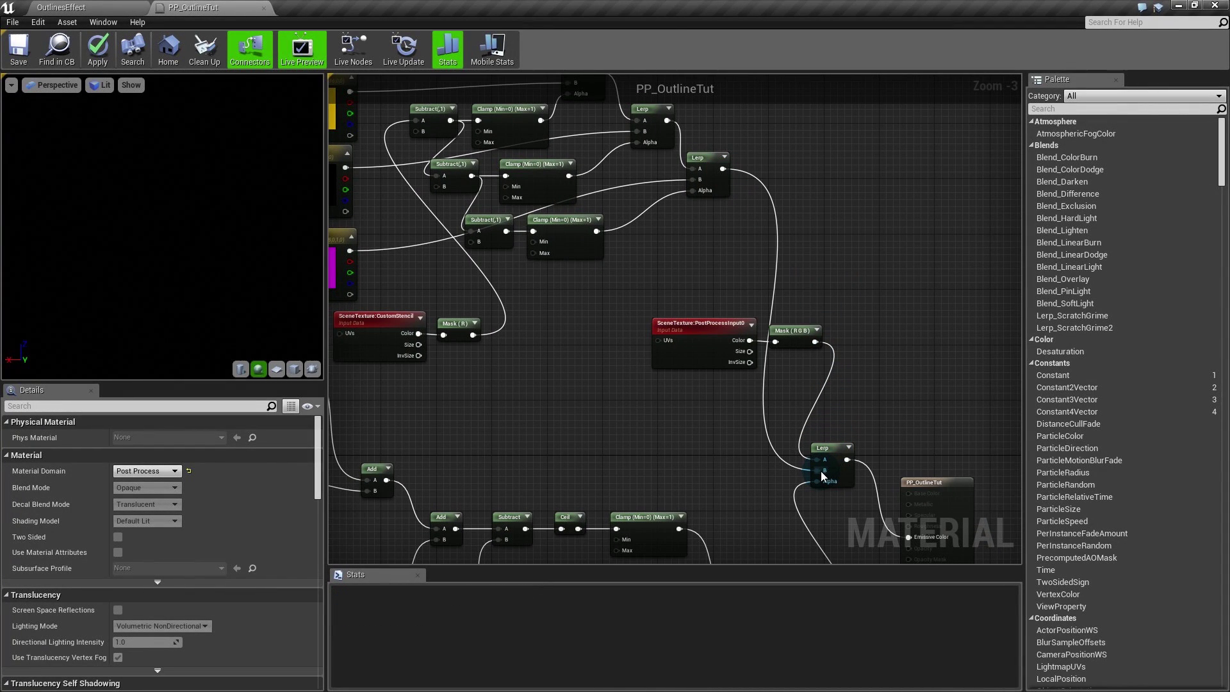
click(102, 48)
click(554, 321)
click(96, 7)
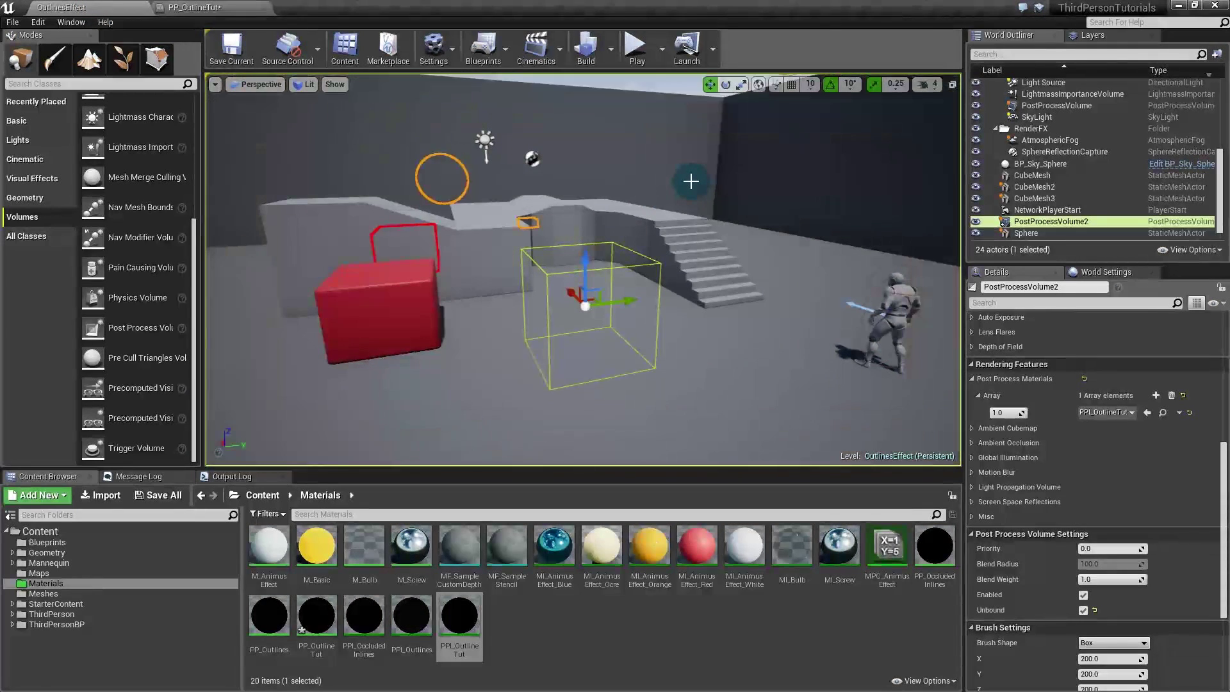
Step: Open the PPI_OutlineTut material instance and toggle its Color 1 override off and back on
key(d)
mouse_move(627, 219)
right_down()
mouse_move(610, 225)
mouse_move(627, 228)
right_up()
key(a)
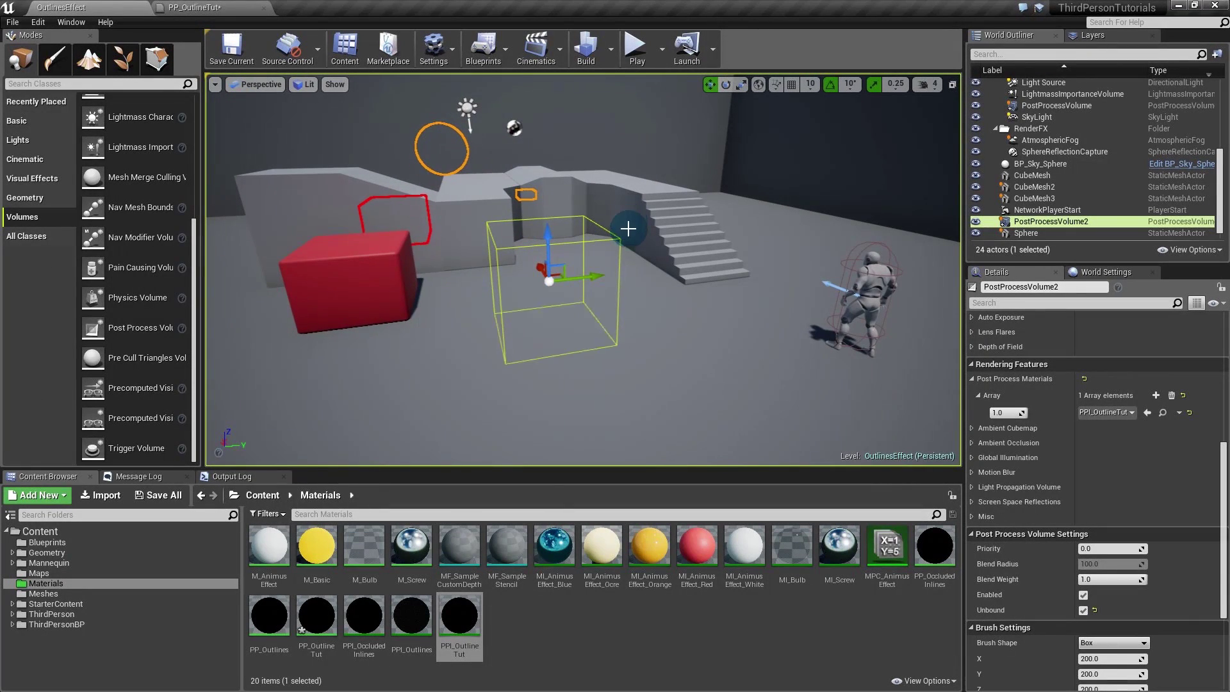
double_click(459, 615)
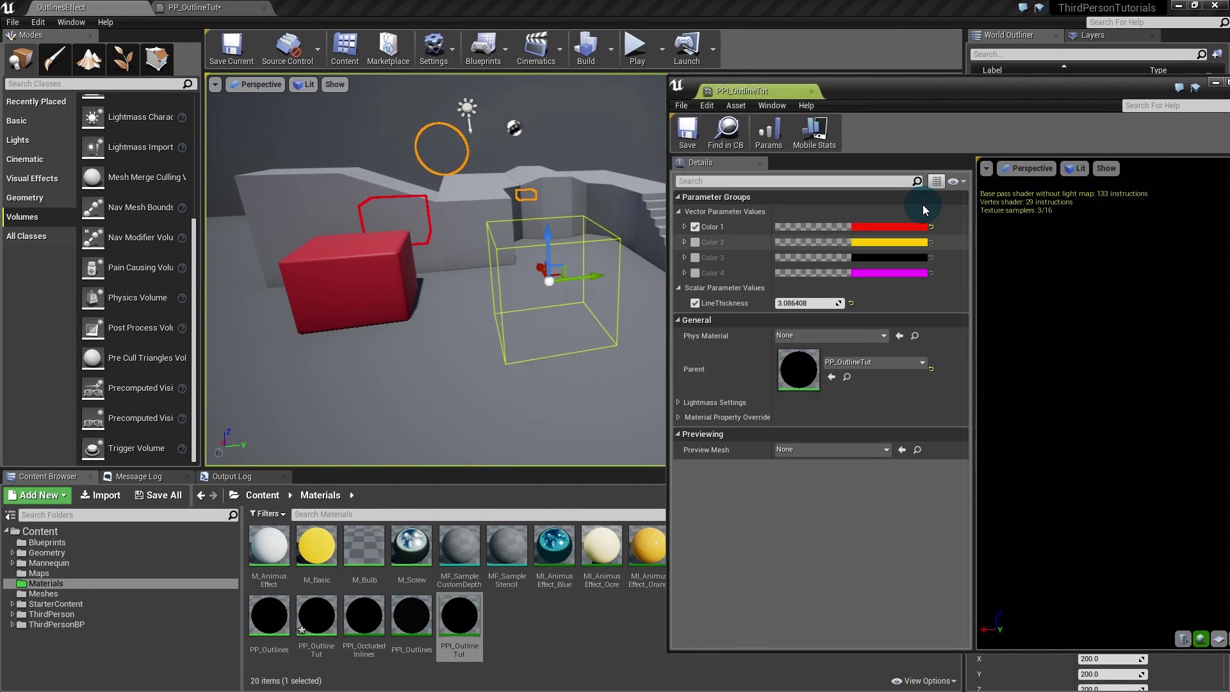
click(695, 229)
click(695, 228)
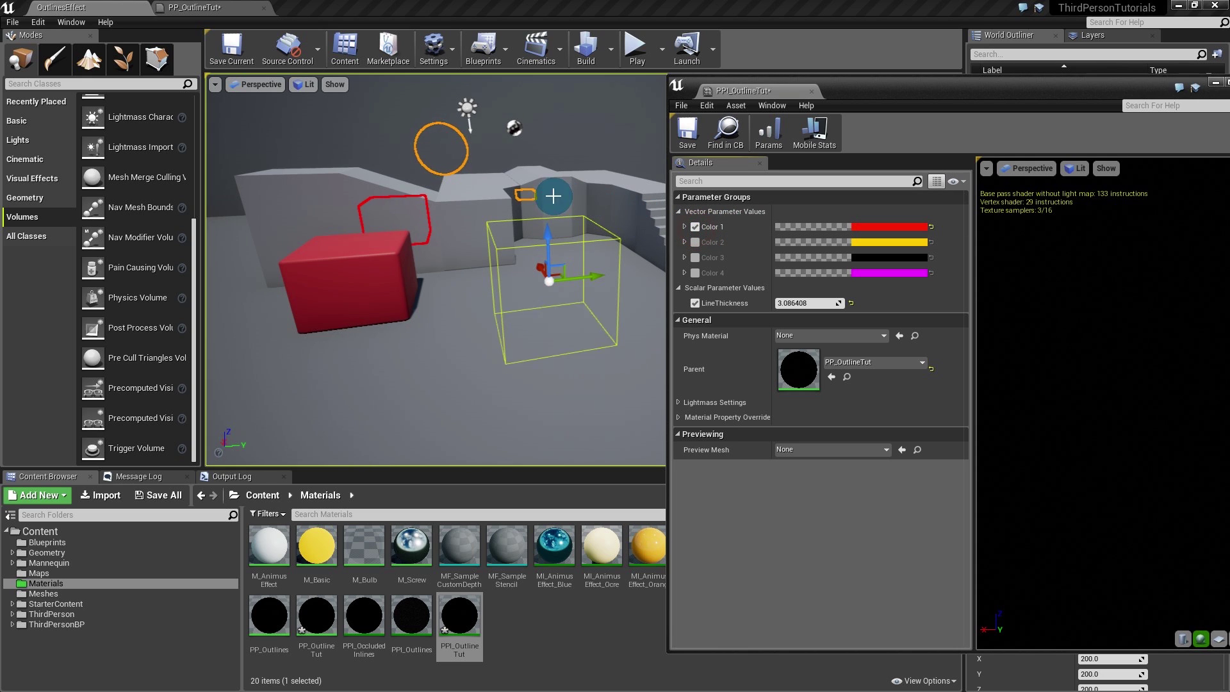
Step: Examine the outline colors of the occluded objects from several sides of the level, closing the material instance along the way
right_drag(551, 197, 588, 203)
key(s)
key(s)
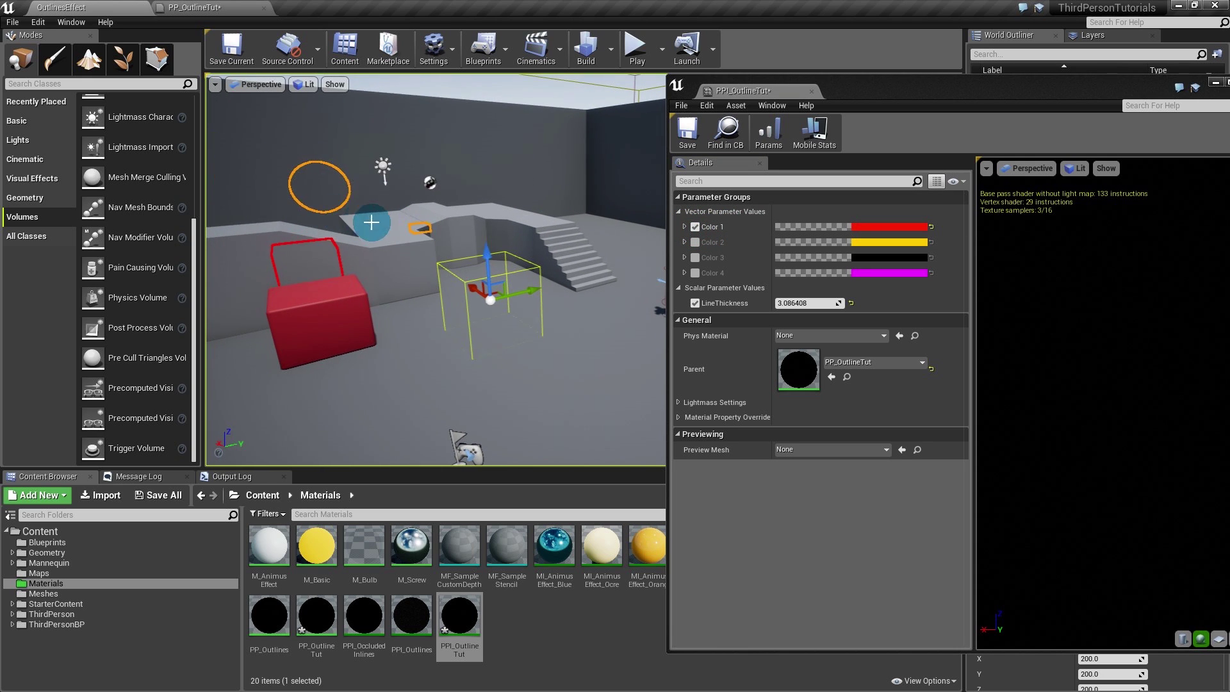
right_drag(314, 232, 565, 233)
key(a)
key(w)
key(a)
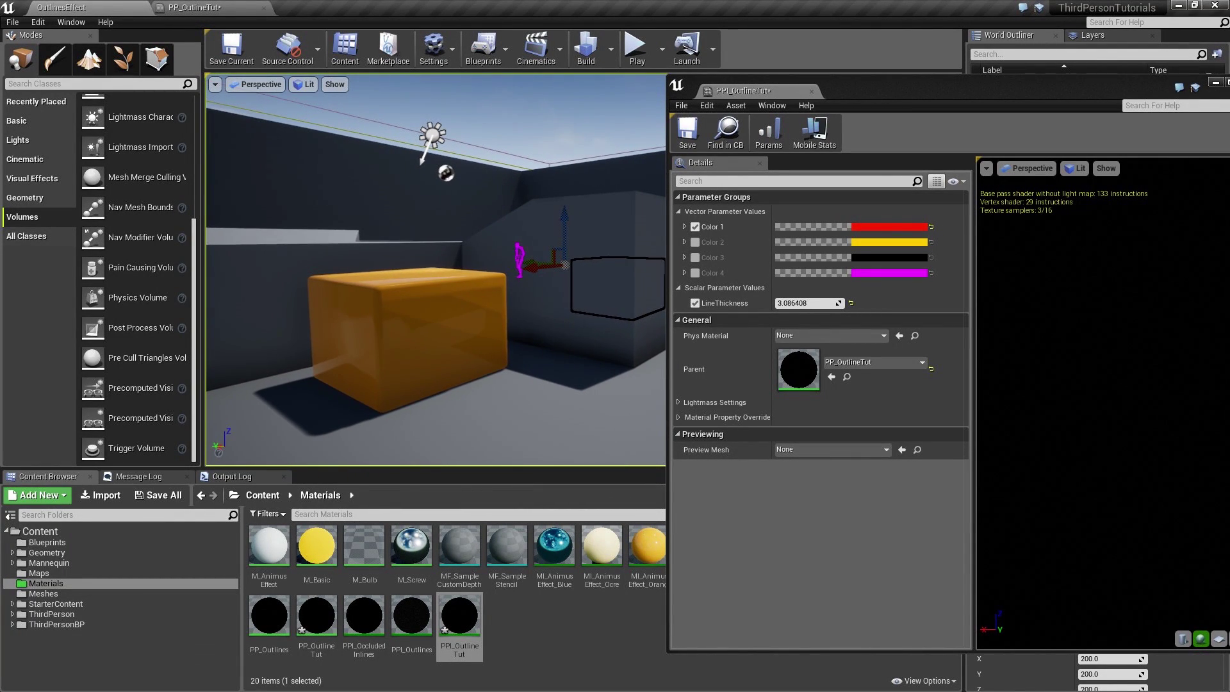
click(813, 90)
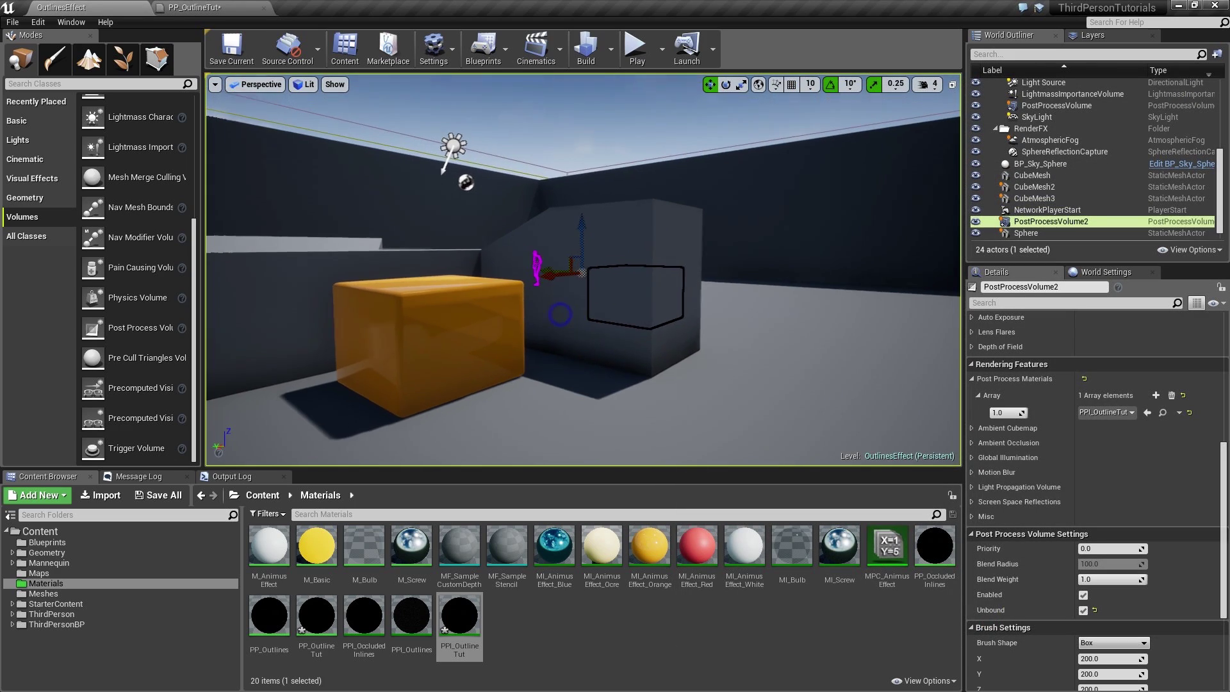
right_drag(583, 269, 496, 262)
key(d)
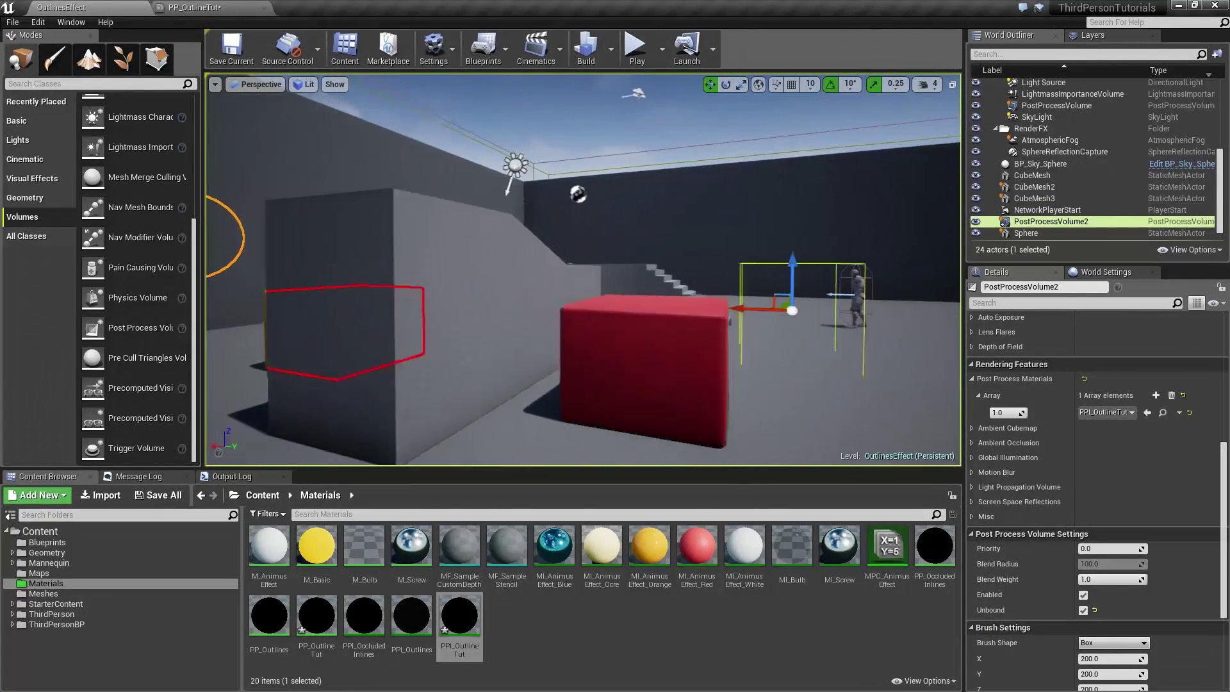
right_drag(694, 394, 621, 410)
key(s)
key(e)
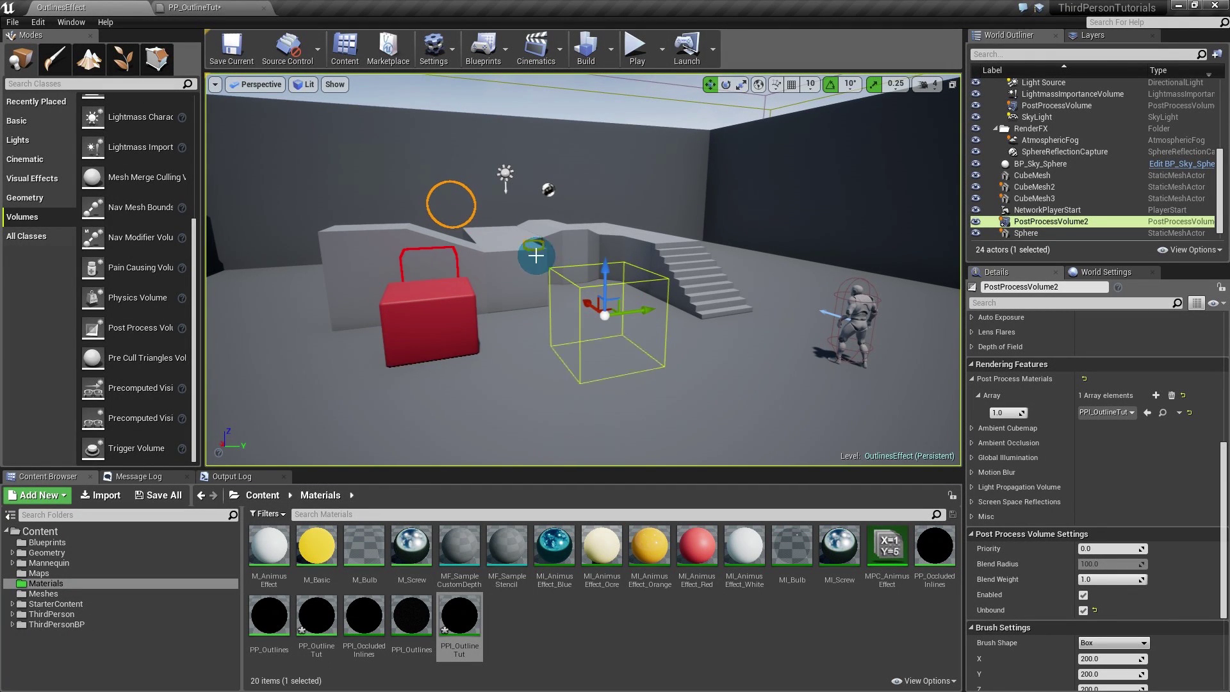
Step: Return to the PP_OutlineTut material and move the CustomDepth and SceneDepth comparison nodes, through their Clamp, slightly down
click(237, 6)
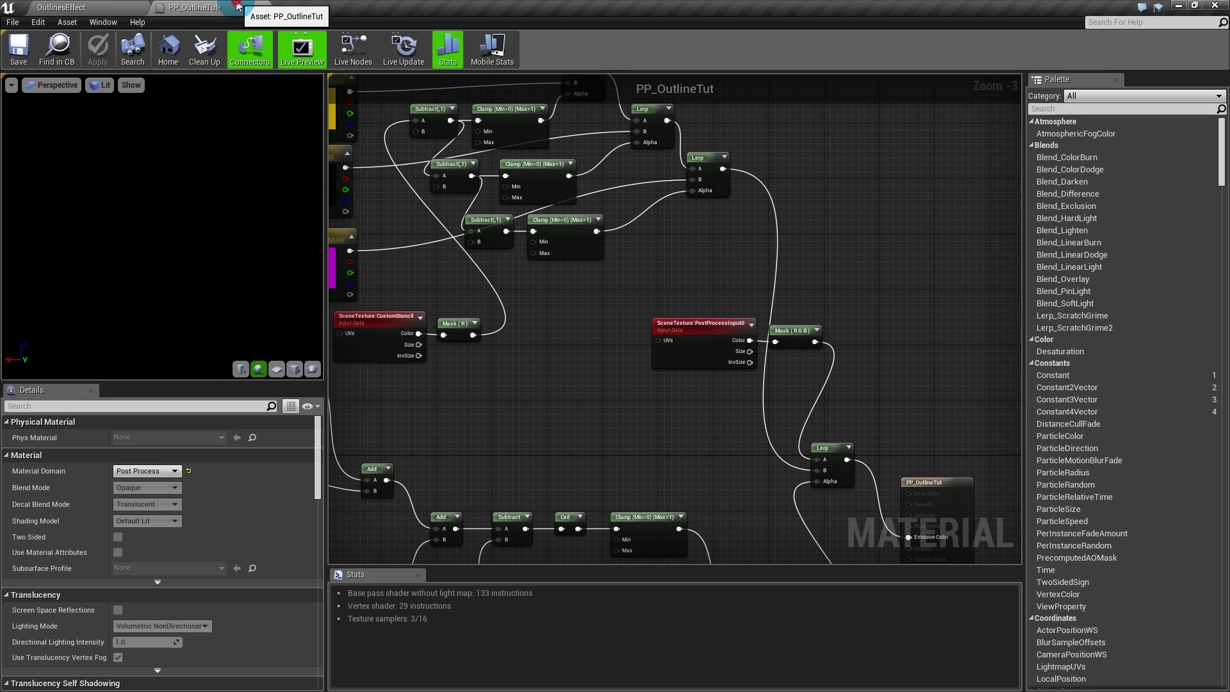
scroll(729, 392, down, 5)
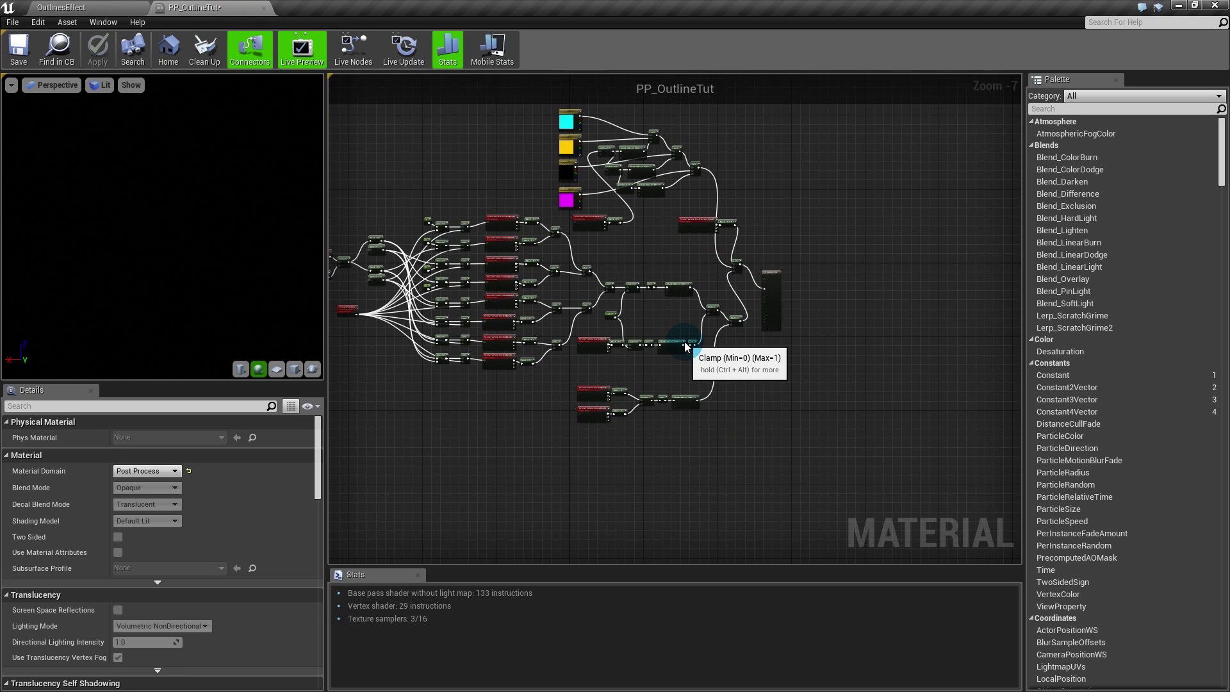
scroll(692, 342, up, 3)
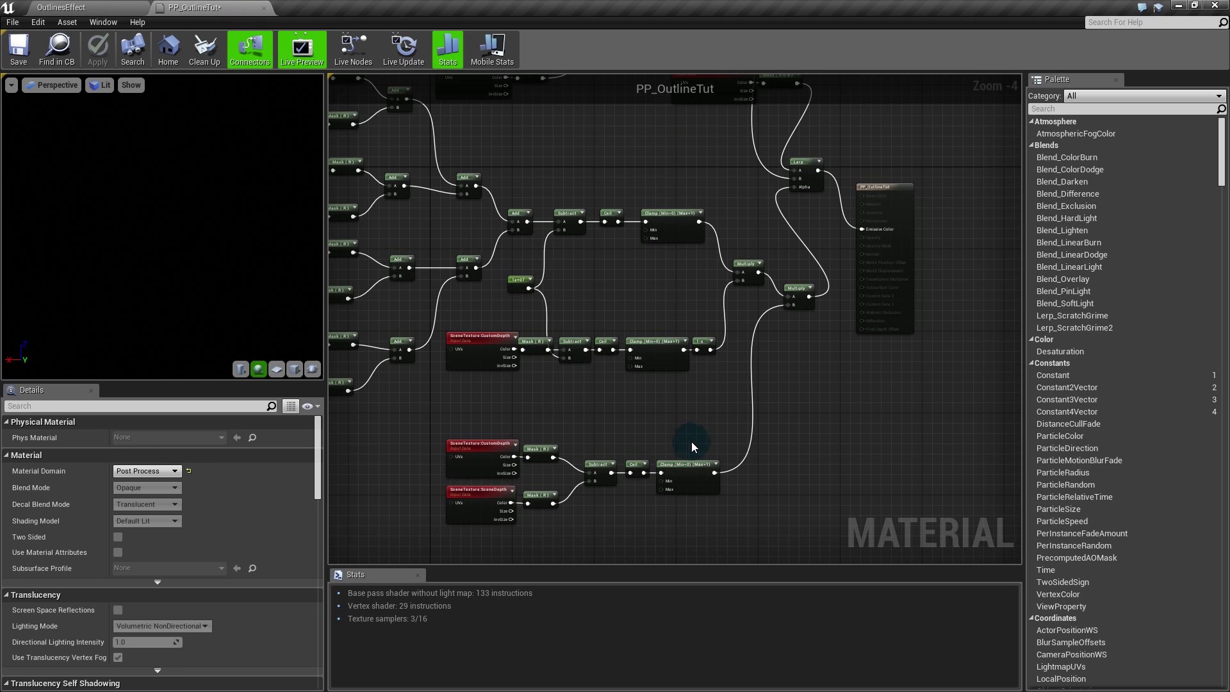
drag(716, 408, 508, 538)
click(663, 398)
drag(776, 313, 493, 501)
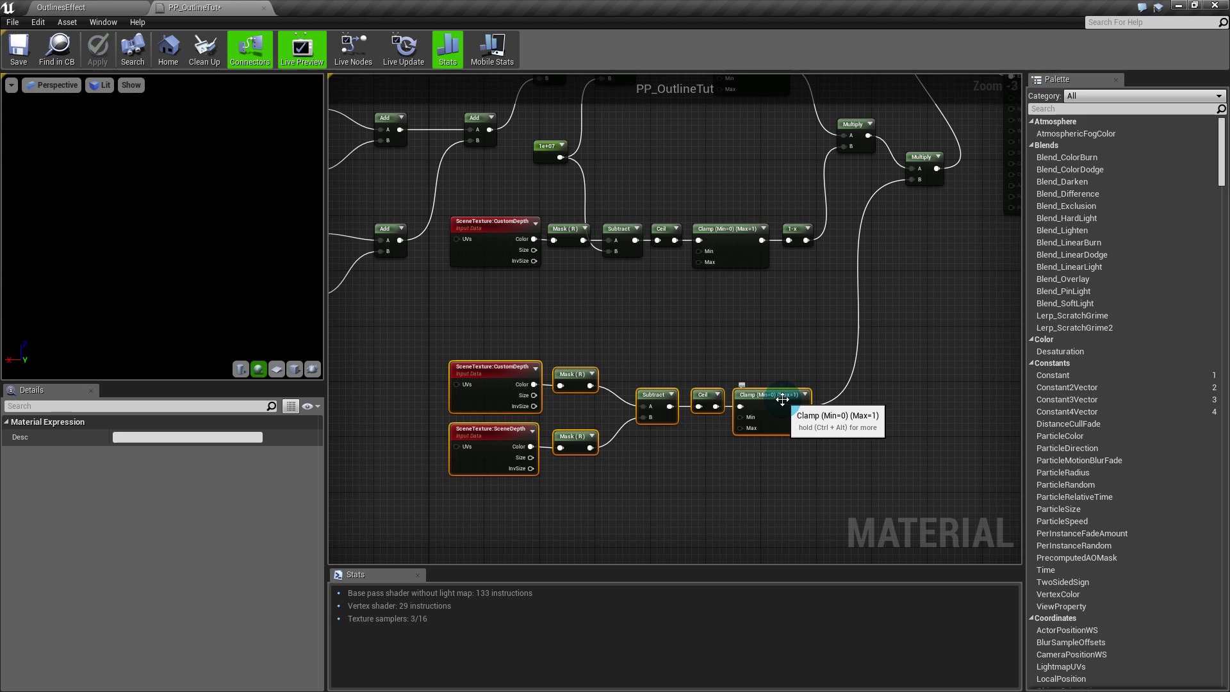
drag(782, 399, 775, 448)
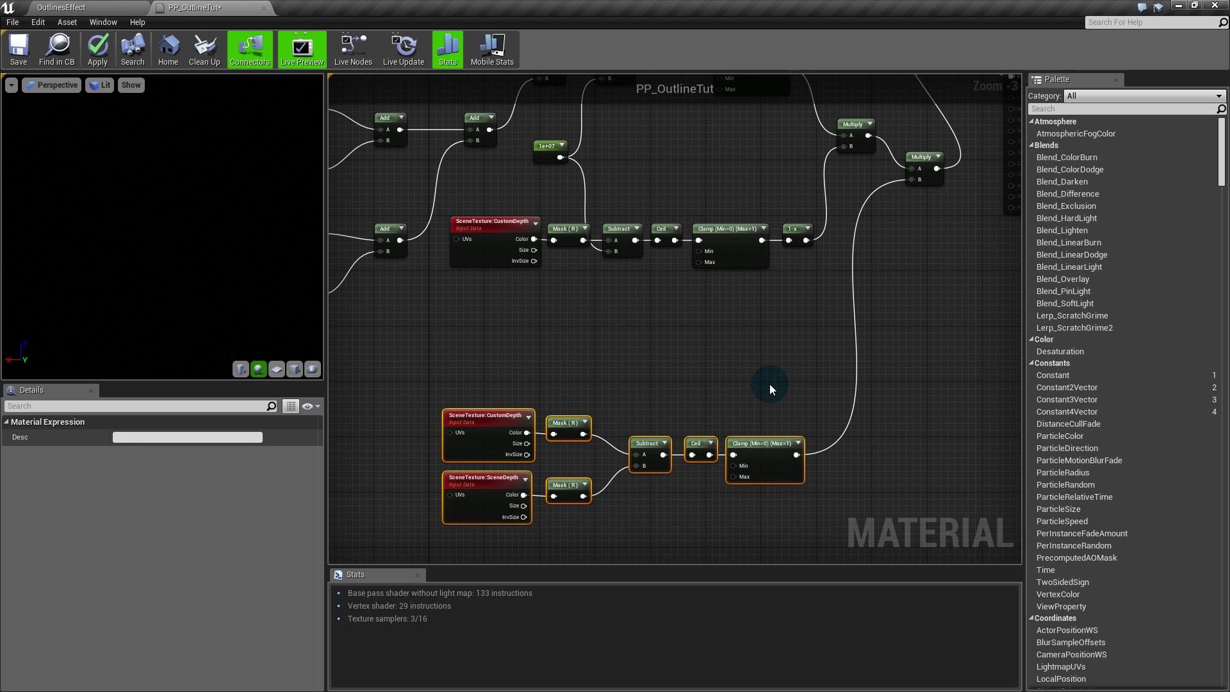
Step: Enclose the depth comparison nodes in a comment box titled Occlusion
key(c)
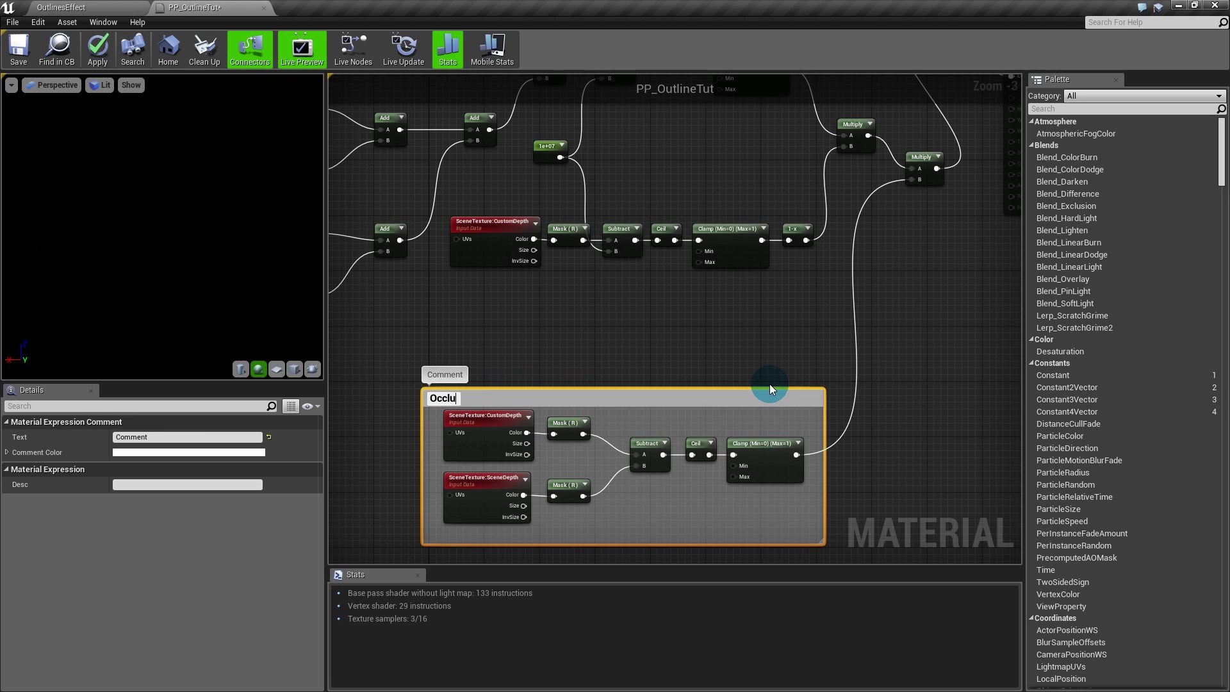
text(Occlusion)
key(Return)
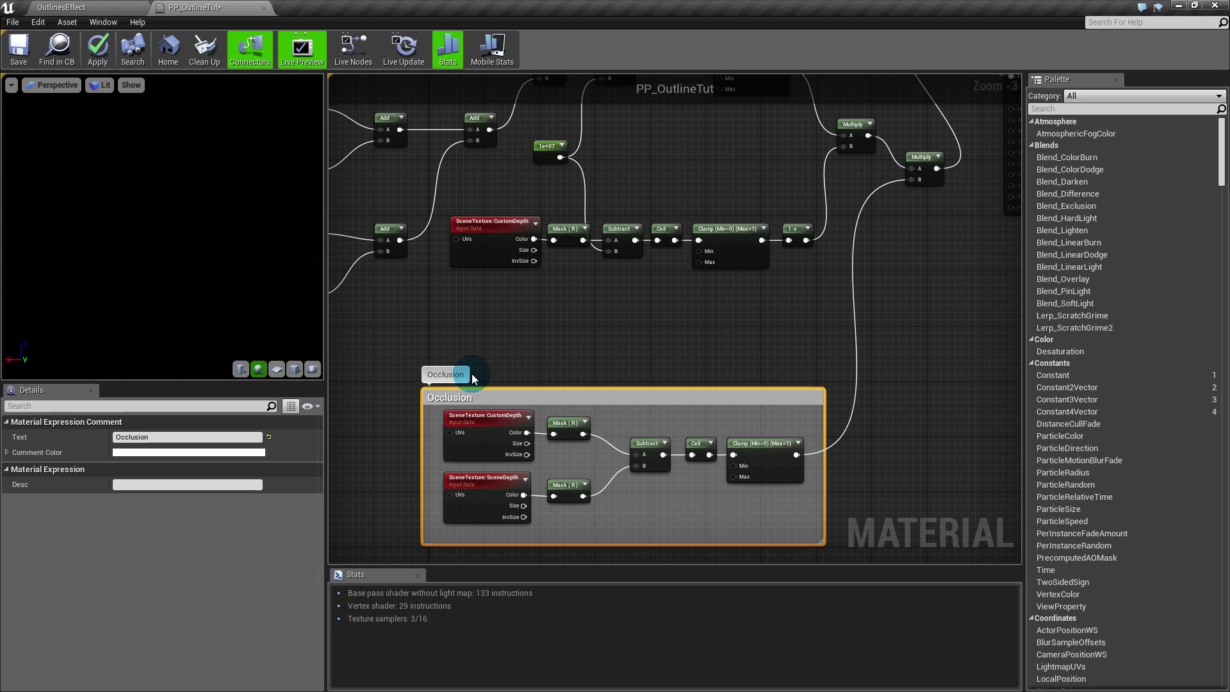
drag(436, 412, 761, 472)
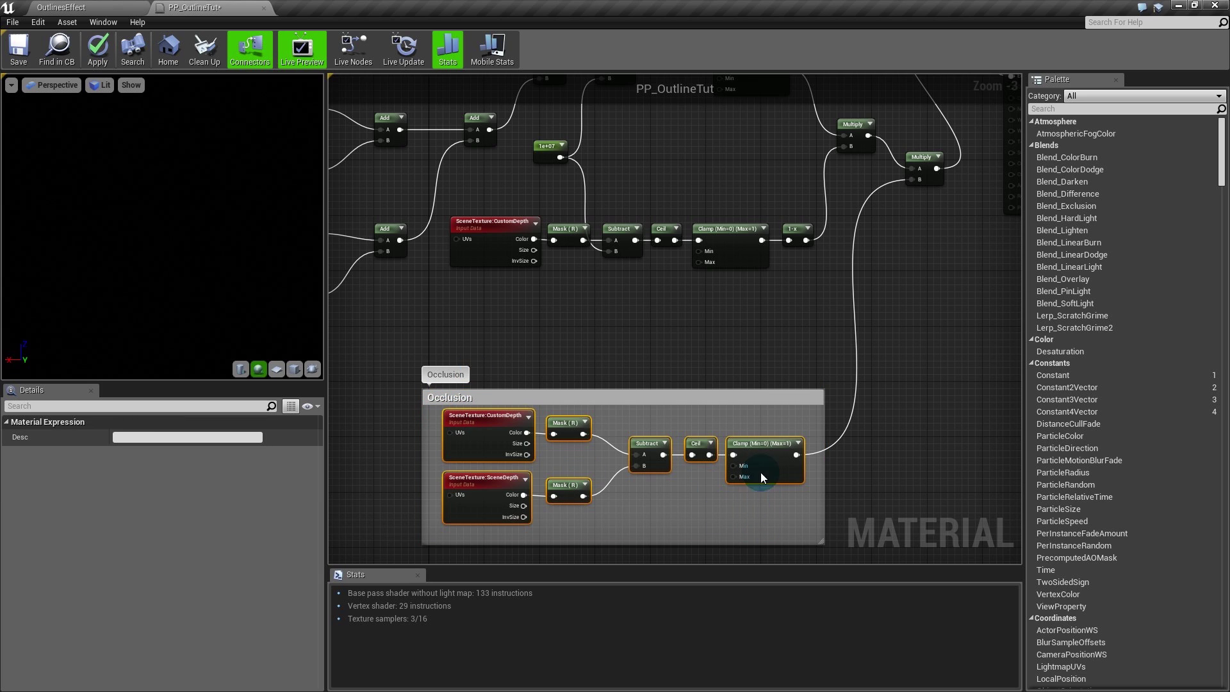
click(708, 357)
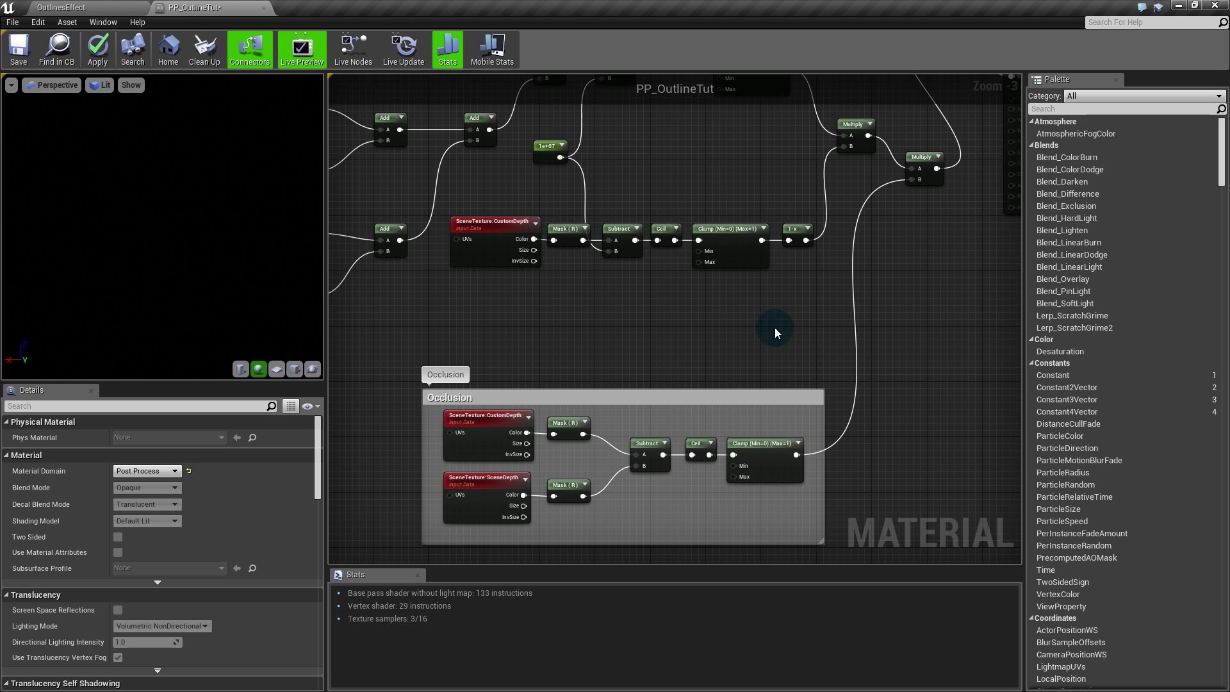
Step: Move the second Multiply node, which combines the outline with the Occlusion result, further down in the graph
right_drag(789, 331, 744, 351)
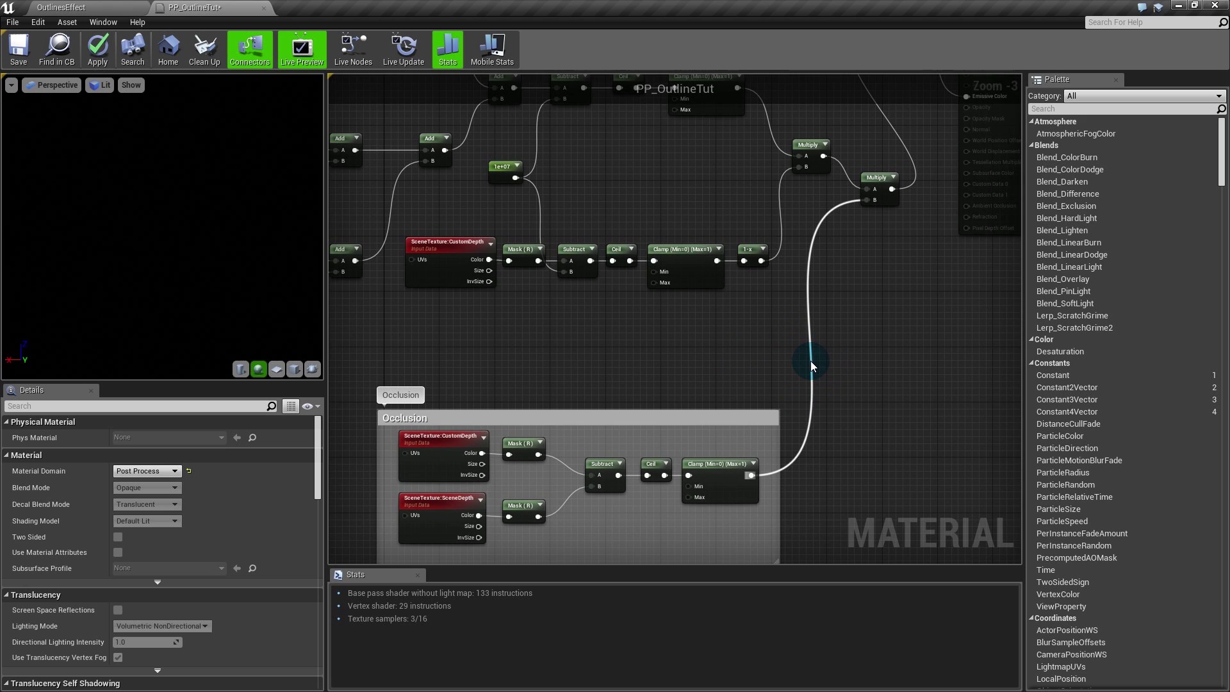
drag(891, 197, 899, 241)
right_drag(899, 241, 780, 447)
click(740, 315)
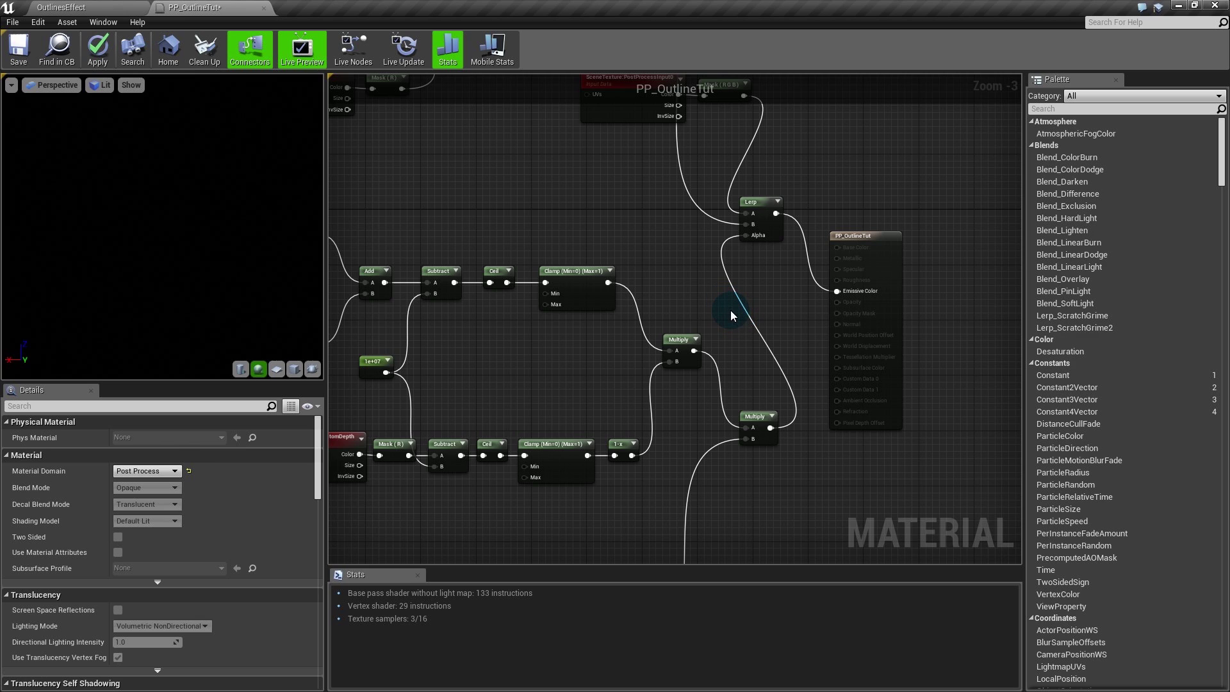
Step: Add a StaticSwitchParameter node between the Multiply nodes and the final Lerp
right_drag(714, 278, 716, 282)
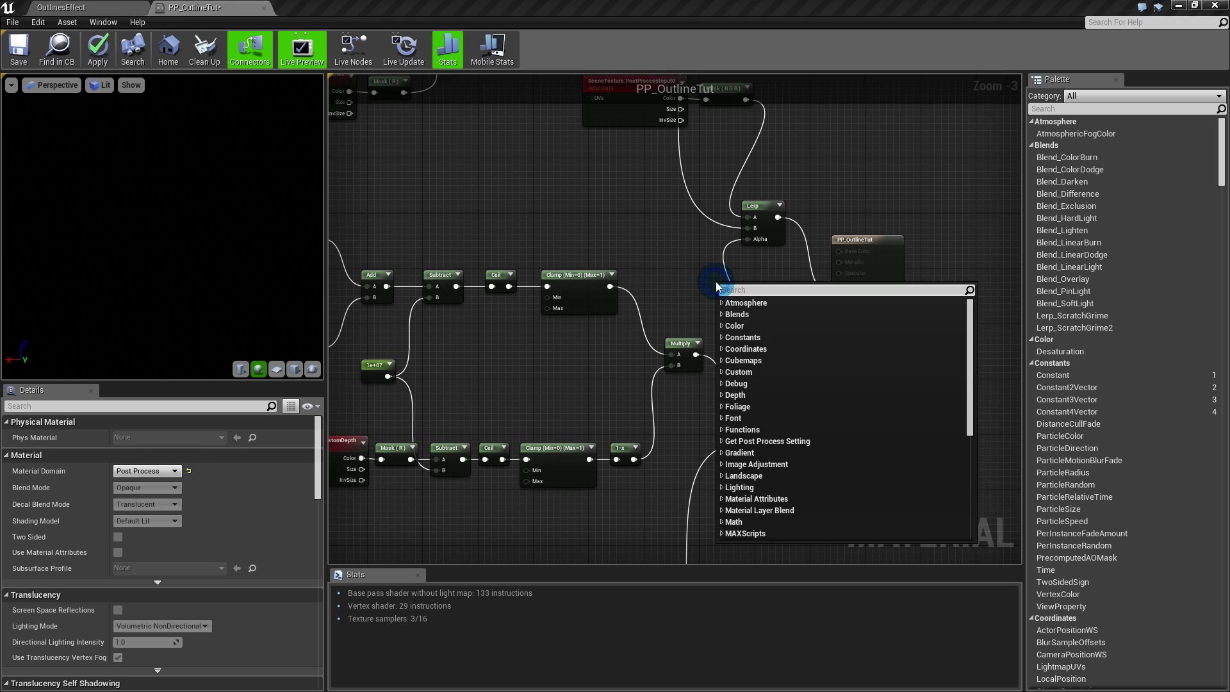
text(wit)
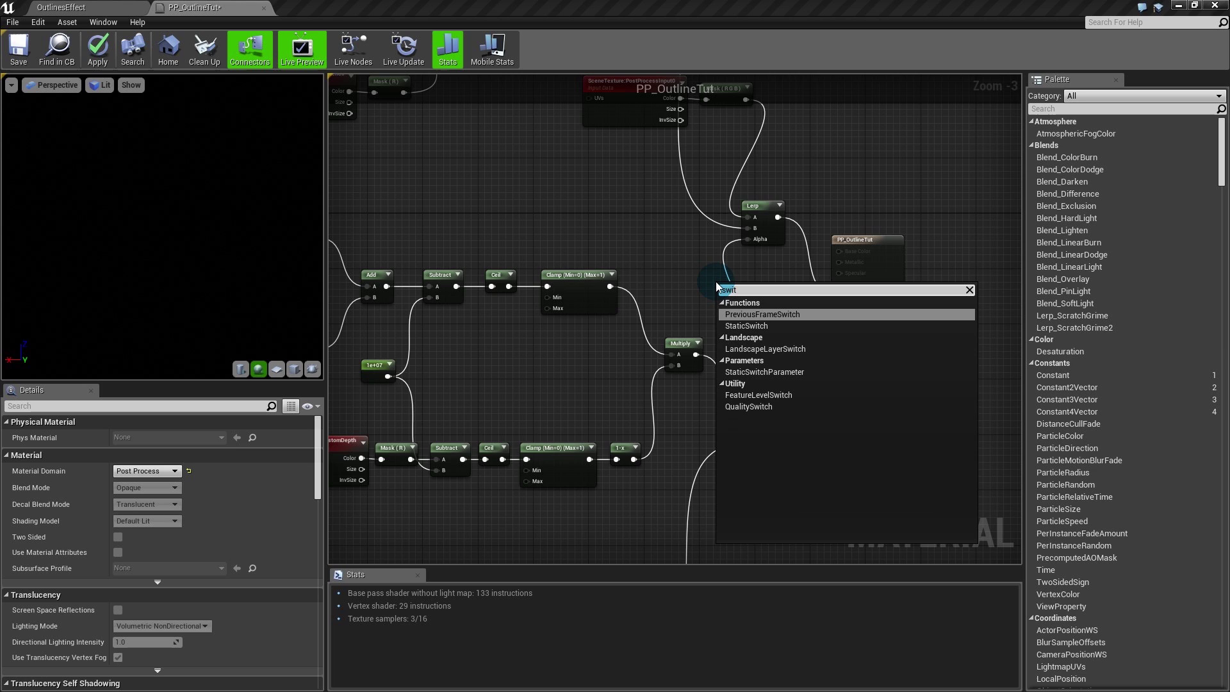
key(Down)
key(Down)
key(Down)
key(Down)
key(Down)
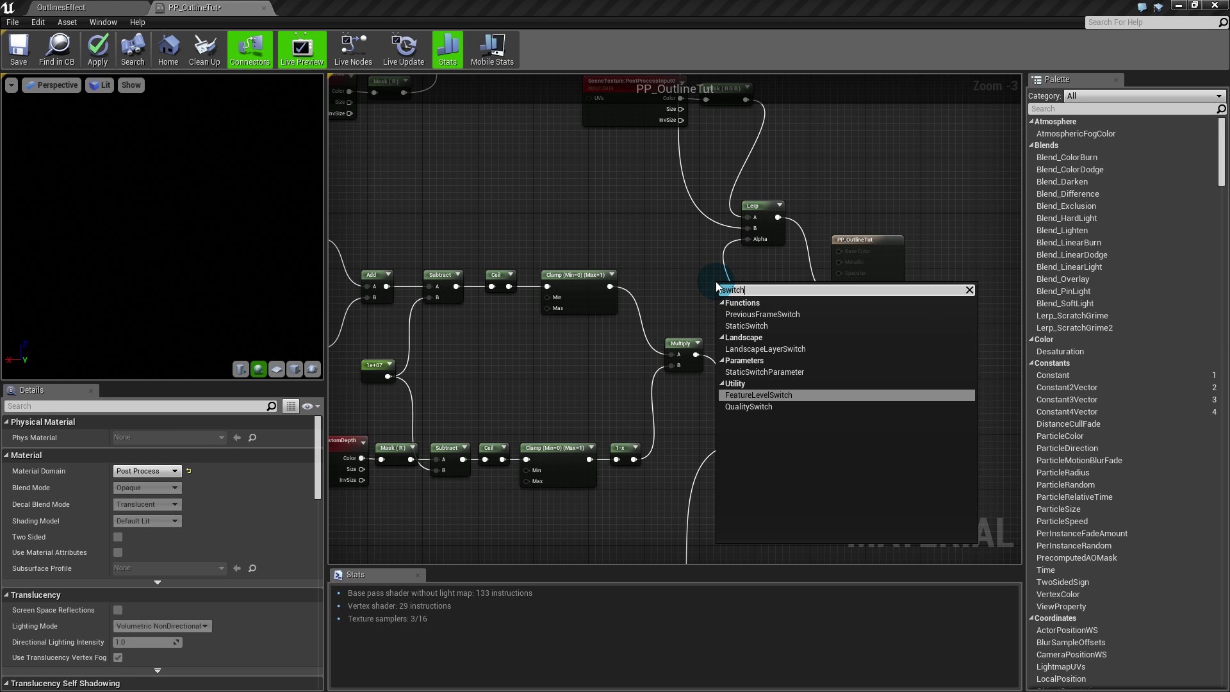
key(Up)
key(Escape)
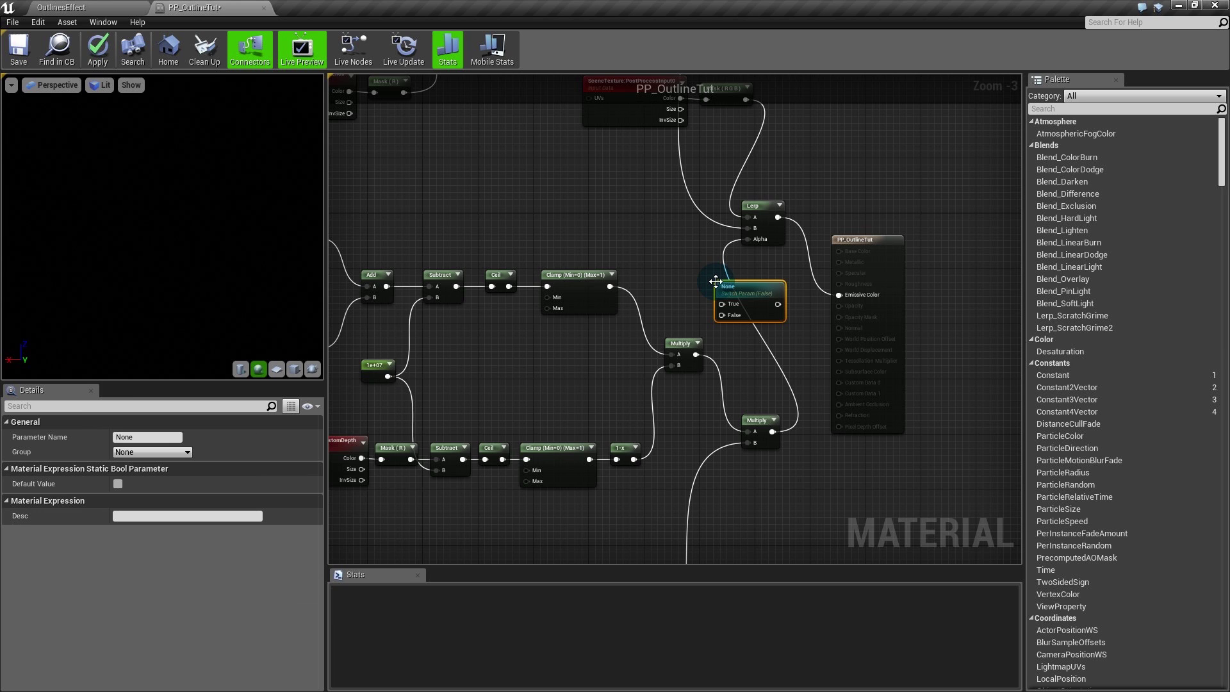
Step: Nudge the static switch node up beside the wires and name the parameter OccludedOnly
drag(740, 291, 724, 280)
click(714, 275)
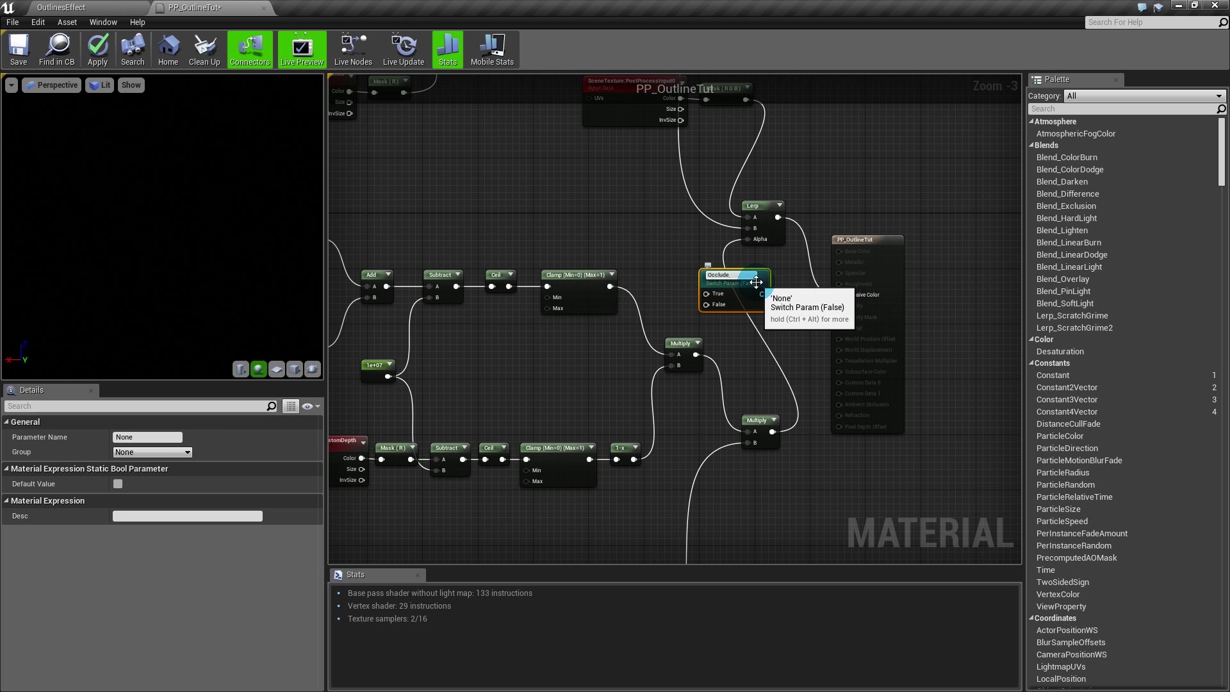
key(Return)
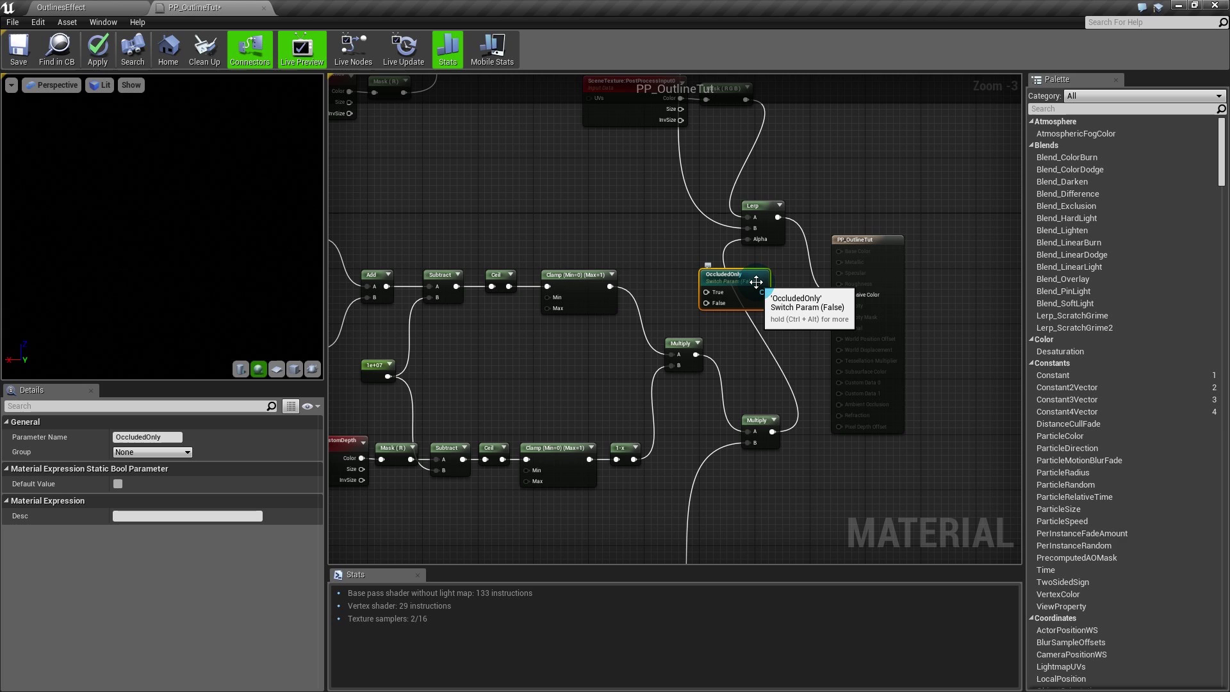
Step: Connect the OccludedOnly output to the final Lerp's Alpha and reposition the switch above the second Multiply node
mouse_move(763, 292)
mouse_down()
mouse_move(785, 257)
mouse_move(760, 240)
mouse_move(744, 283)
mouse_move(765, 310)
mouse_up()
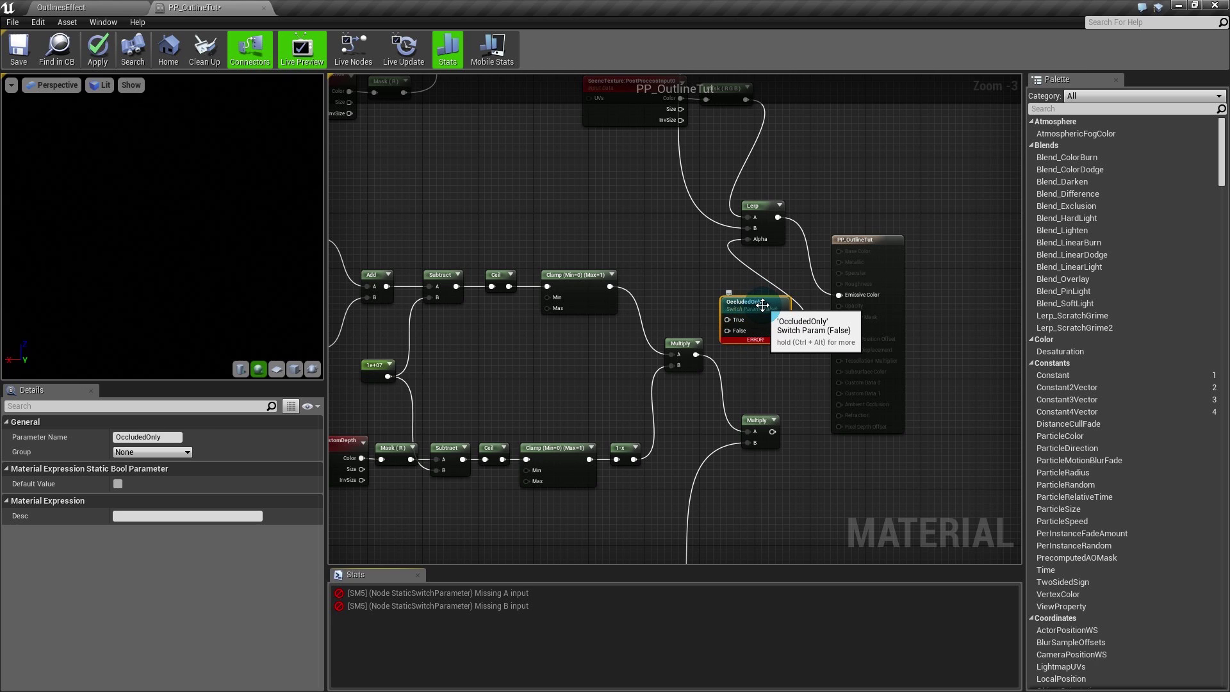
drag(729, 320, 656, 247)
drag(716, 310, 761, 304)
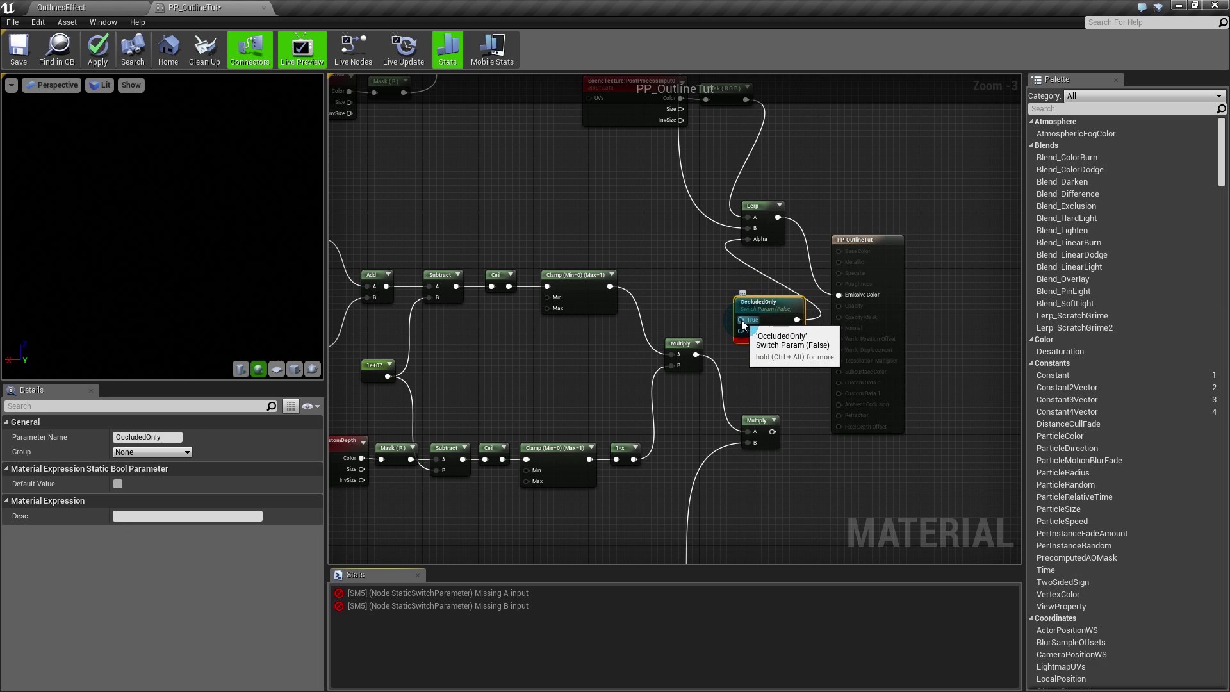
Step: Wire the second Multiply's output to OccludedOnly's True input and the first Multiply's output to its False input
drag(741, 320, 774, 435)
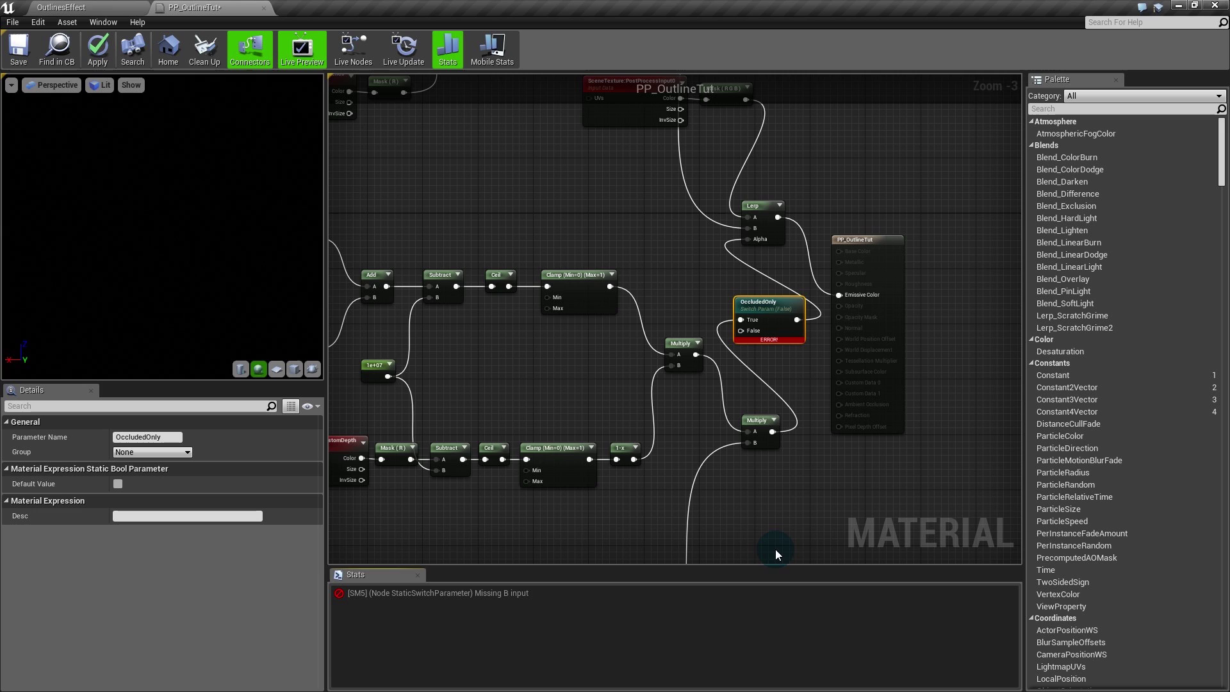
right_drag(753, 432, 836, 275)
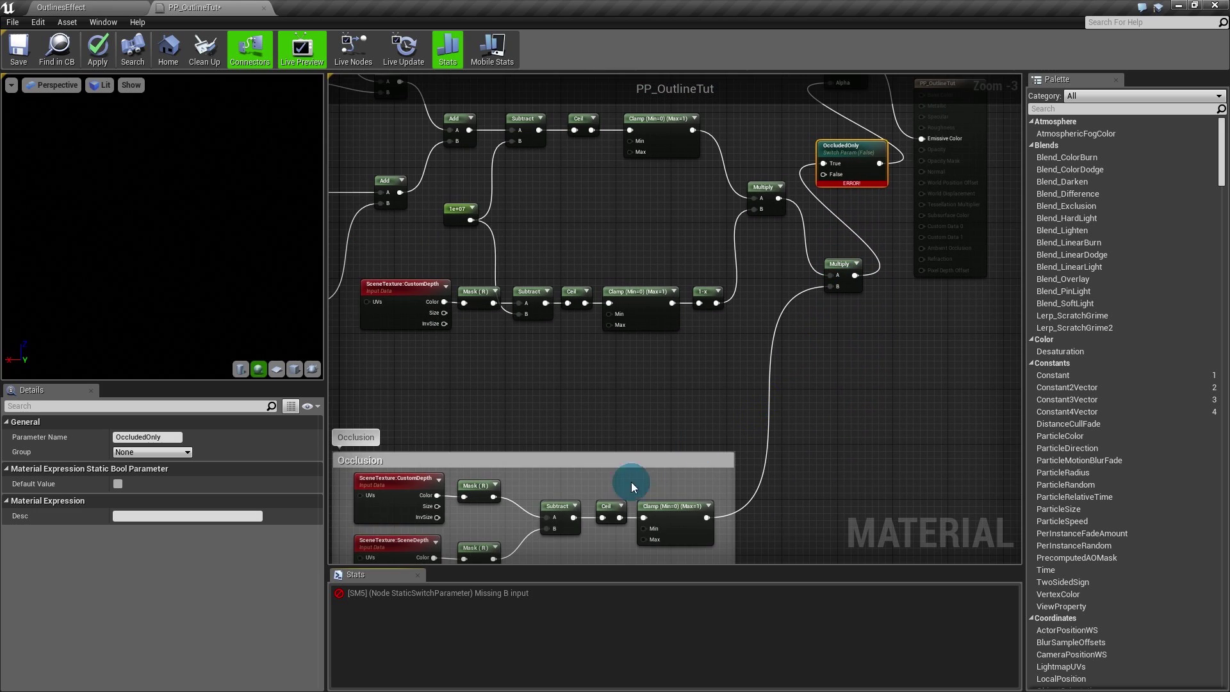
right_drag(811, 466, 837, 412)
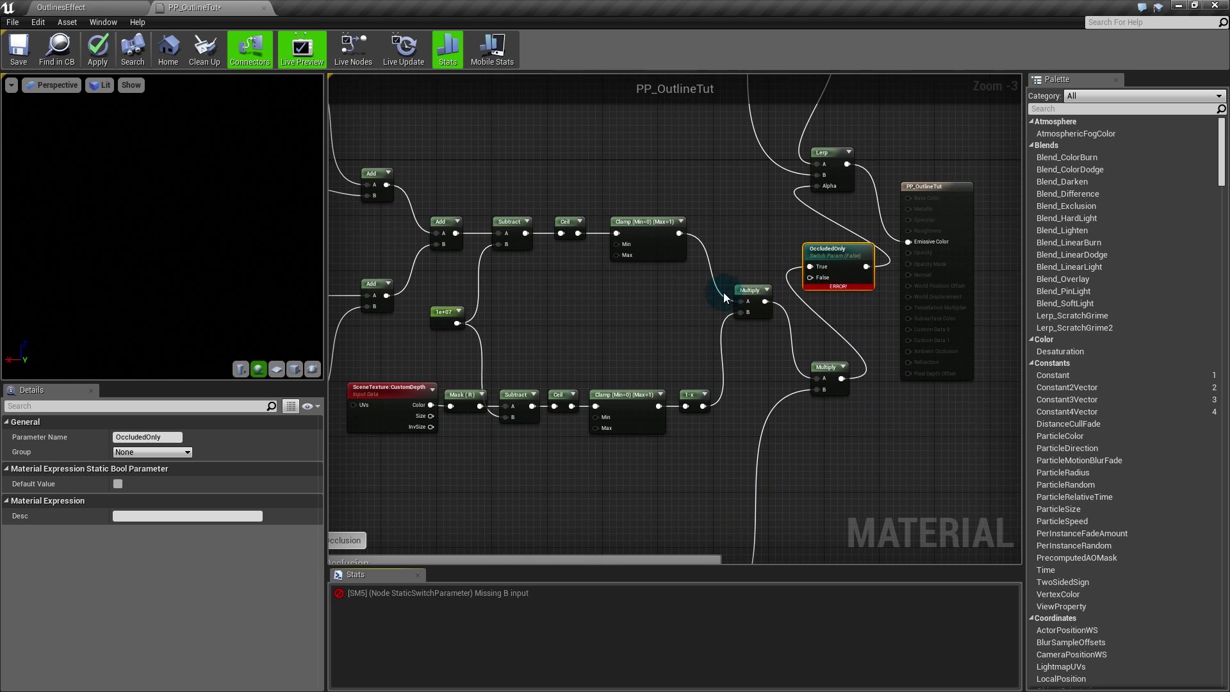
drag(765, 301, 810, 278)
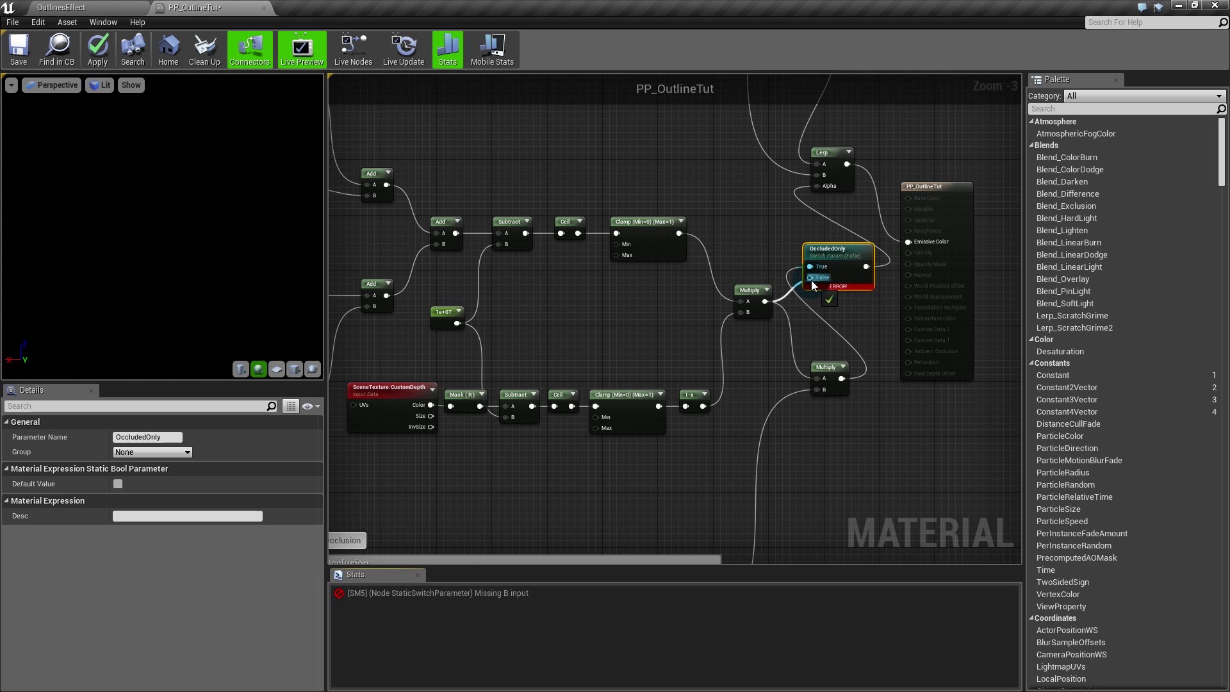
Step: Apply the PP_OutlineTut material changes and open the PPI_OutlineTut instance beside the OutlinesEffect level view
click(857, 310)
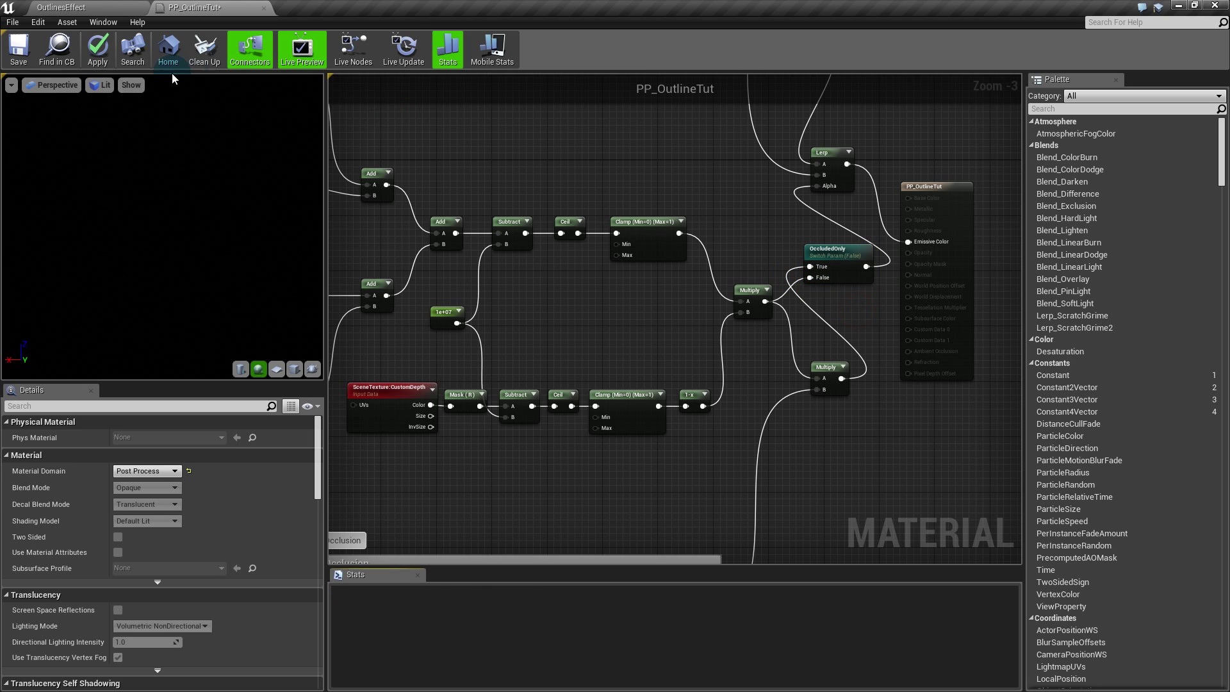
click(97, 49)
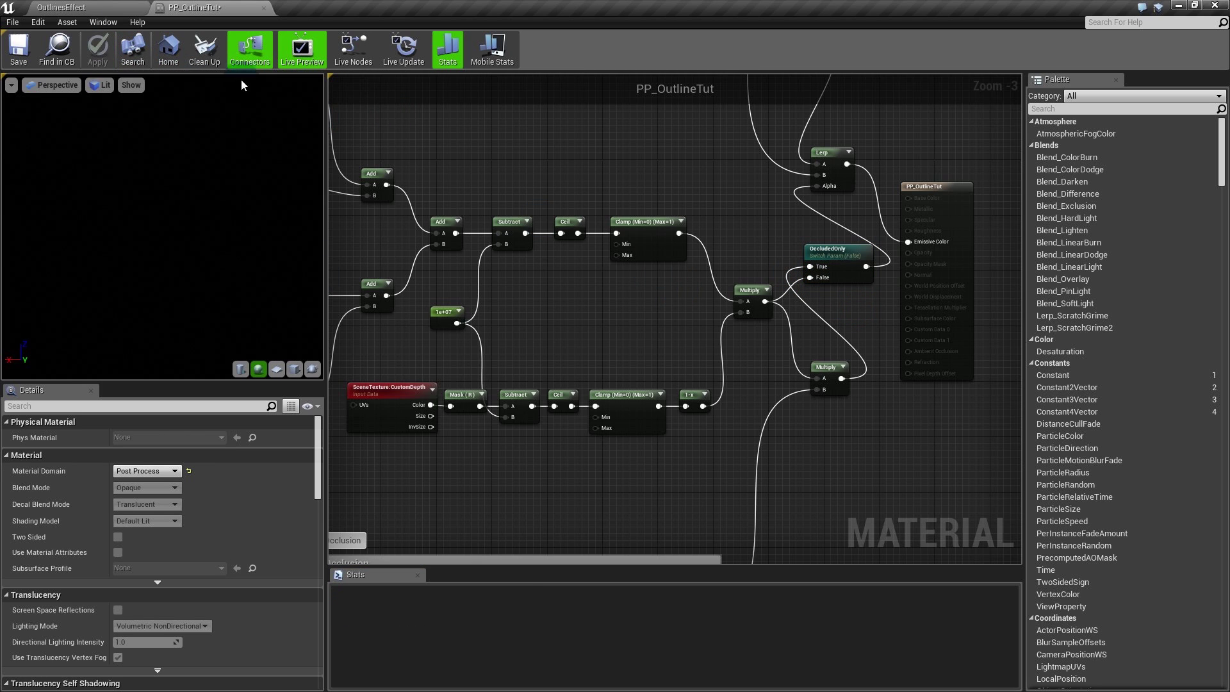
click(60, 7)
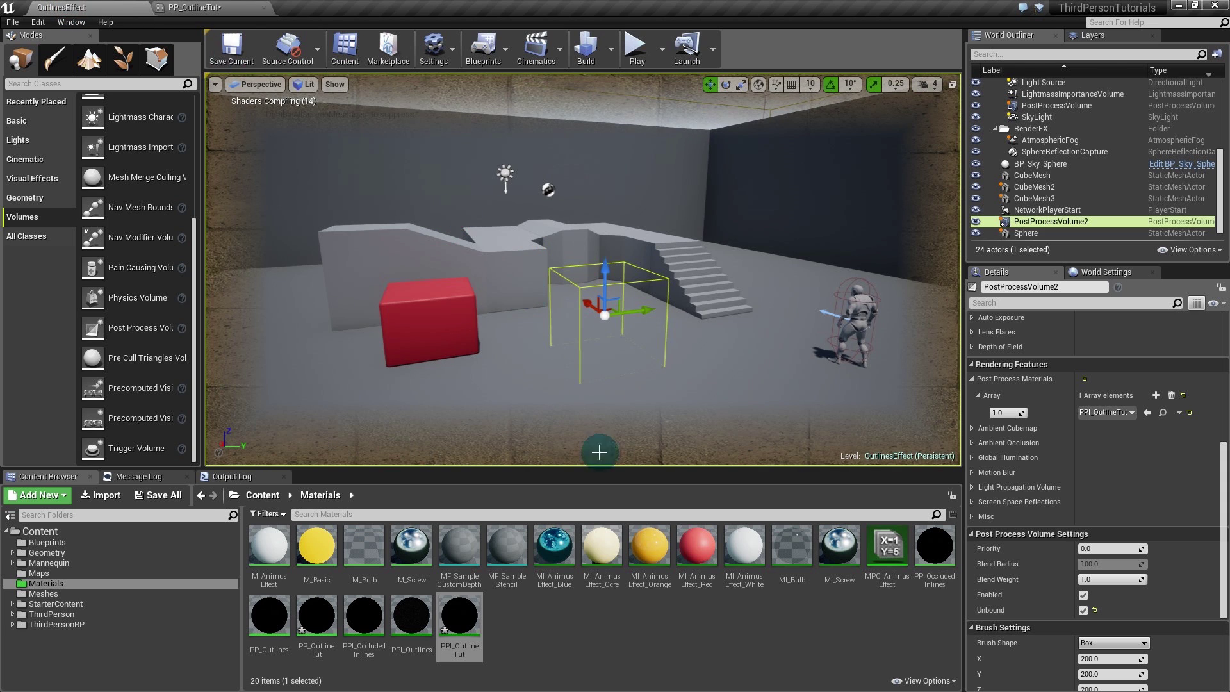
double_click(459, 615)
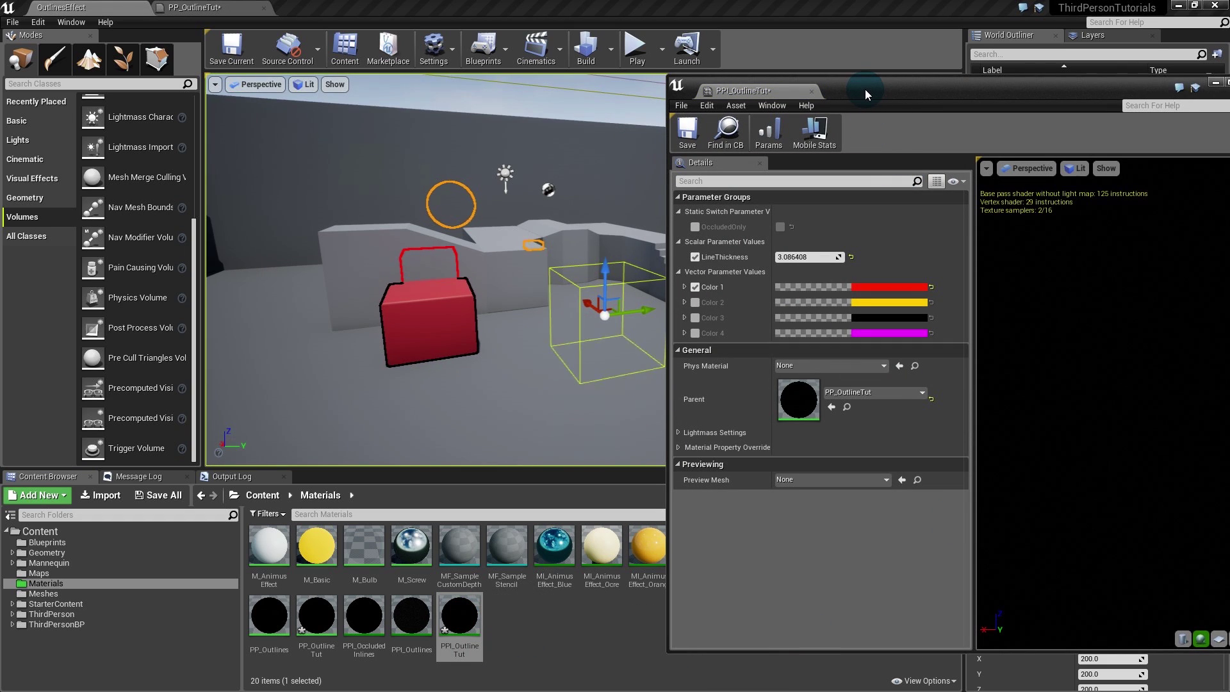
drag(865, 89, 897, 97)
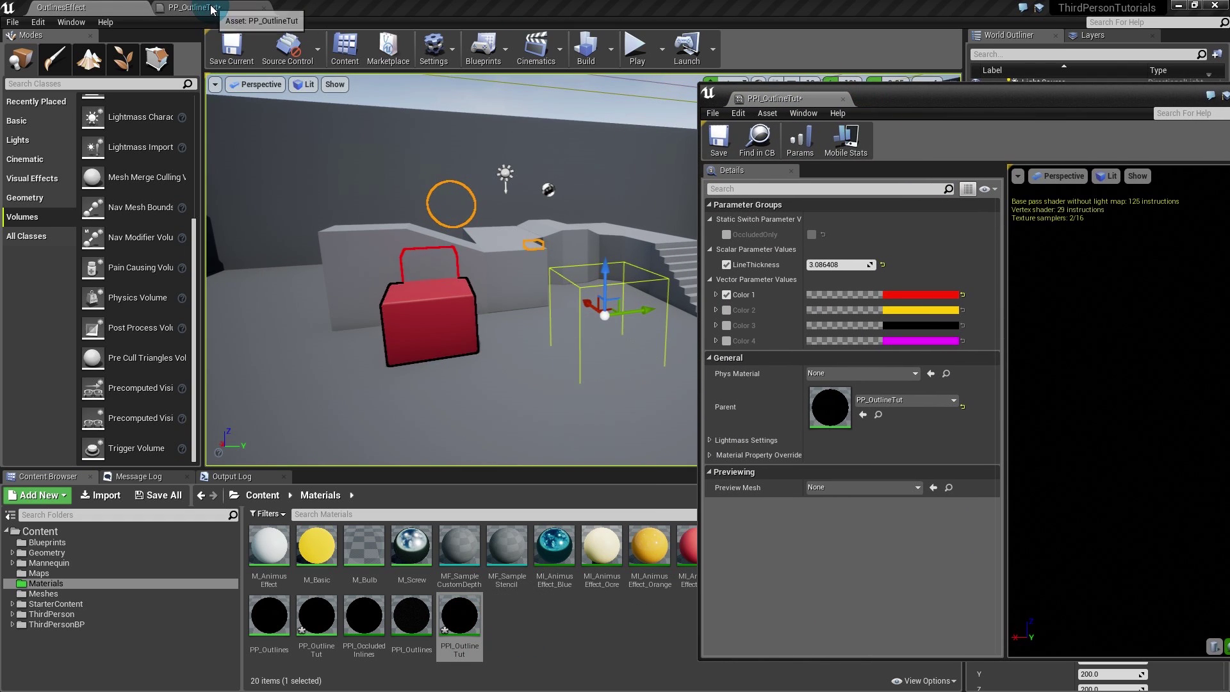
Step: Inspect the OccludedOnly switch node's settings in the PP_OutlineTut graph, keeping the instance window aside, and return to the level
click(189, 6)
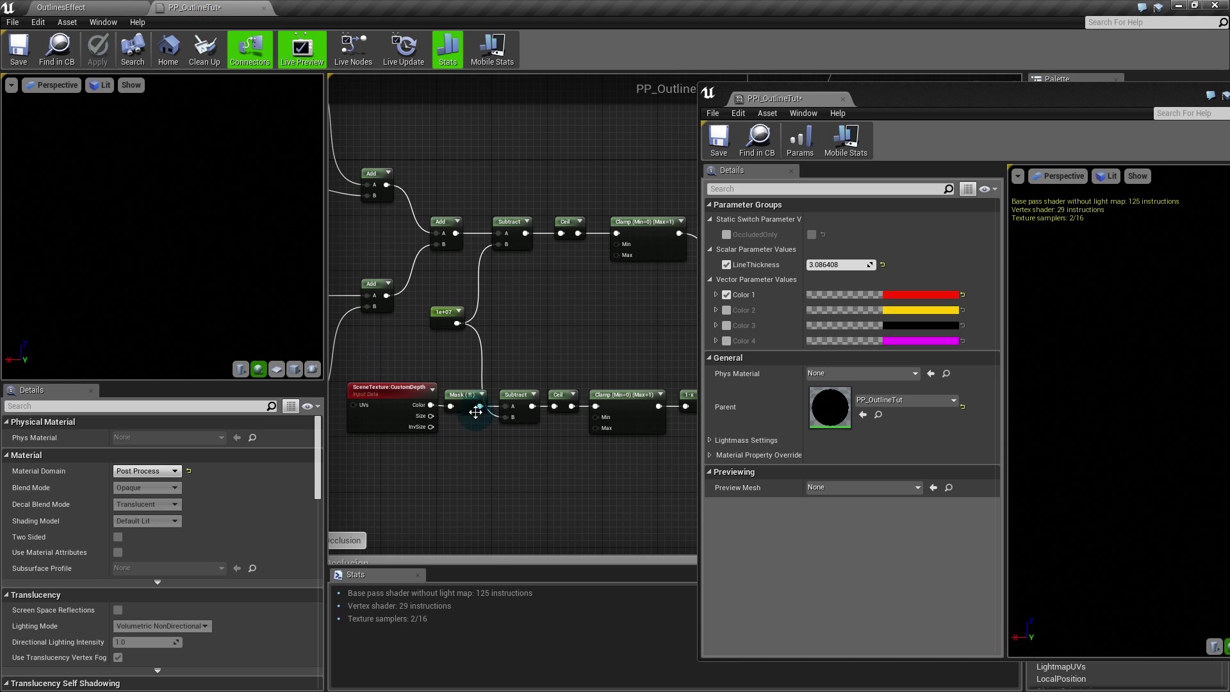
drag(916, 94, 1133, 143)
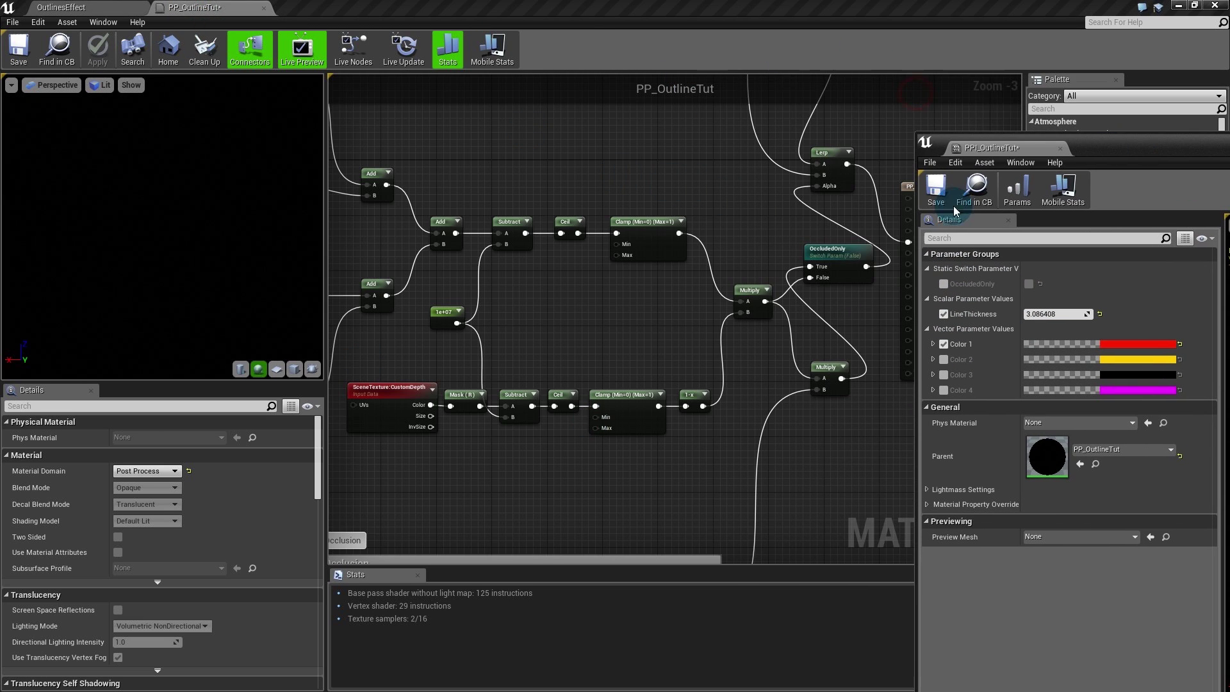
click(849, 253)
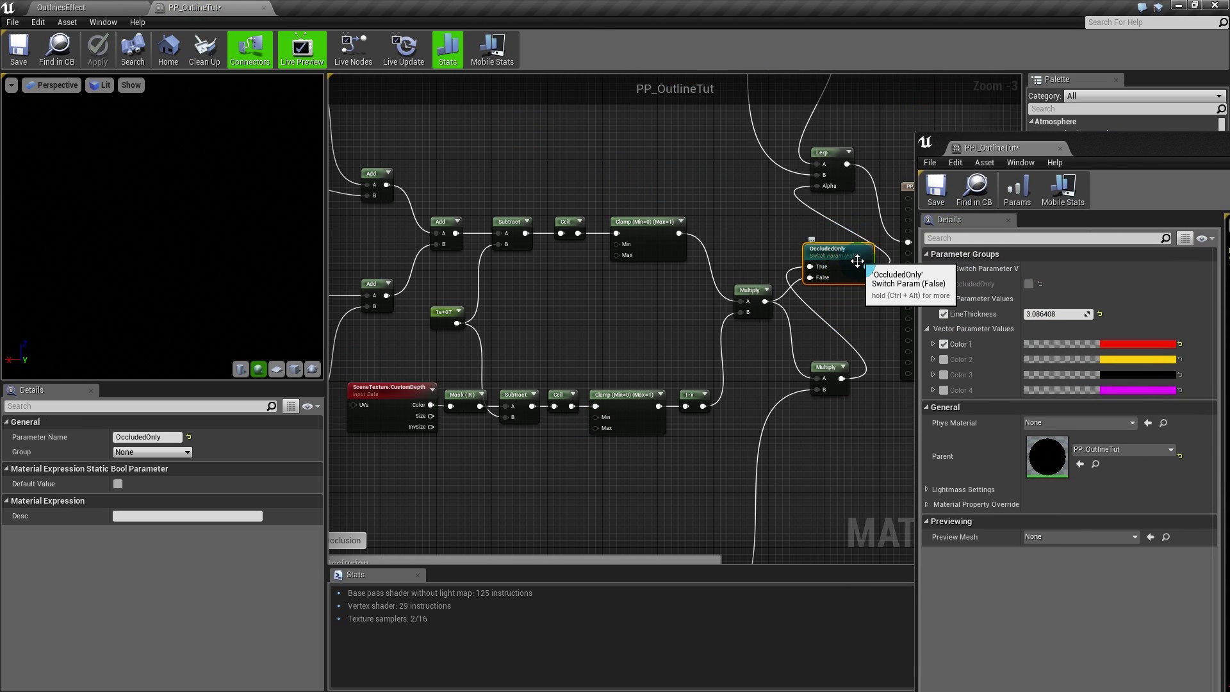
drag(1103, 152, 1040, 145)
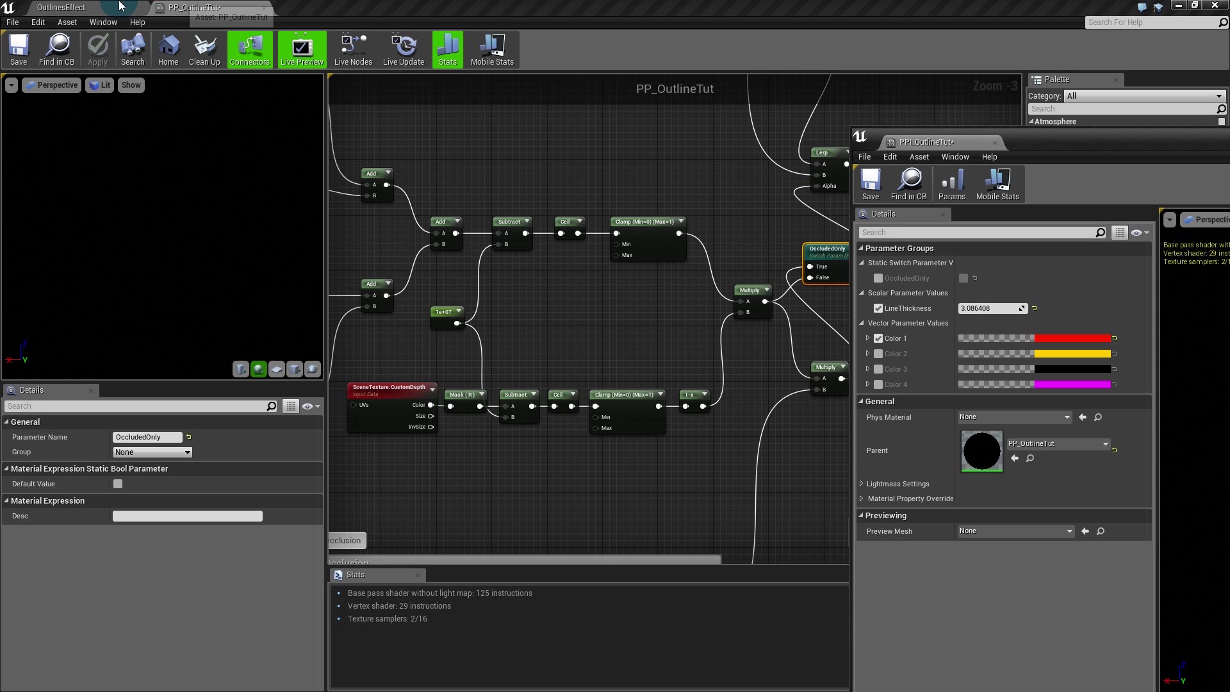
click(97, 6)
Step: Override the OccludedOnly static switch parameter in the PPI_OutlineTut instance and turn its value on
mouse_move(495, 251)
right_down()
mouse_move(564, 250)
mouse_move(532, 253)
mouse_move(525, 236)
mouse_move(465, 239)
mouse_move(477, 243)
right_up()
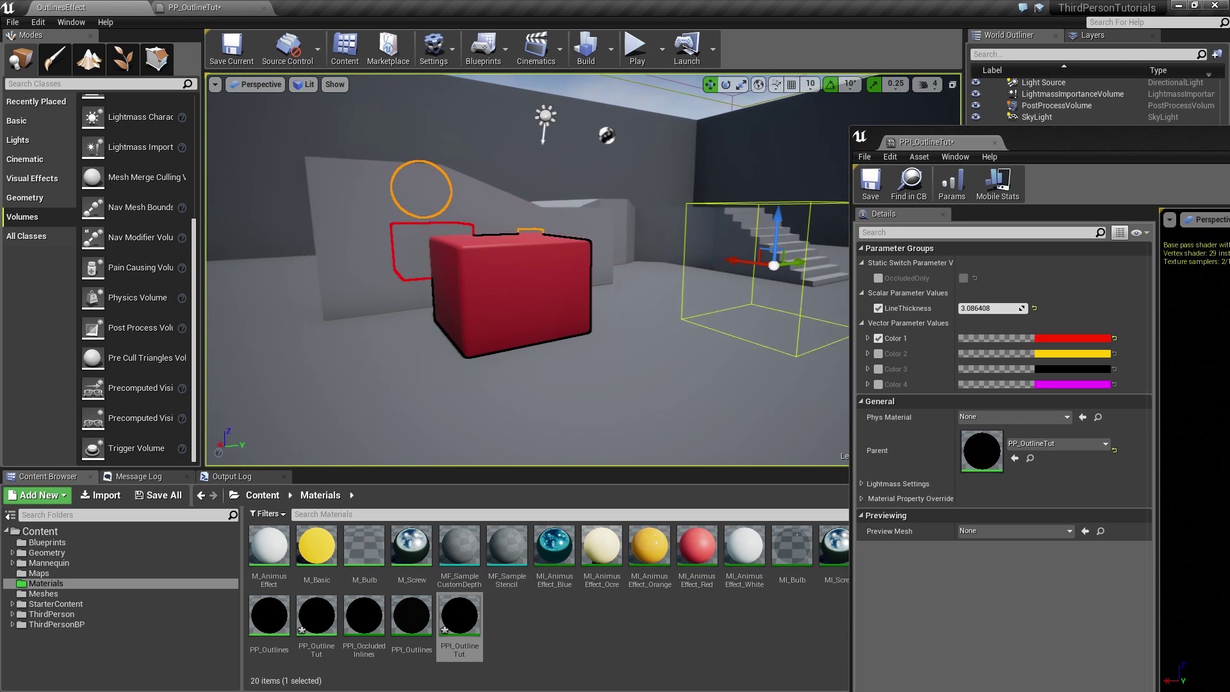
click(882, 280)
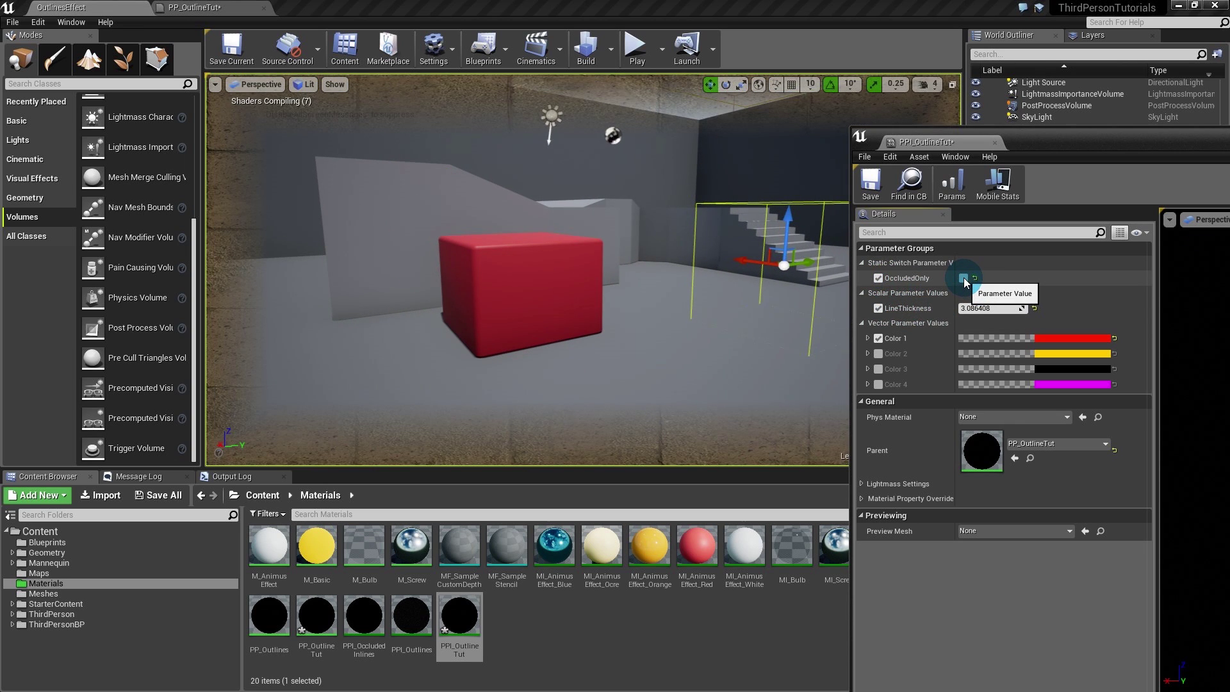
click(964, 278)
Step: Move the level view around the wall and red cube to examine the outlines of hidden and unobstructed objects
right_drag(580, 308, 702, 297)
key(s)
key(a)
key(d)
key(a)
key(w)
key(d)
right_drag(316, 236, 344, 242)
key(s)
key(a)
key(q)
key(a)
key(w)
key(a)
right_drag(293, 273, 290, 272)
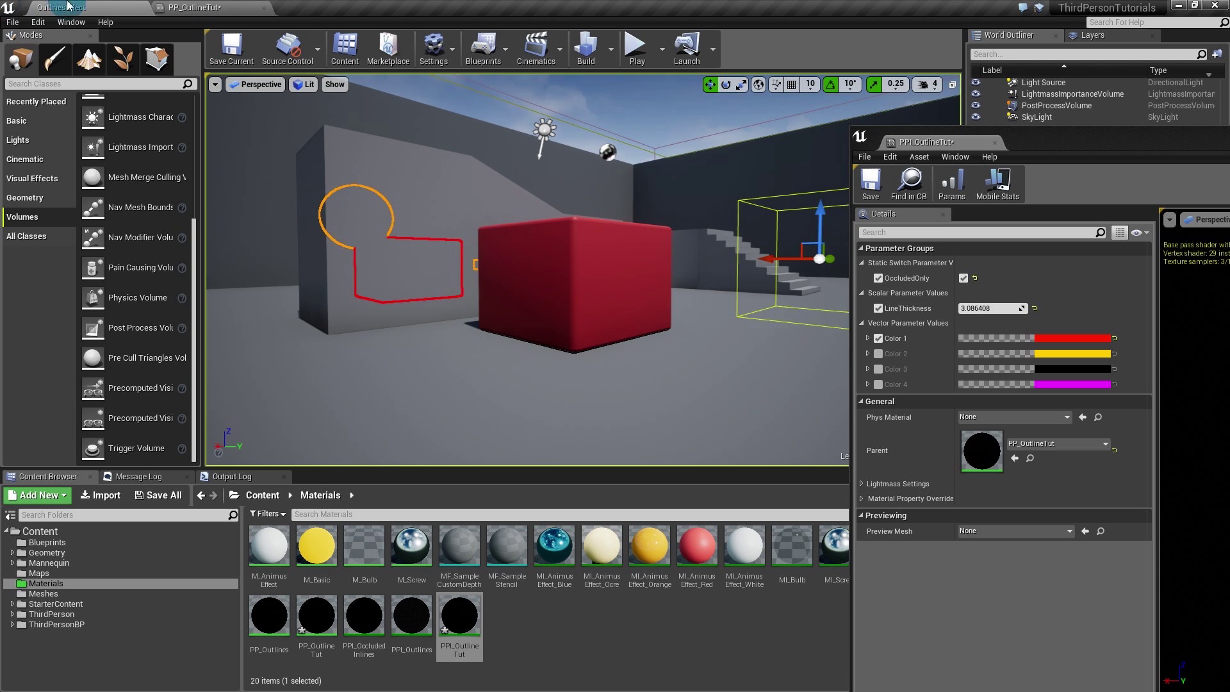
Step: Save the PPI_OutlineTut instance and close its window, leaving the whole PP_OutlineTut node graph in view
click(194, 7)
scroll(546, 365, down, 4)
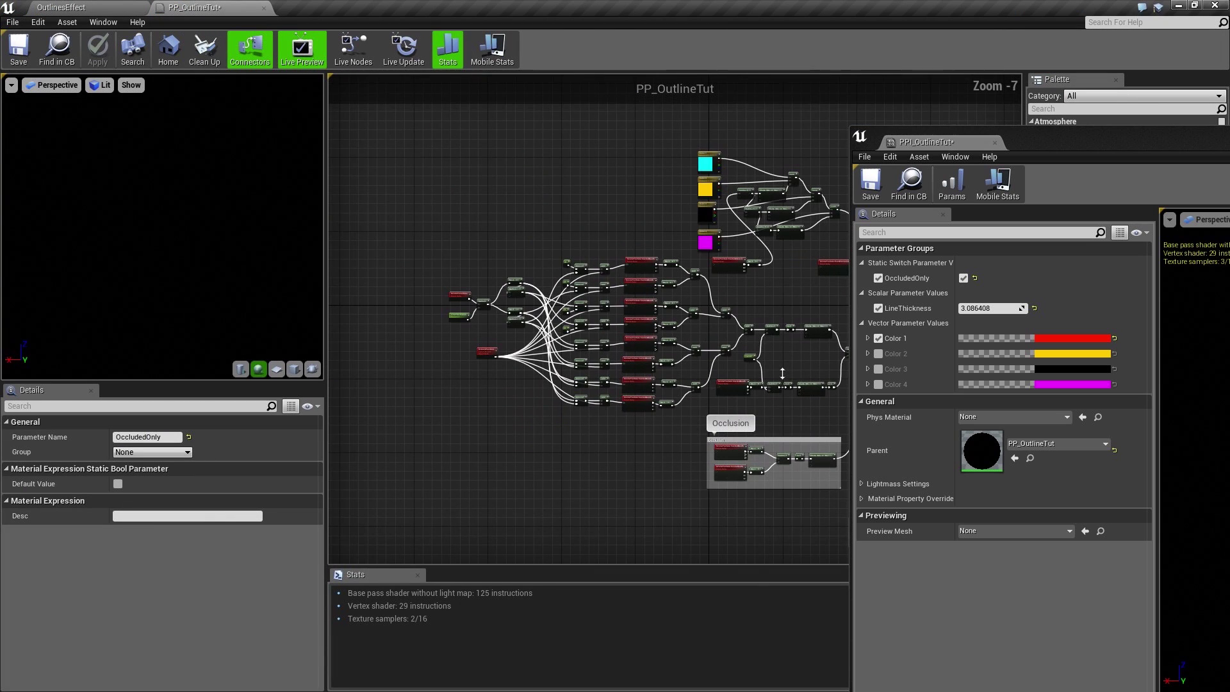
scroll(686, 367, up, 5)
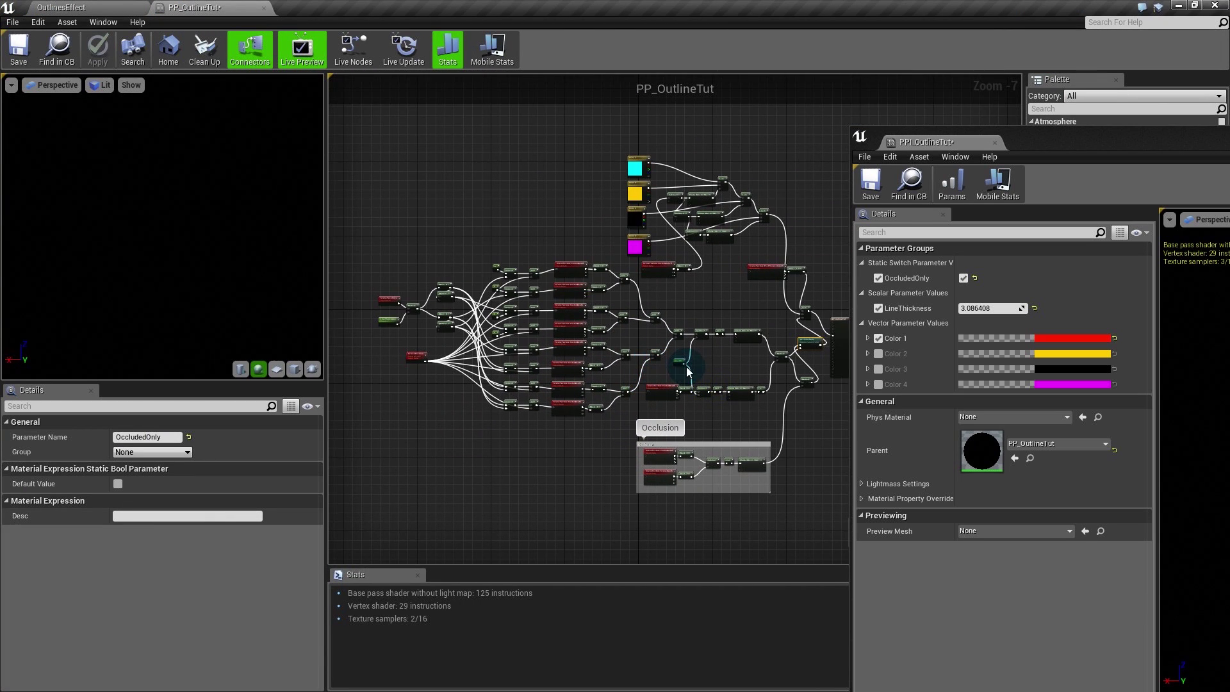
scroll(686, 367, down, 3)
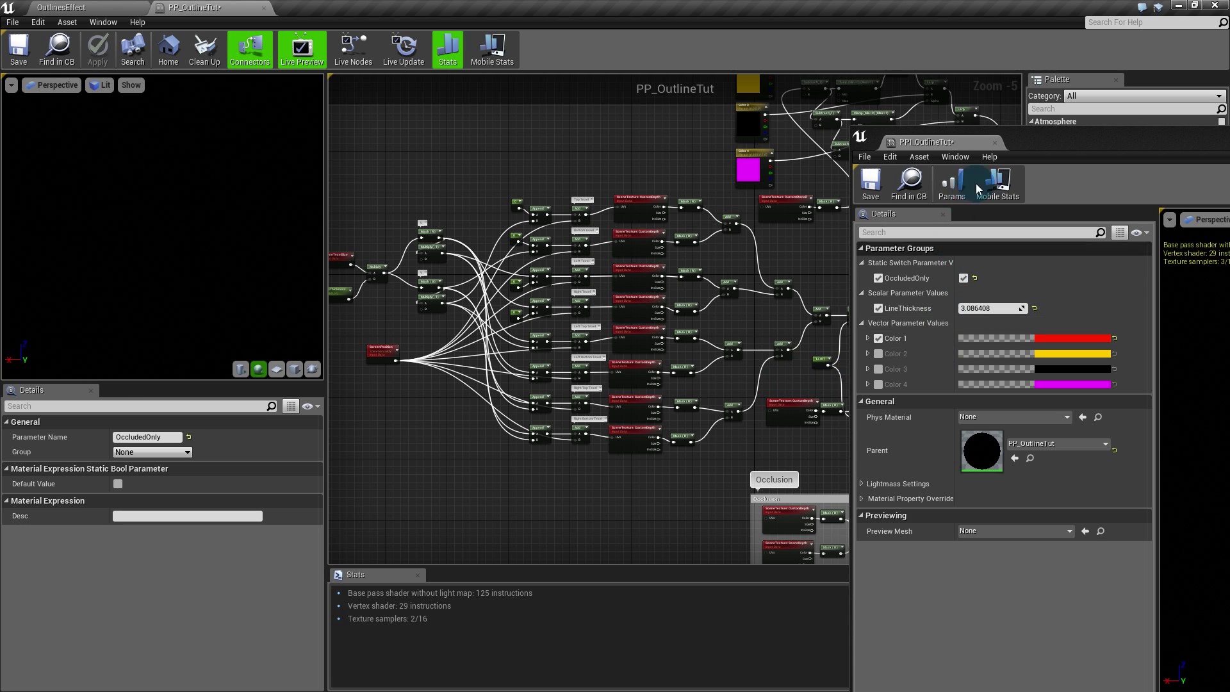
click(871, 184)
click(1010, 108)
right_drag(897, 286, 779, 311)
scroll(743, 316, down, 1)
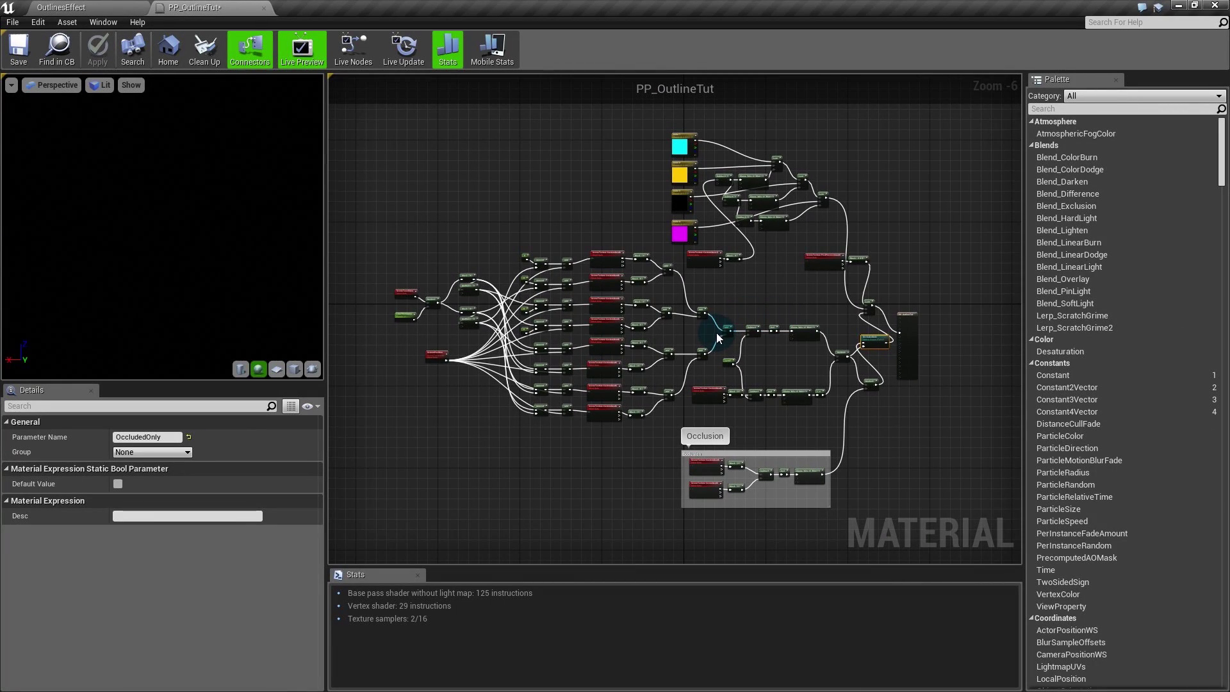